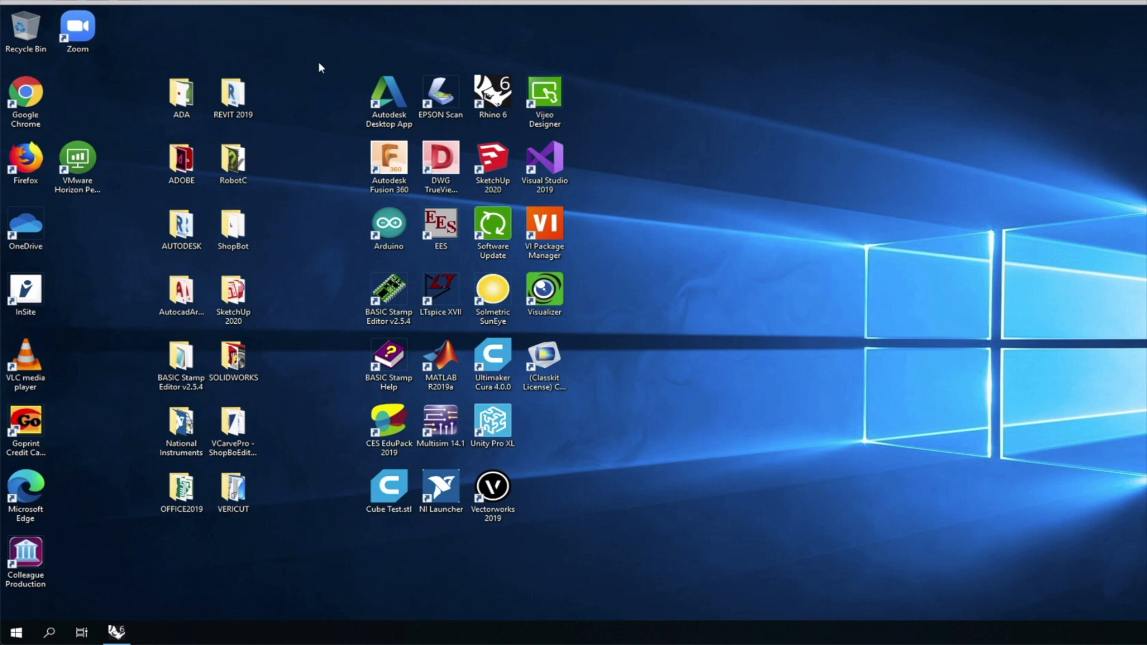
Launch AutoCAD 2019 from the AUTODESK folder, then open a File Explorer window at Documents.
double_click(154, 239)
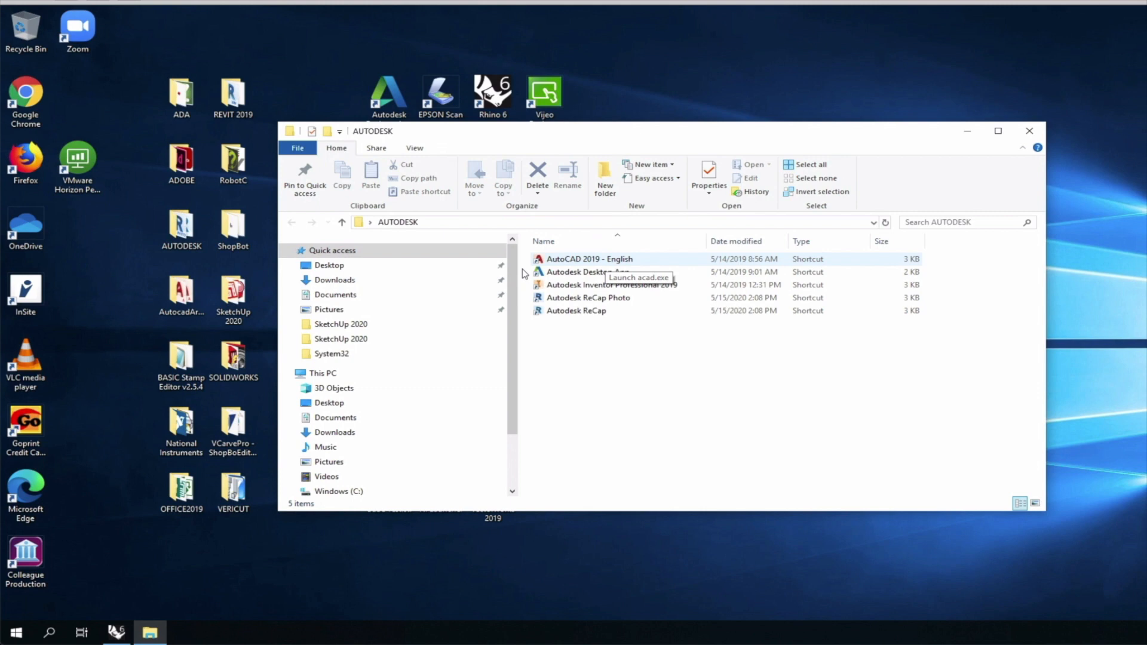
double_click(523, 269)
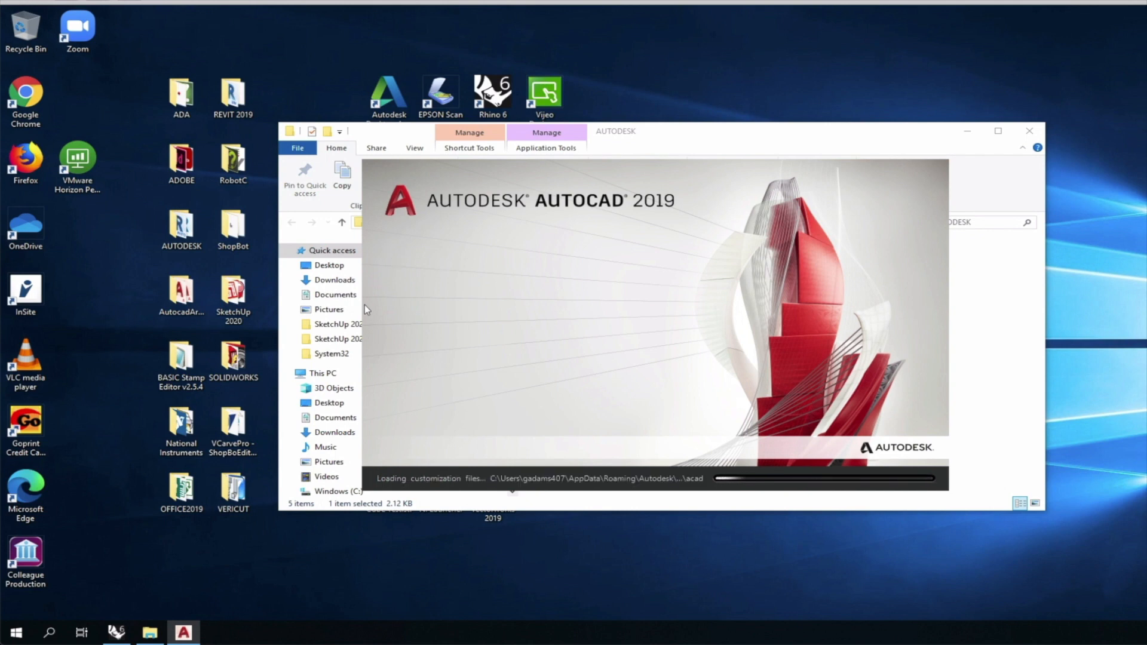
left_click(16, 633)
left_click(18, 517)
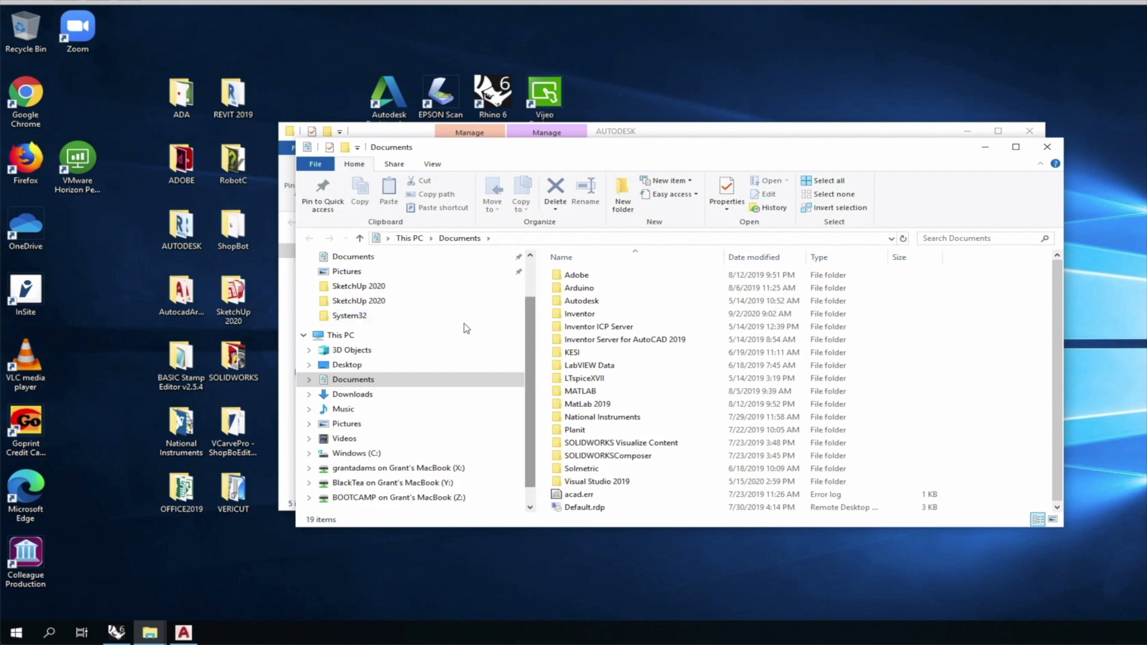
scroll(466, 328, "up", 2)
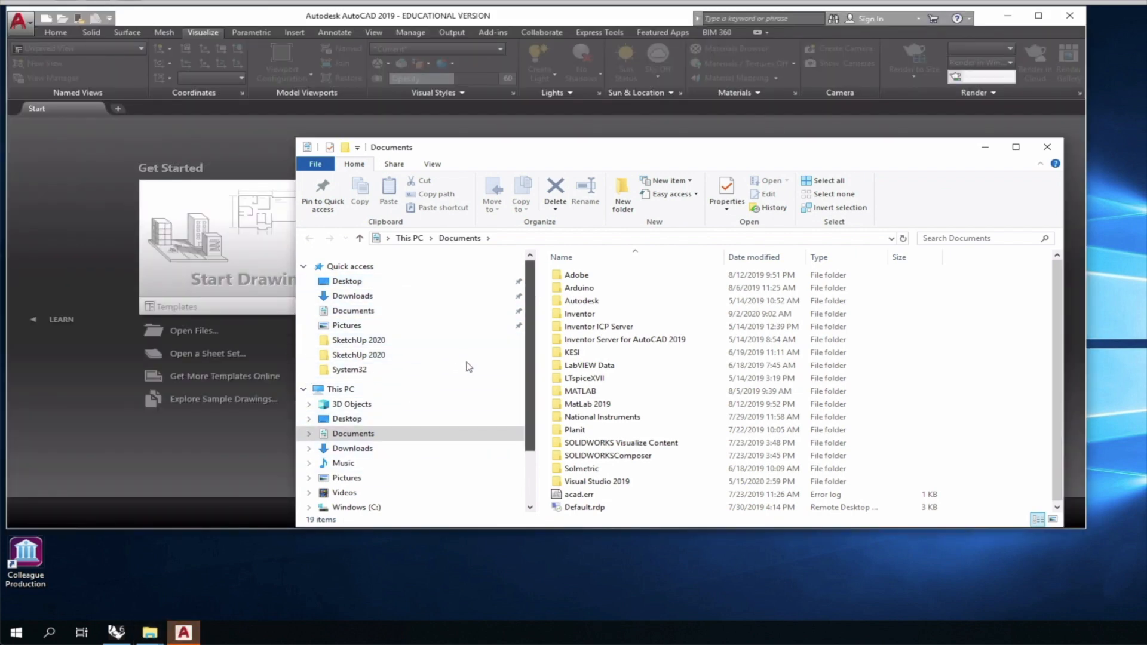
scroll(467, 376, "down", 2)
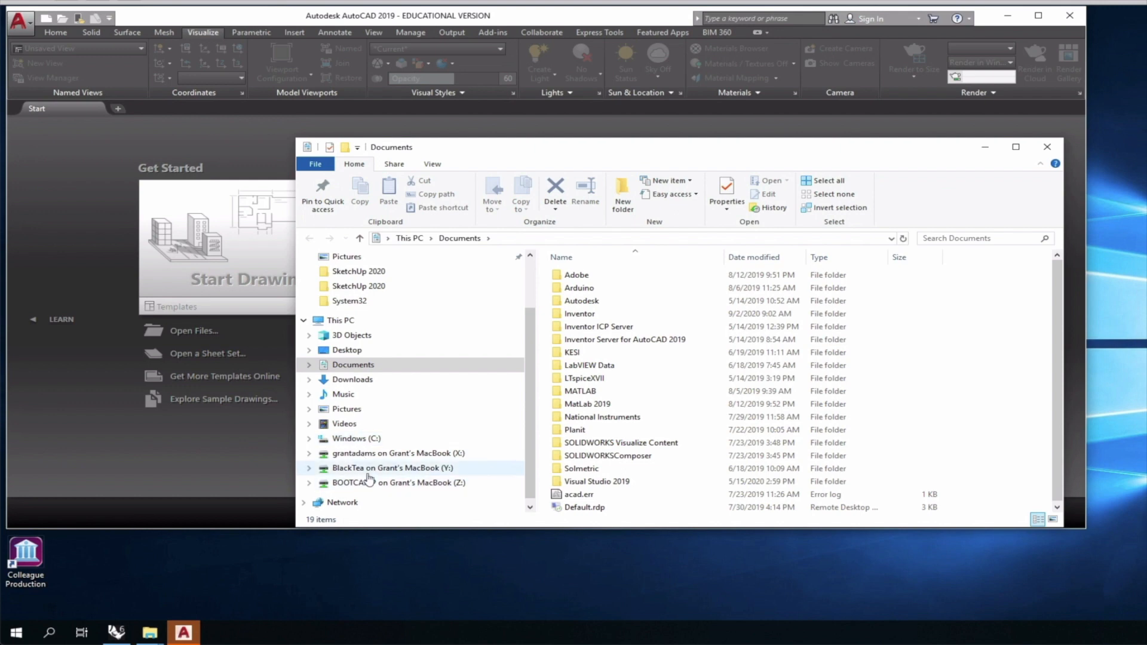
Browse from the X: drive through OneDrive > Live Demonstrations > Live - A135 Exercises to the Ex119 folder.
left_click(323, 456)
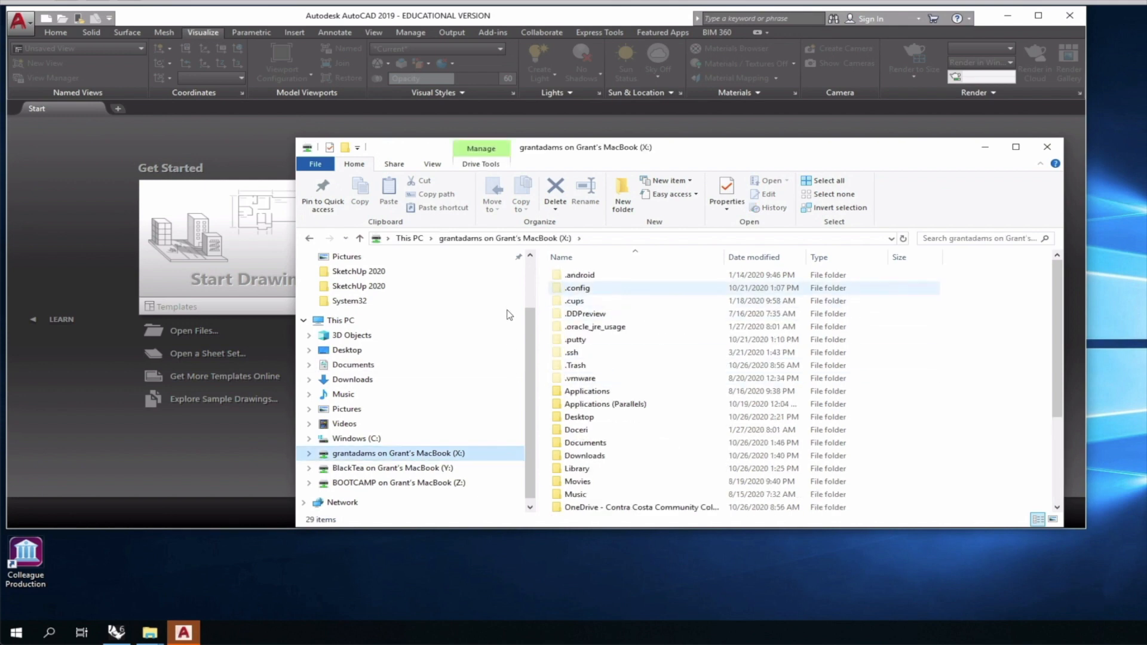
left_click(598, 508)
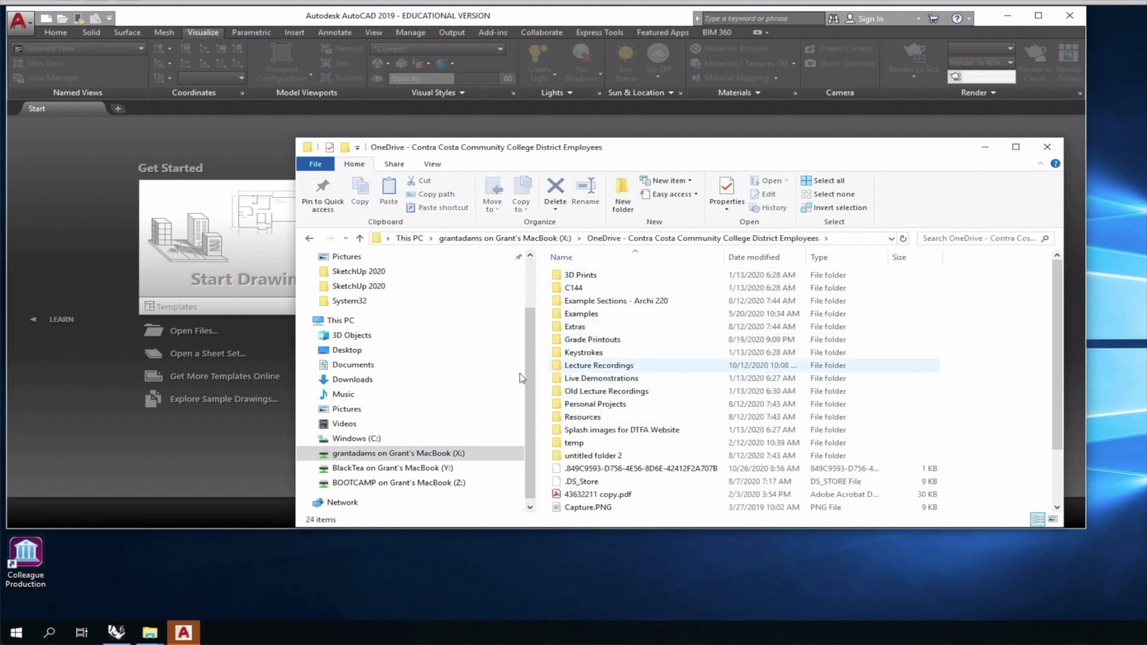
left_click(565, 378)
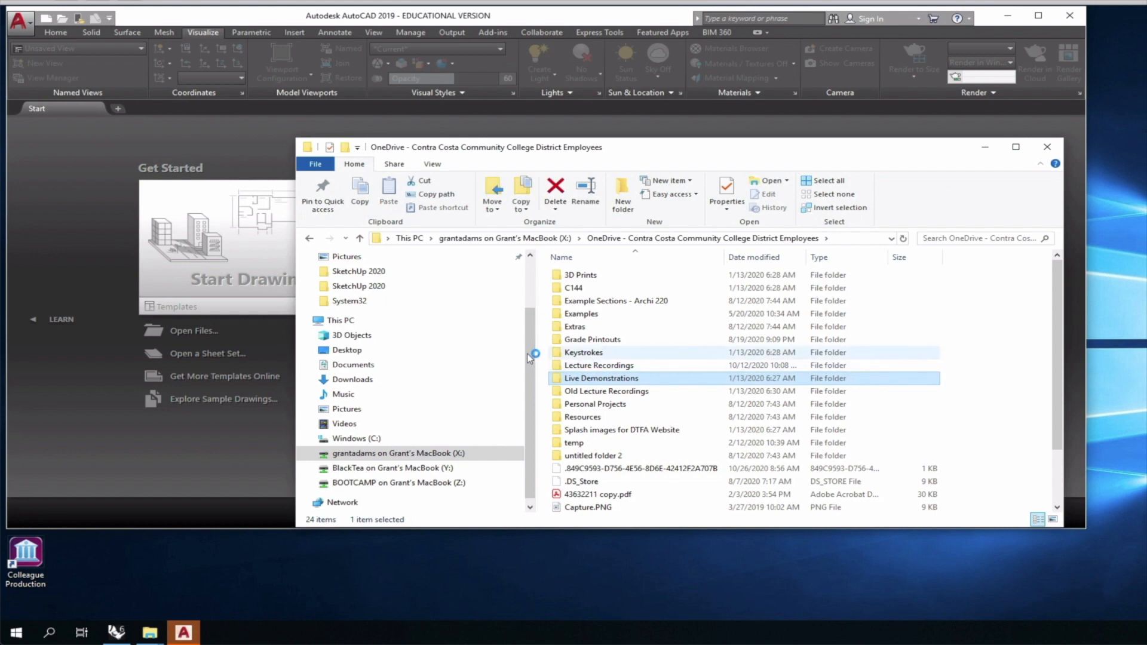
key("Return")
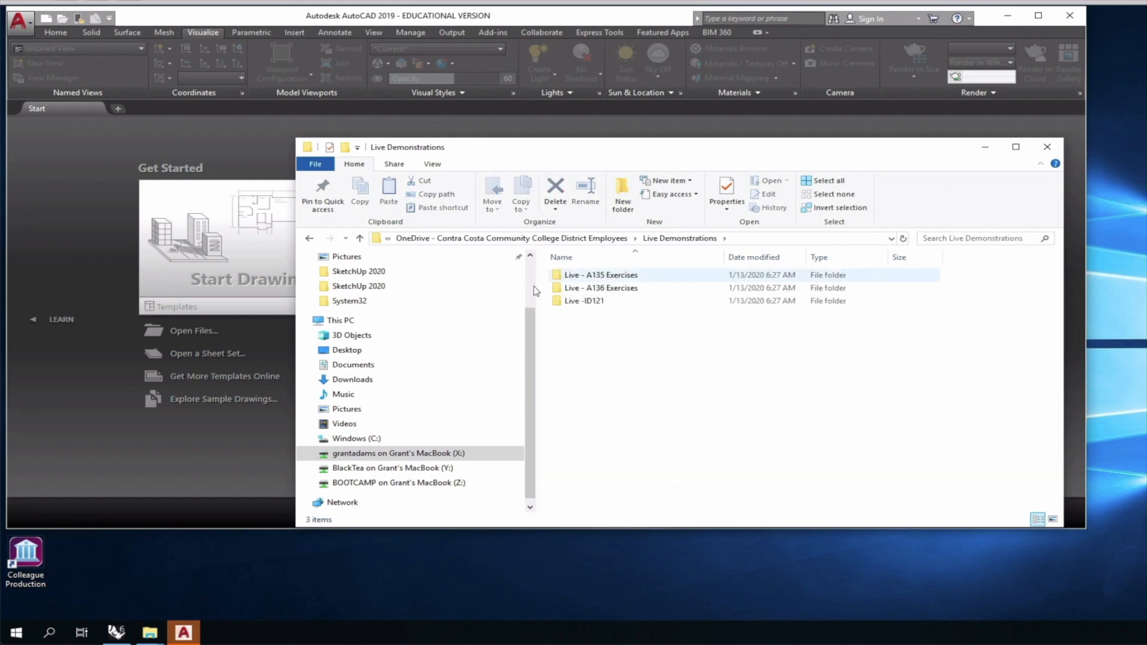
key("Down")
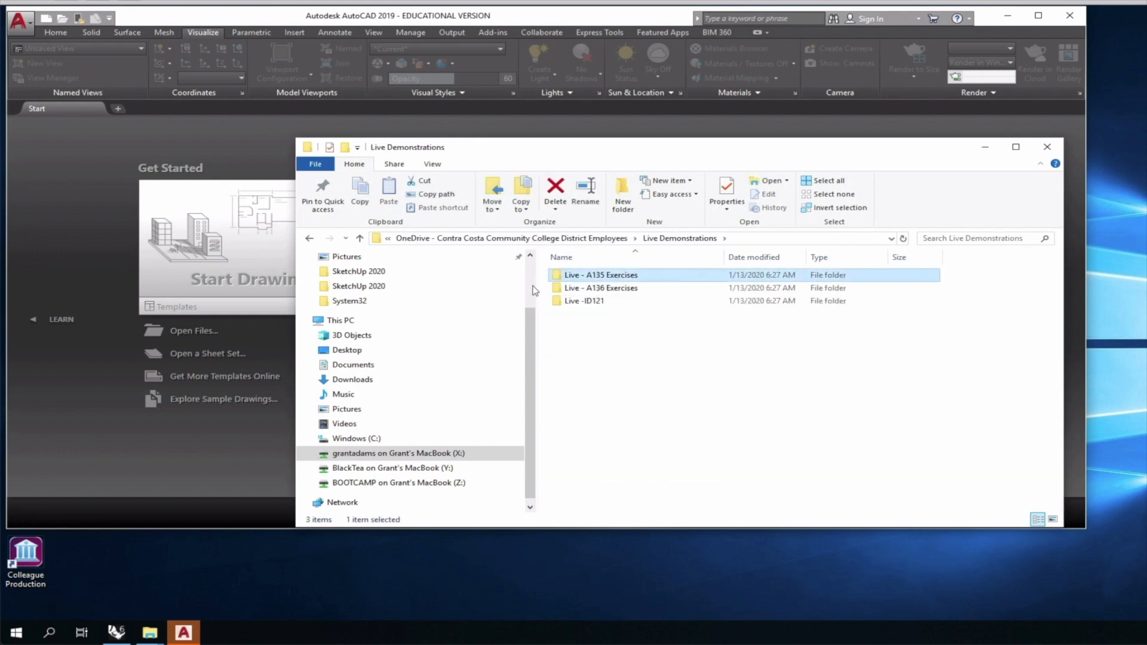
key("Return")
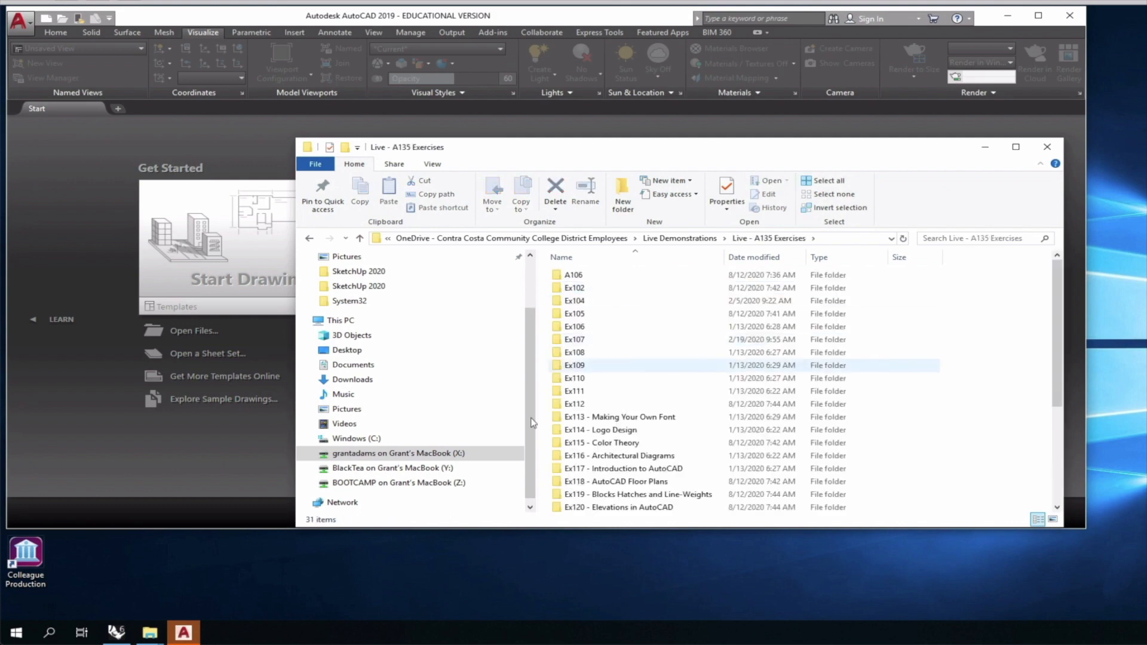
left_click(530, 502)
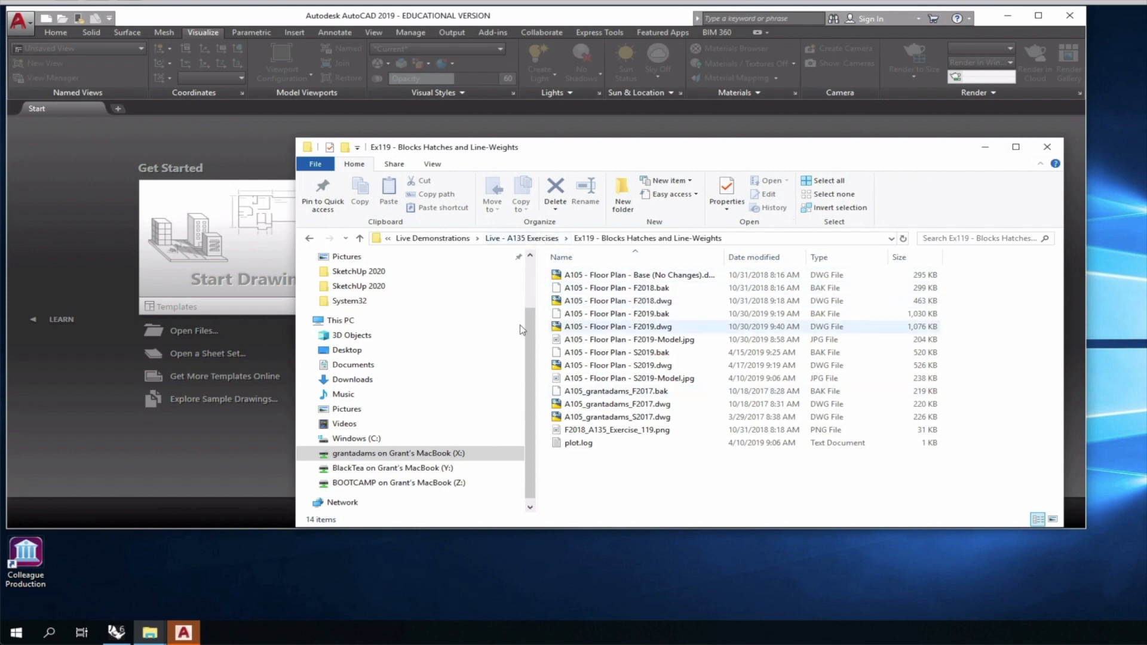
Close the File Explorer window.
left_click(1046, 147)
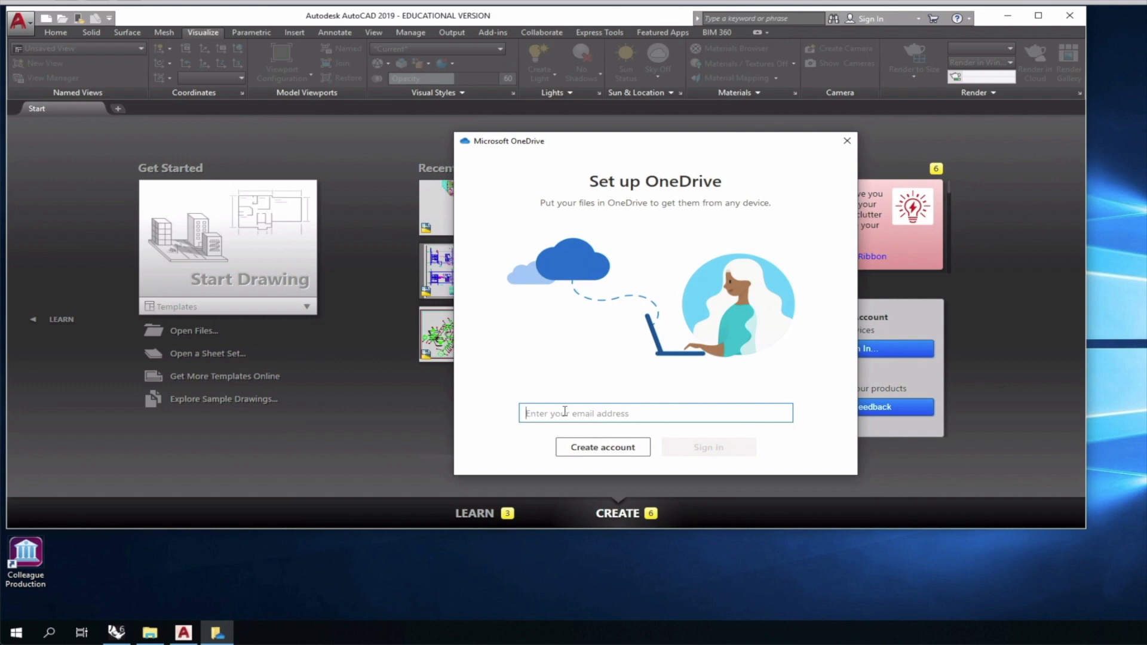
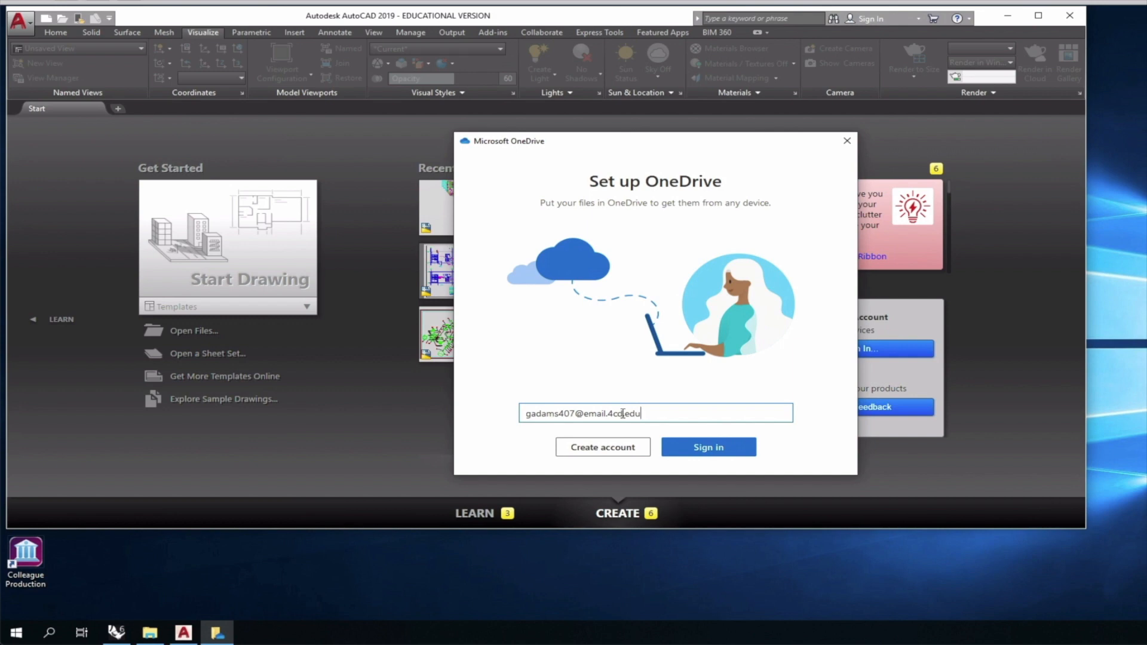
Sign in to OneDrive with the college e-mail address, account type and account password.
key("Return")
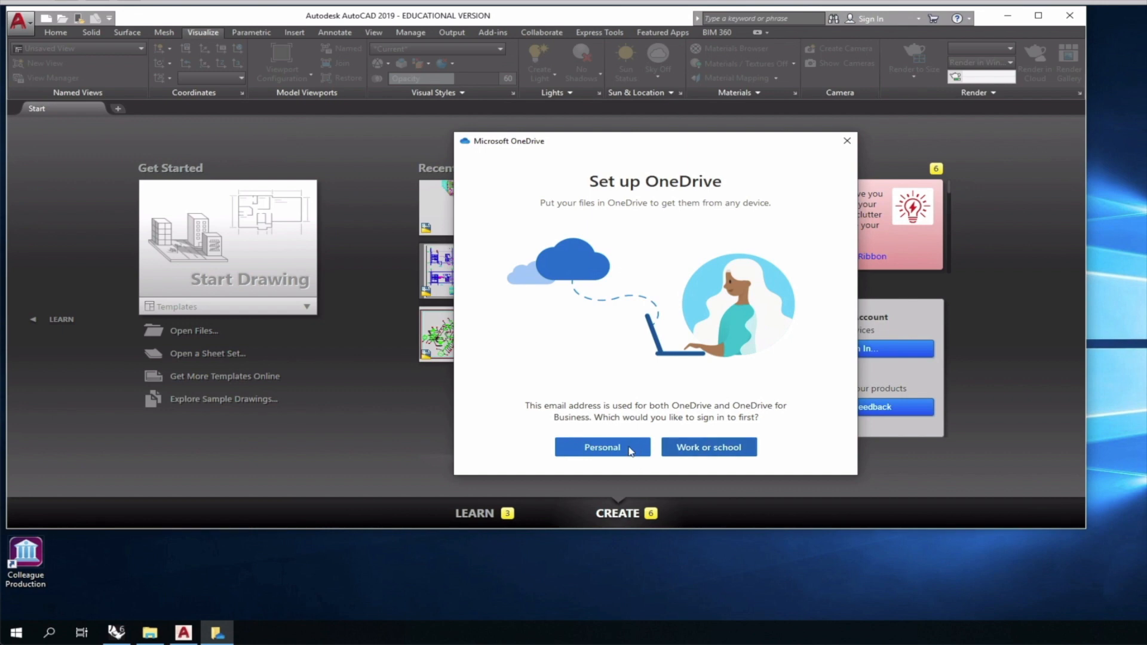
left_click(629, 448)
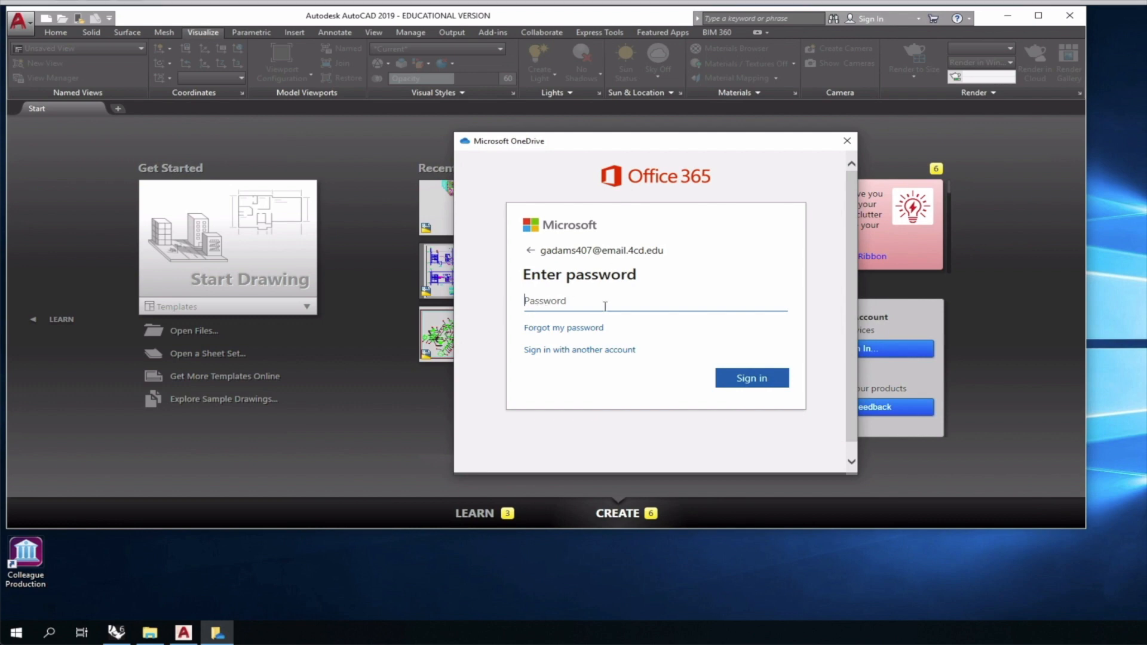
key("ctrl+v")
key("Return")
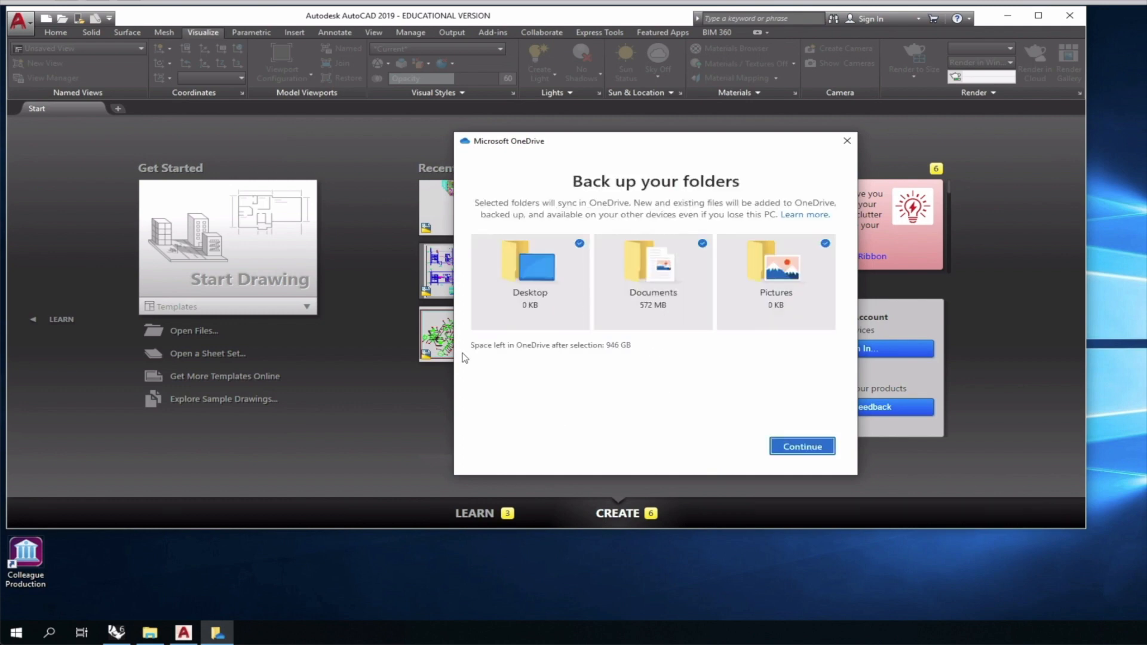
Exclude Desktop, Documents and Pictures from backup, then finish OneDrive setup and open the OneDrive folder.
left_click(511, 259)
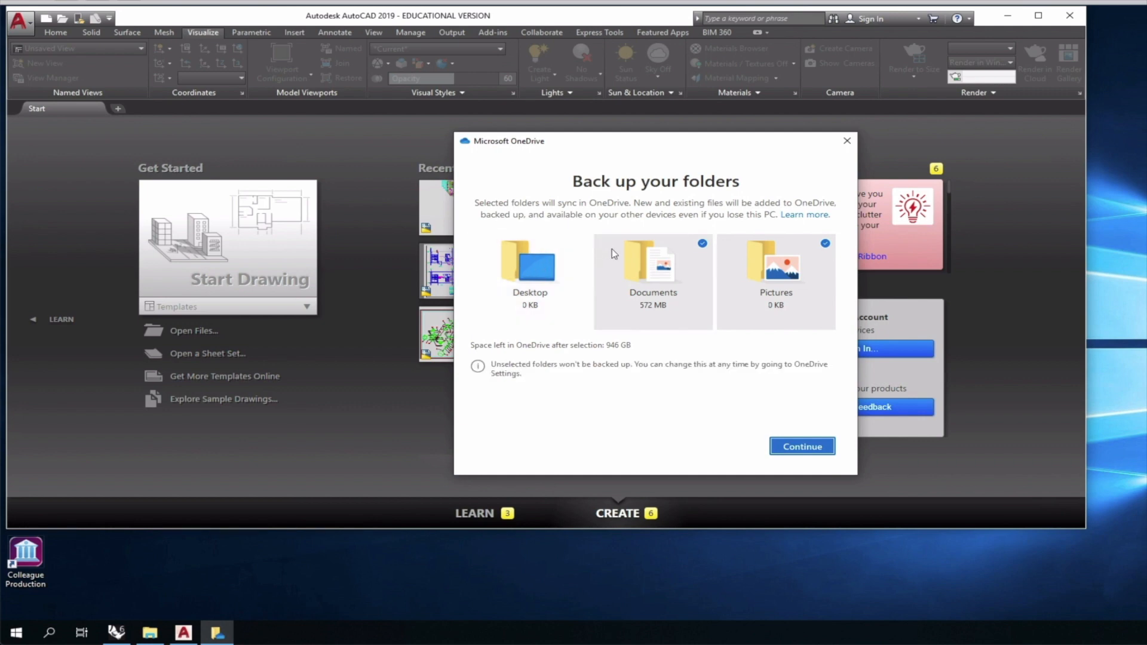
left_click(618, 254)
left_click(723, 254)
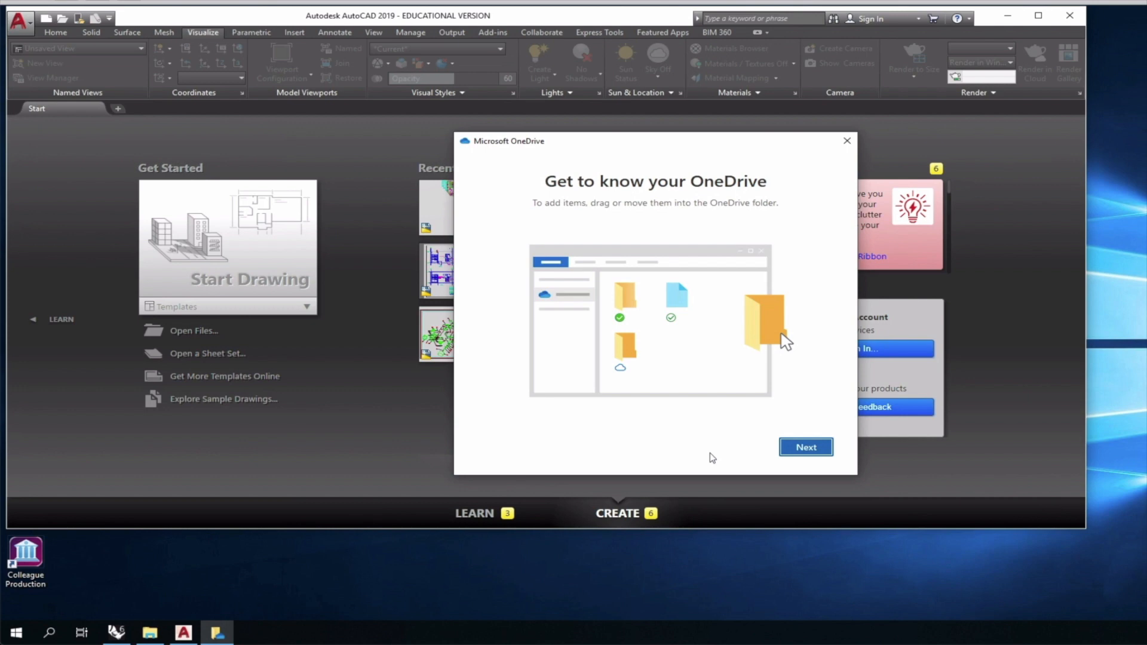
key("Return")
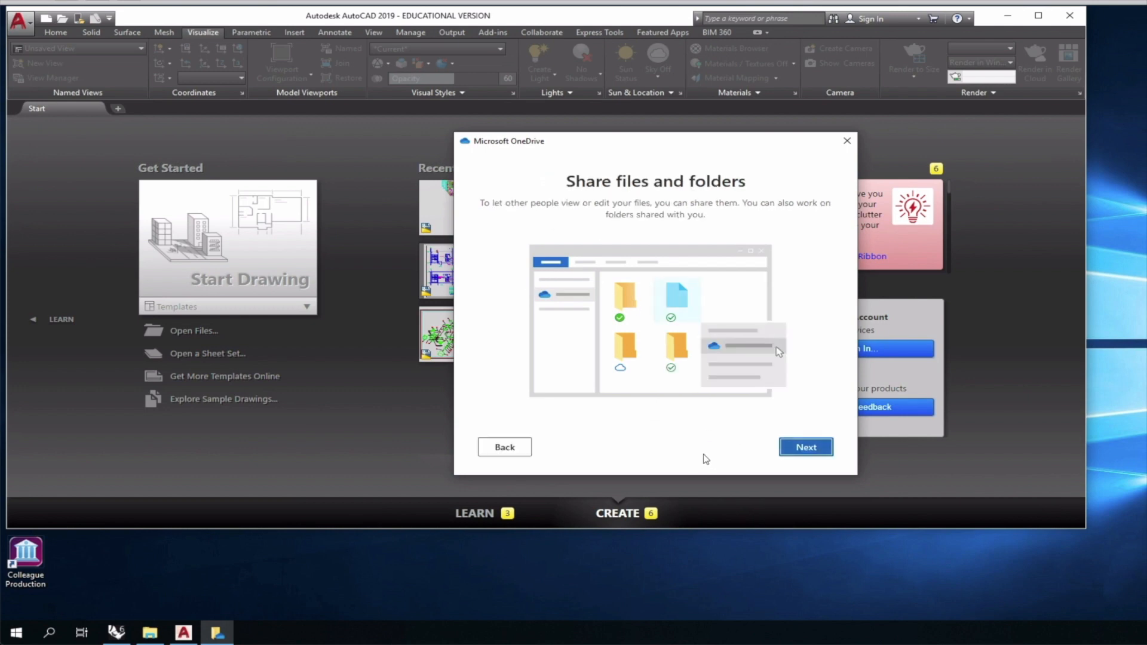
key("Return")
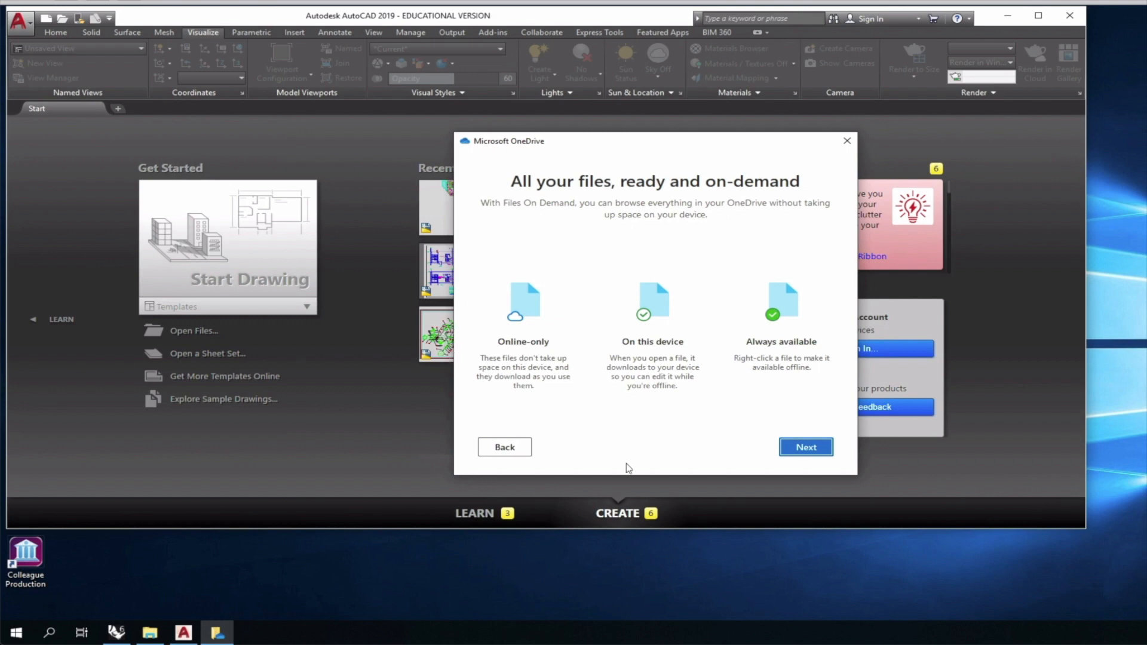
key("Return")
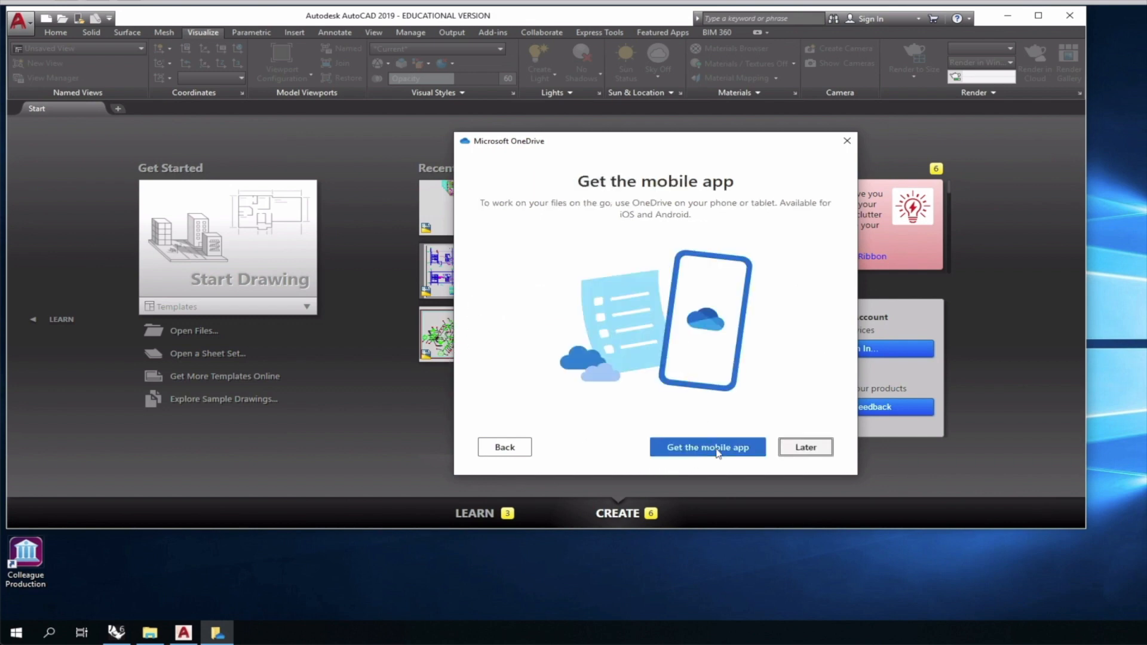
left_click(711, 450)
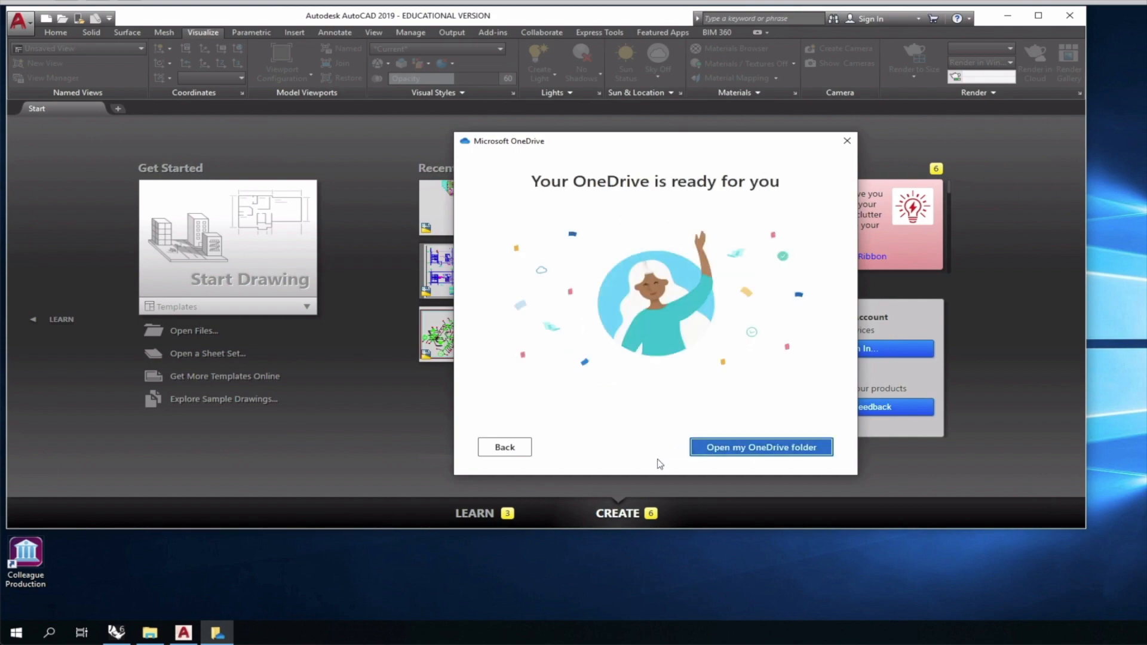
key("Return")
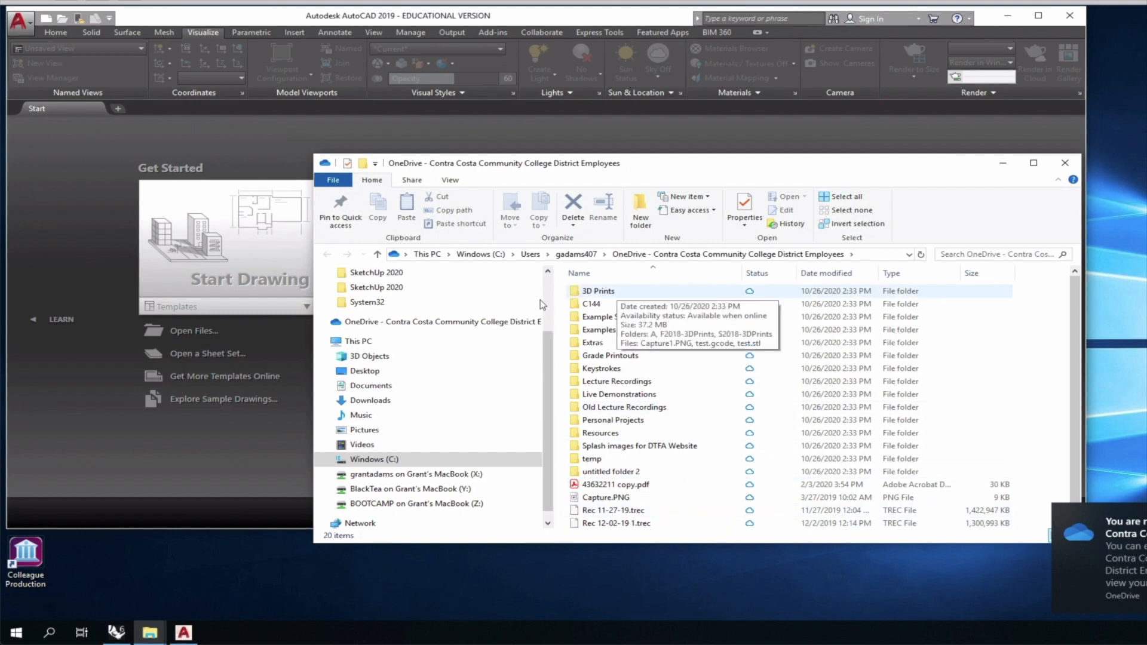
Make every item in the OneDrive folder online-only using Free up space.
left_click(616, 290)
scroll(597, 352, "down", 1)
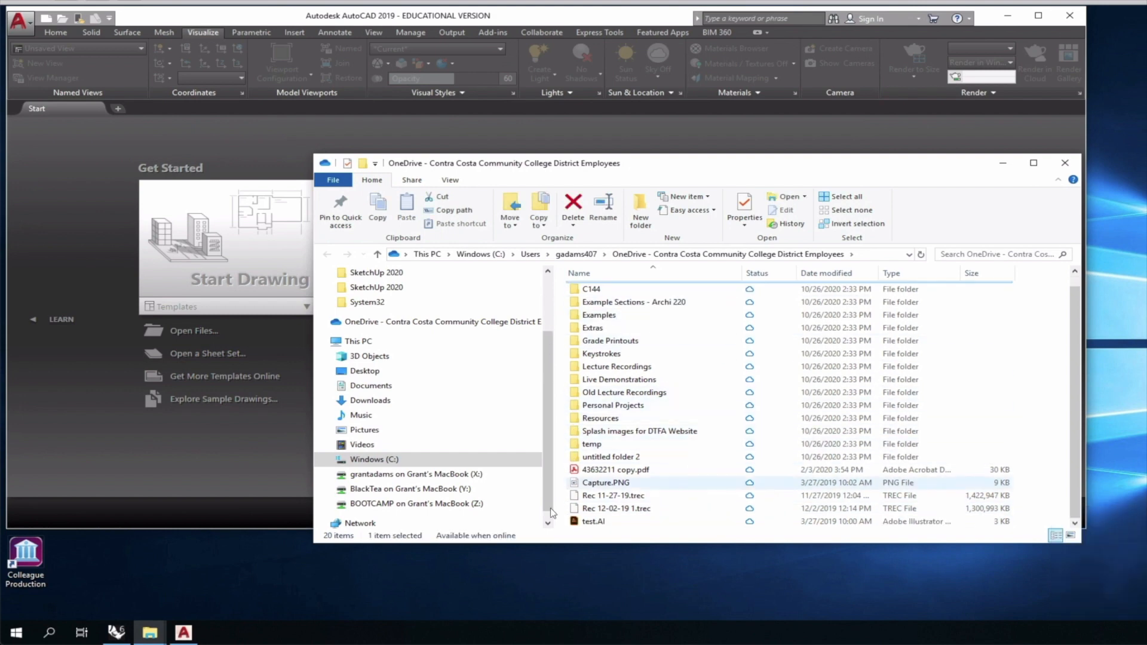
left_click(626, 521, "shift")
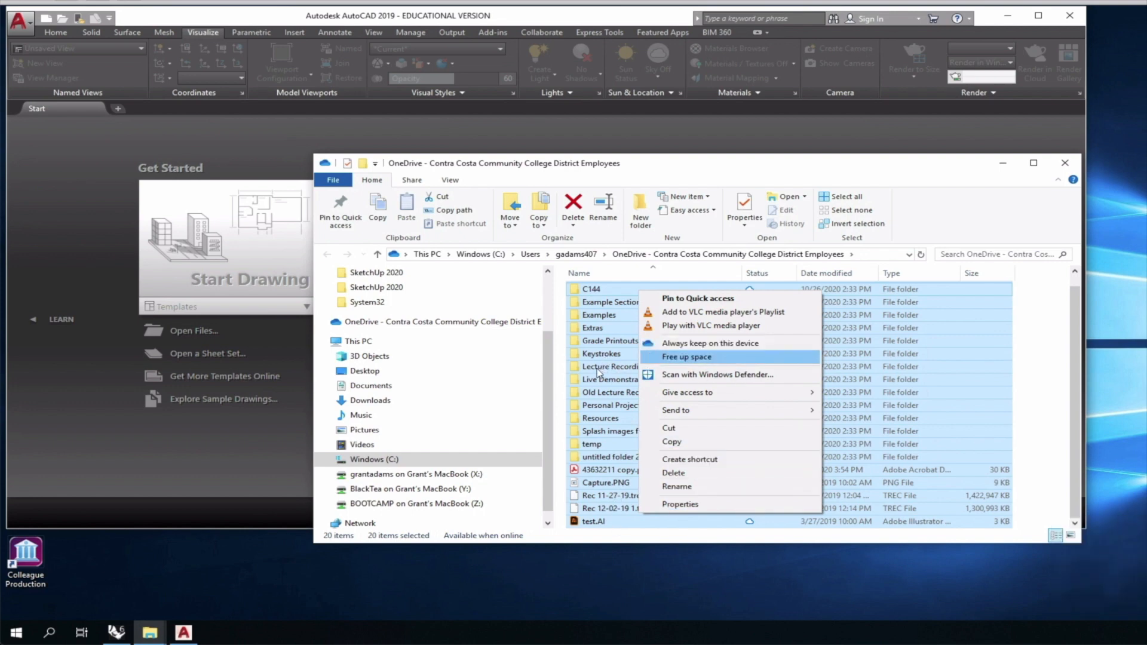
key("Return")
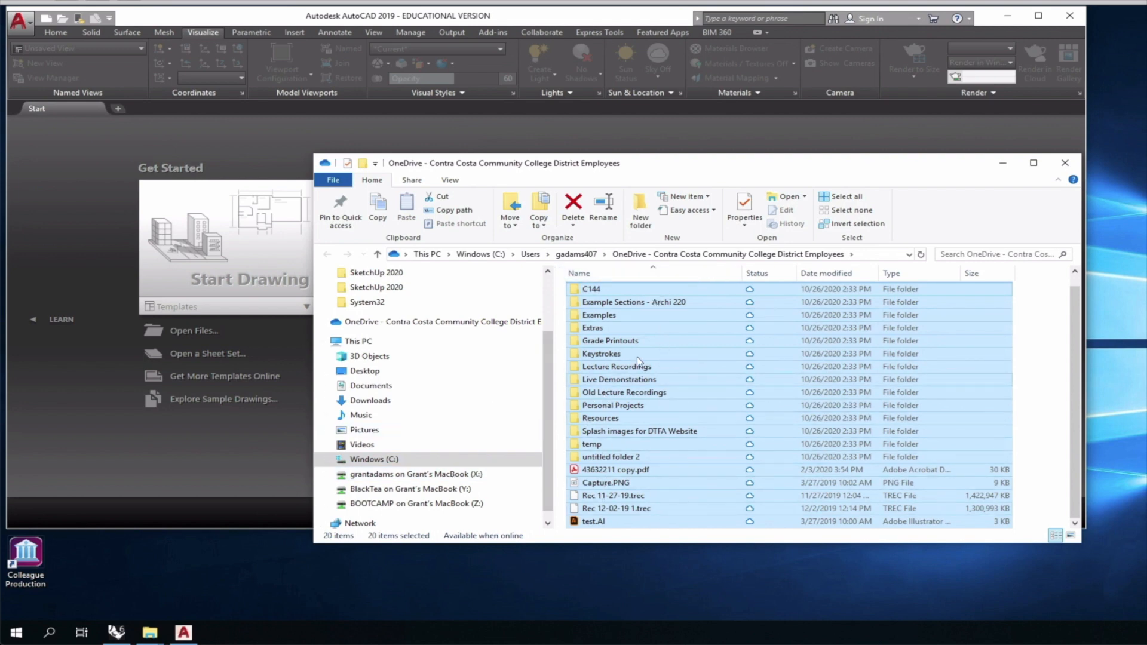
Browse through Live Demonstrations and Live - A135 Exercises into the Ex119 folder.
double_click(574, 380)
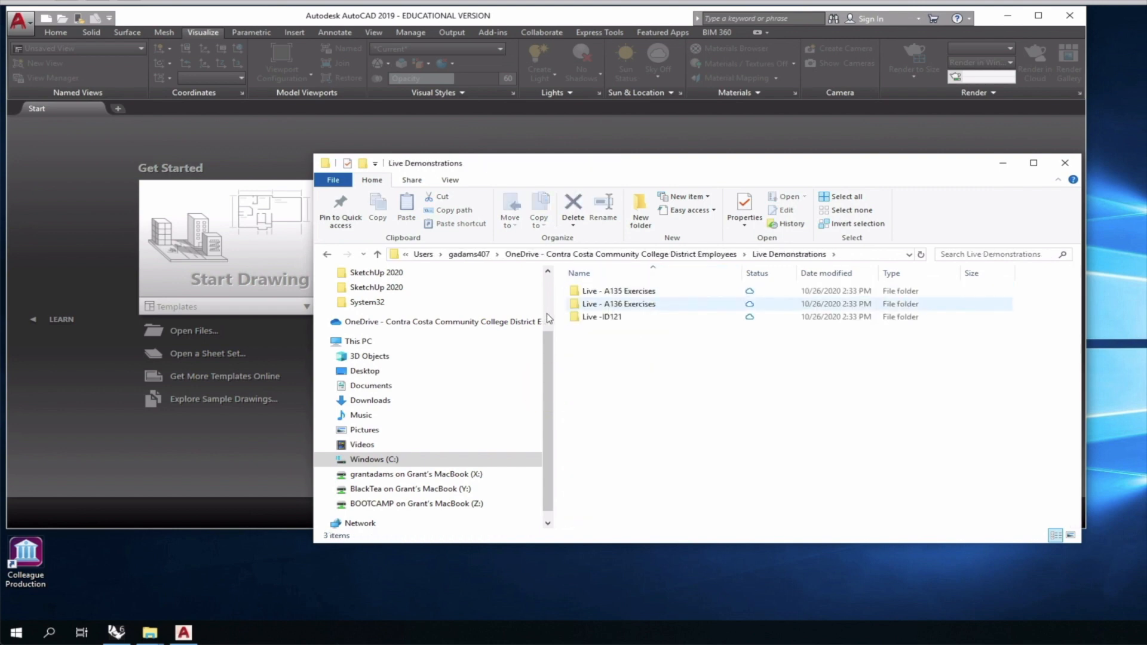
double_click(573, 291)
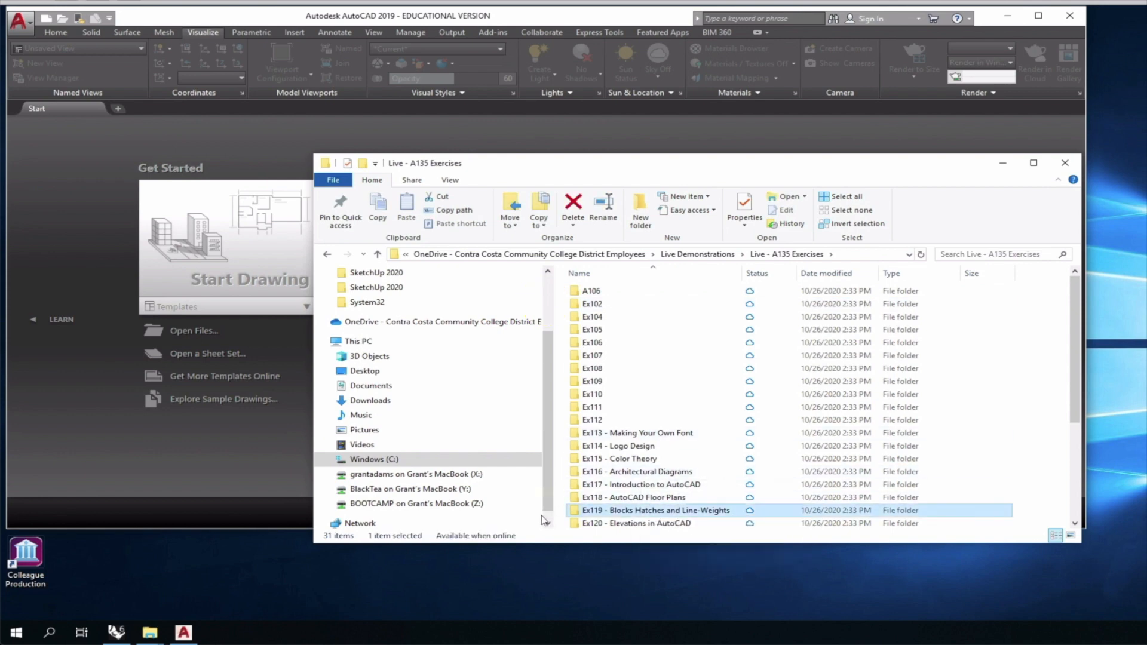
double_click(542, 513)
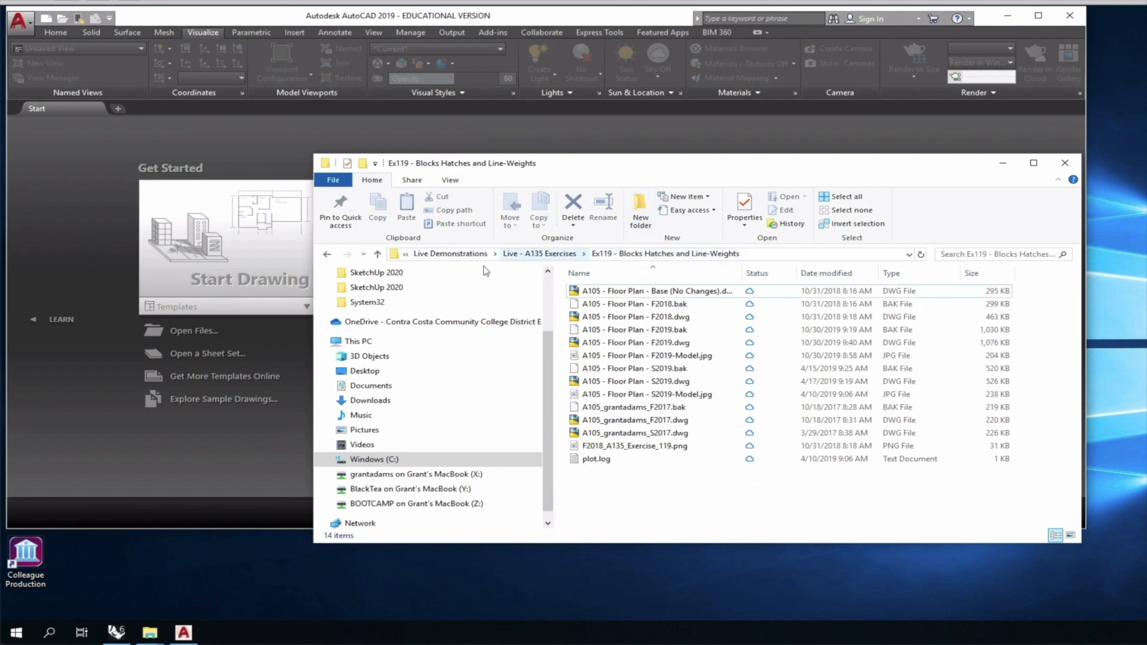
Set the Ex119 folder to 'Always keep on this device' and reopen it.
left_click(539, 253)
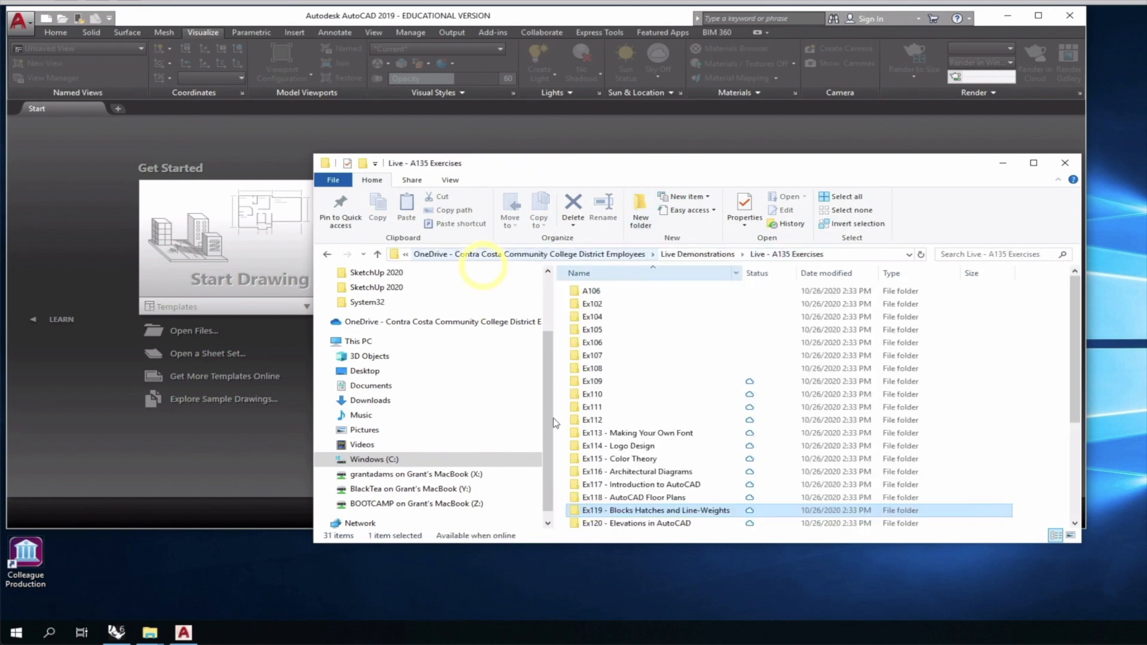
right_click(598, 514)
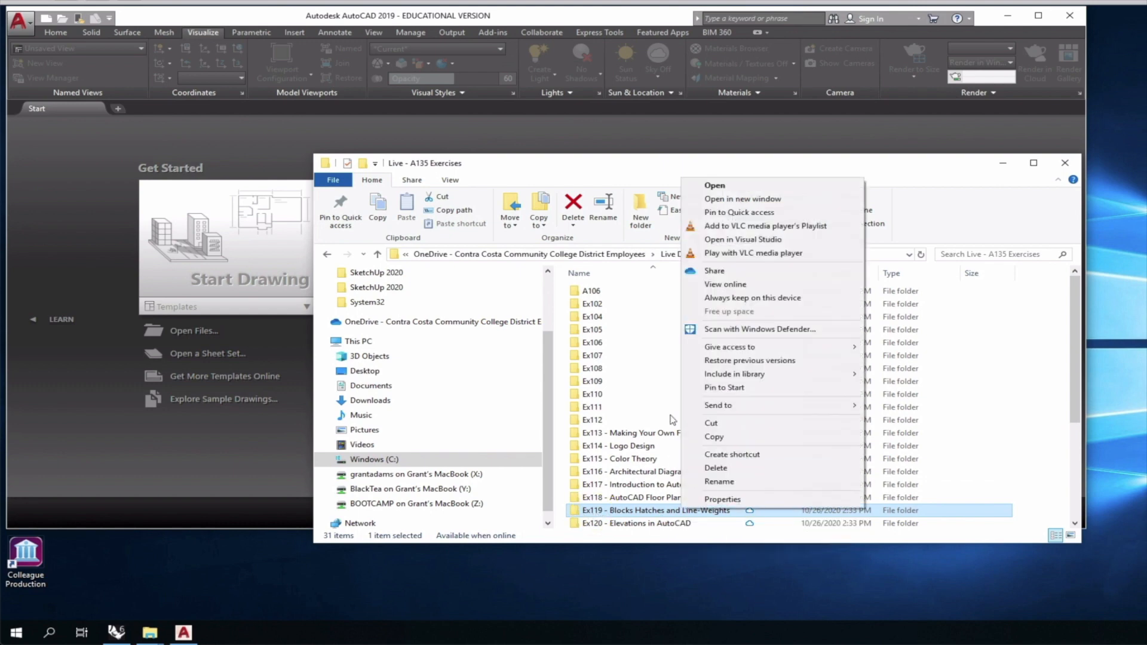
left_click(723, 298)
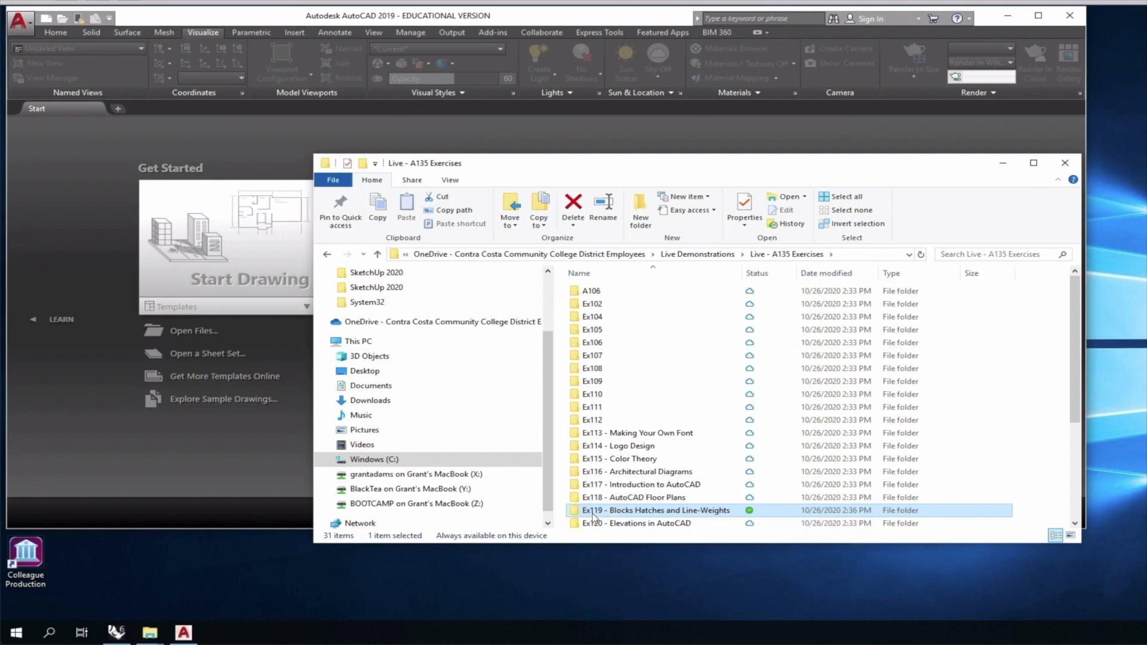
double_click(504, 515)
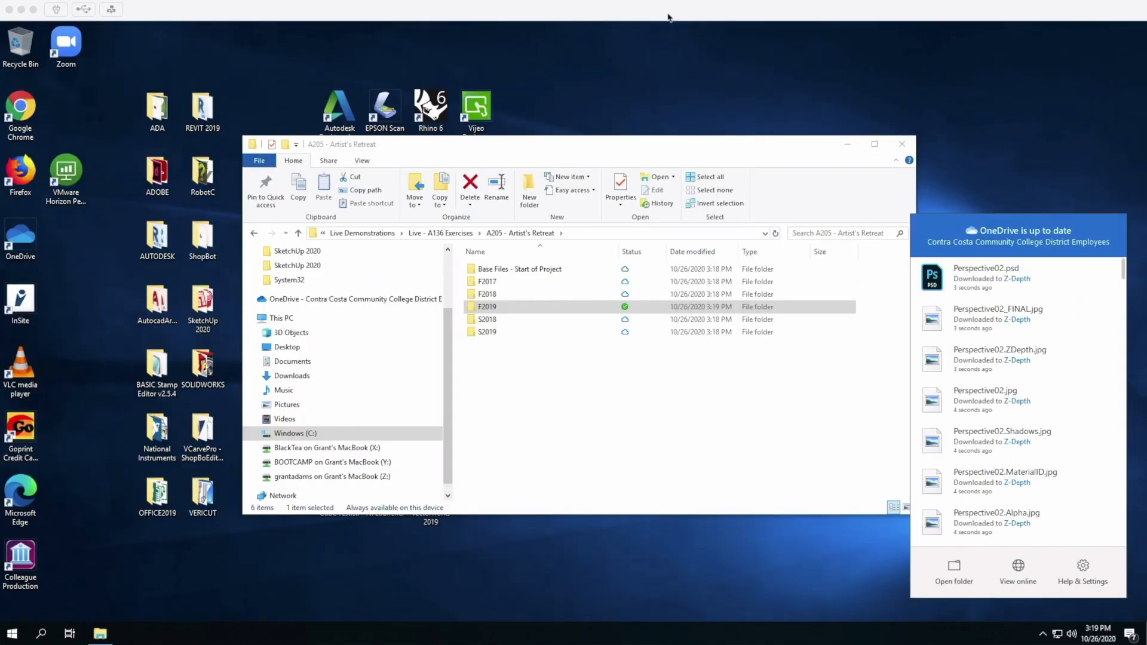
left_click(668, 15)
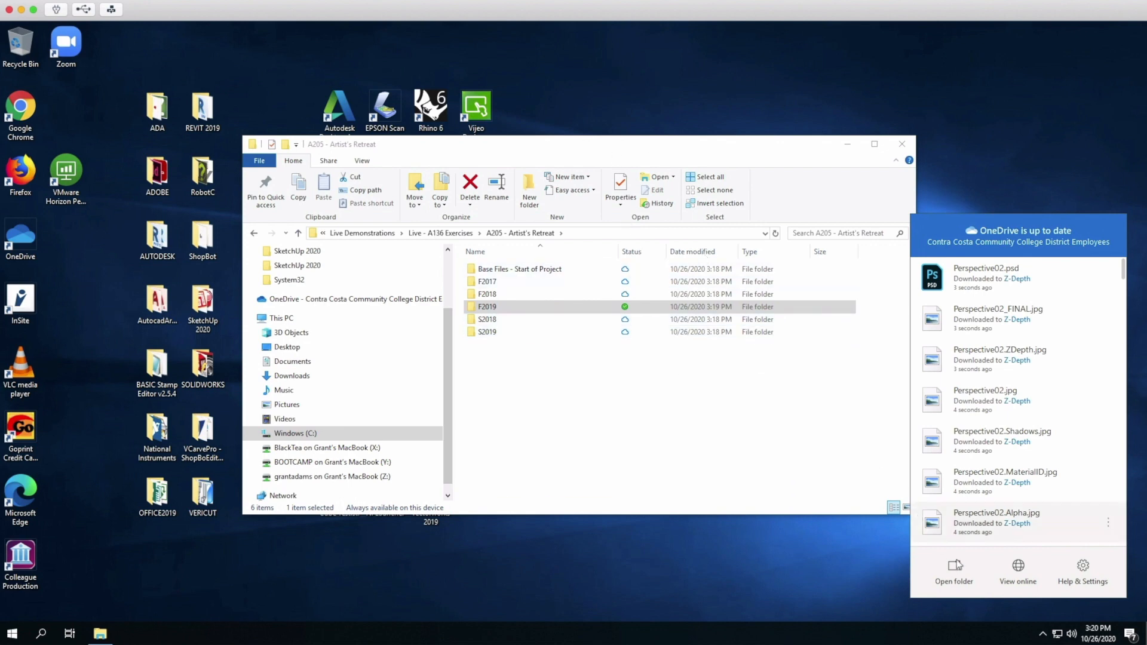
Open OneDrive's Settings from its notification-area icon via Help & Settings.
left_click(1043, 634)
left_click(1043, 634)
left_click(1044, 634)
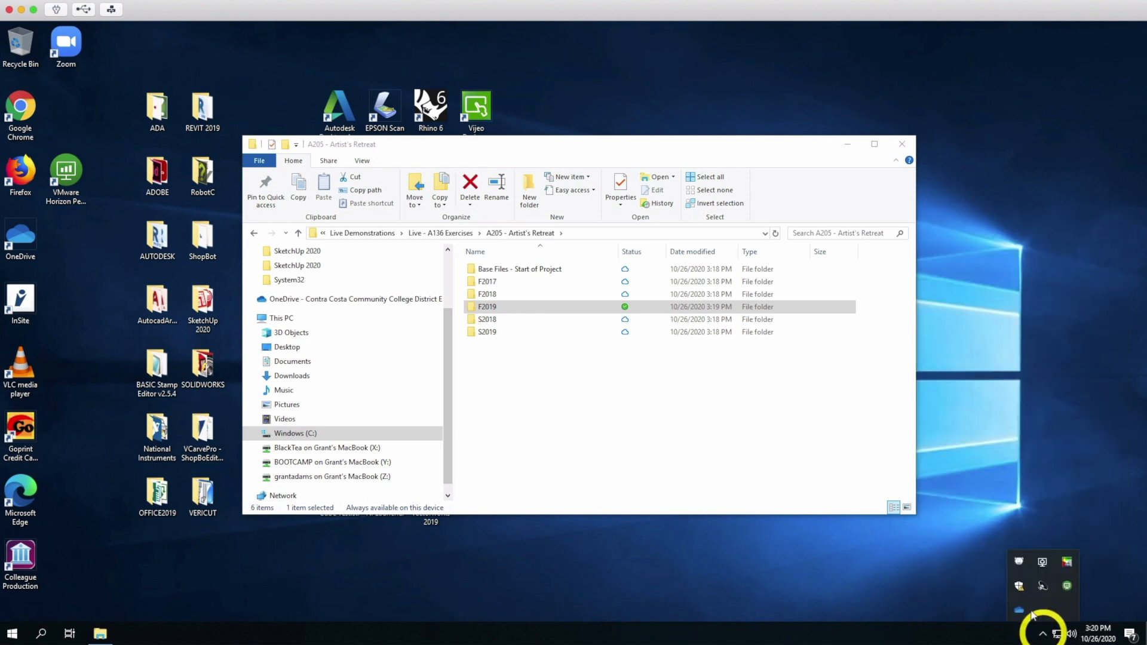
left_click(1017, 608)
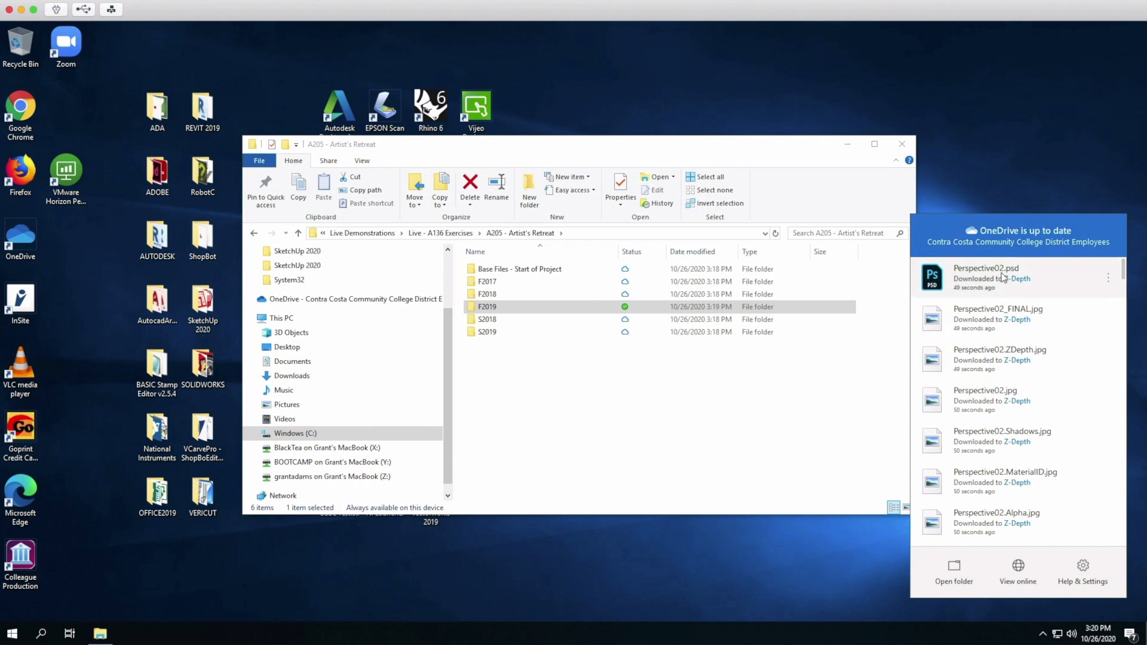
left_click(1084, 567)
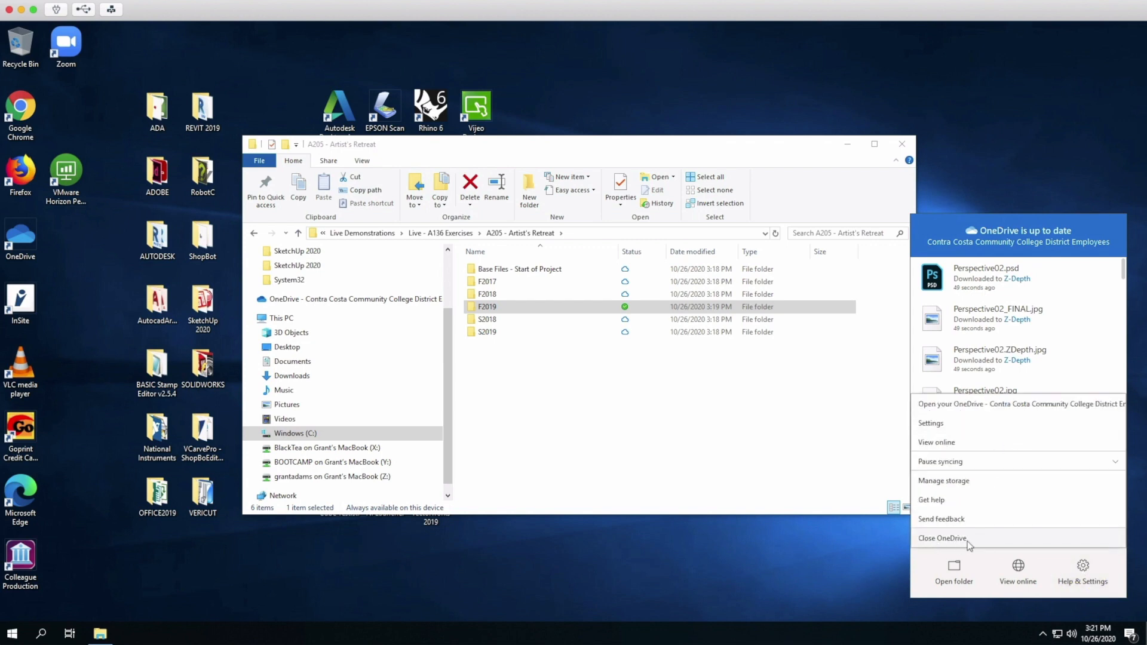
left_click(937, 424)
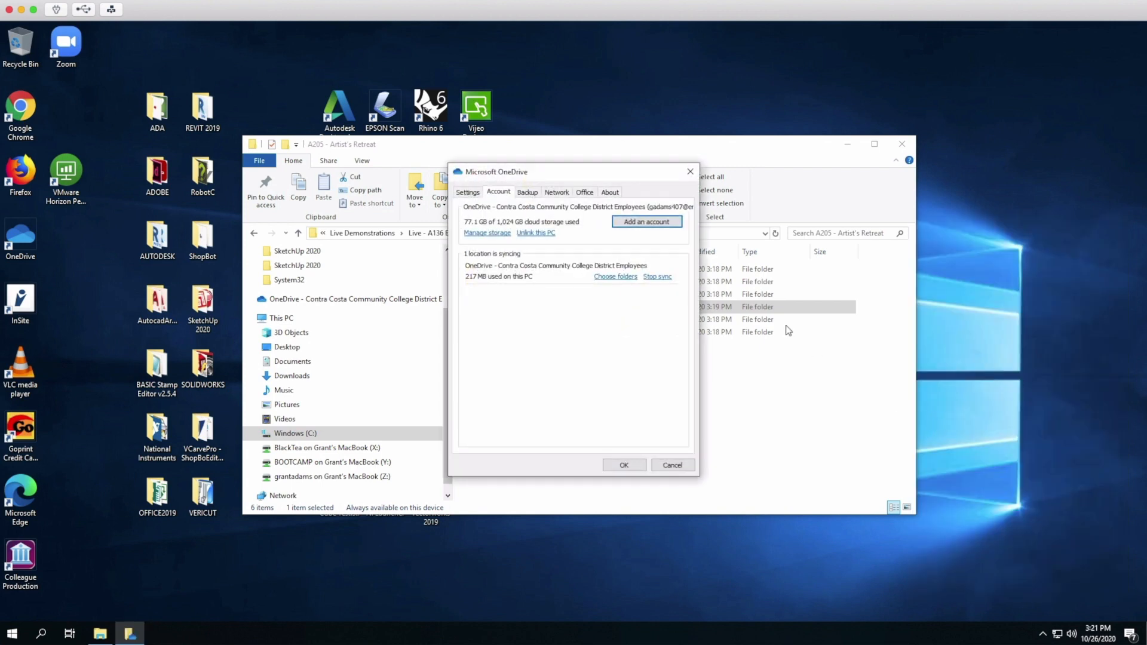
Unlink this PC from the OneDrive work account and dismiss the Set up OneDrive prompt.
left_click(540, 233)
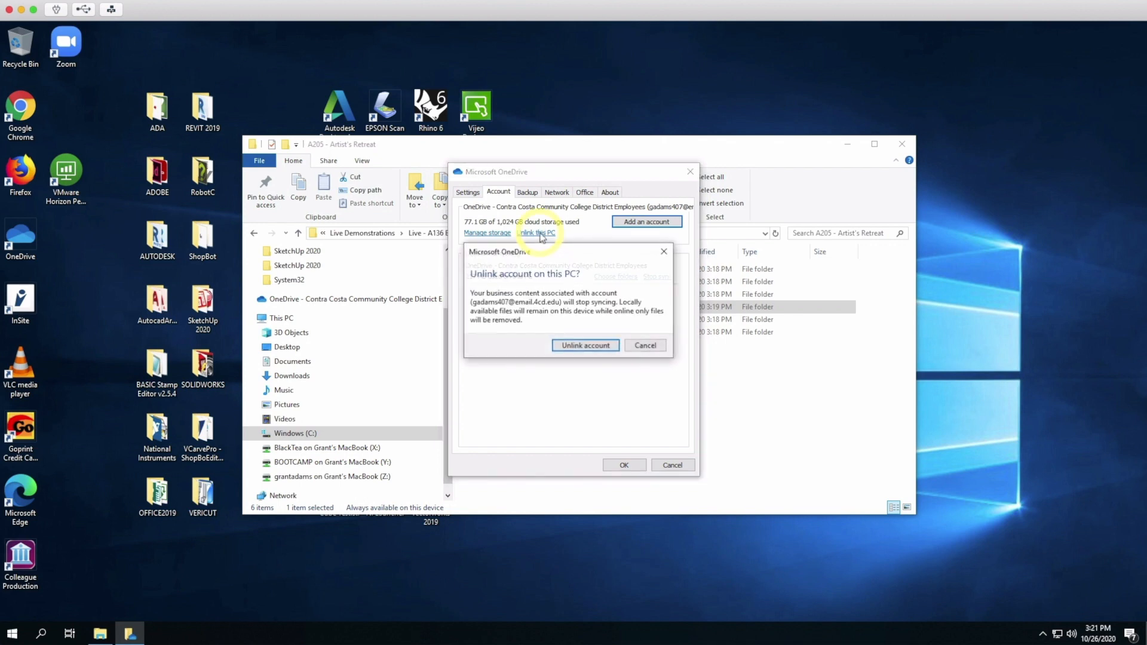
left_click(588, 345)
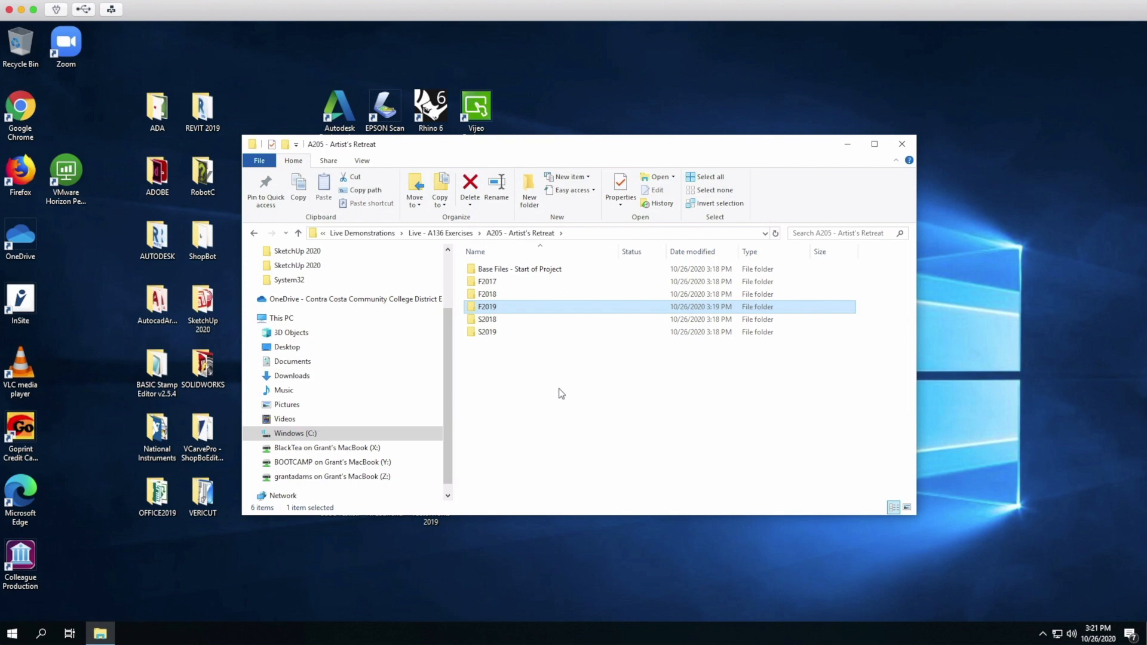
left_click(1043, 635)
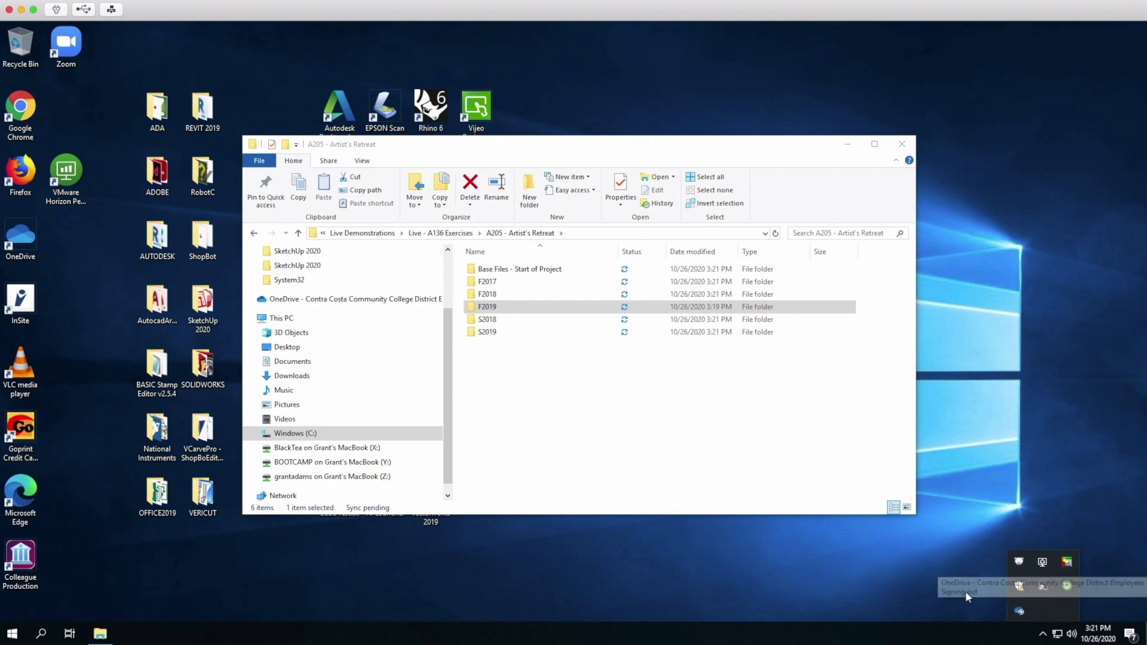
left_click(1019, 612)
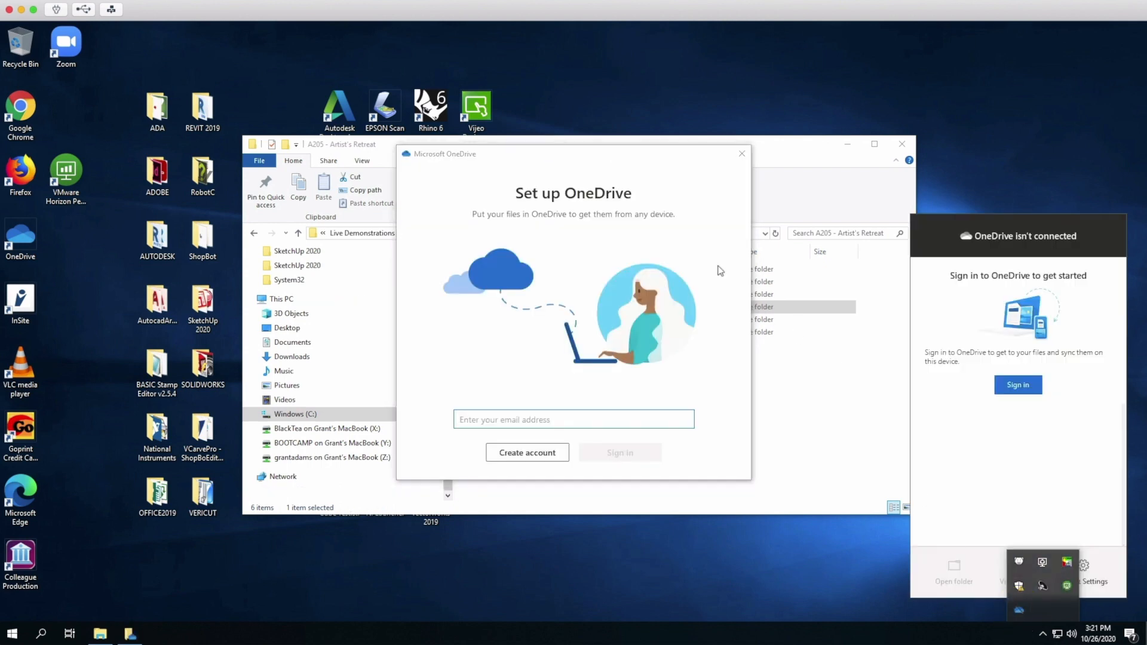
left_click(741, 153)
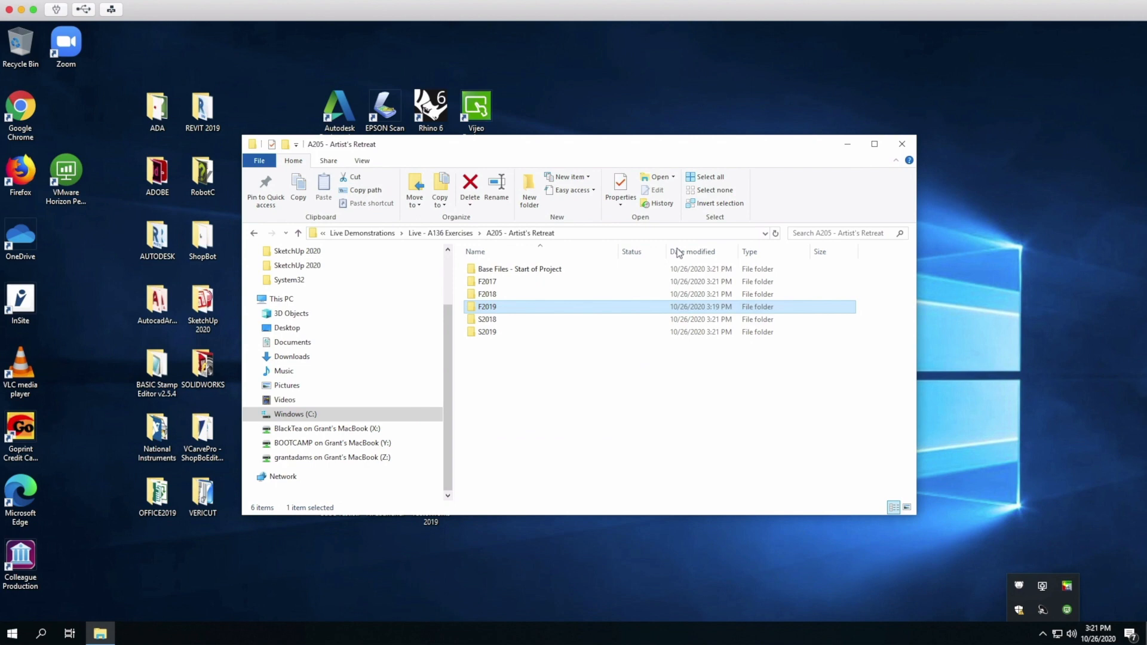
Close File Explorer and bring up the Start menu power options to disconnect.
left_click(903, 144)
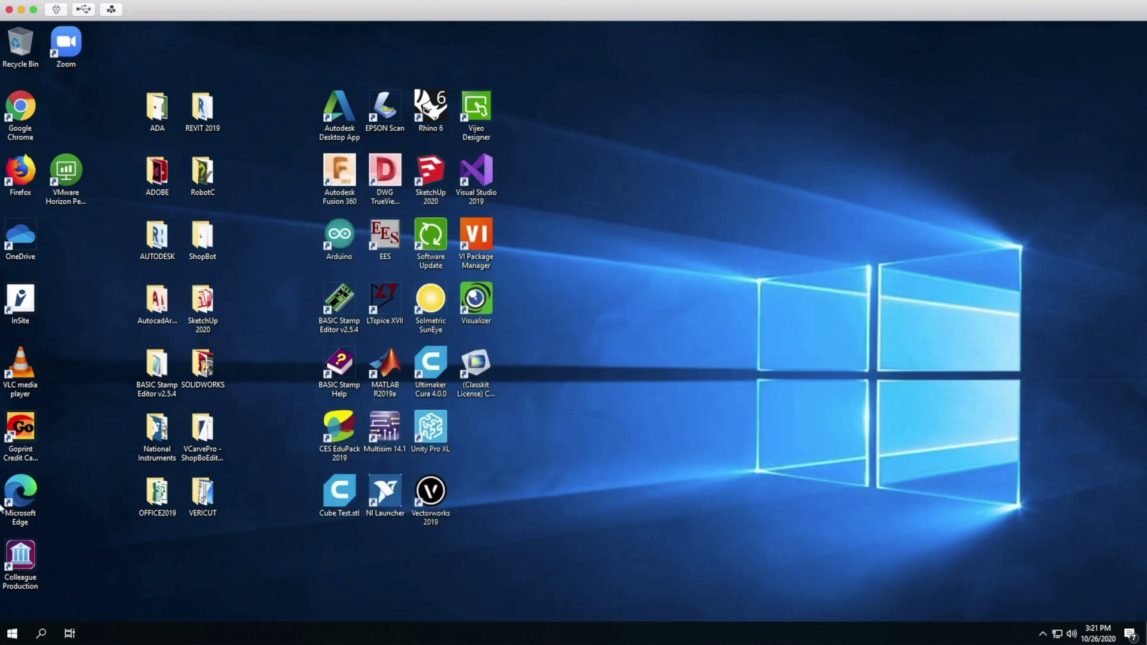
left_click(12, 633)
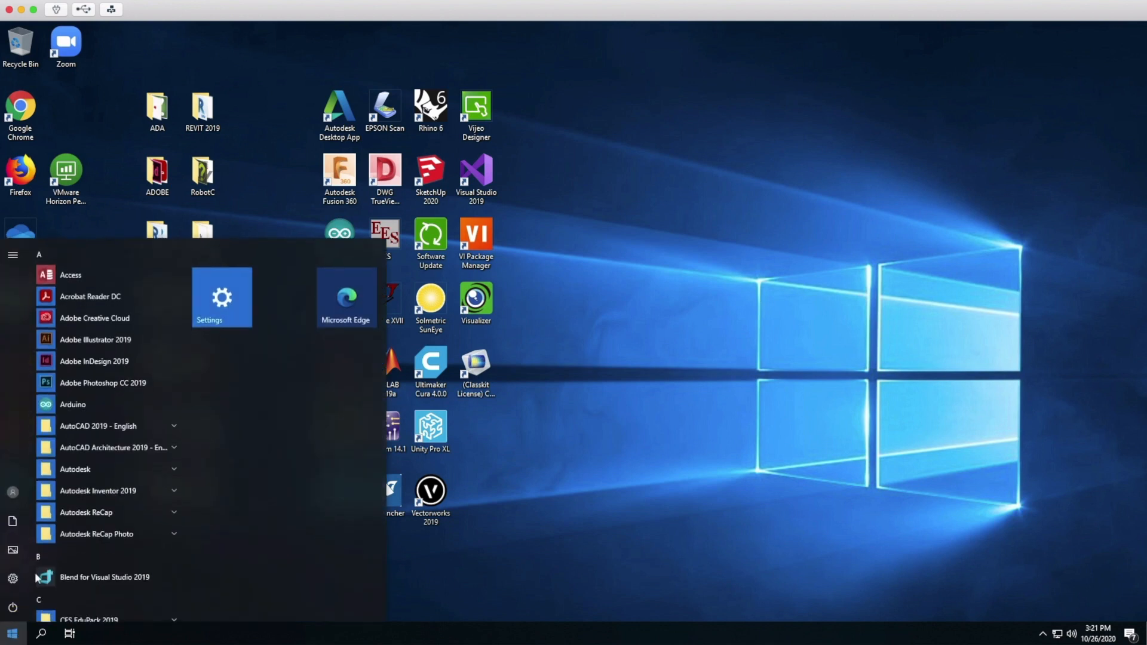
left_click(13, 609)
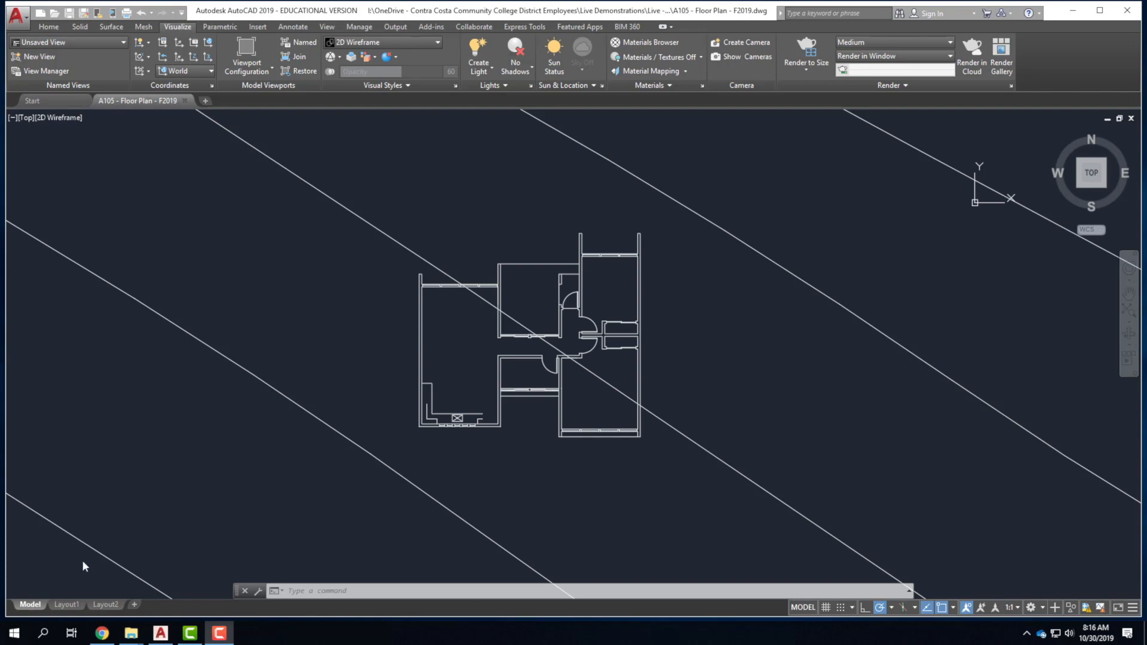
Bring up the Exercise 119 page in Chrome and scroll to the lineweight guide image.
left_click(102, 633)
scroll(395, 266, "down", 10)
left_click(359, 344)
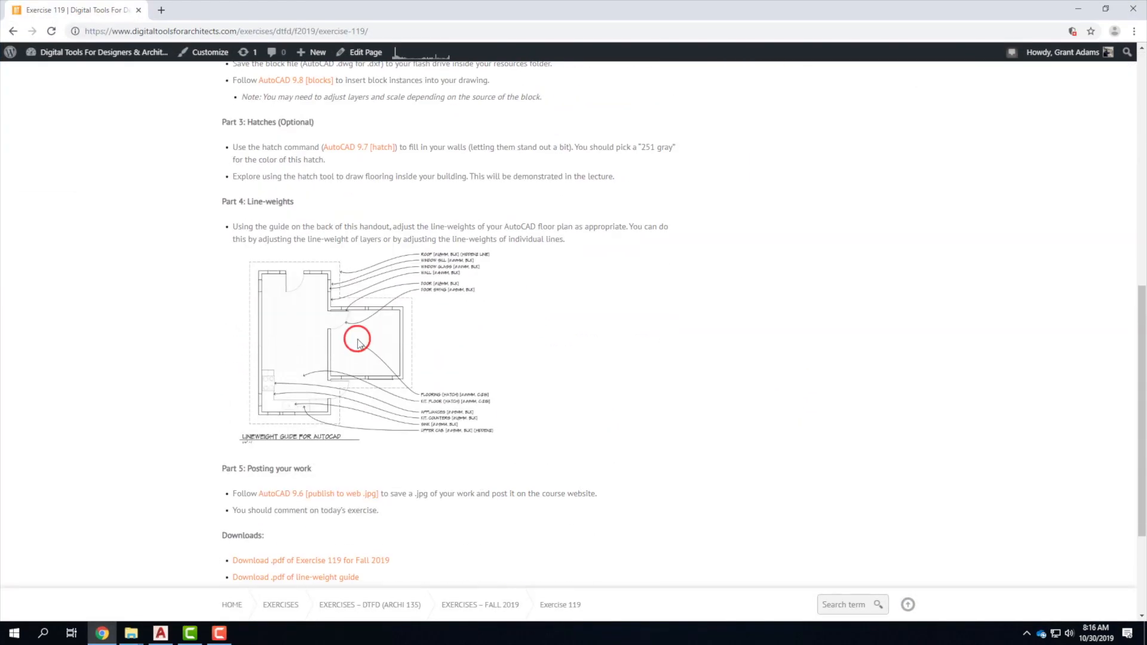
left_click(385, 371)
scroll(694, 359, "down", 3)
scroll(461, 312, "up", 2)
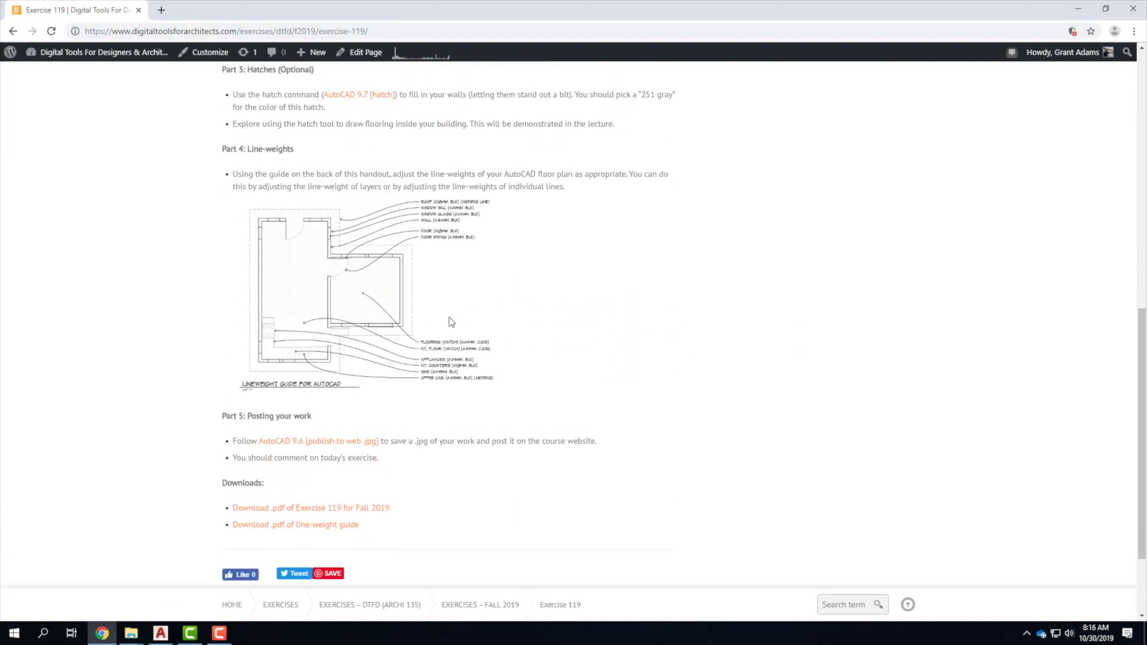
Open the lineweight guide image full size in a new tab, view it, then minimize Chrome.
right_click(330, 310)
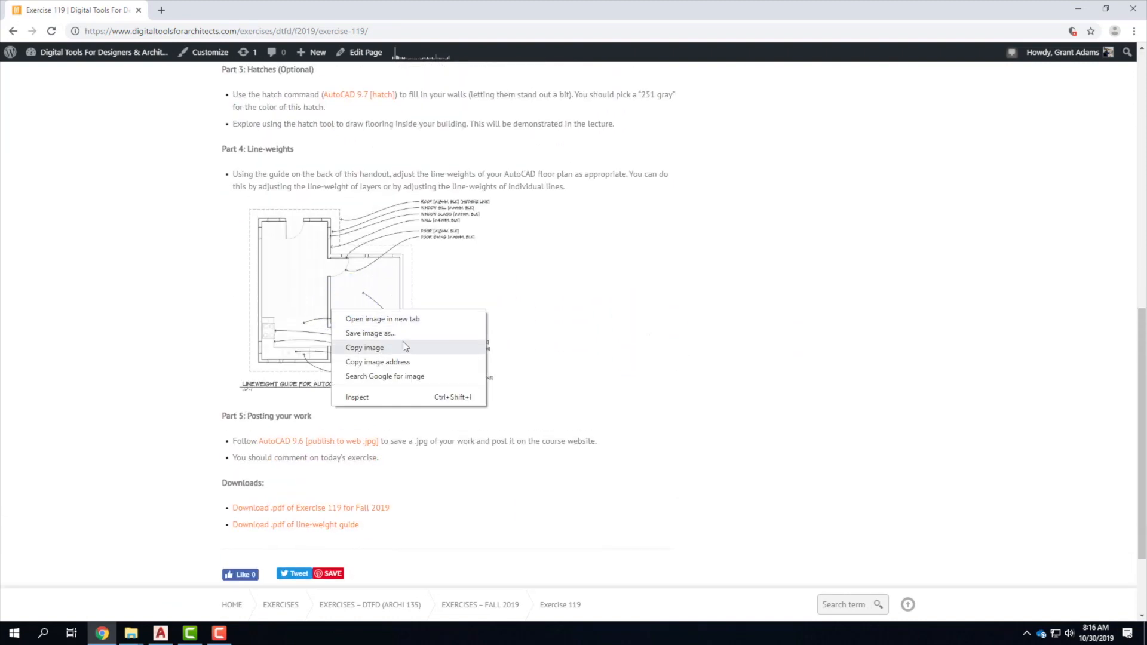
left_click(432, 319)
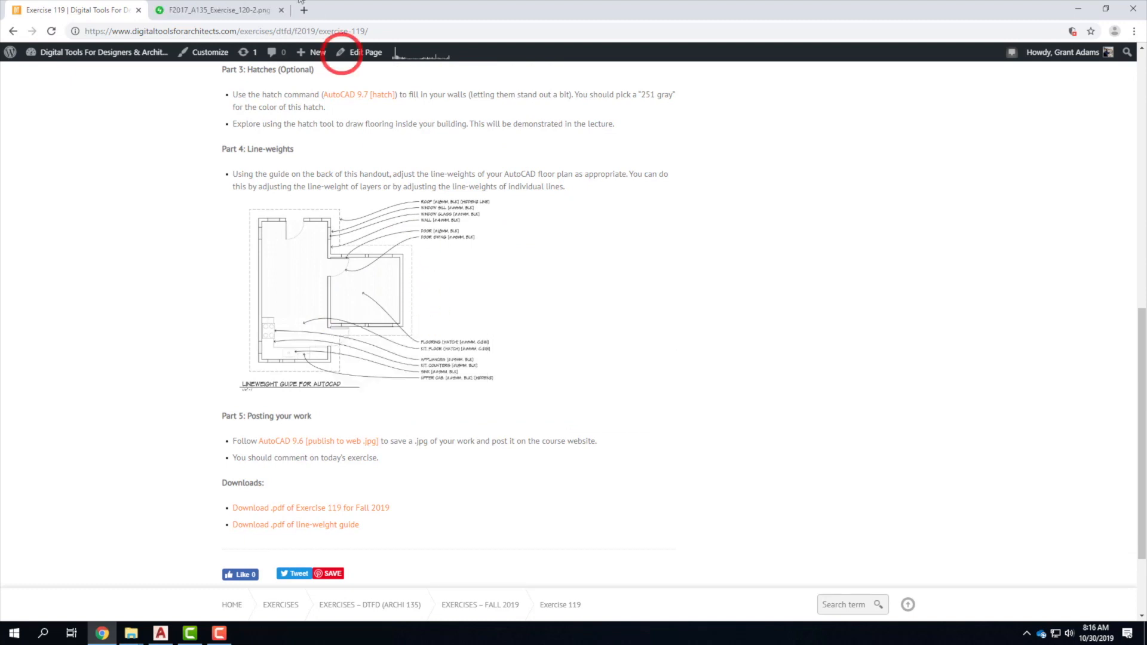
left_click(219, 11)
left_click(619, 282)
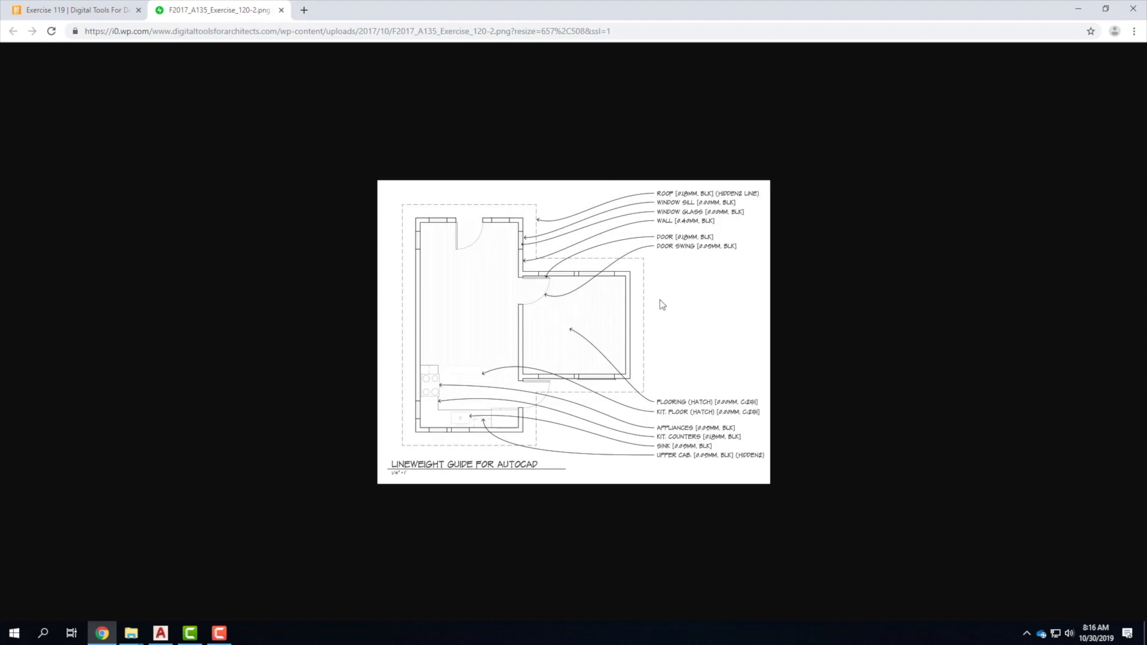
left_click(1080, 11)
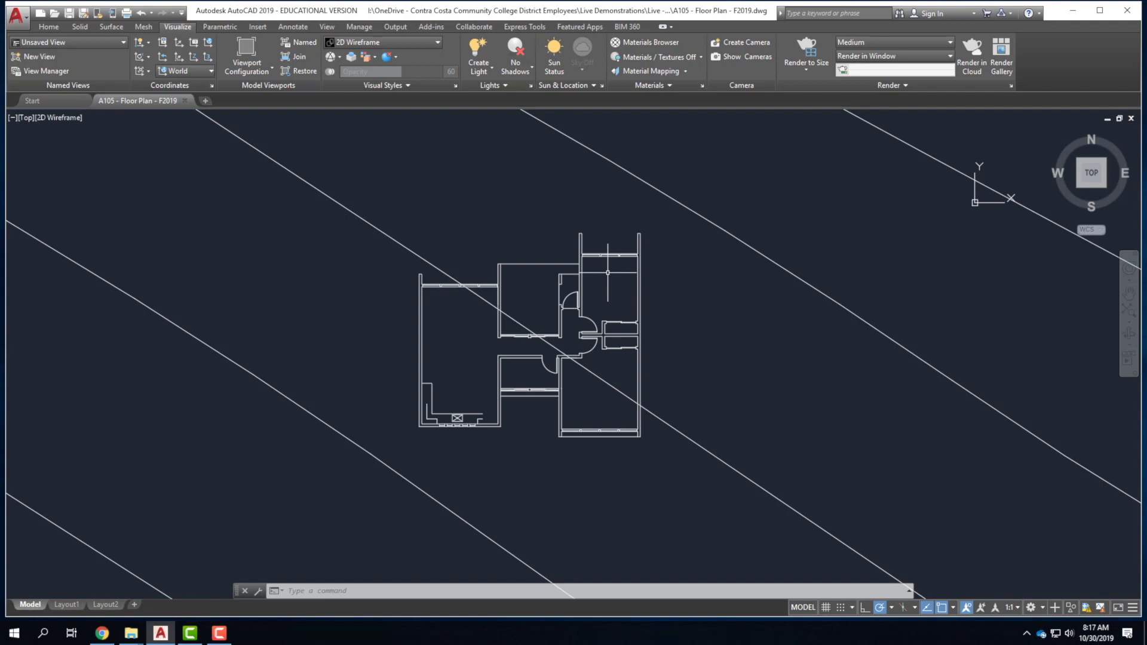
Add the Workspace switcher to the Quick Access Toolbar and switch from 3D Modeling to Drafting & Annotation.
left_click(181, 13)
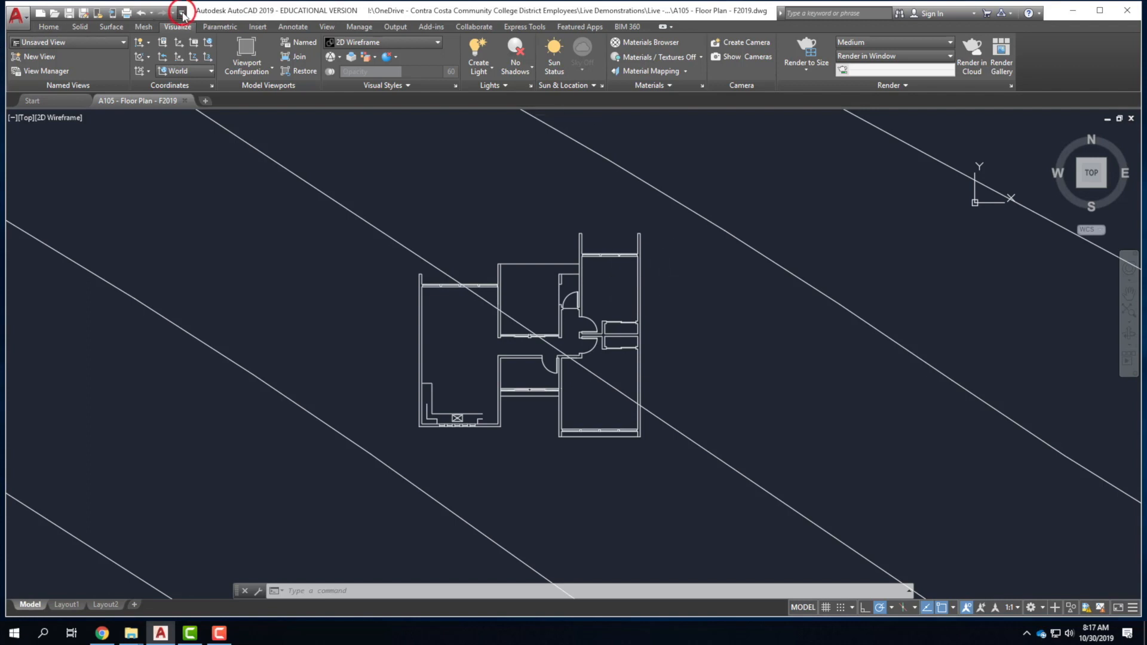
left_click(239, 270)
left_click(236, 13)
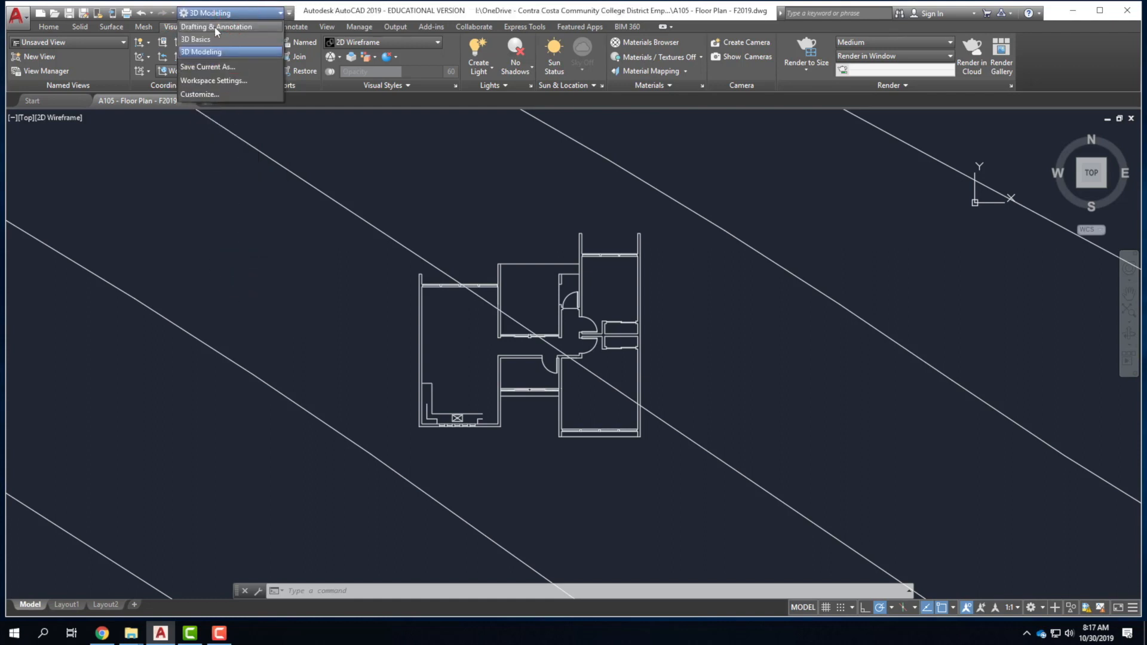
left_click(214, 26)
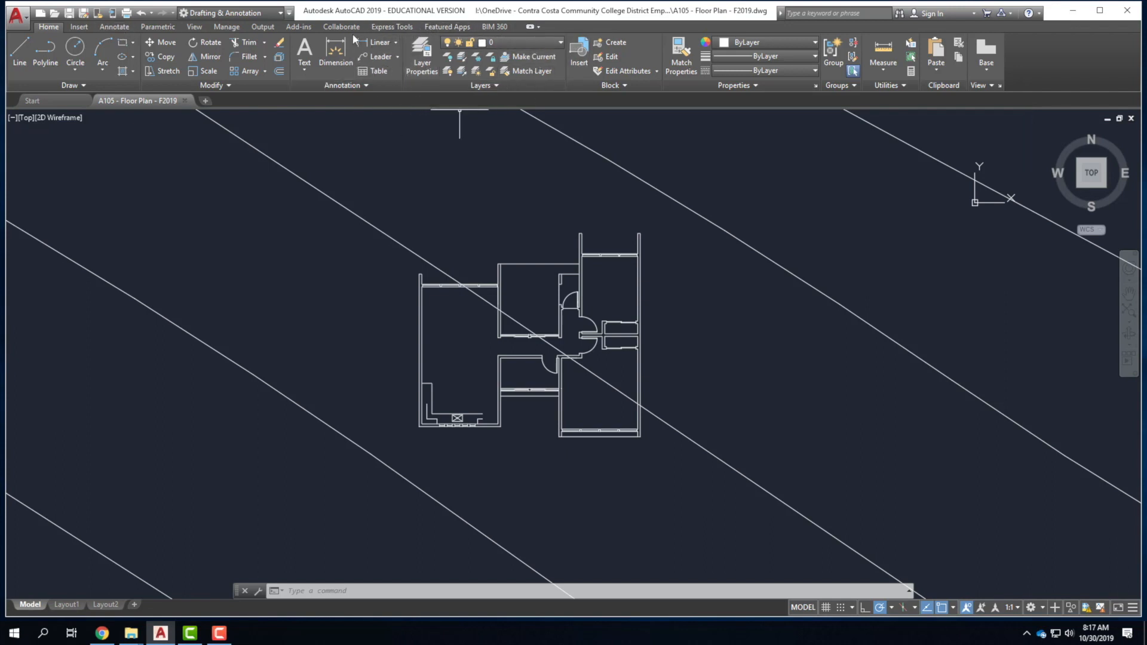
left_click(424, 60)
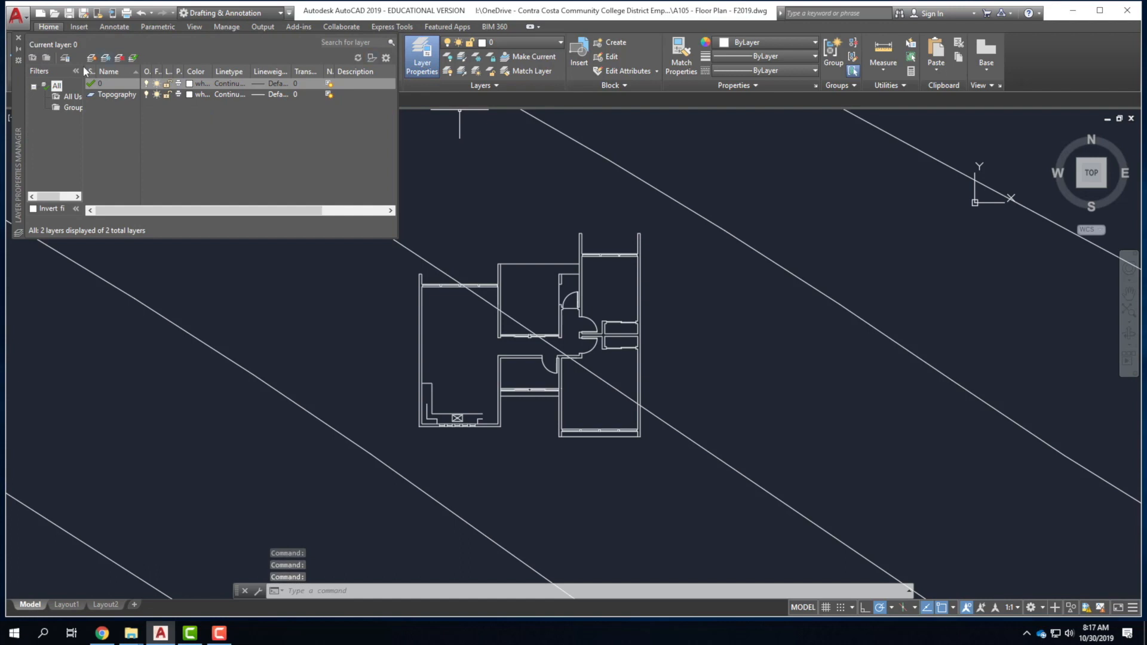
mouse_move(20, 119)
left_mouse_down()
mouse_move(233, 245)
mouse_move(288, 245)
left_mouse_up()
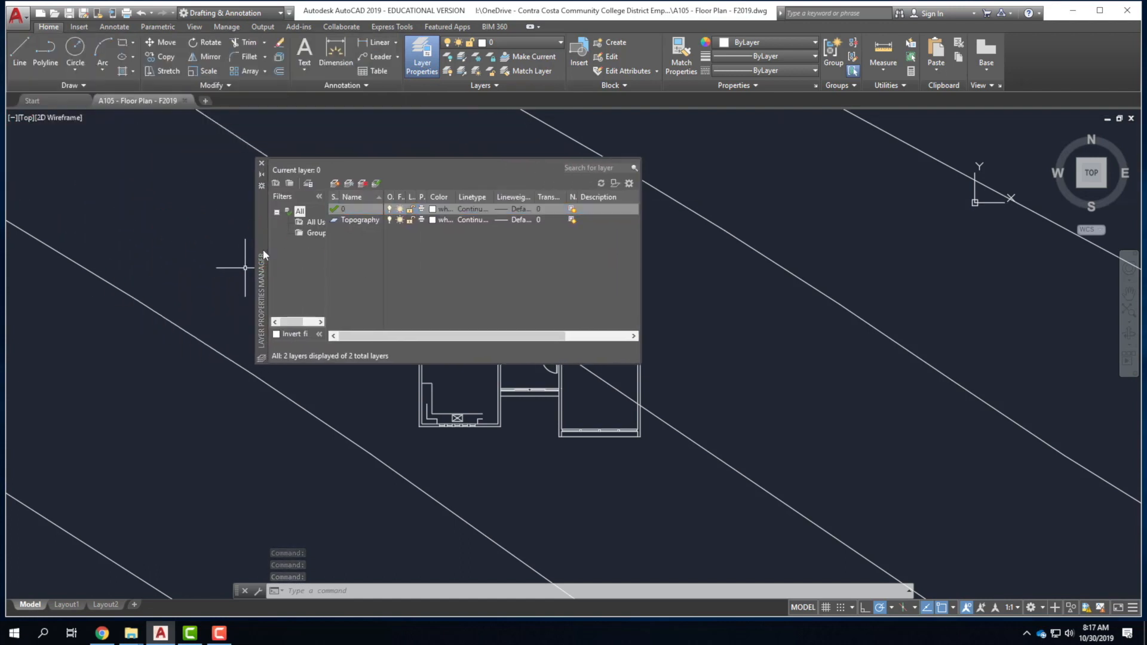
left_click_drag(263, 249, 277, 251)
left_click(276, 174)
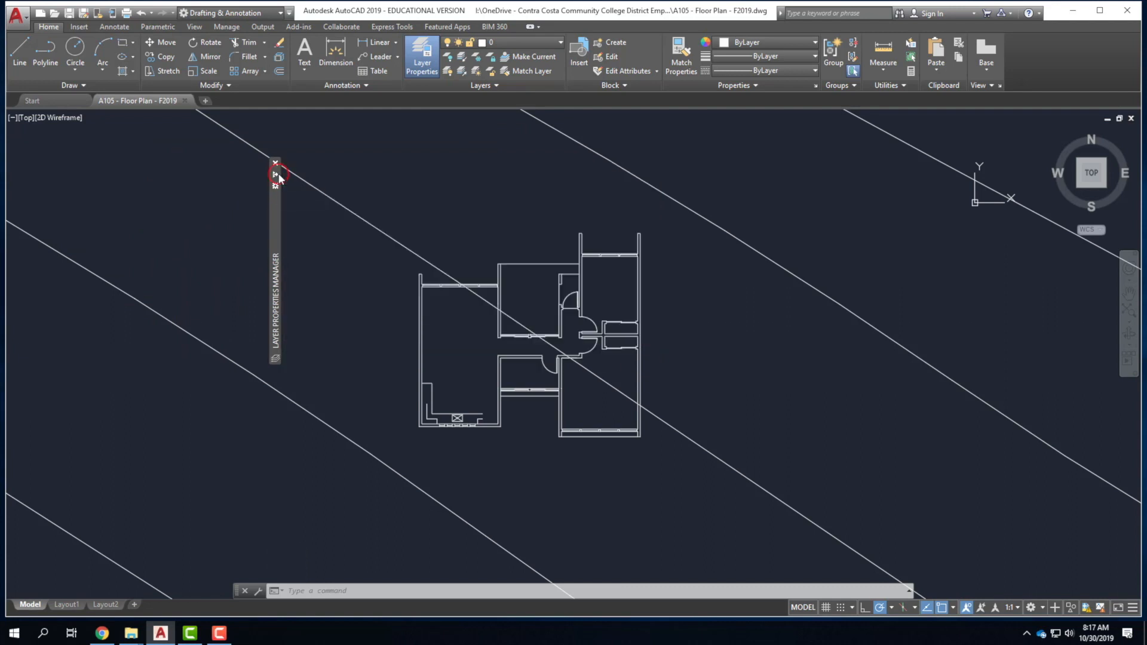
mouse_move(273, 224)
mouse_move(273, 235)
left_mouse_down()
mouse_move(3, 236)
mouse_move(390, 241)
mouse_move(289, 239)
left_mouse_up()
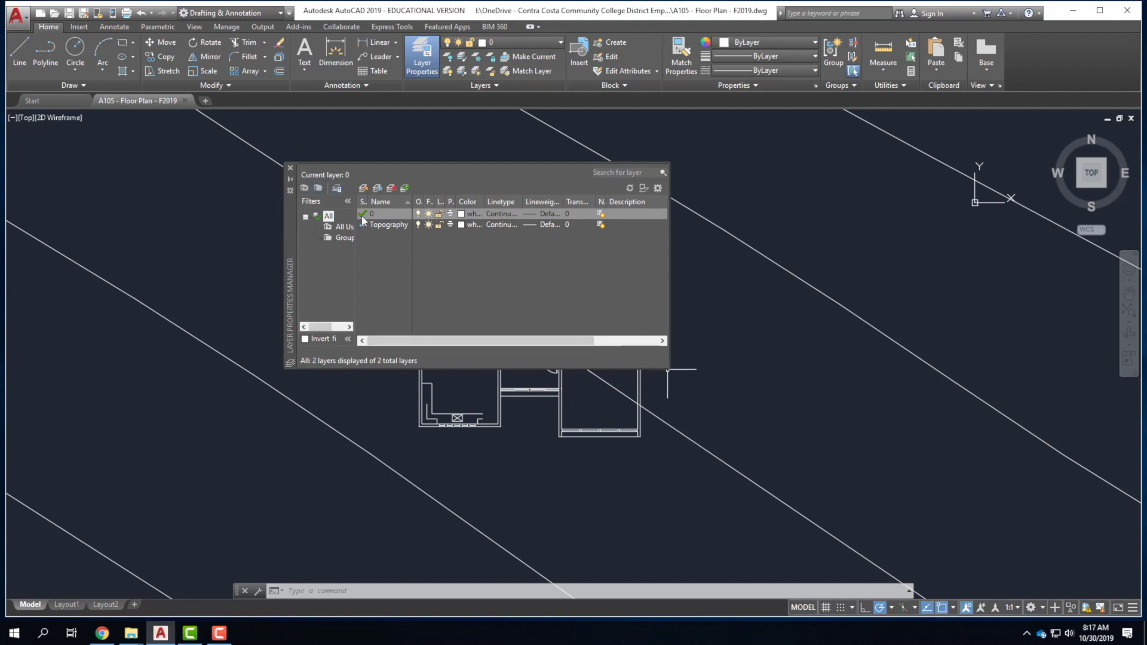
left_click_drag(410, 200, 449, 199)
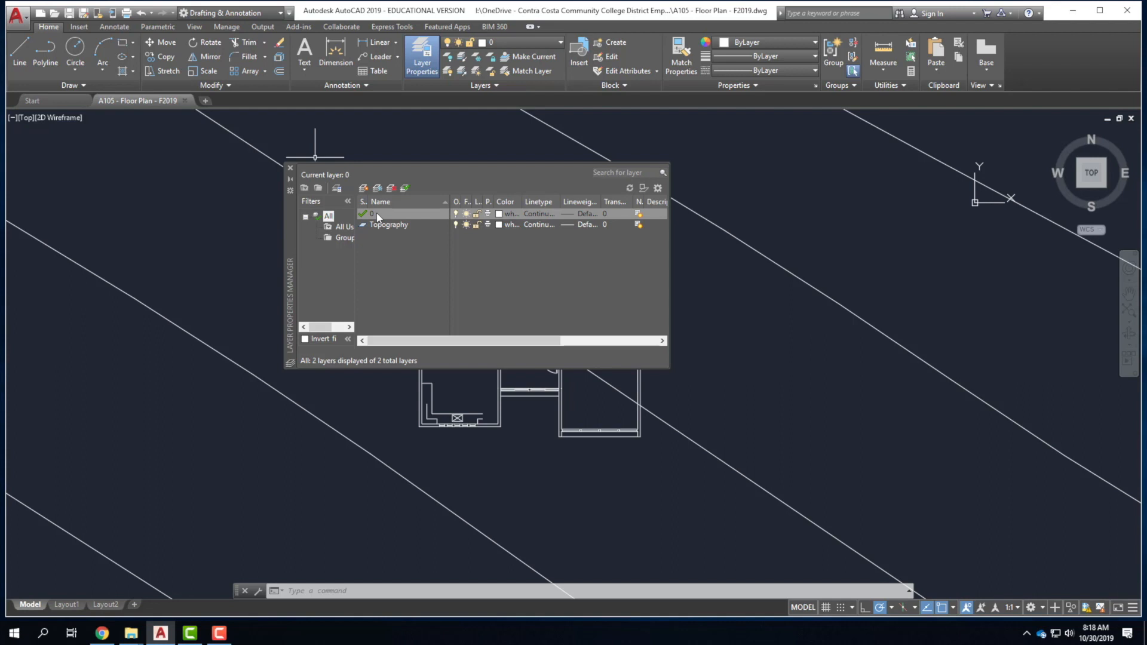
left_click(379, 216)
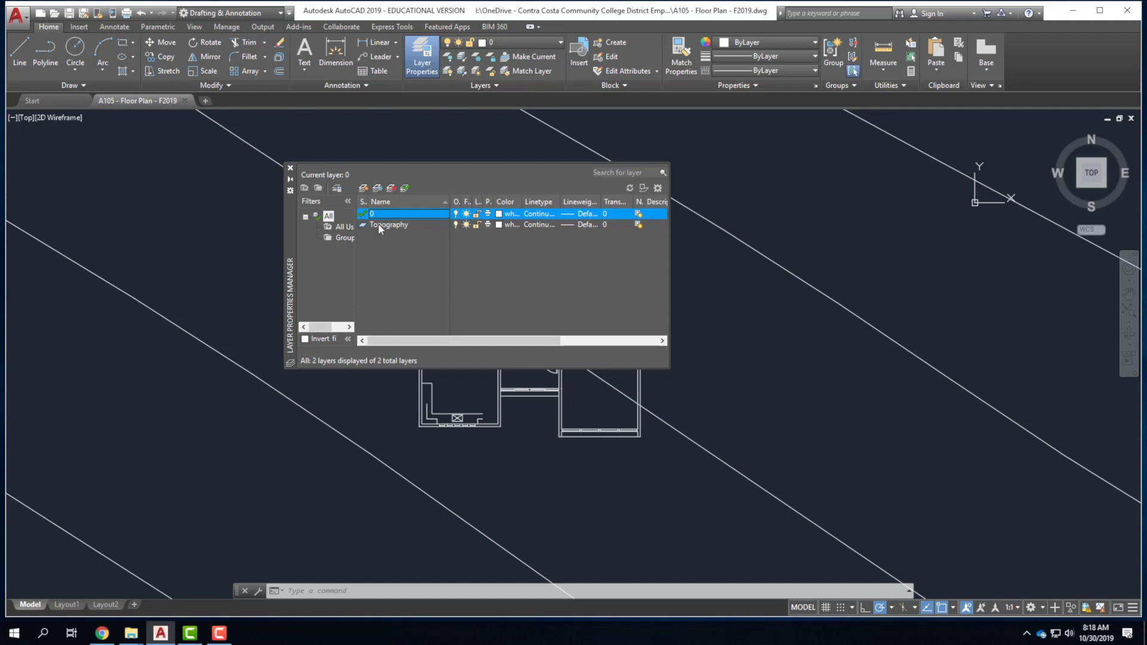
left_click(378, 224)
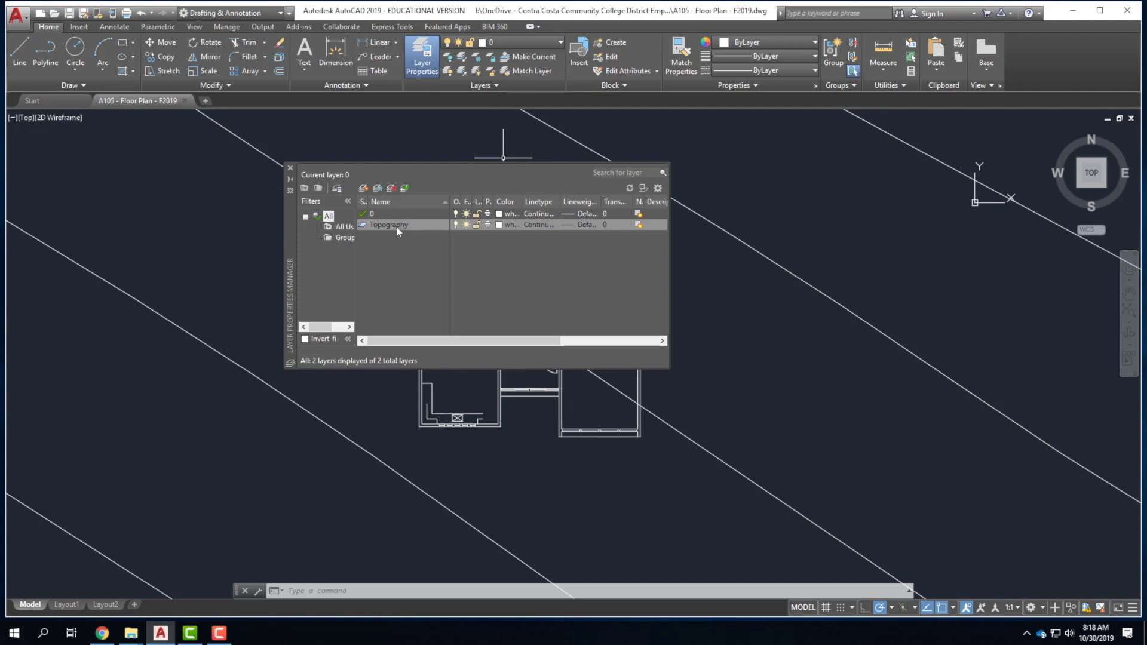
left_click(376, 215)
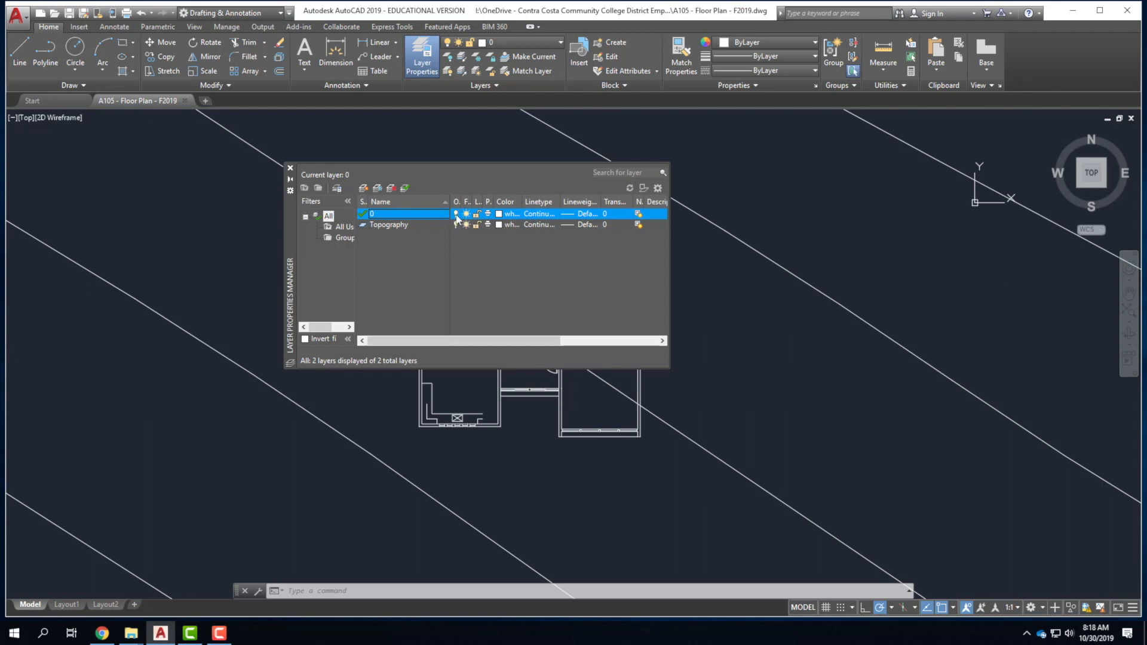
Move the layer palette aside, toggle Topography off/on and frozen/thawed, then lock it.
left_click_drag(289, 215, 144, 188)
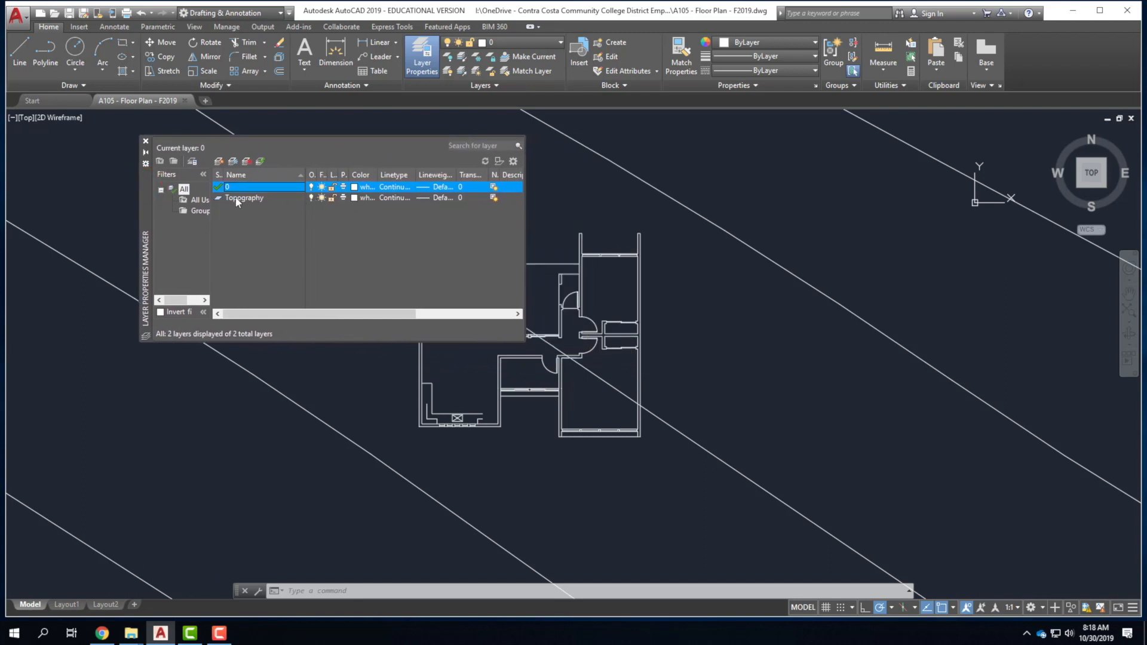
left_click(312, 198)
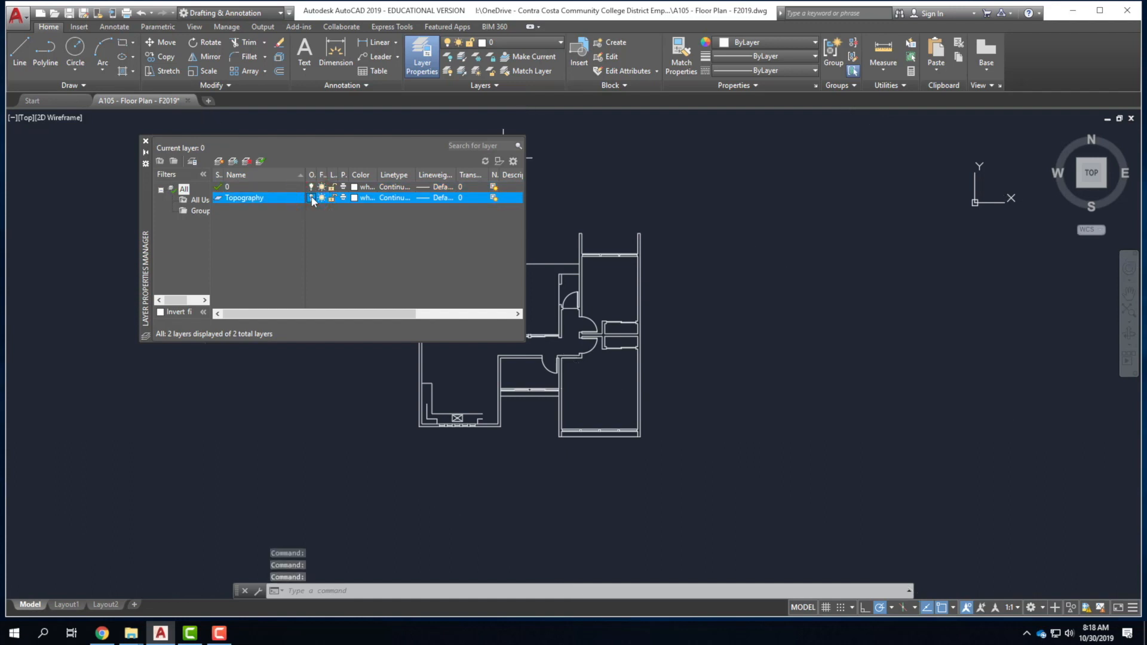
left_click(311, 198)
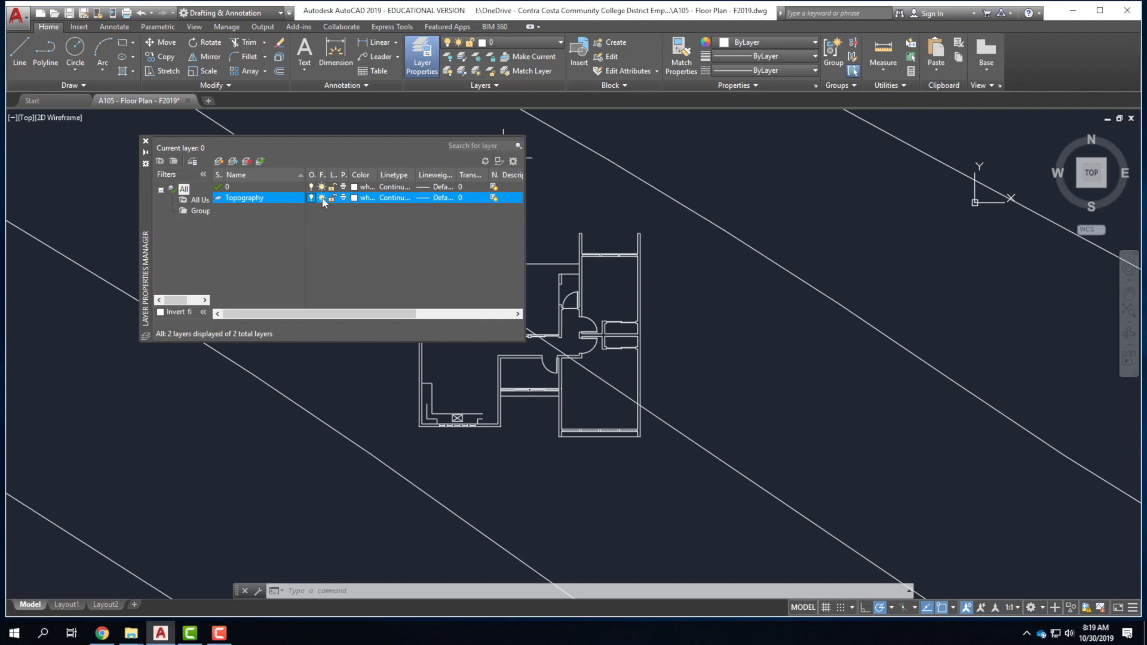
left_click(322, 198)
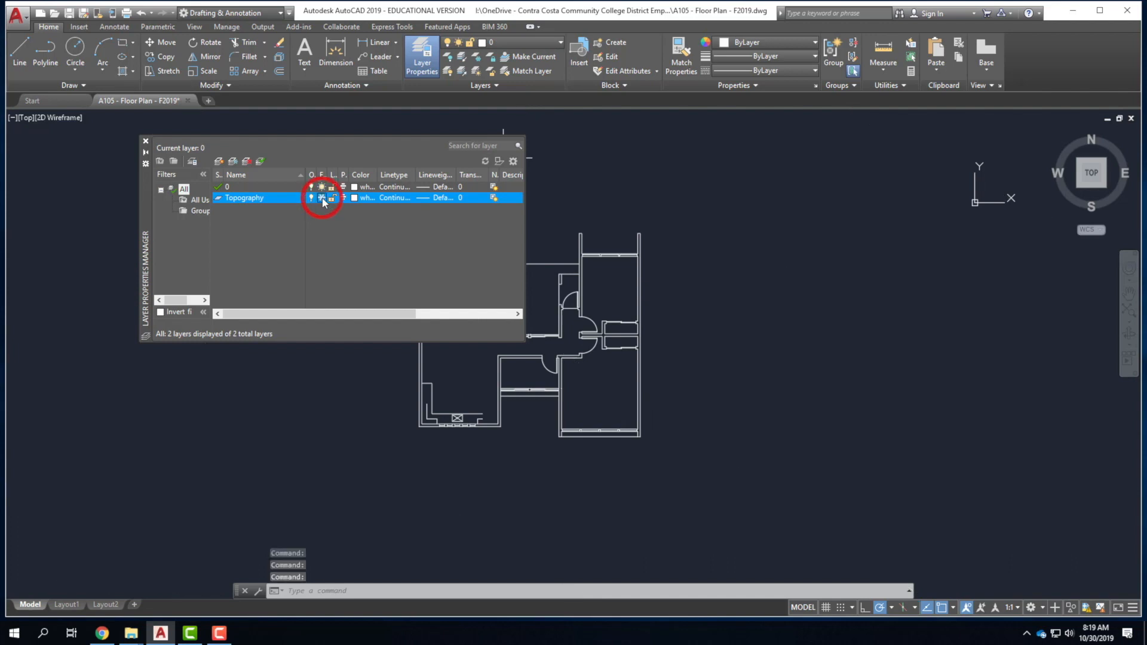
left_click(322, 198)
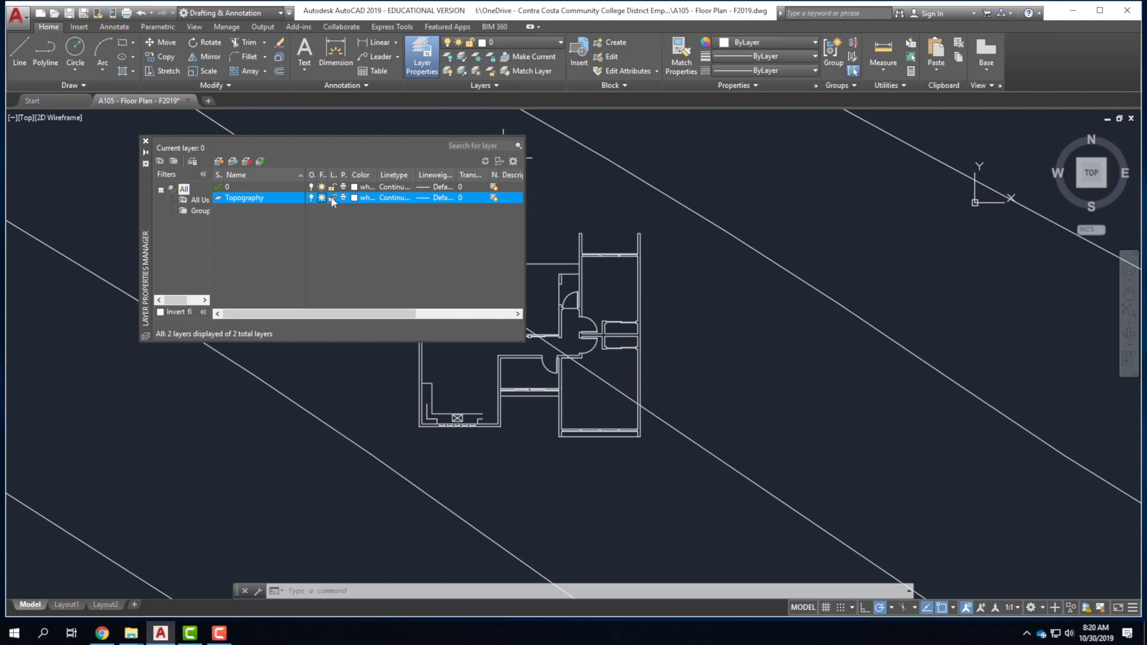
left_click(333, 198)
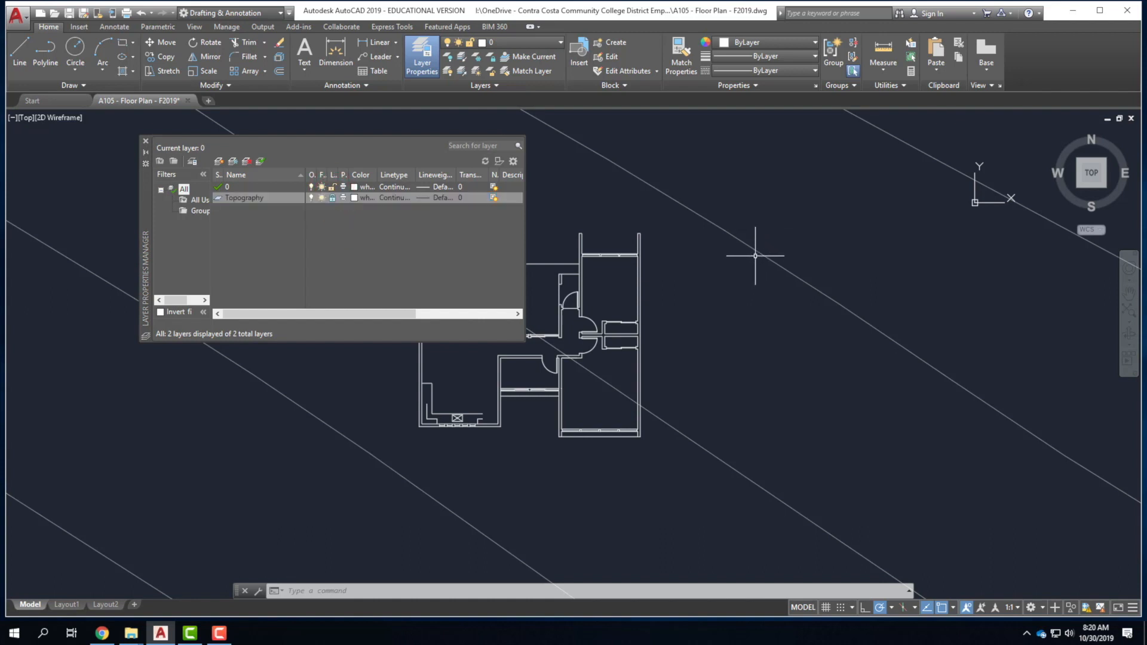
Try deleting a diagonal Topography line to test the lock, then unlock the Topography layer.
left_click(833, 232)
left_click(717, 353)
left_click(769, 257)
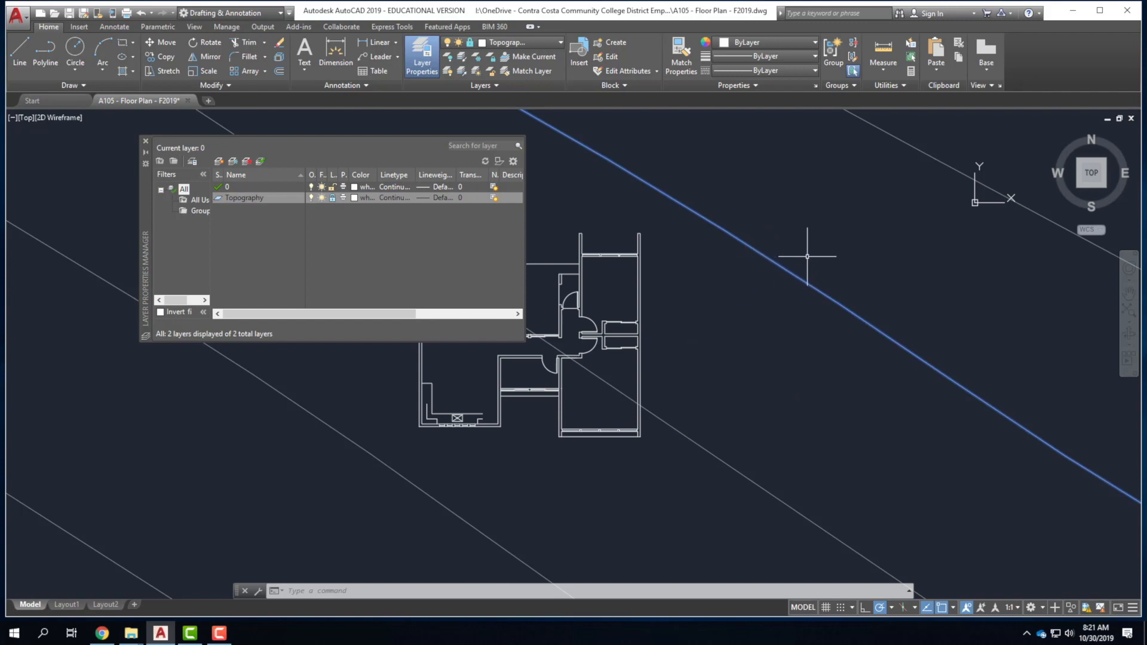
key("Delete")
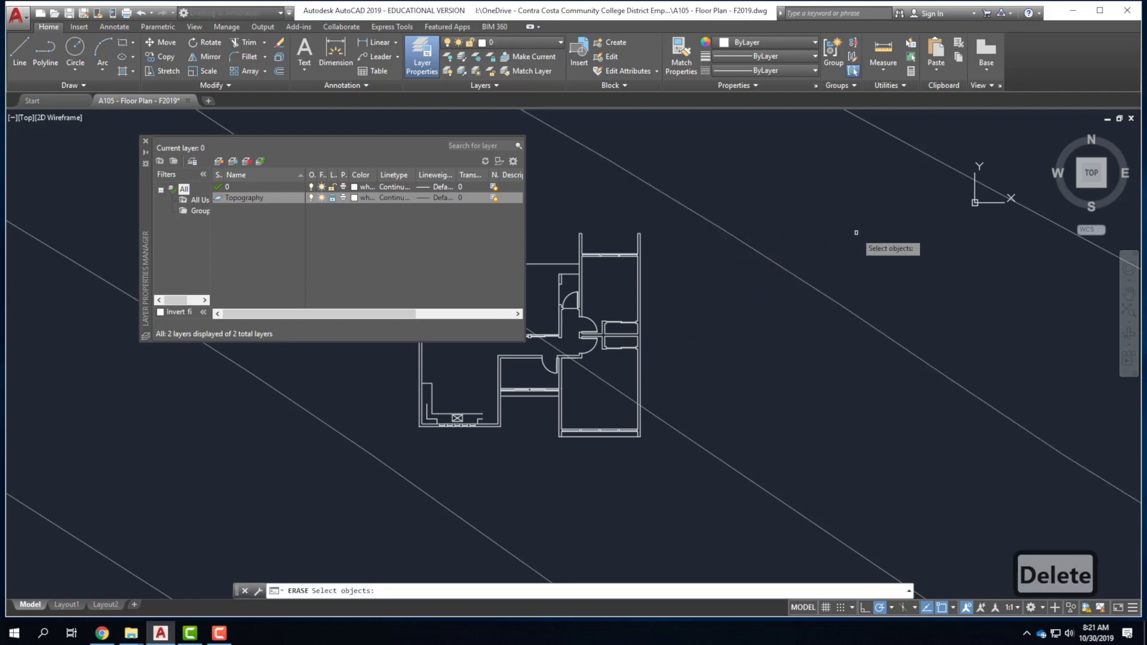
left_click(333, 198)
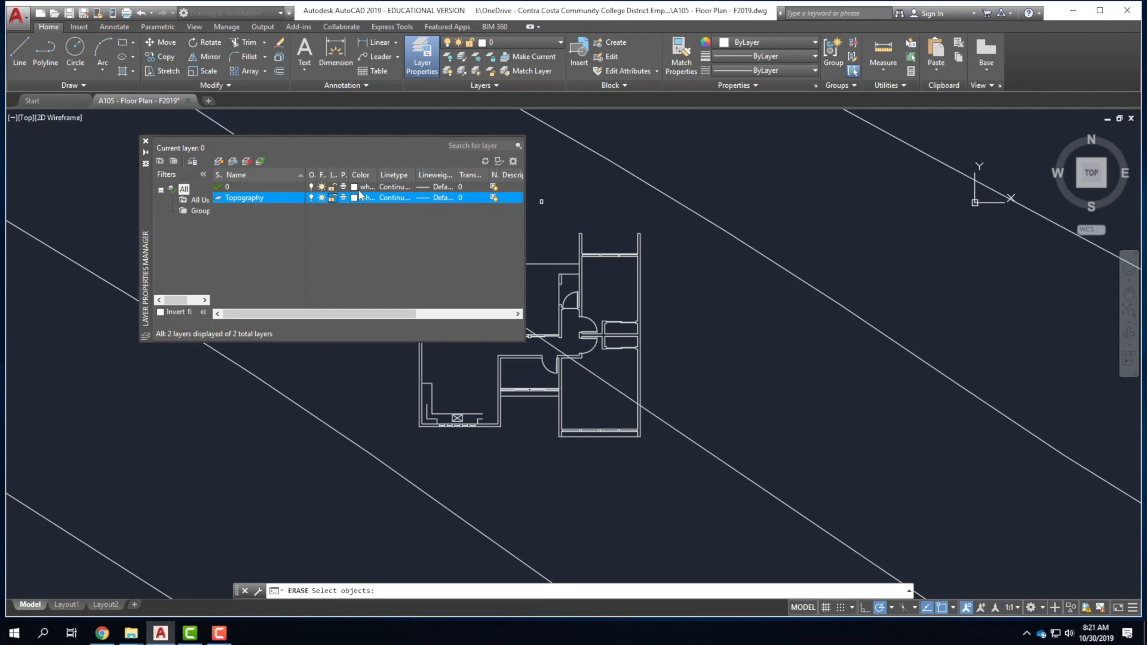
Open Select Color for the Topography layer, keep white, and move the dialog up-right.
left_click(355, 197)
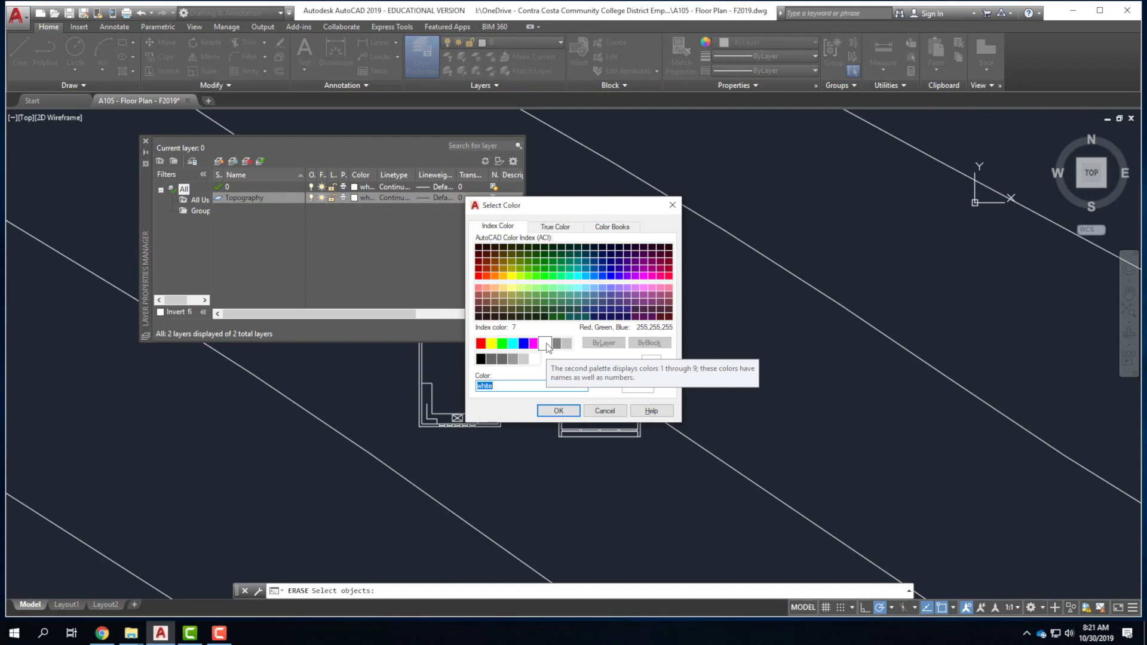
left_click(545, 344)
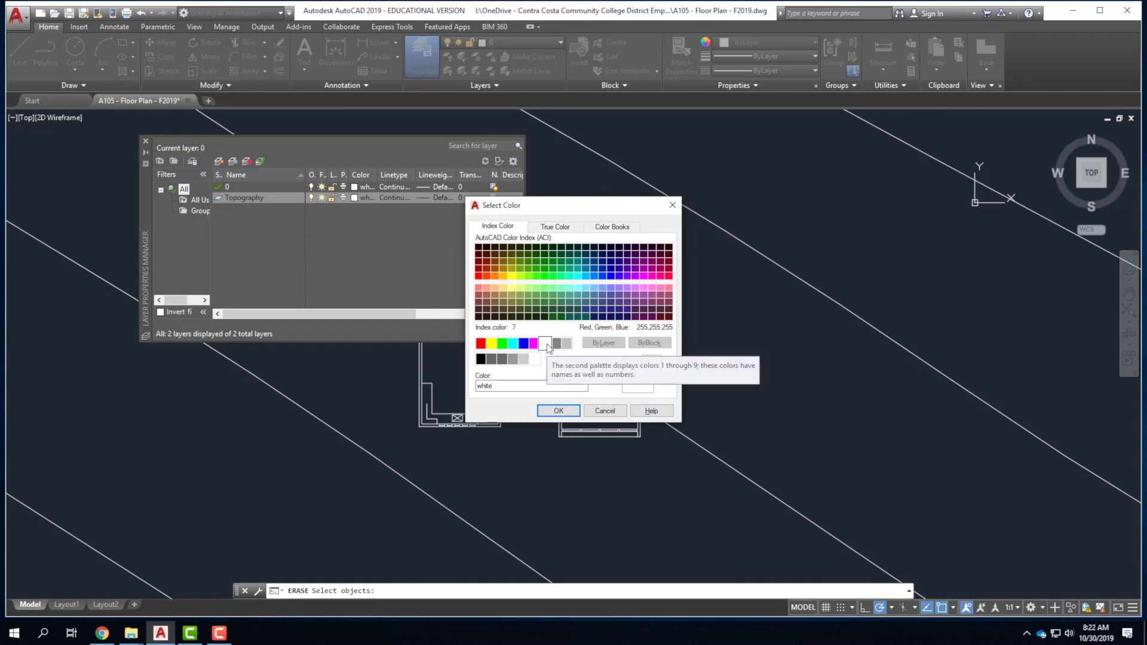
left_click(548, 346)
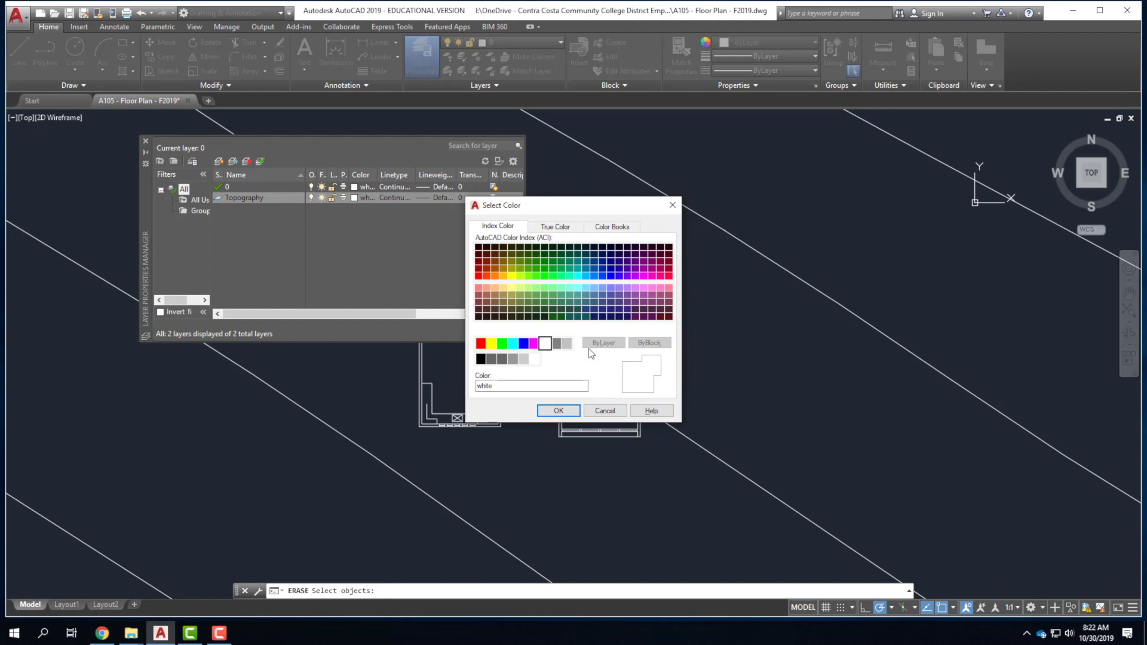
left_click_drag(573, 207, 655, 168)
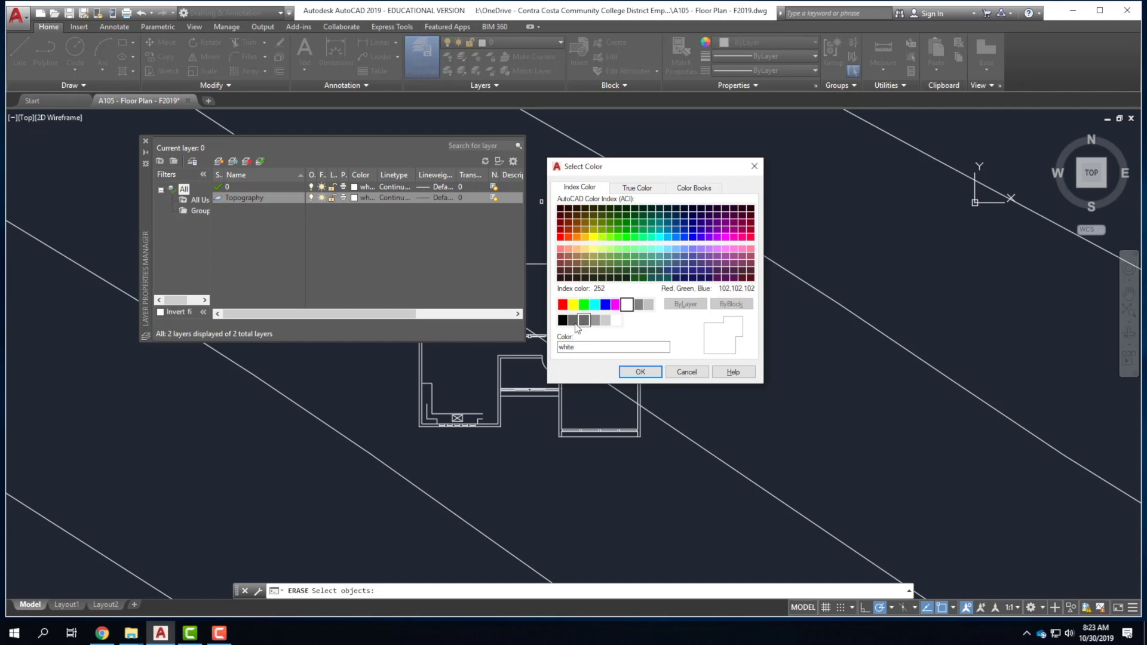
Set the Topography layer colour to red, then change it to cyan.
left_click(563, 306)
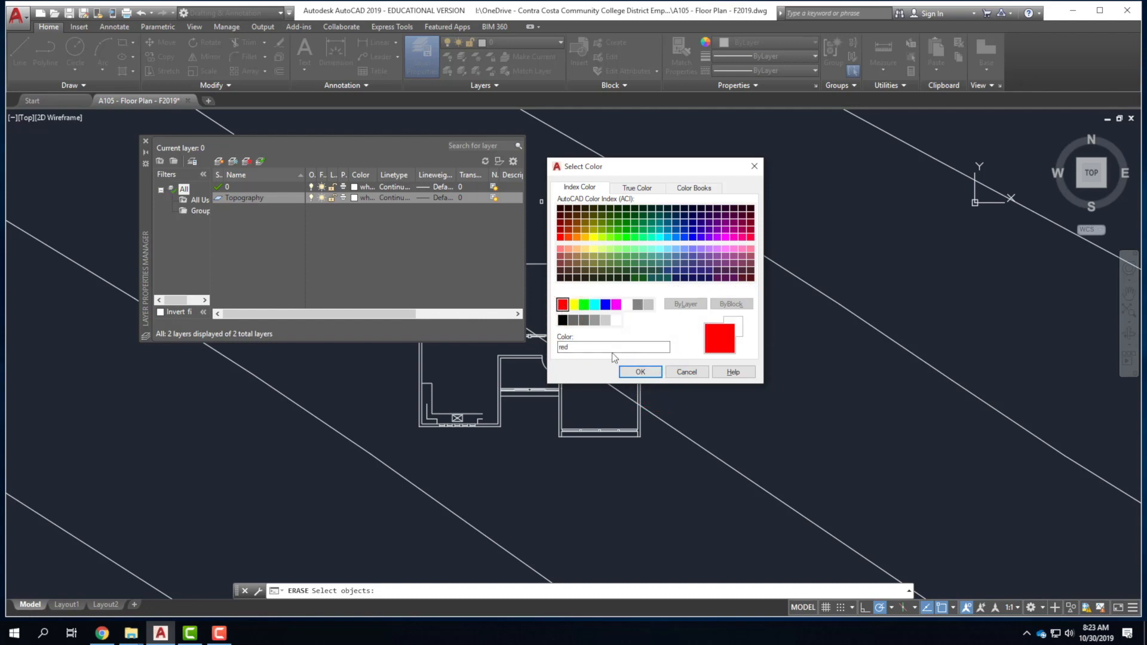
left_click(640, 373)
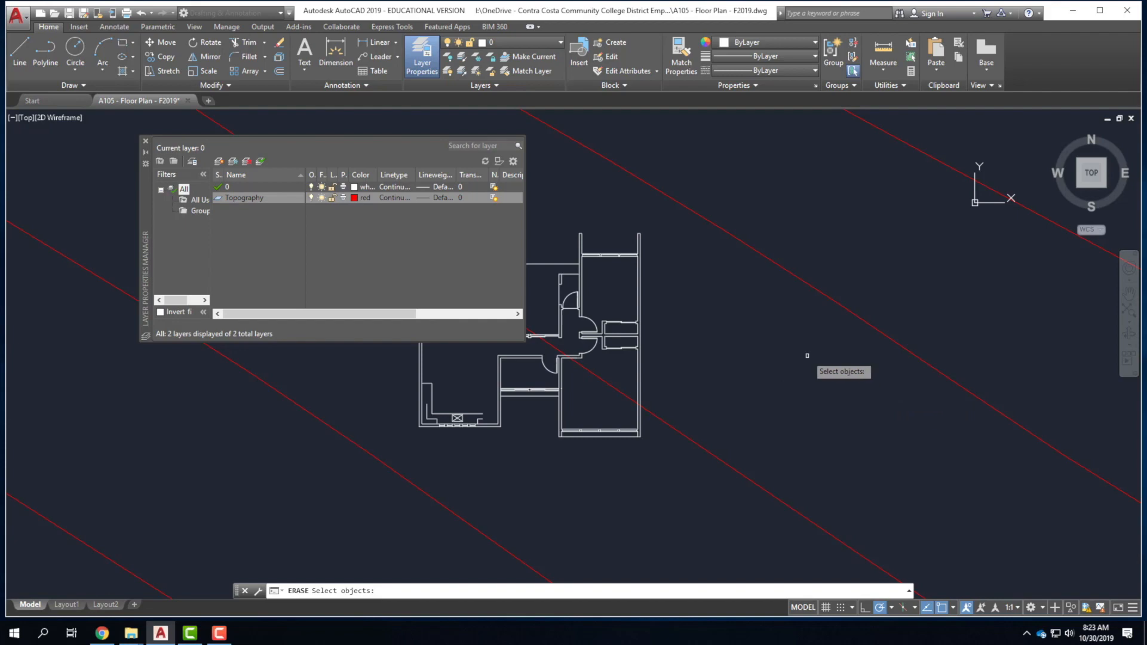
left_click(355, 198)
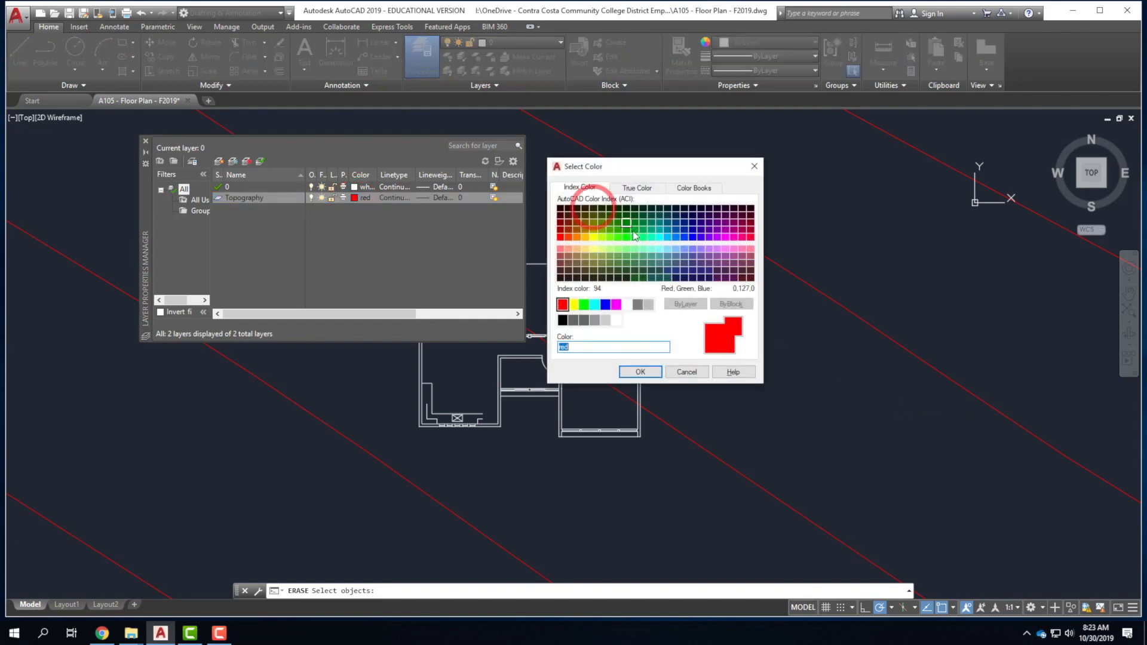
left_click(597, 305)
left_click(640, 371)
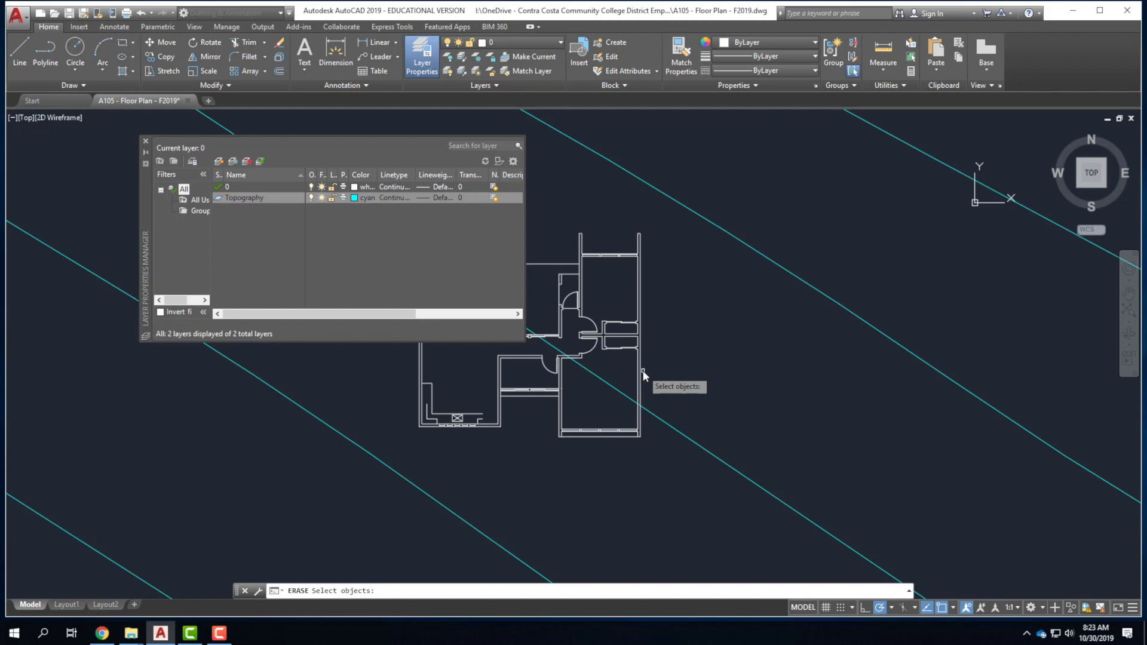
For Topography's linetype, load from acad.lin and pick HIDDEN2.
left_click(396, 199)
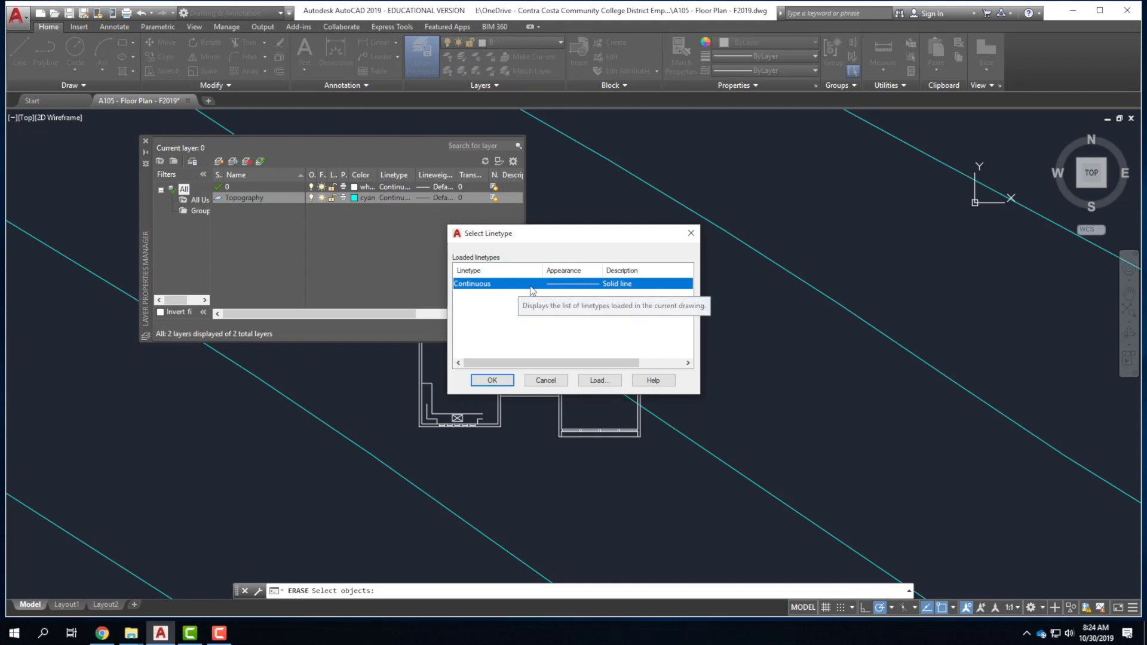
left_click(545, 381)
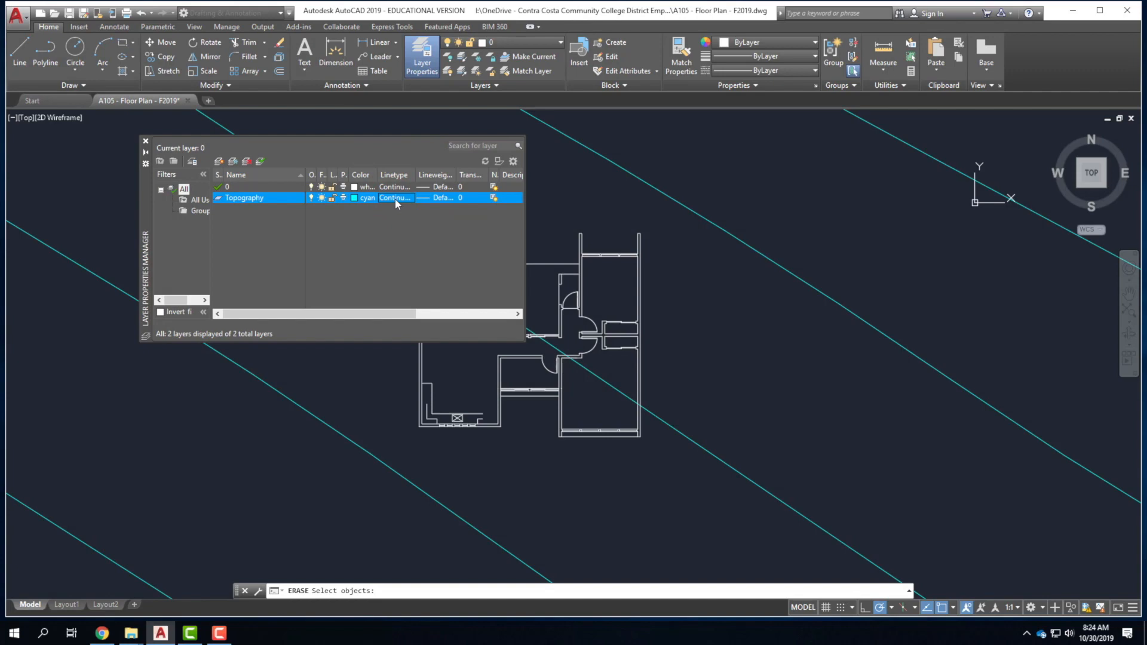
left_click(396, 198)
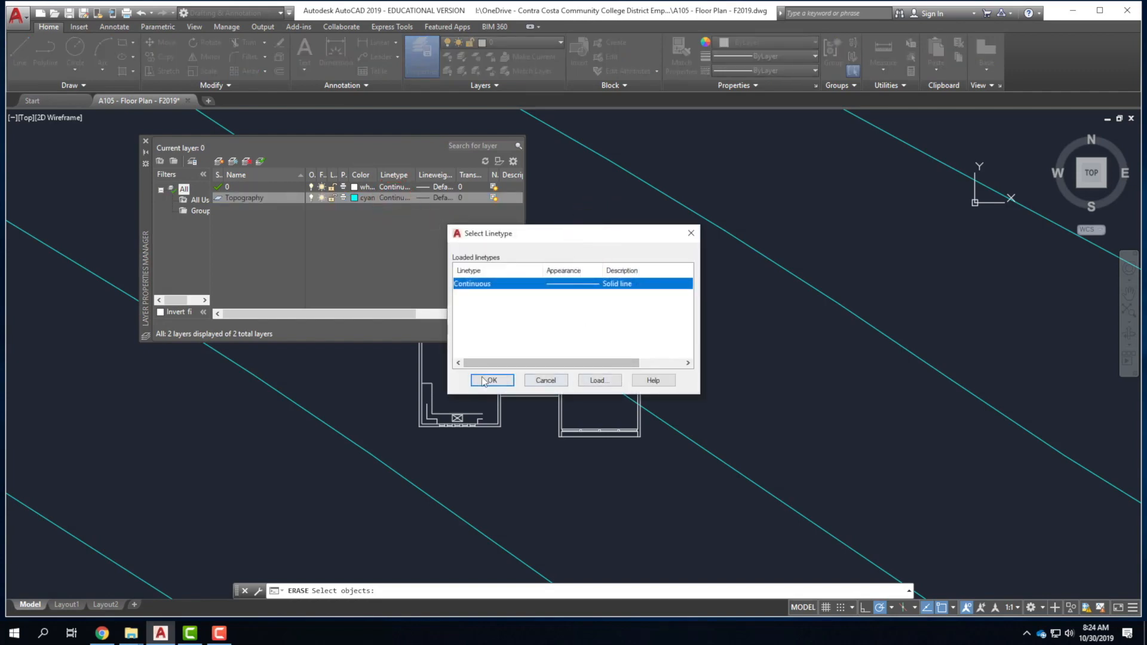
left_click(602, 381)
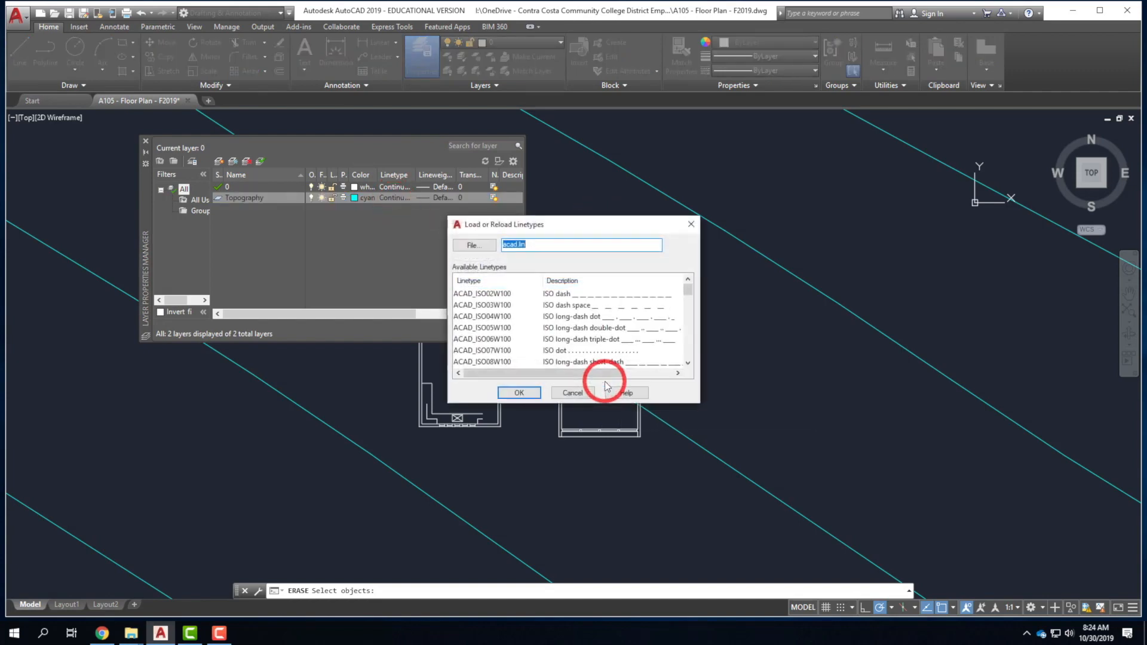
left_click_drag(687, 292, 696, 365)
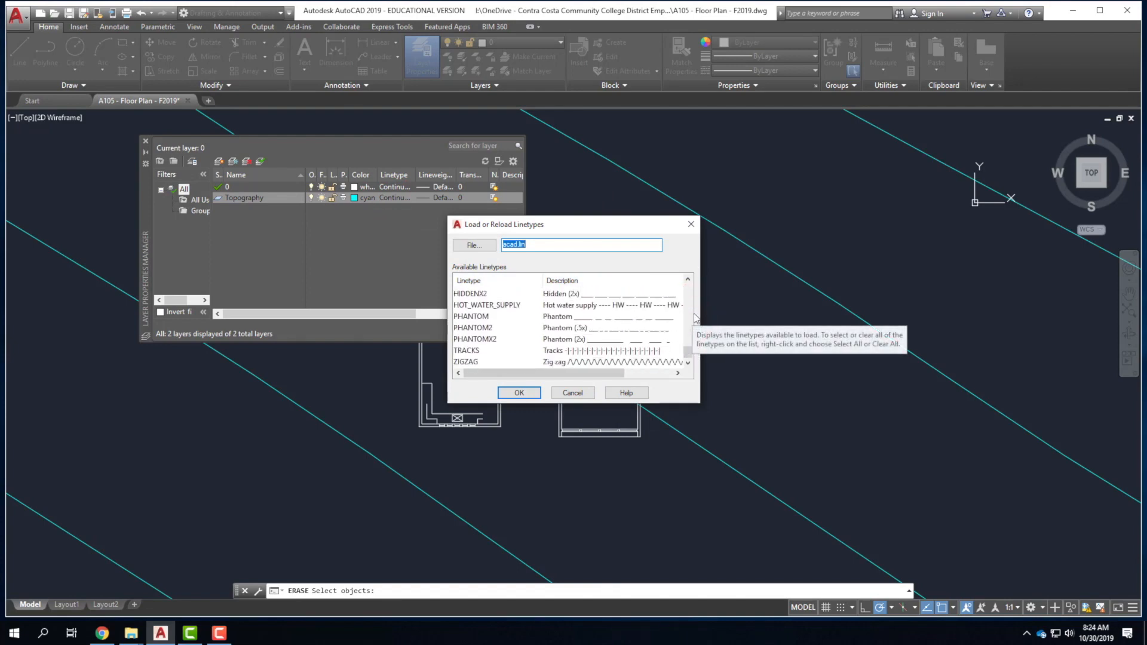
left_click(690, 281)
left_click(690, 281)
left_click(546, 305)
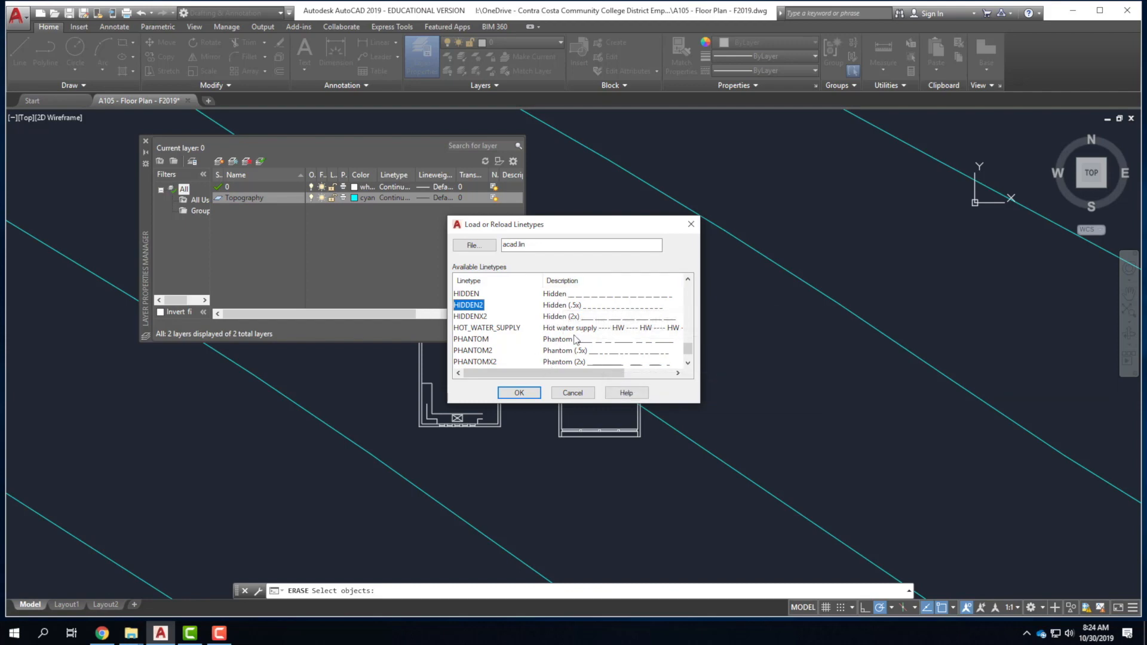
Confirm loading HIDDEN2 and assign it as the Topography layer's linetype.
scroll(577, 317, "down", 1)
scroll(576, 338, "up", 3)
scroll(575, 338, "up", 8)
scroll(575, 339, "down", 10)
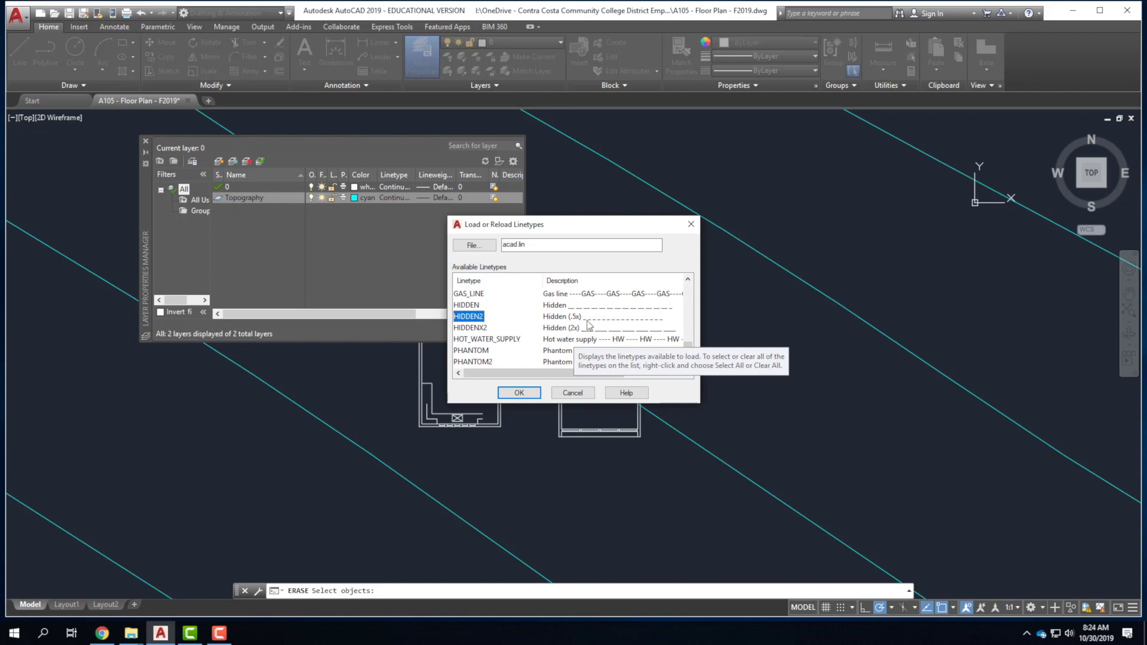
left_click(523, 394)
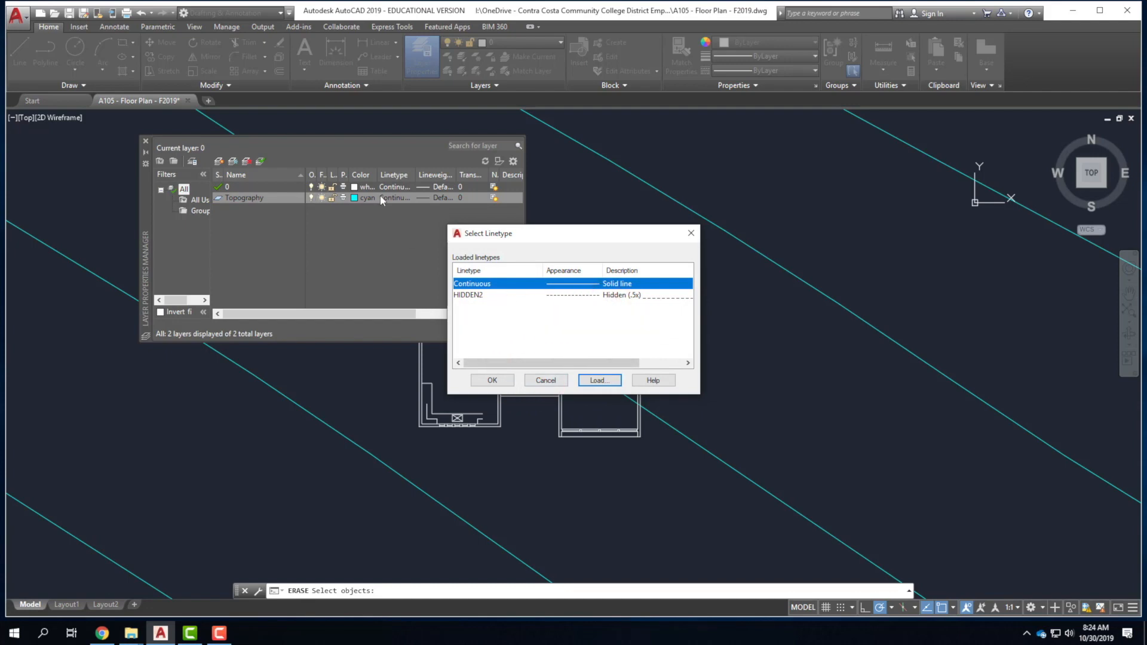
left_click(491, 296)
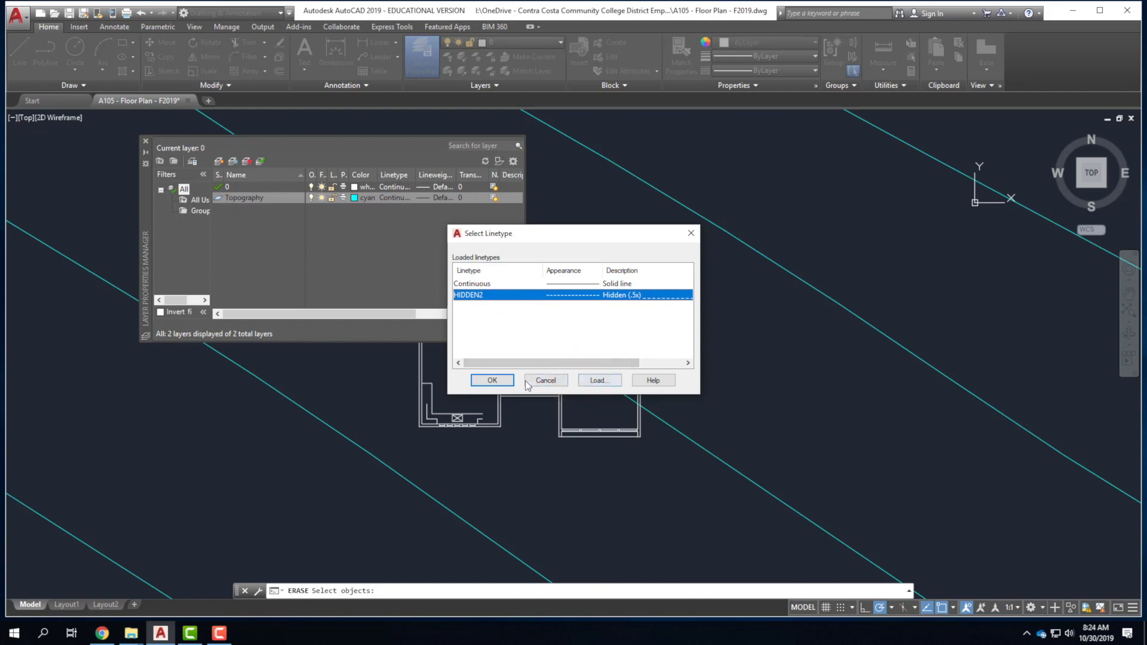
left_click(494, 381)
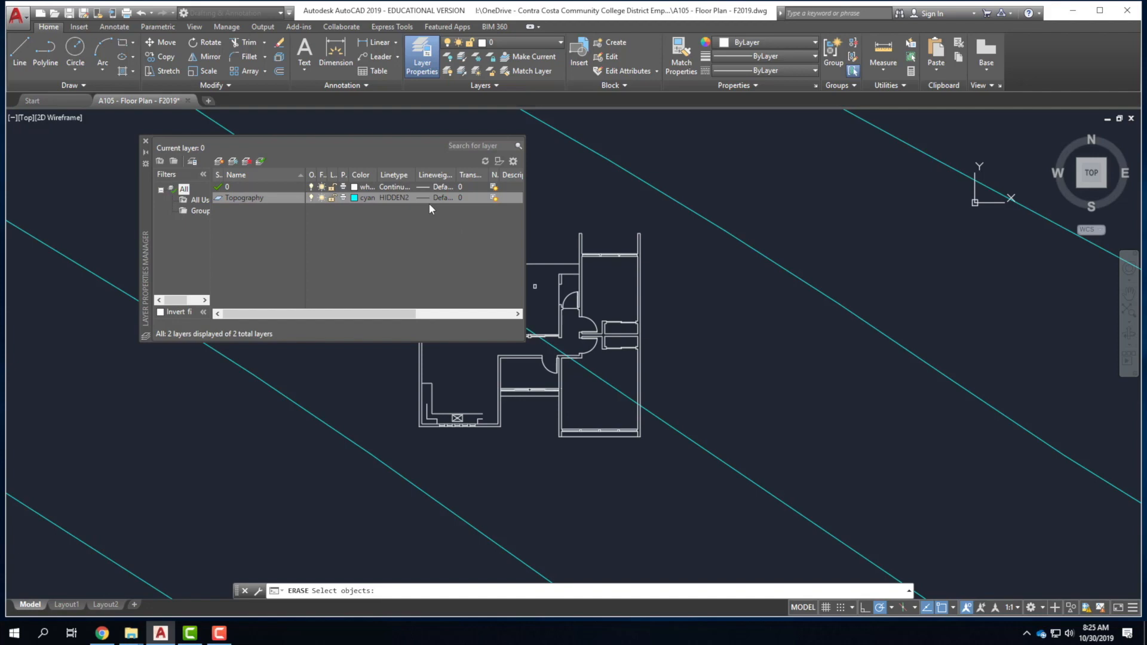
Set the Topography layer's linetype back to Continuous.
left_click(398, 198)
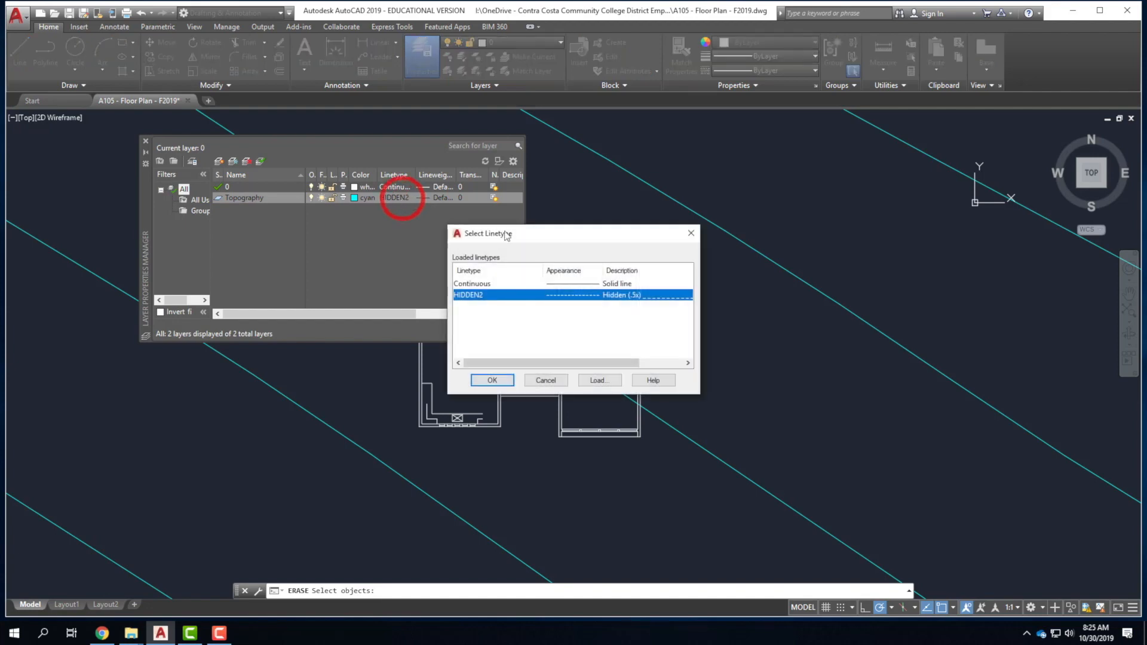
left_click(470, 284)
left_click(492, 380)
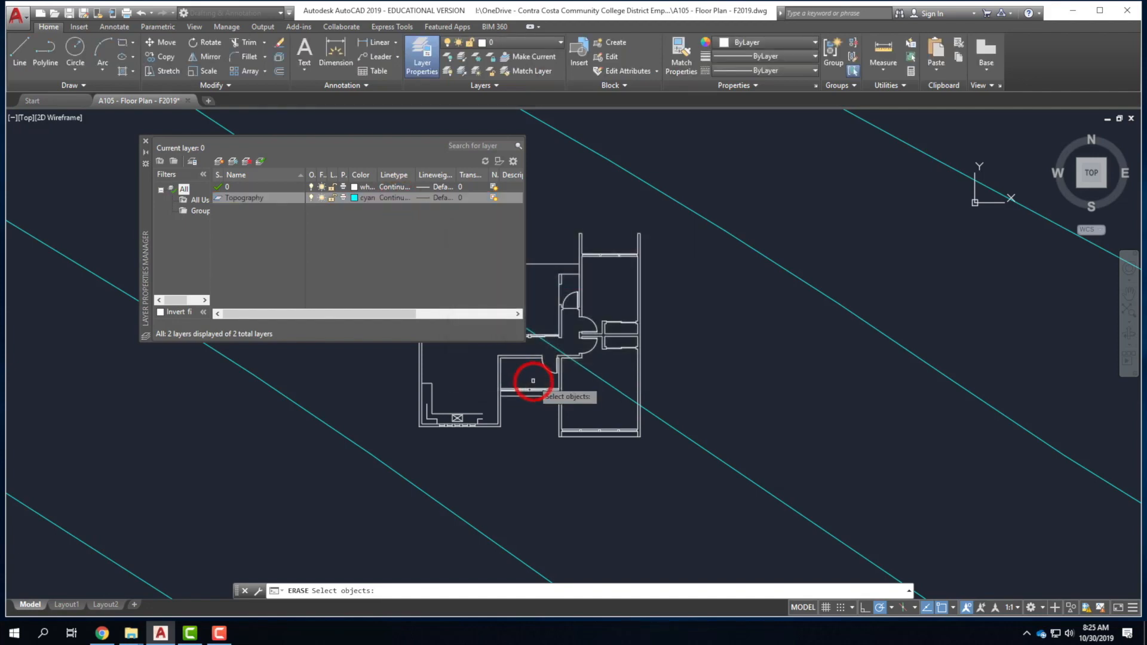
Check Topography's Lineweight dialog and cancel, leaving it at Default.
left_click(442, 201)
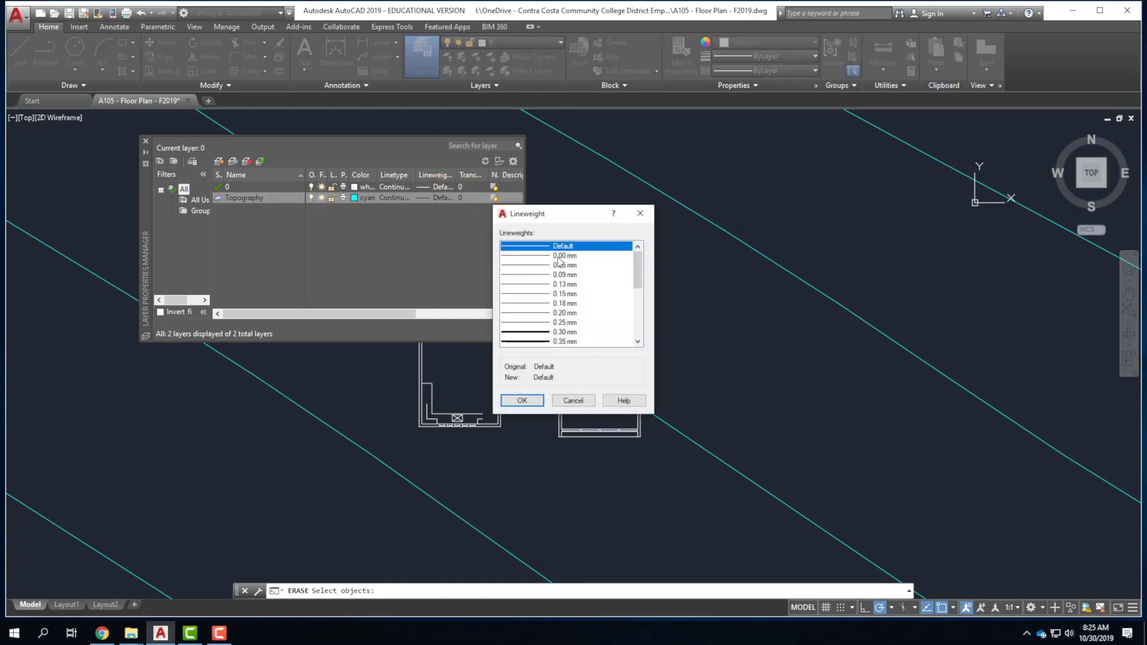
left_click(640, 270)
mouse_move(640, 269)
left_mouse_down()
mouse_move(641, 309)
mouse_move(645, 241)
mouse_move(646, 344)
mouse_move(646, 257)
left_mouse_up()
left_click(574, 401)
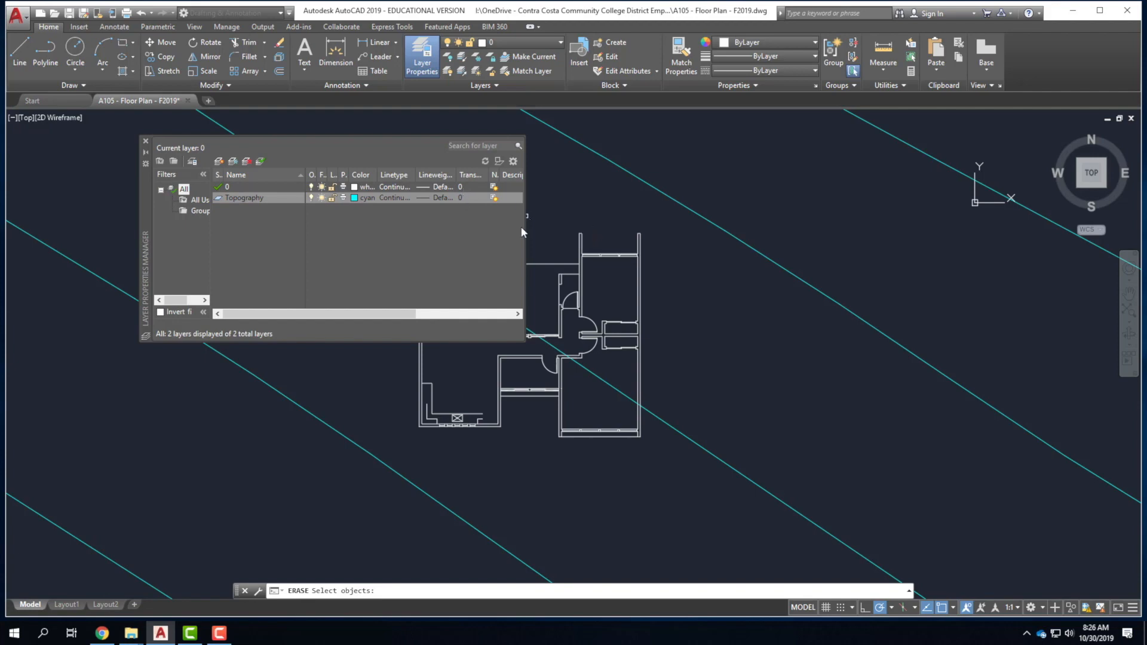
left_click_drag(289, 311, 443, 323)
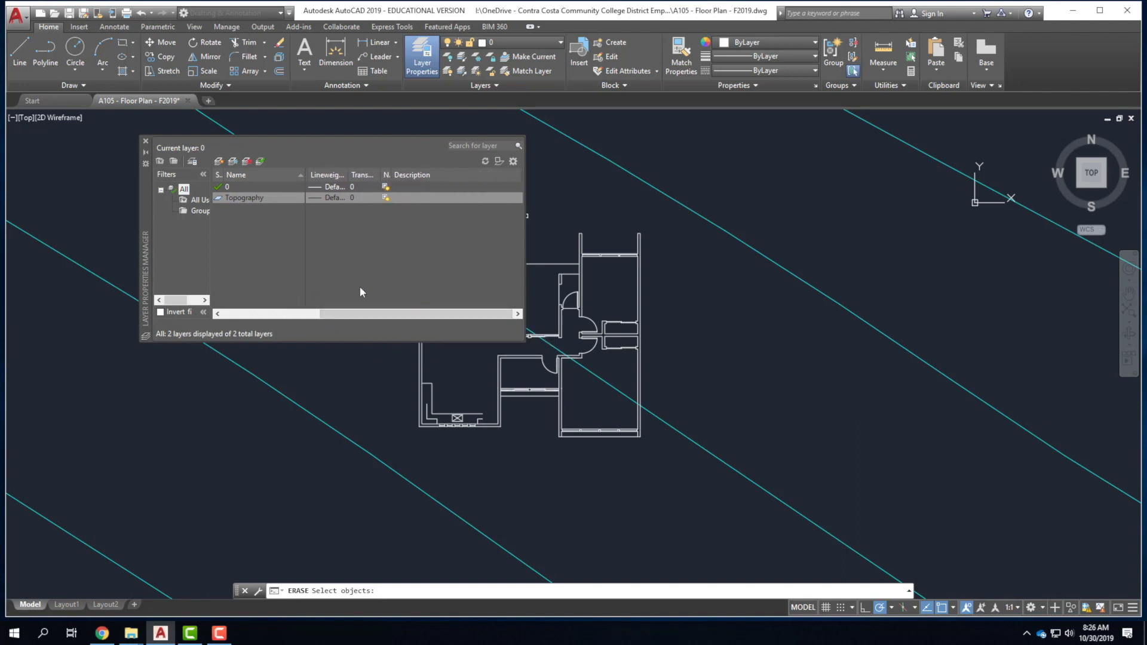
left_click_drag(386, 314, 241, 313)
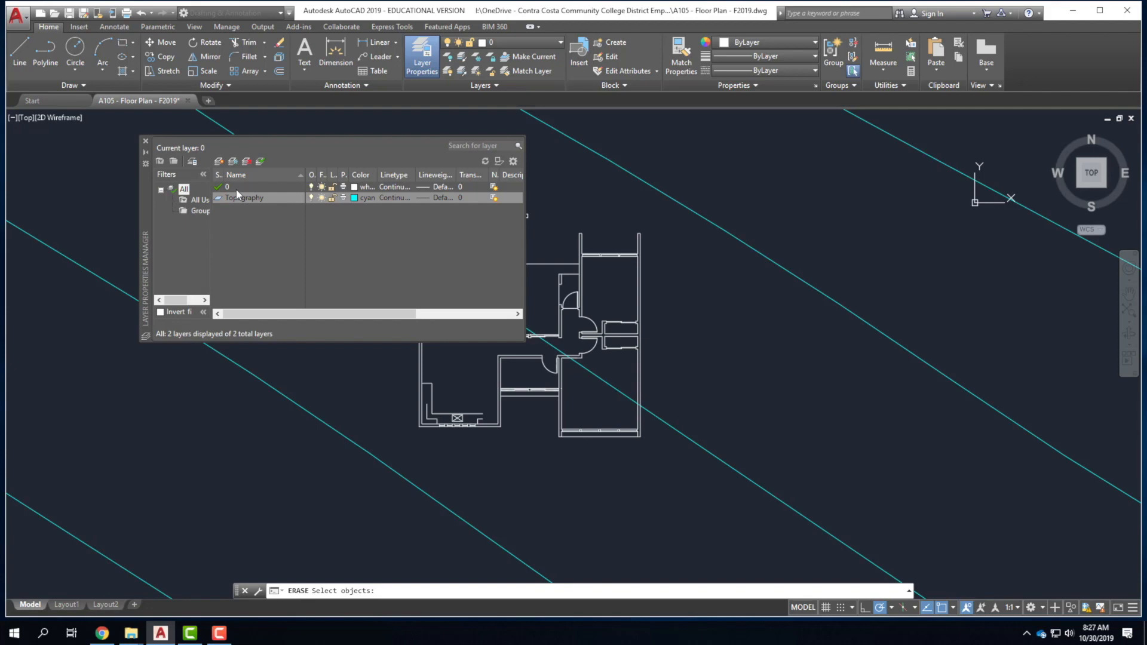
Create new layers named A_Wall, A_Door and A_Window.
left_click(219, 161)
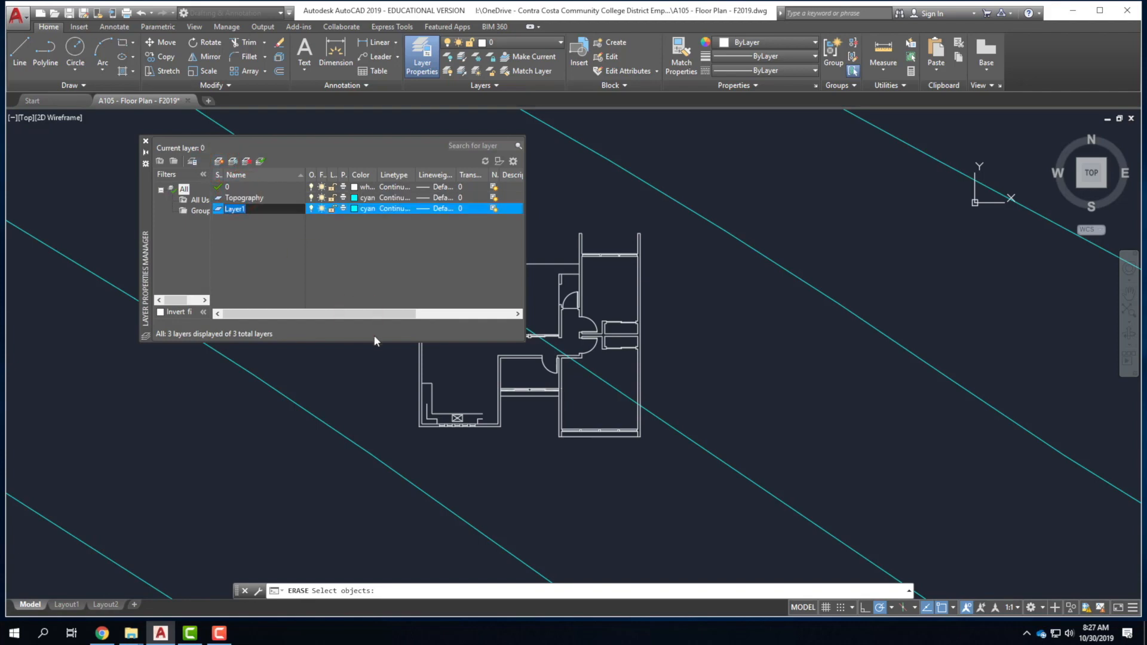
type("AS")
key("BackSpace")
type("_Wall")
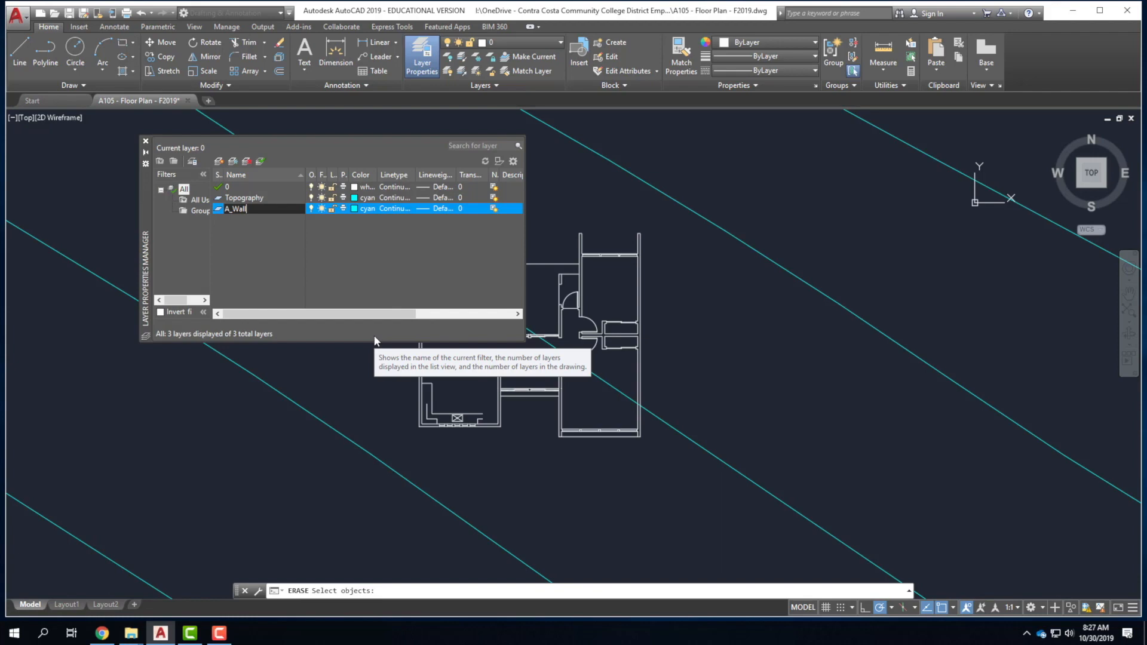
left_click(277, 240)
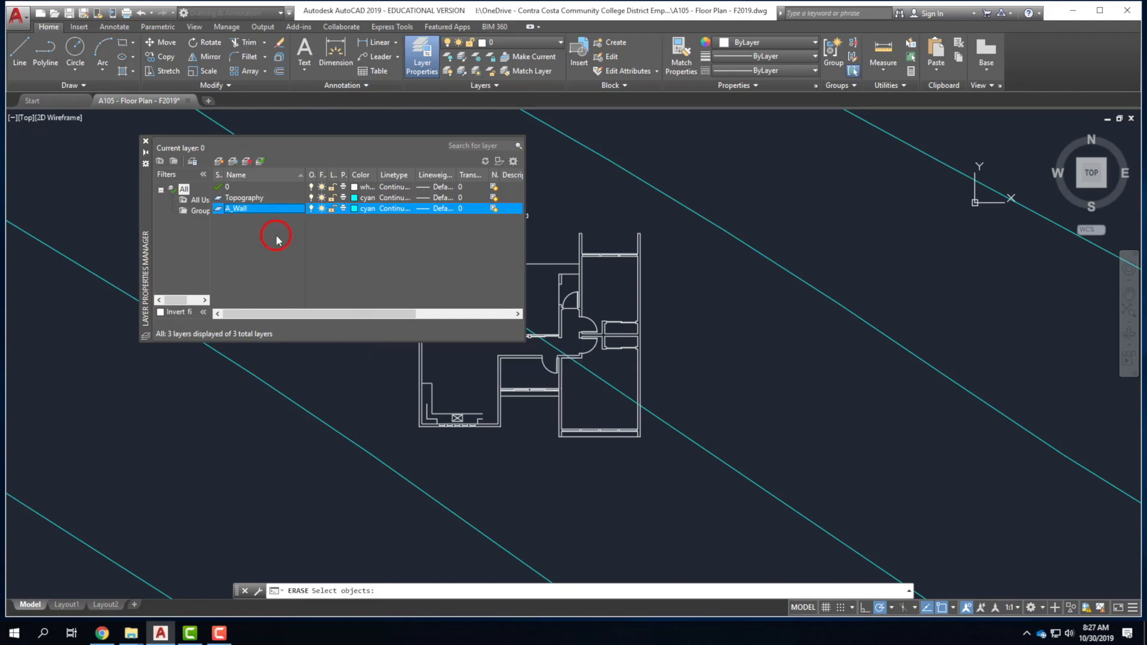
left_click(219, 162)
type("A_")
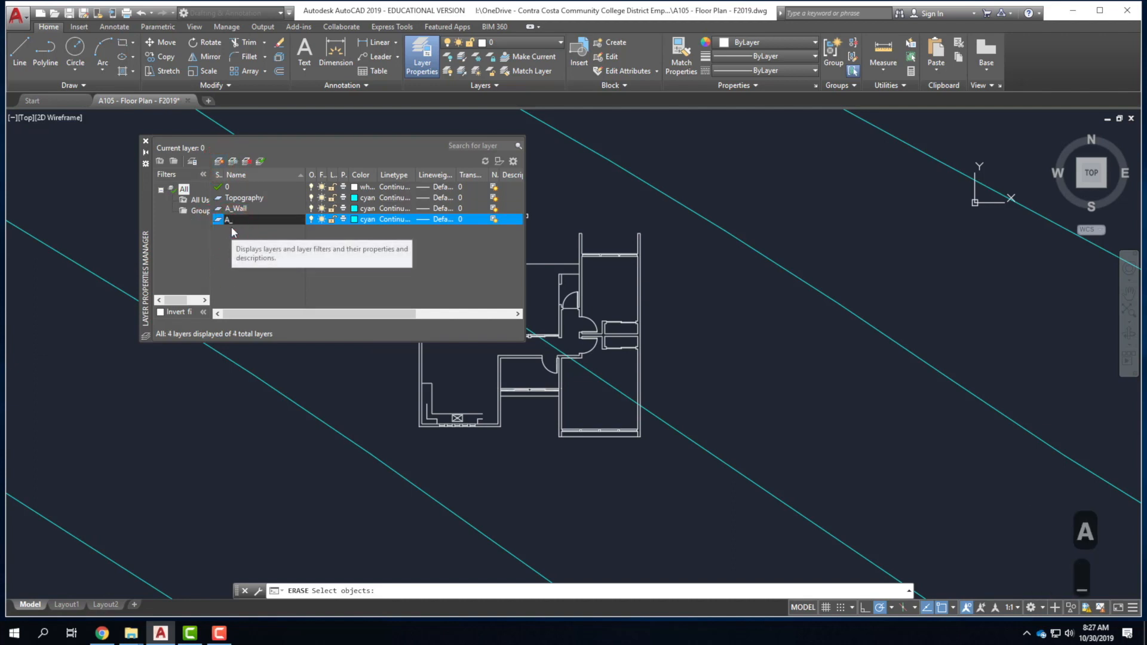
type("Door")
left_click(219, 162)
type("A")
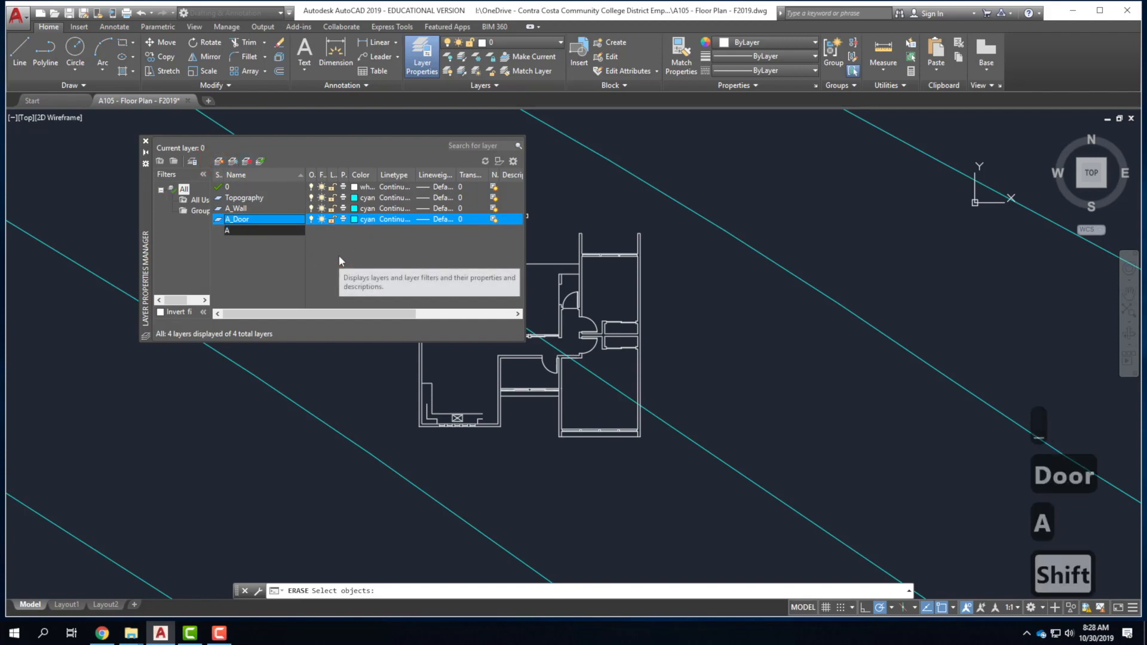
type("_Window")
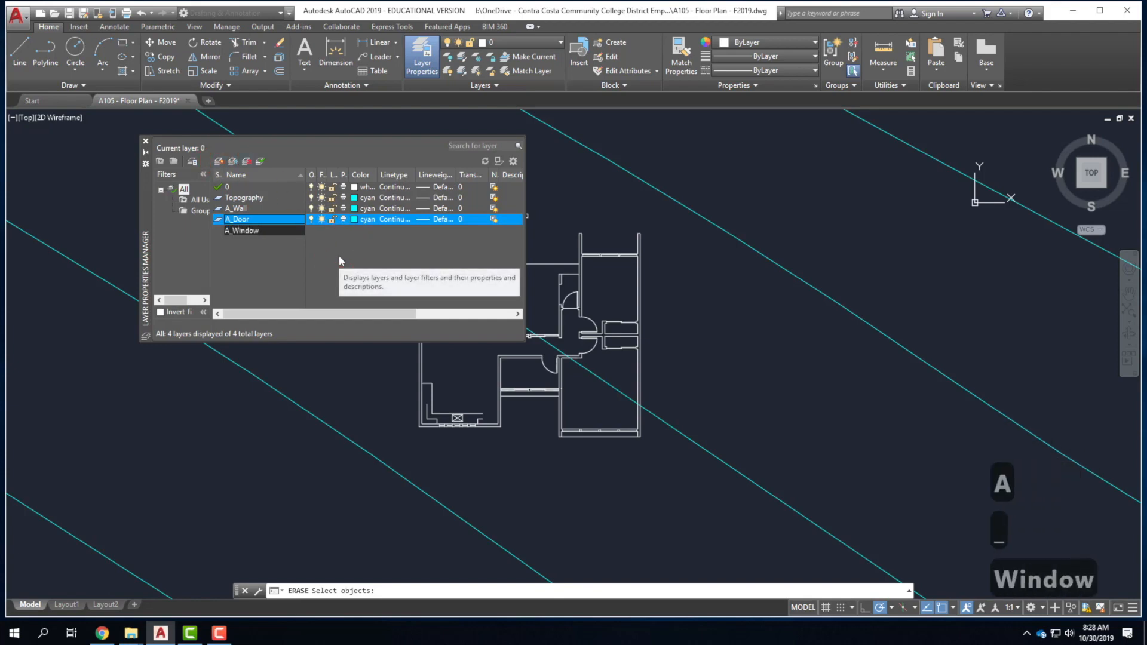
key("Return")
Create new layers A_Fixture and A_Furn, correcting the misspelled furniture name.
left_click(219, 160)
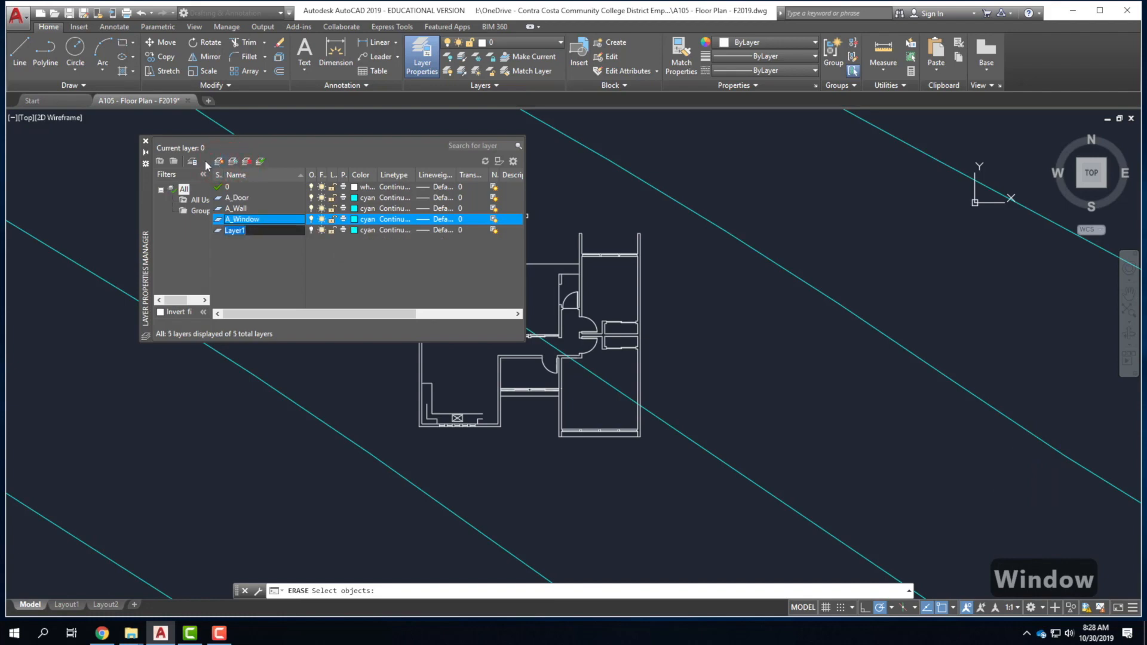
type("A_Fixture")
key("Return")
left_click(219, 160)
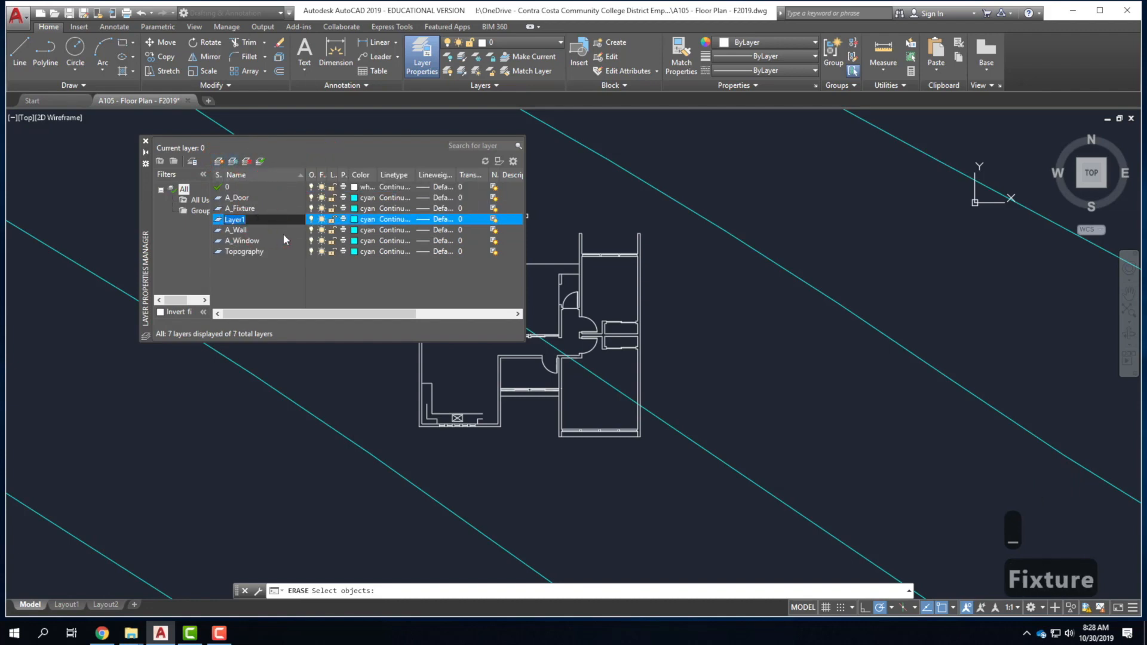
type("A_Frun")
key("BackSpace")
key("BackSpace")
key("BackSpace")
type("urn")
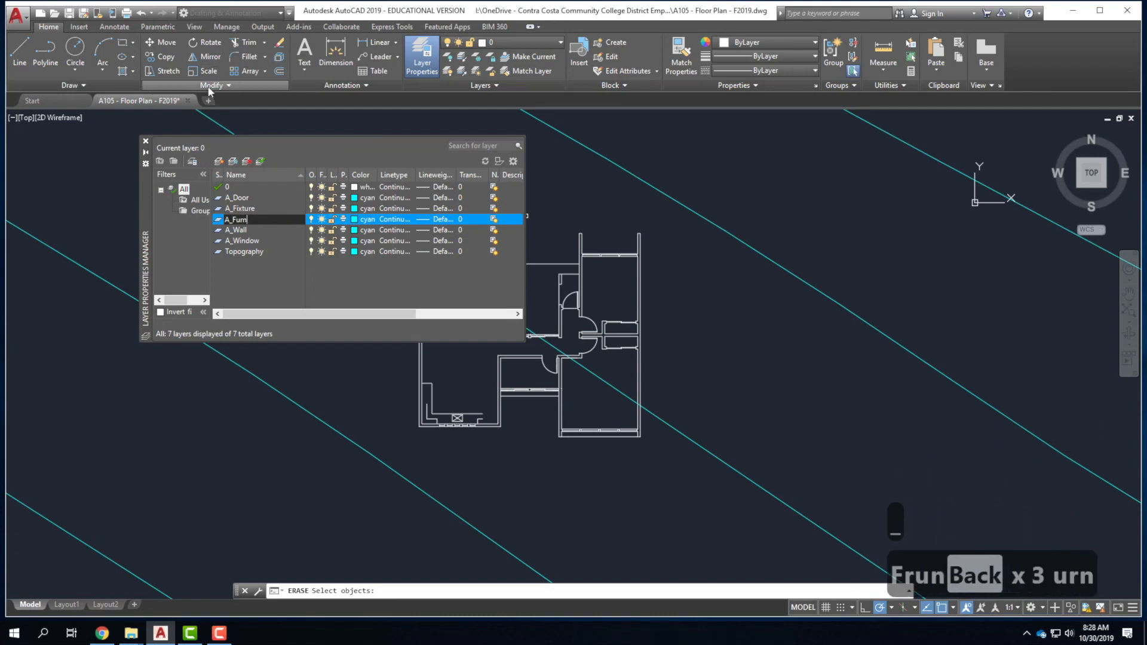
Delete the extra Layer1 and review the five new A_ layers, ending on A_Wall.
left_click(219, 162)
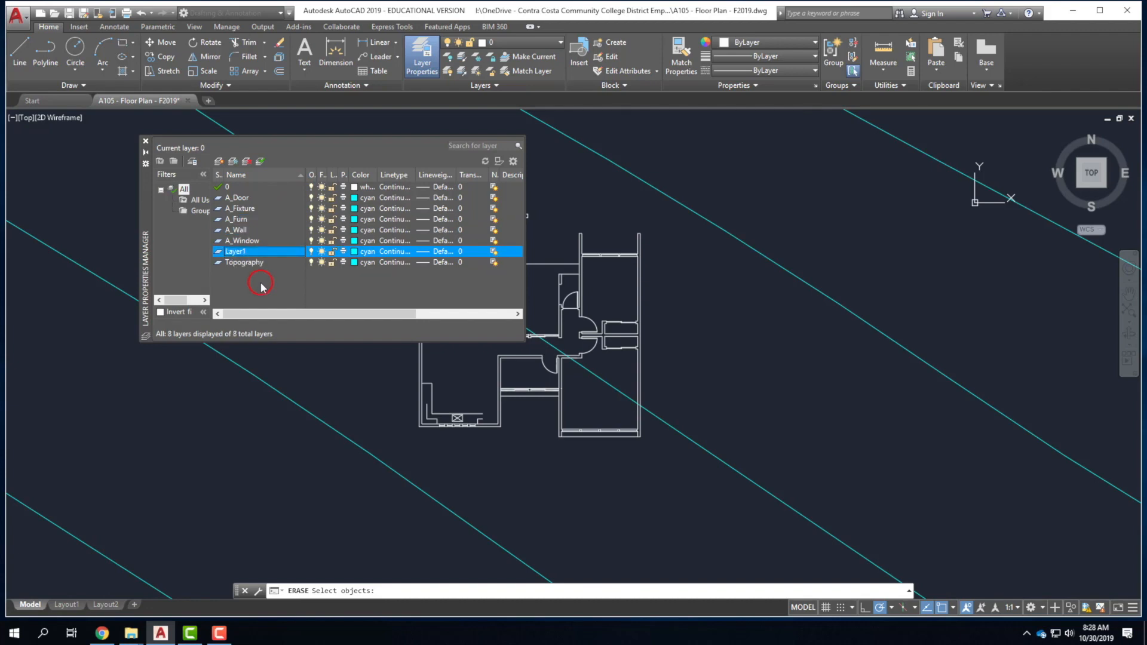
left_click(236, 246)
left_click(248, 162)
left_click(274, 273)
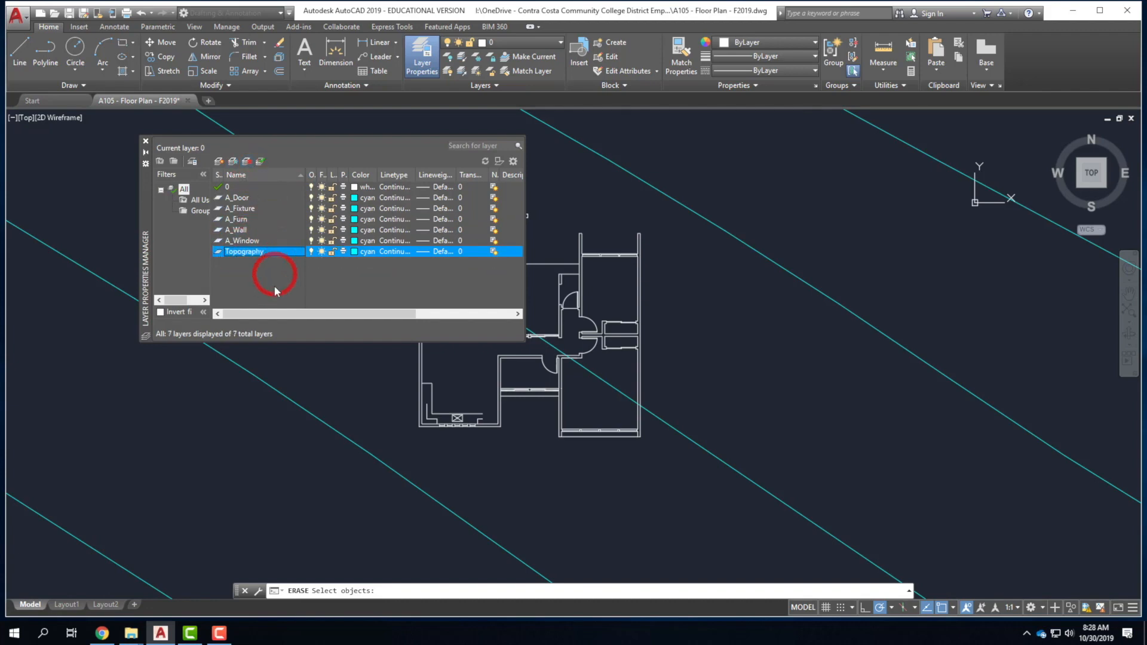
left_click(242, 198)
left_click(239, 208)
left_click(244, 219)
left_click(247, 231)
left_click(249, 242)
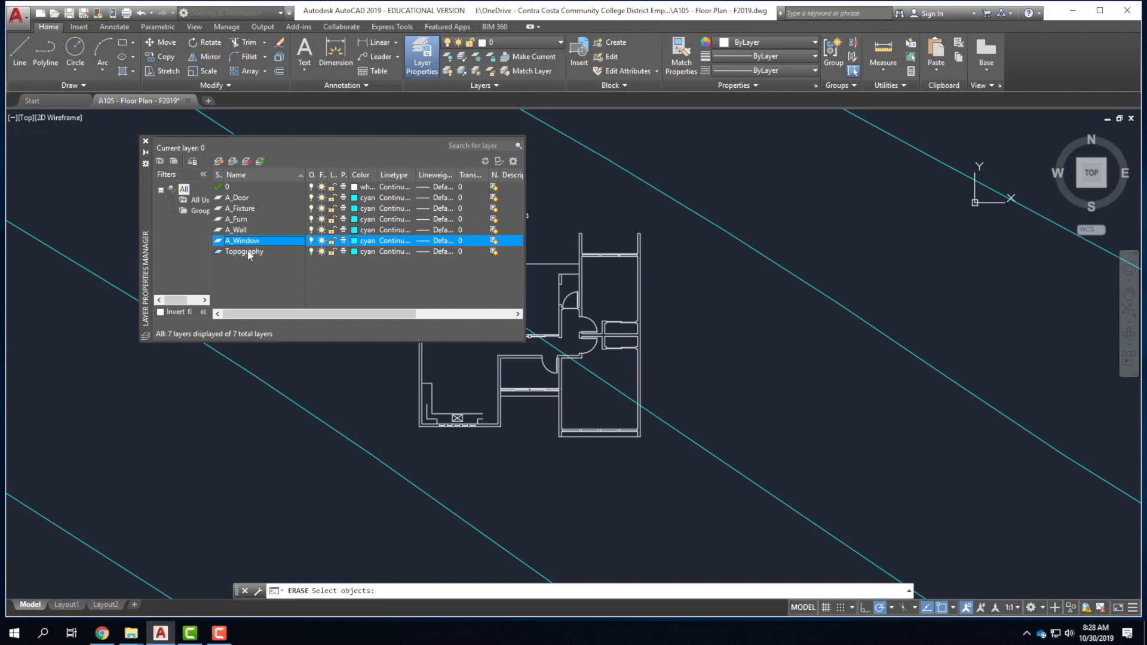
left_click(242, 231)
left_click(315, 262)
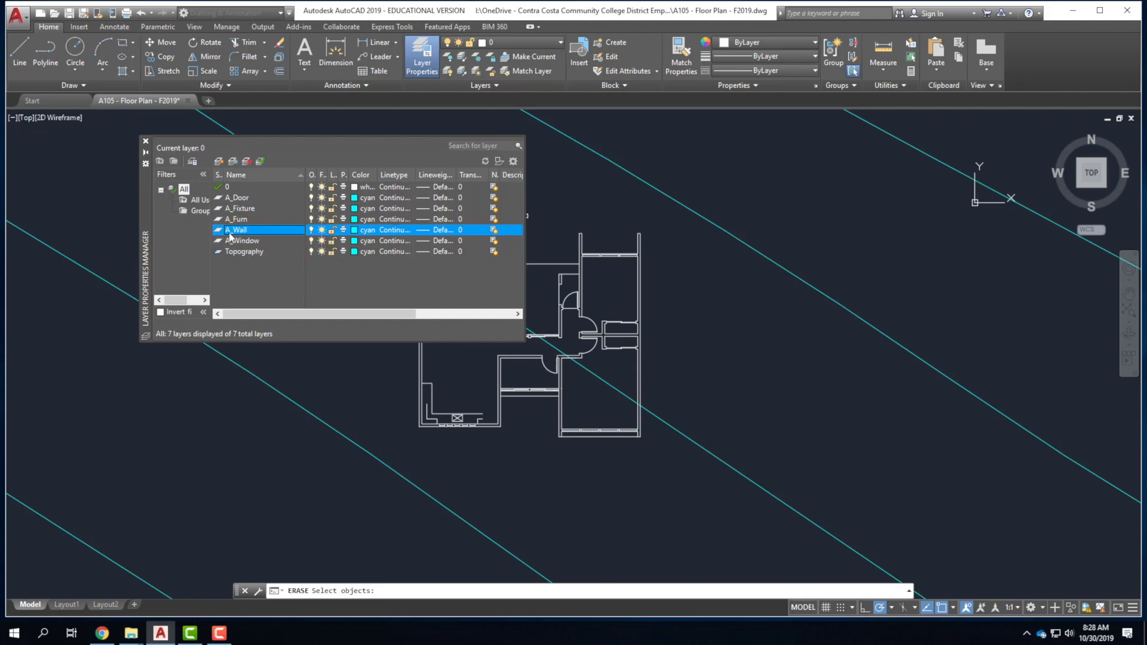
Set the A_Wall layer colour to magenta.
left_click(356, 230)
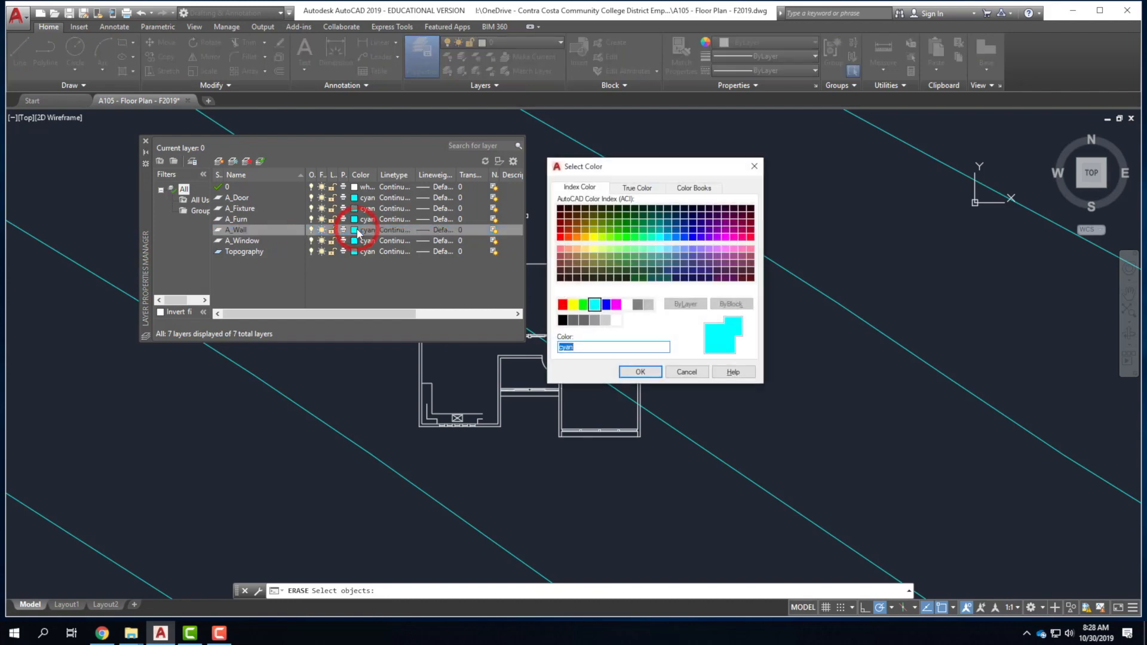
left_click(586, 306)
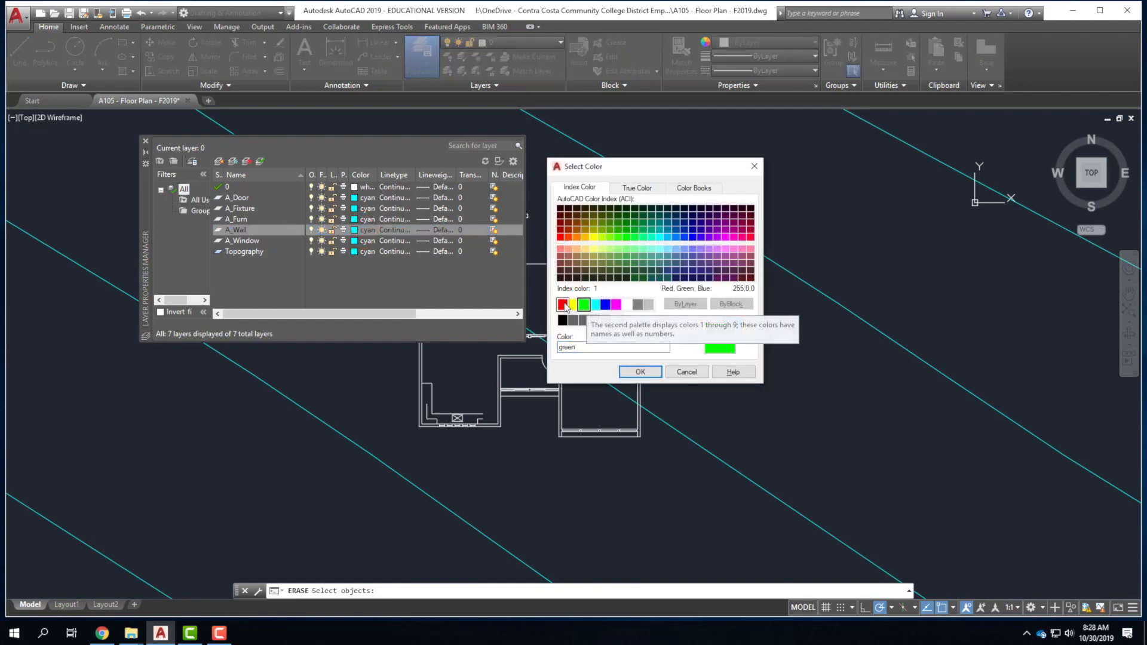
left_click(617, 305)
left_click(640, 371)
left_click(390, 266)
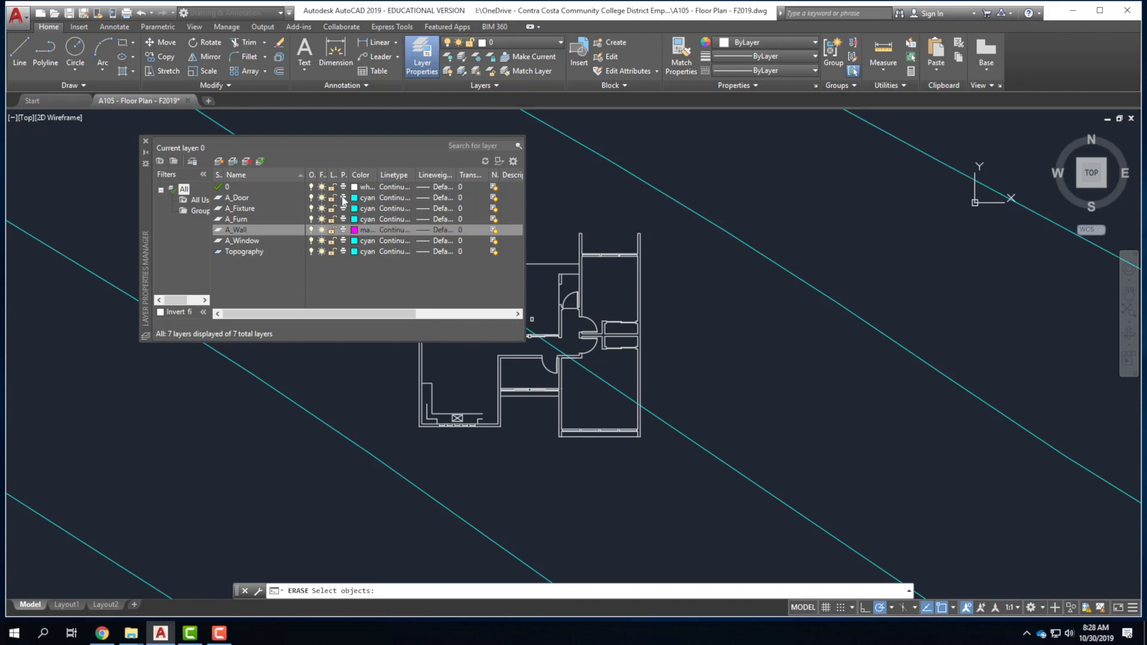
Set A_Door, A_Fixture, A_Furn and A_Window together to white.
left_click(245, 199)
left_click(247, 221, "shift")
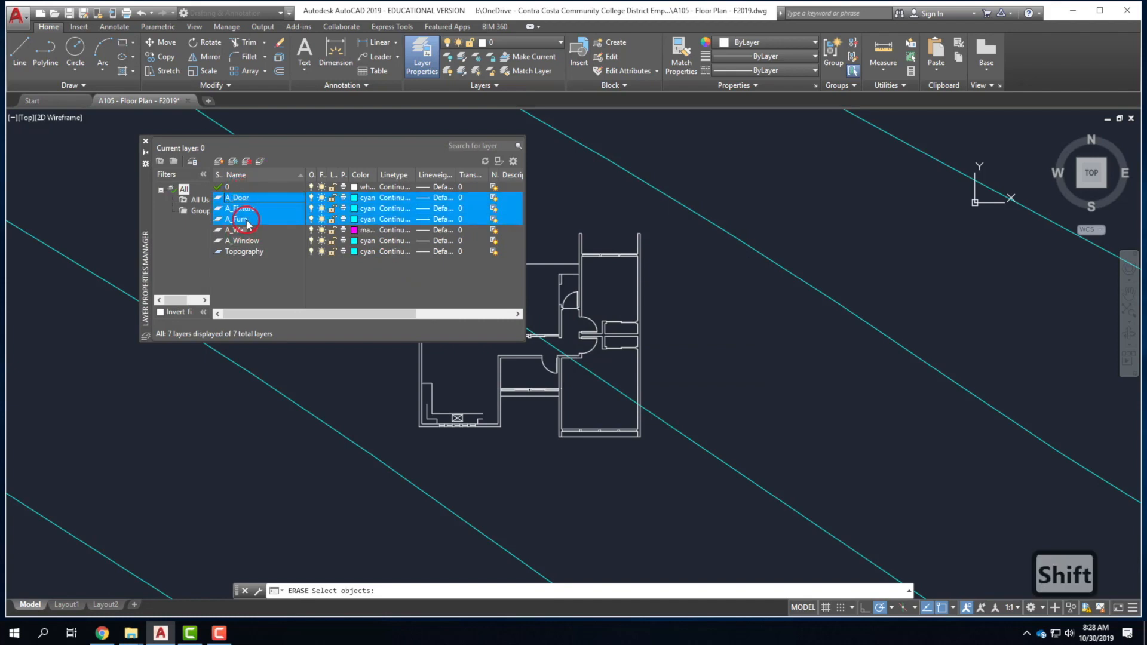
left_click(246, 240, "ctrl")
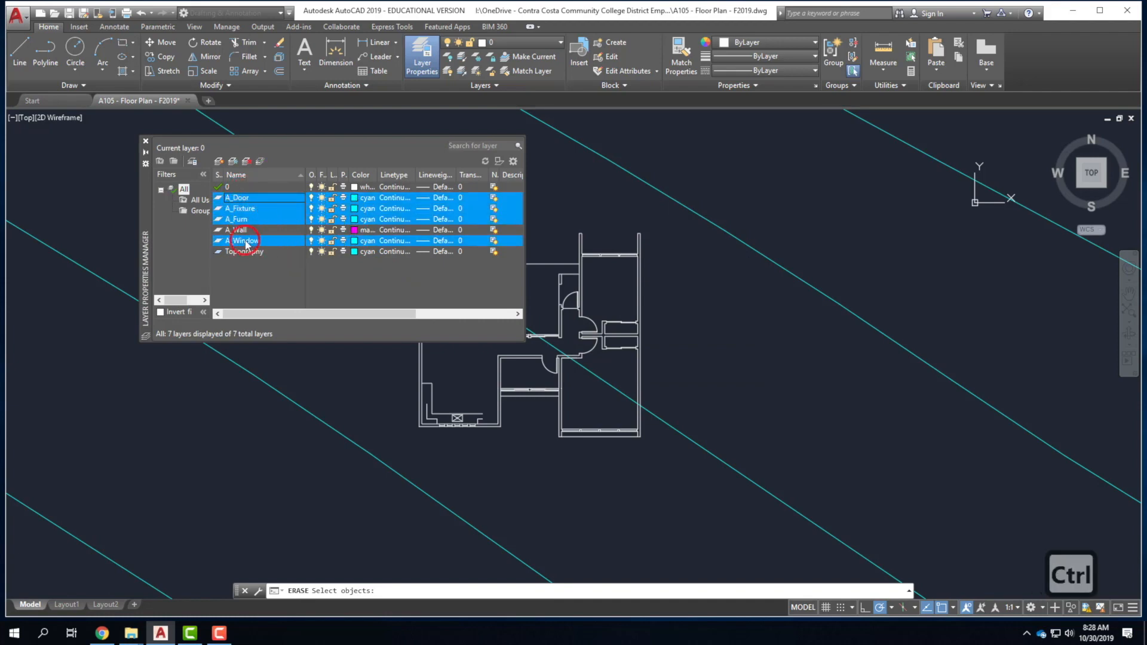
left_click(358, 198)
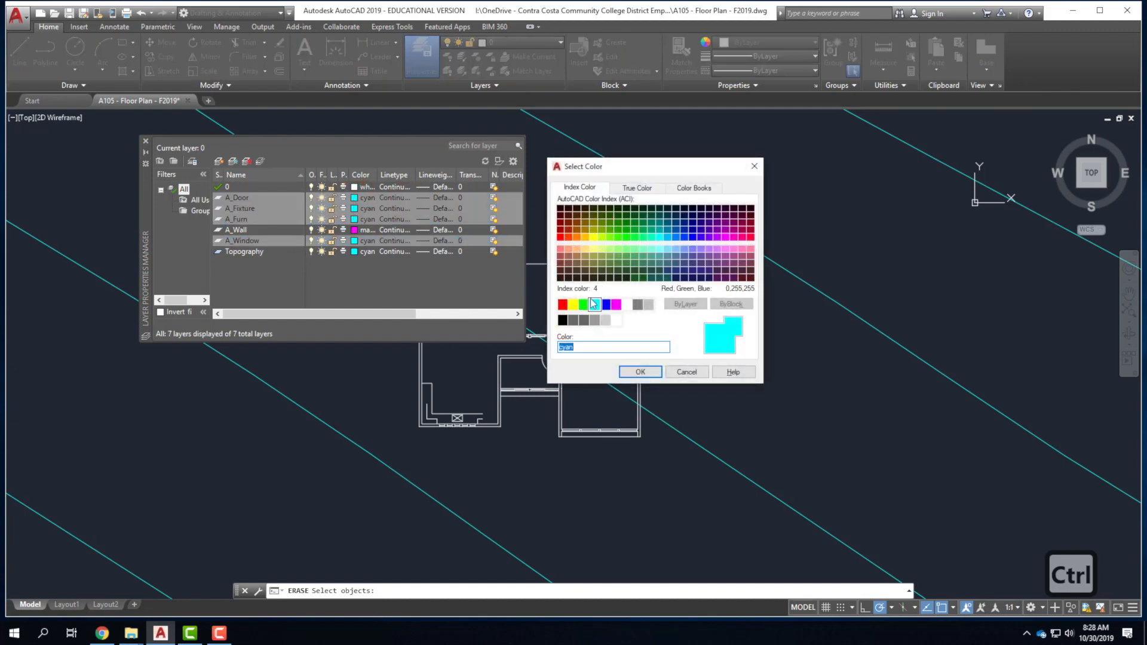
left_click(626, 305)
left_click(645, 374)
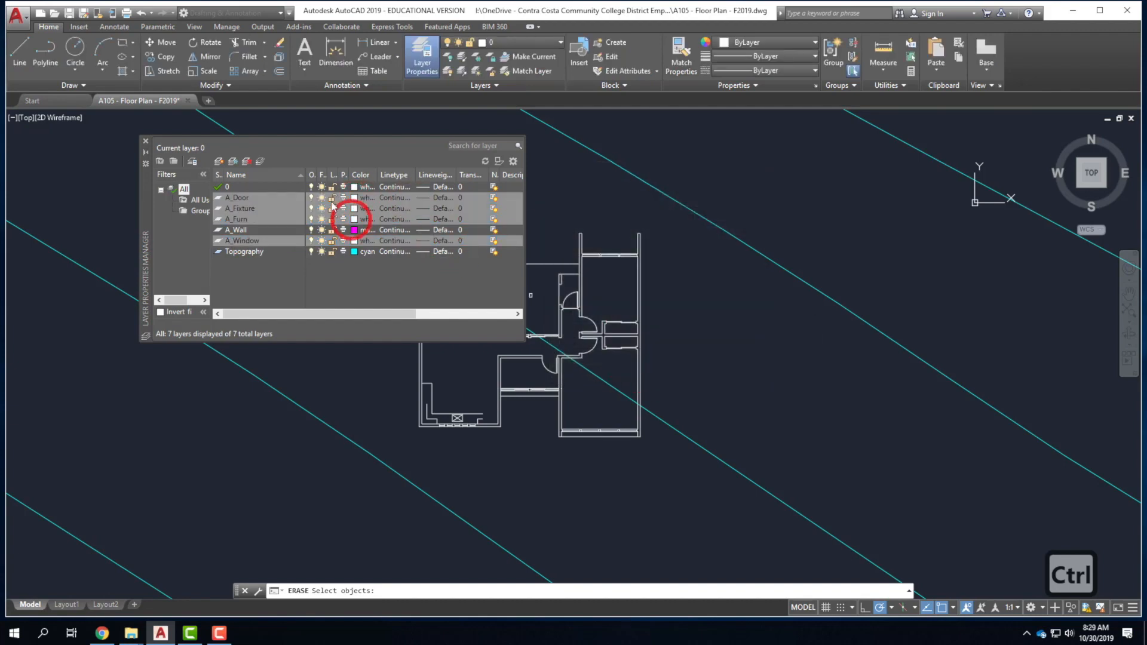
left_click(365, 272)
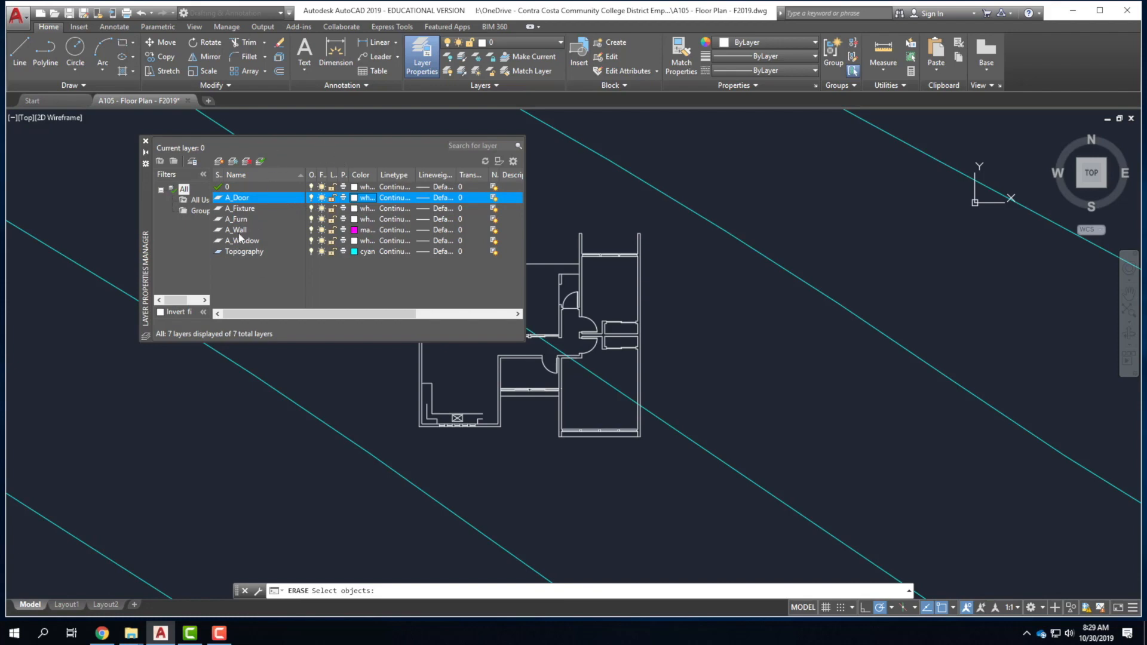
Close the layer manager, then select the wall end lines, corner walls and outer bottom wall.
left_click(145, 142)
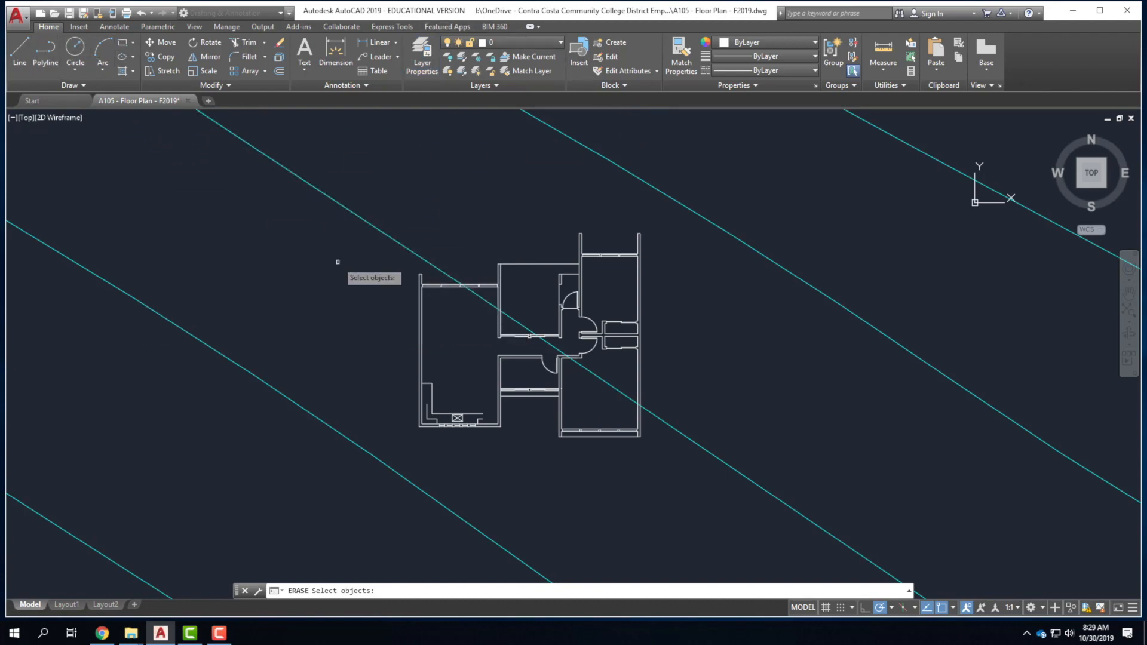
key("Escape")
key("Escape")
key("Escape")
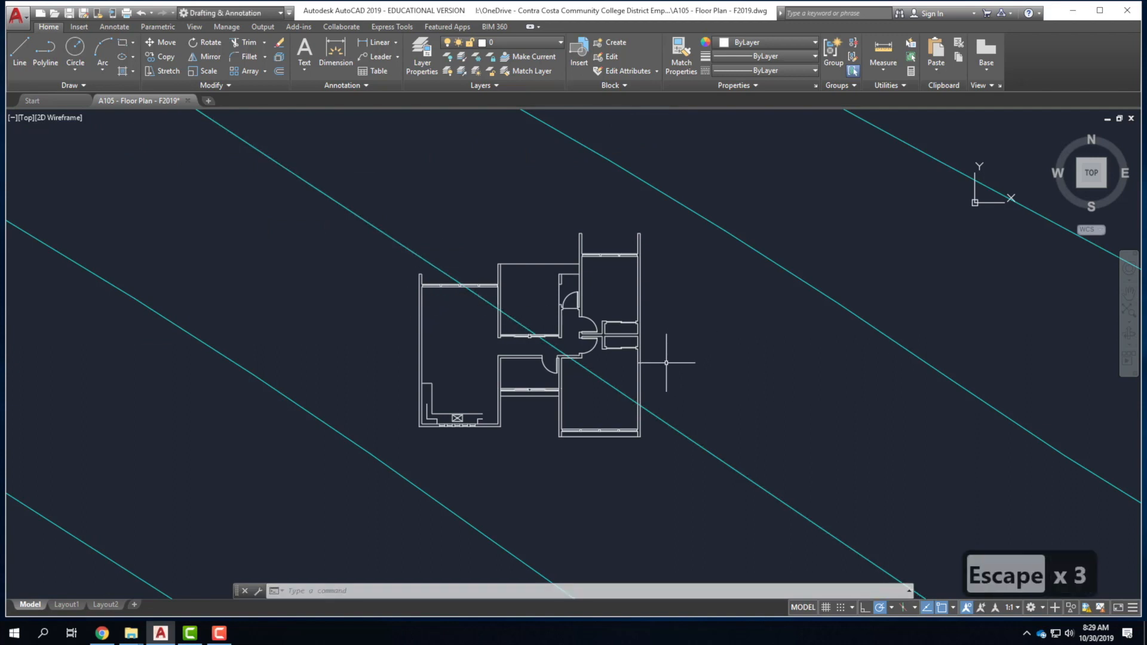
scroll(673, 359, "up", 2)
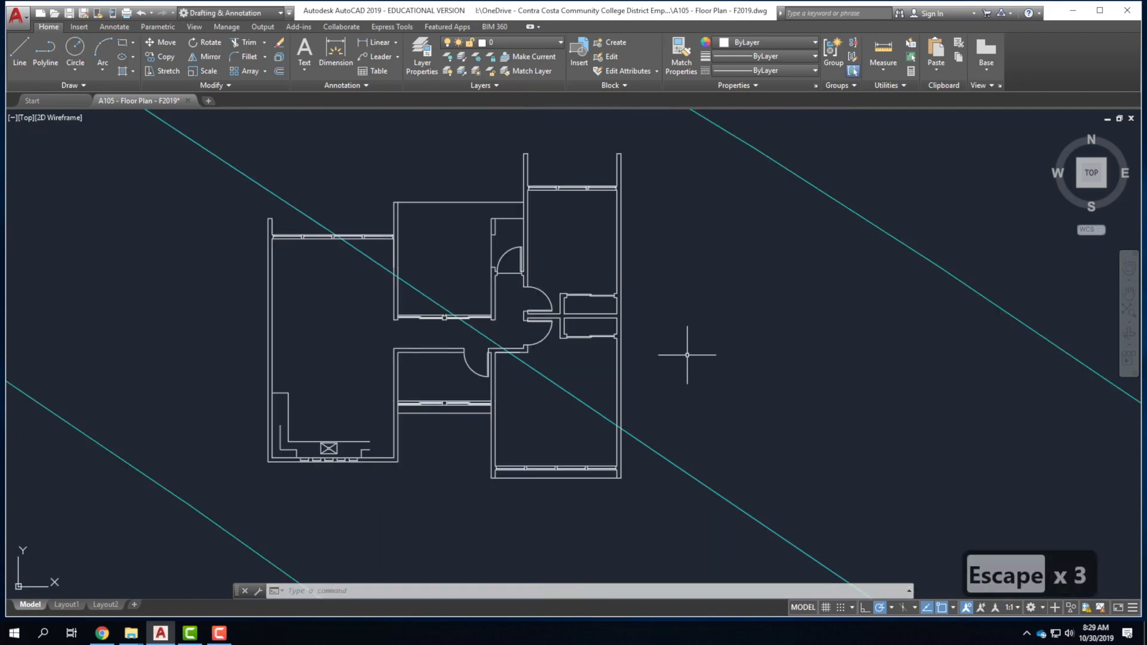
scroll(271, 208, "up", 4)
left_click(275, 216)
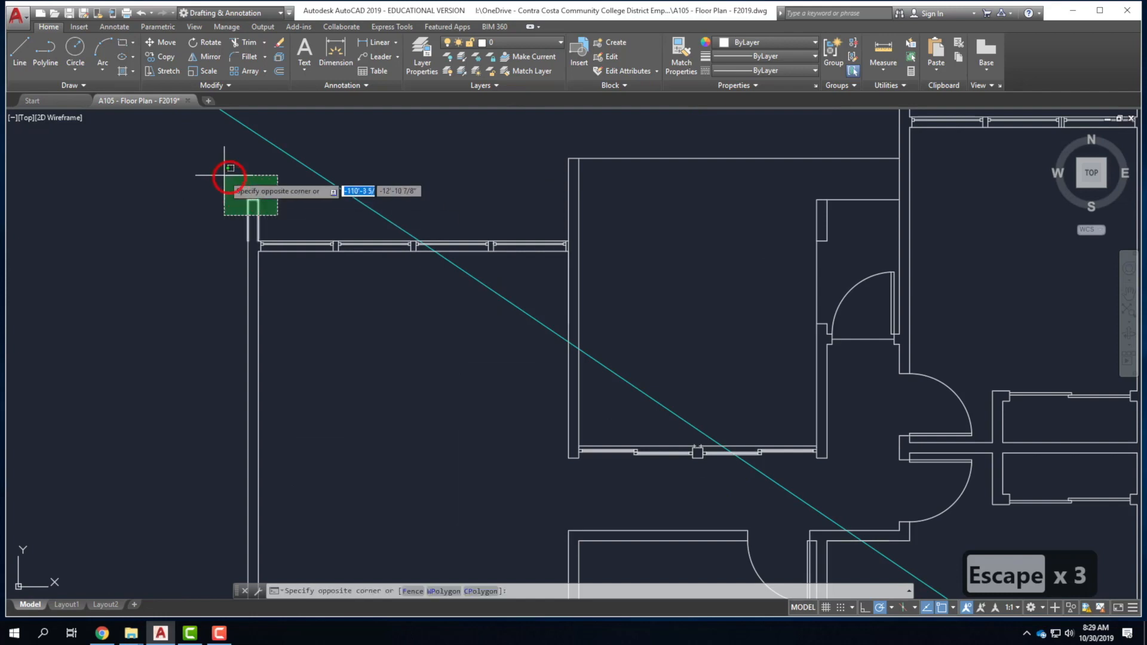
left_click(214, 174)
scroll(249, 266, "up", 4)
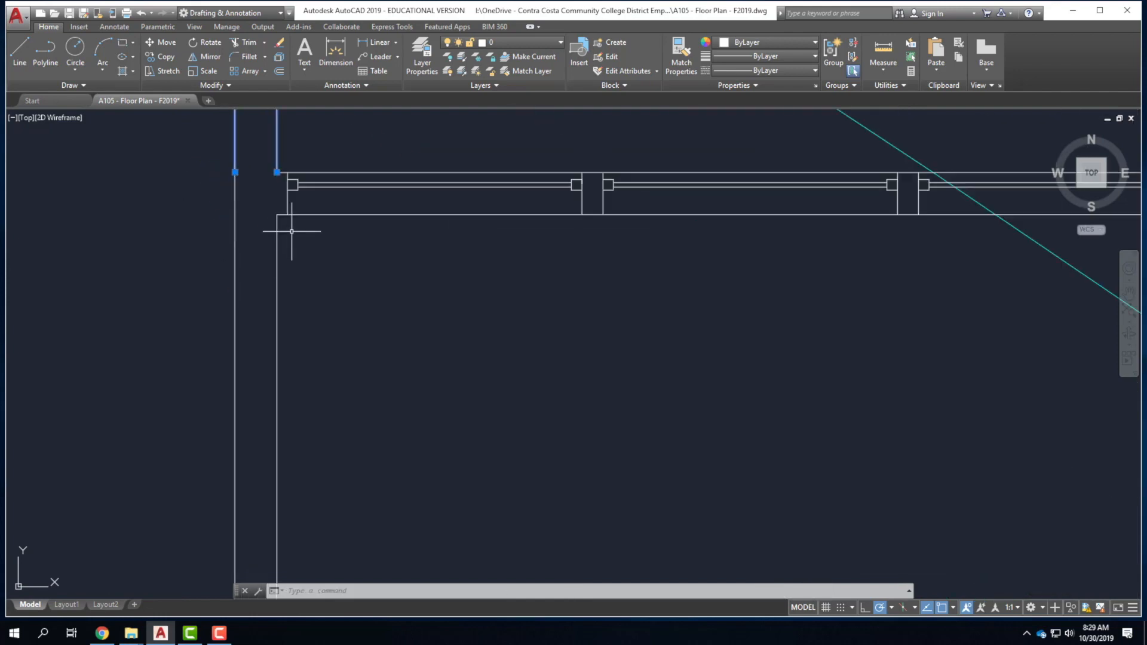
left_click(281, 241)
left_click(207, 145)
scroll(199, 153, "down", 6)
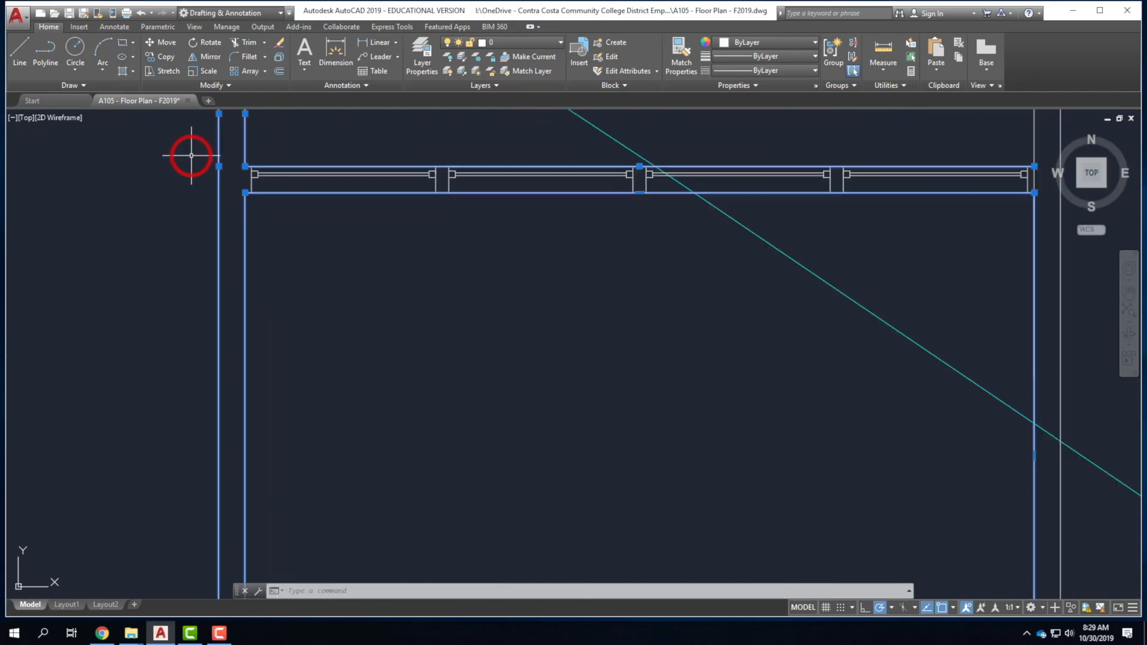
scroll(246, 380, "up", 3)
scroll(246, 380, "up", 3)
left_click(89, 394)
left_click(783, 399)
left_click(647, 415)
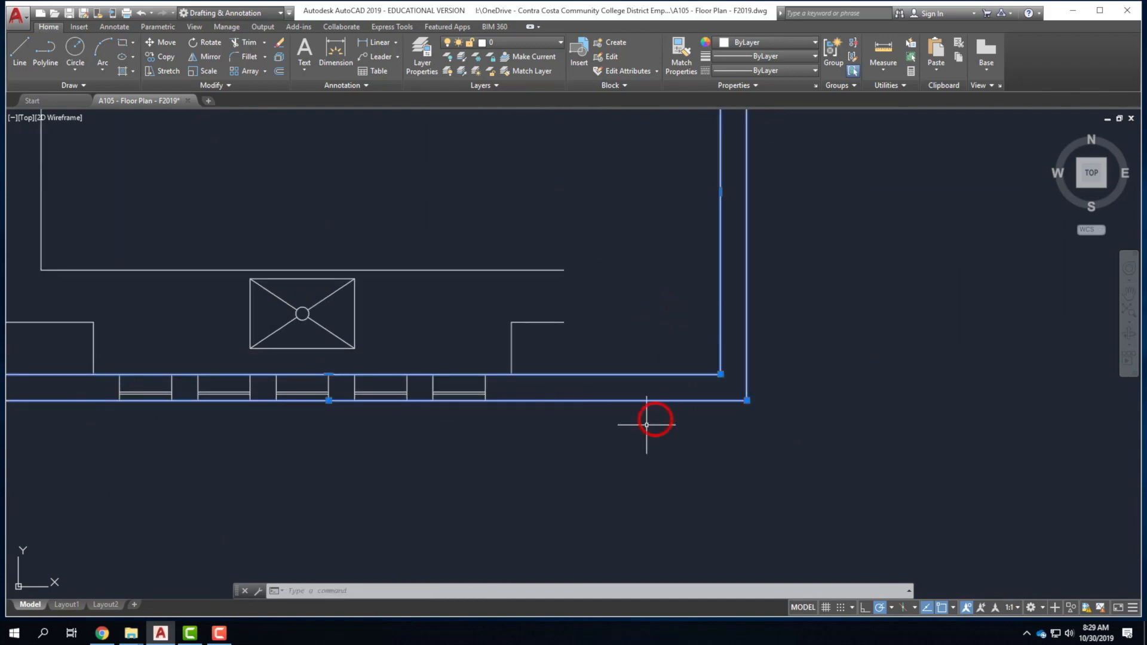
Add the window-sill segment, right-side walls and crossed wall lines to the selection.
scroll(615, 397, "down", 5)
scroll(614, 397, "up", 5)
left_click(526, 463)
left_click(461, 397)
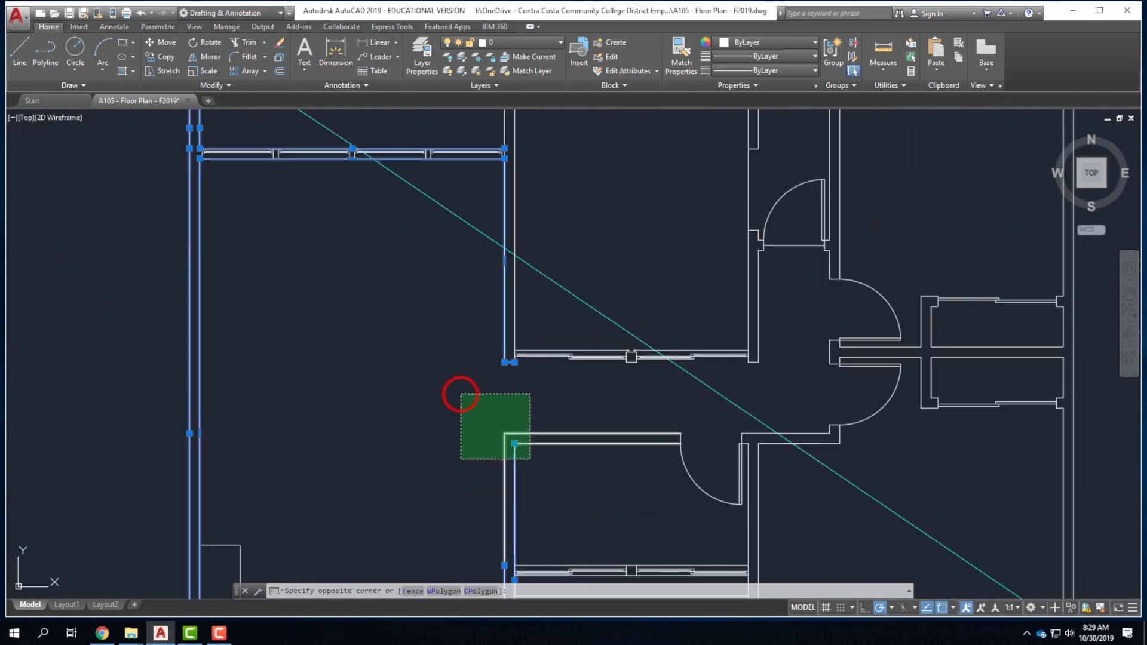
scroll(448, 351, "down", 6)
scroll(427, 429, "up", 2)
scroll(615, 422, "up", 5)
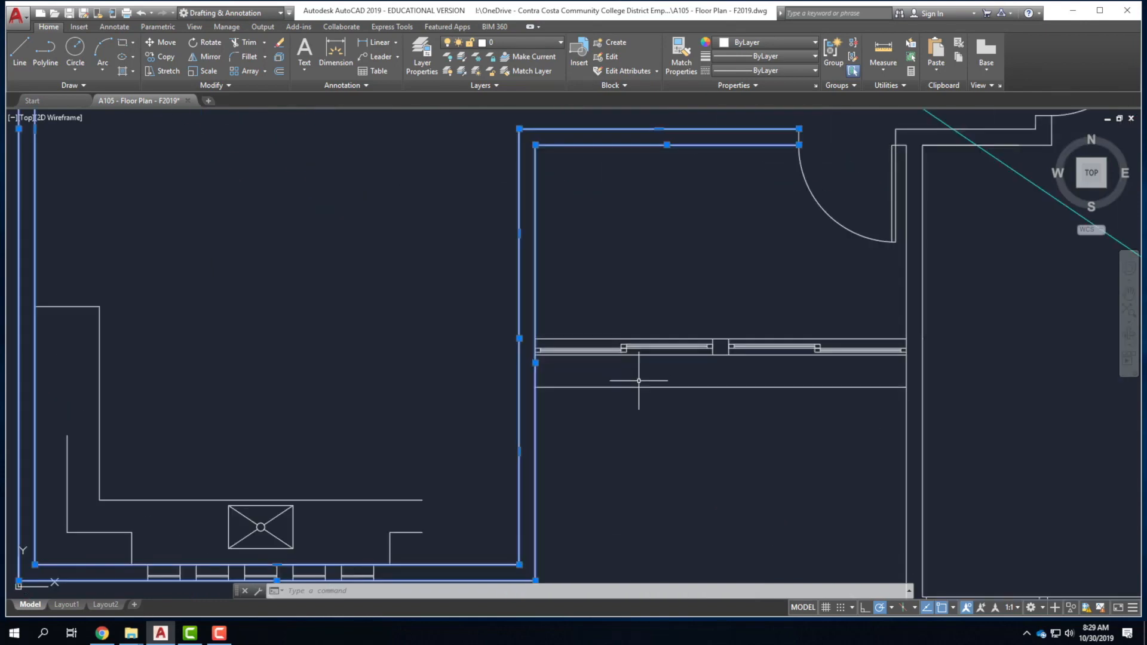
left_click(648, 340)
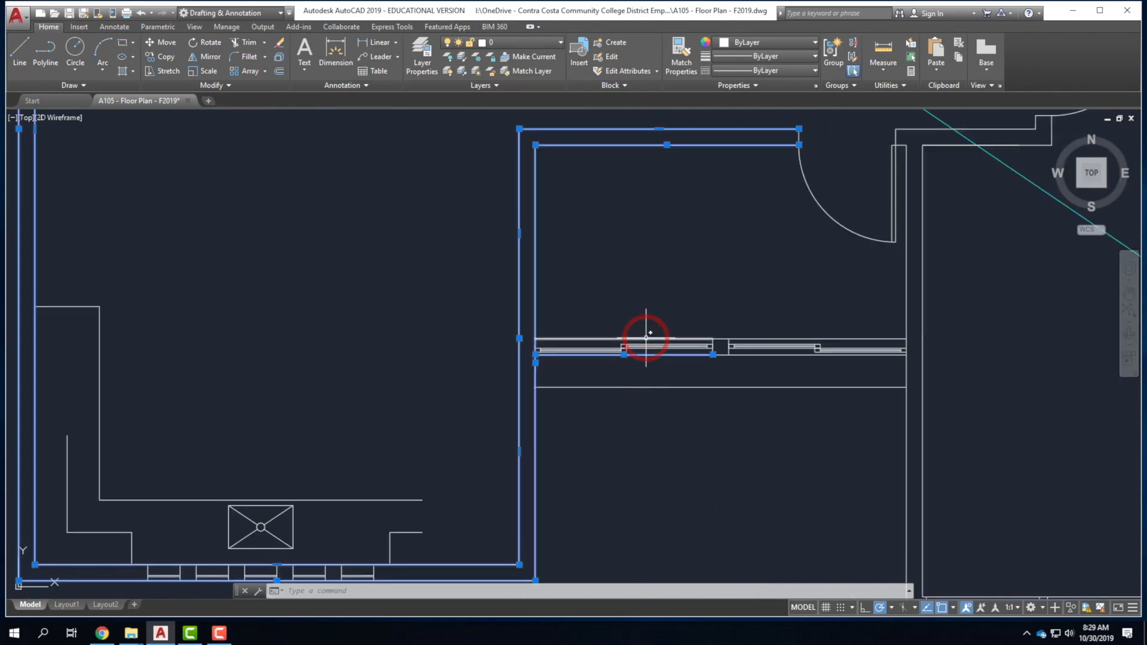
left_click(713, 323)
scroll(726, 354, "up", 6)
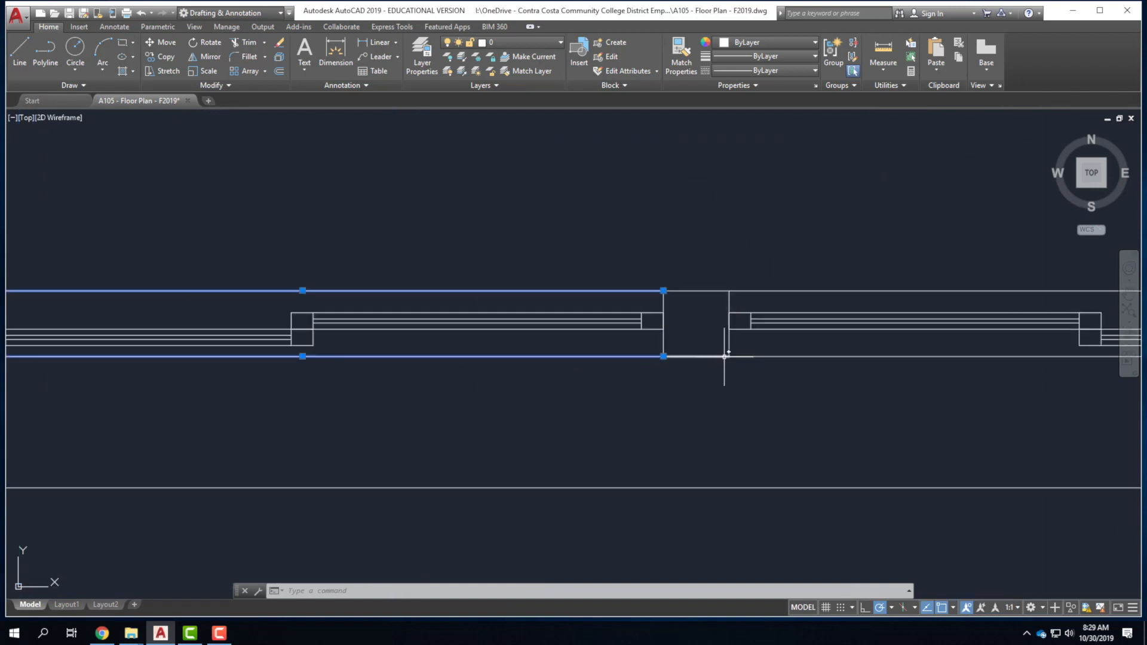
left_click(801, 333)
left_click(786, 387)
scroll(515, 344, "down", 5)
scroll(359, 350, "up", 5)
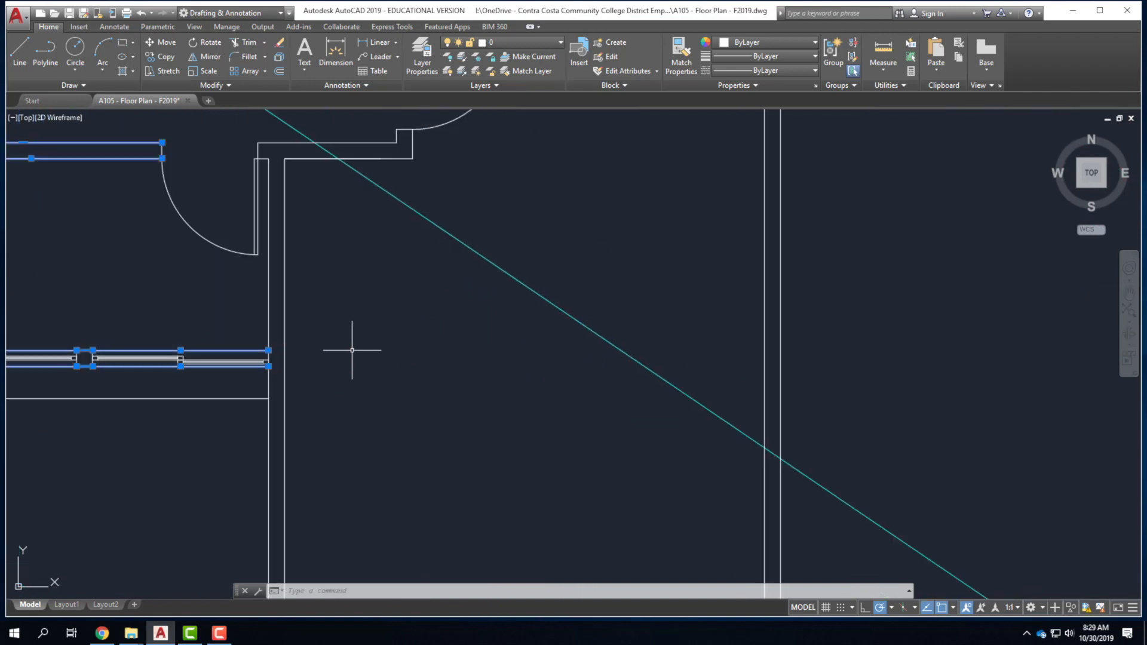
left_click(315, 377)
left_click(275, 291)
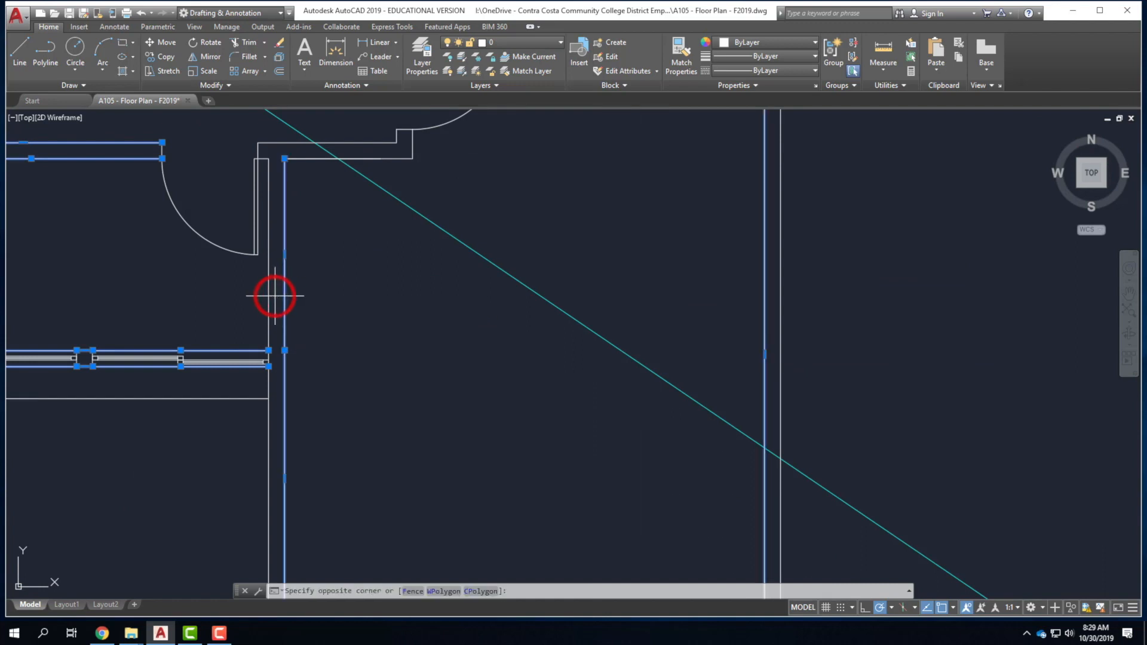
Add the corner, top, bottom and right wall lines, deselecting the stray window lines.
left_click(259, 131)
left_click(278, 159)
left_click(306, 177)
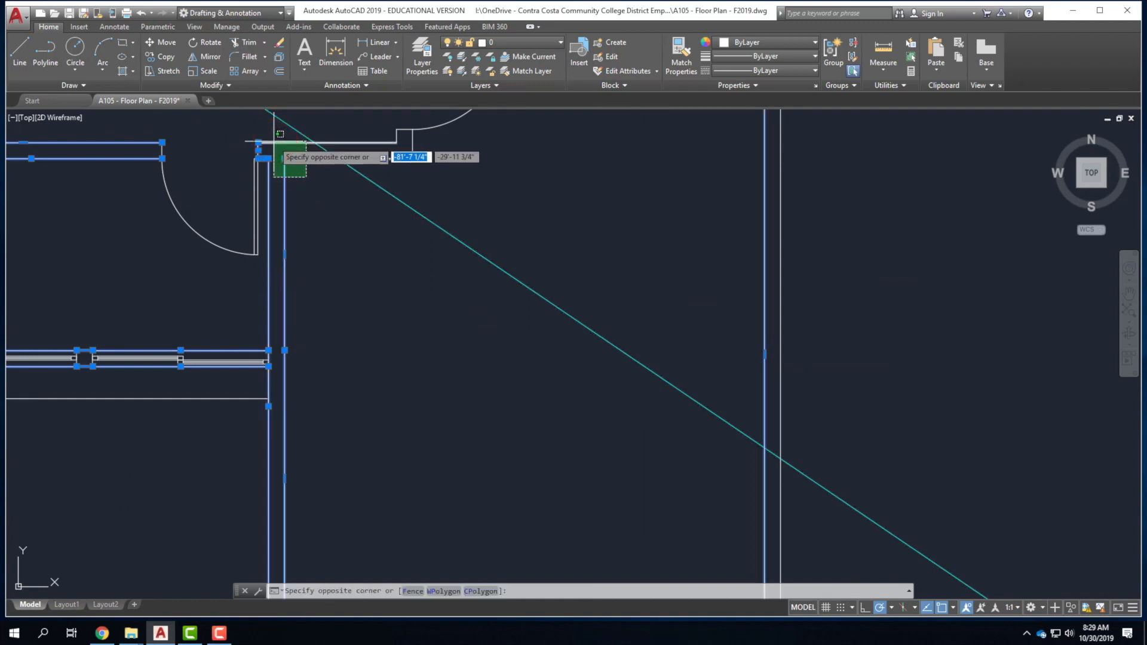
left_click(266, 140)
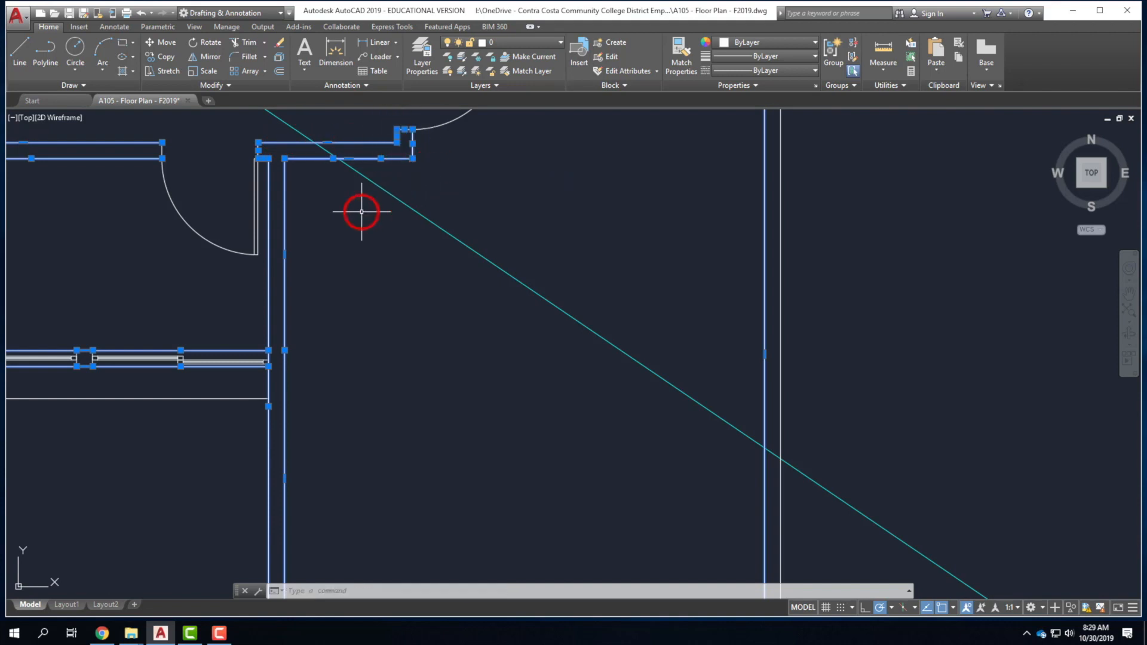
scroll(440, 325, "down", 5)
scroll(449, 316, "up", 6)
scroll(514, 320, "up", 2)
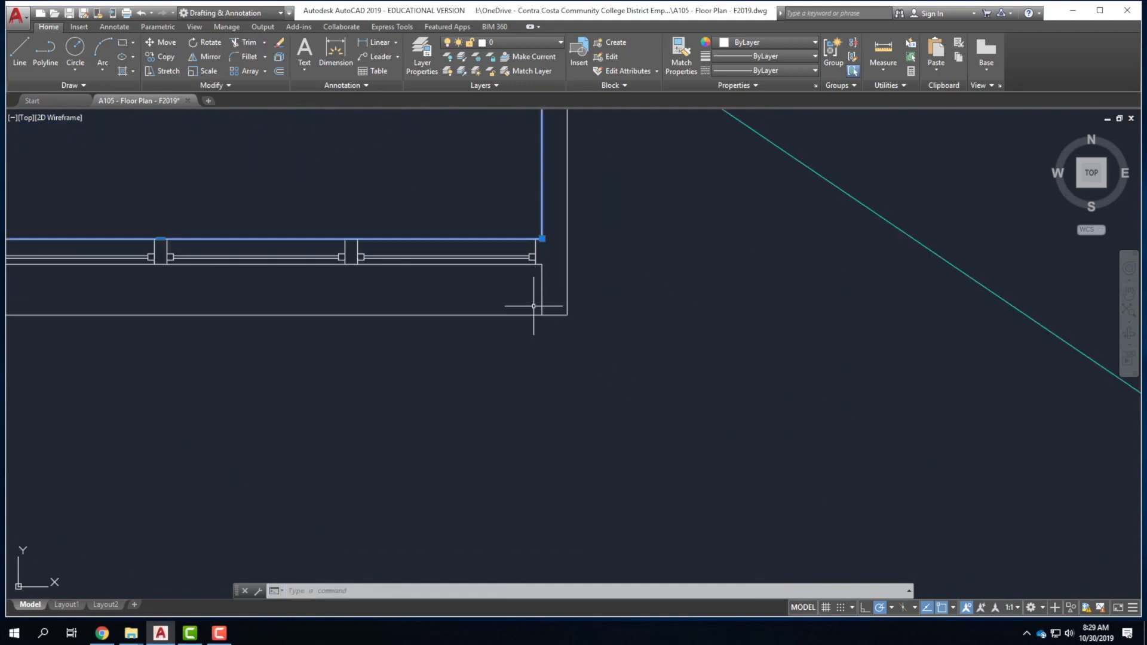
left_click(661, 369)
left_click(502, 284)
left_click(472, 340, "shift")
left_click(442, 302, "shift")
scroll(551, 329, "down", 4)
scroll(504, 315, "up", 5)
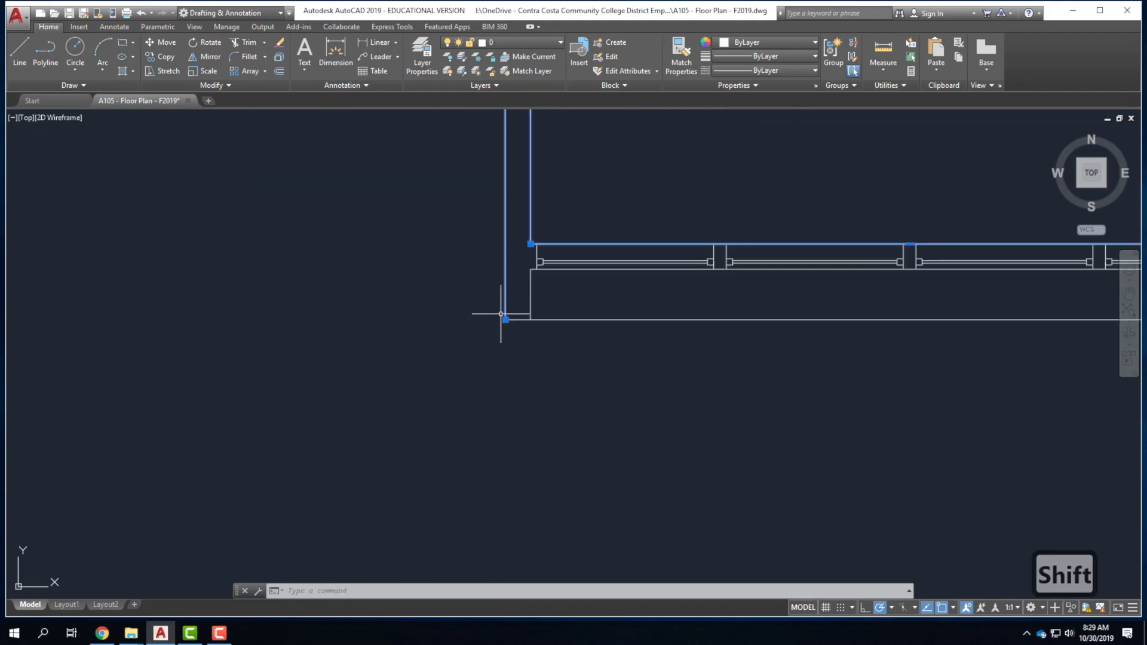
left_click(555, 343, "shift")
left_click(518, 304)
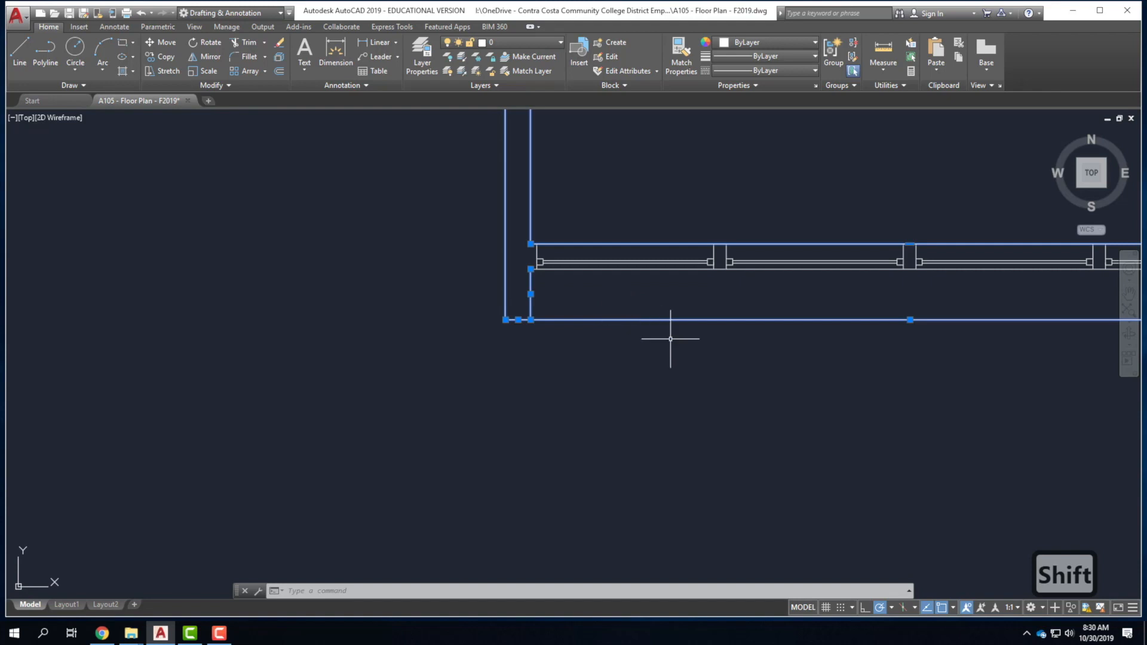
left_click(686, 348, "shift")
left_click(651, 299, "shift")
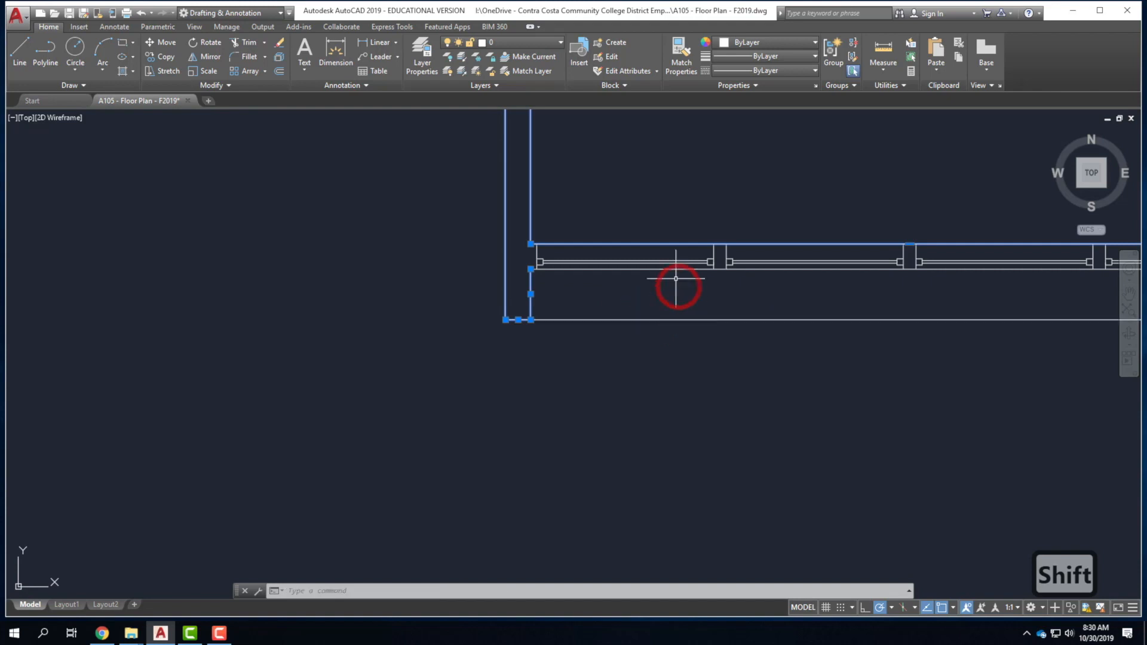
left_click(651, 270)
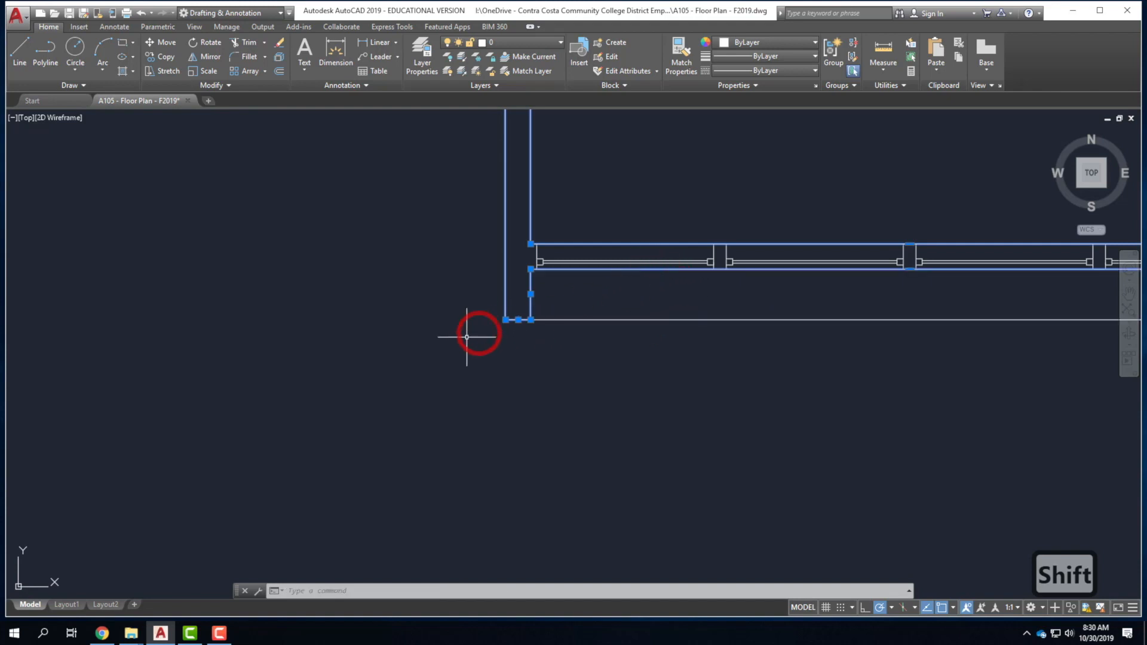
Add the partition walls and the upper wall-end lines to the selection.
scroll(433, 354, "down", 3)
scroll(626, 324, "up", 1)
scroll(600, 382, "down", 5)
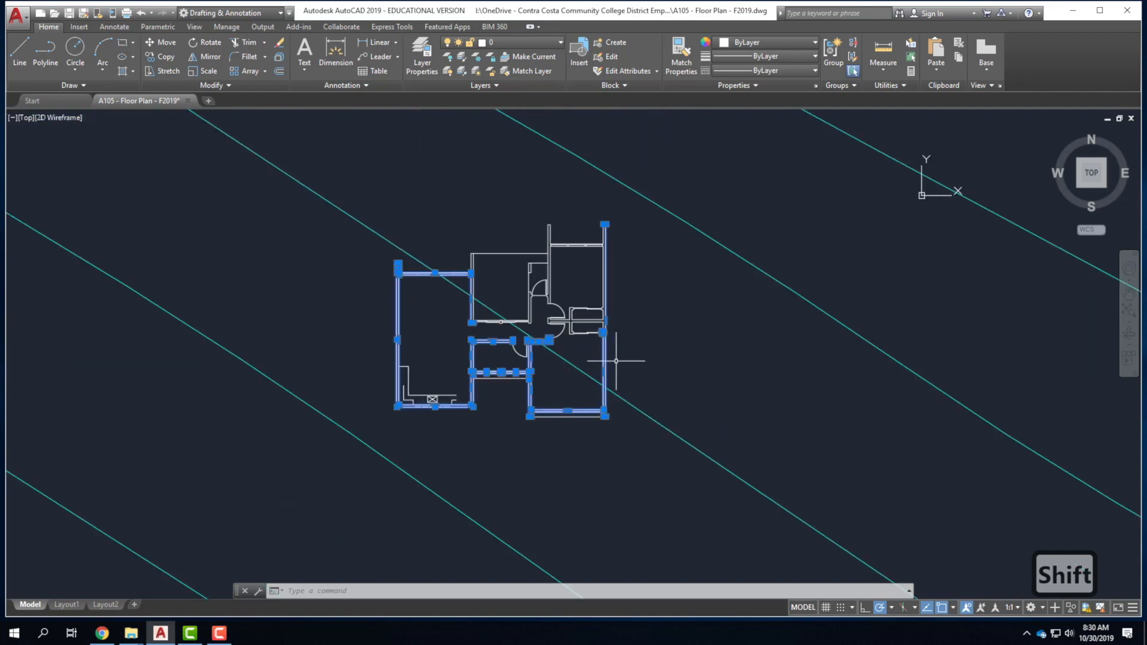
scroll(622, 361, "up", 6)
left_click(492, 269)
left_click(541, 336)
left_click(538, 248)
left_click(498, 179)
left_click(491, 115)
left_click(532, 158)
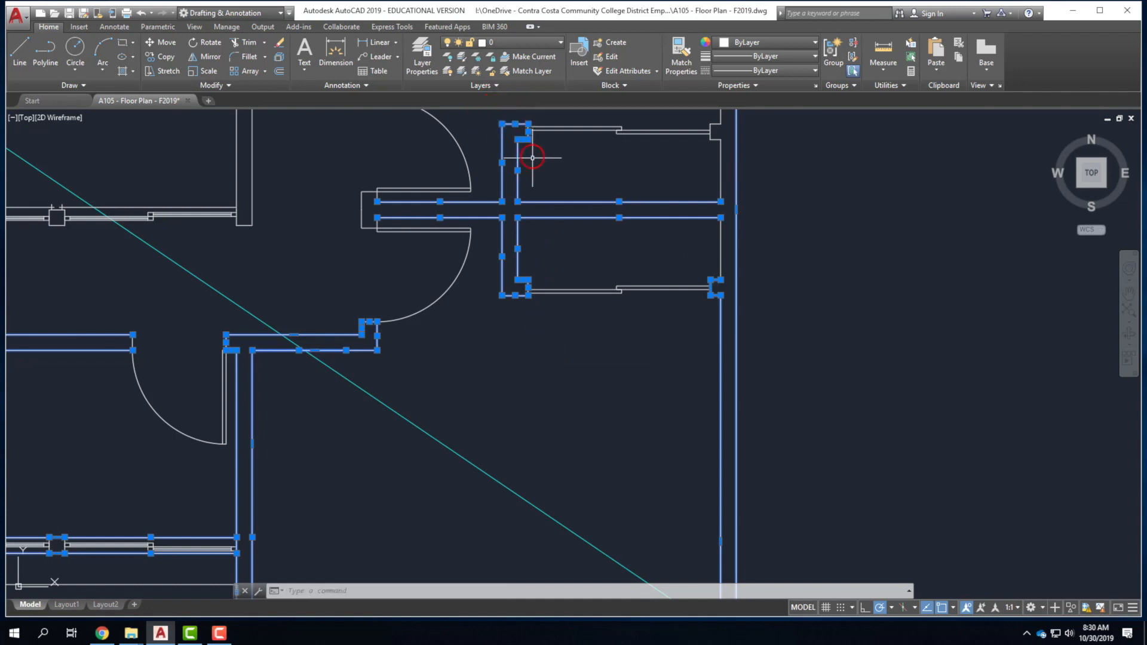
left_click(353, 190)
left_click(389, 234)
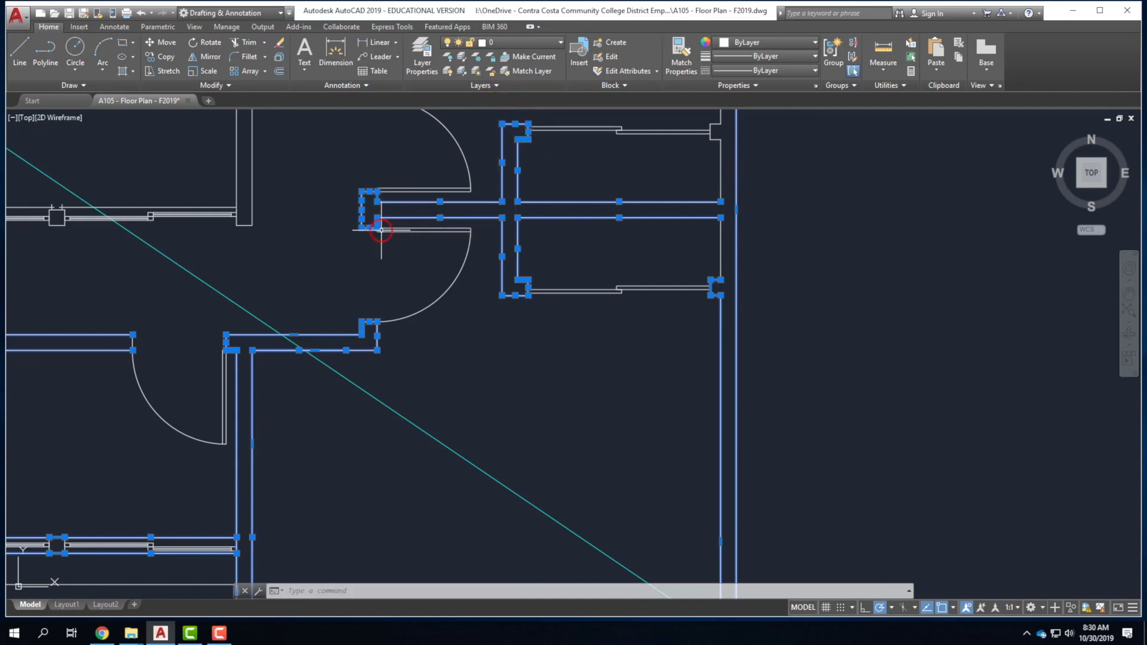
left_click(284, 244)
left_click(234, 224)
left_click(280, 193)
left_click(214, 172)
scroll(391, 374, "down", 2)
scroll(261, 309, "up", 5)
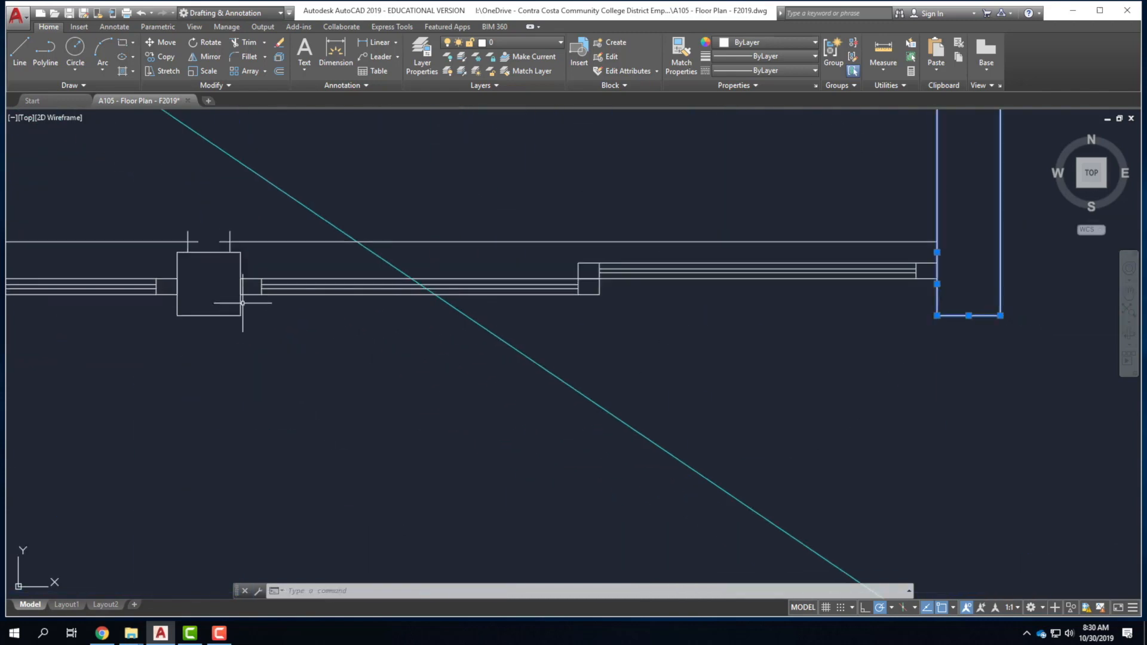
Add the column beside the window, the inner wall lines and the outer wall end cap.
left_click(165, 245)
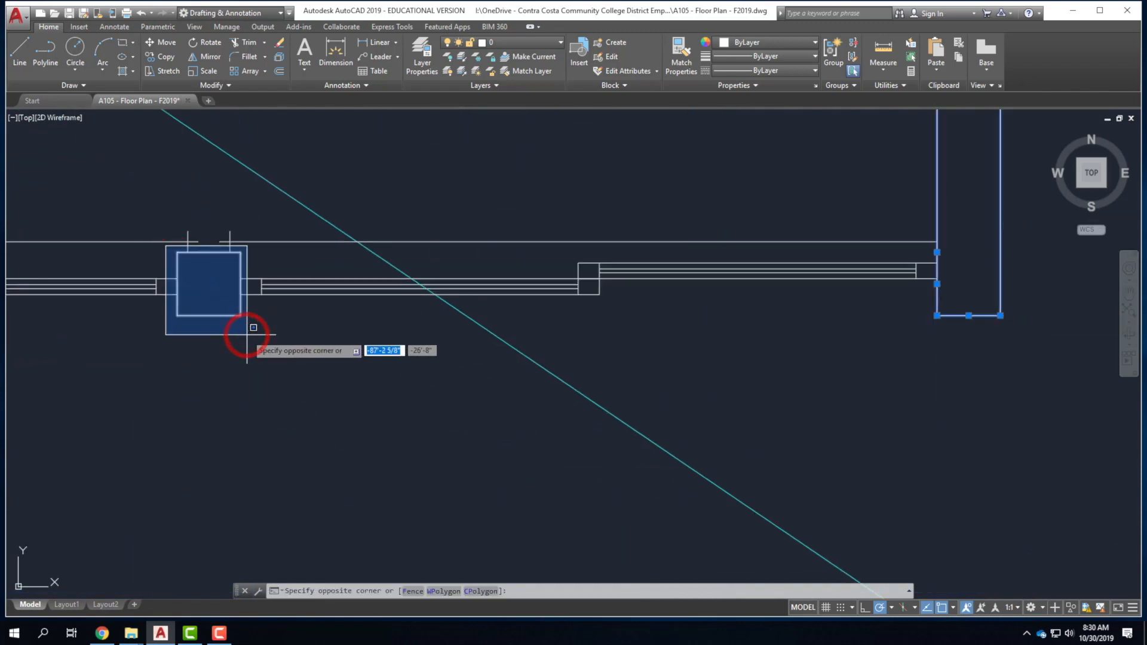
left_click(248, 333)
scroll(205, 402, "down", 4)
scroll(167, 381, "up", 3)
left_click(166, 396)
left_click(138, 366)
scroll(172, 412, "down", 2)
left_click(166, 340)
left_click(167, 313)
left_click(156, 297)
scroll(154, 264, "up", 3)
left_click(154, 265)
left_click(131, 226)
scroll(95, 320, "down", 3)
scroll(314, 240, "up", 1)
Add the remaining upper wall lines and the walls at the window's right end.
left_click(322, 242)
left_click(265, 189)
scroll(306, 293, "up", 4)
left_click(257, 384)
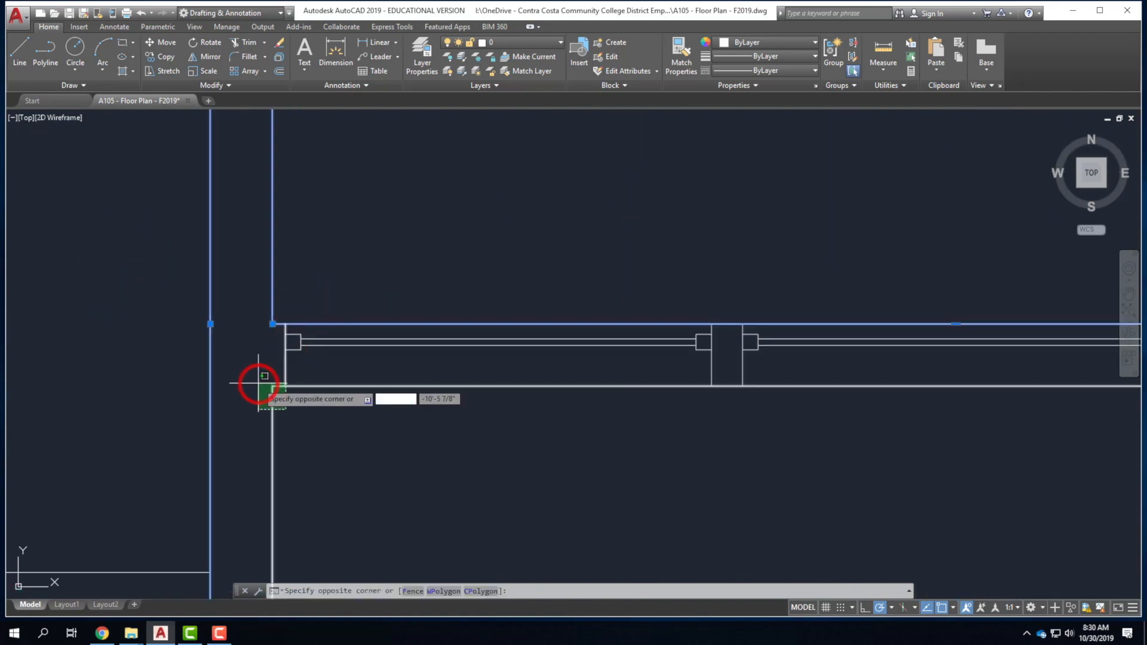
left_click(430, 313)
scroll(465, 409, "down", 4)
scroll(604, 307, "down", 3)
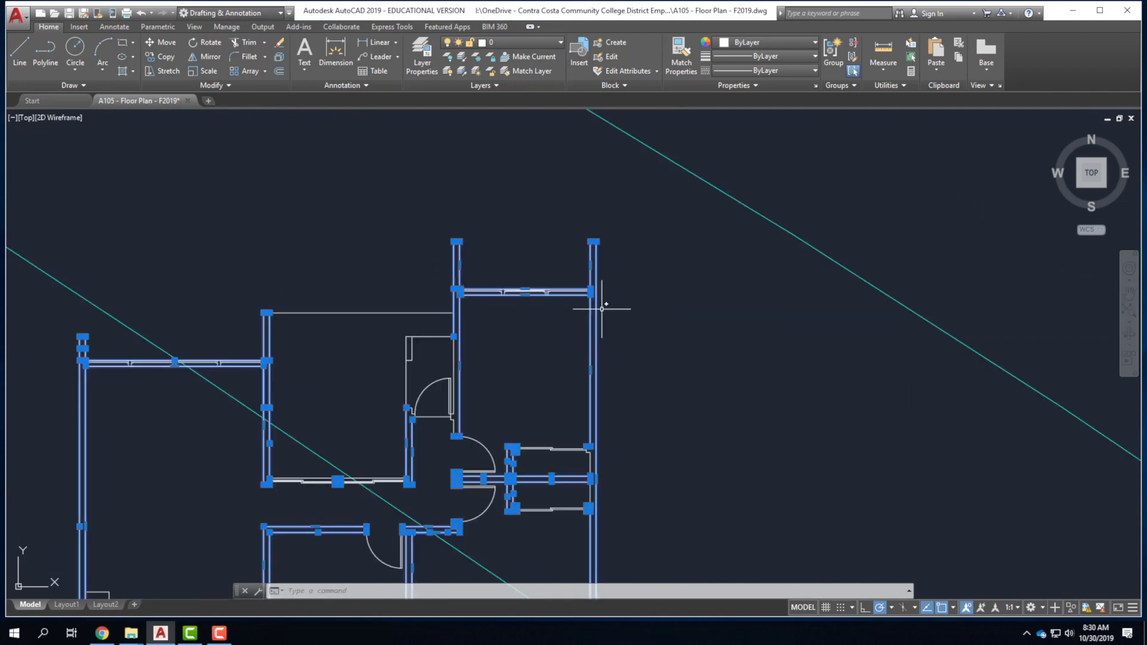
scroll(594, 305, "up", 3)
scroll(579, 251, "up", 2)
left_click(583, 246)
left_click(550, 187)
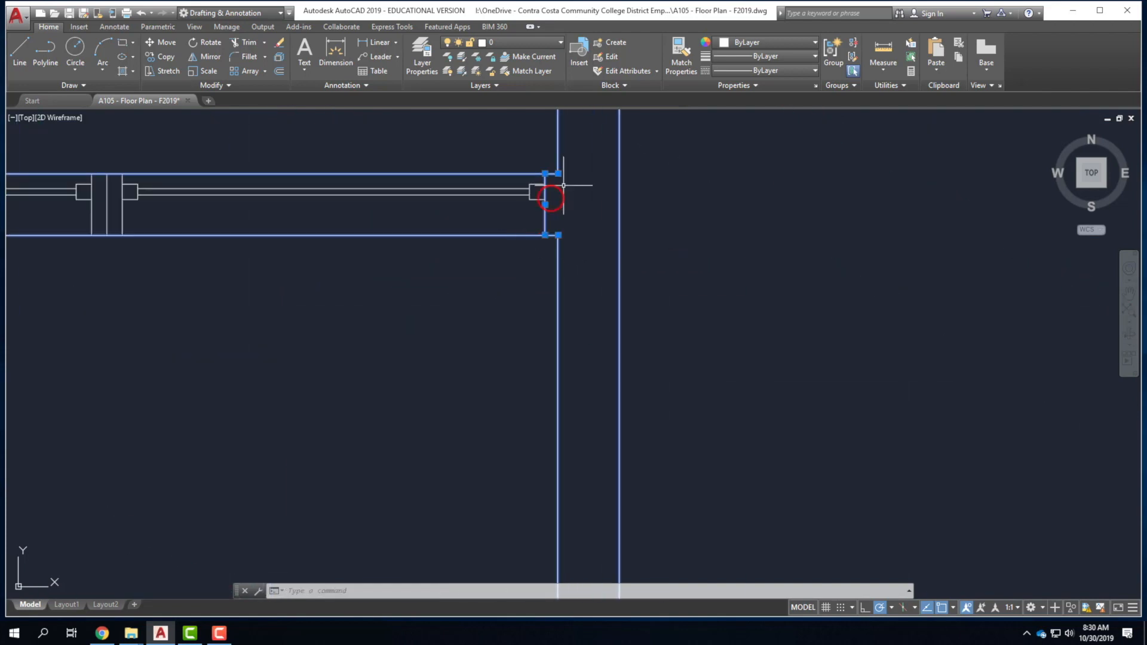
scroll(591, 155, "down", 3)
scroll(511, 402, "down", 5)
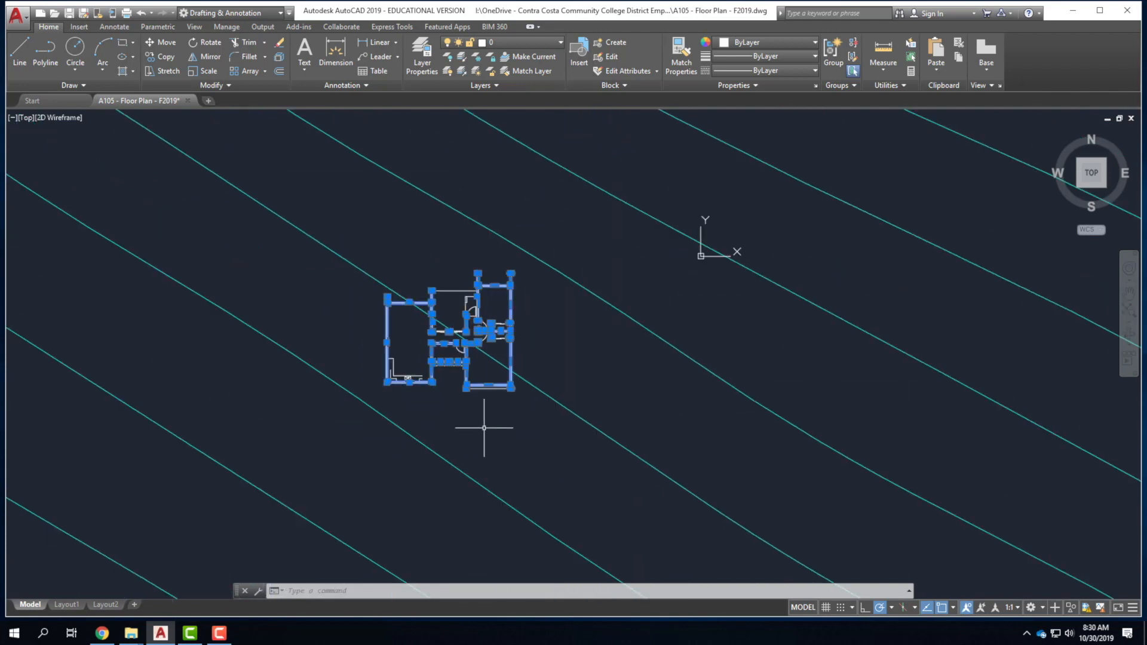
scroll(486, 423, "up", 8)
scroll(443, 377, "down", 4)
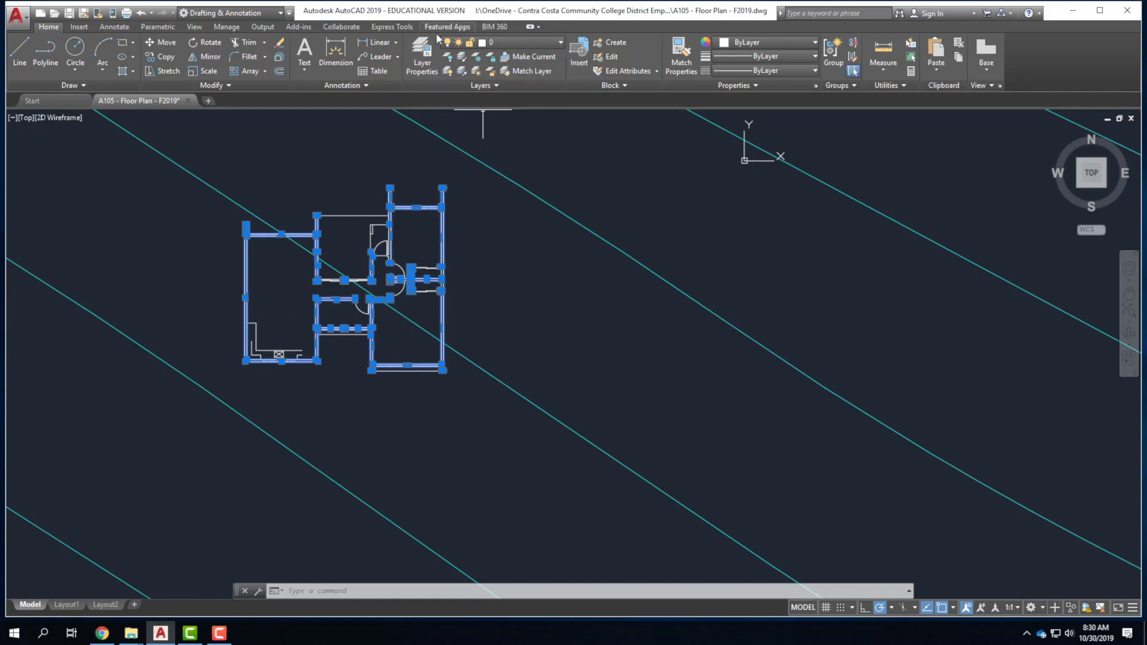
left_click(557, 42)
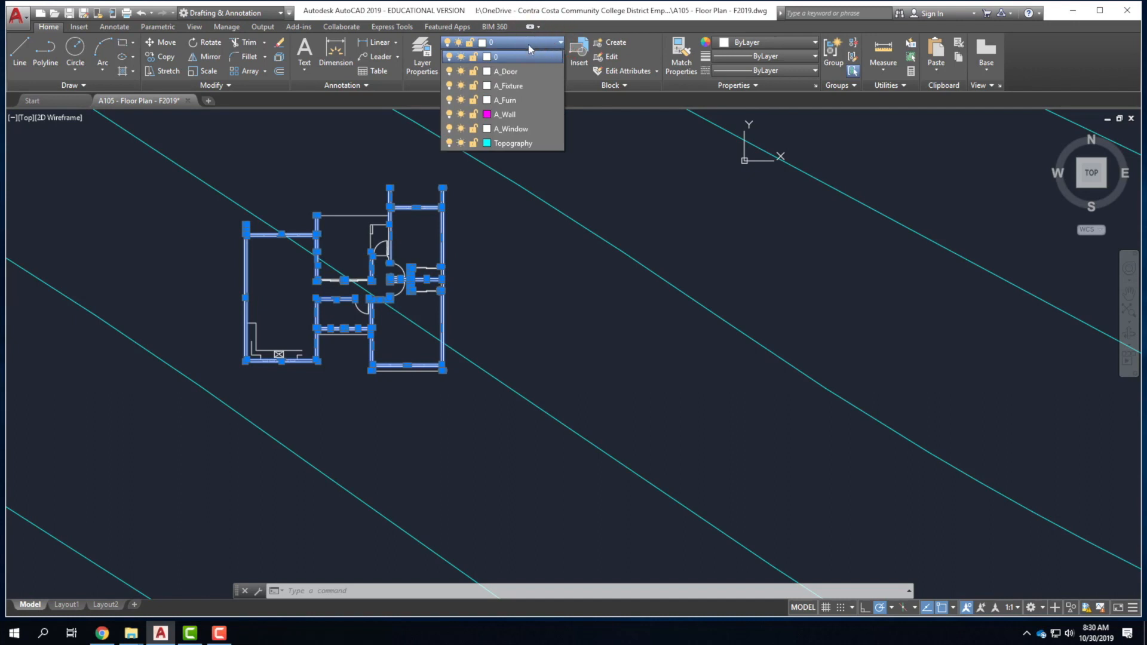
Place the selected wall lines on the A_Wall layer and clear the selection.
left_click(509, 115)
scroll(395, 343, "up", 2)
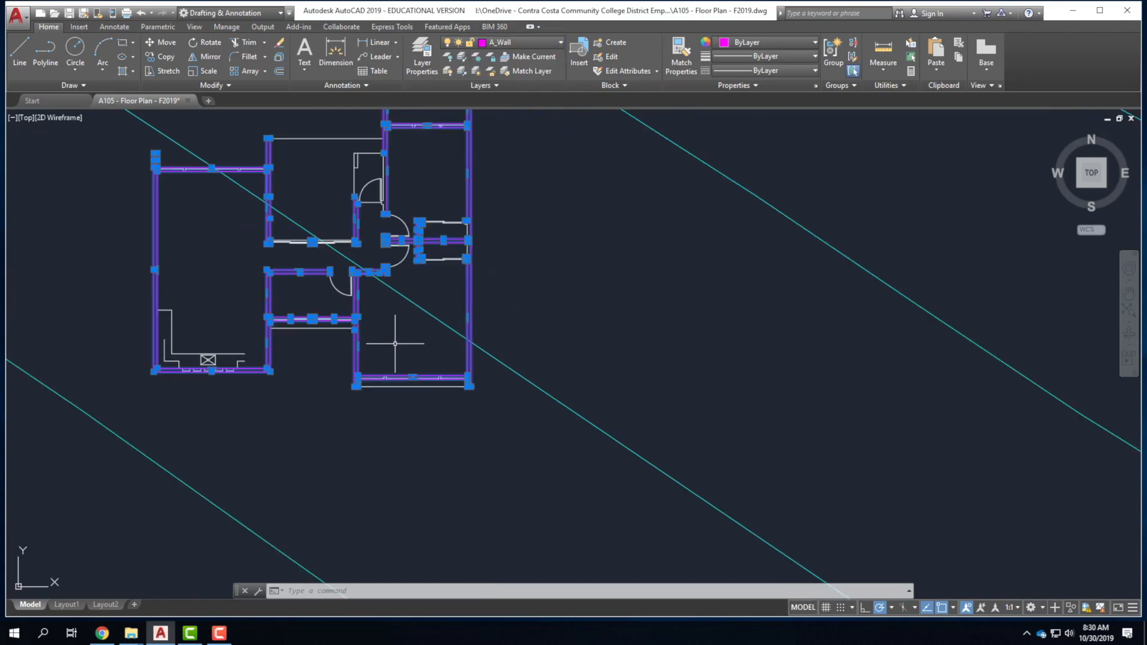
key("Escape")
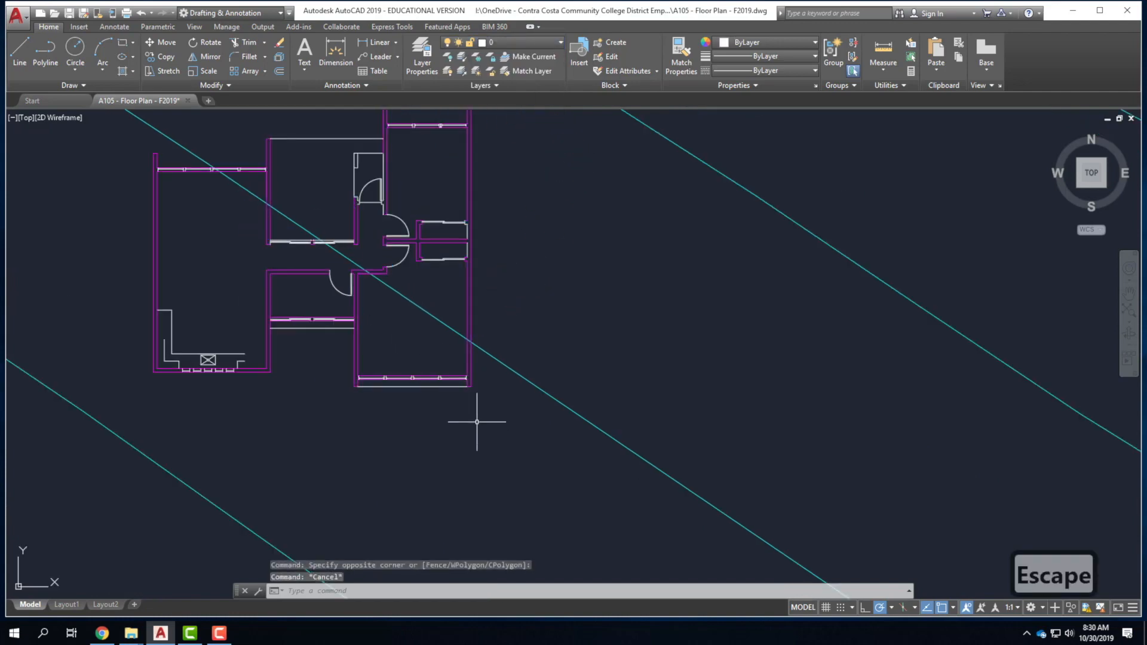
scroll(370, 208, "up", 6)
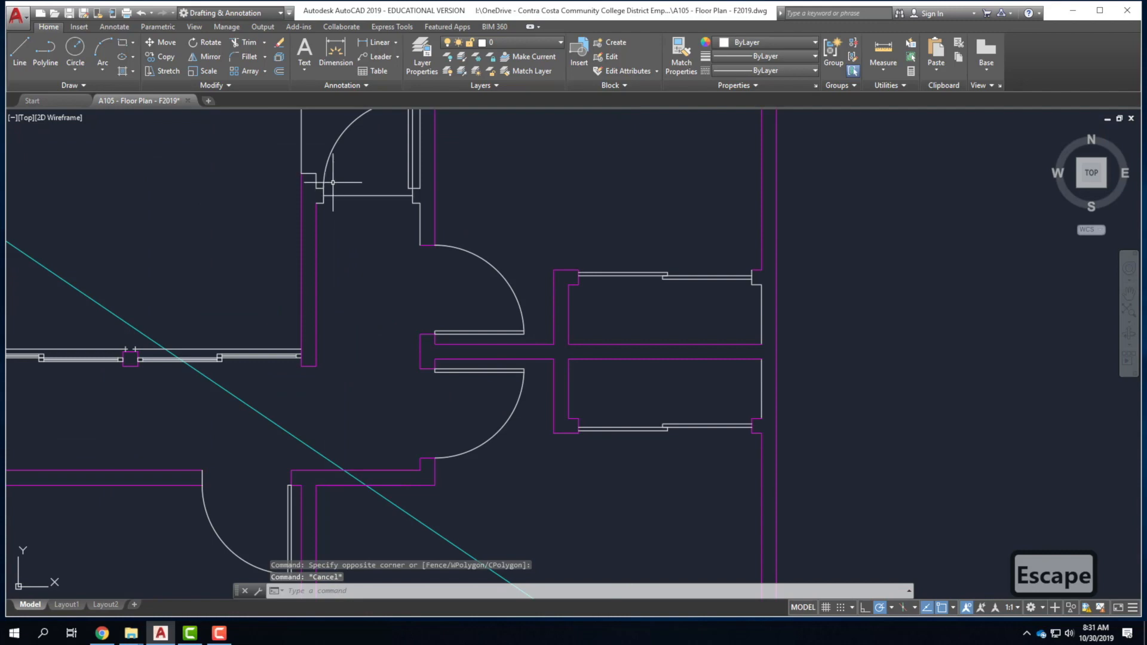
scroll(440, 182, "down", 5)
scroll(442, 161, "up", 5)
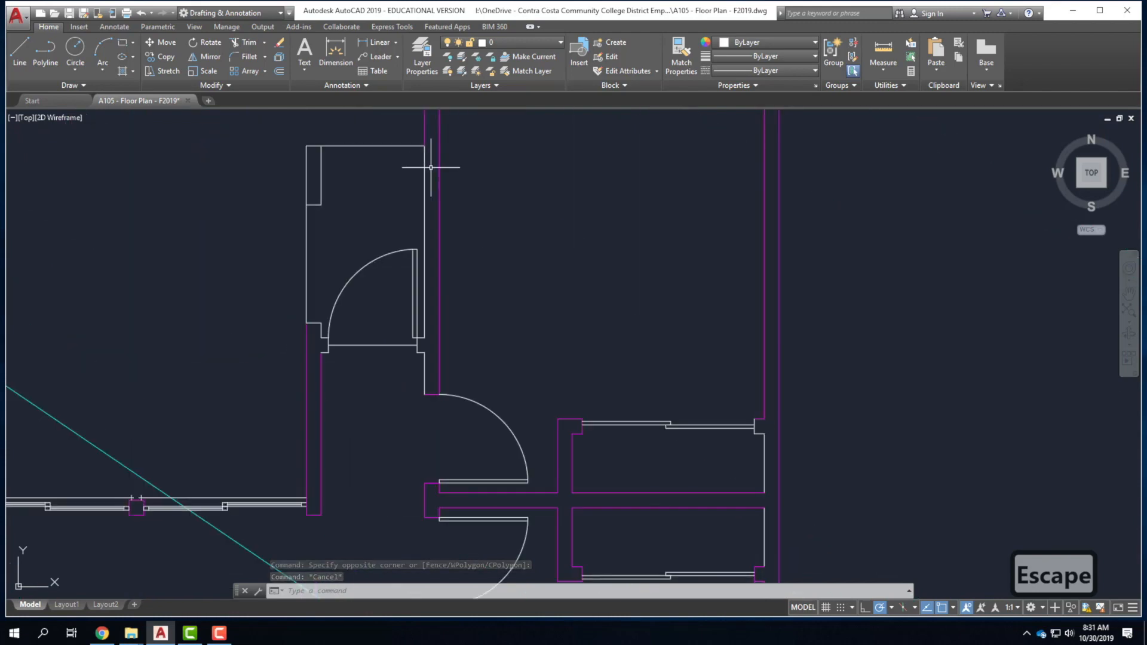
Select the door-side wall line, the small jamb rectangle and the left door-jamb polyline.
left_click(430, 167)
left_click(331, 165)
left_click(301, 140)
left_click(336, 227)
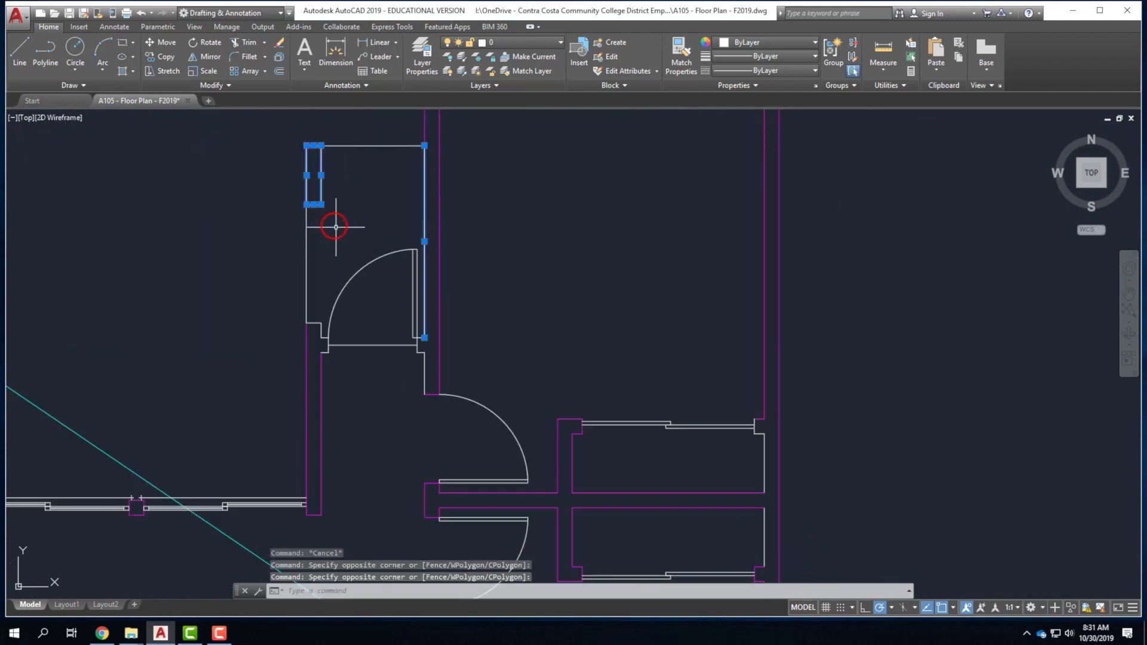
scroll(308, 333, "up", 5)
left_click(385, 418)
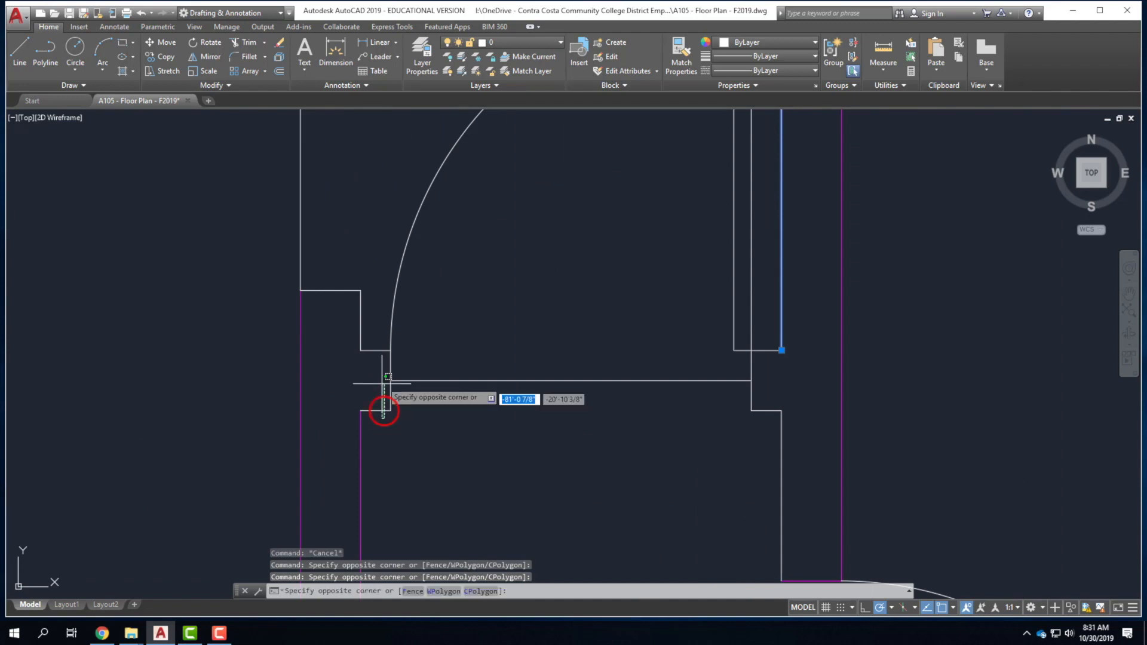
left_click(385, 336)
Add the left jamb segment, the right door-jamb polyline and the short segment below it.
left_click(382, 338)
left_click(416, 444)
left_click(763, 362)
left_click(745, 361)
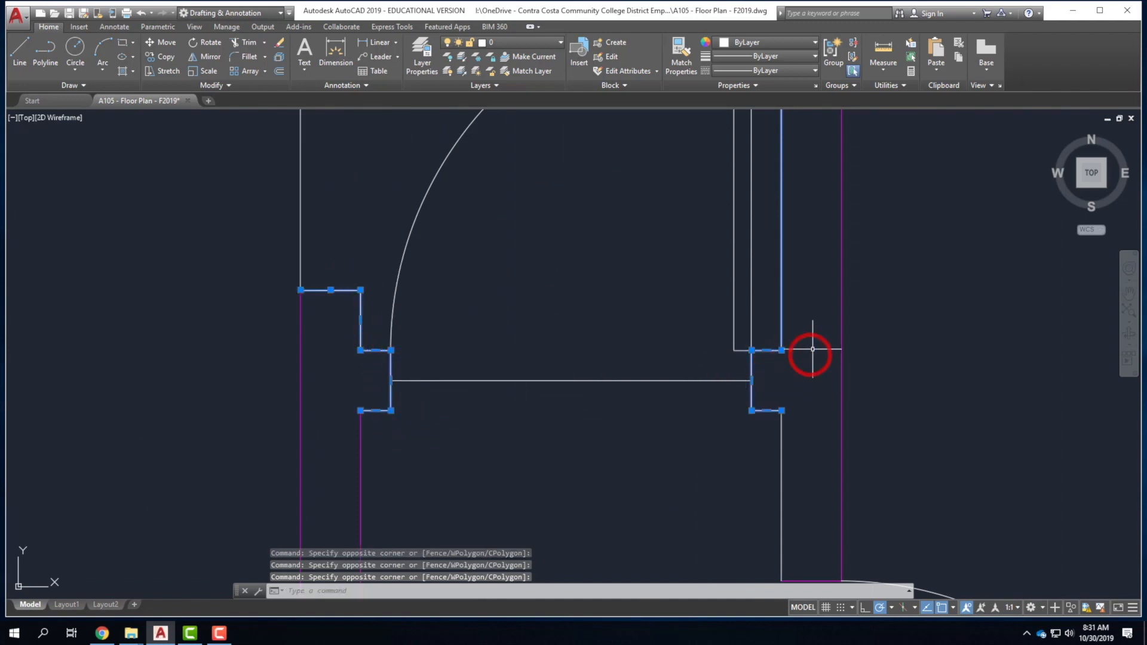
scroll(744, 388, "down", 6)
left_click(754, 420)
left_click(743, 397)
Put the selected door-jamb pieces on A_Wall and clear the selection.
left_click(530, 44)
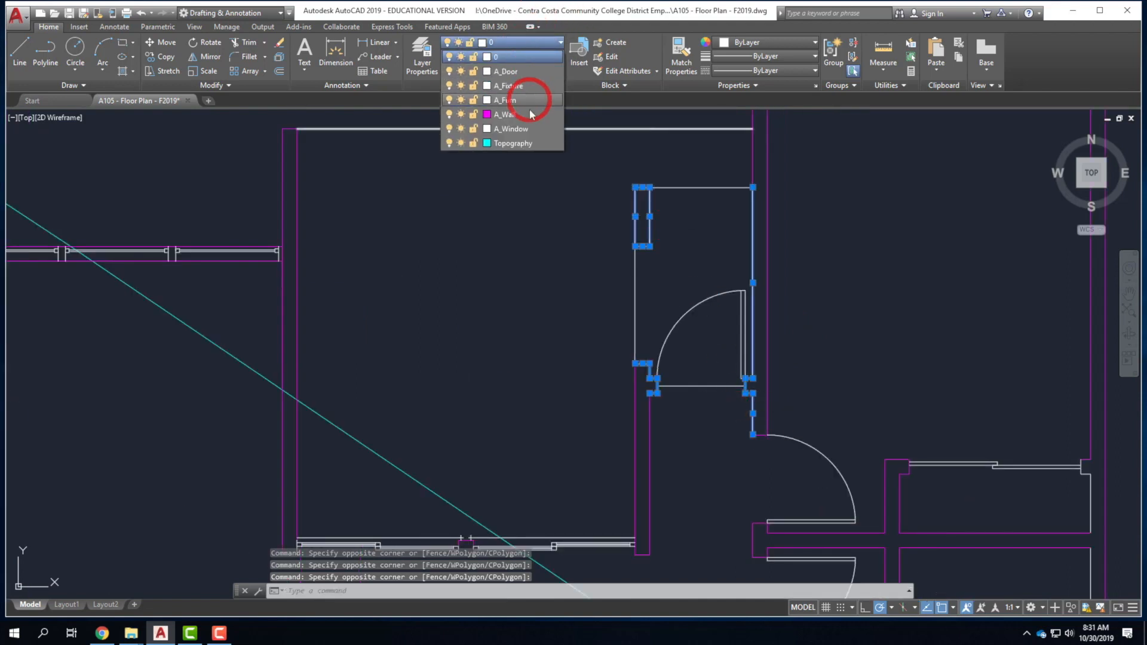
left_click(525, 110)
key("Escape")
scroll(456, 283, "down", 6)
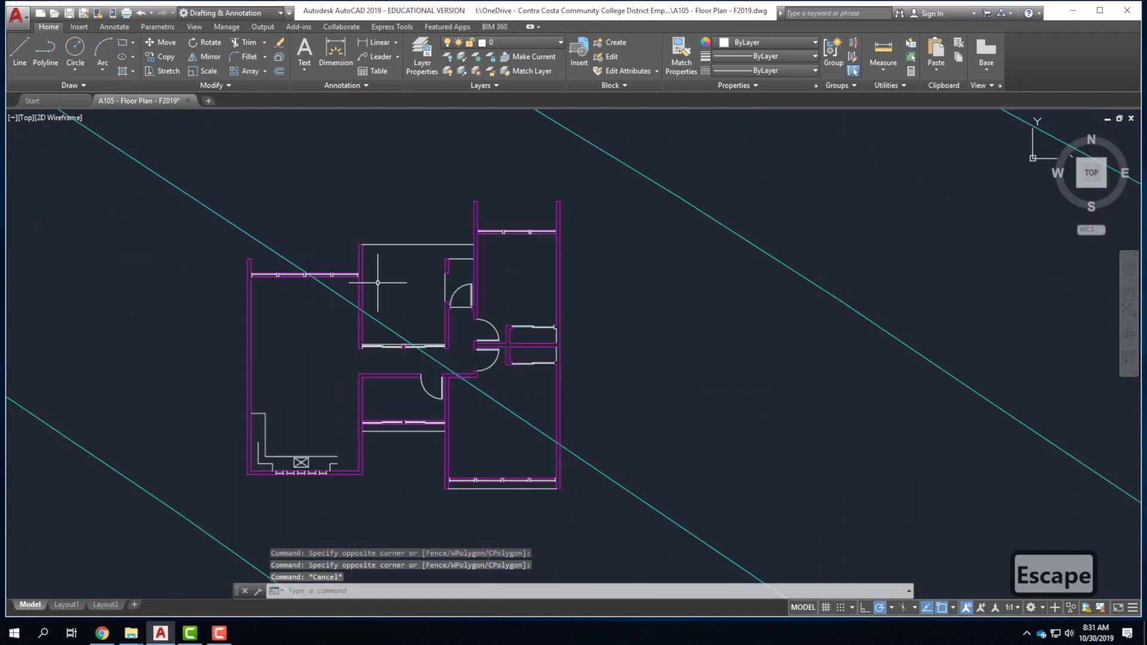
left_click(525, 43)
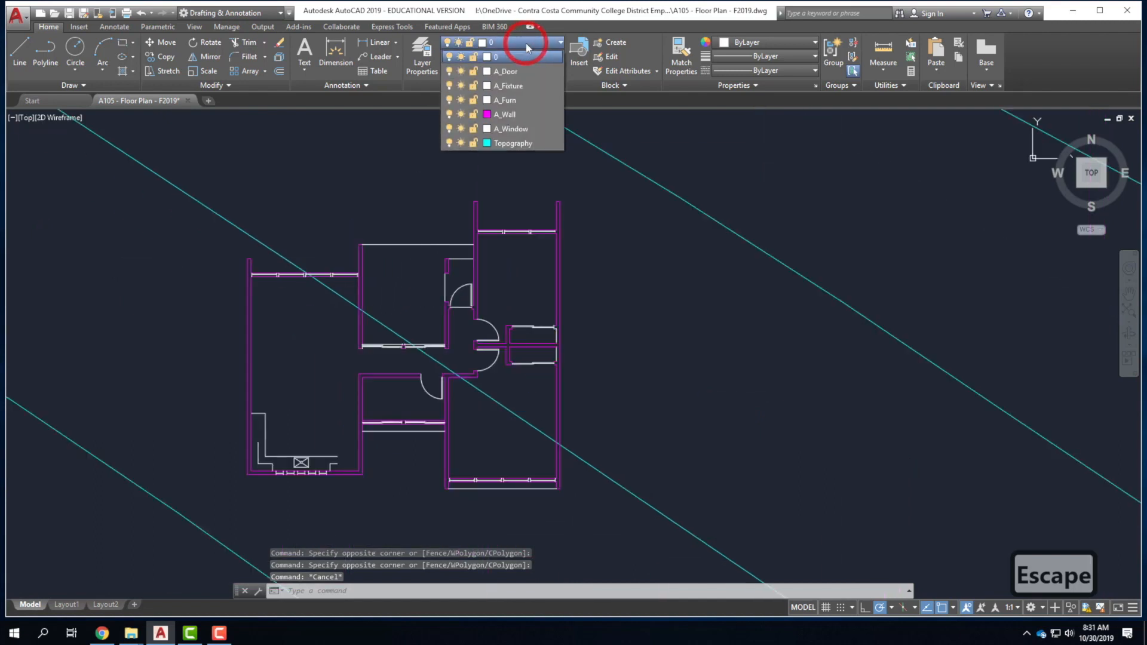
left_click(462, 113)
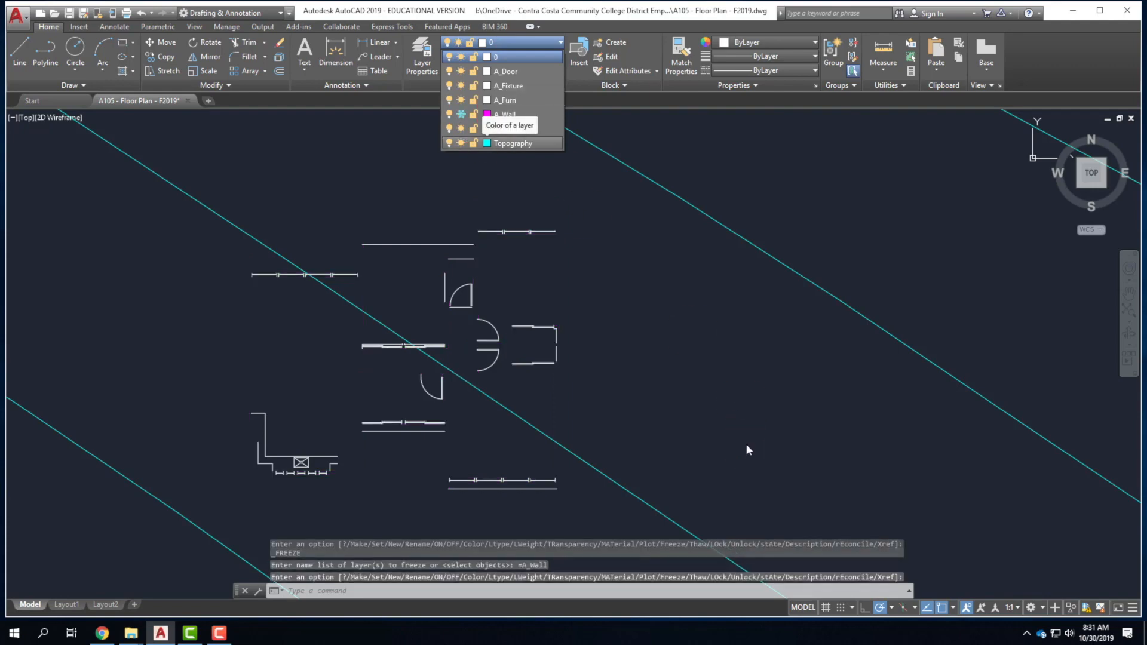
left_click(628, 363)
scroll(541, 261, "up", 5)
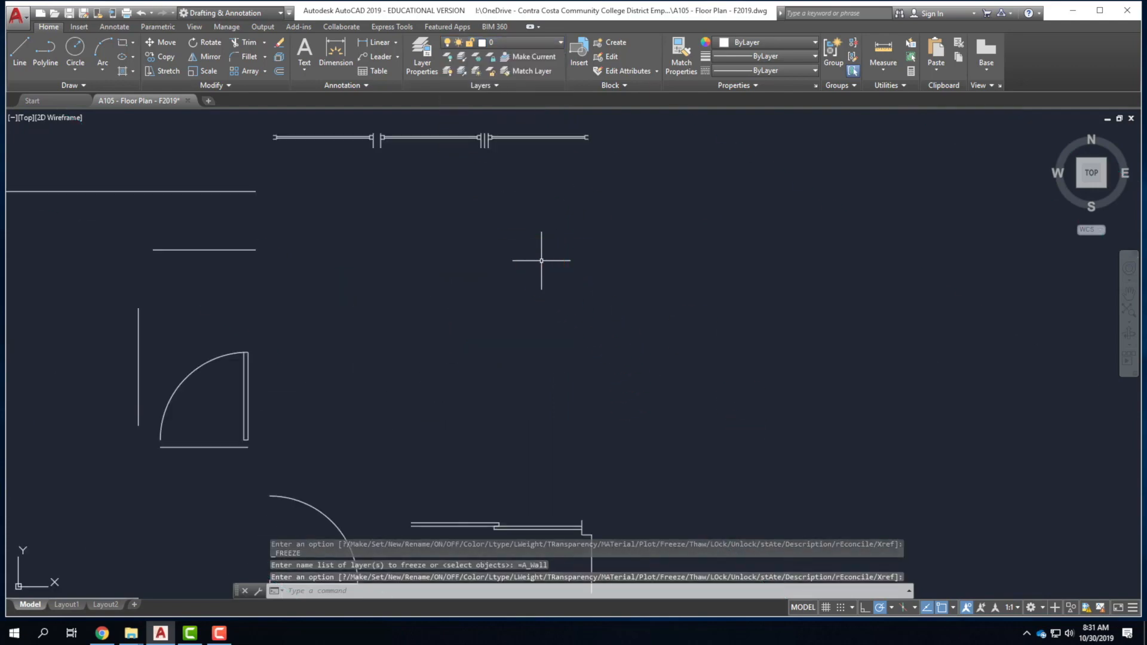
scroll(622, 241, "down", 4)
scroll(197, 291, "up", 3)
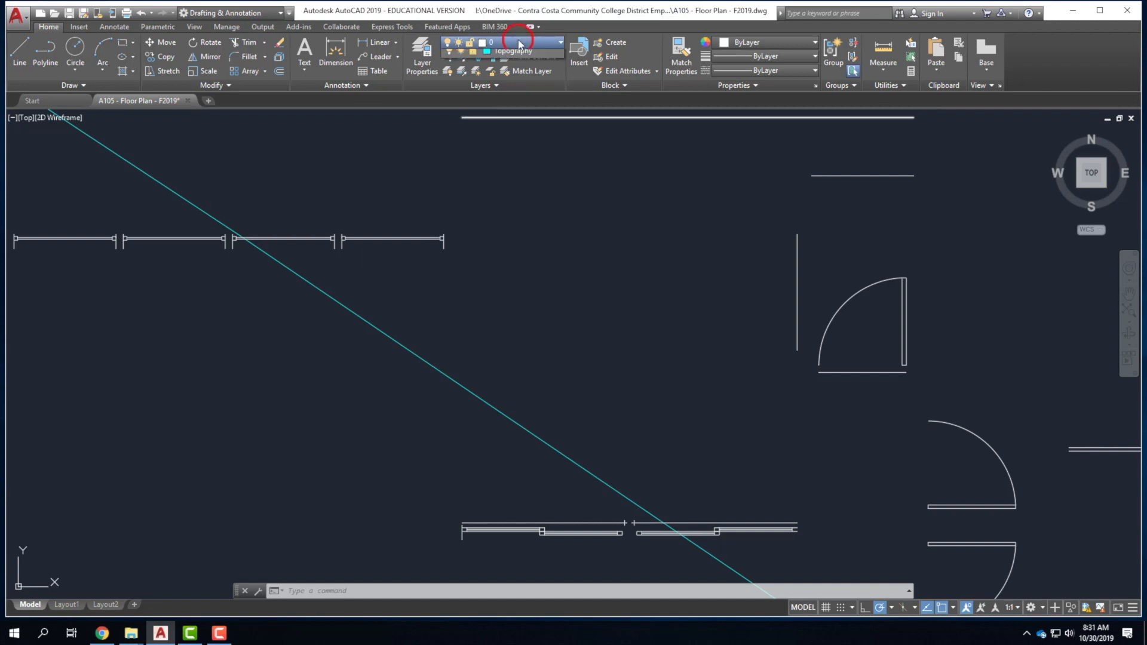
left_click(462, 114)
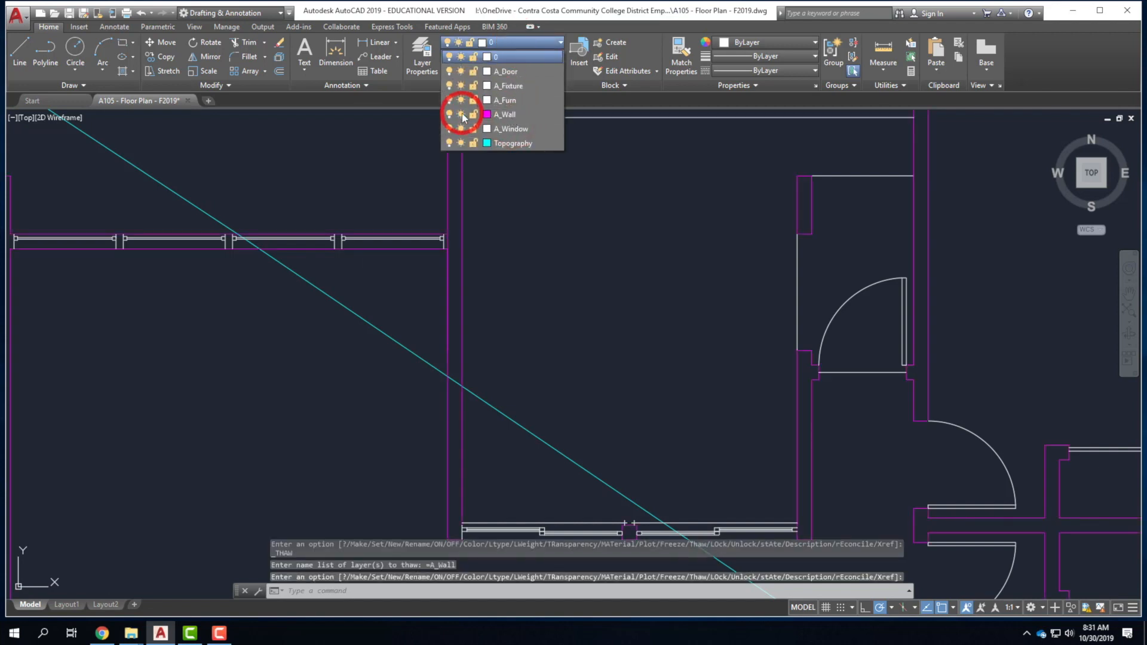
scroll(551, 242, "down", 3)
left_click(381, 274)
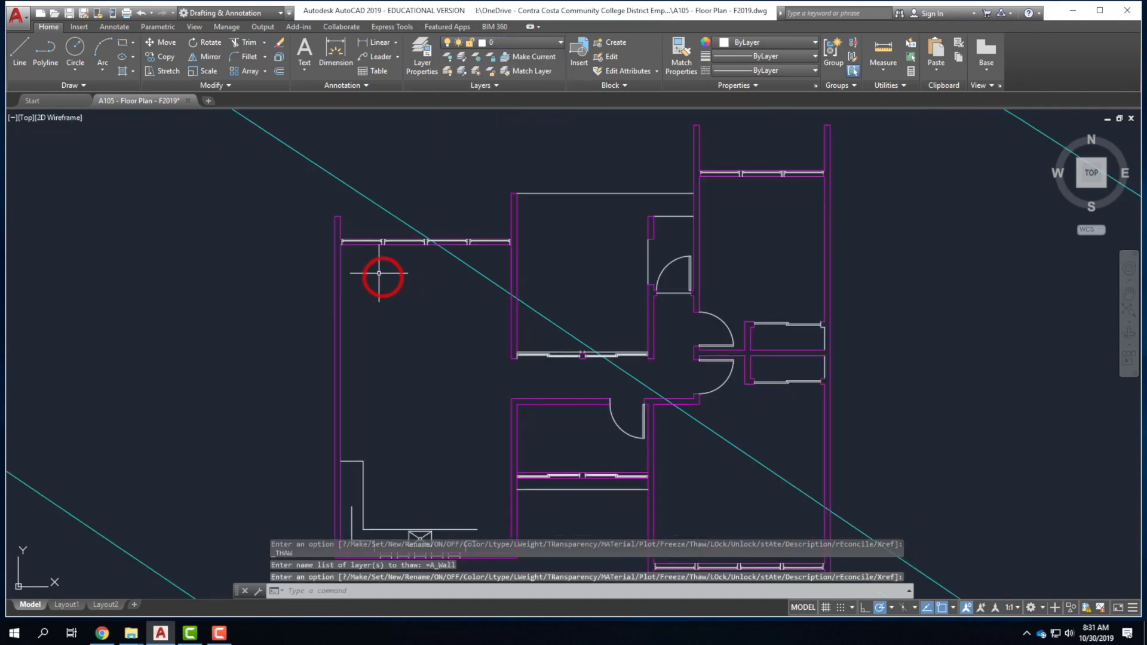
scroll(380, 263, "up", 4)
scroll(284, 262, "down", 2)
scroll(284, 262, "up", 3)
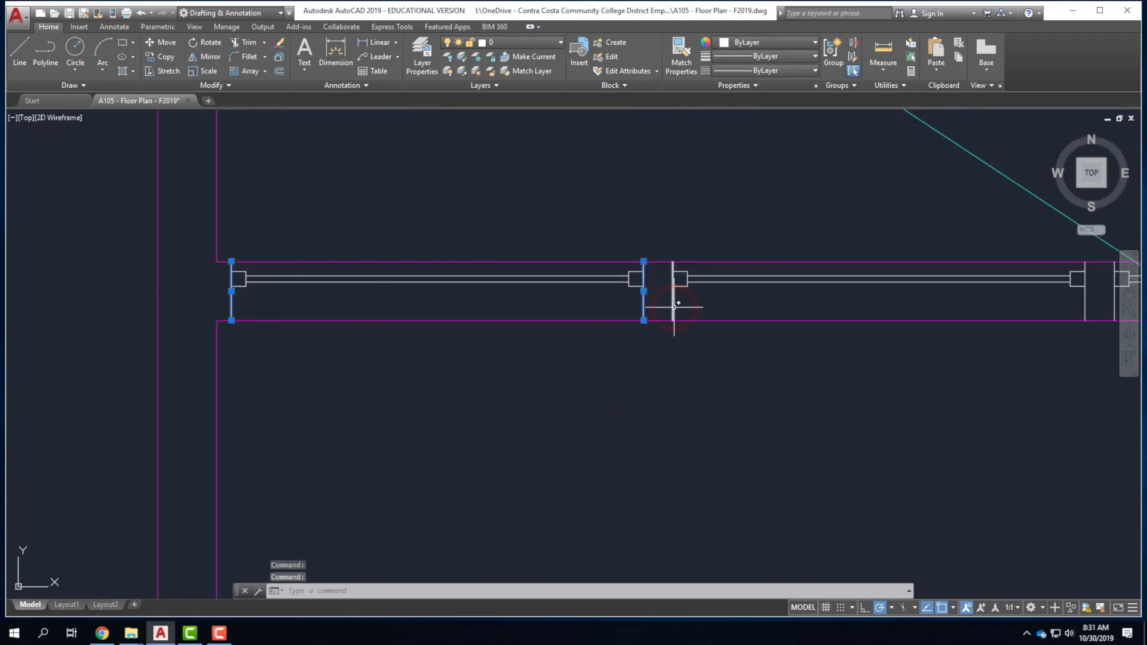
Crossing-select the jamb and wall lines at the junction and along the top-right window wall.
scroll(418, 323, "down", 3)
scroll(526, 325, "up", 3)
left_click(558, 346)
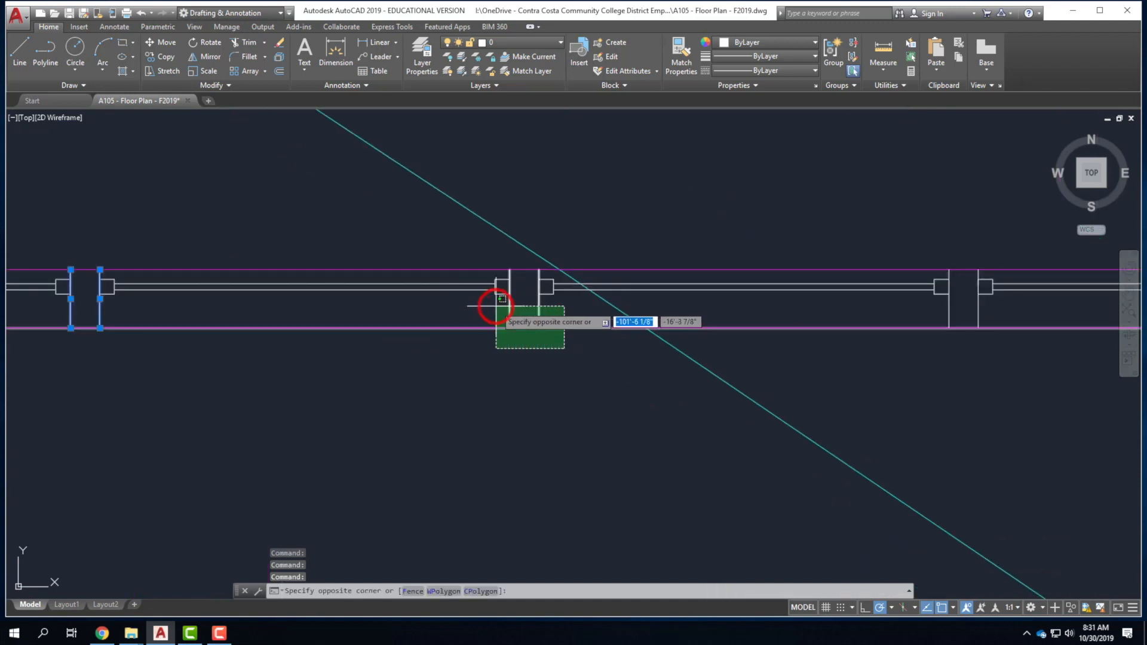
scroll(359, 315, "down", 2)
scroll(628, 318, "up", 2)
left_click(590, 344)
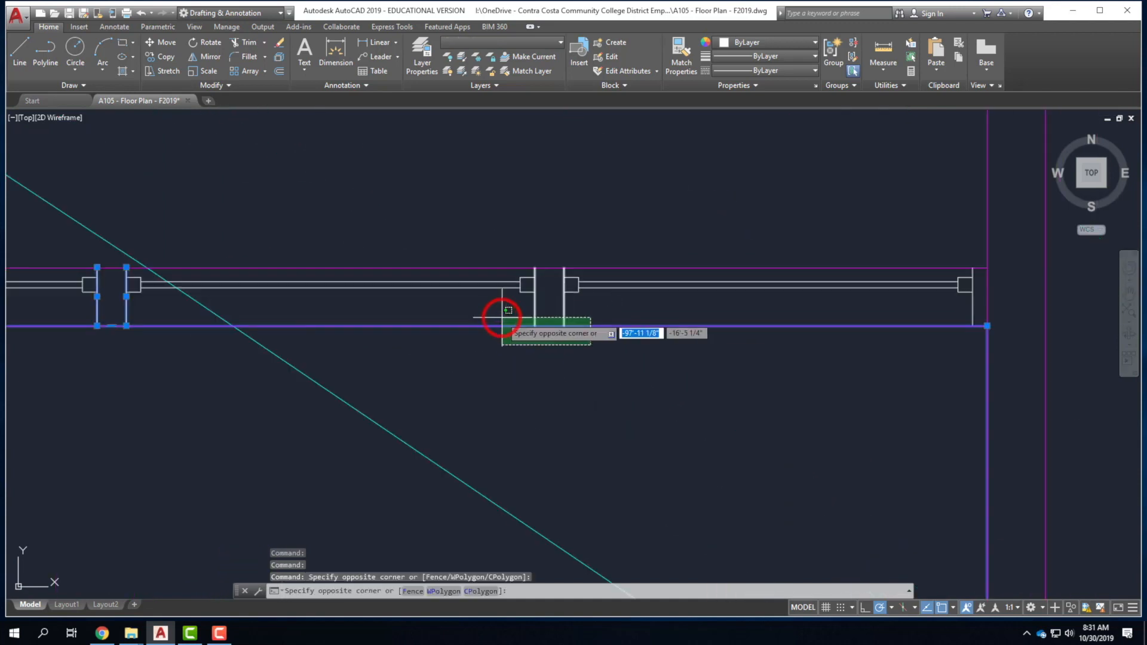
left_click(501, 316)
left_click(960, 319)
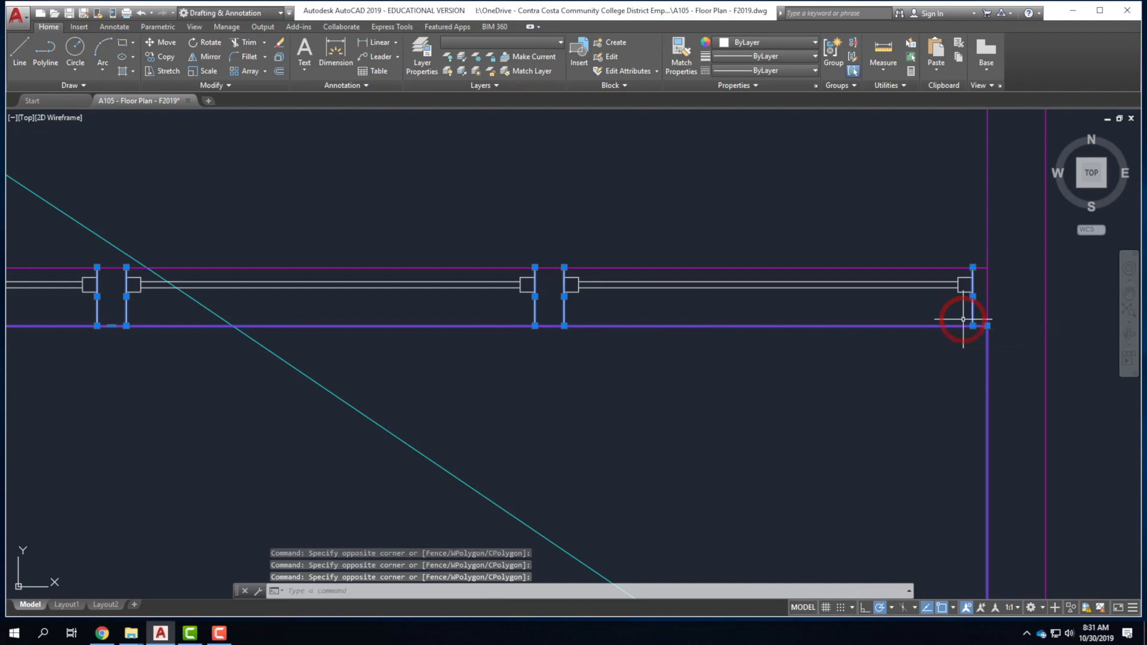
scroll(625, 256, "down", 5)
scroll(865, 233, "up", 8)
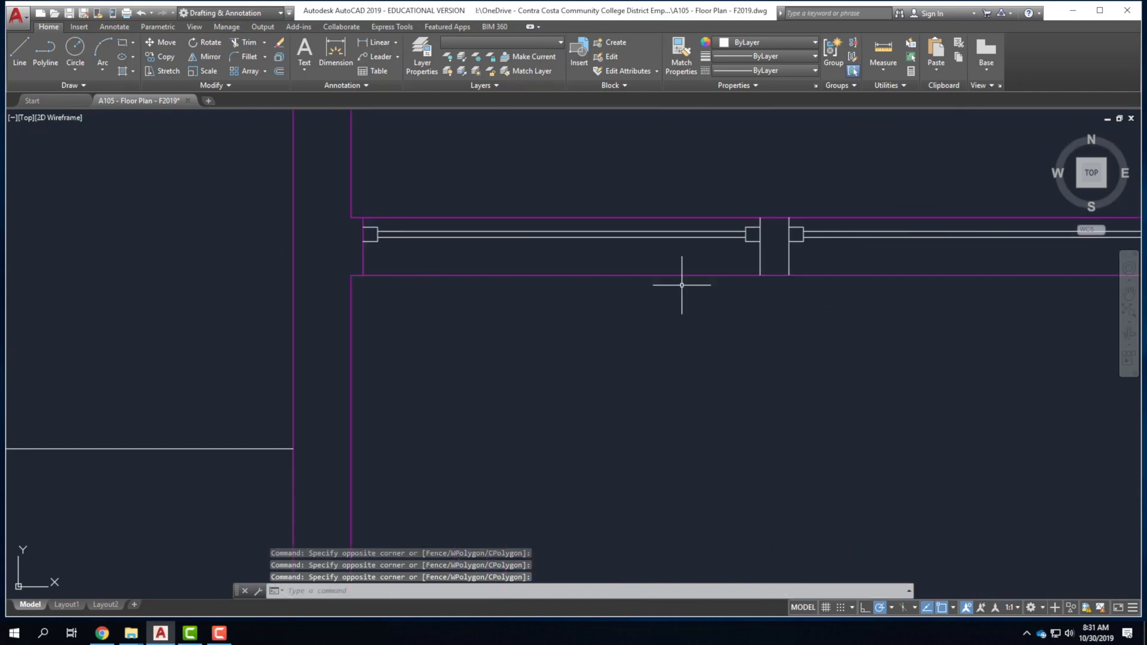
left_click(800, 287)
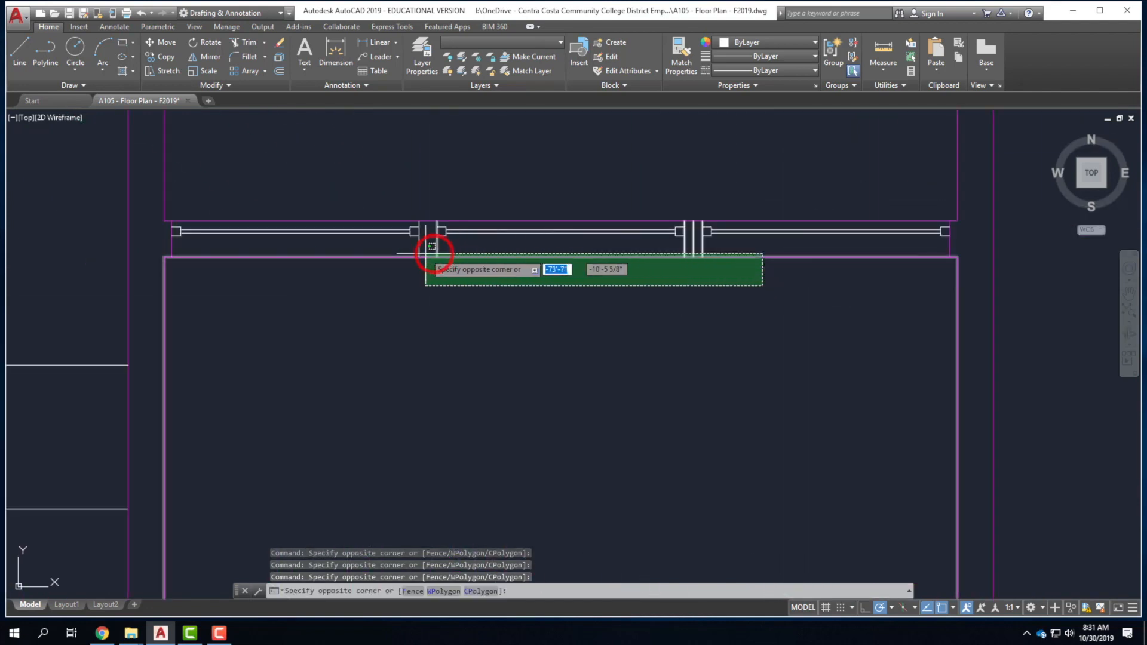
left_click(398, 243)
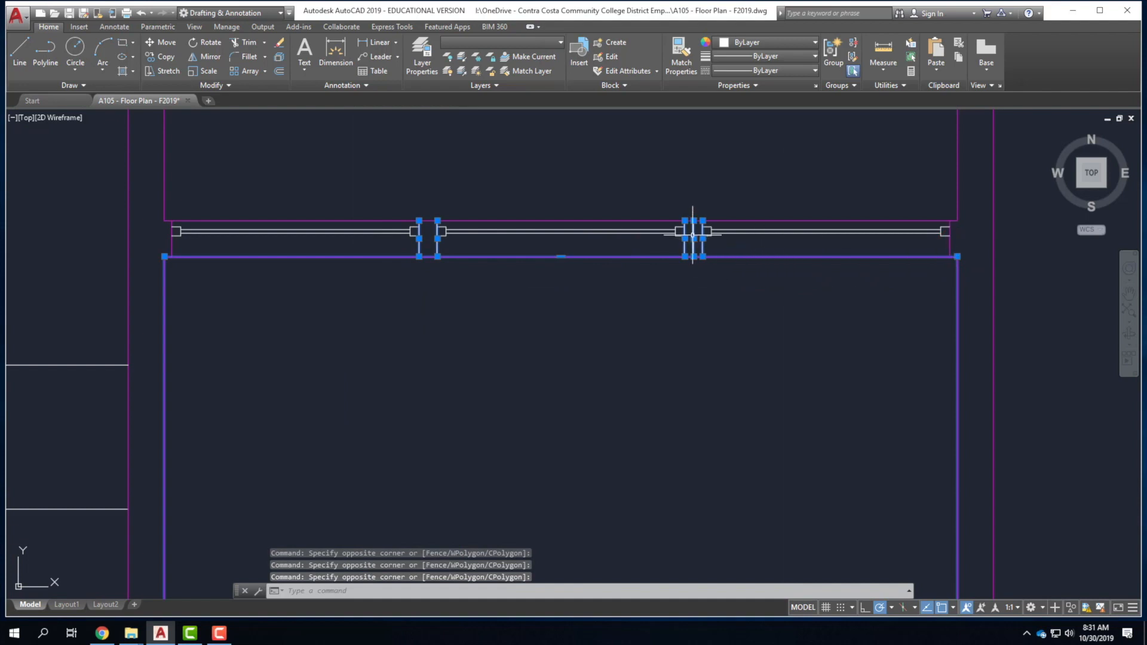
scroll(694, 239, "down", 6)
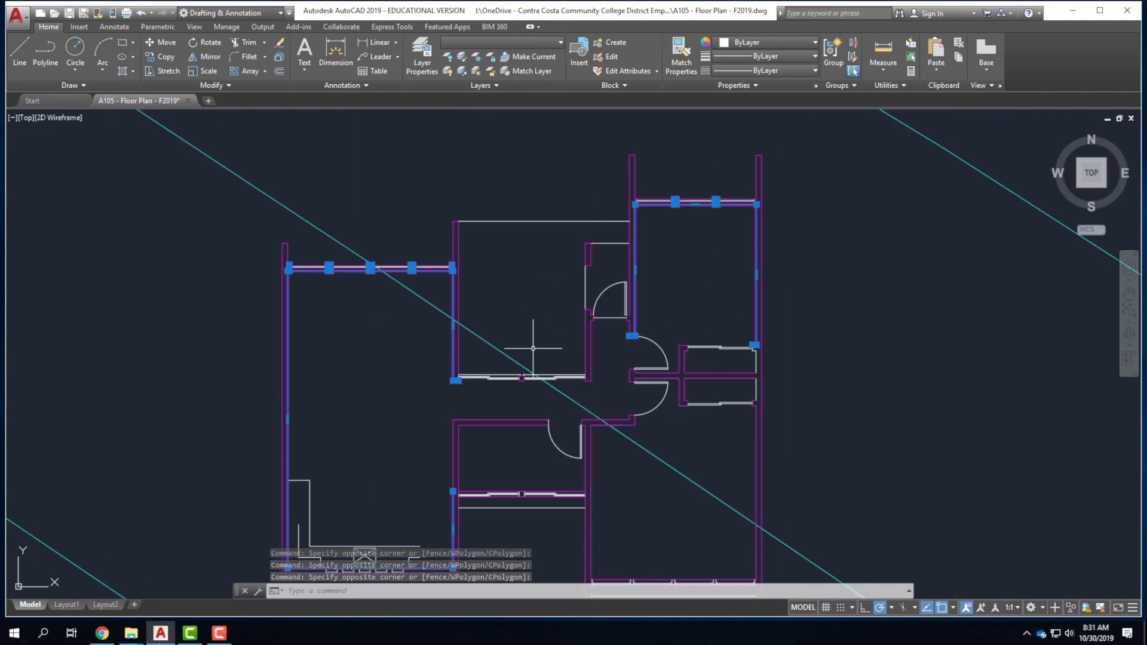
scroll(515, 377, "up", 4)
scroll(384, 264, "down", 2)
scroll(415, 338, "up", 5)
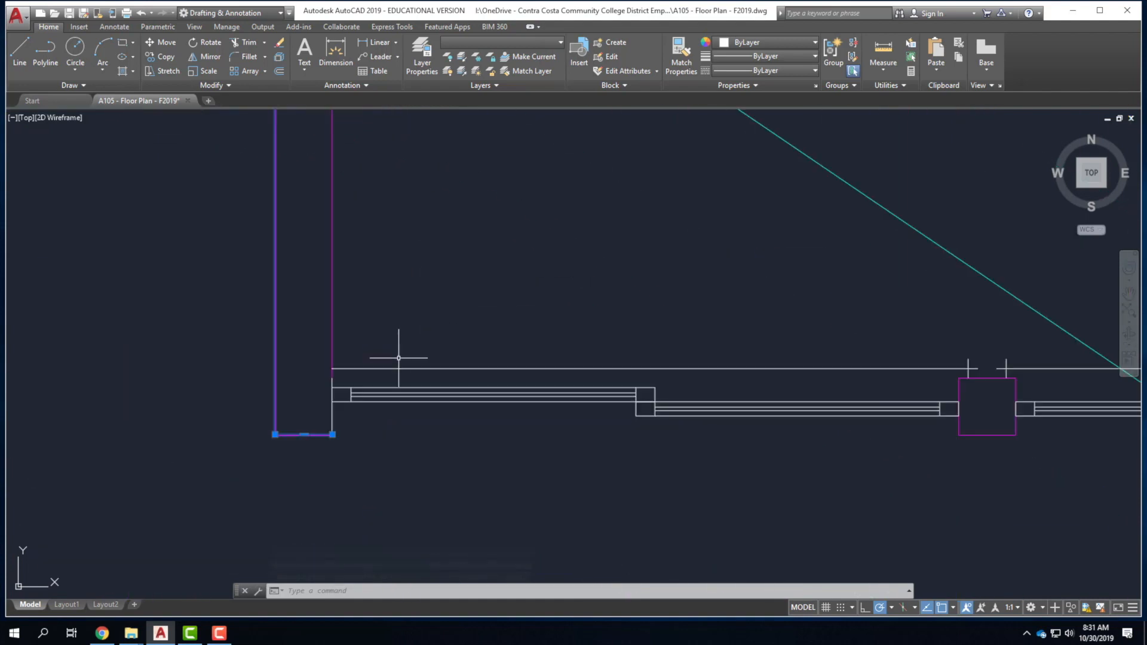
Add the short wall segment and the lower and left-room window walls to the selection.
left_click(355, 438)
left_click(323, 418)
scroll(355, 200, "down", 10)
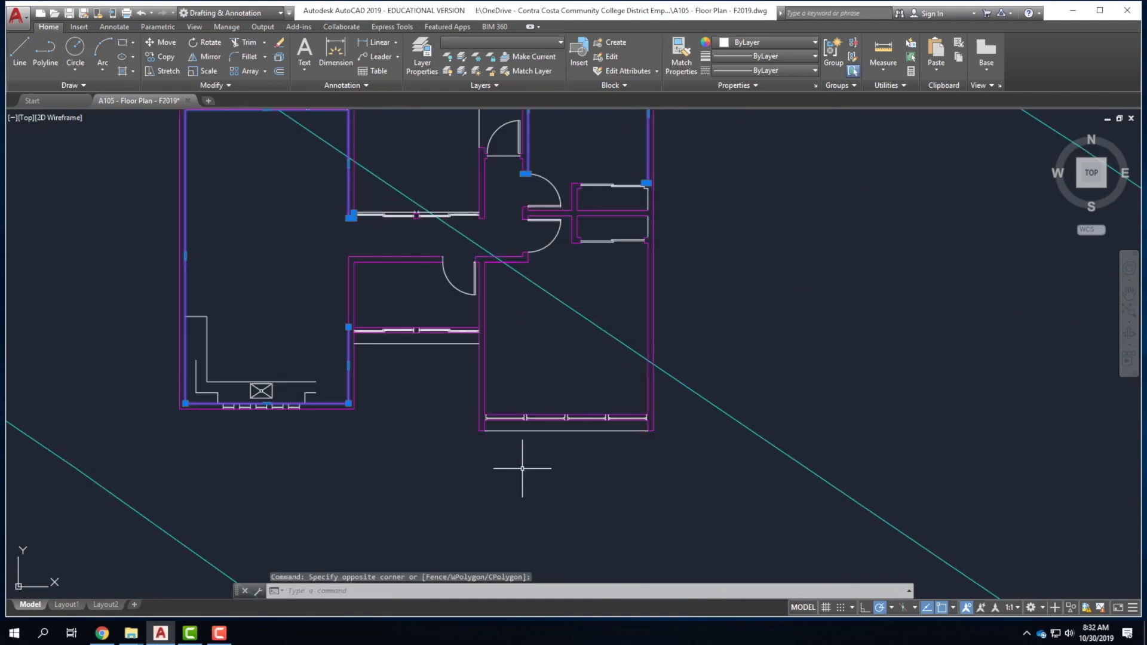
scroll(432, 347, "up", 8)
left_click(375, 308)
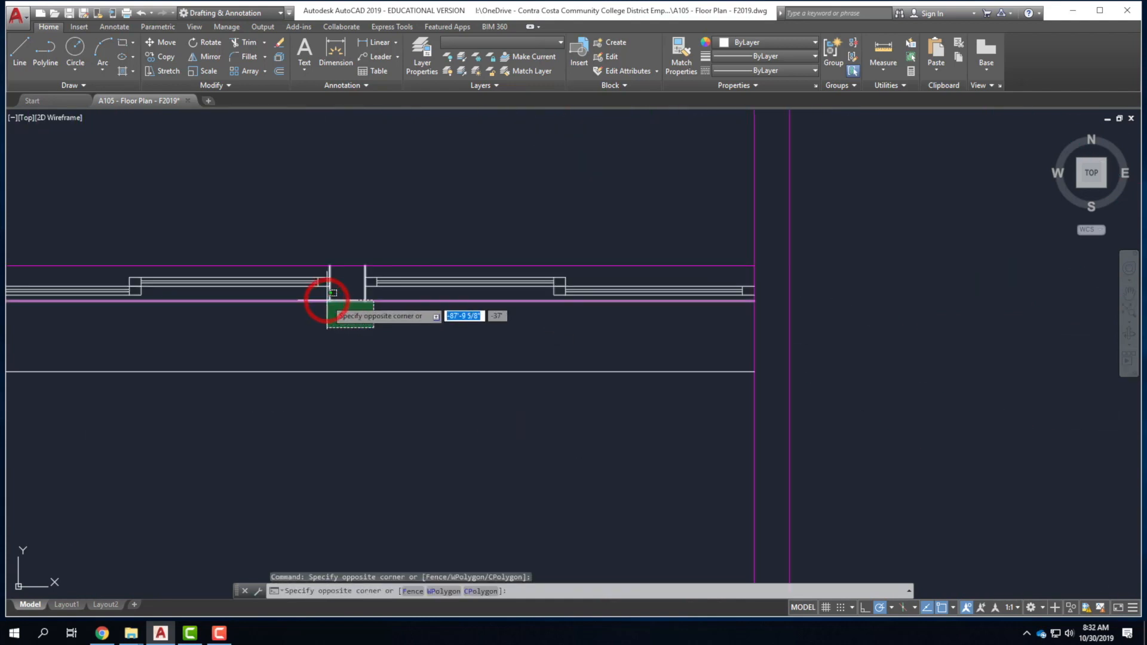
left_click(328, 297)
scroll(411, 219, "down", 6)
scroll(634, 400, "up", 6)
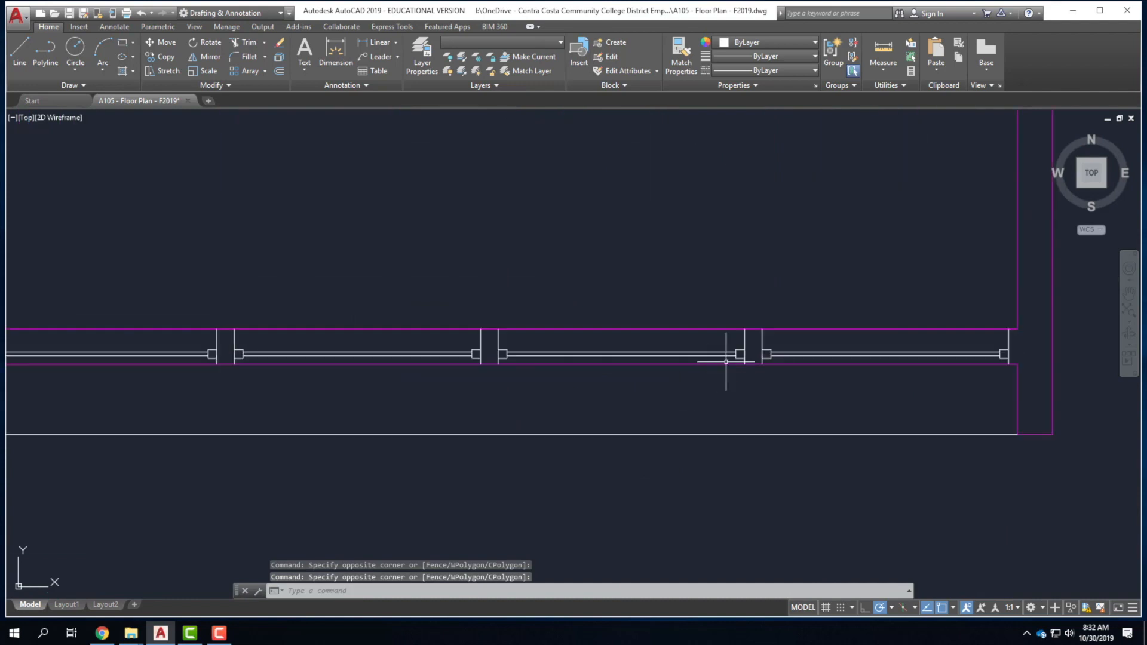
left_click(813, 340)
left_click(167, 245)
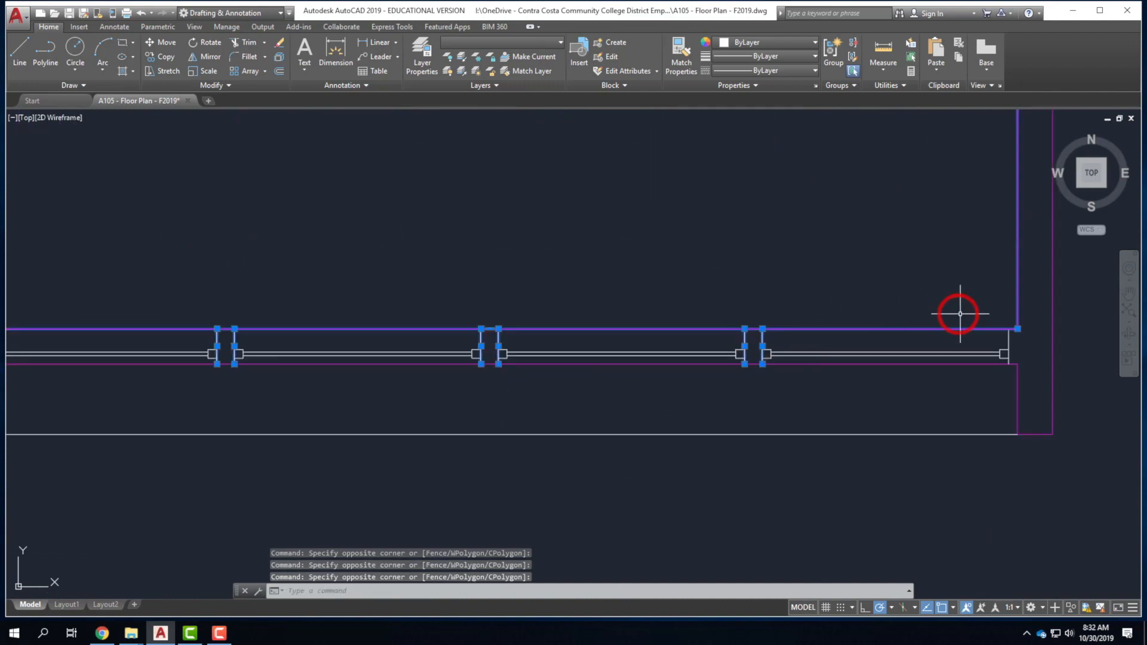
scroll(1029, 324, "down", 4)
scroll(651, 323, "up", 6)
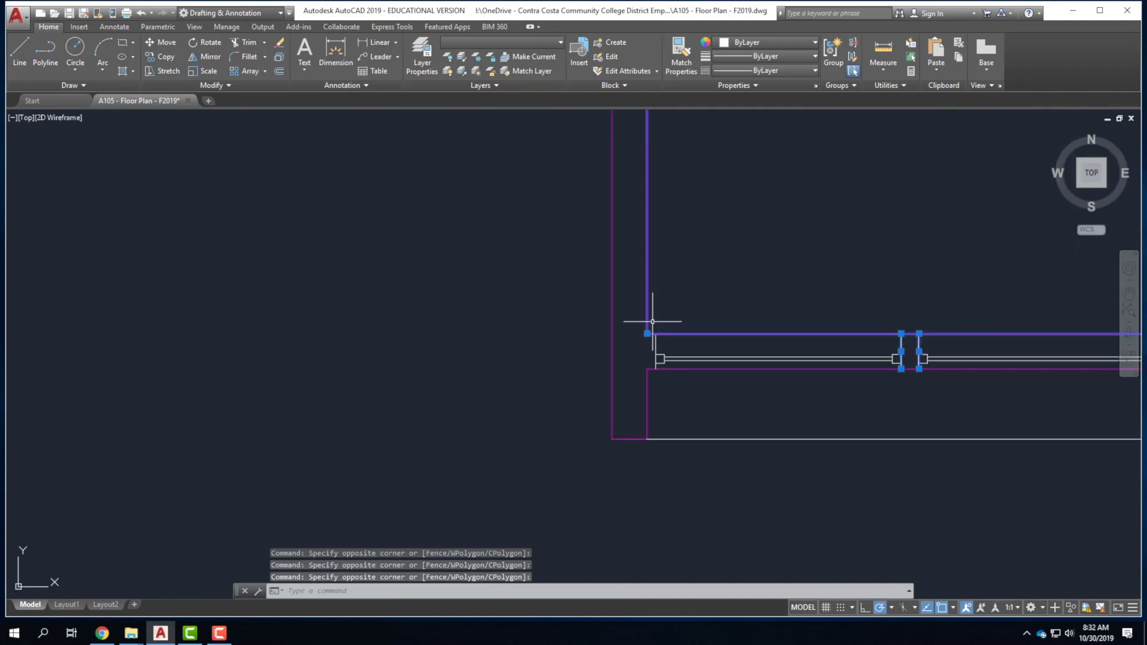
scroll(714, 226, "down", 6)
scroll(713, 225, "down", 4)
scroll(538, 307, "up", 6)
left_click(844, 282)
left_click(558, 277)
scroll(460, 457, "down", 5)
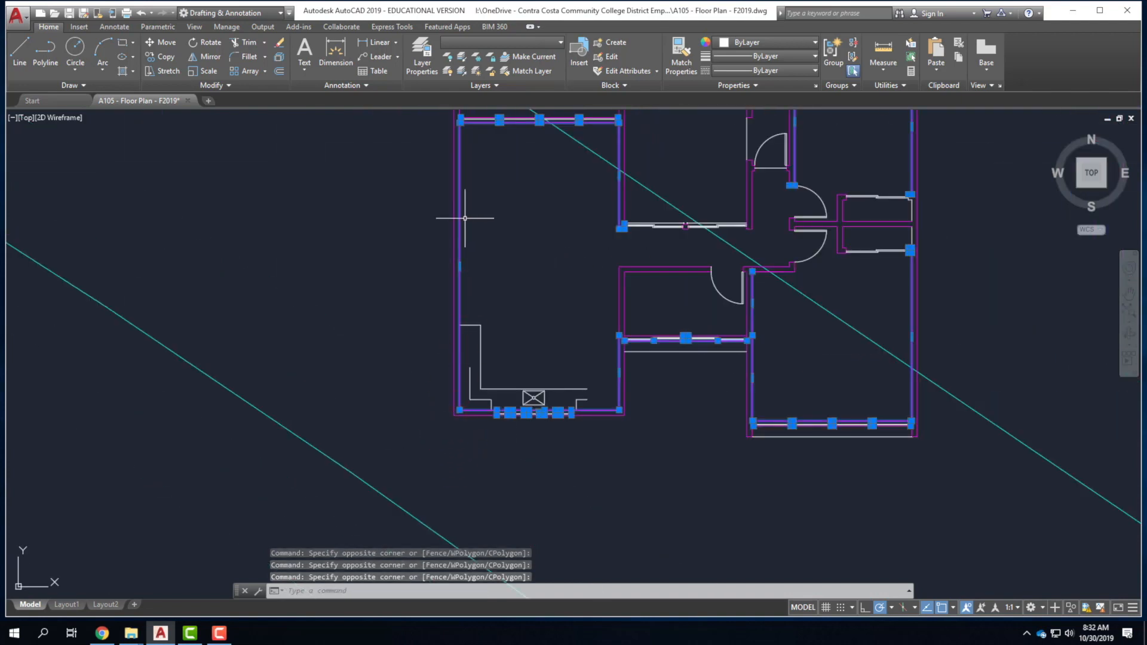
scroll(464, 218, "down", 4)
scroll(429, 271, "up", 8)
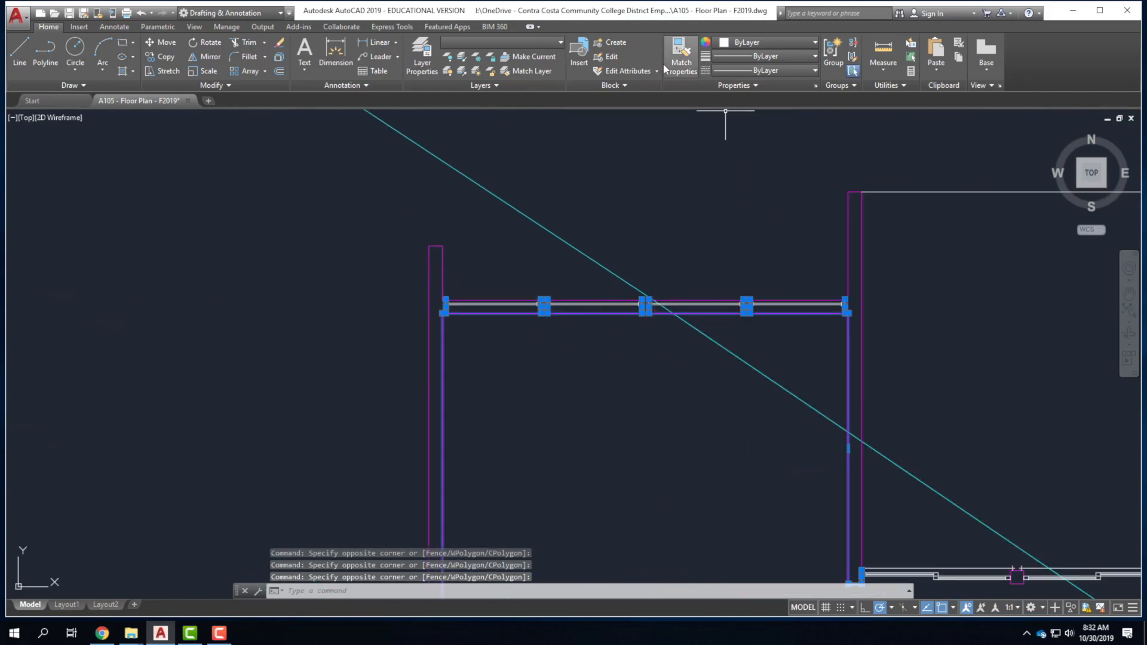
left_click(492, 43)
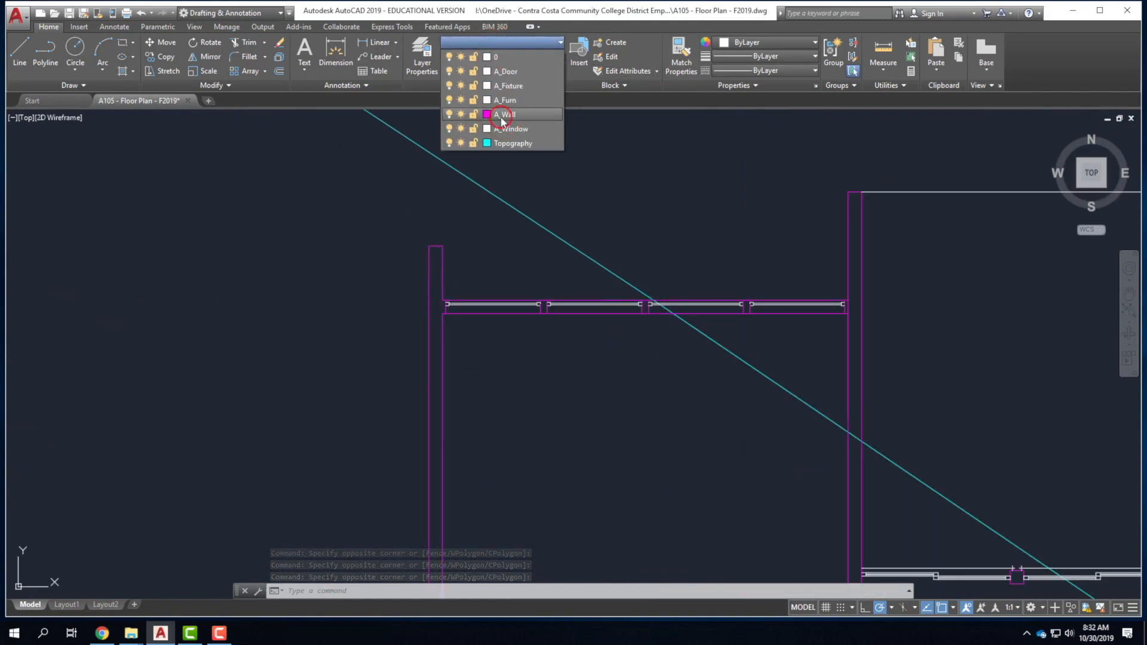
Put the selected wall lines and jambs on the A_Wall layer and clear the selection.
left_click(497, 114)
left_click(550, 299)
key("Escape")
scroll(343, 313, "down", 3)
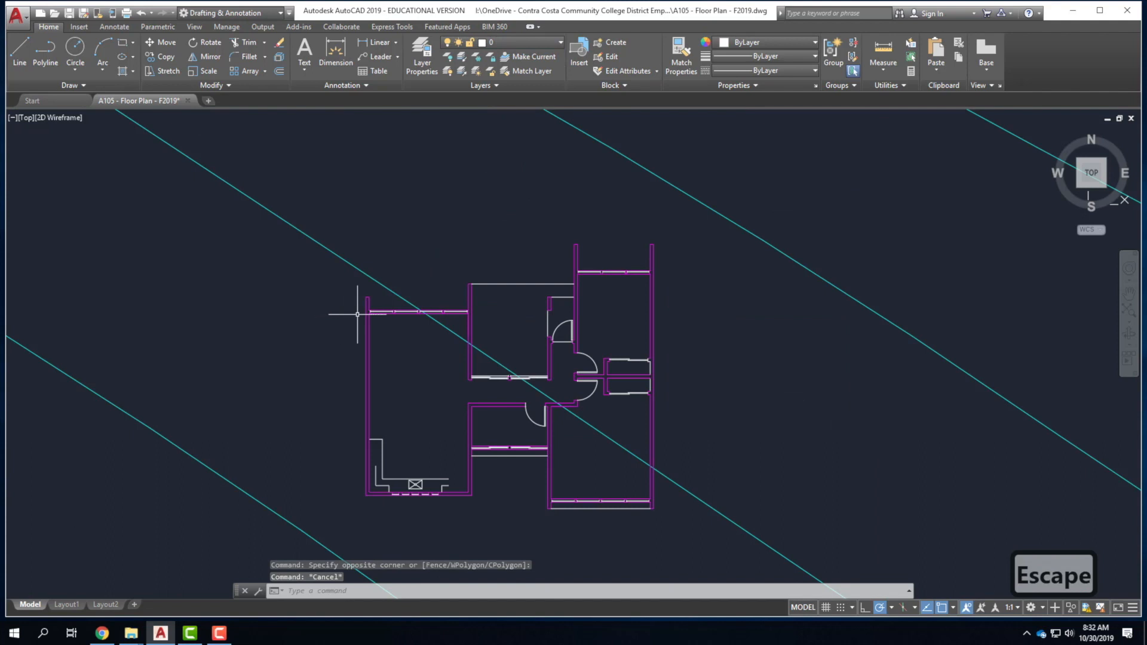
Freeze the A_Wall layer so the magenta walls disappear from the plan.
left_click(532, 43)
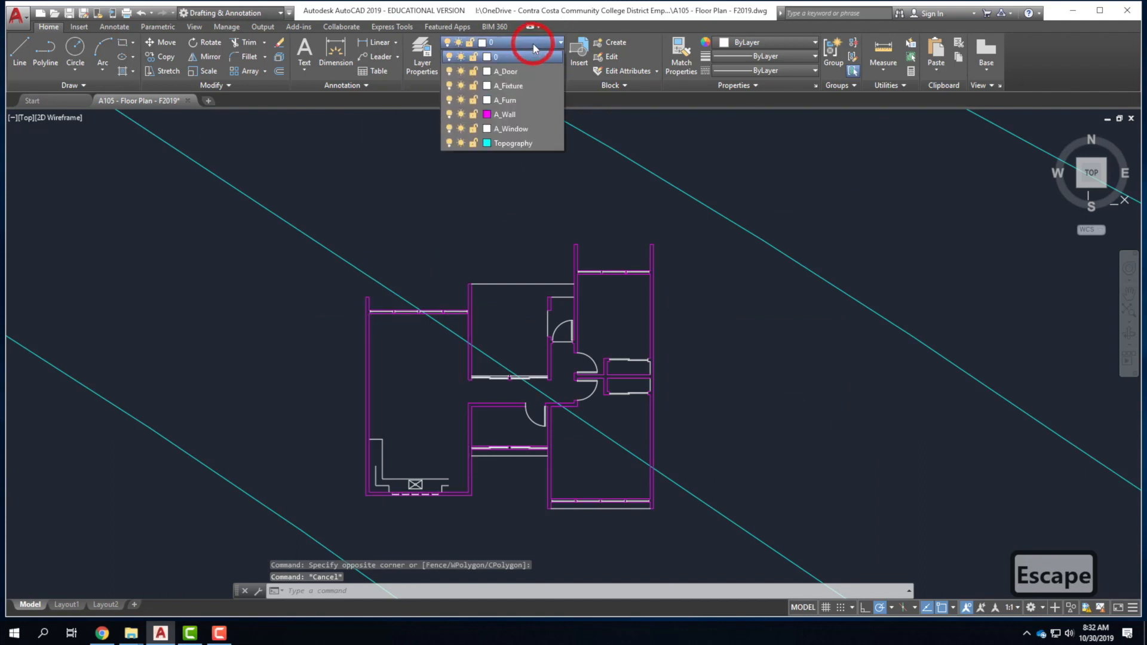
left_click(460, 114)
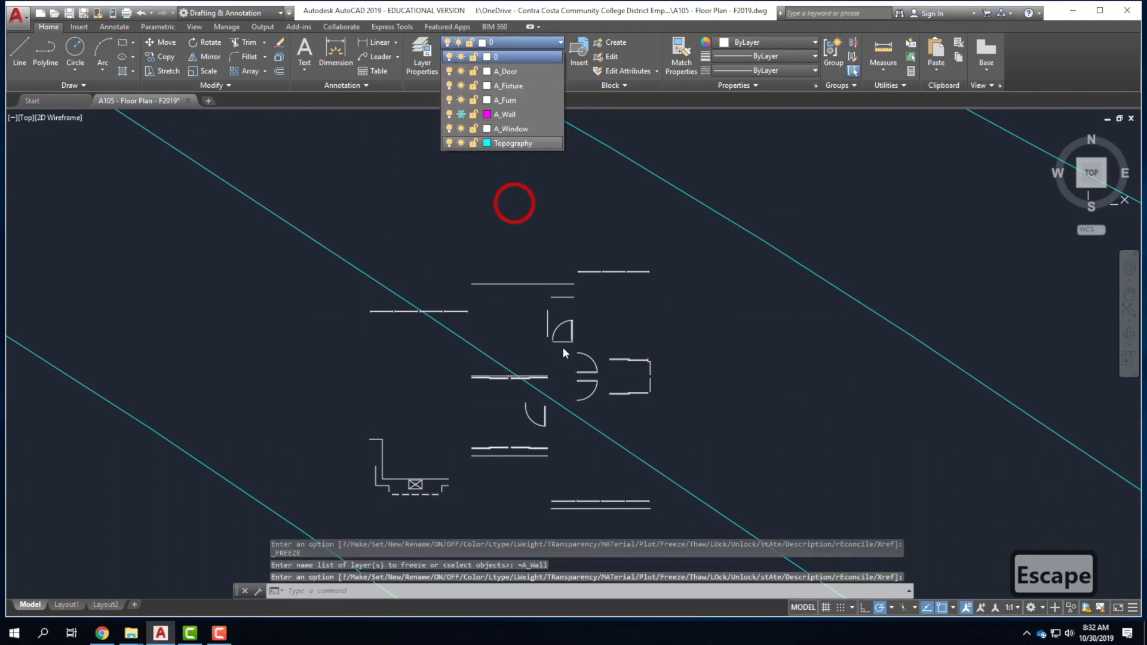
scroll(640, 414, "up", 5)
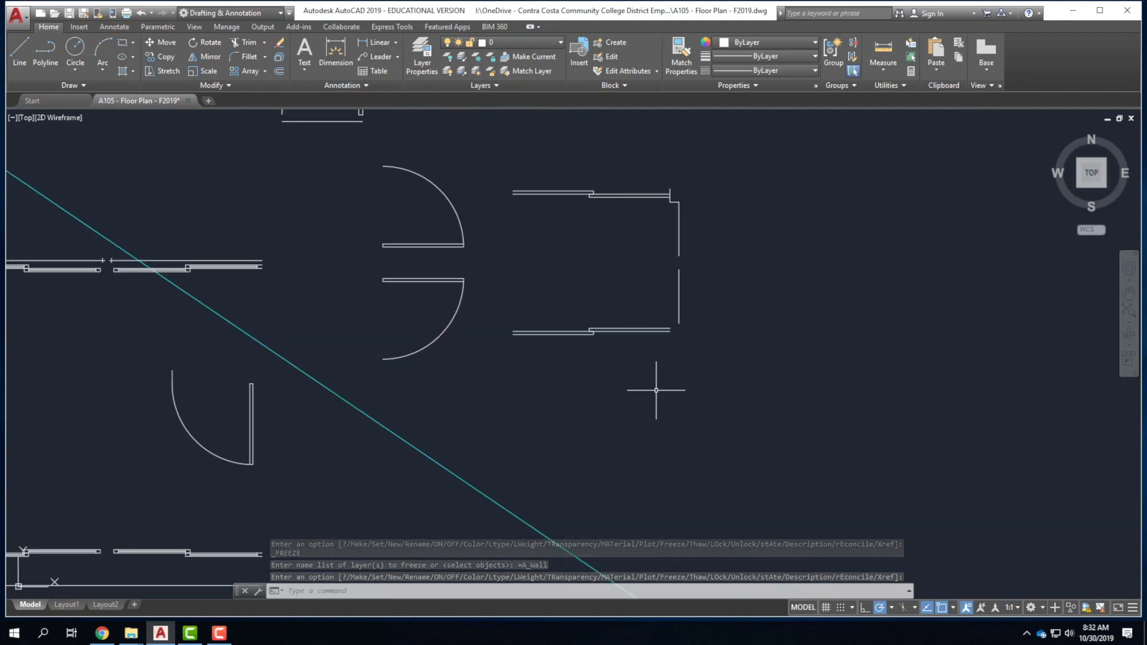
scroll(730, 376, "down", 2)
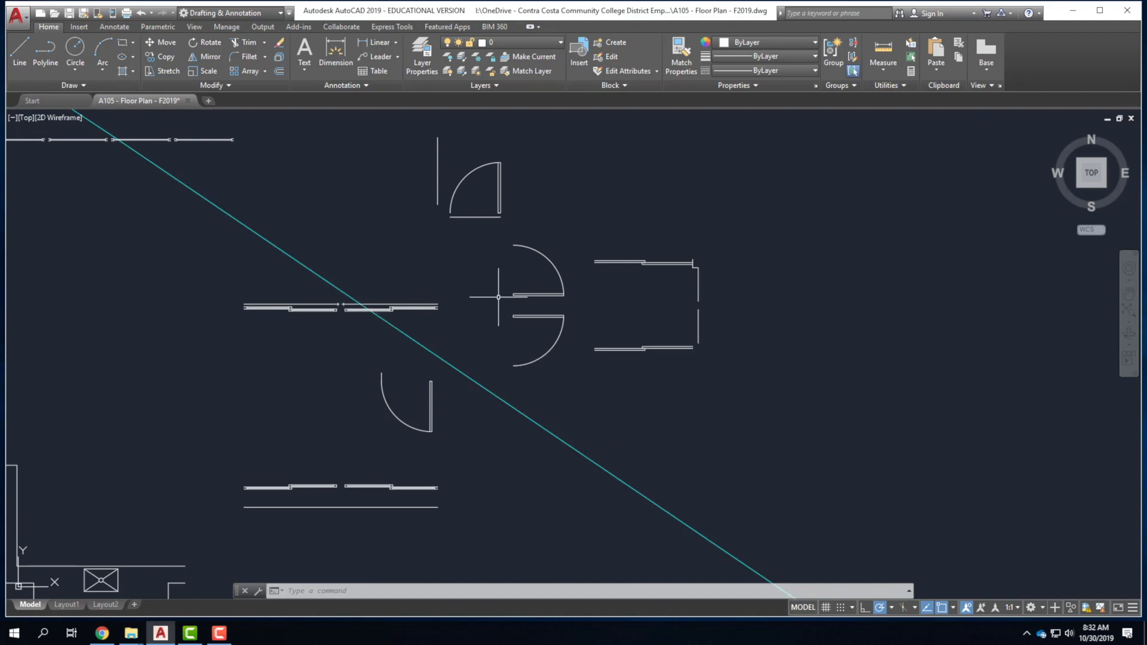
Select the double door swings plus the upper and lower door arcs and leaves.
left_click(495, 235)
left_click(574, 389)
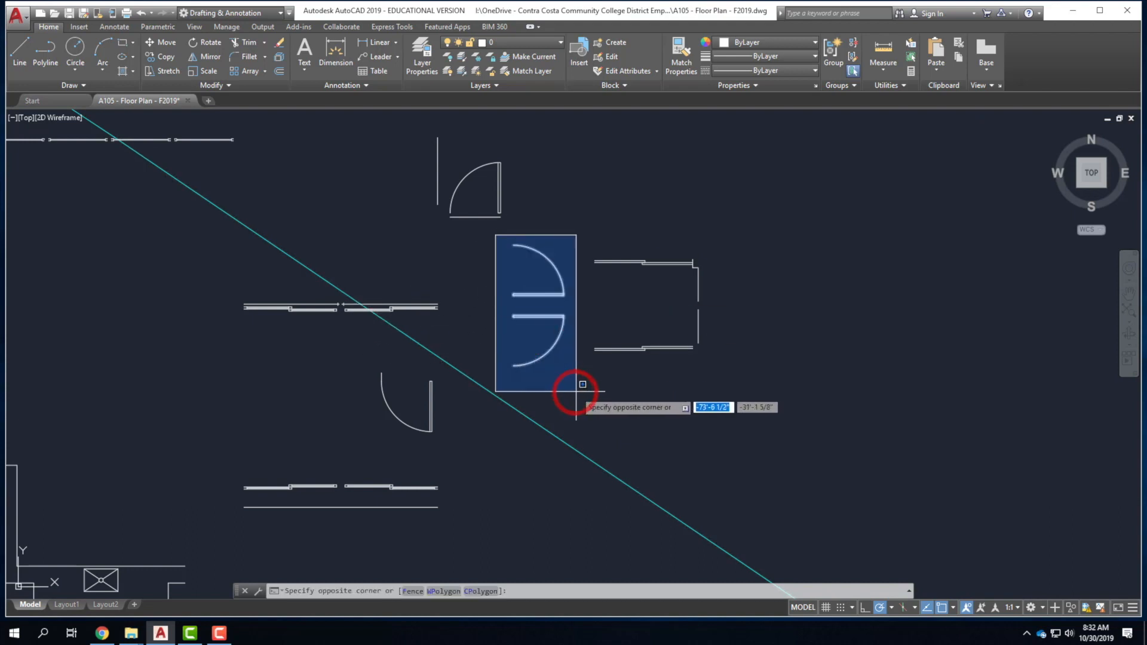
left_click(443, 144)
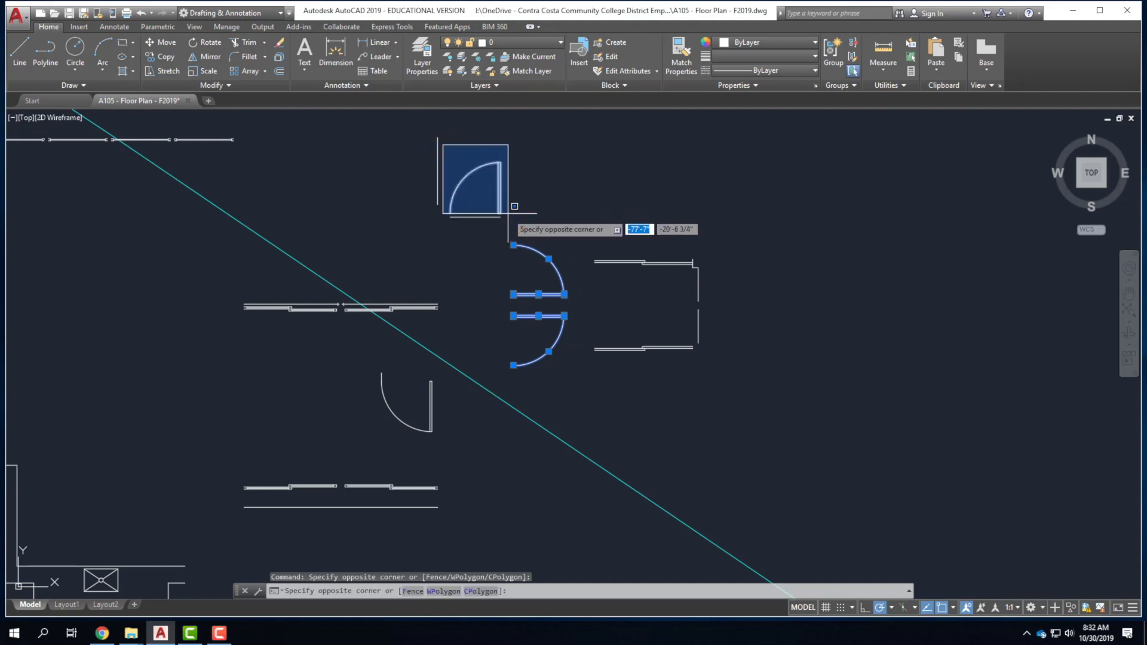
left_click(508, 222)
left_click(370, 366)
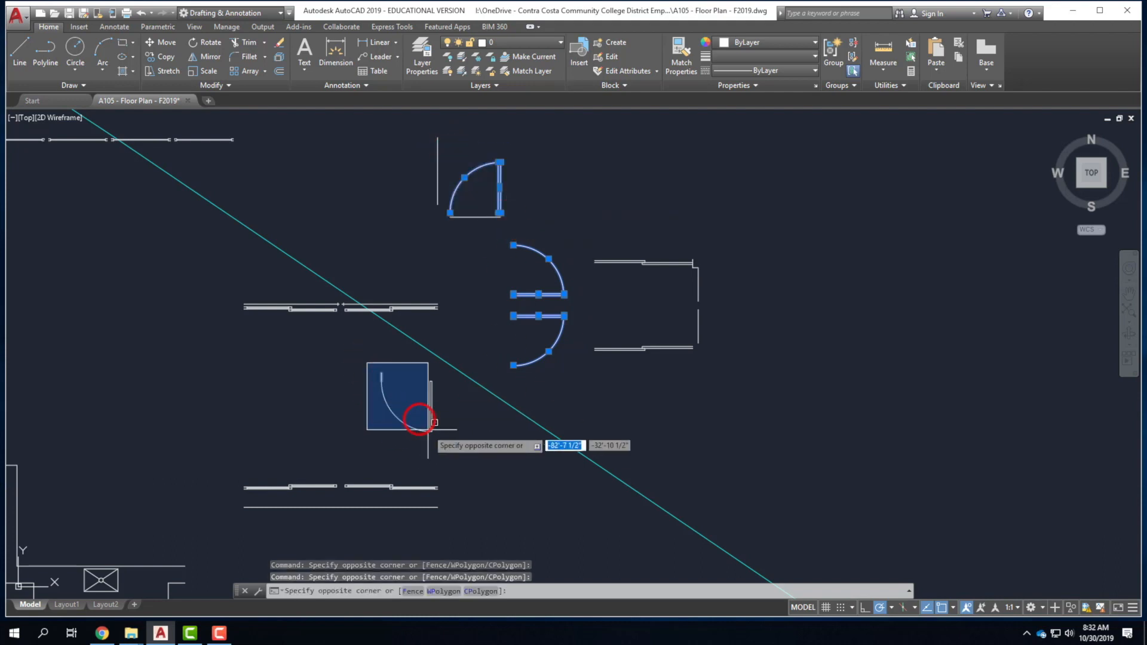
left_click(417, 405)
left_click(445, 441)
left_click(407, 375)
scroll(468, 328, "down", 3)
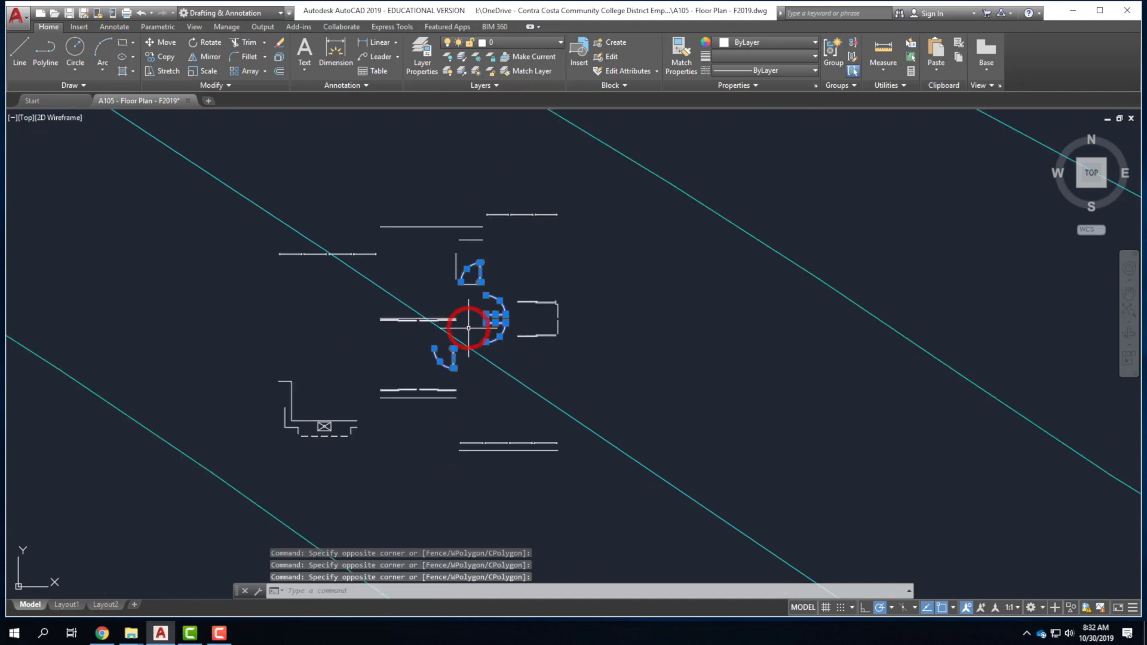
scroll(361, 273, "up", 5)
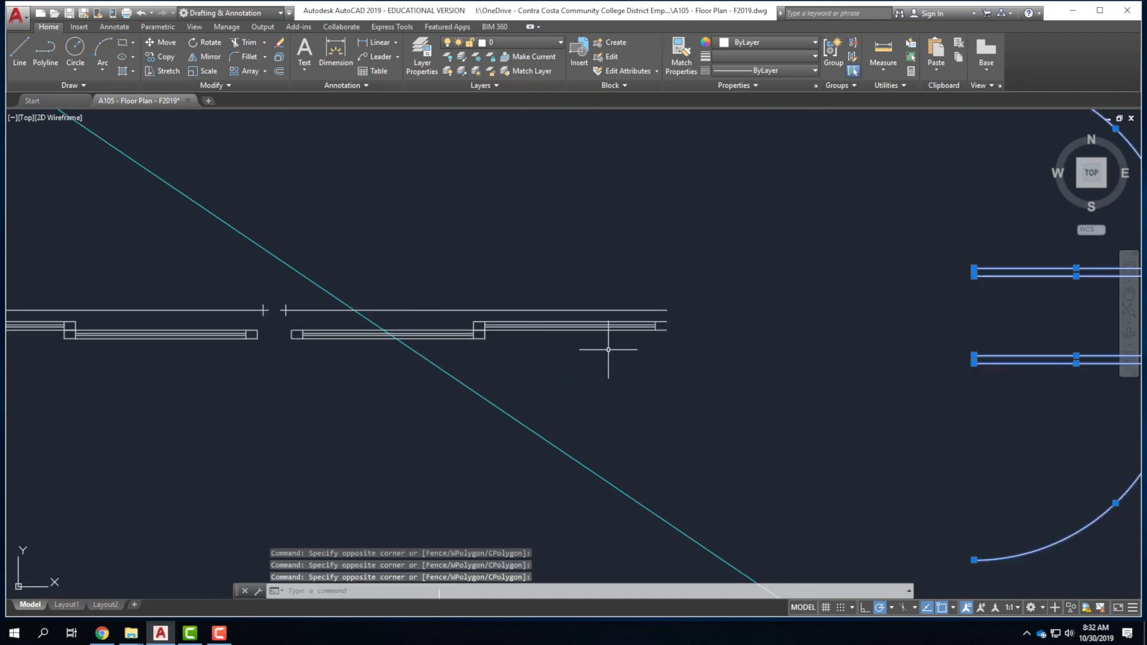
Add the door panel lines and the upper and lower opening lines to the selection.
left_click(672, 346)
left_click(426, 326)
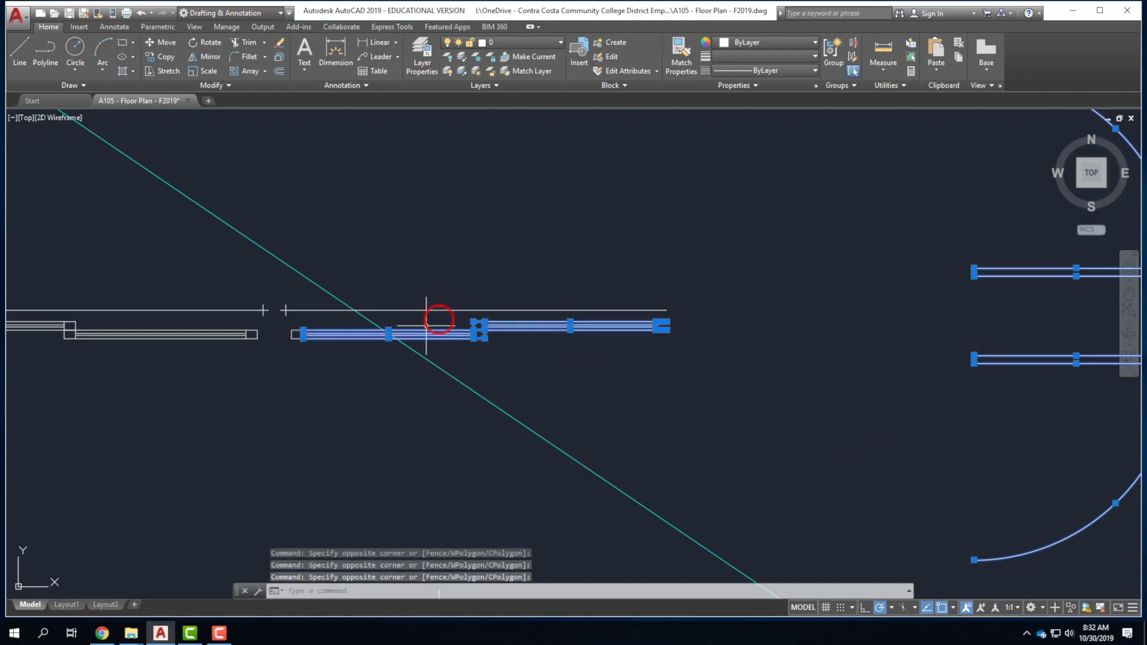
scroll(382, 400, "down", 2)
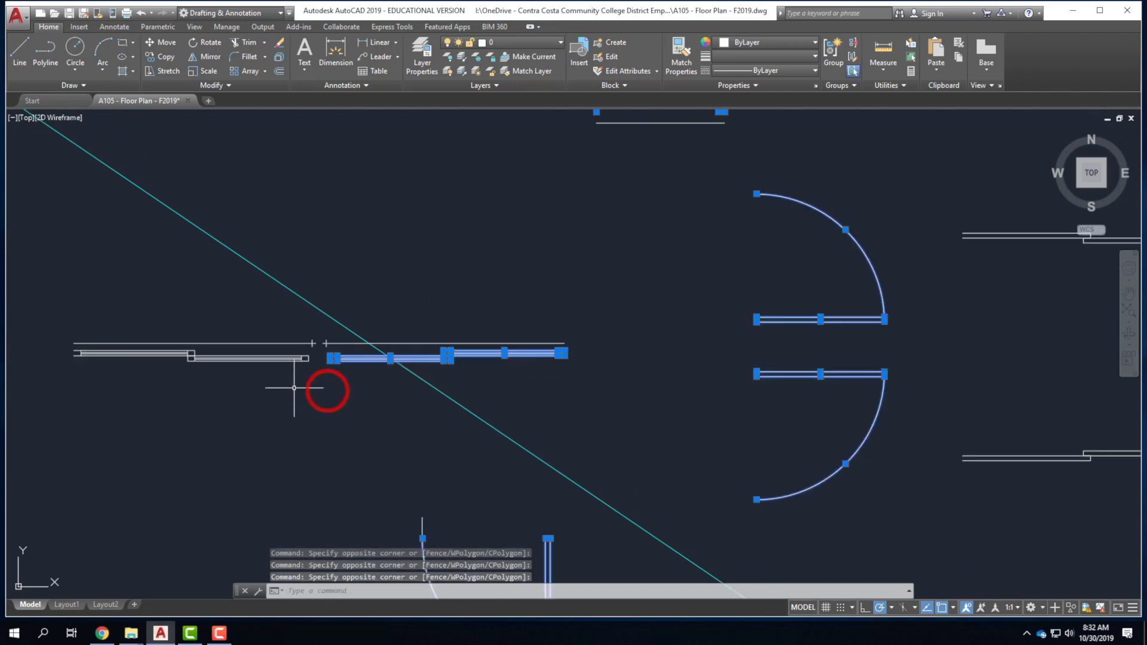
left_click(58, 345)
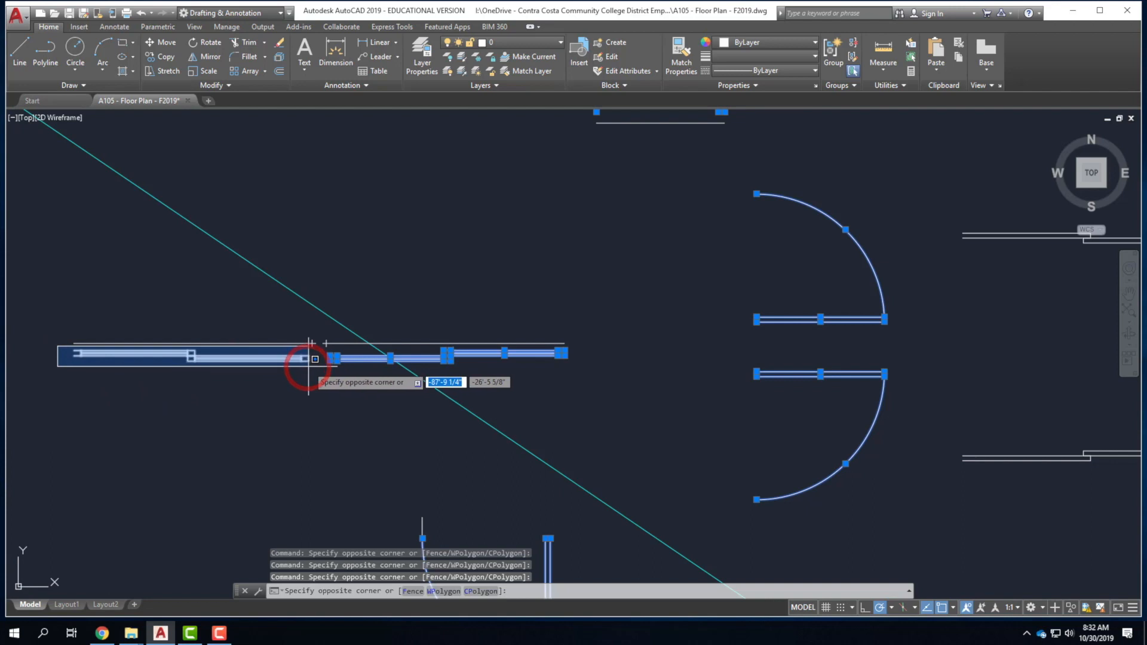
left_click(313, 365)
scroll(67, 414, "down", 2)
scroll(67, 414, "down", 3)
scroll(255, 310, "up", 3)
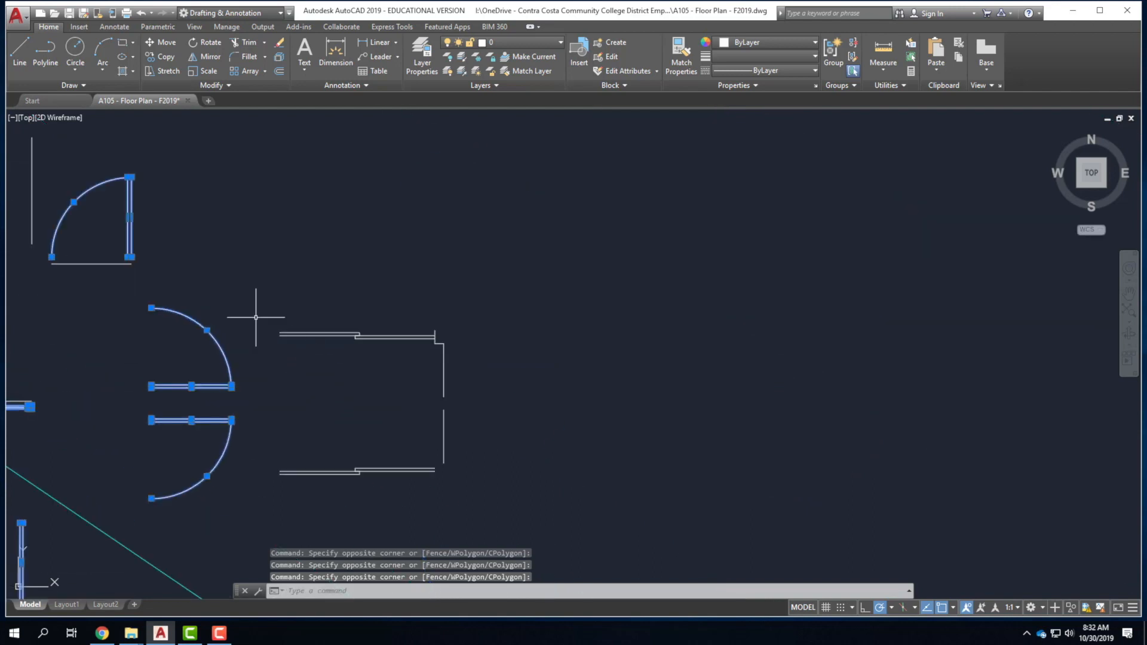
left_click(253, 309)
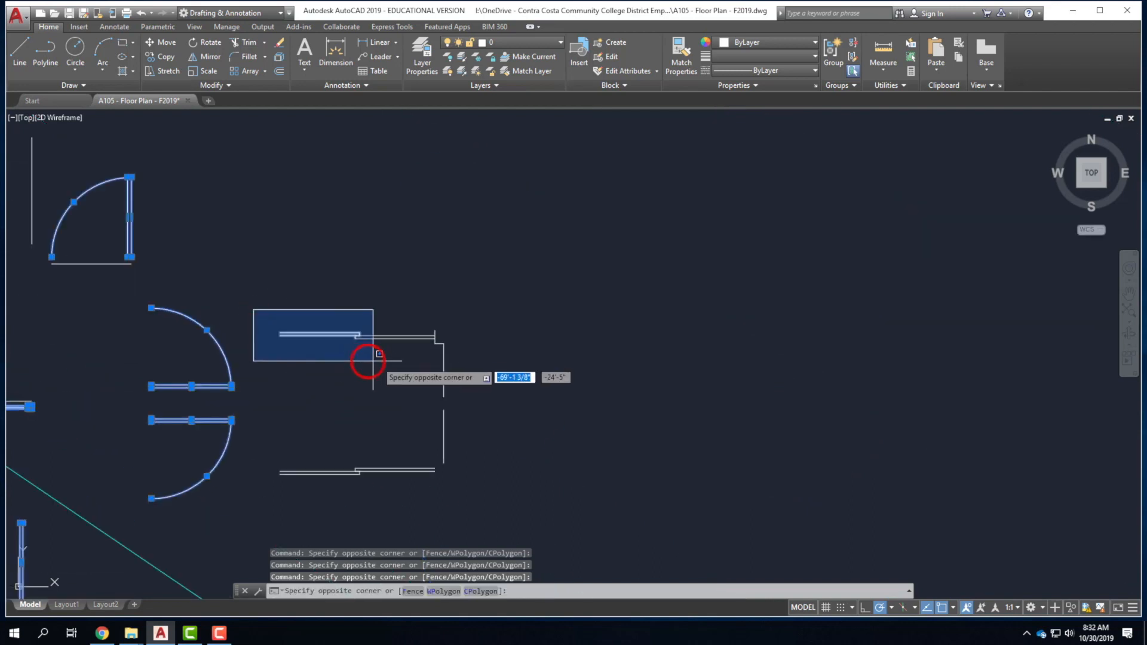
left_click(438, 340)
left_click(268, 455)
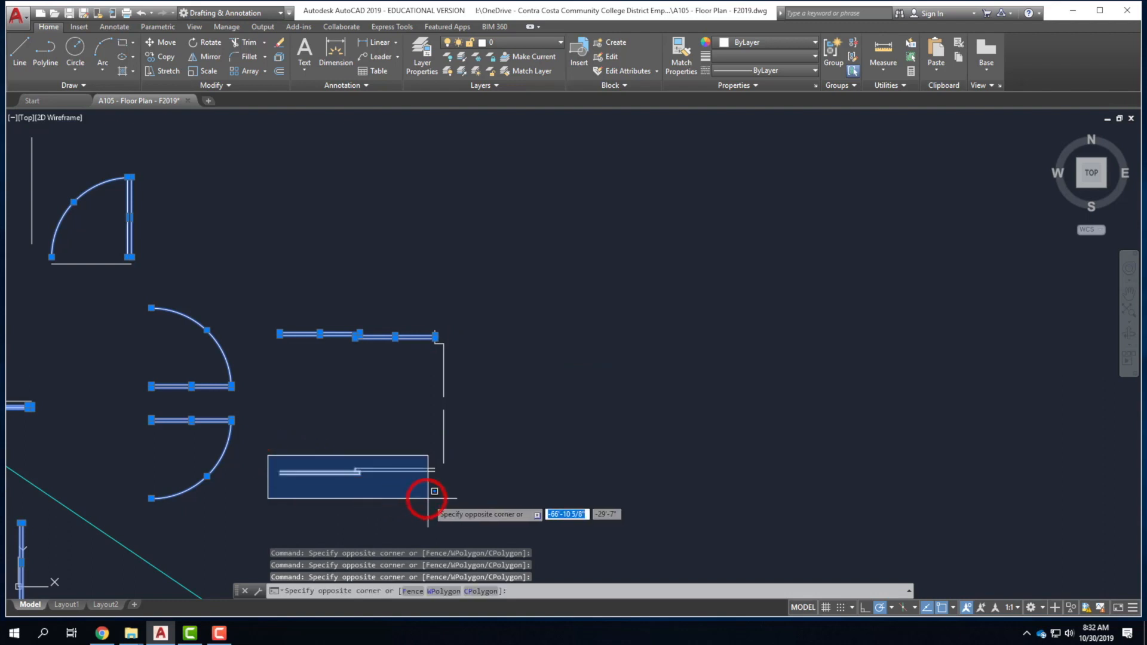
left_click(441, 490)
scroll(583, 417, "down", 2)
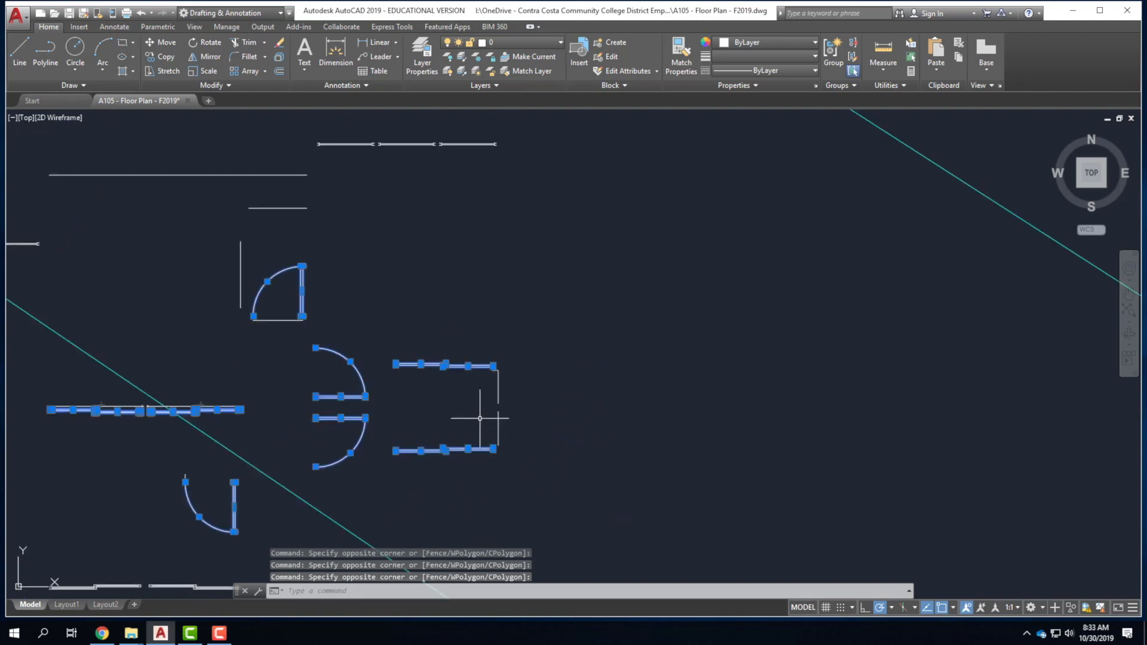
left_click(523, 39)
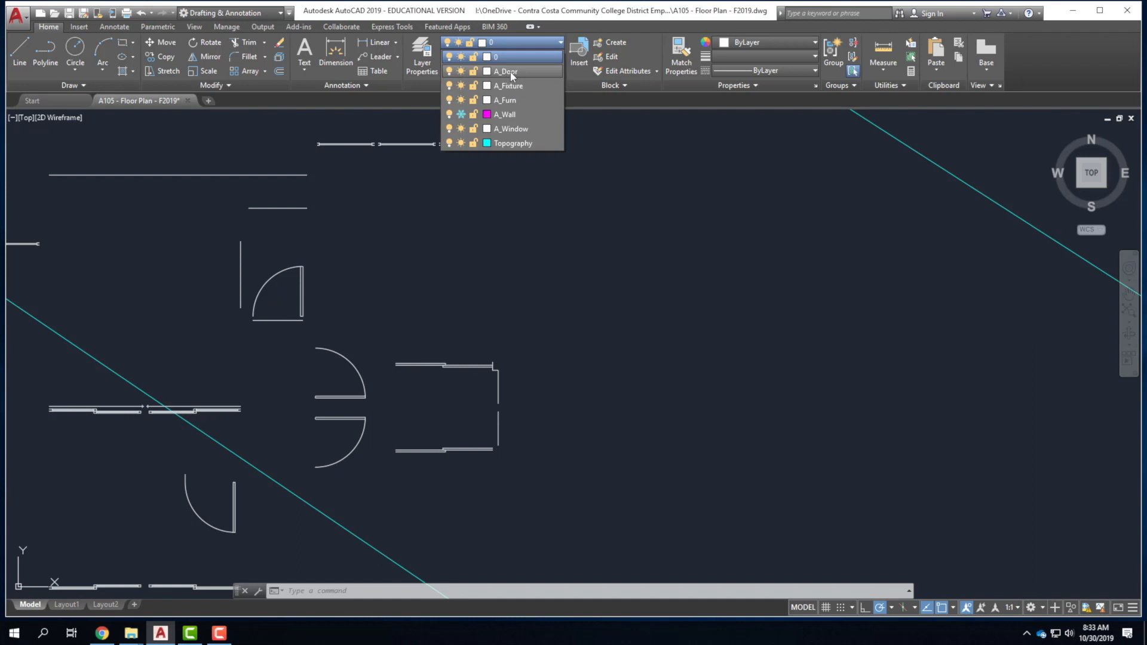
Assign the selected door objects to A_Door and freeze the A_Door layer.
left_click(510, 72)
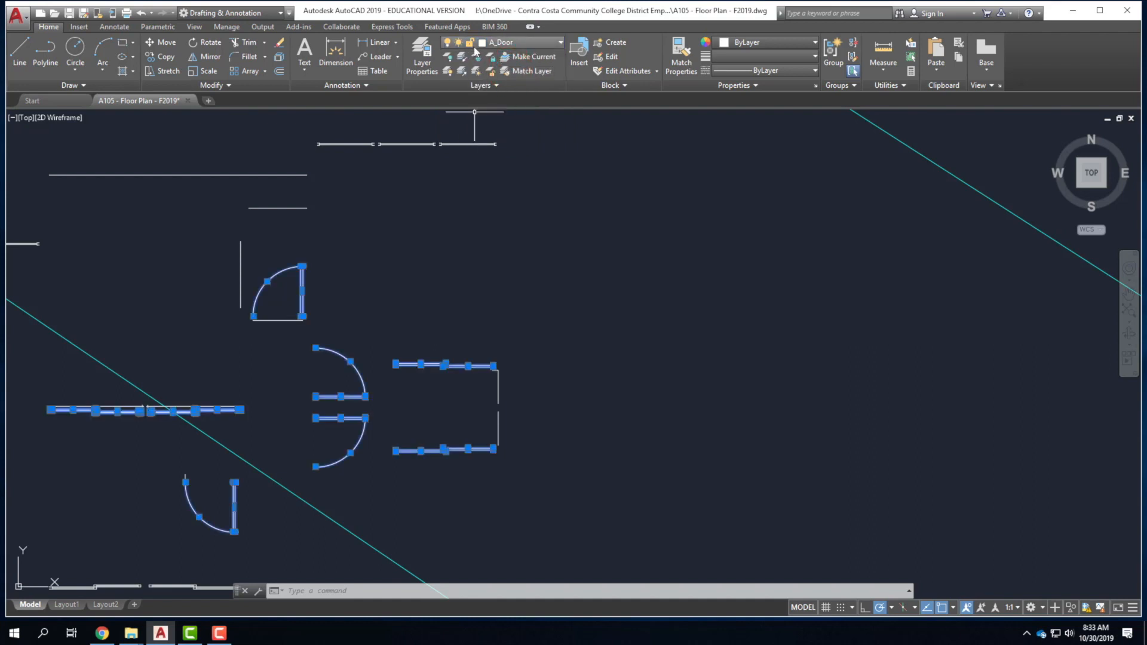
left_click(508, 42)
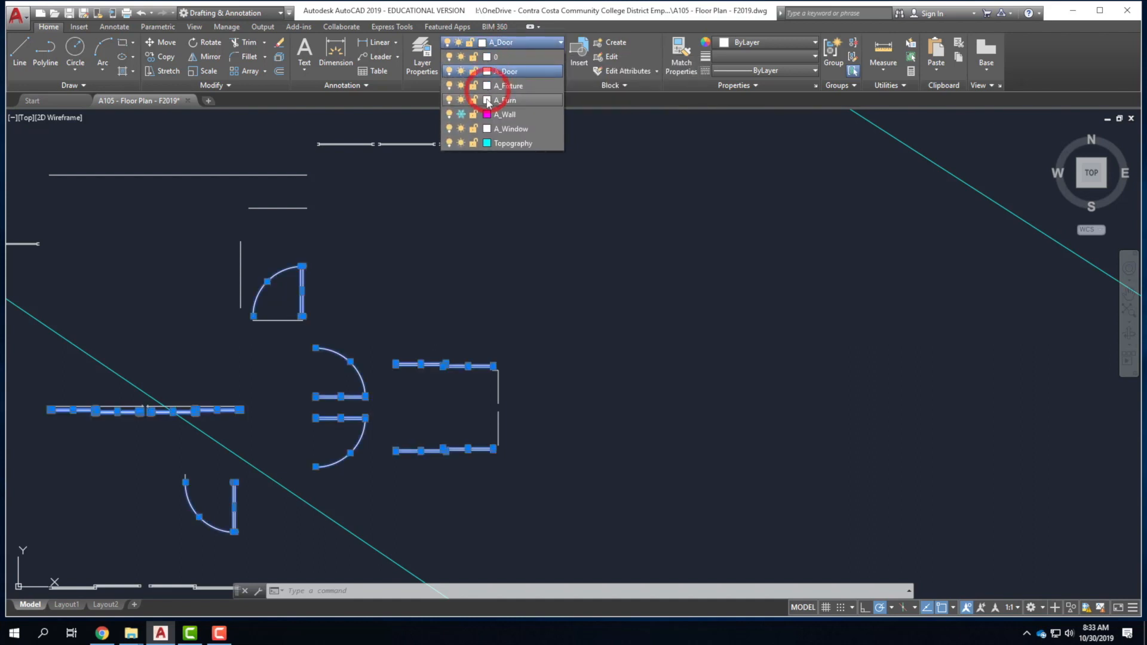
left_click(461, 71)
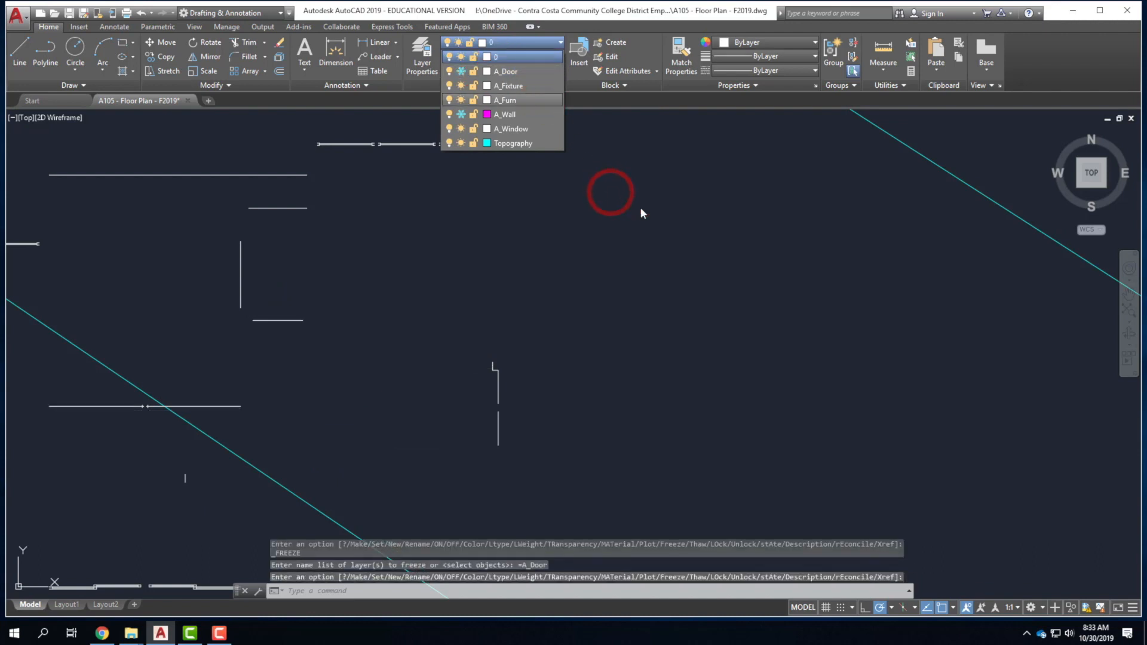
Window-select the window lines at the top right of the plan.
scroll(606, 249, "down", 4)
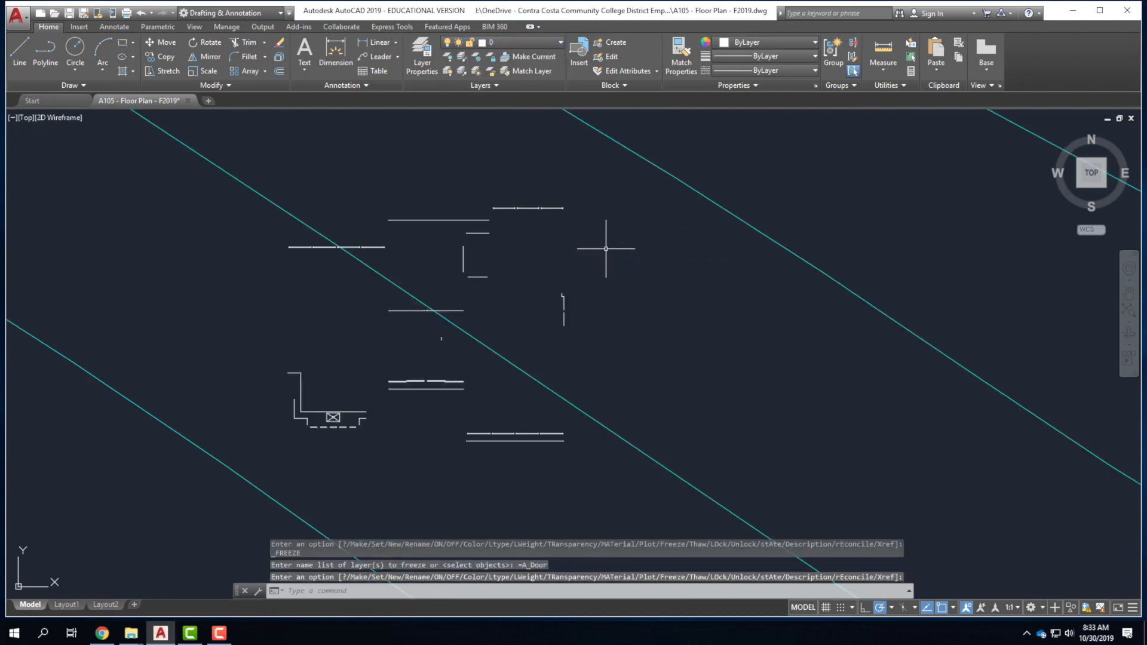
scroll(525, 210, "up", 5)
left_click_drag(400, 207, 739, 248)
scroll(789, 248, "down", 3)
scroll(310, 294, "up", 2)
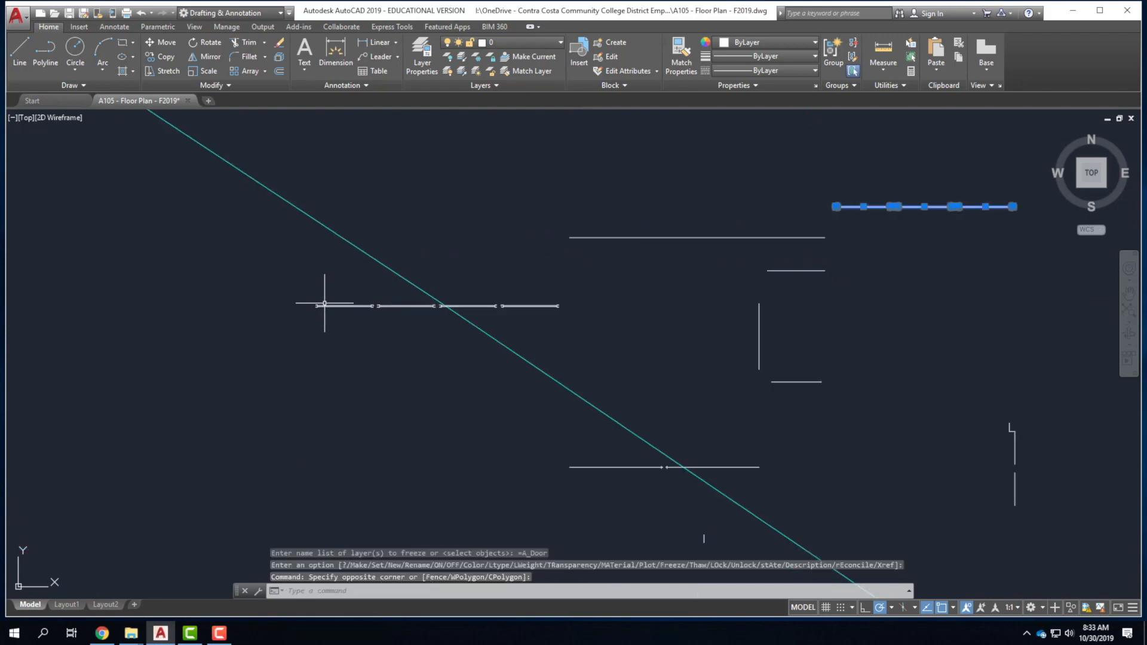
Add the remaining window lines, including the lower and upper ones, to the selection.
left_click(309, 294)
left_click(565, 325)
scroll(406, 212, "down", 3)
scroll(518, 357, "up", 2)
scroll(512, 344, "up", 2)
left_click_drag(430, 320, 684, 354)
left_click_drag(234, 206, 441, 233)
left_click(441, 233)
Move all the selected window lines onto the A_Window layer.
left_click(539, 45)
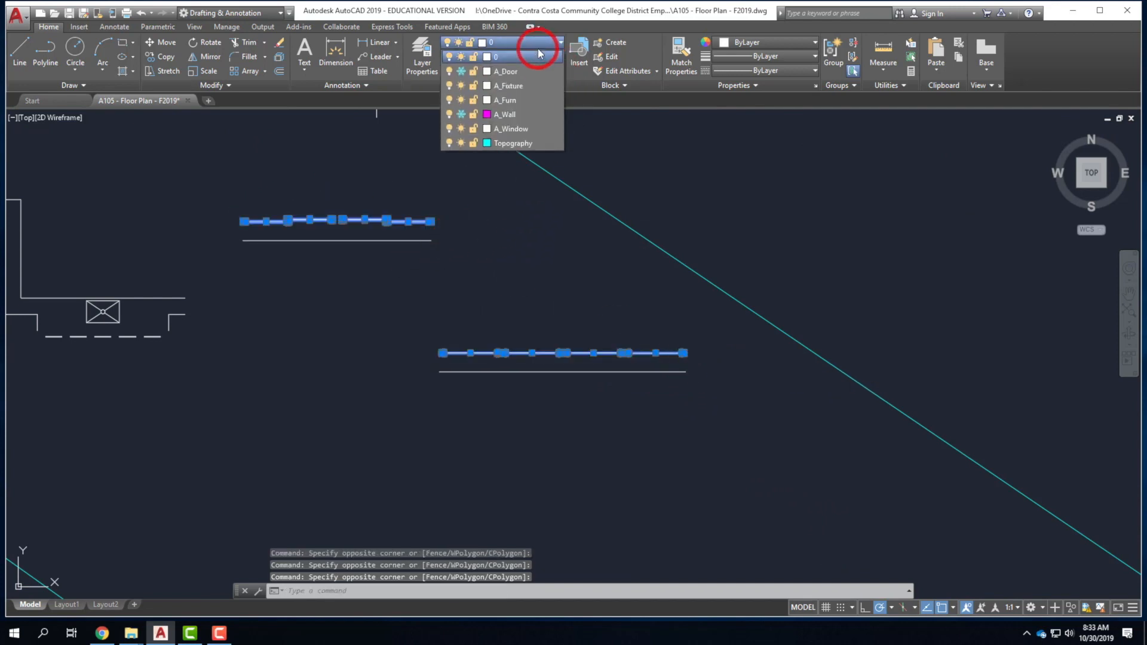
left_click(519, 128)
scroll(543, 288, "down", 2)
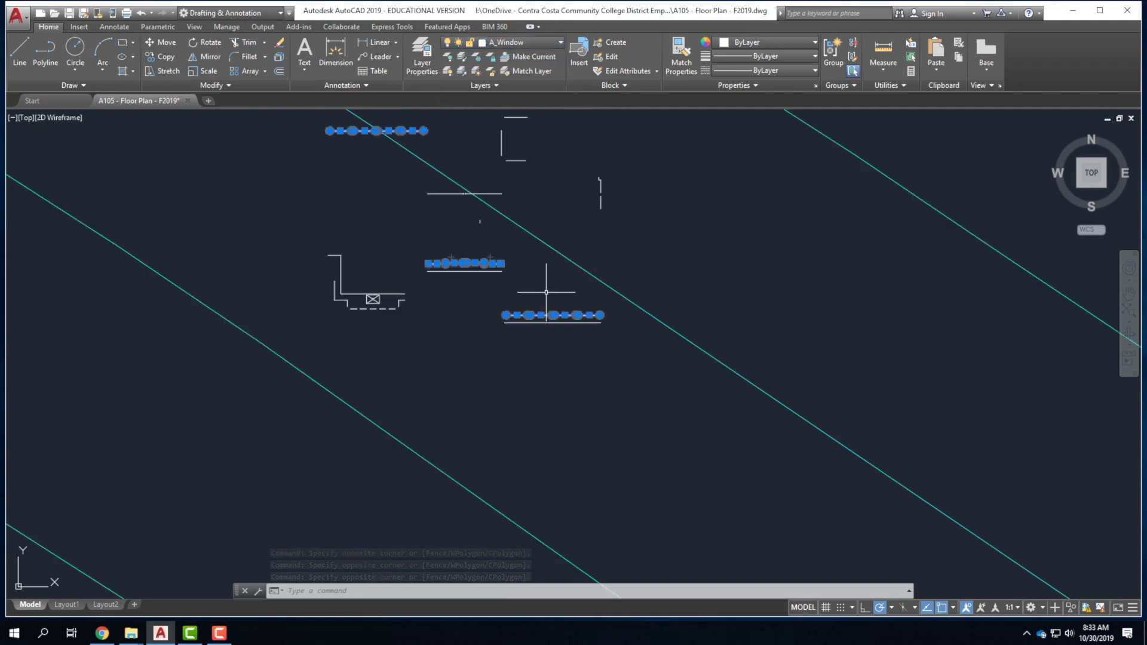
scroll(340, 267, "up", 2)
scroll(396, 338, "up", 3)
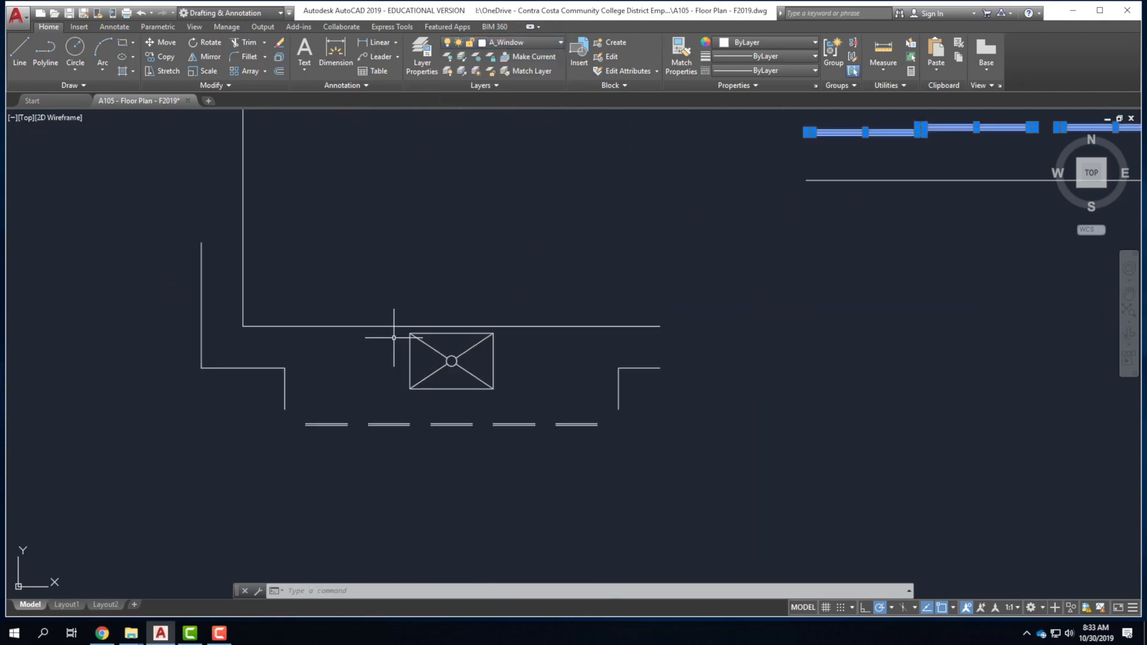
Move the boxed fixture symbol onto the A_Fixture layer.
key("Escape")
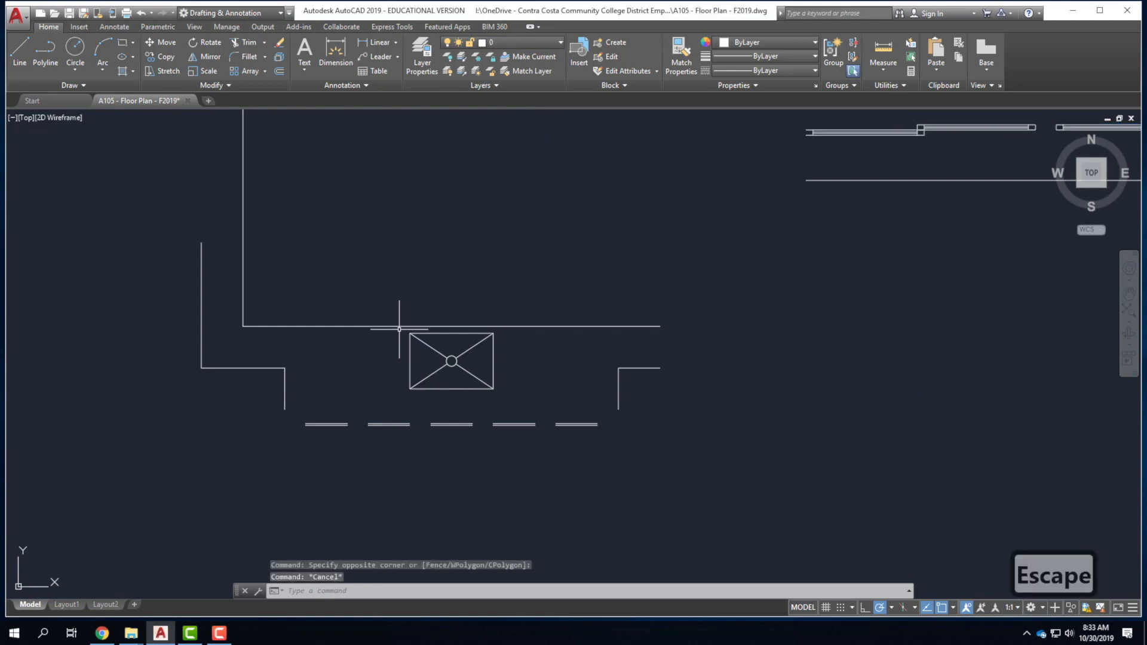
left_click(399, 329)
left_click(523, 395)
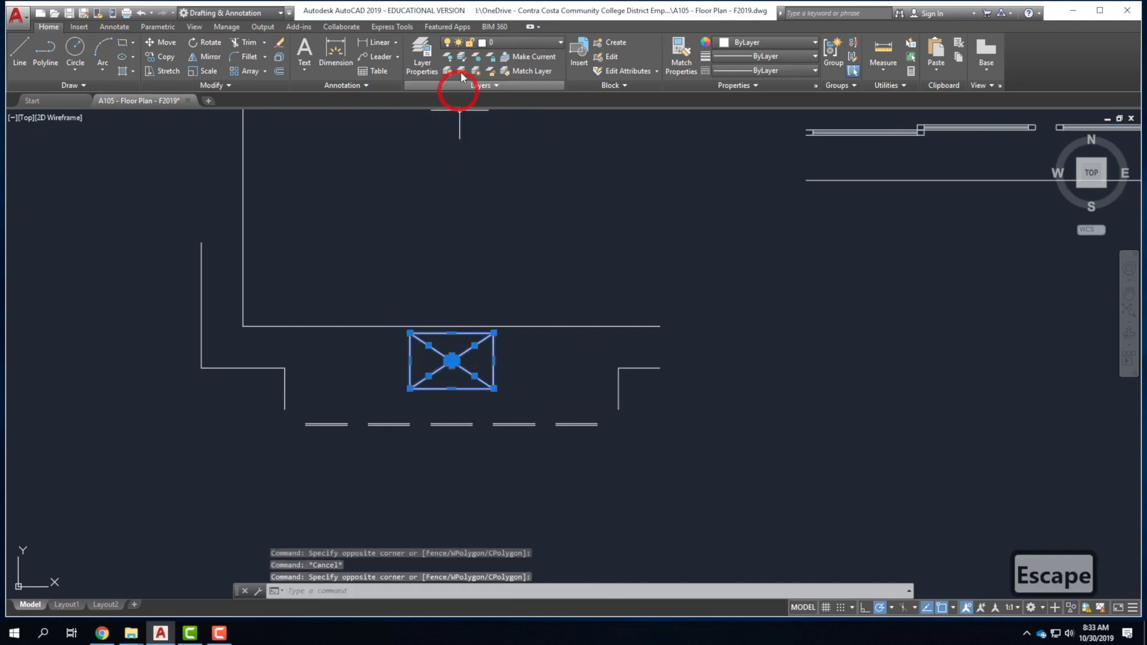
left_click(503, 42)
left_click(511, 86)
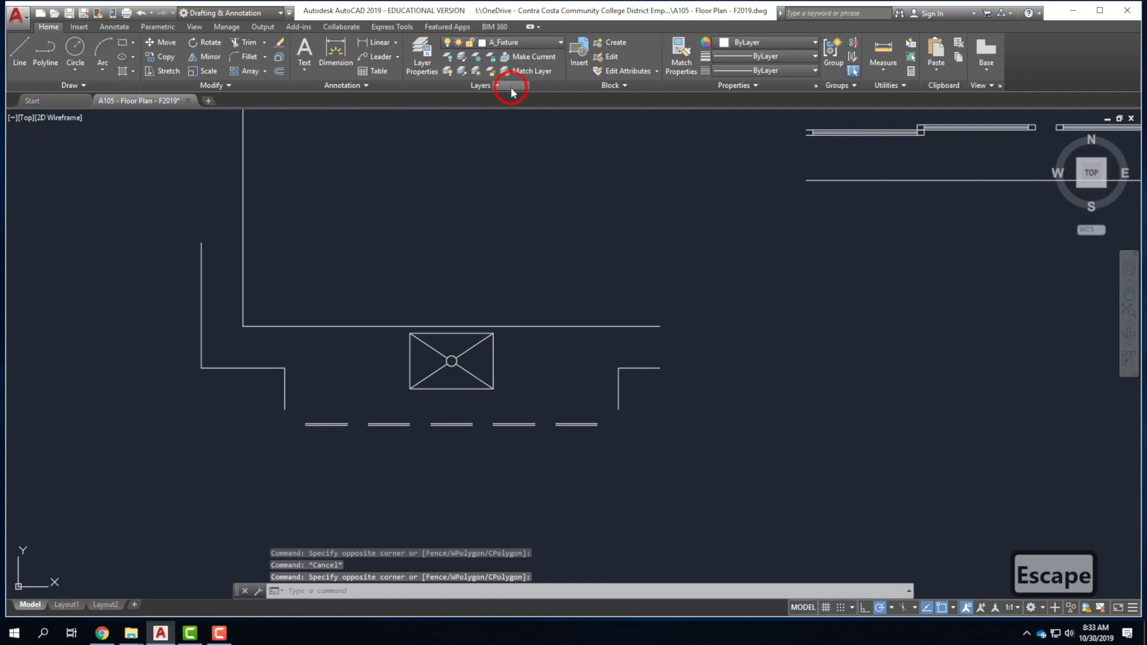
key("Escape")
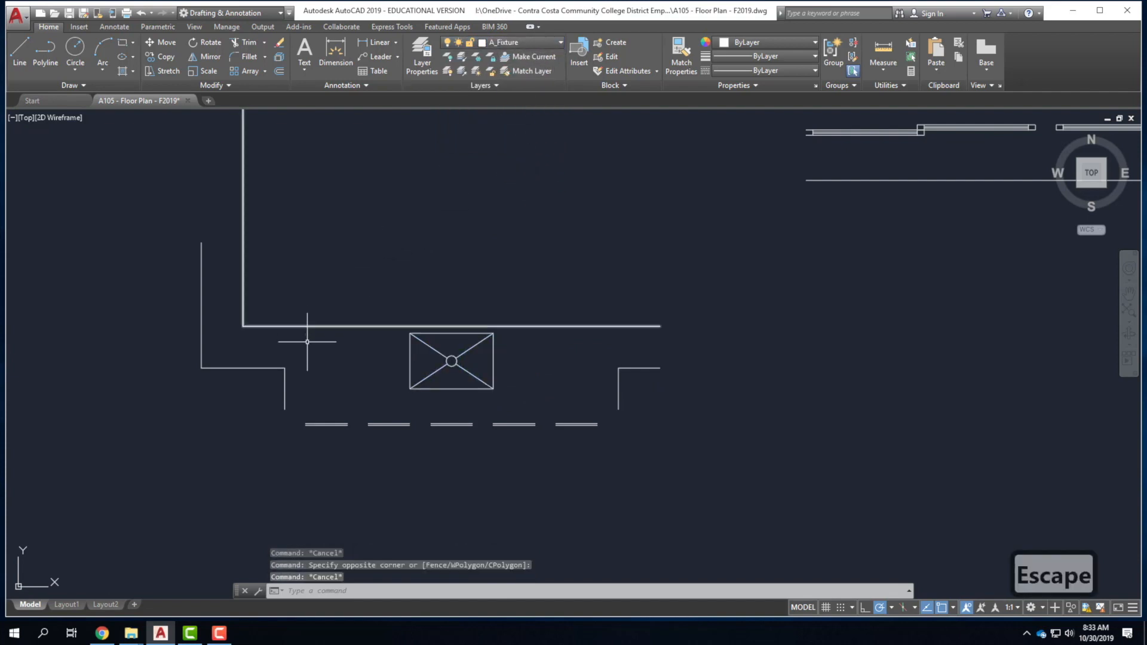
Move the lines around the fixture, the right piece and the top segment onto A_Furn.
left_click(315, 384)
left_click(166, 256)
left_click(645, 379)
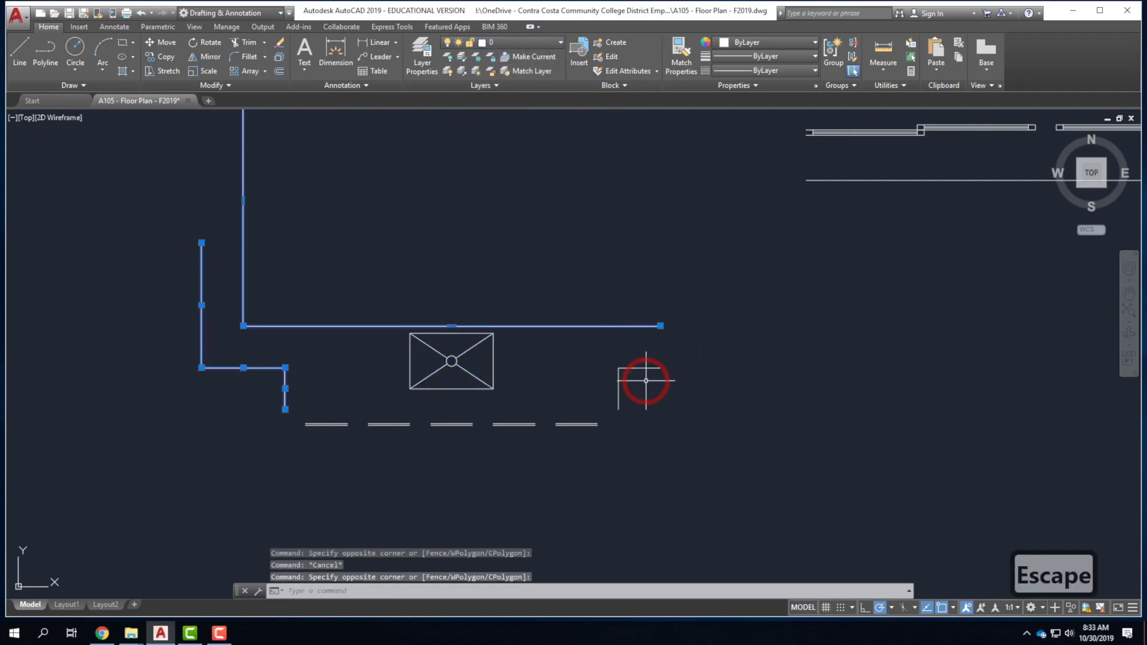
scroll(525, 403, "down", 4)
left_click(442, 284)
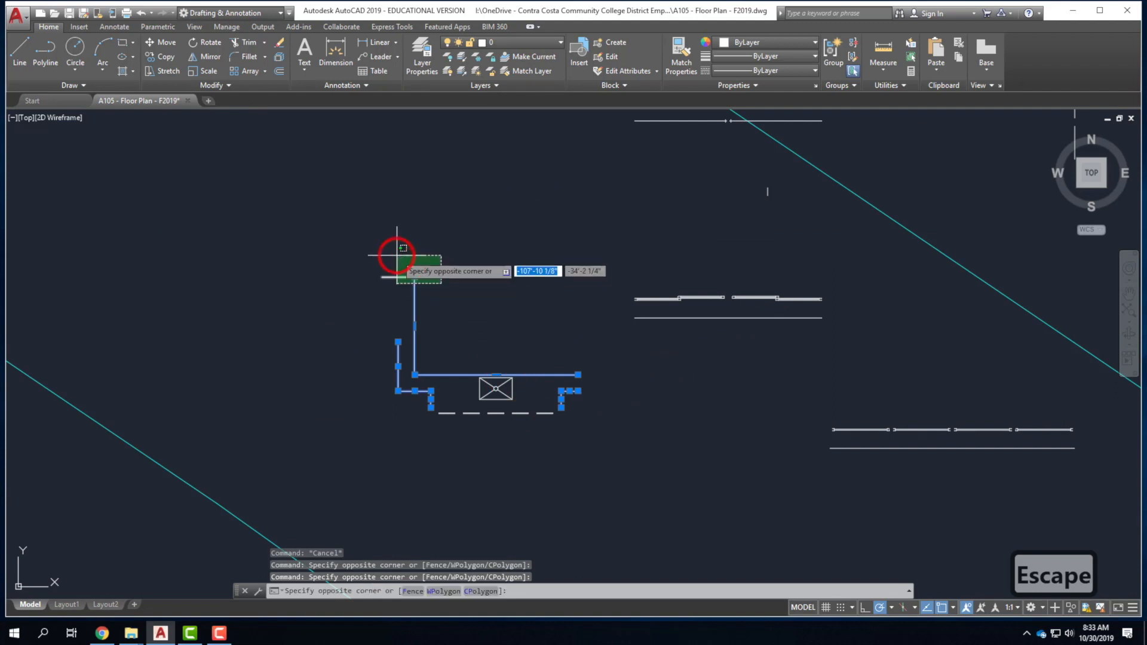
left_click(396, 254)
left_click(531, 44)
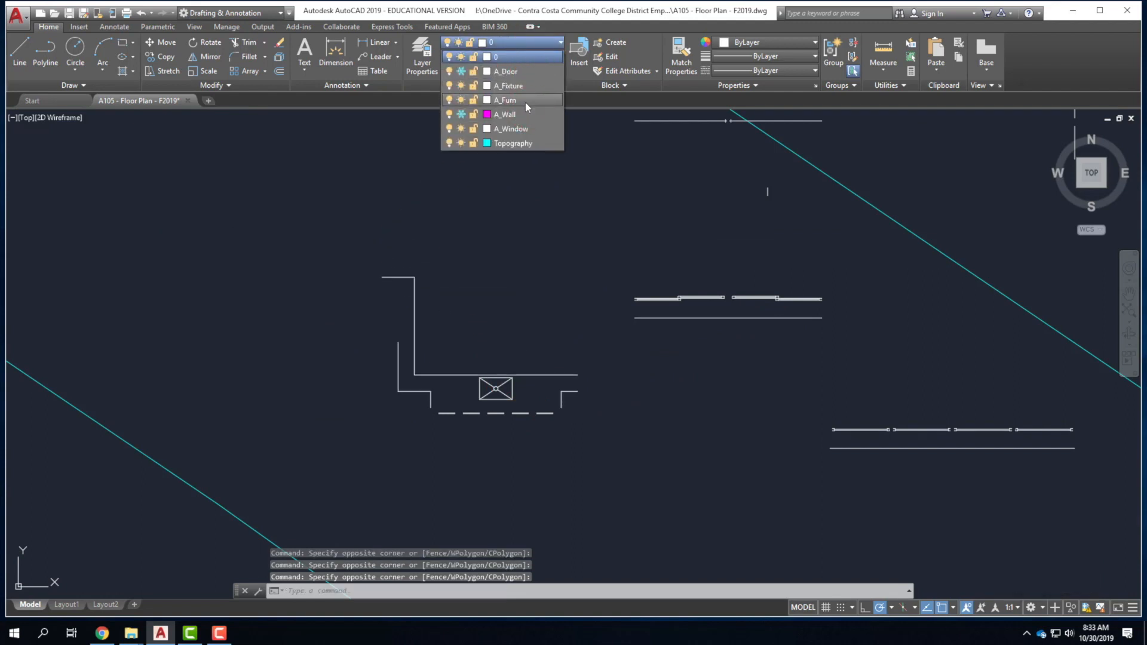
left_click(525, 100)
scroll(343, 326, "down", 5)
scroll(478, 272, "up", 5)
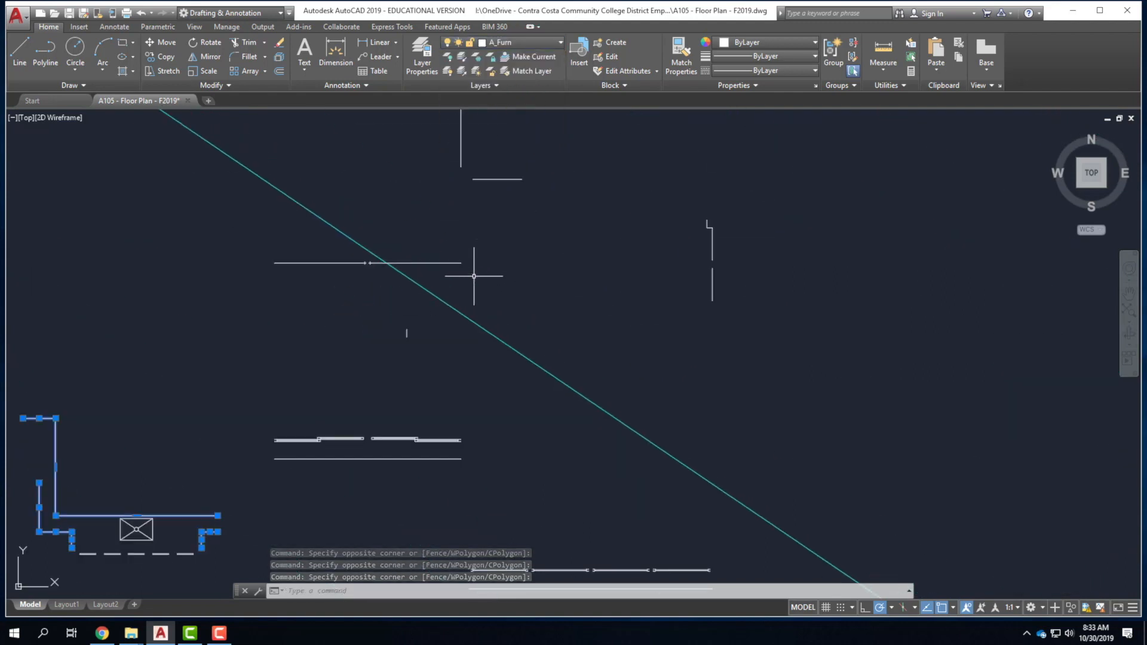
Move the stray horizontal line onto the frozen A_Door layer, hiding it.
left_click(253, 252)
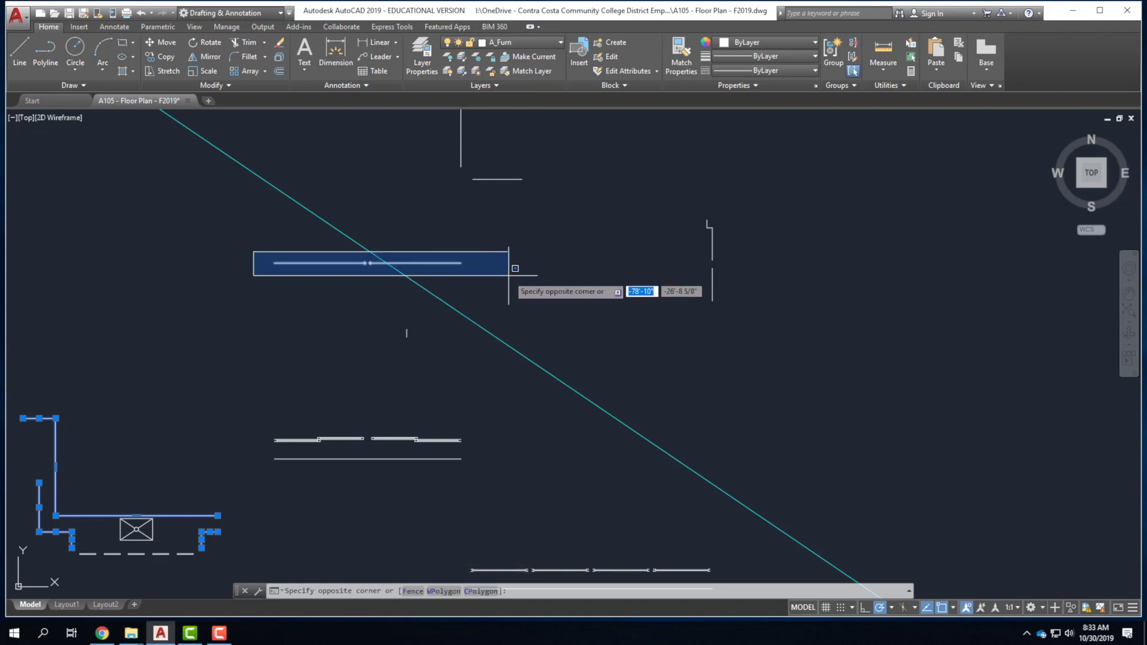
key("Escape")
key("Escape")
key("Escape")
left_click(253, 249)
left_click(469, 276)
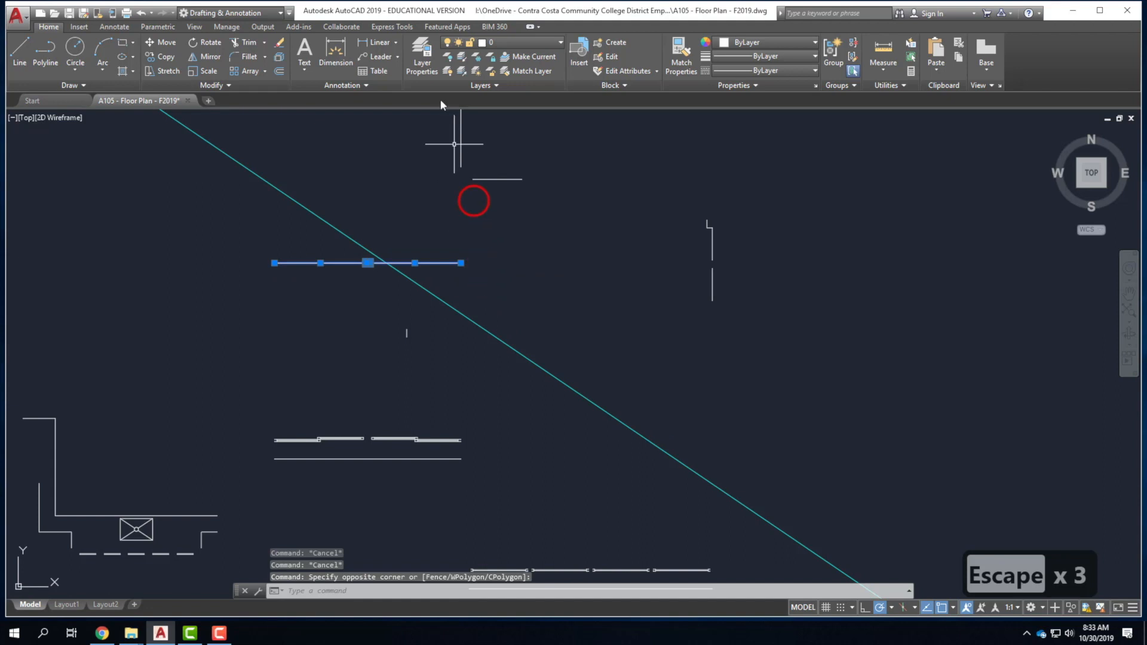
left_click(507, 43)
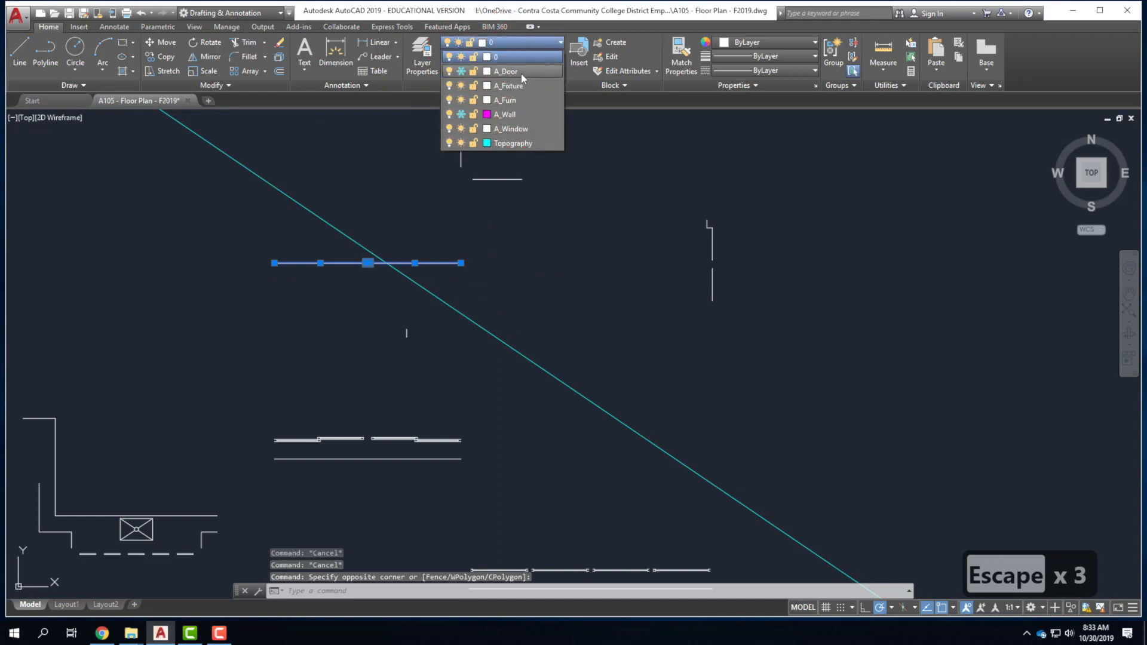
left_click(521, 72)
key("Escape")
scroll(681, 343, "down", 3)
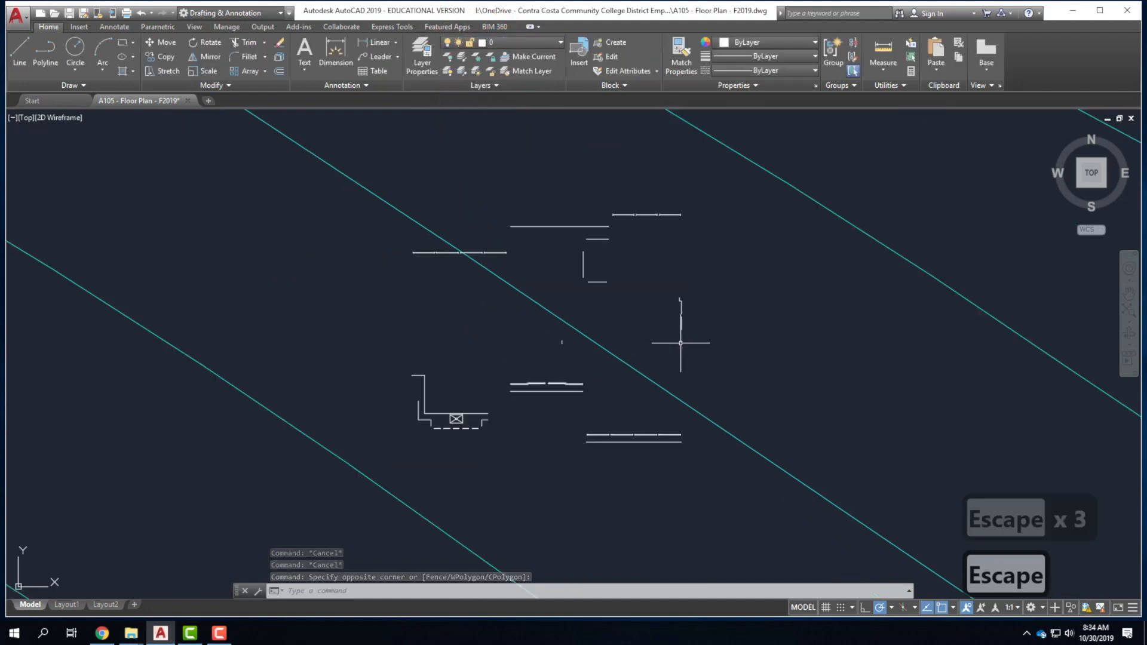
scroll(621, 224, "up", 2)
left_click(528, 41)
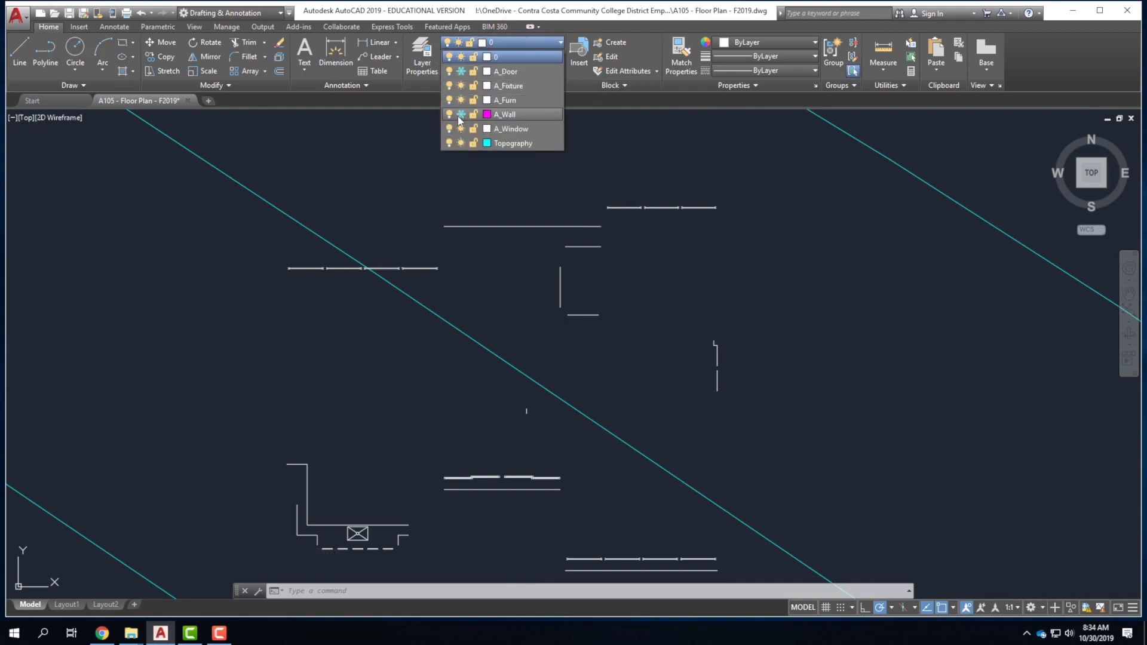
Freeze the A_Window, A_Fixture and A_Furn layers.
left_click(461, 129)
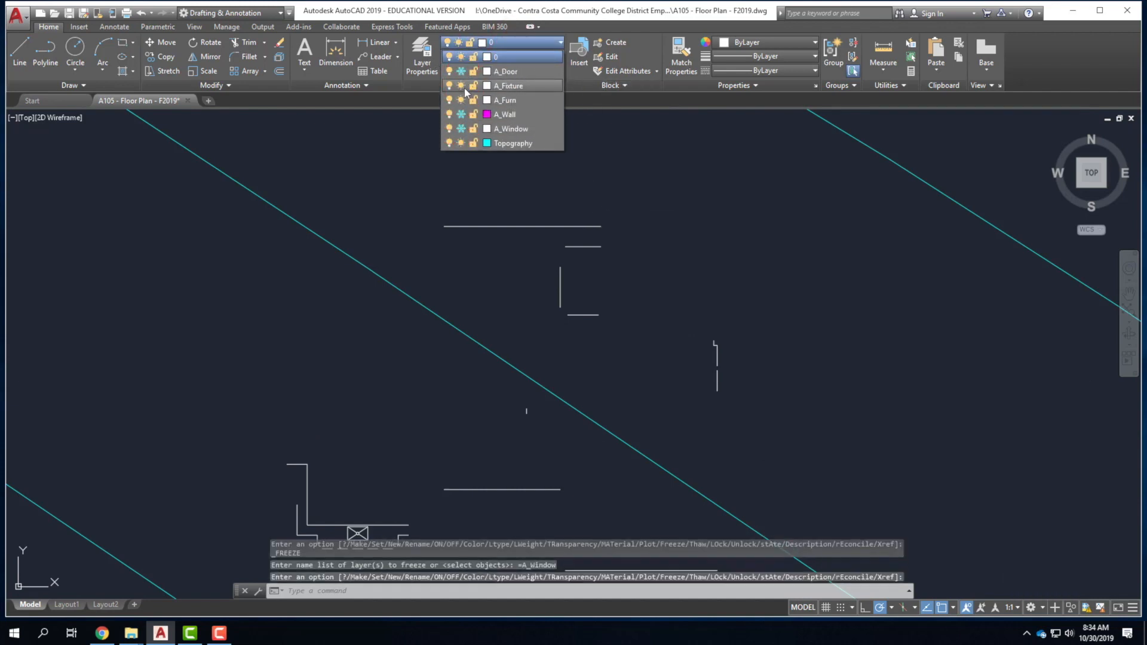
left_click(460, 86)
left_click(460, 99)
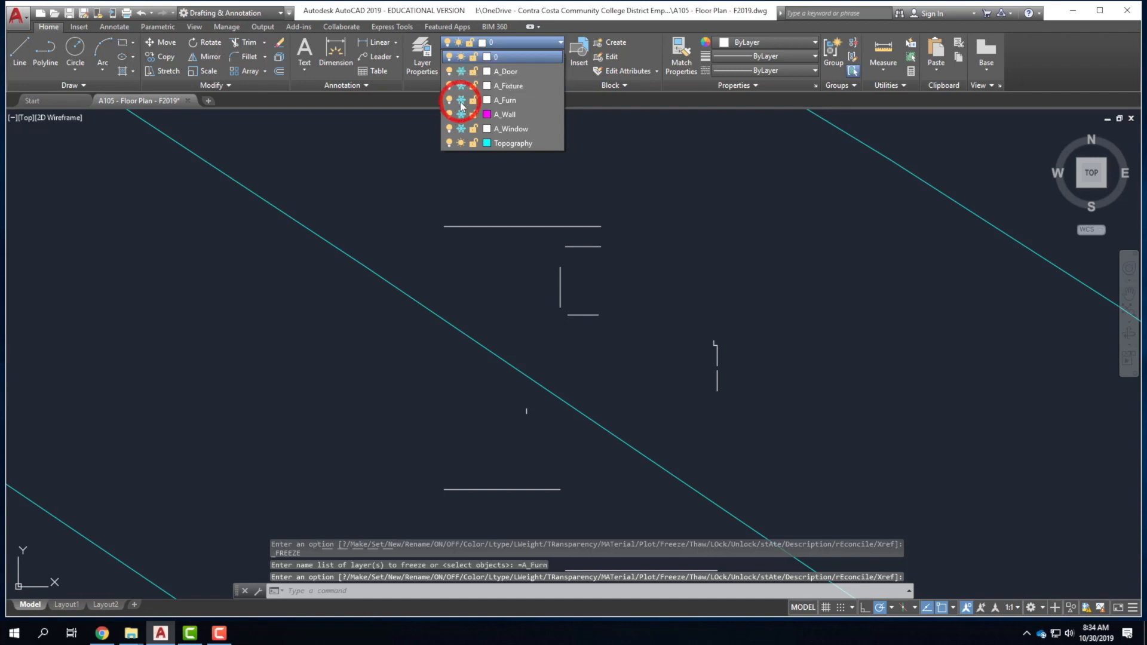
scroll(640, 252, "down", 4)
scroll(682, 312, "up", 4)
left_click(221, 450)
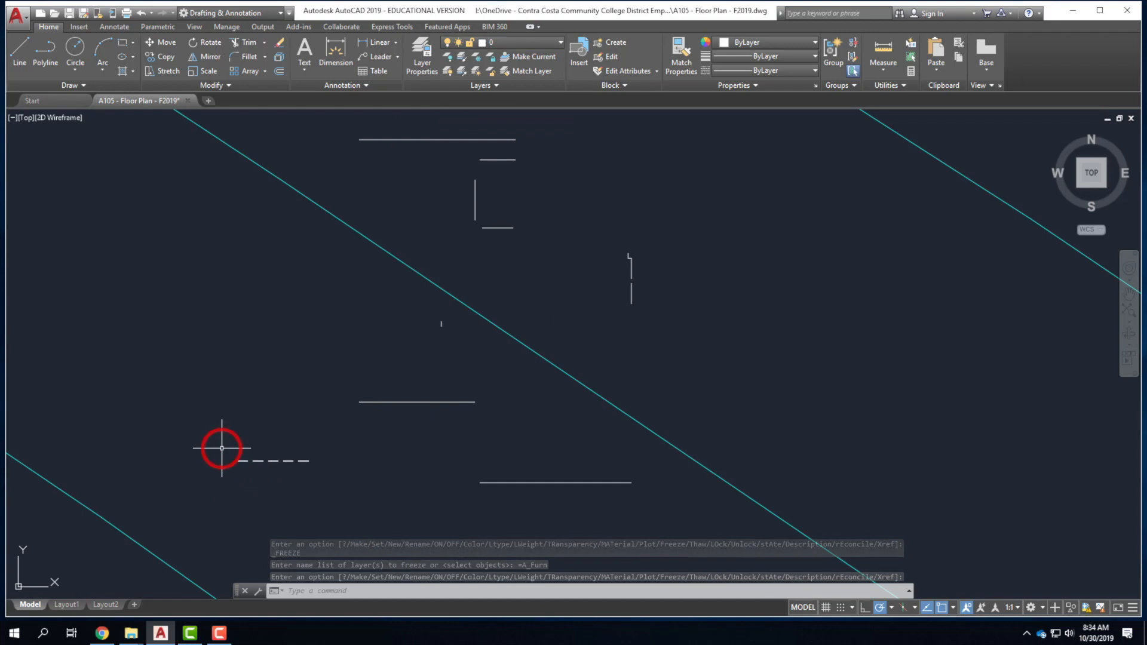
Move the leftover dashed line onto the frozen A_Window layer.
left_click(343, 479)
left_click(434, 112)
left_click(504, 43)
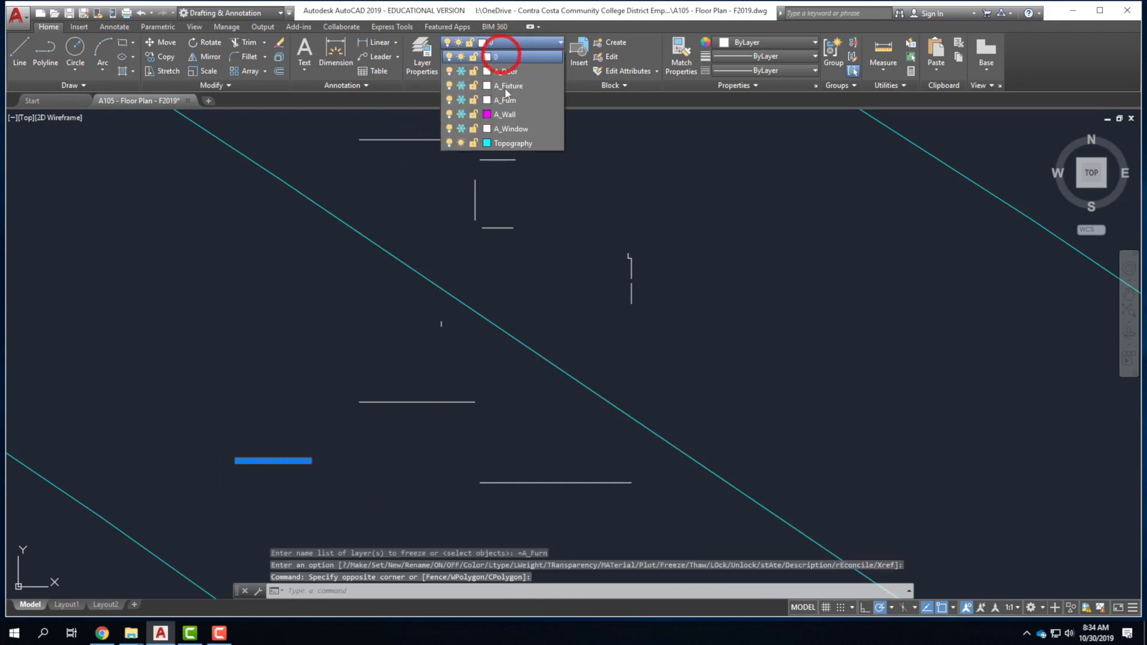
left_click(511, 128)
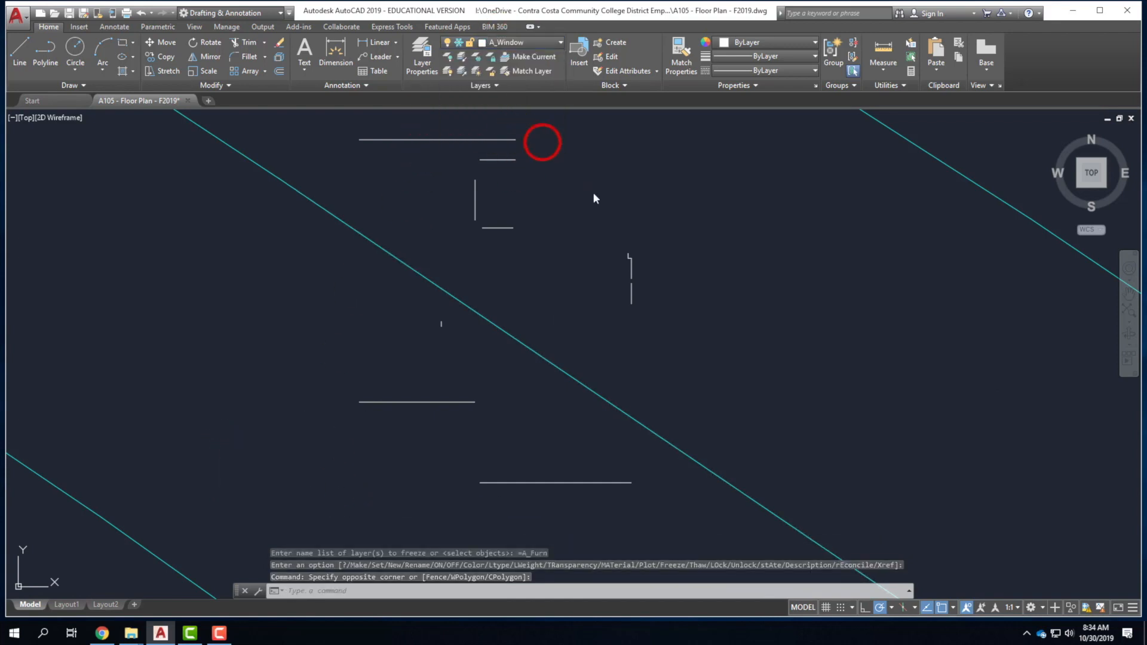
left_click(648, 328)
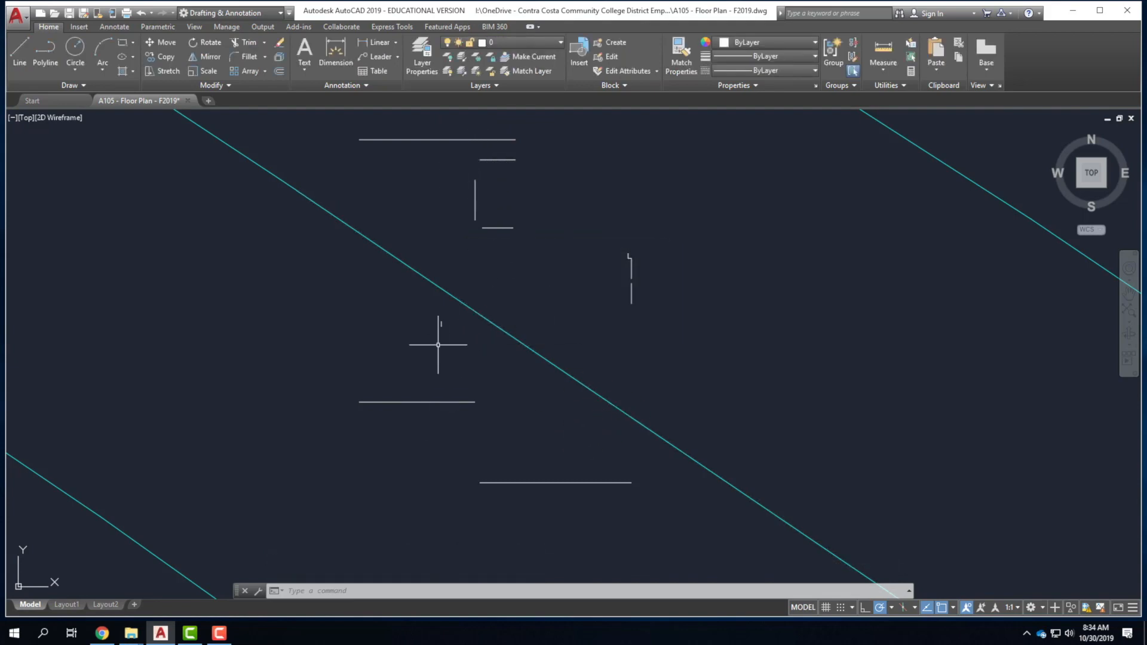
Move the short vertical line and small vertical tick onto A_Wall.
left_click(609, 229)
left_click(661, 330)
left_click(378, 325)
left_click(457, 348)
left_click(501, 43)
left_click(523, 108)
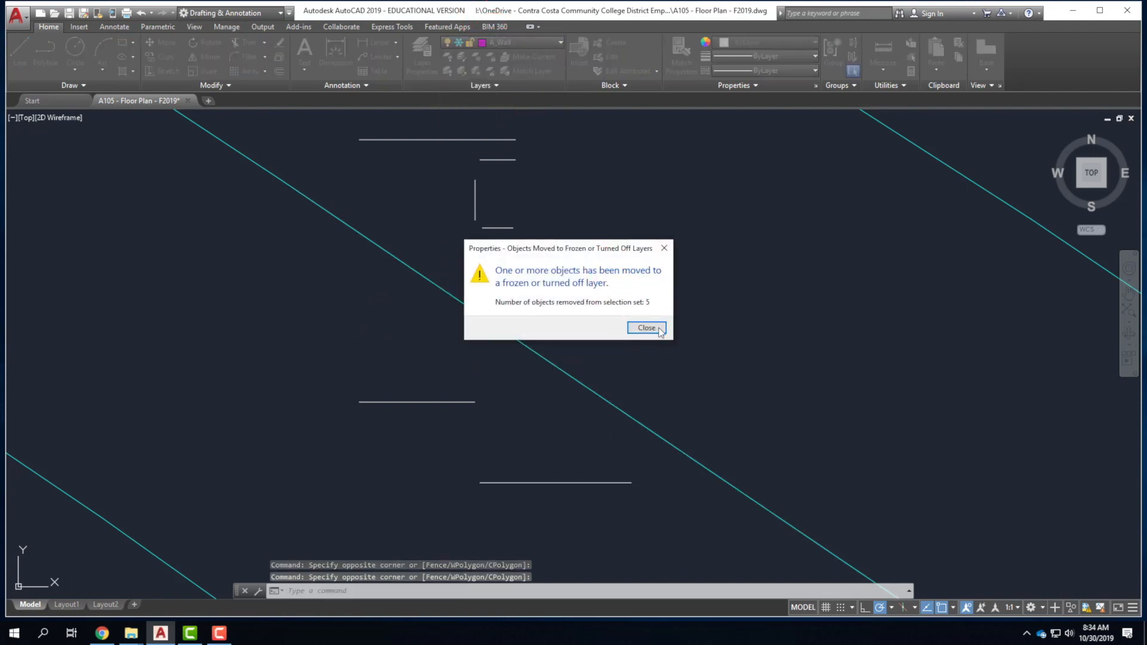
left_click(660, 328)
Move the top, middle and bottom horizontal lines onto A_Window.
left_click(417, 401)
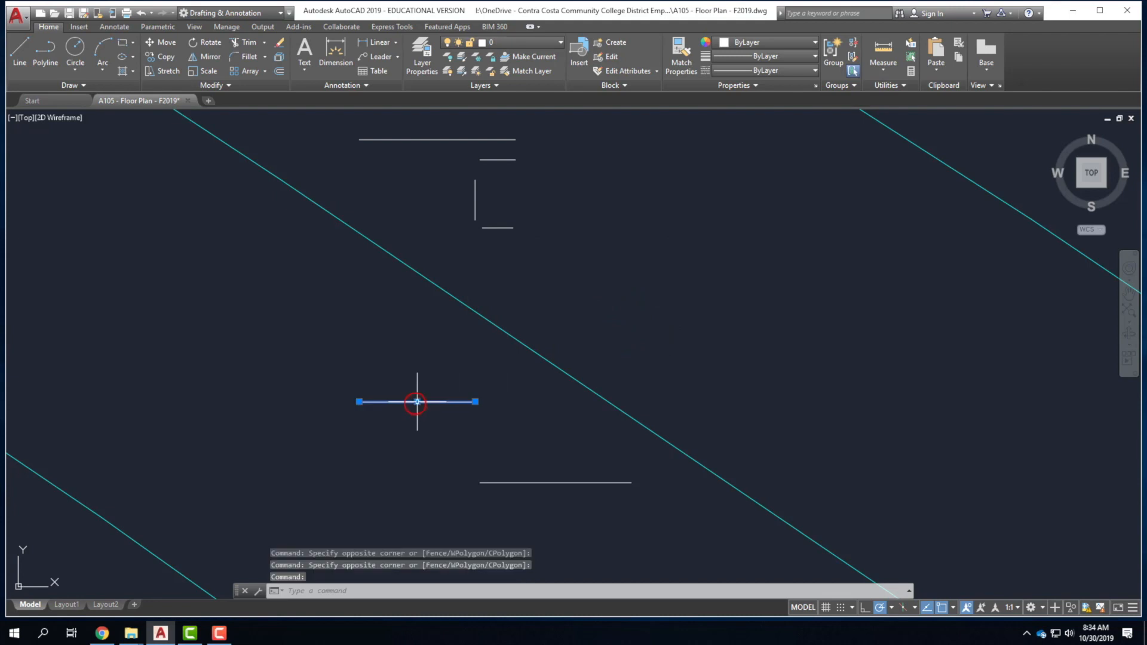
left_click(519, 482)
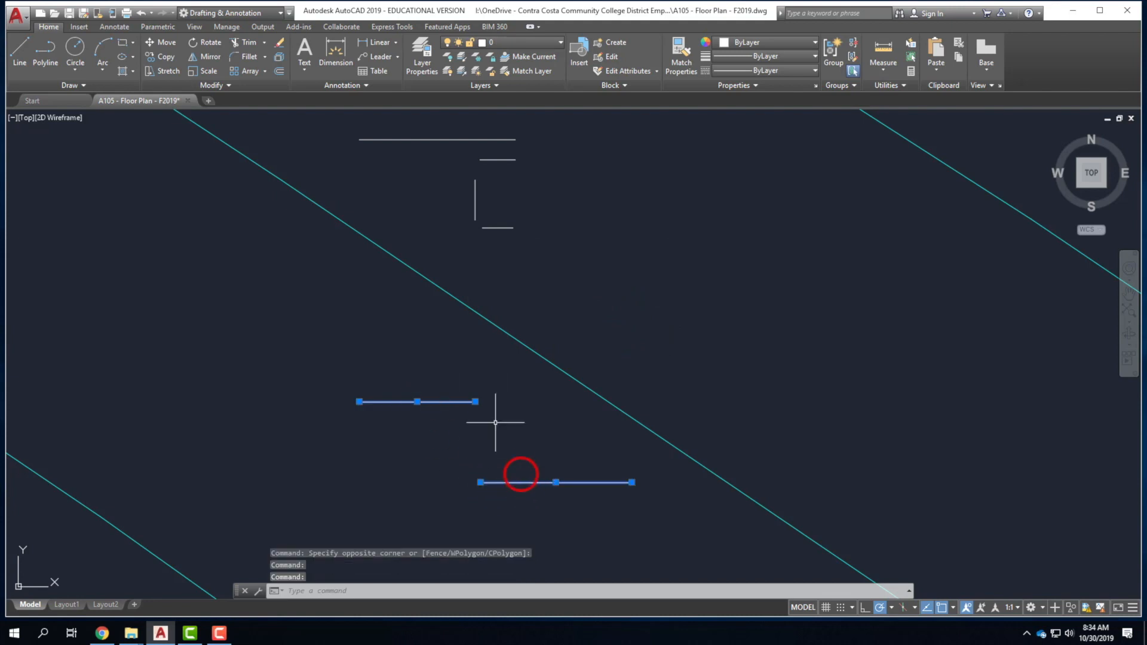
left_click(427, 140)
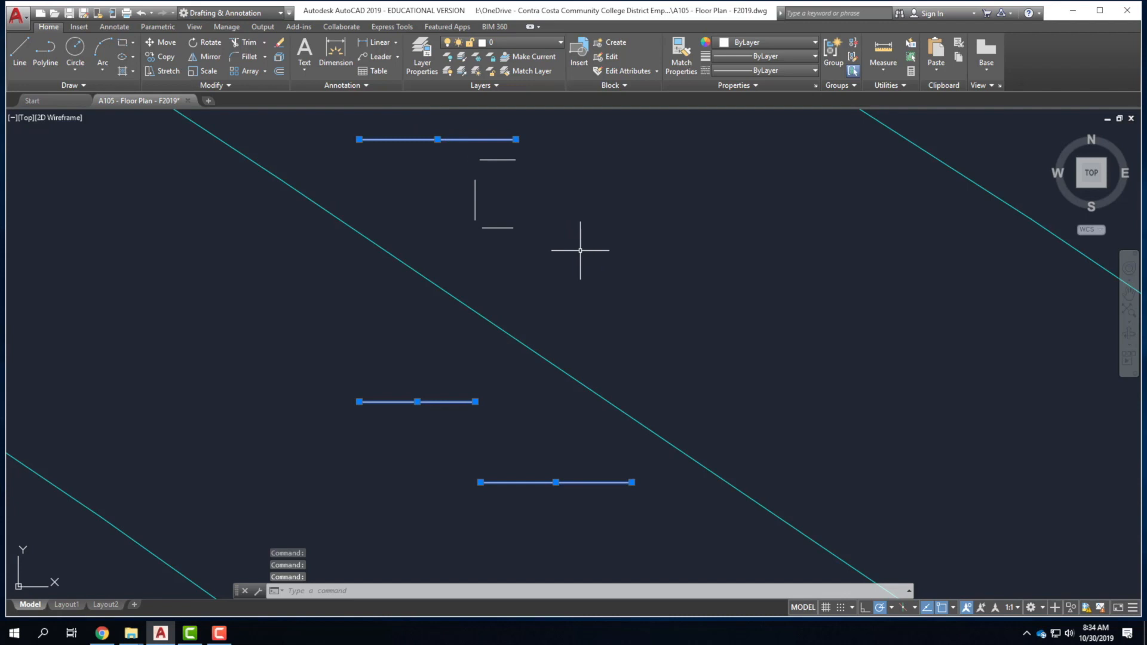
left_click(495, 162)
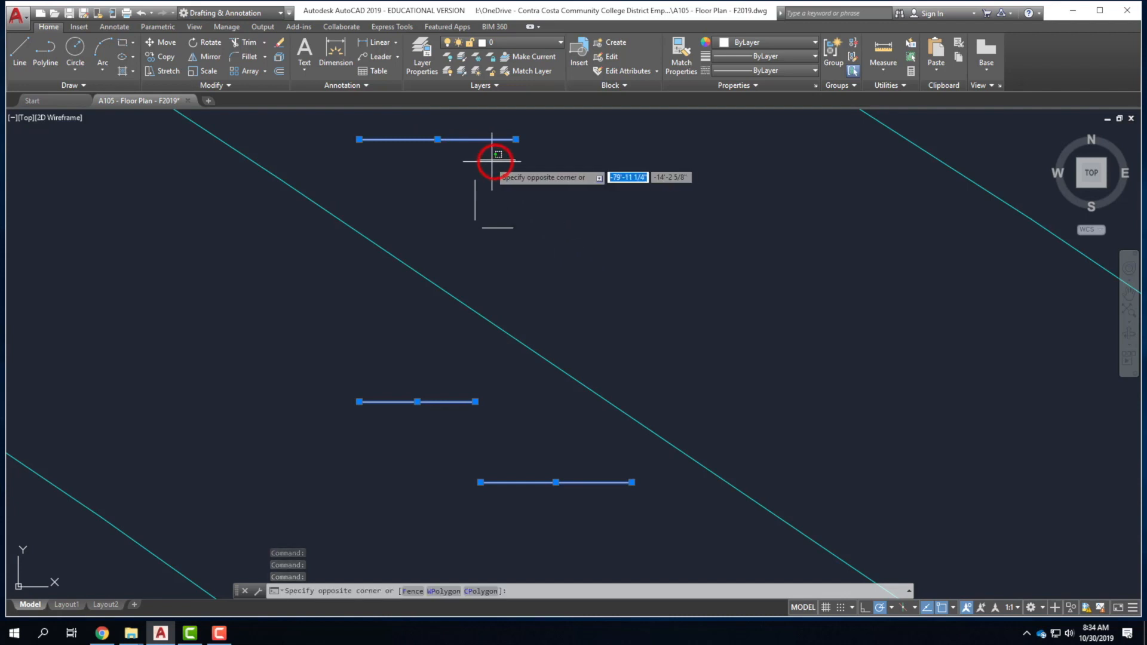
left_click(637, 203)
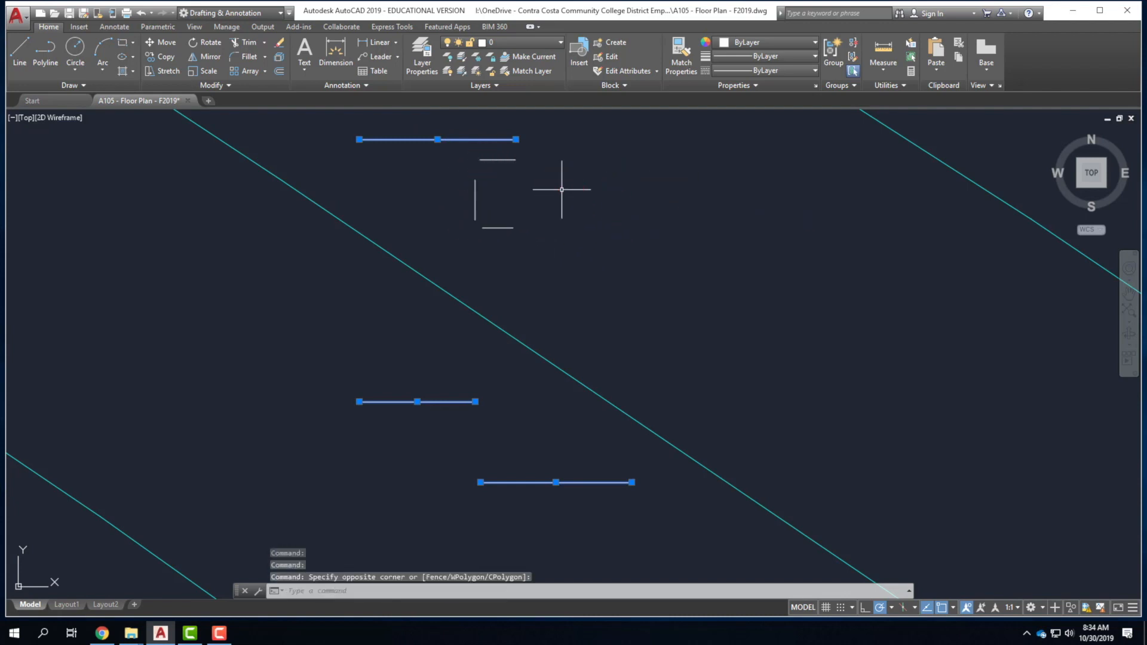
left_click(493, 43)
left_click(457, 113)
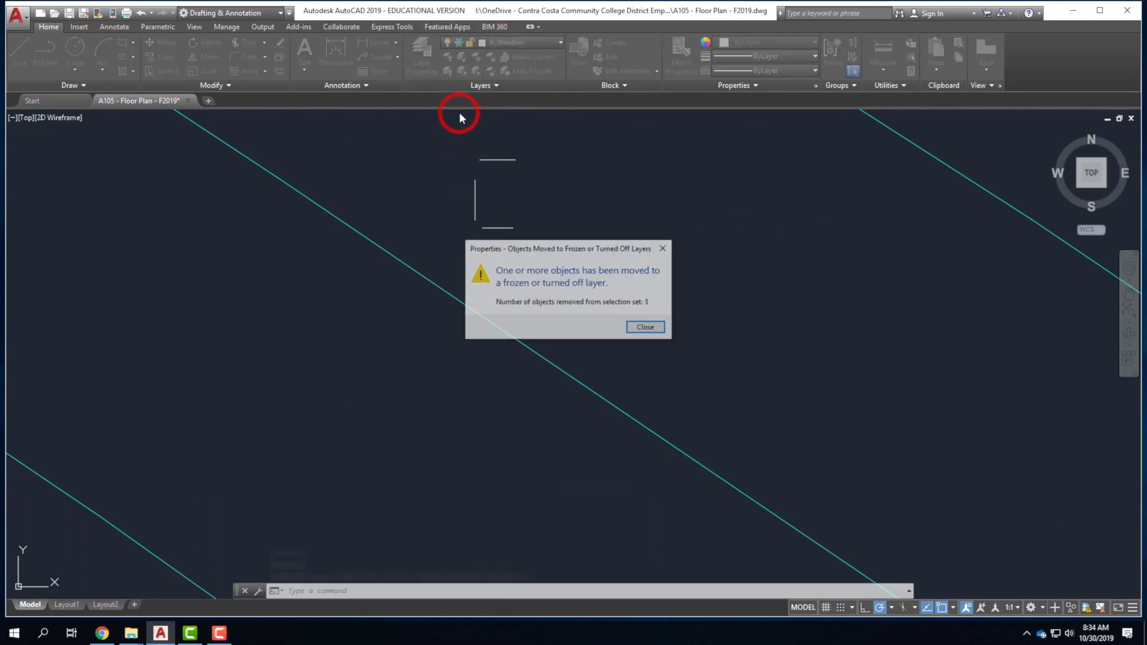
left_click(646, 328)
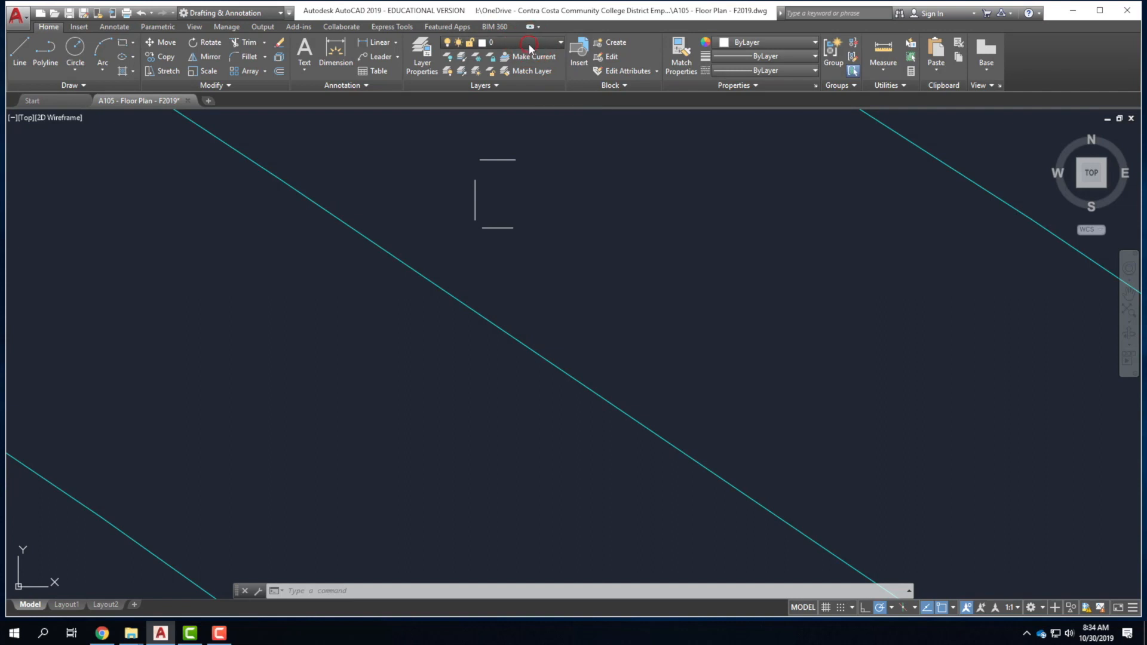
left_click(508, 43)
Thaw A_Window, A_Wall, A_Furn, A_Fixture and A_Door, then zoom out to the whole plan.
left_click(461, 128)
left_click(461, 114)
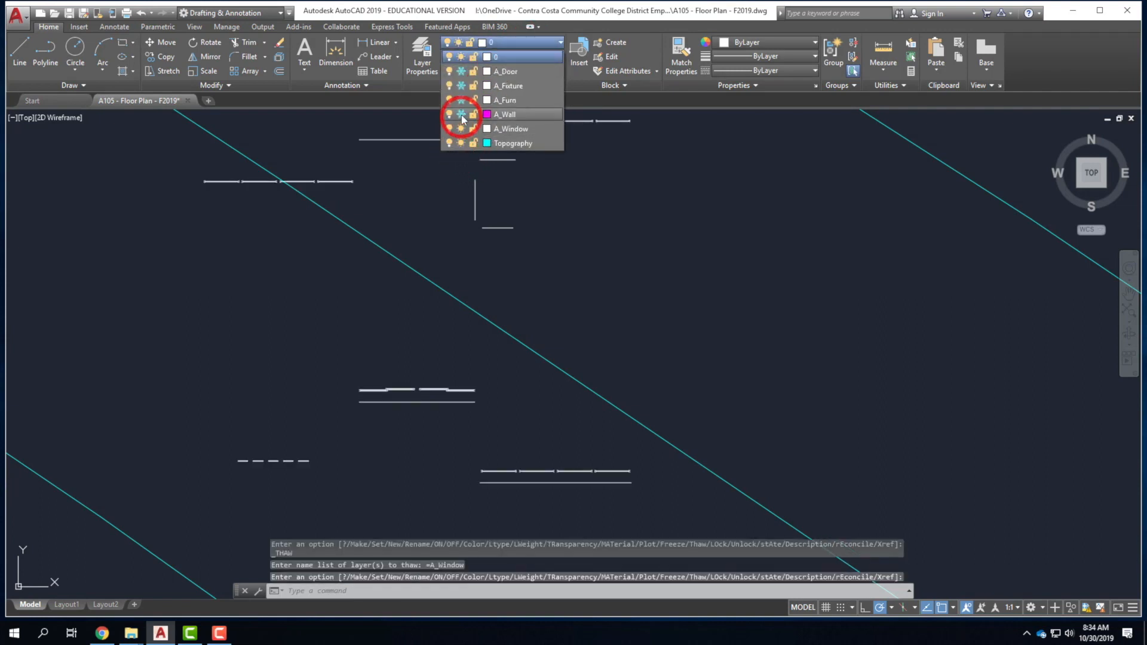
left_click(461, 99)
left_click(461, 86)
left_click(461, 71)
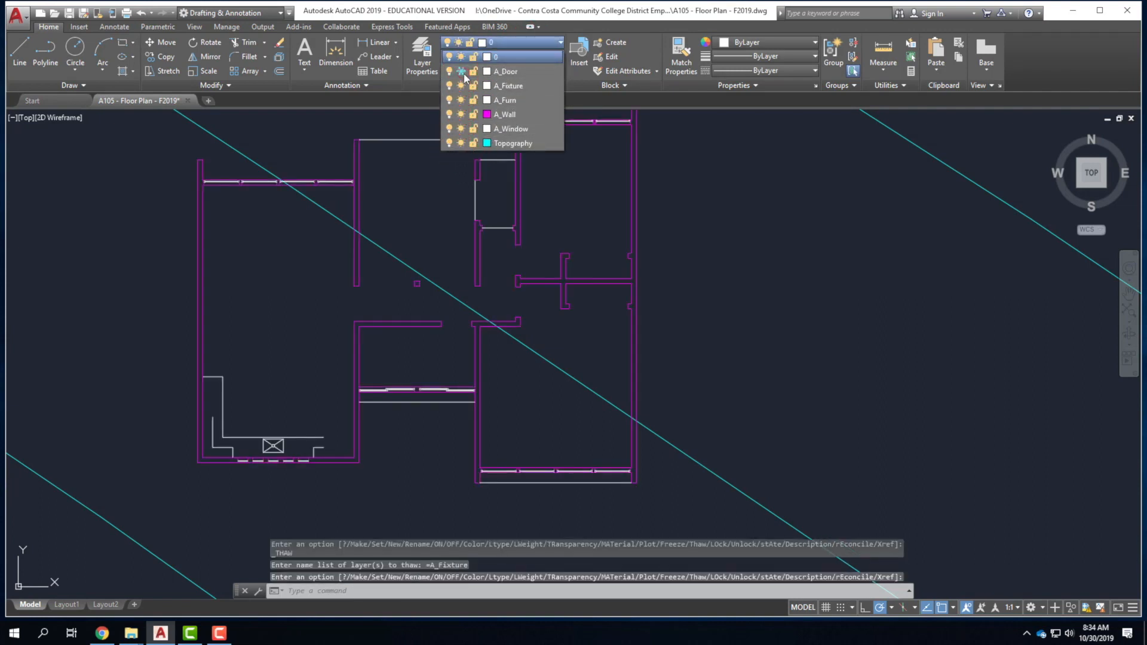
left_click(733, 247)
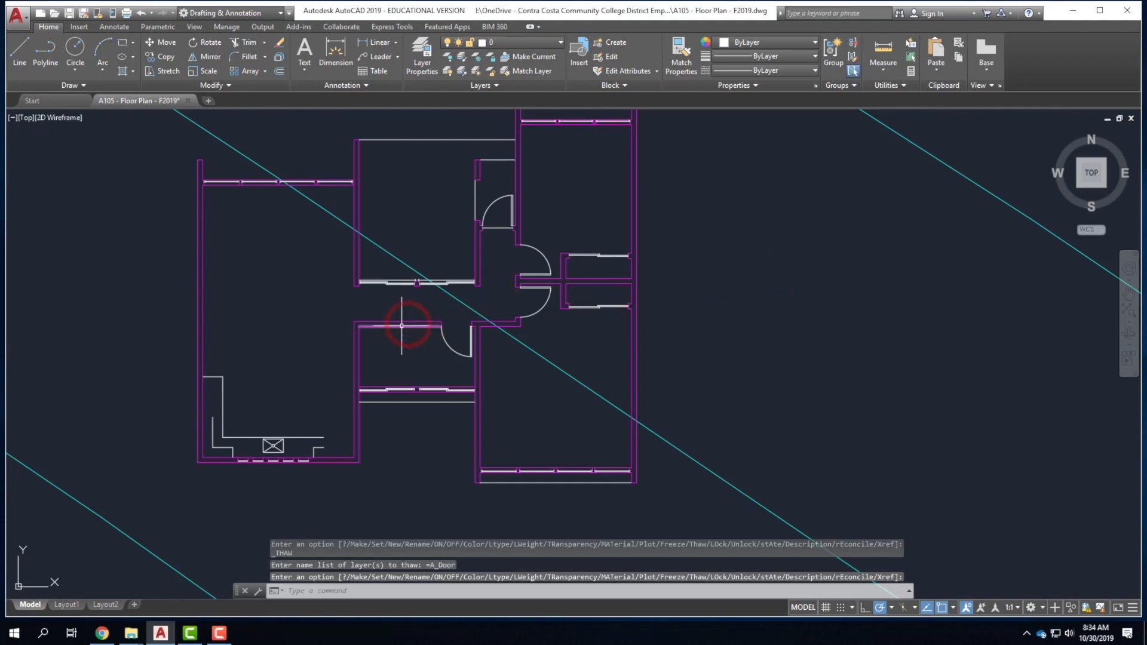
scroll(398, 326, "down", 2)
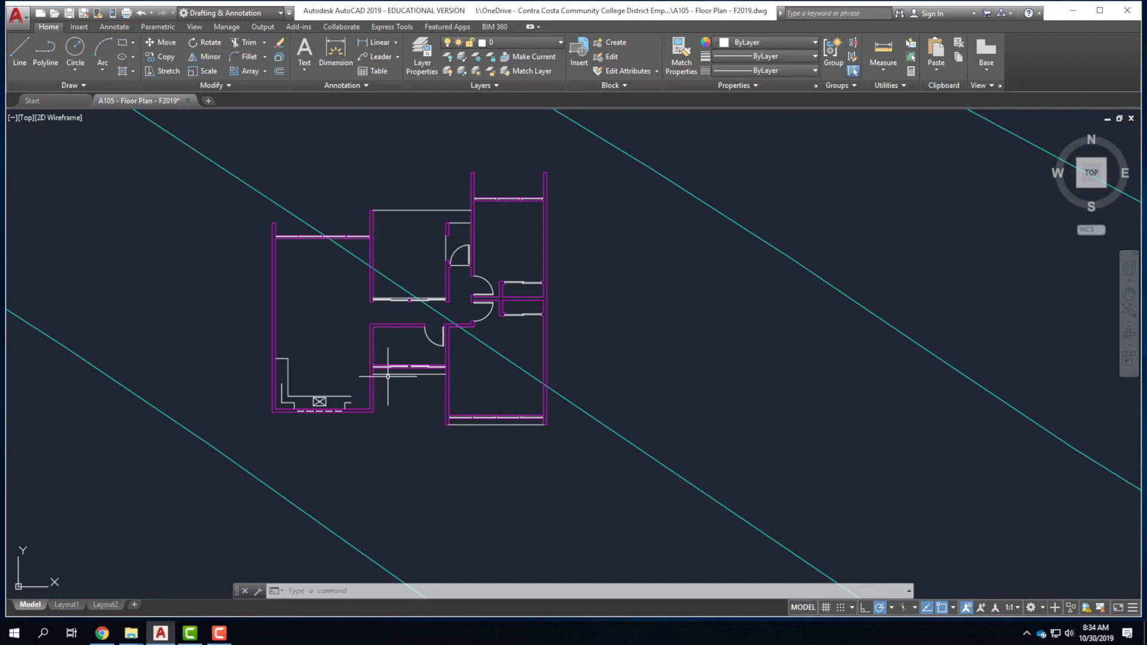
Open A_Wall's lineweight choices in Layer Properties Manager and view the lineweight guide in Chrome.
left_click(423, 65)
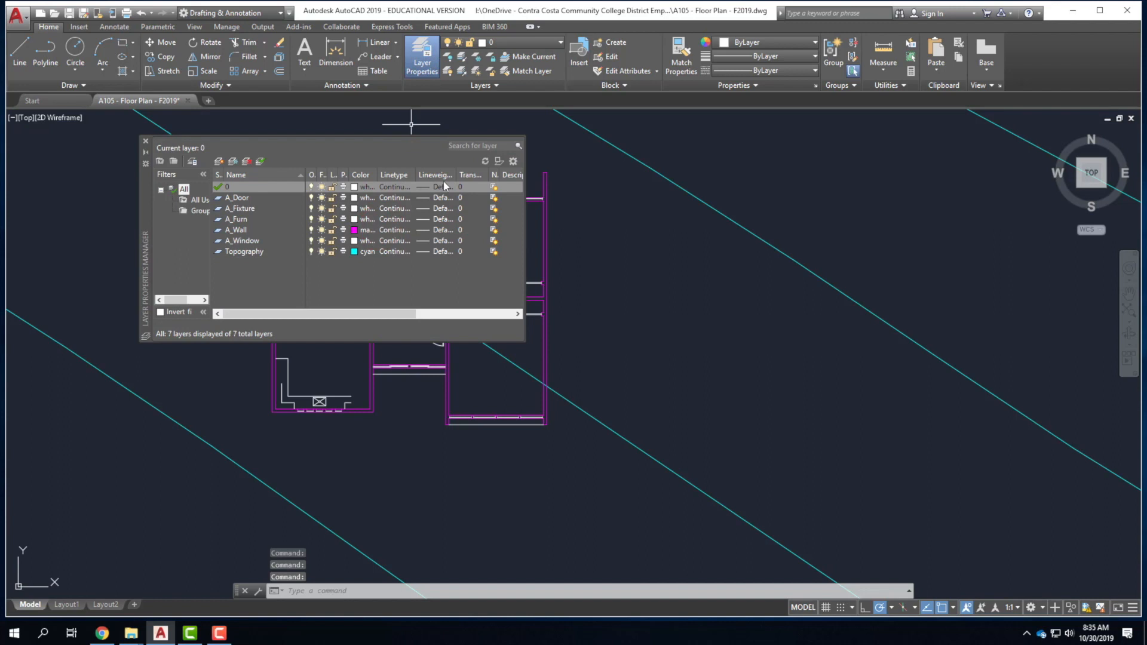
left_click(241, 231)
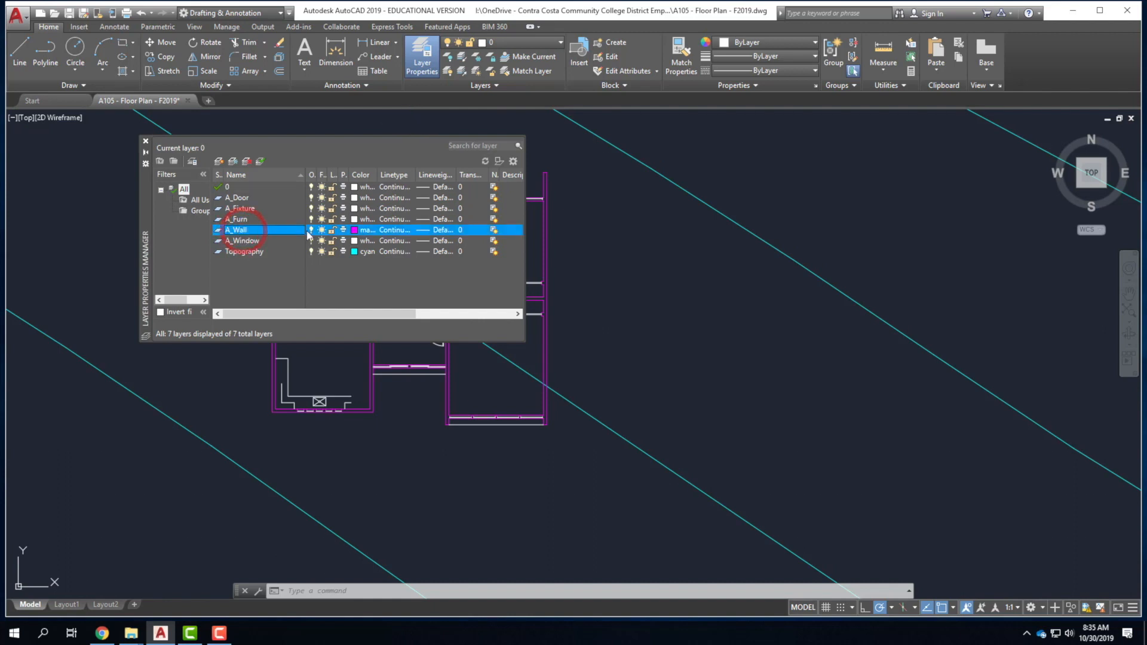
left_click(441, 233)
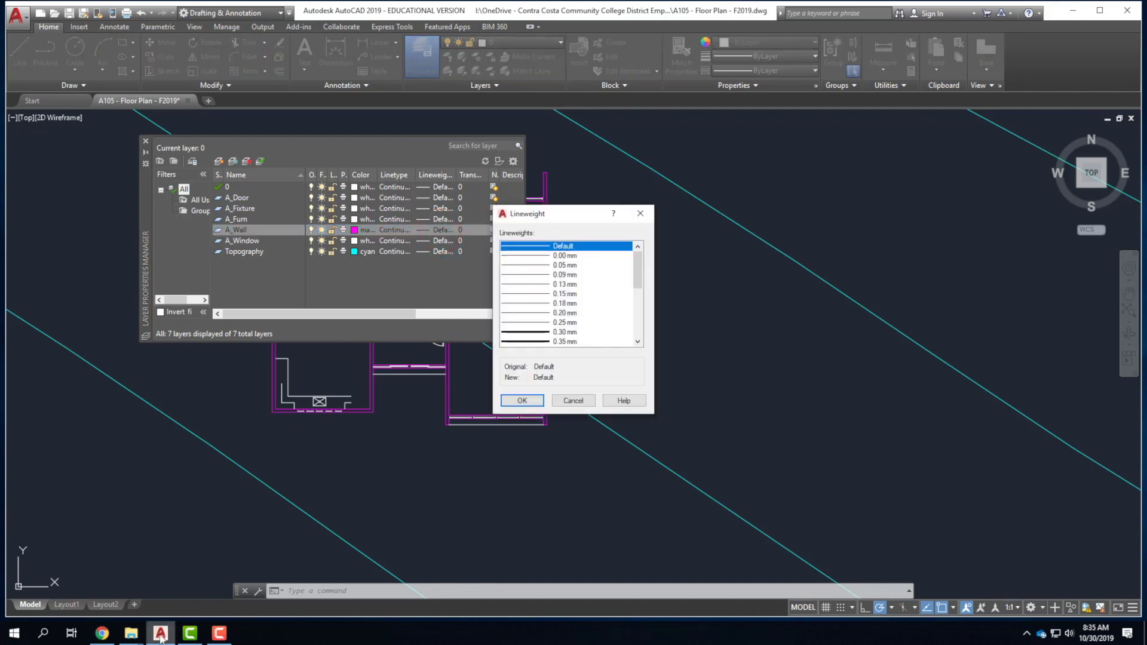
left_click(102, 633)
left_click(597, 294)
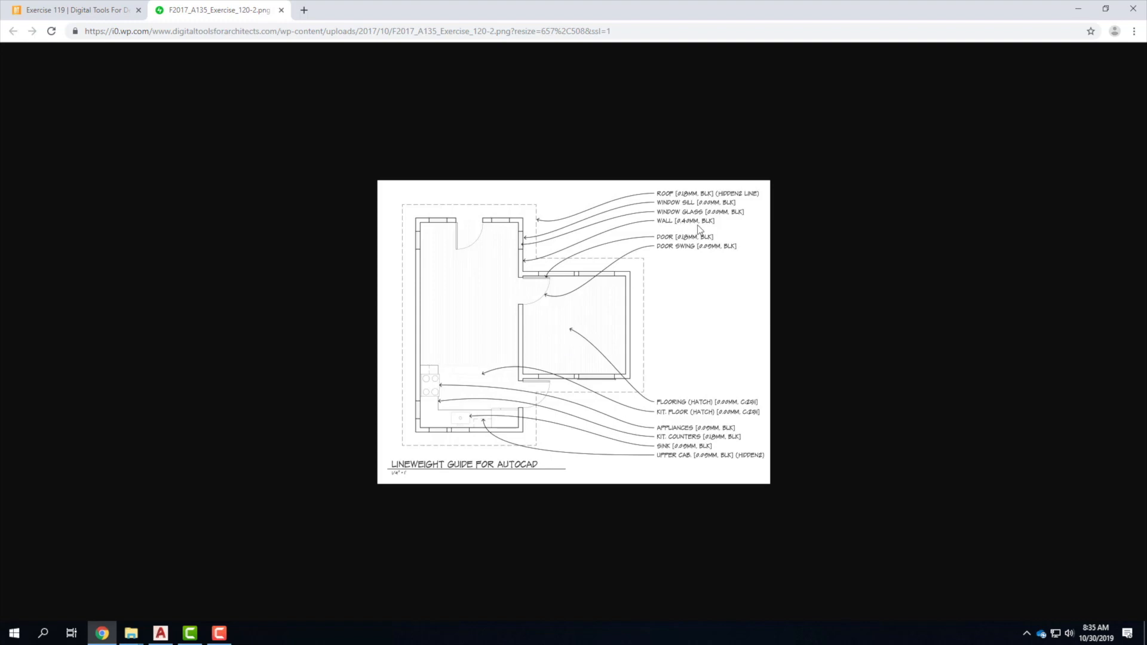
Close the lineweight guide, give A_Wall a 0.40 mm lineweight, and close the layer manager.
left_click(1133, 8)
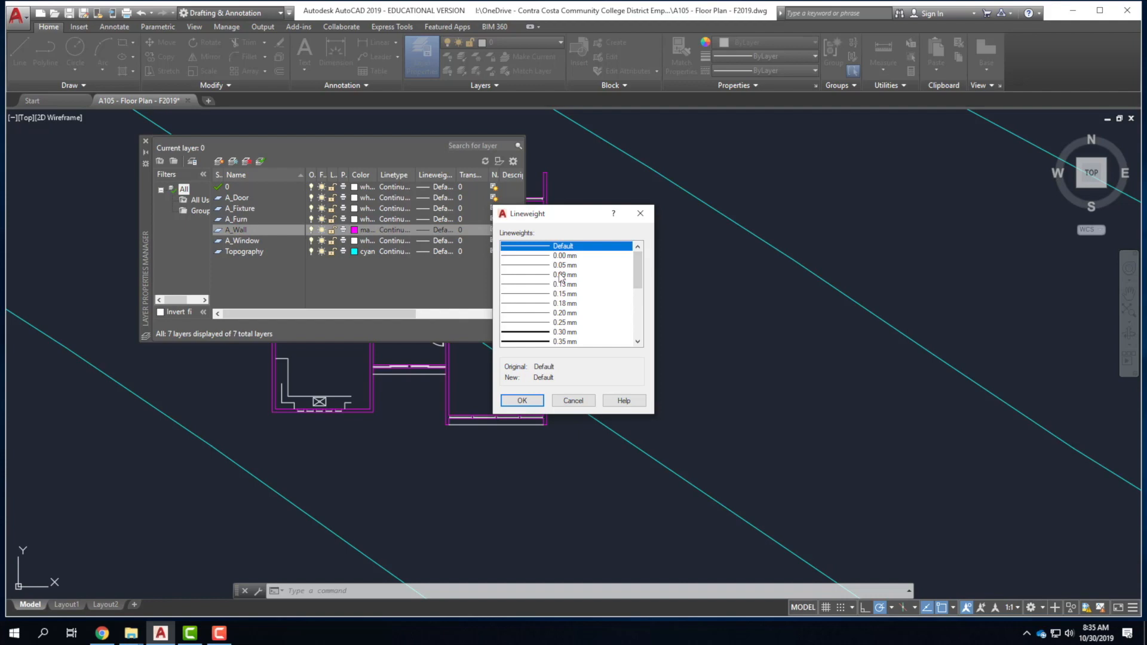
scroll(564, 328, "down", 1)
left_click(561, 325)
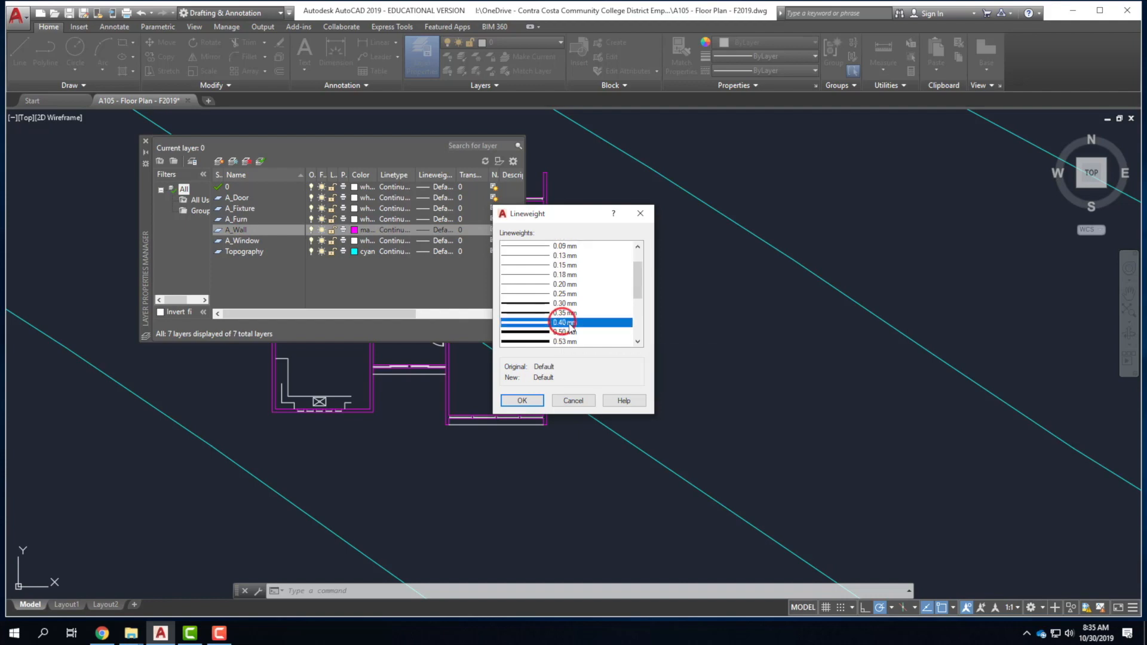
left_click(521, 399)
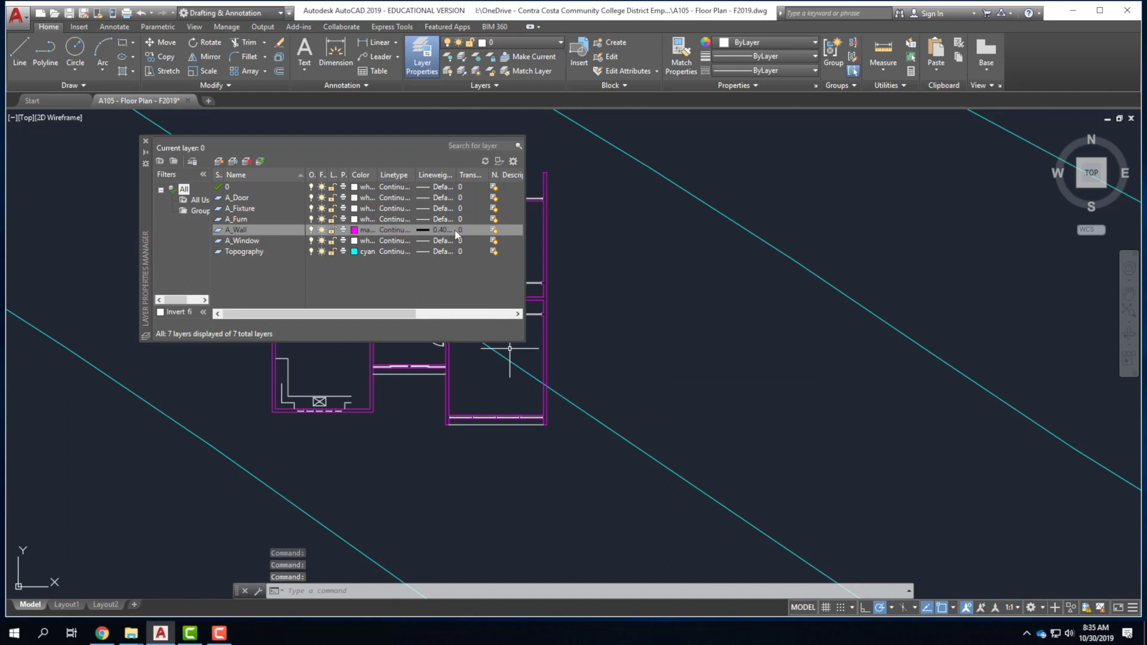
left_click(145, 142)
scroll(374, 320, "up", 6)
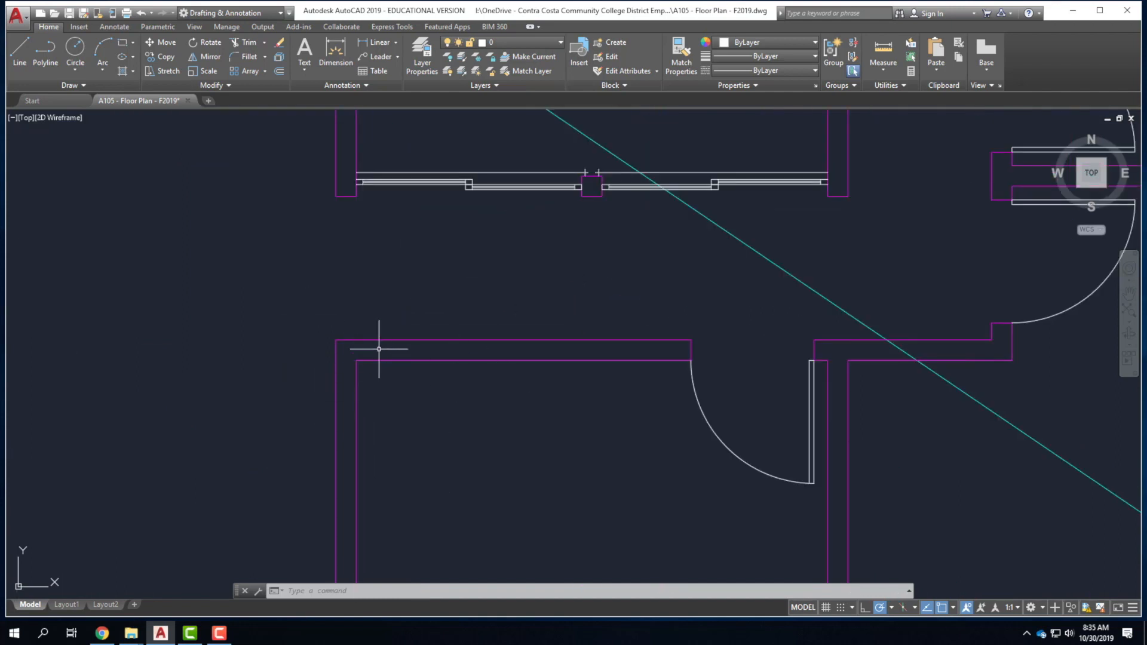
scroll(334, 338, "down", 4)
scroll(589, 269, "down", 2)
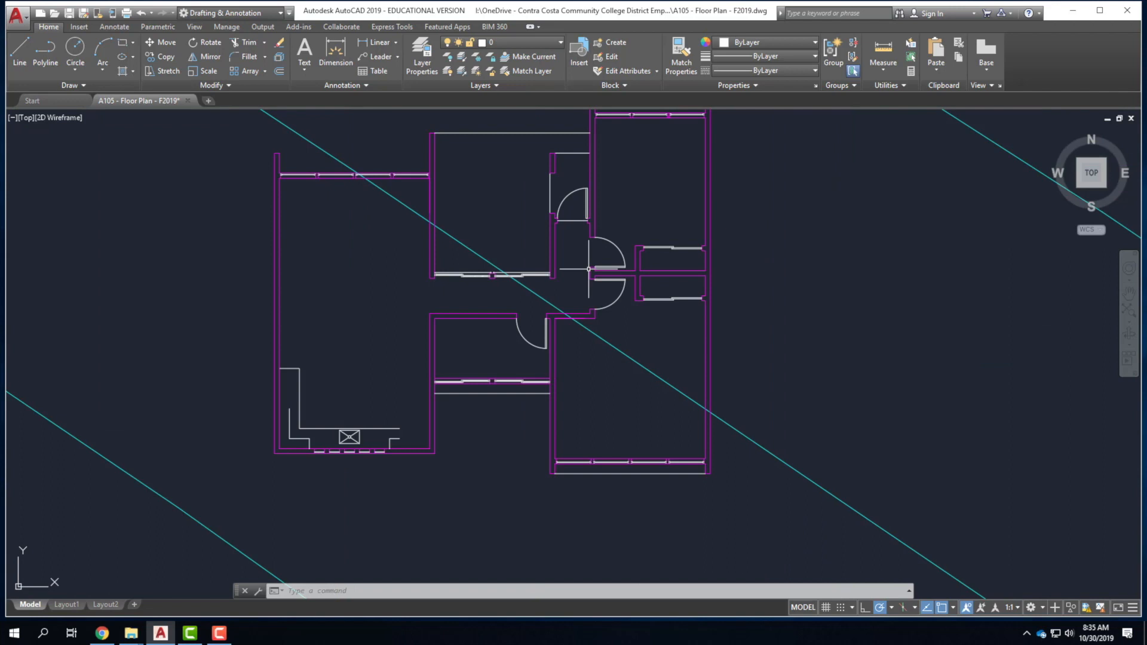
scroll(498, 385, "up", 2)
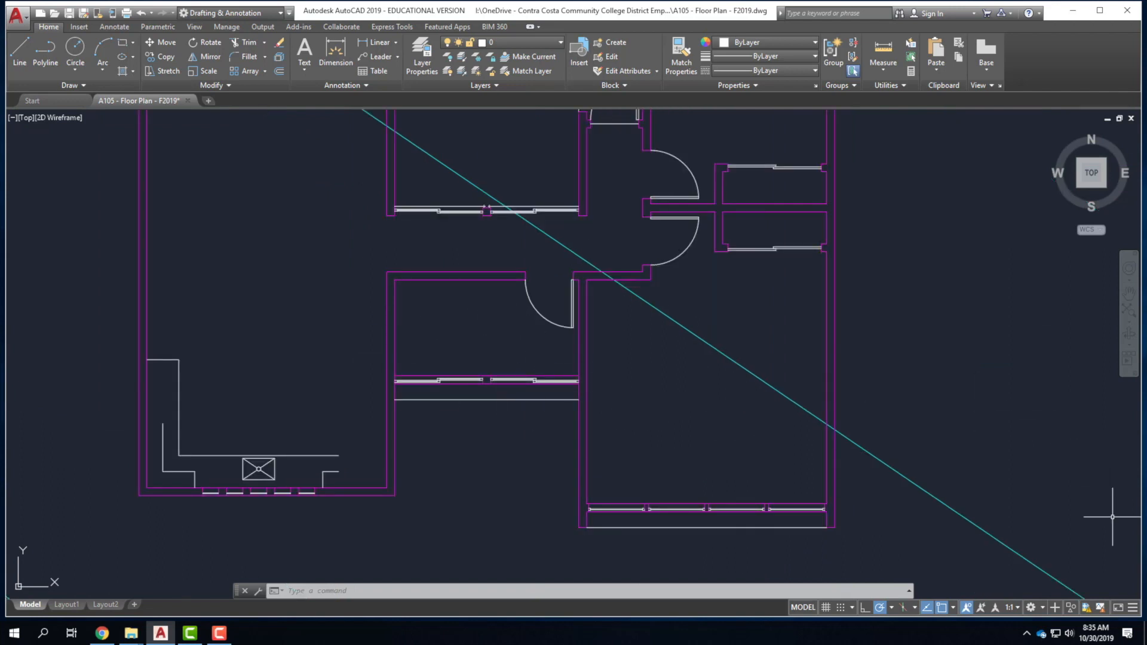
Add the LineWeight toggle to the status bar and switch lineweight display on.
left_click(1134, 608)
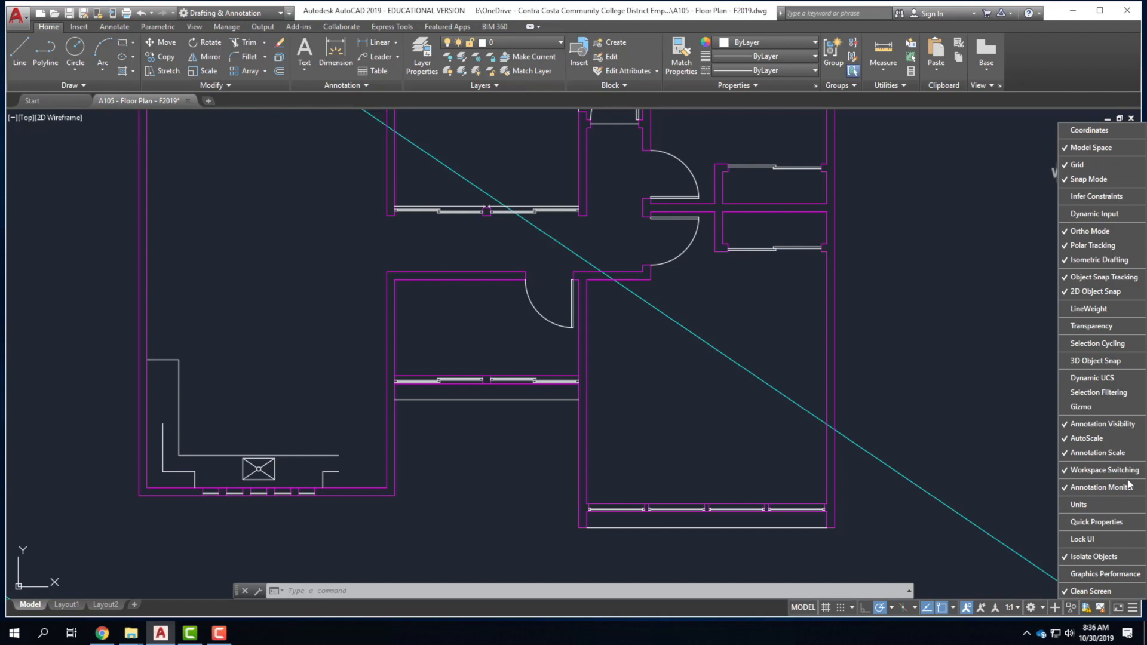
left_click(1099, 308)
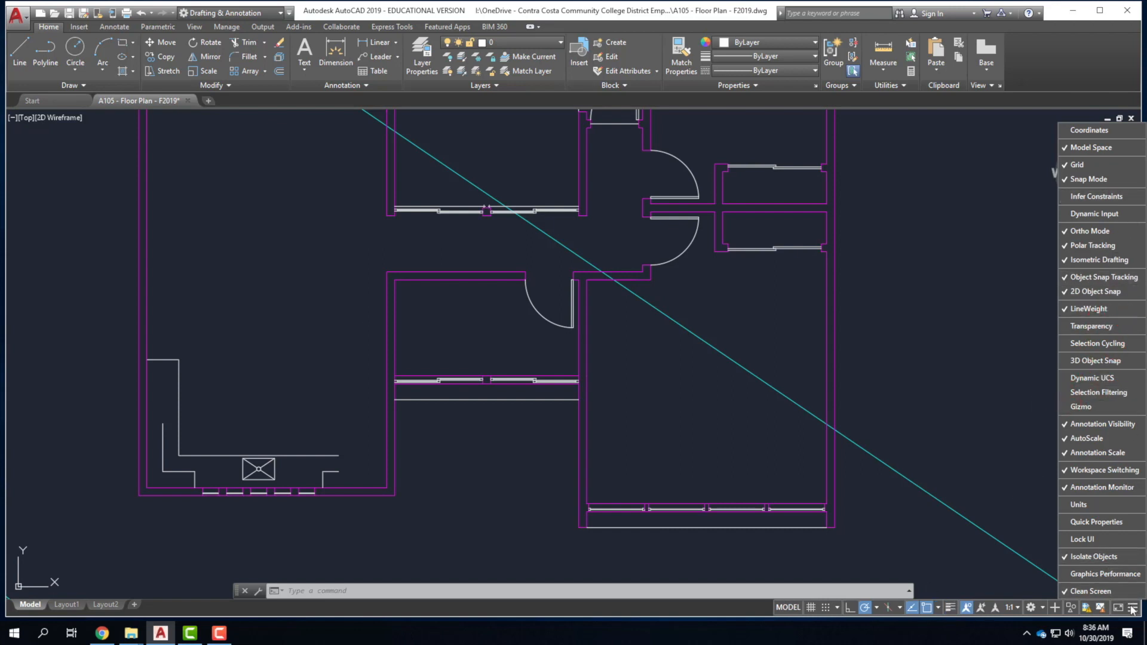
left_click(998, 621)
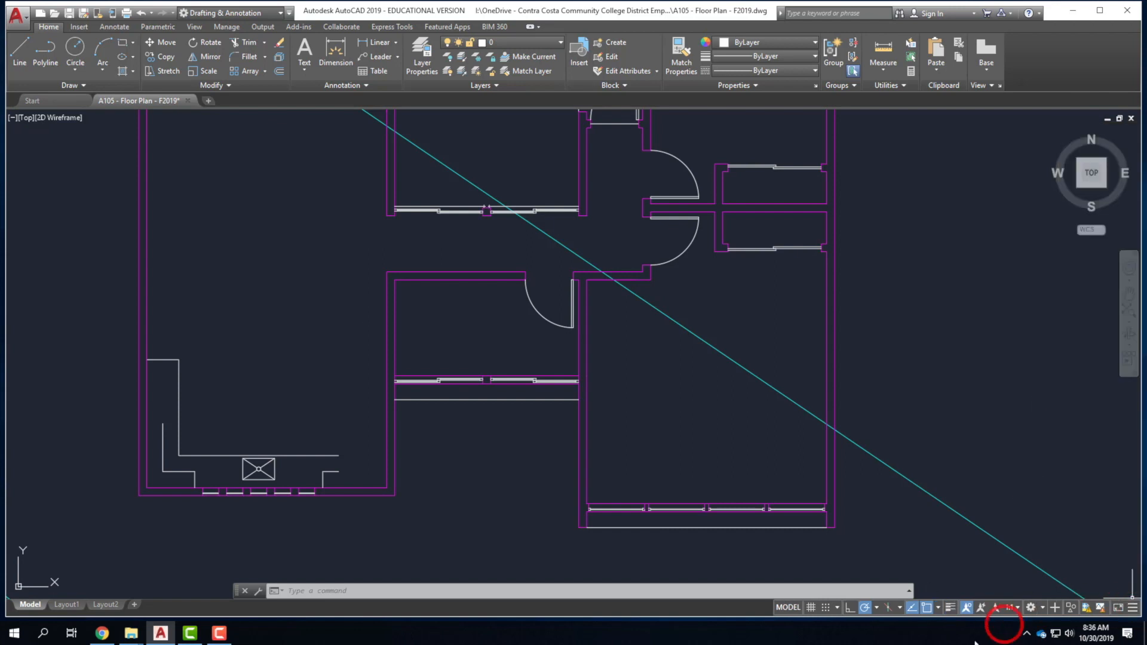
left_click(951, 609)
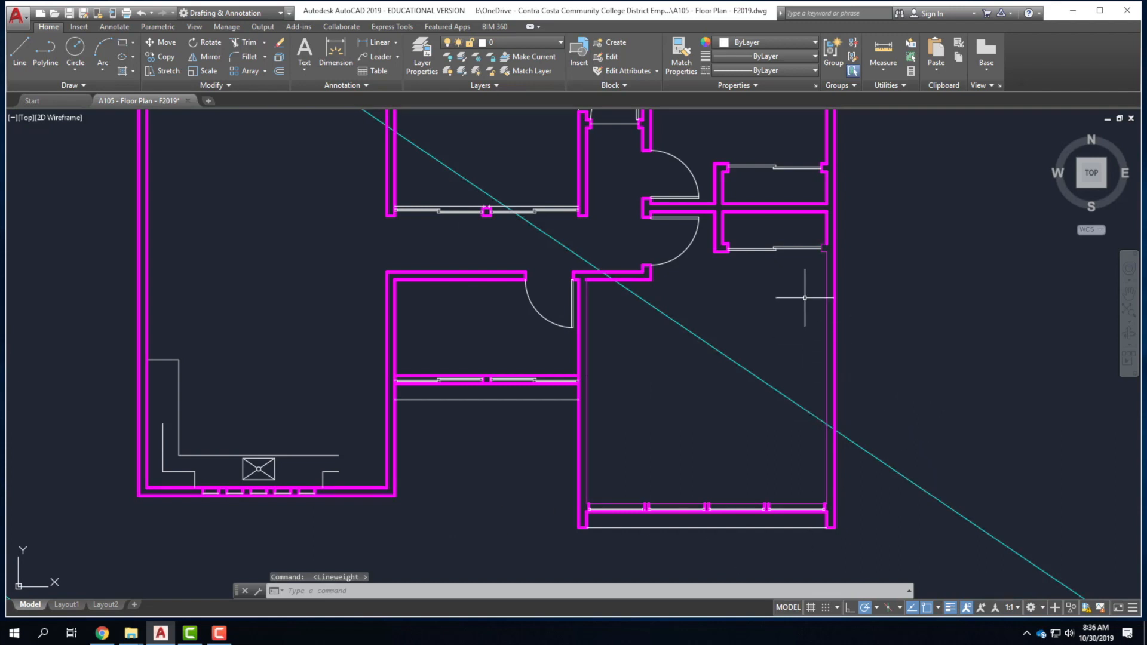
left_click(828, 289)
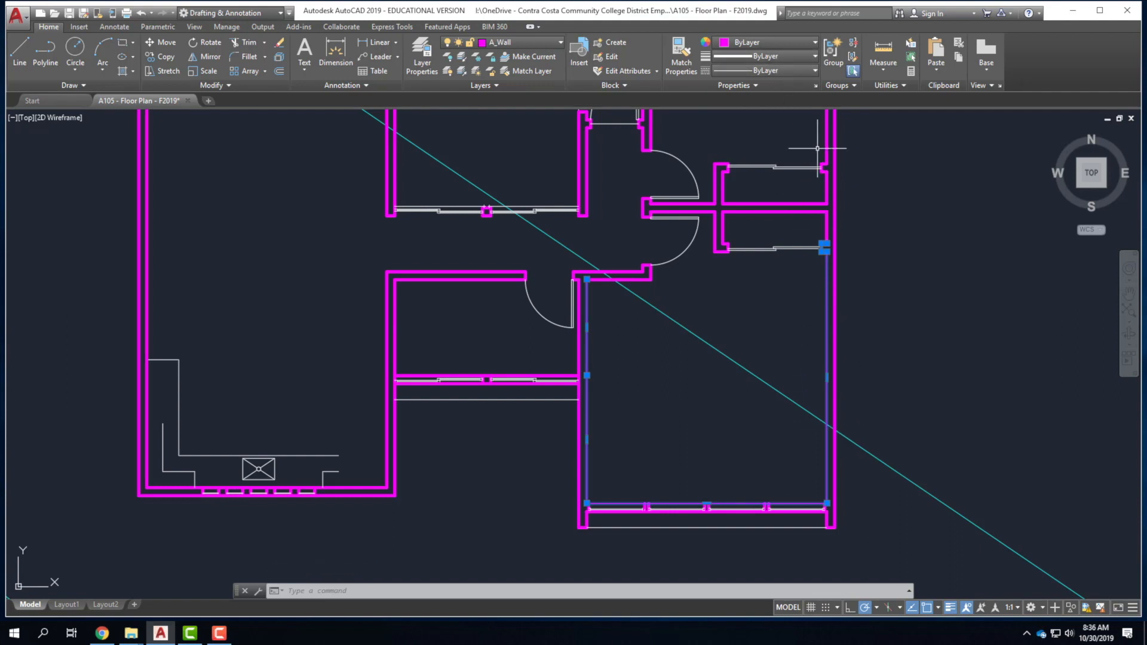
key("Escape")
left_click(827, 303)
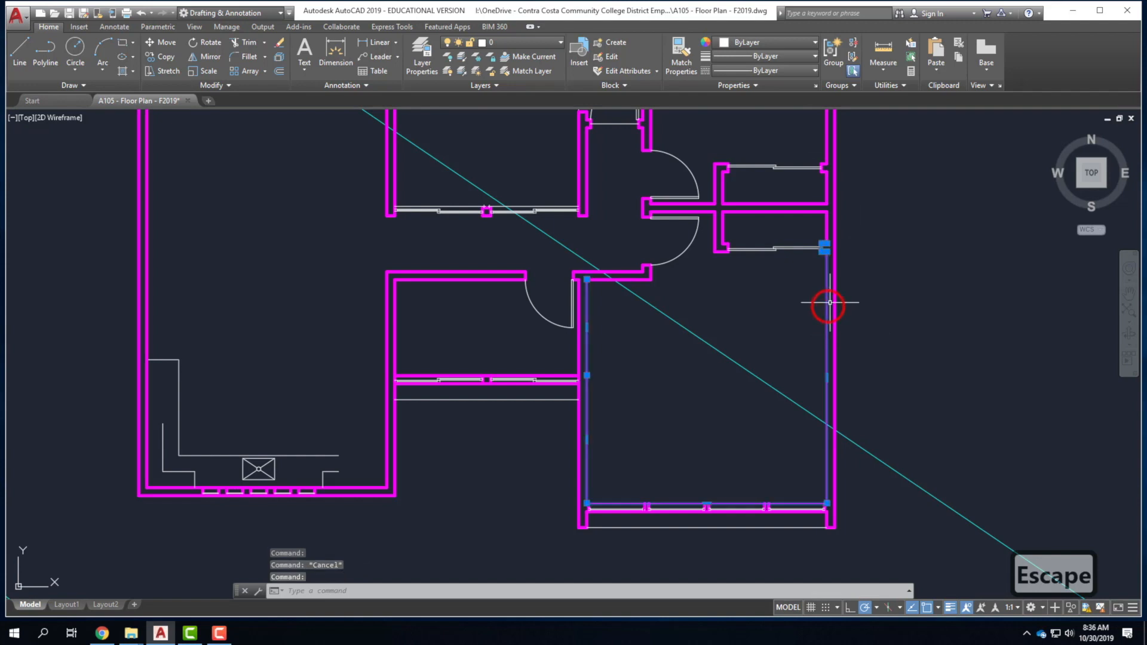
type("pro")
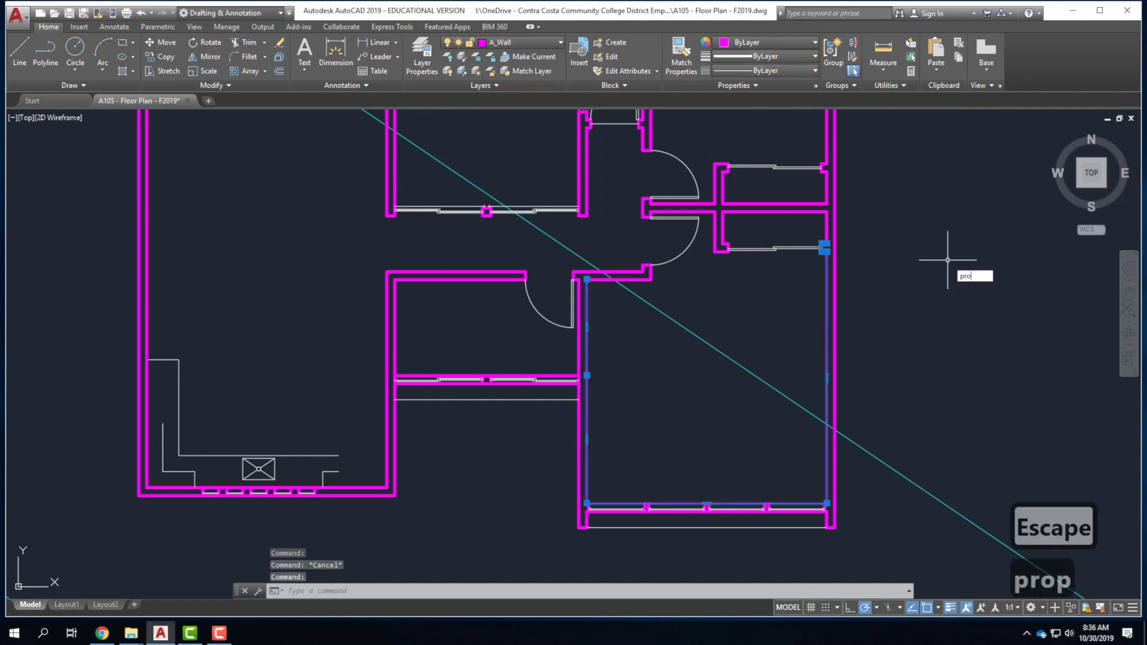
type("perties")
key("Return")
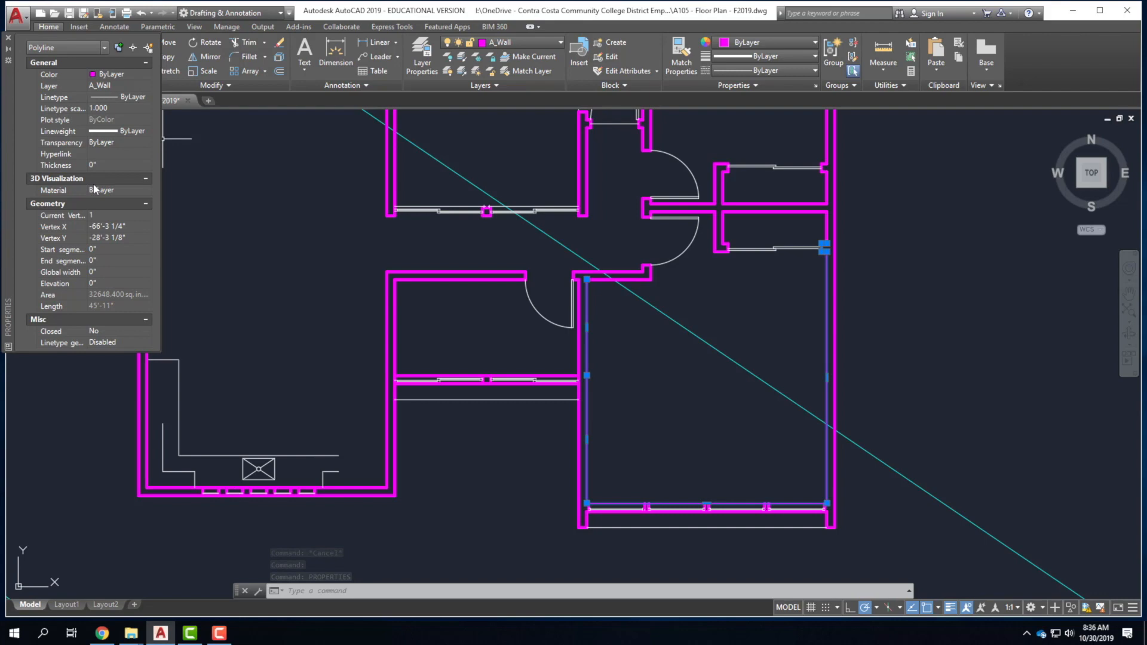
left_click(8, 41)
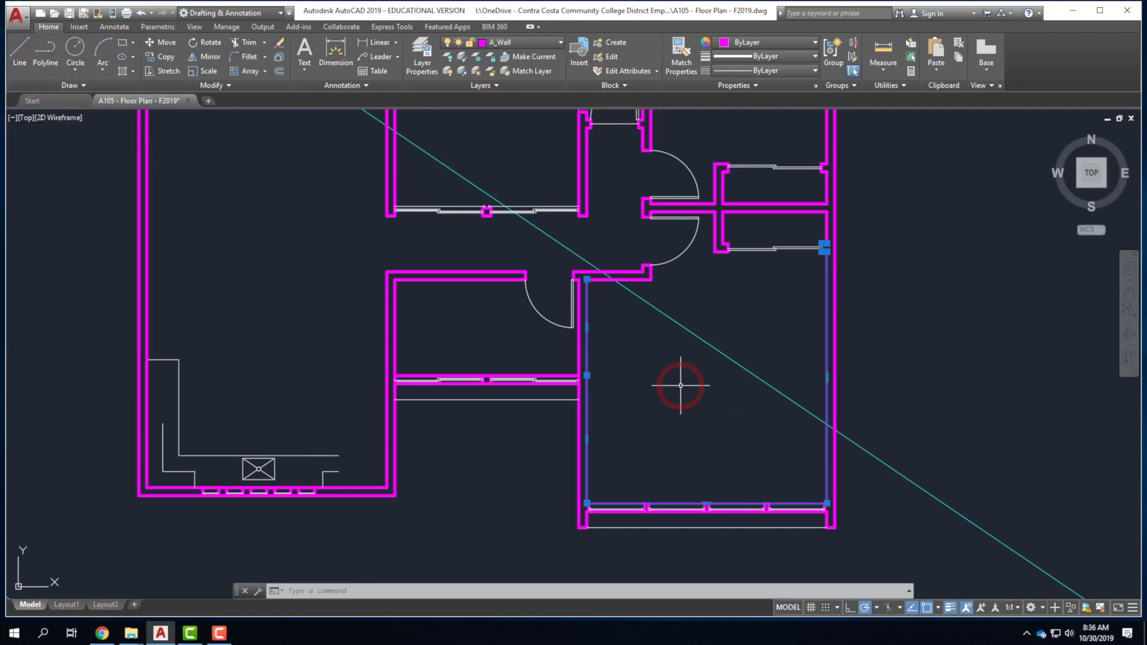
key("Escape")
key("Escape")
scroll(661, 407, "up", 4)
scroll(660, 408, "down", 5)
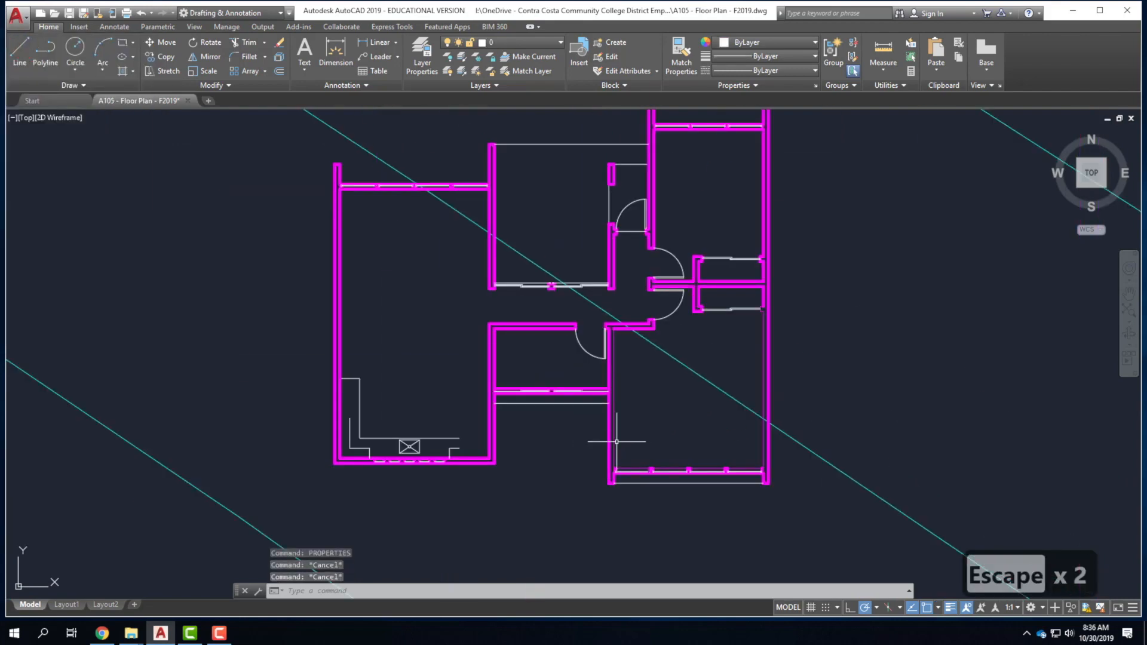
scroll(524, 387, "up", 4)
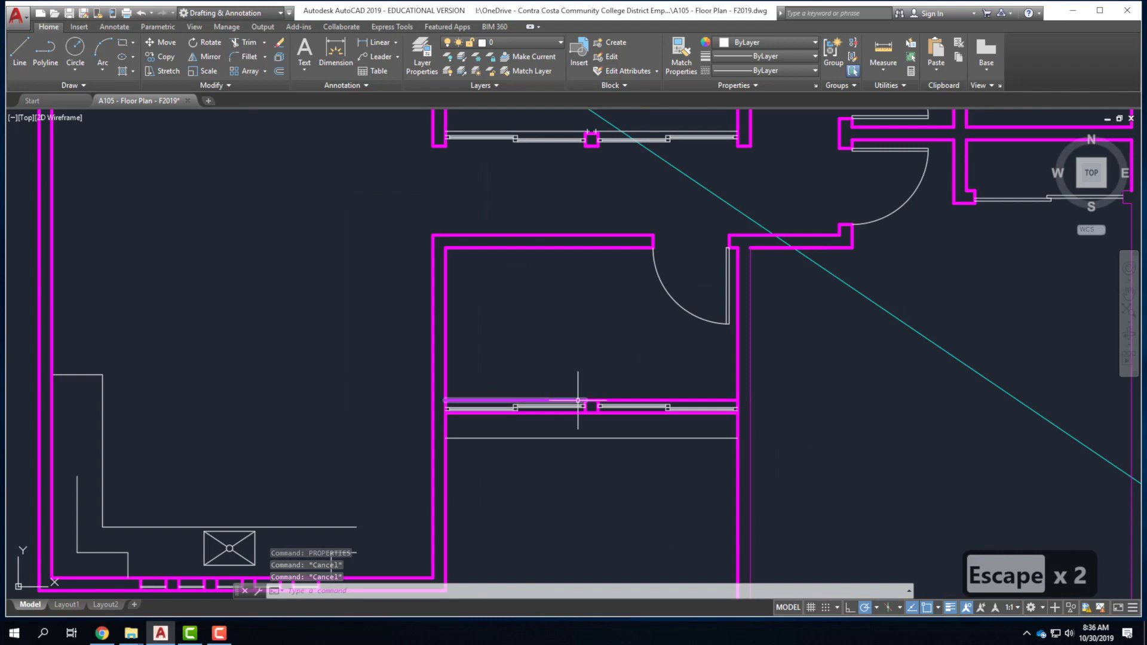
left_click(951, 608)
left_click(951, 608)
left_click(951, 608)
left_click(951, 609)
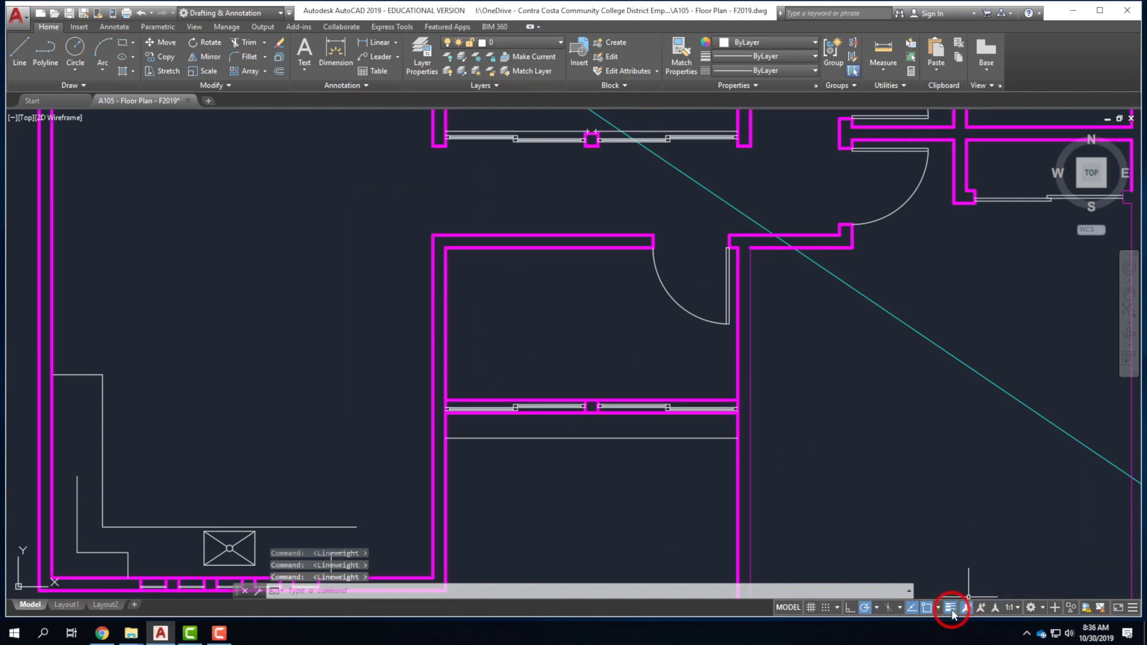
scroll(710, 469, "down", 4)
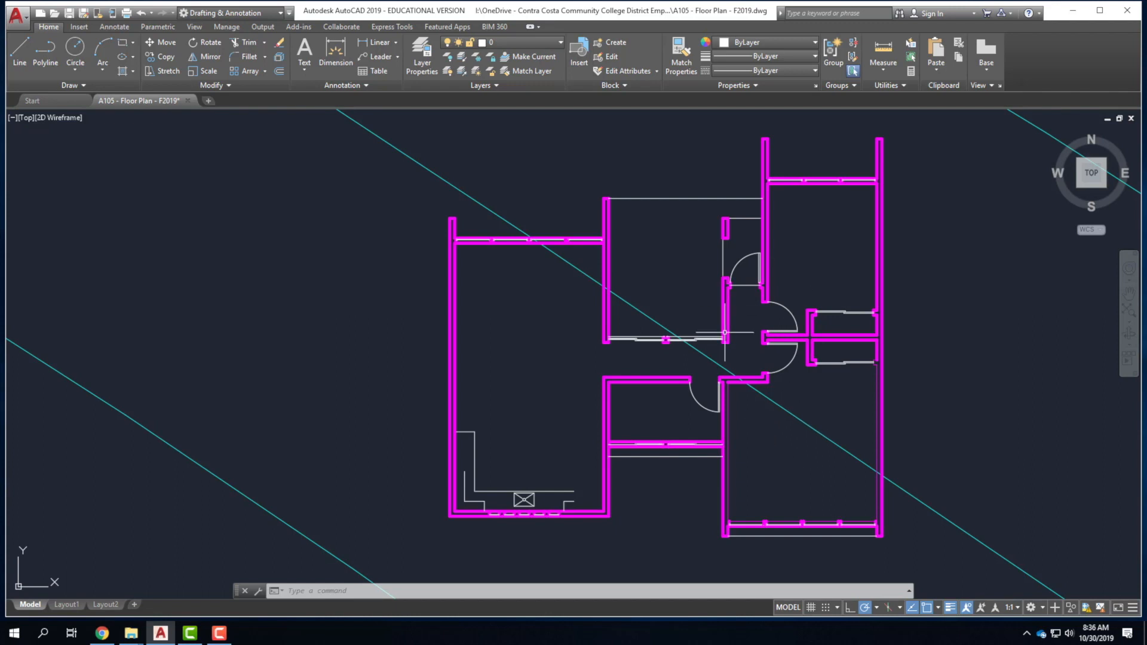
Set A_Door's lineweight to 0.18 mm and A_Window's to 0.00 mm.
left_click(429, 53)
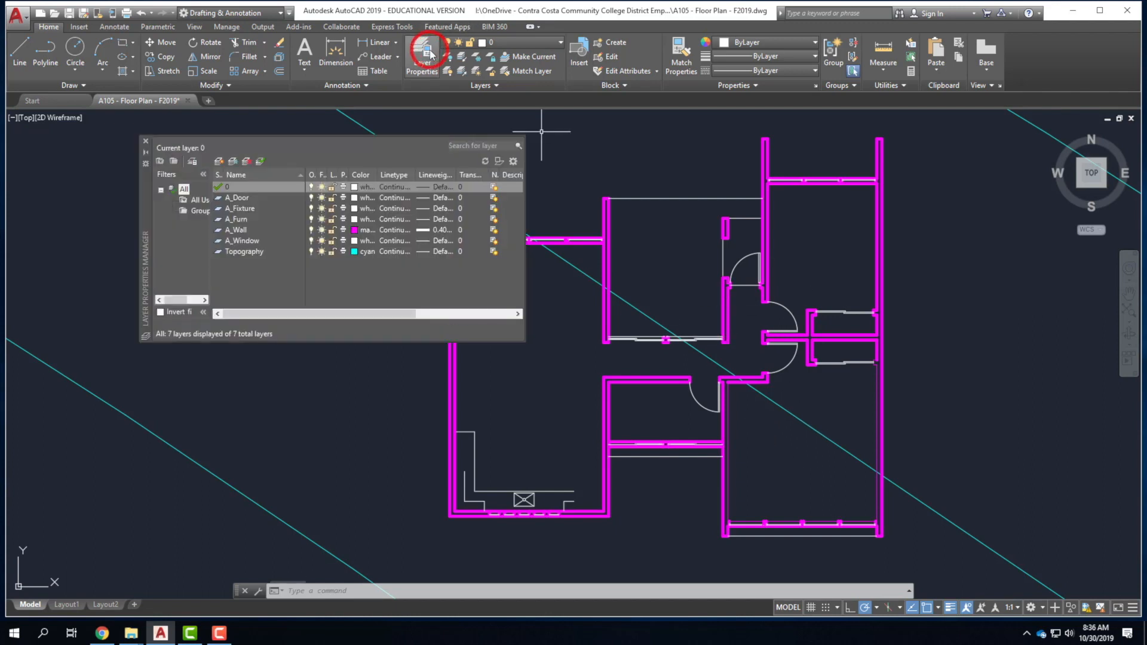
left_click(245, 201)
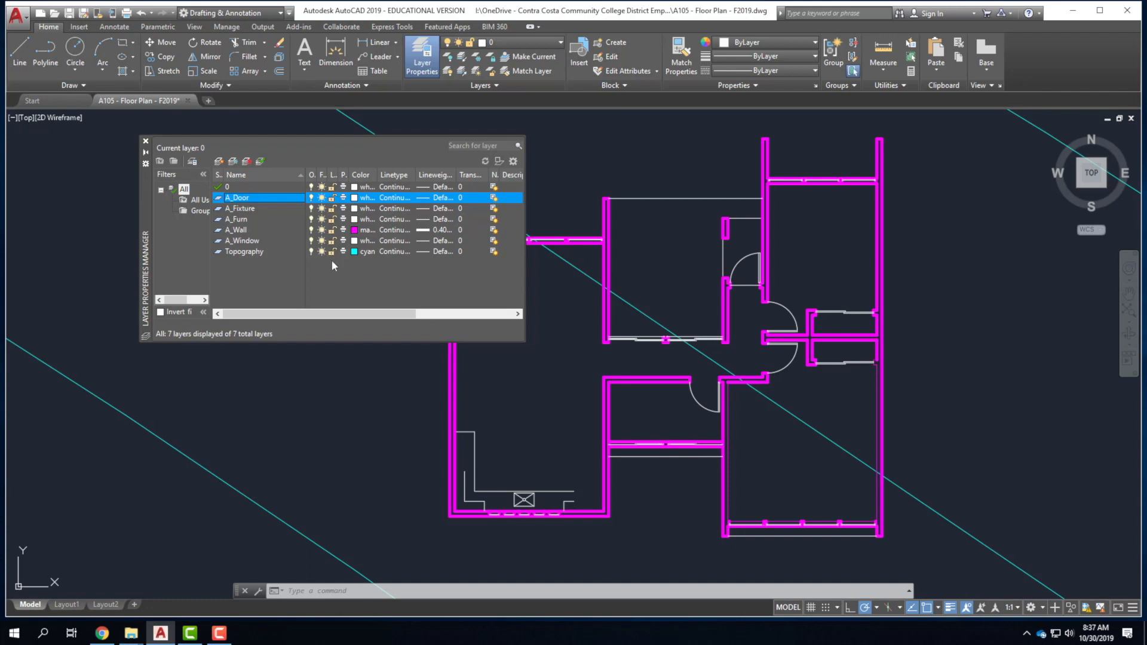
left_click(441, 204)
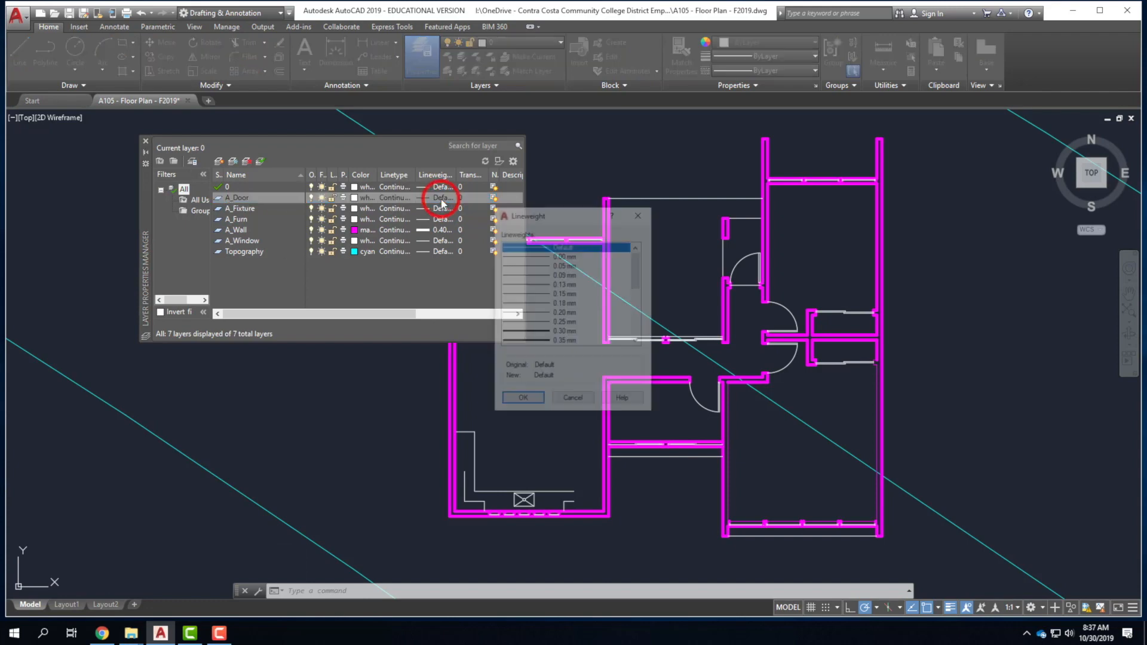
left_click(571, 303)
left_click(523, 401)
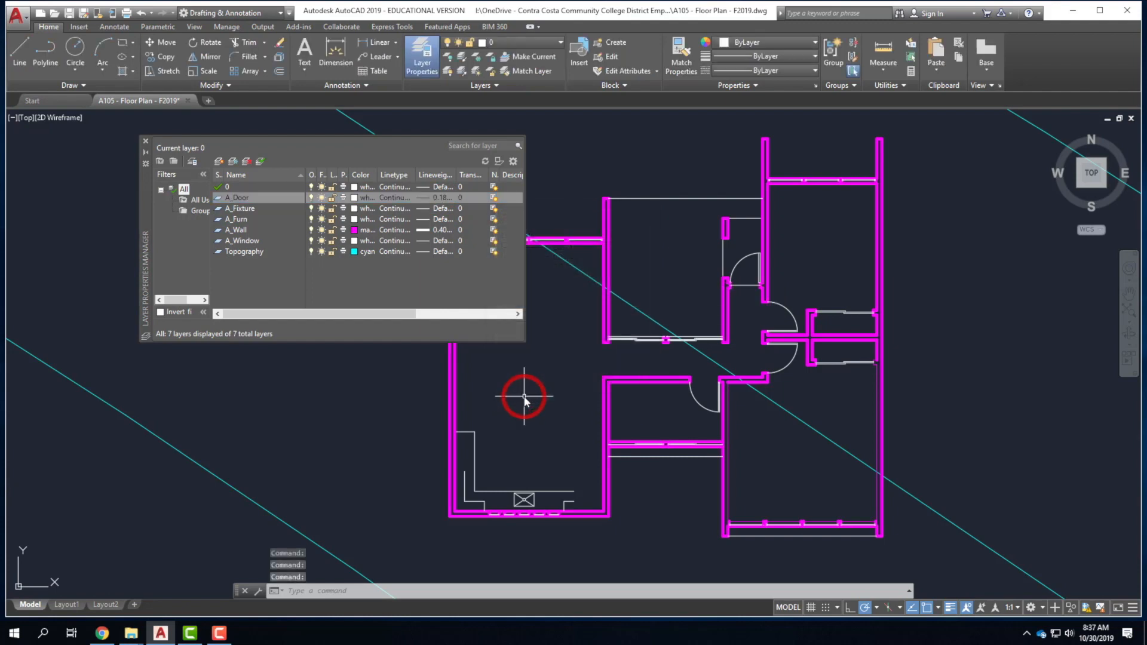
left_click(256, 240)
left_click(443, 242)
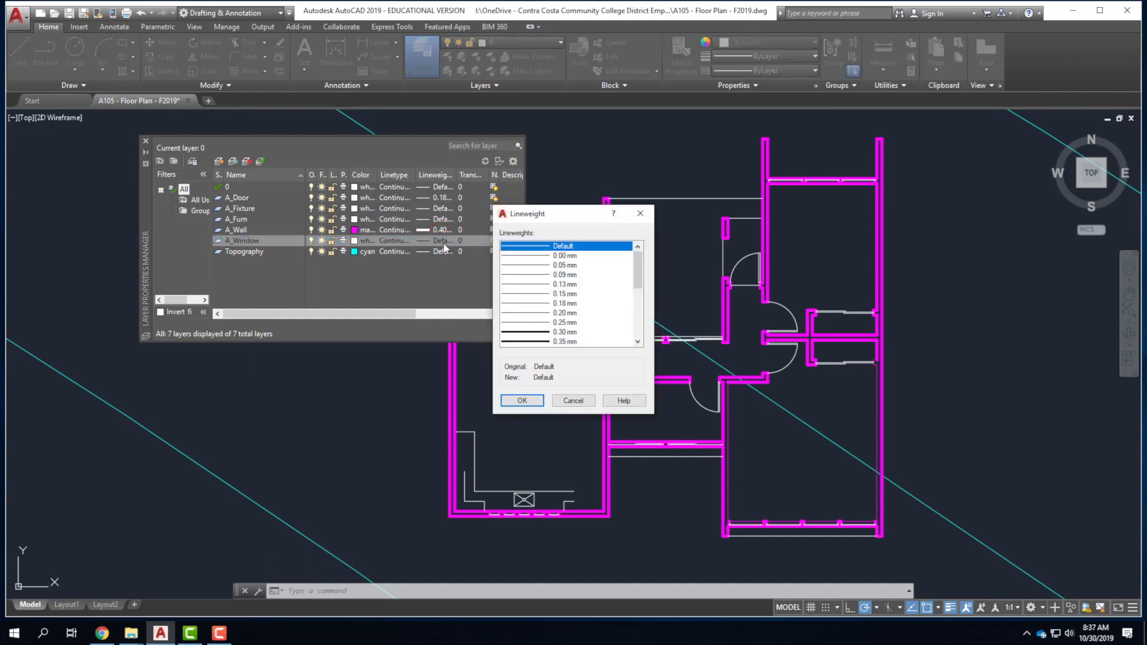
left_click(539, 257)
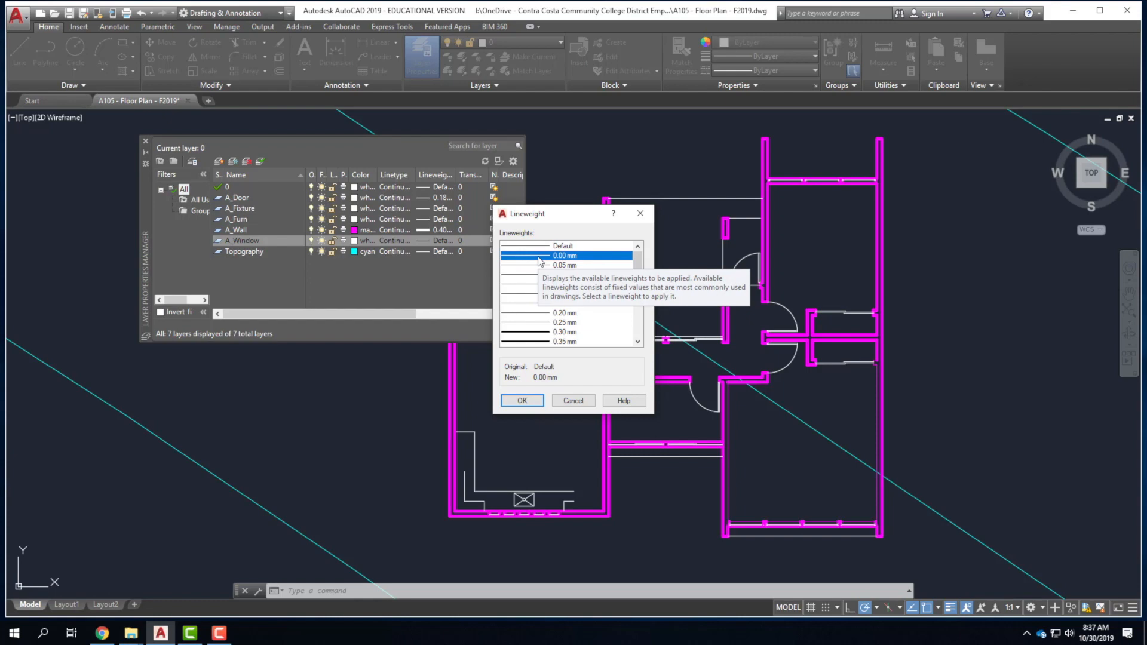
left_click(524, 400)
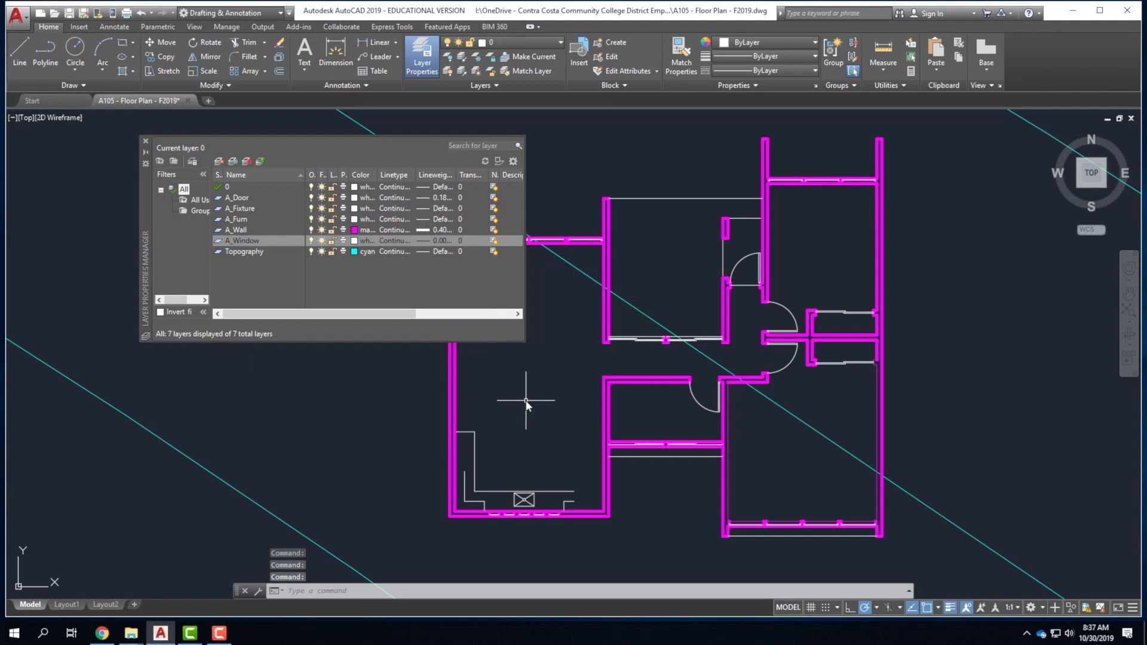
Give A_Fixture and A_Furn a 0.09 mm lineweight and close the layer manager.
left_click(243, 208)
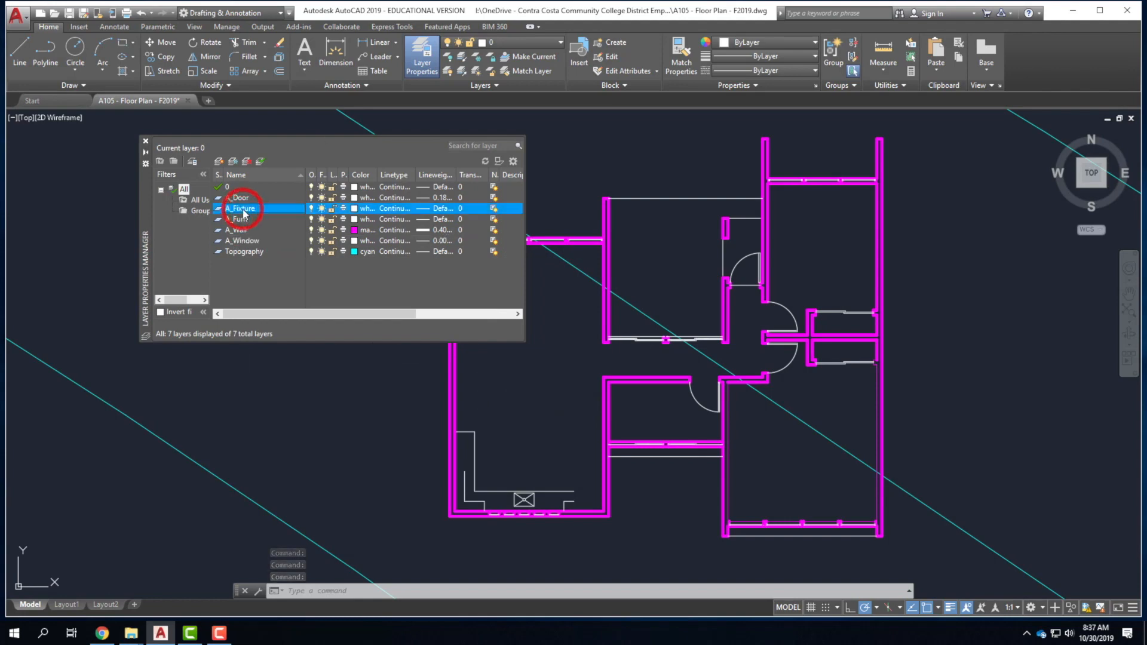
left_click(442, 209)
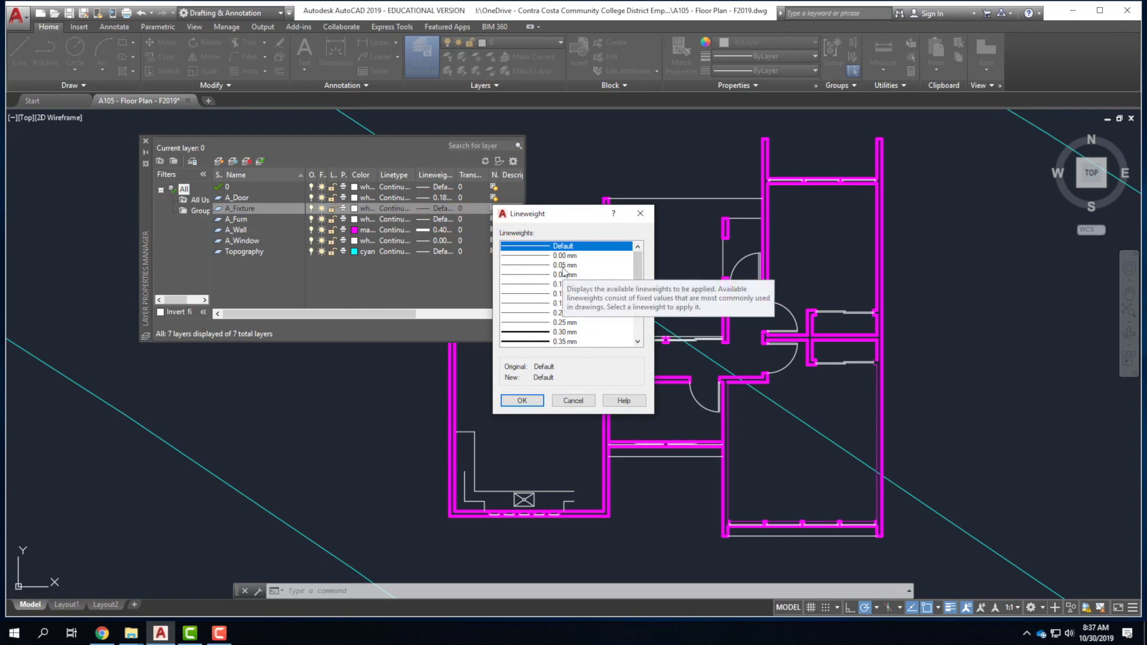
left_click(574, 275)
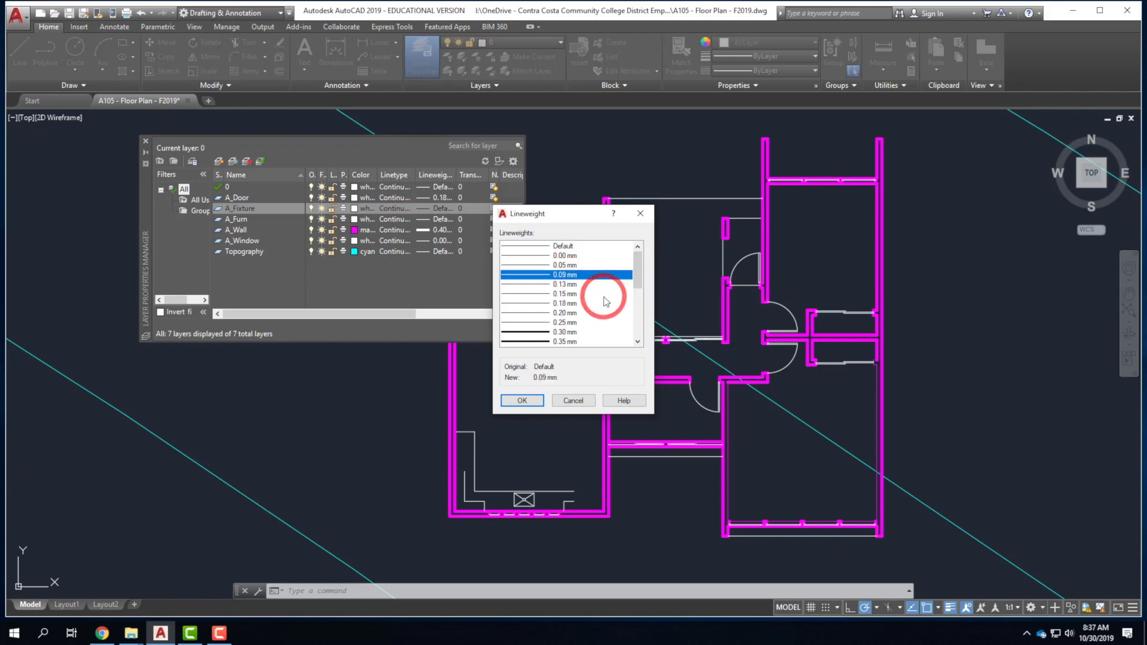
left_click(522, 400)
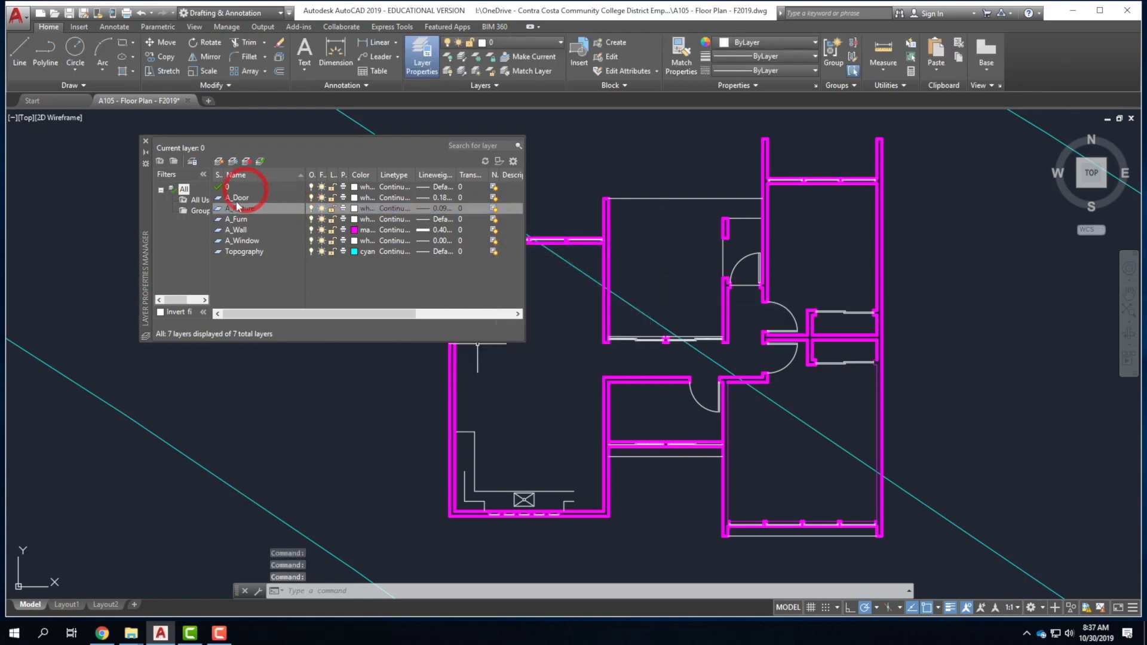
left_click(239, 219)
left_click(452, 219)
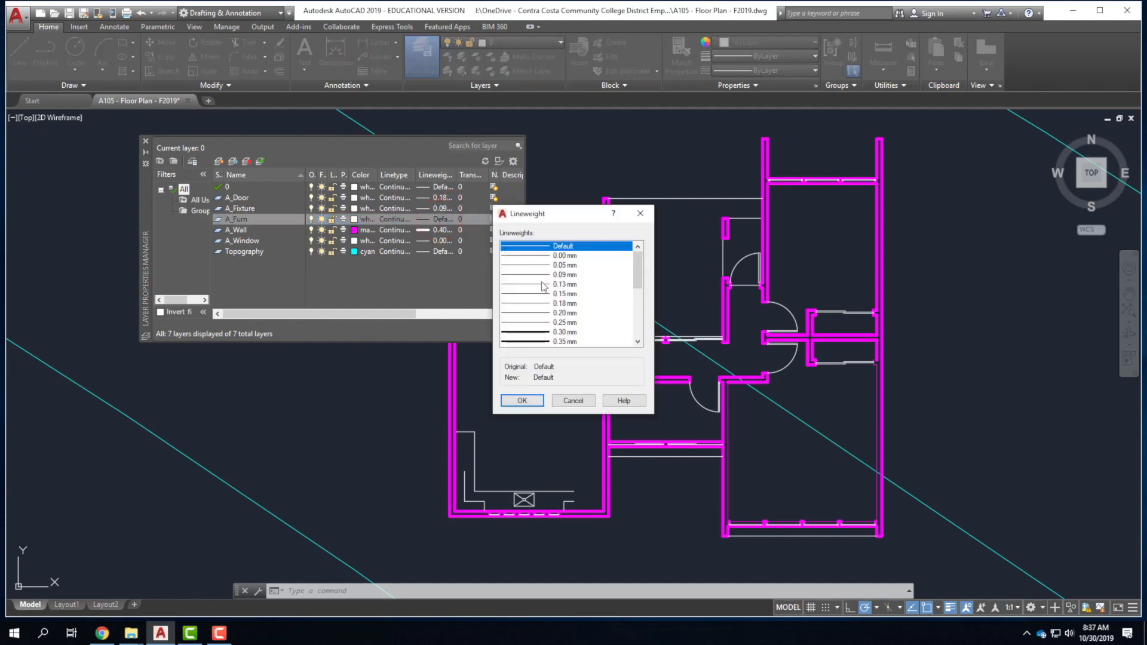
left_click(565, 276)
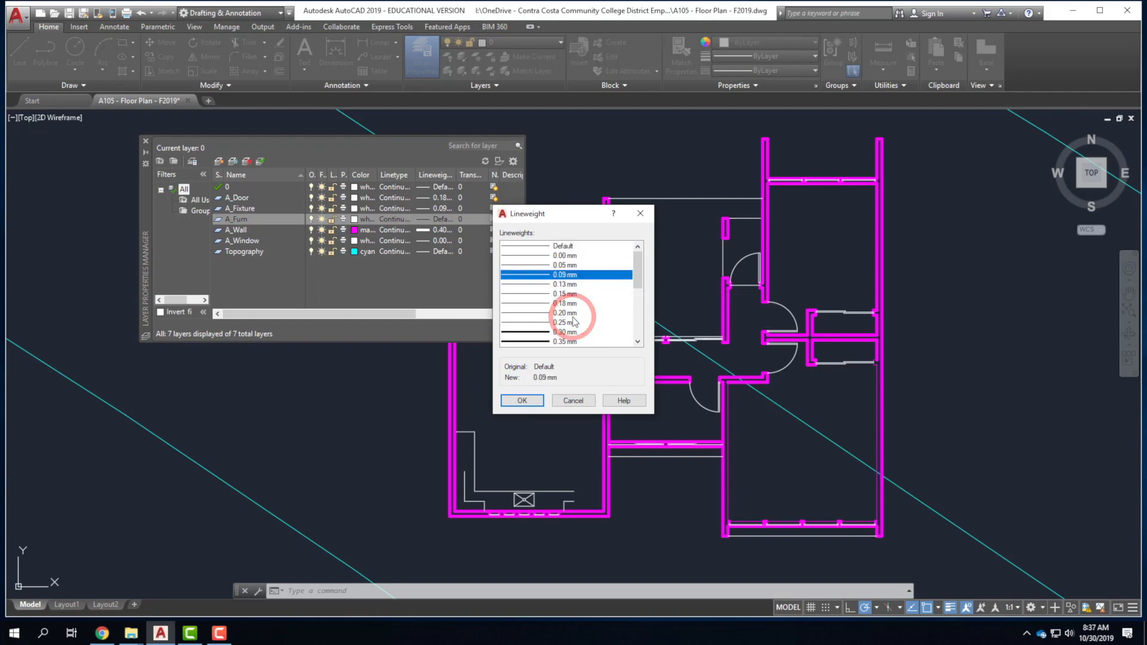
left_click(521, 400)
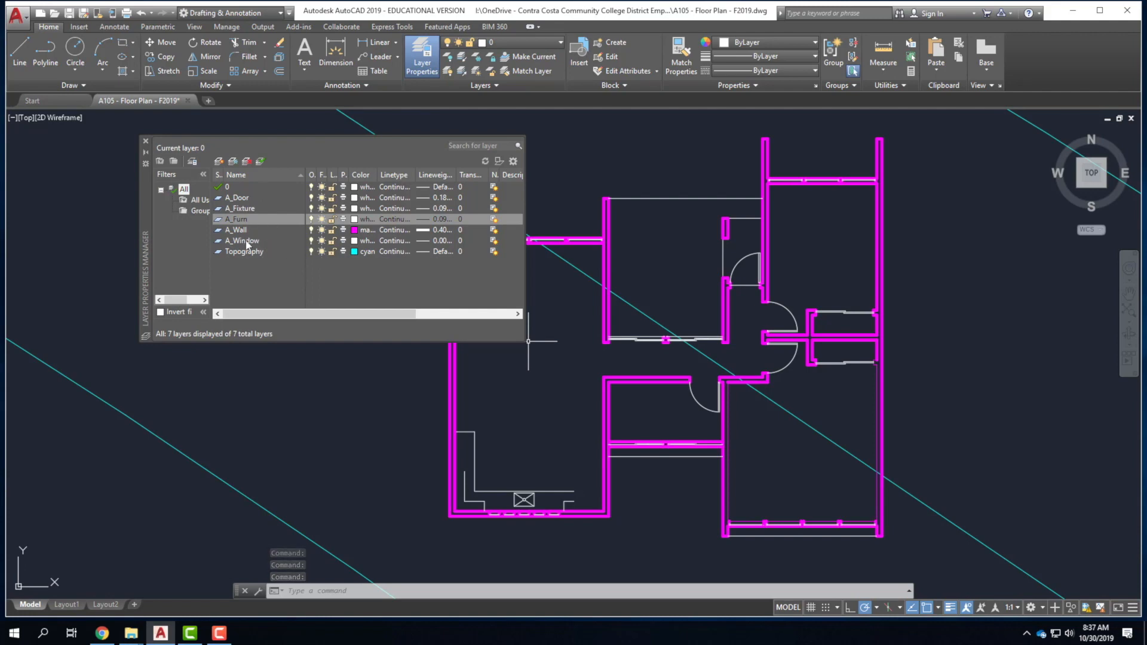
left_click(145, 141)
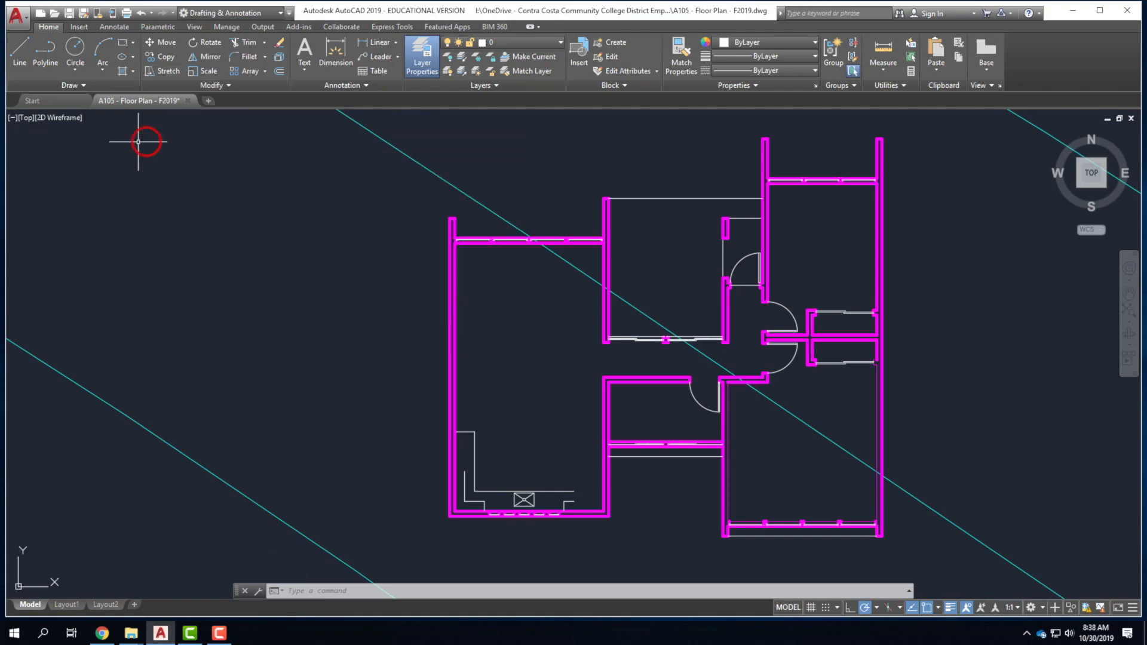
Draw two short lines closing off the kitchen counter ends.
left_click(17, 49)
scroll(558, 531, "up", 6)
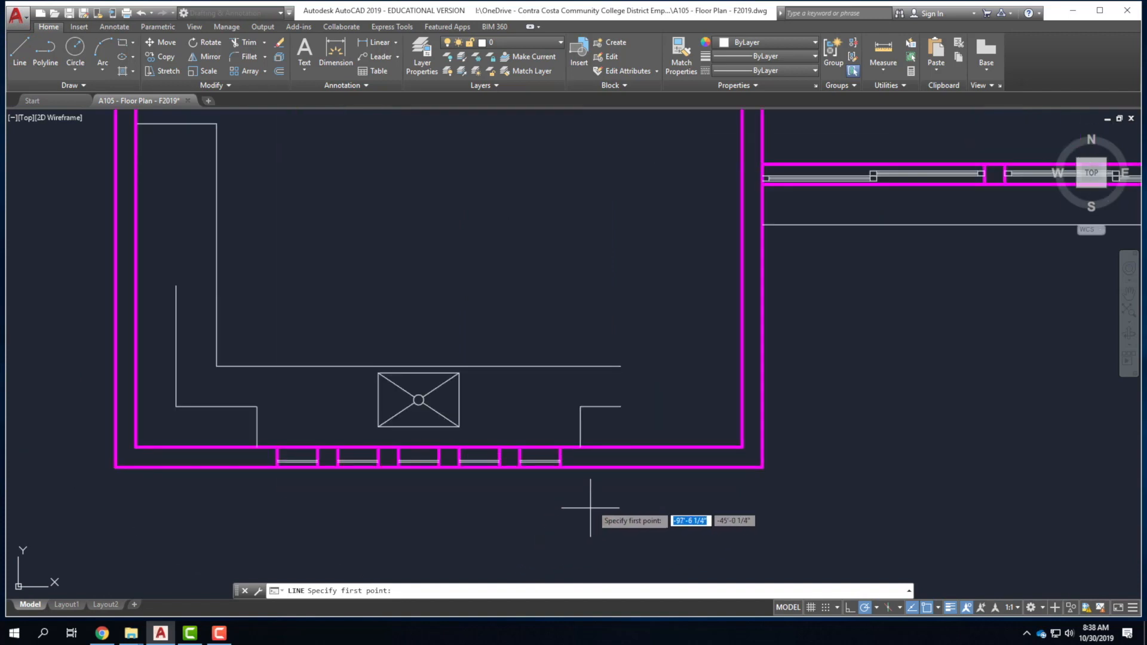
left_click(622, 447)
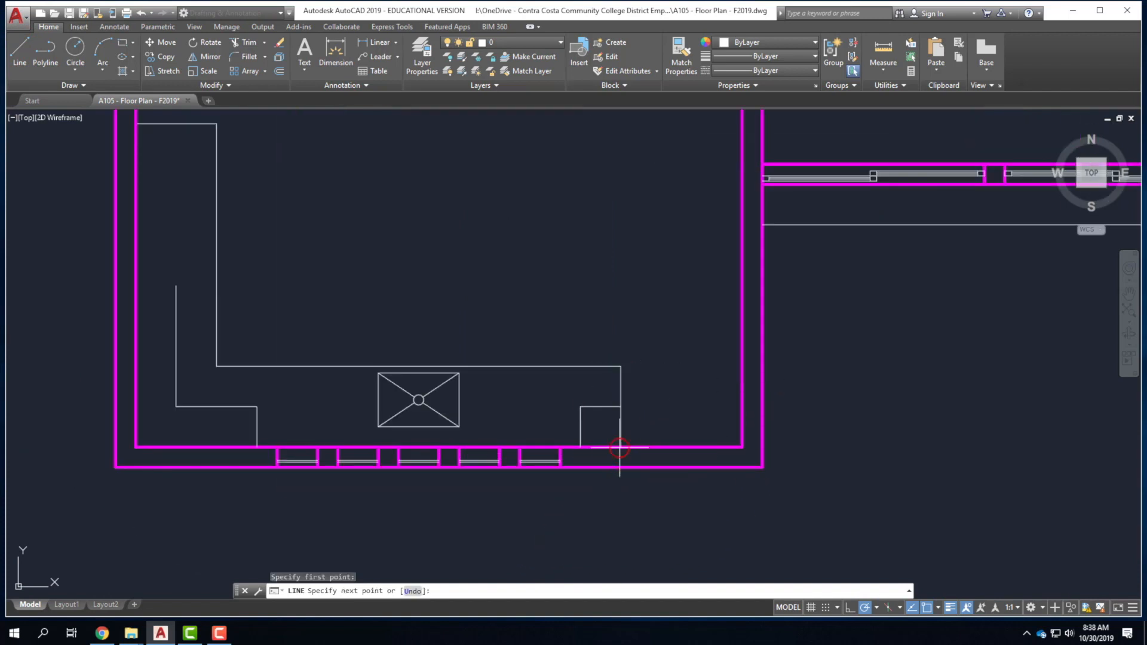
left_click(711, 445)
key("Return")
right_click(200, 302)
left_click(216, 306)
left_click(176, 287)
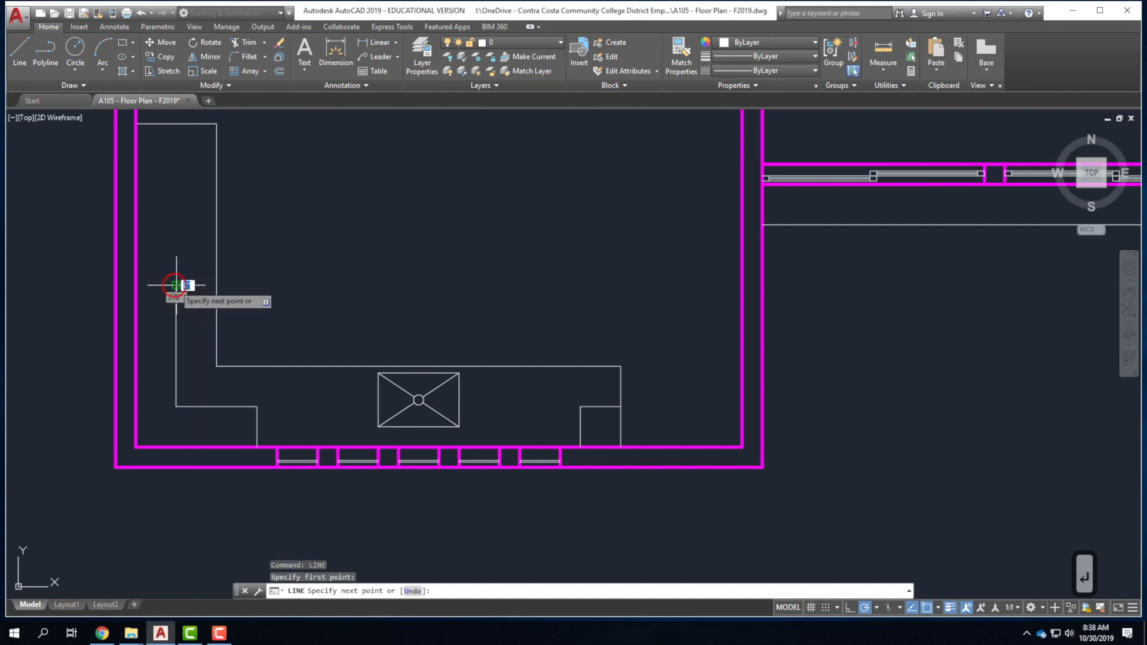
left_click(137, 285)
key("Return")
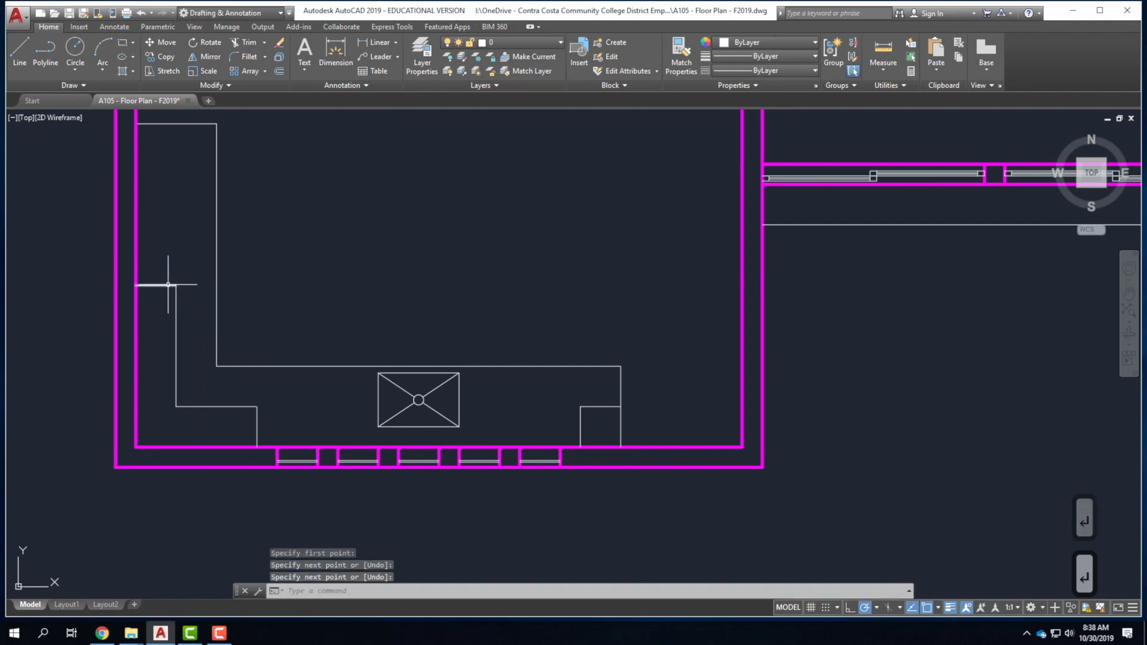
Move the two new counter lines onto the A_Furn layer.
left_click(621, 388)
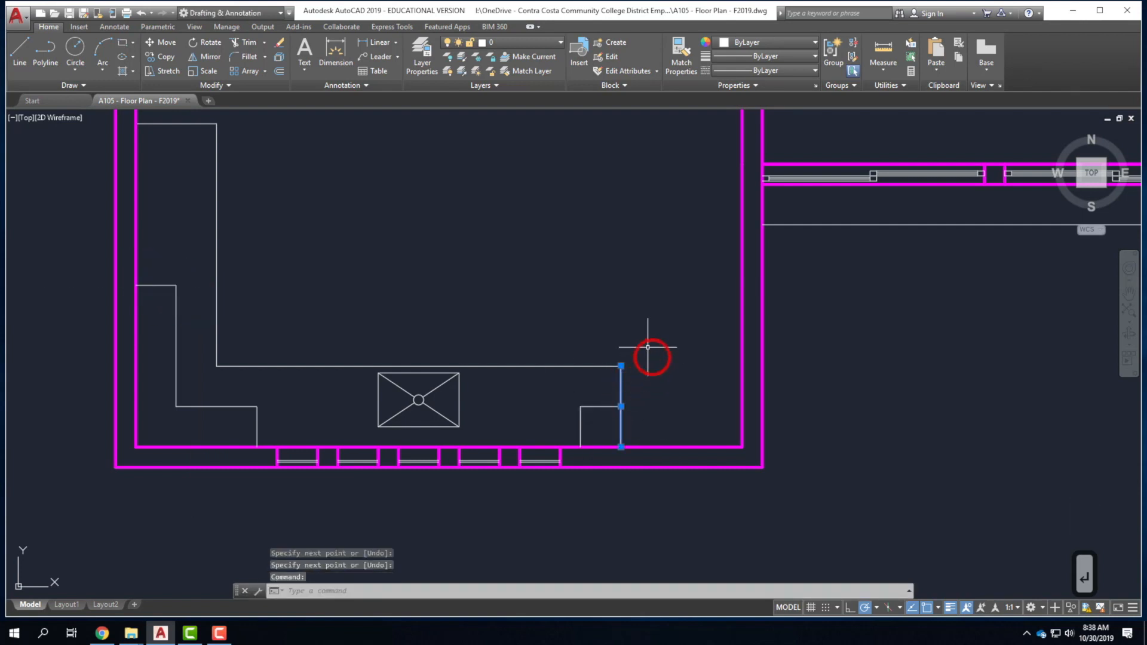
left_click(162, 286)
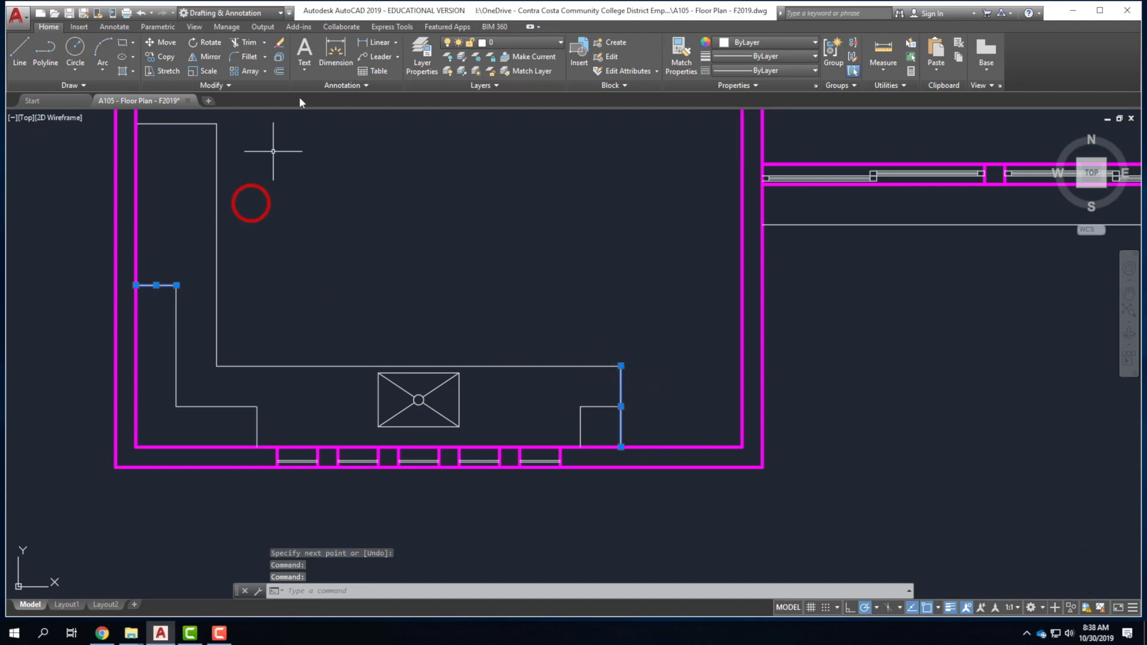
left_click(507, 42)
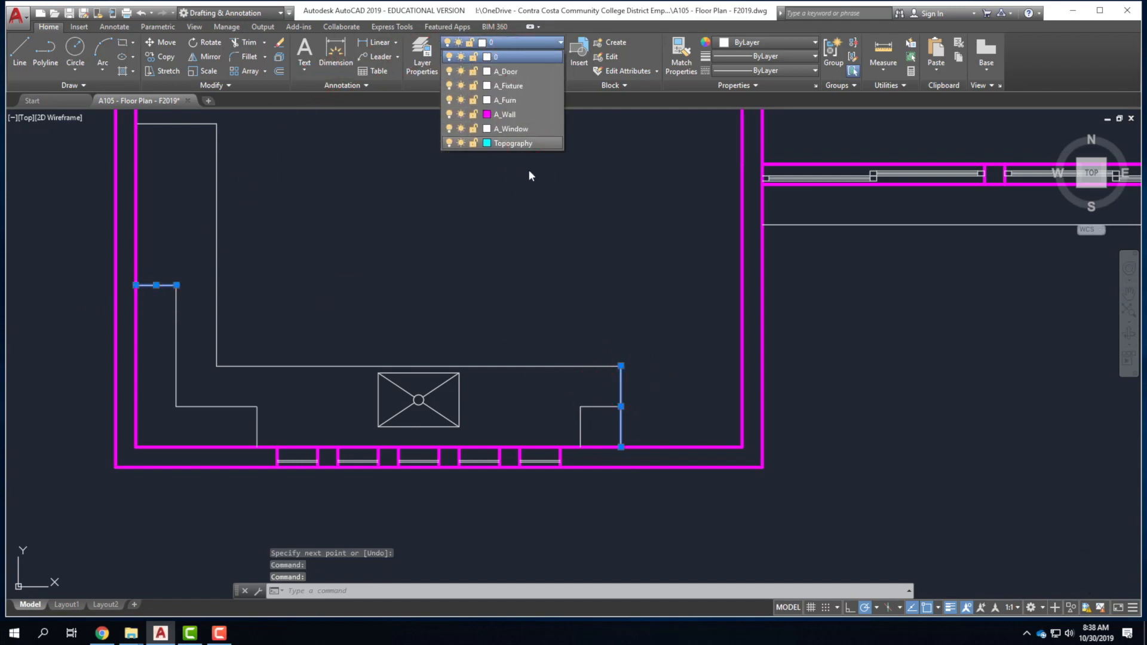
left_click(526, 100)
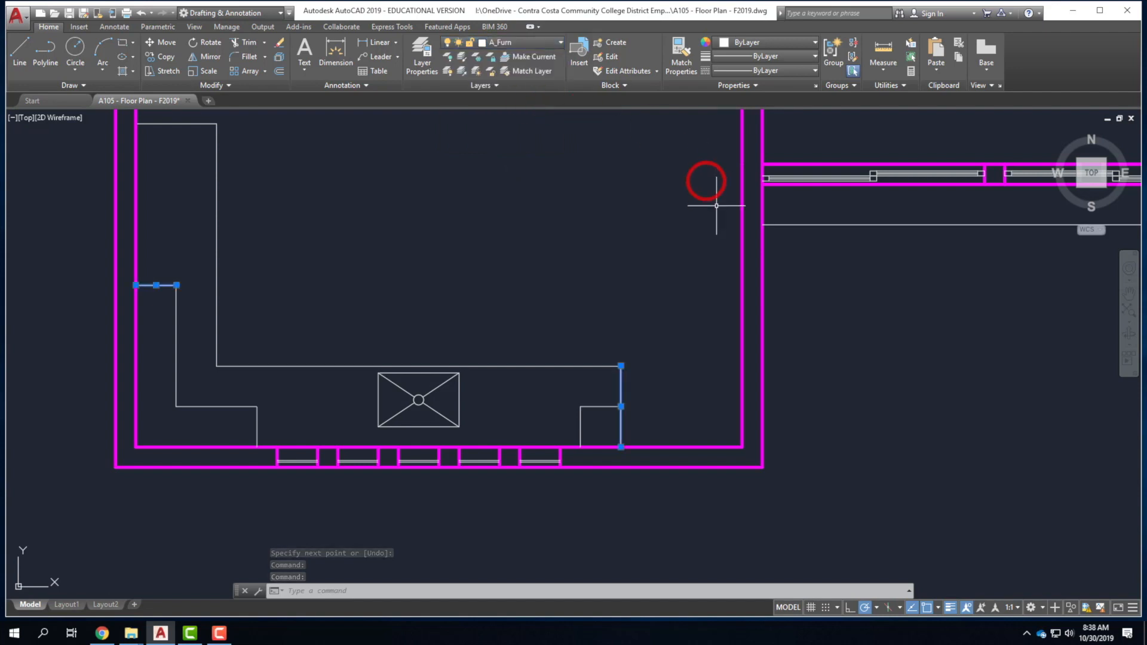
key("Escape")
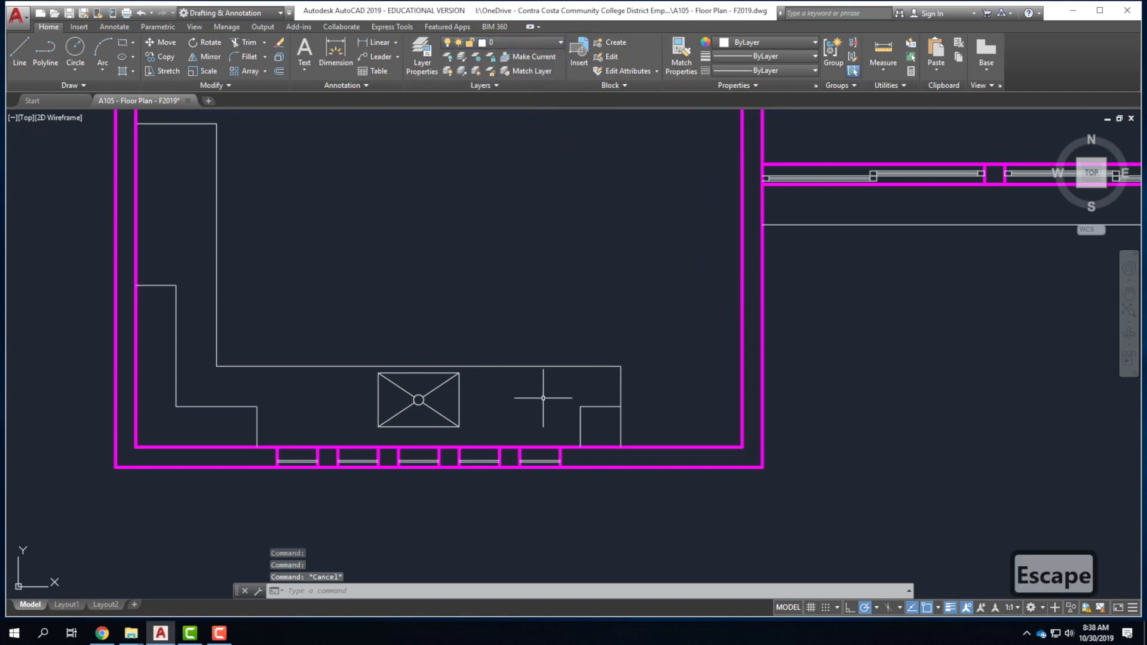
Select the left L-shaped counter, its short top segment and the right counter piece.
left_click(271, 418)
left_click(178, 385)
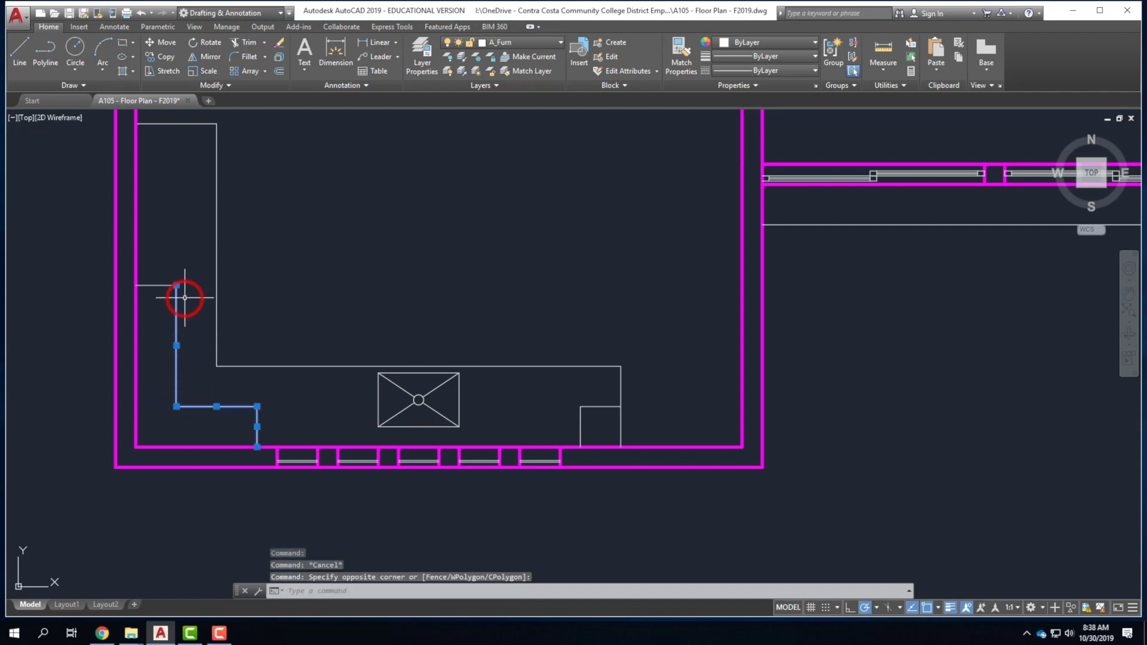
left_click(179, 292)
left_click(167, 265)
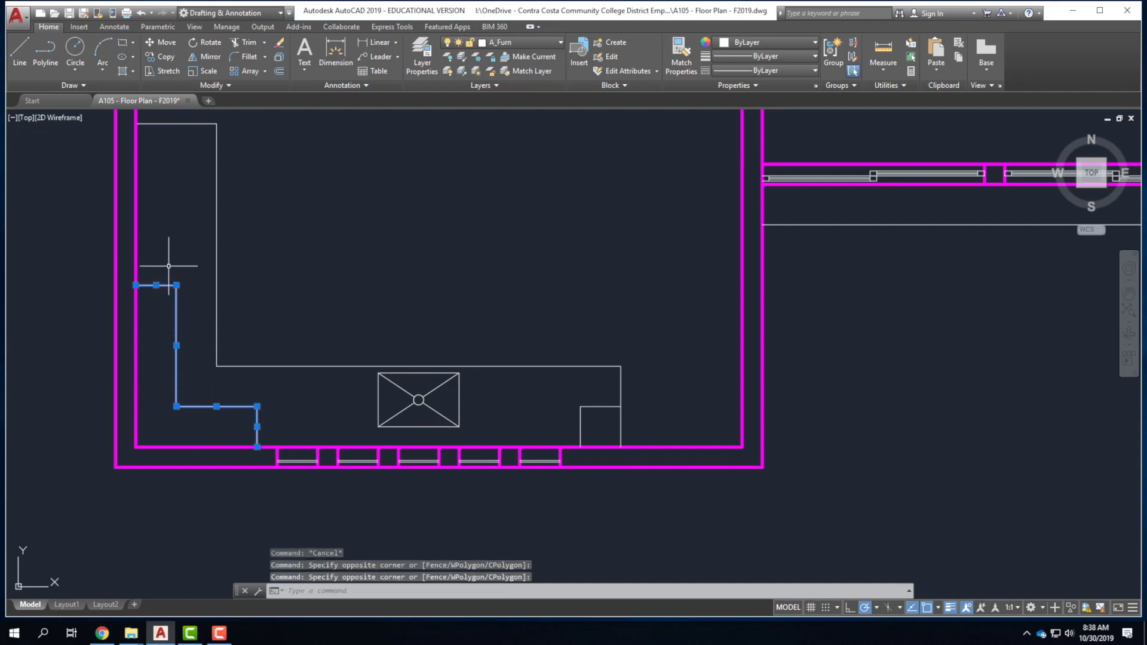
left_click(572, 398)
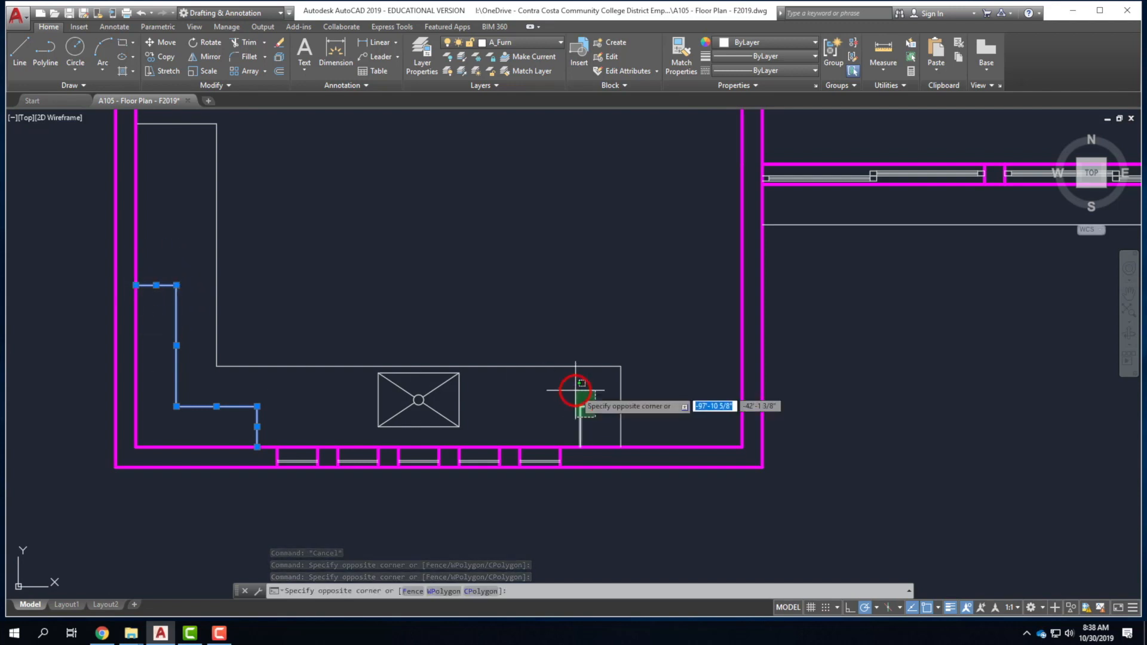
left_click(697, 461)
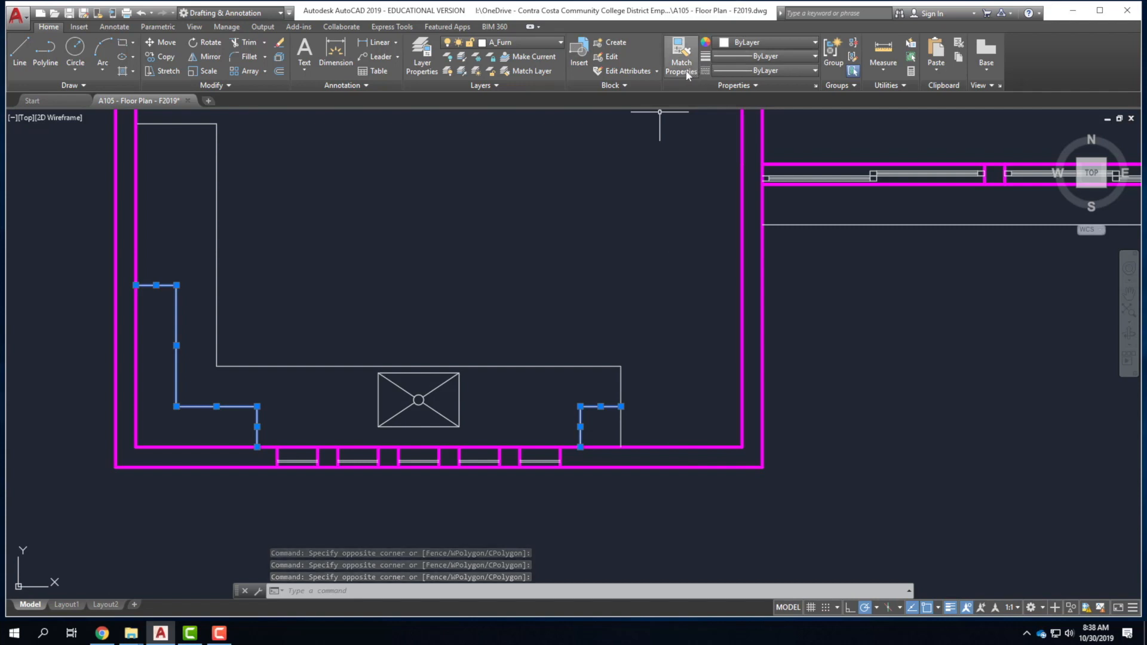
Give the selected counter outlines the HIDDEN2 linetype.
left_click(749, 71)
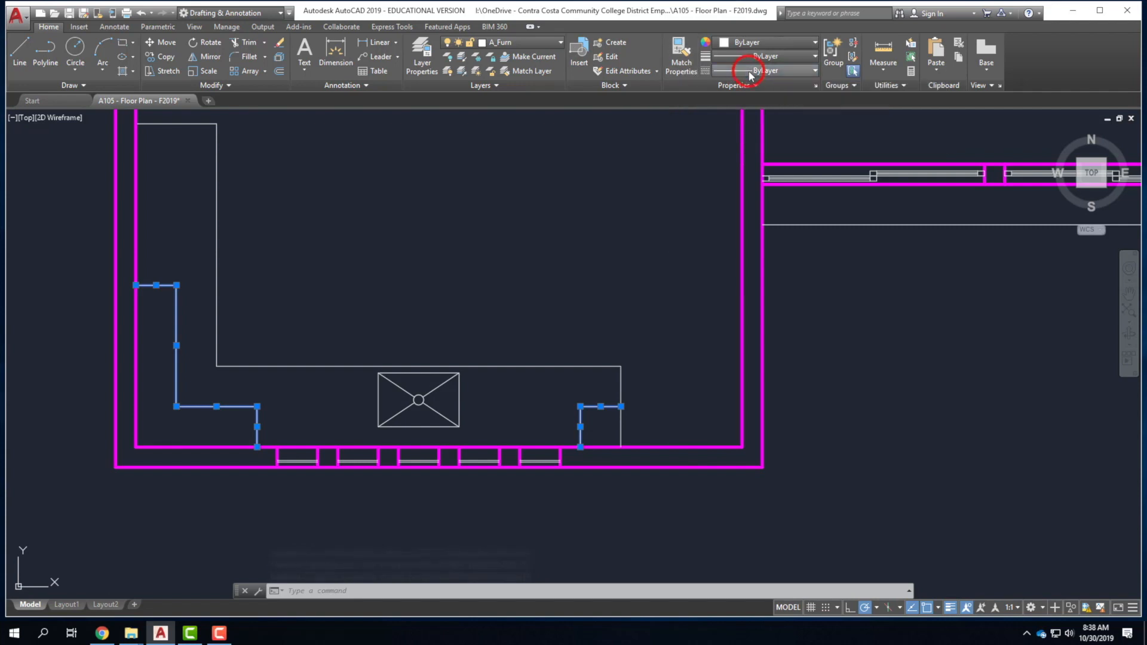
left_click(767, 130)
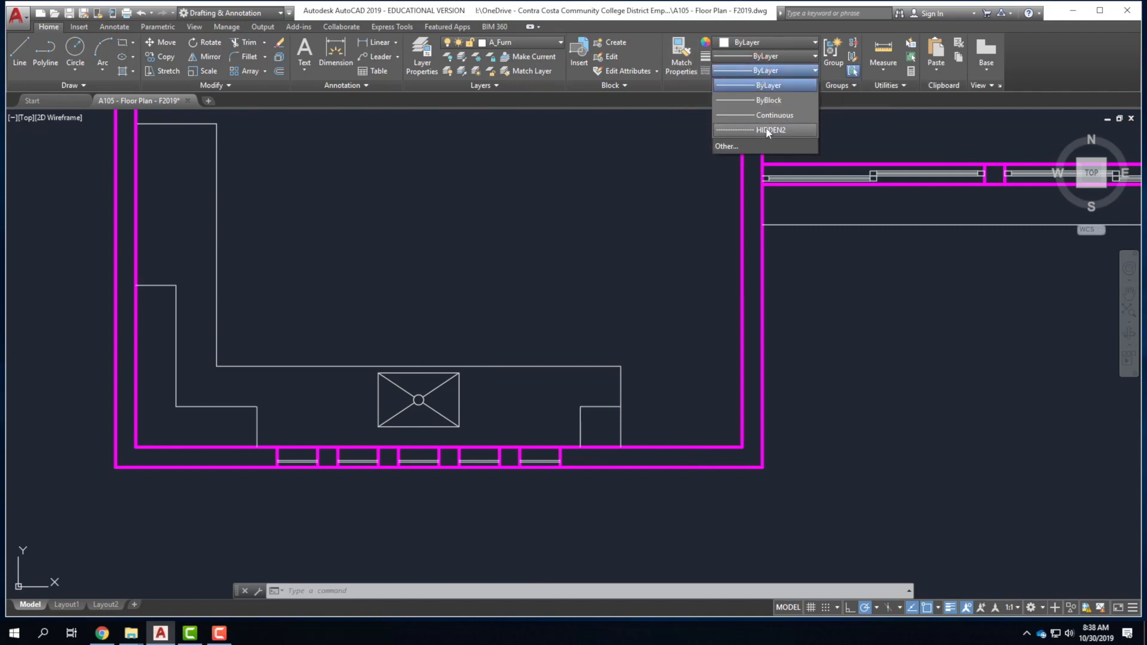
left_click(768, 130)
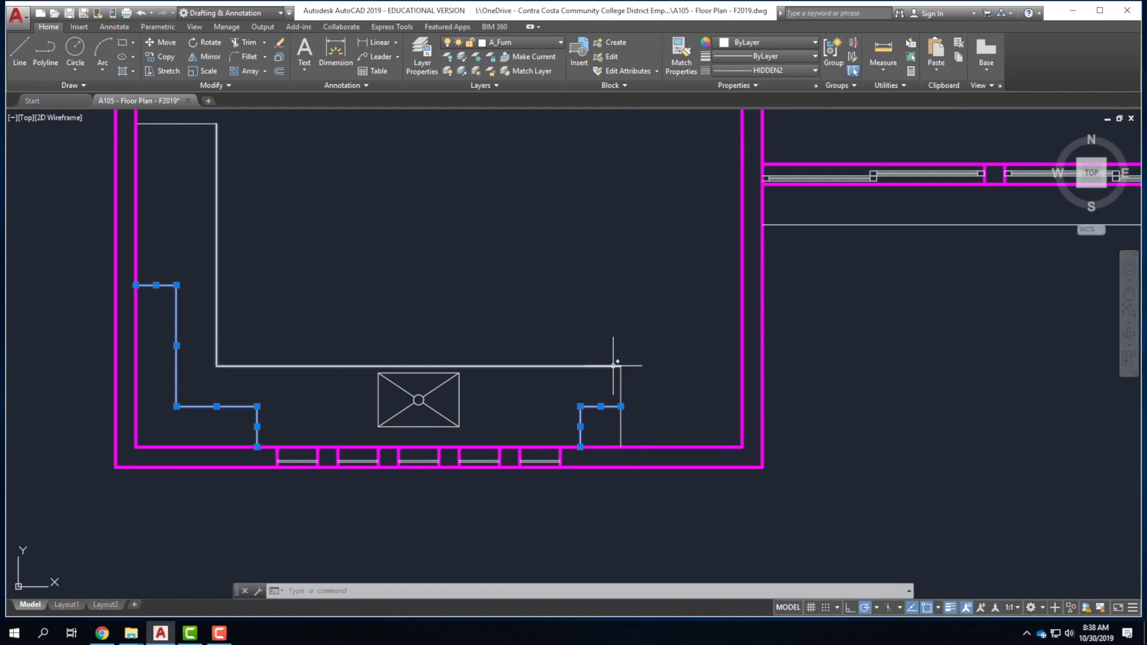
scroll(282, 505, "down", 4)
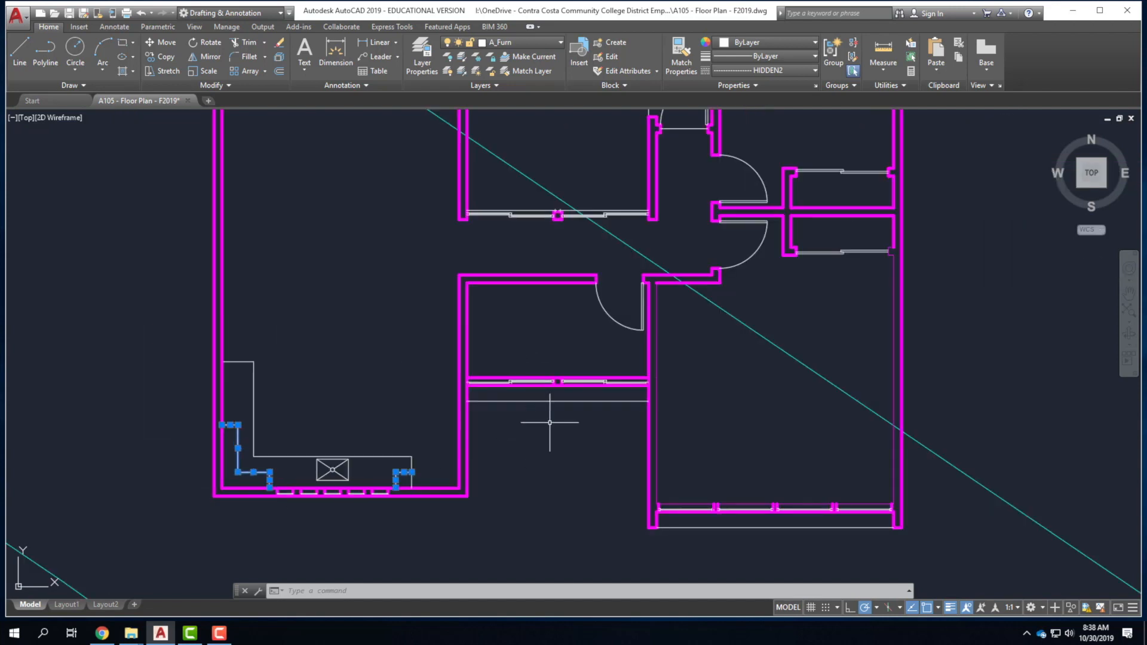
Set the closet shelf lines in the middle and top-right rooms to HIDDEN2 too.
left_click(570, 400)
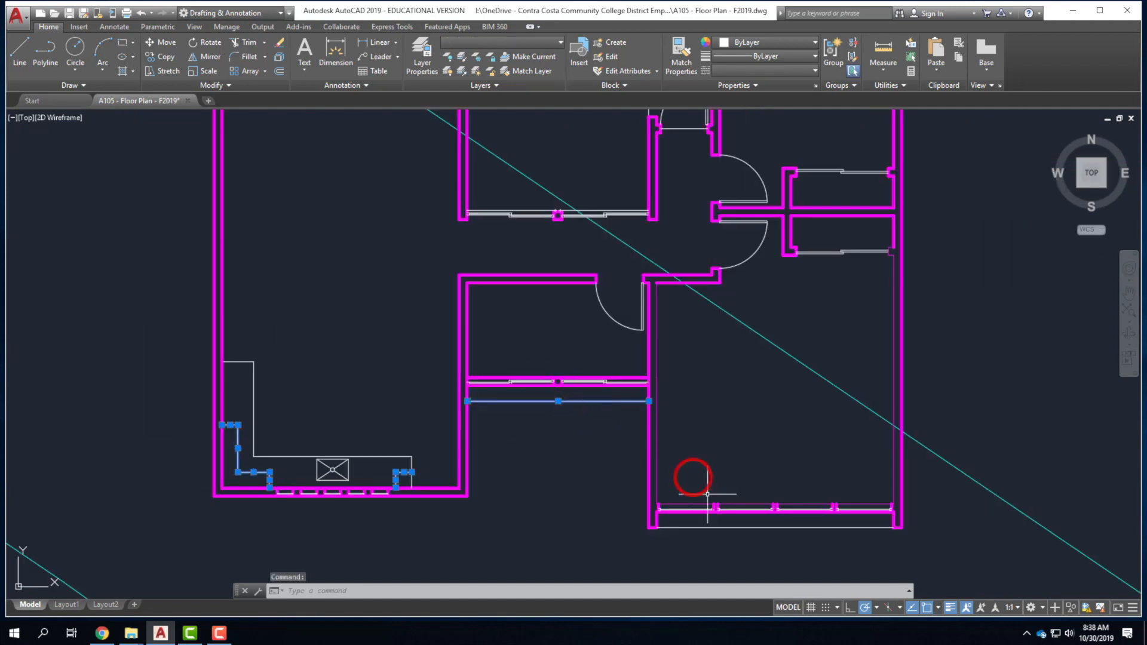
scroll(546, 563, "down", 4)
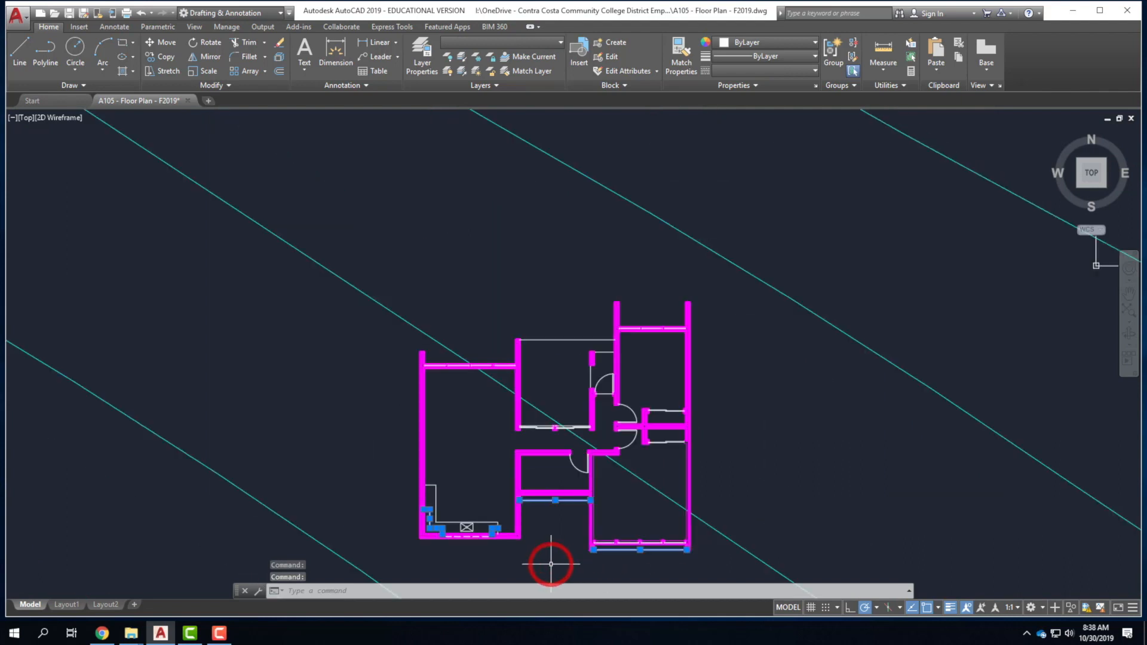
scroll(610, 343, "up", 5)
left_click(593, 380)
left_click(525, 452)
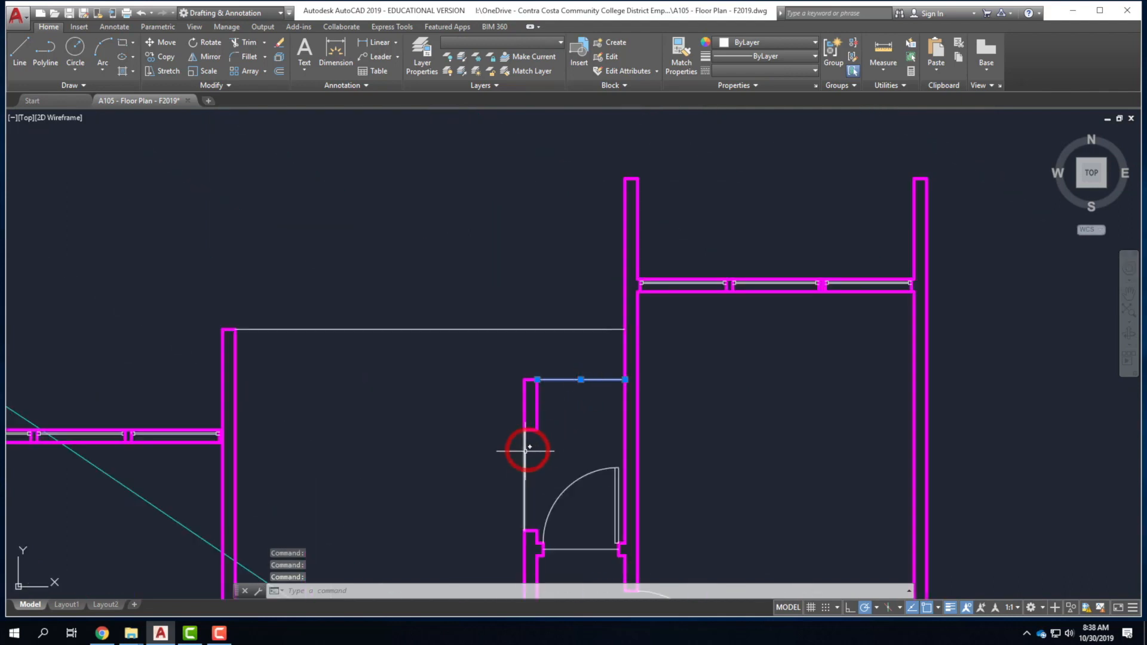
left_click(766, 71)
left_click(768, 131)
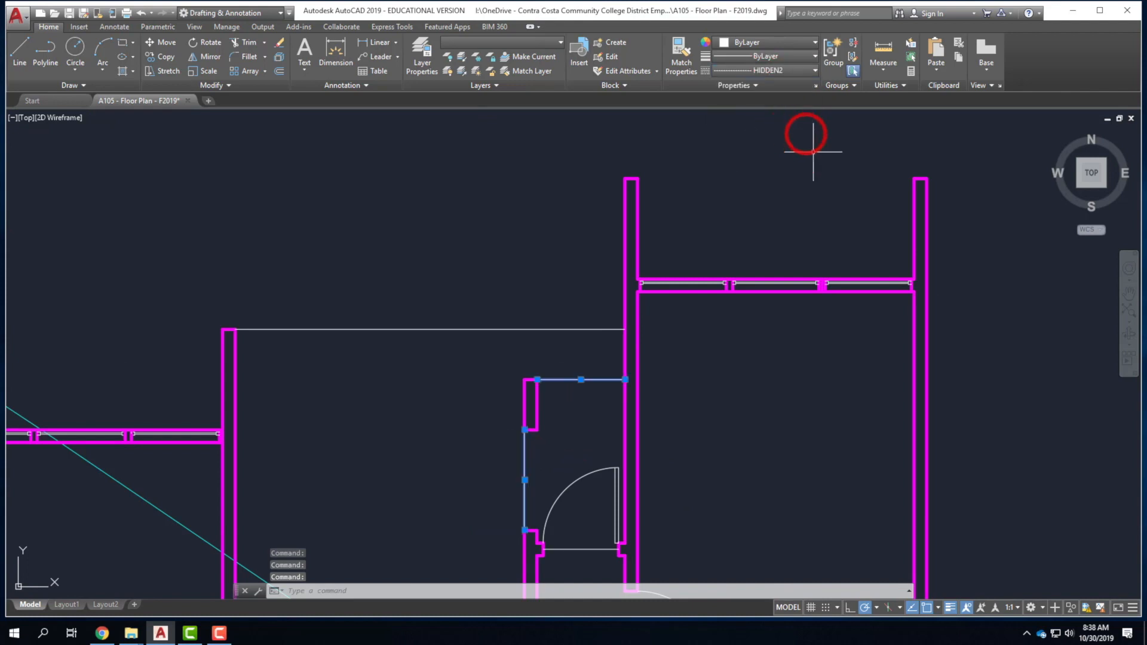
scroll(720, 211, "down", 4)
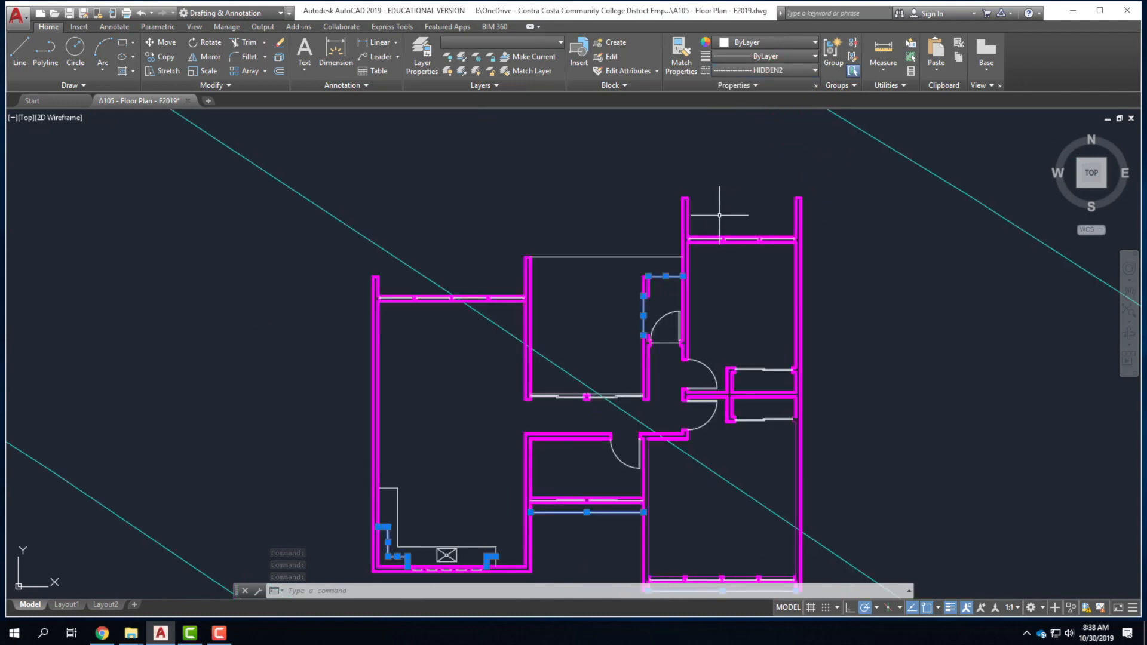
Check a short line near the top room, then open and close the layer manager.
key("Escape")
key("Escape")
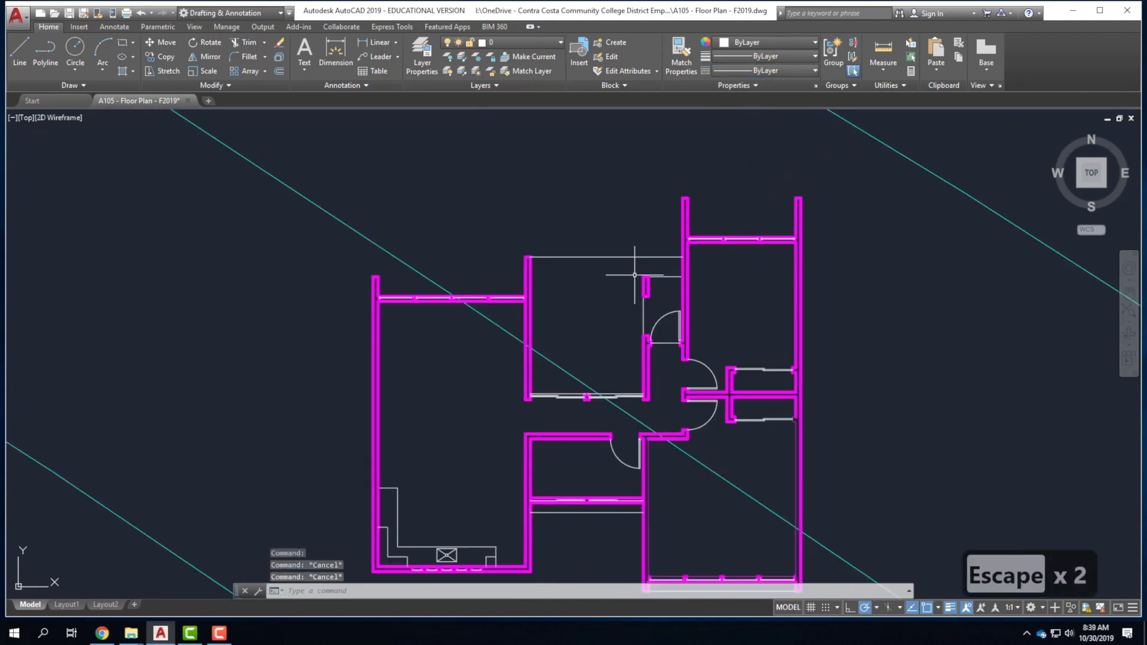
left_click(662, 277)
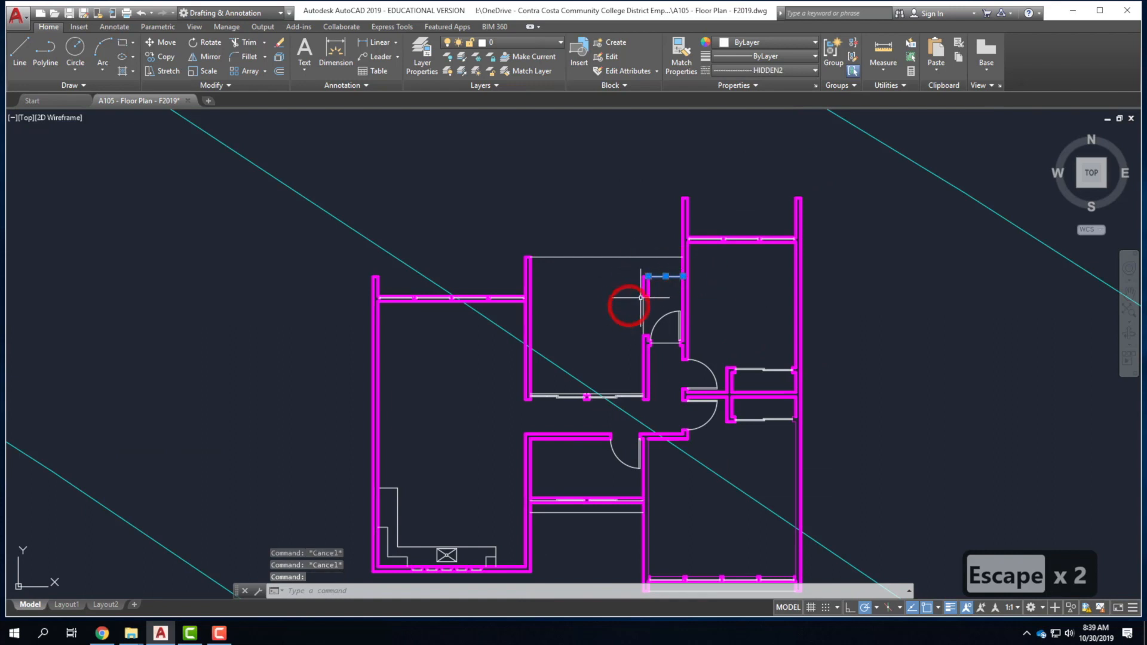
key("Escape")
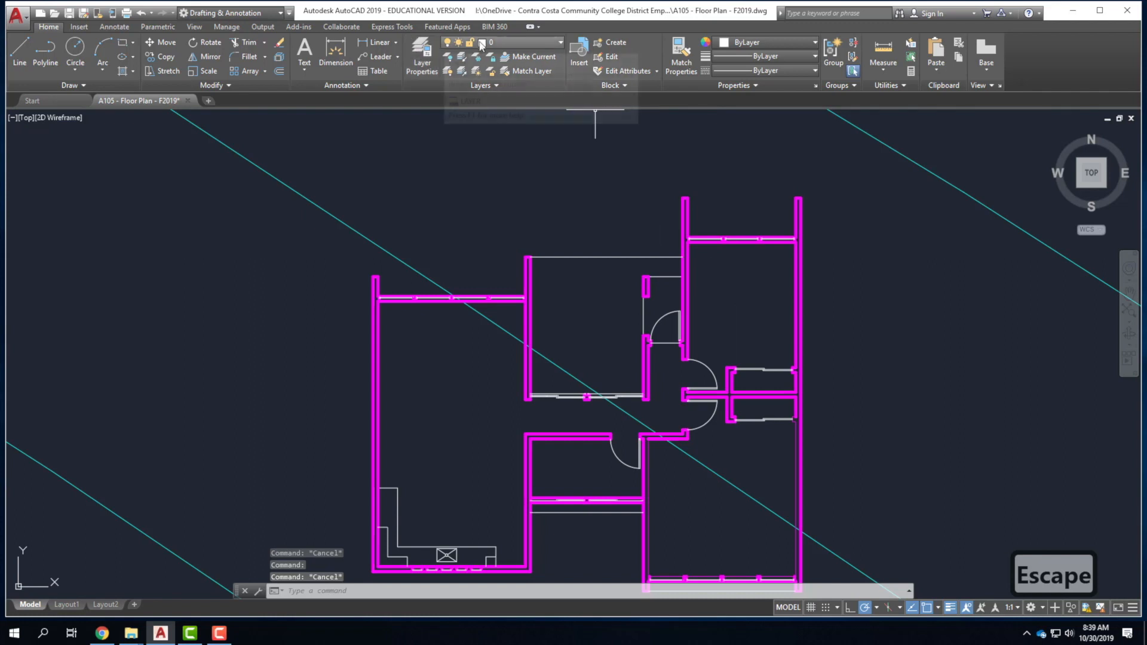
left_click(429, 62)
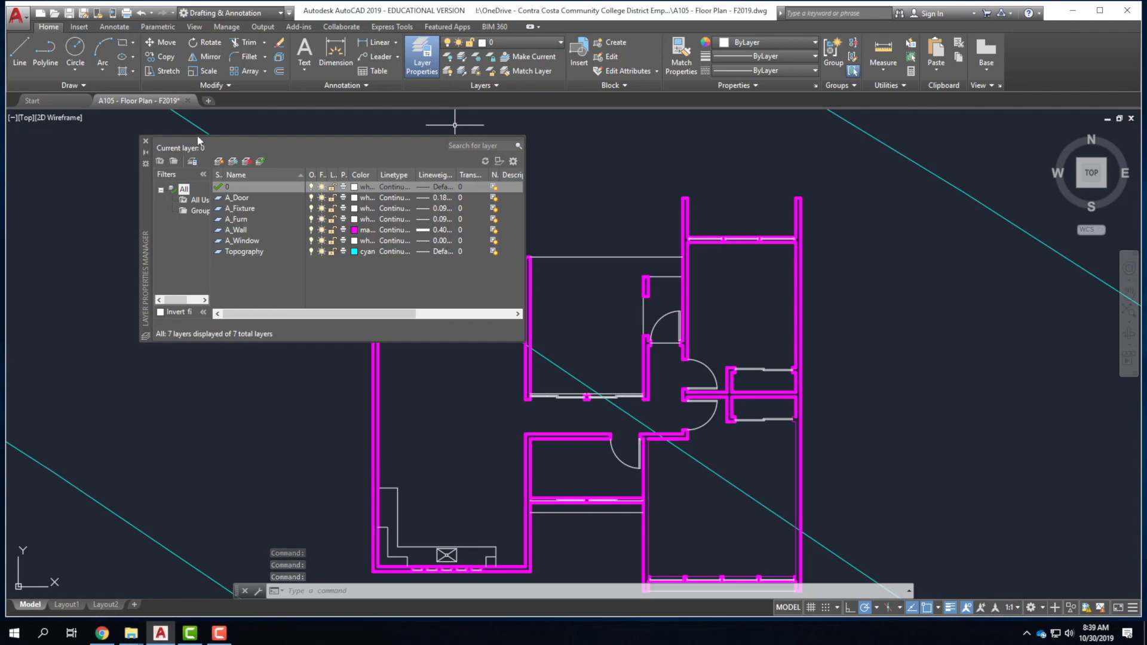
left_click(146, 141)
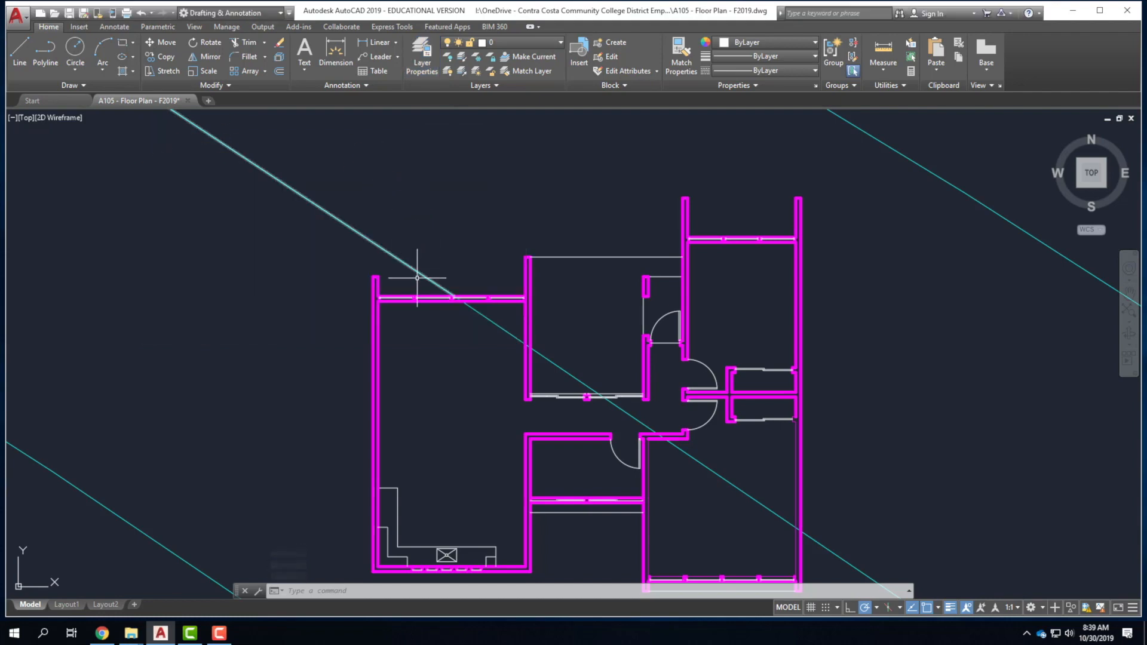
Keep the left wall's lineweight at ByLayer and deselect it.
left_click(374, 322)
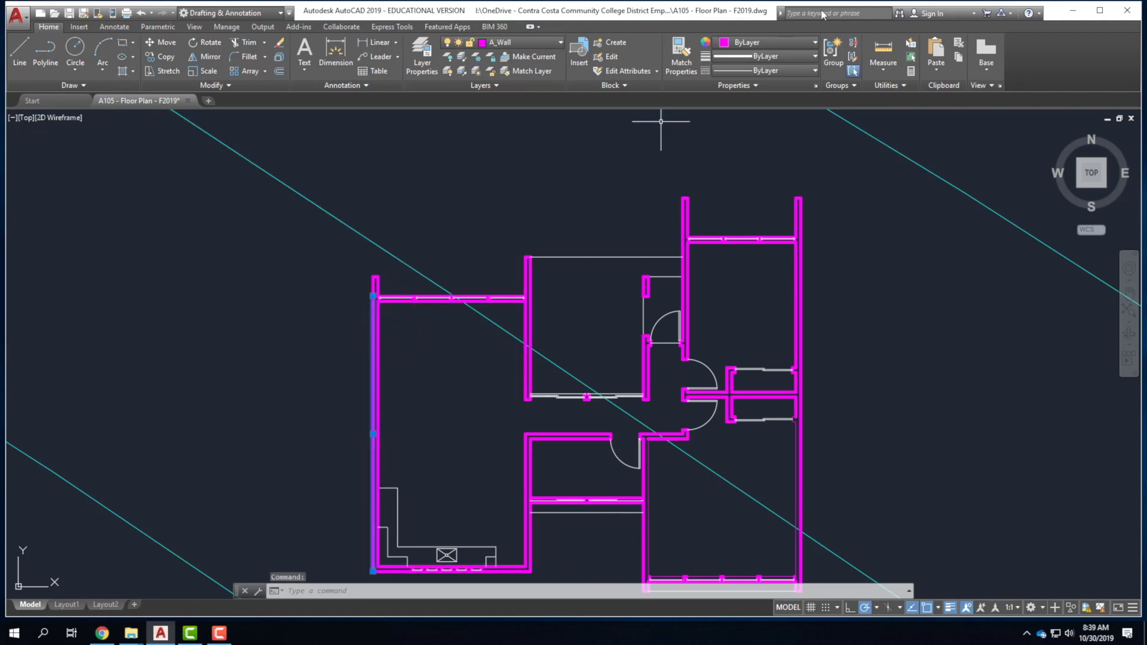
left_click(765, 57)
scroll(754, 180, "down", 5)
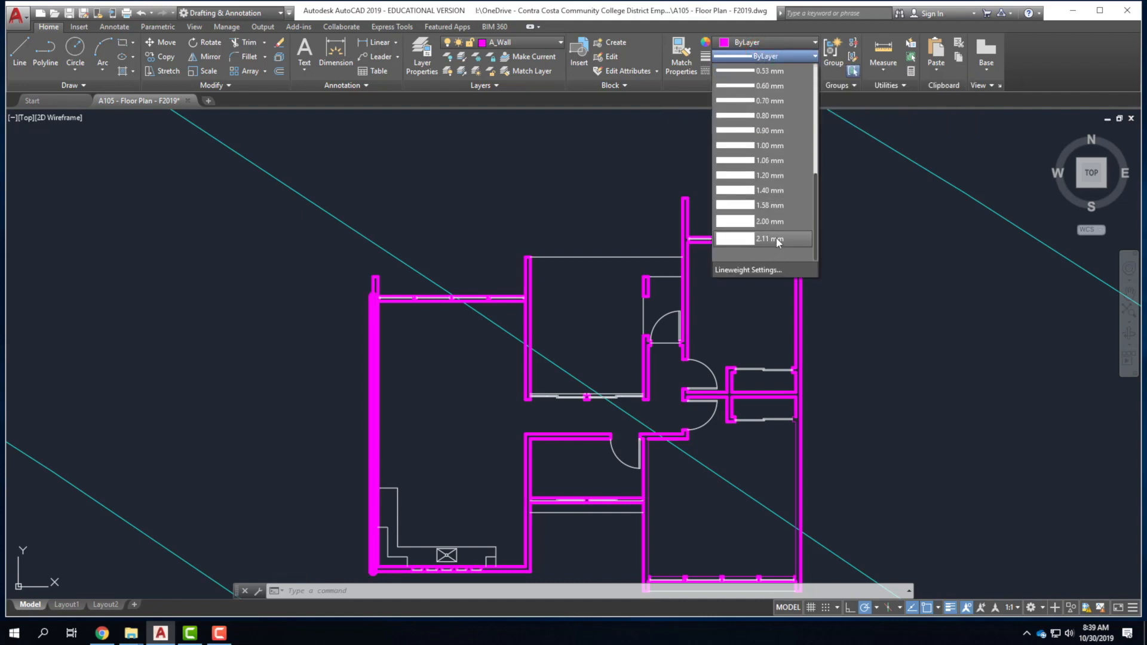
scroll(767, 92, "up", 5)
left_click(769, 72)
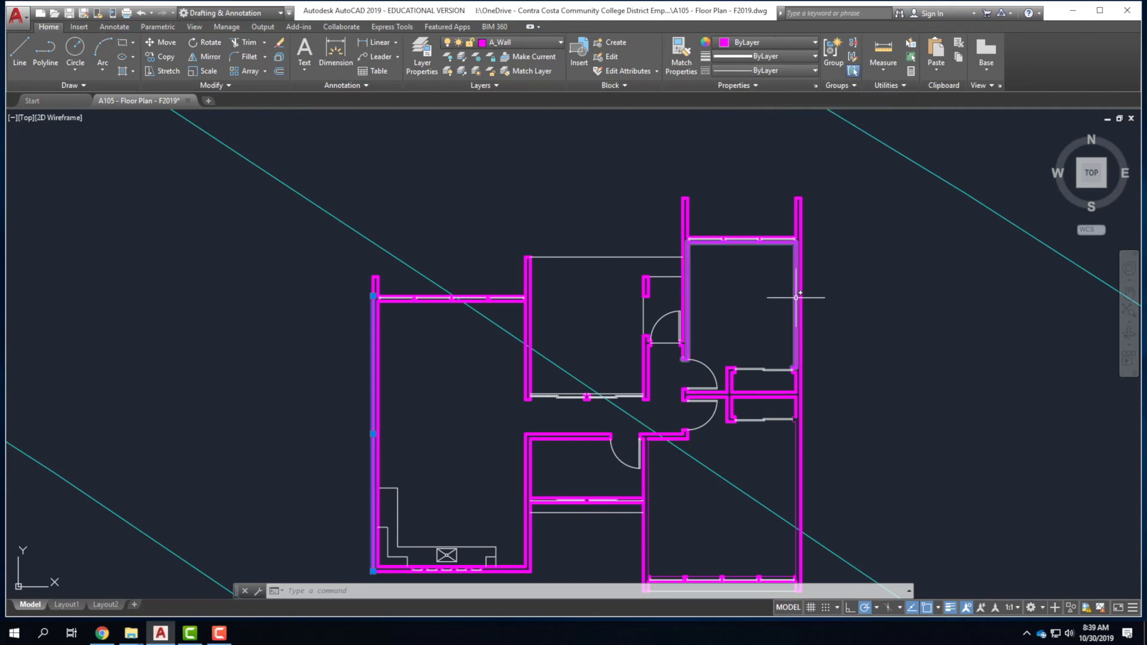
key("Escape")
key("Escape")
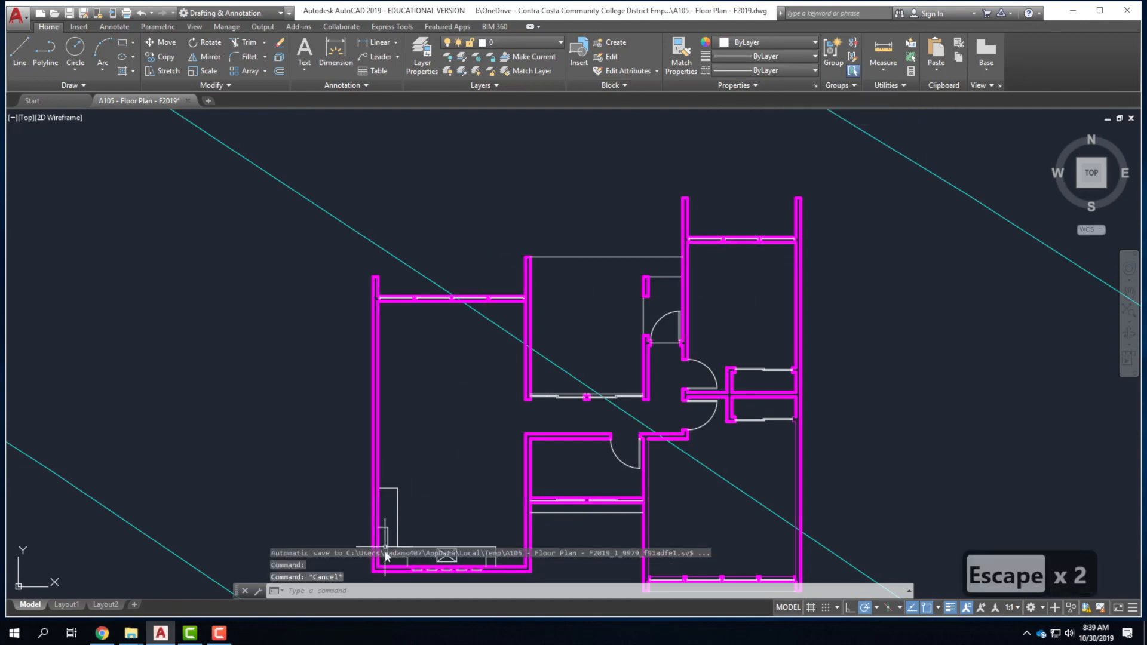
scroll(393, 450, "down", 4)
scroll(393, 450, "up", 10)
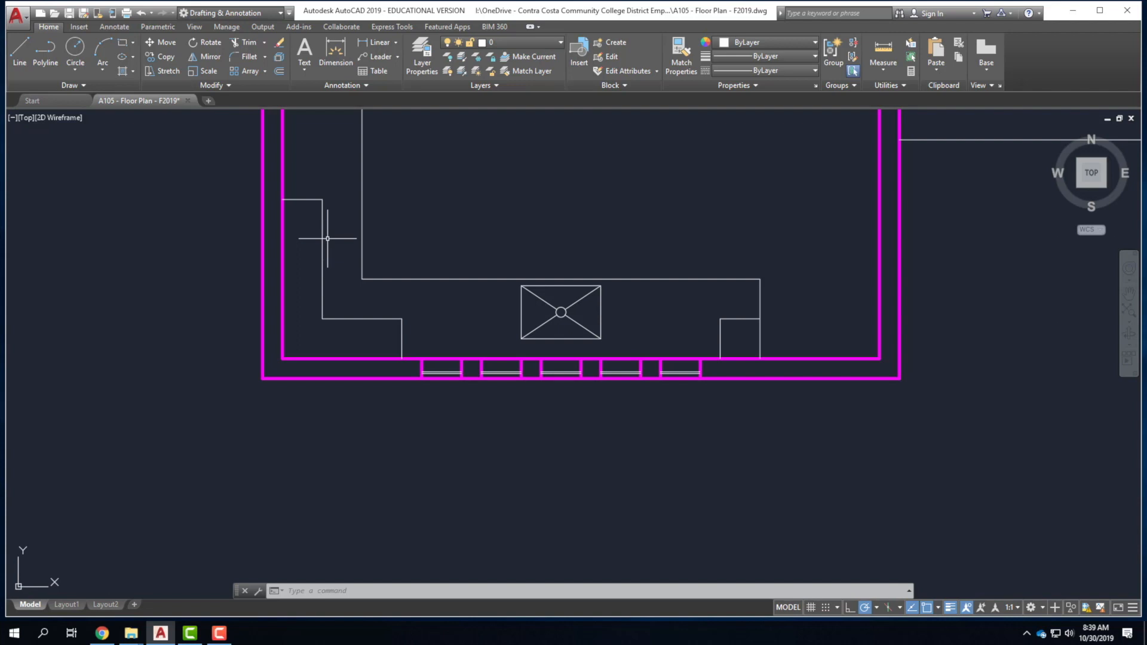
scroll(333, 418, "down", 3)
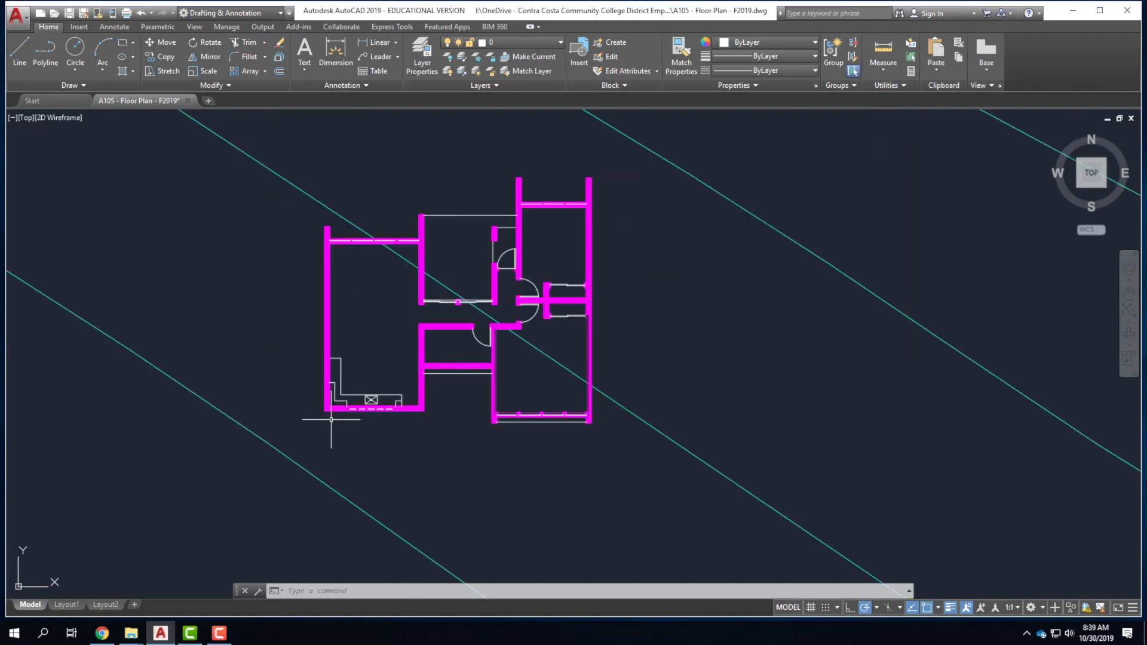
scroll(320, 320, "up", 2)
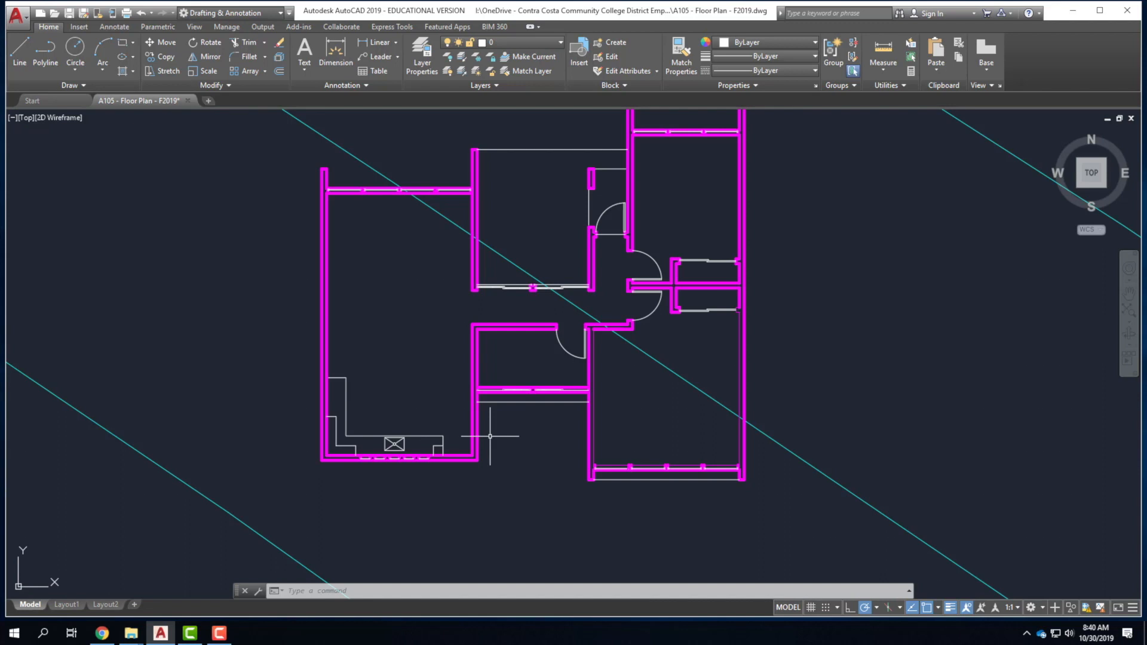
Bring Chrome to the front and open a new tab.
left_click(102, 633)
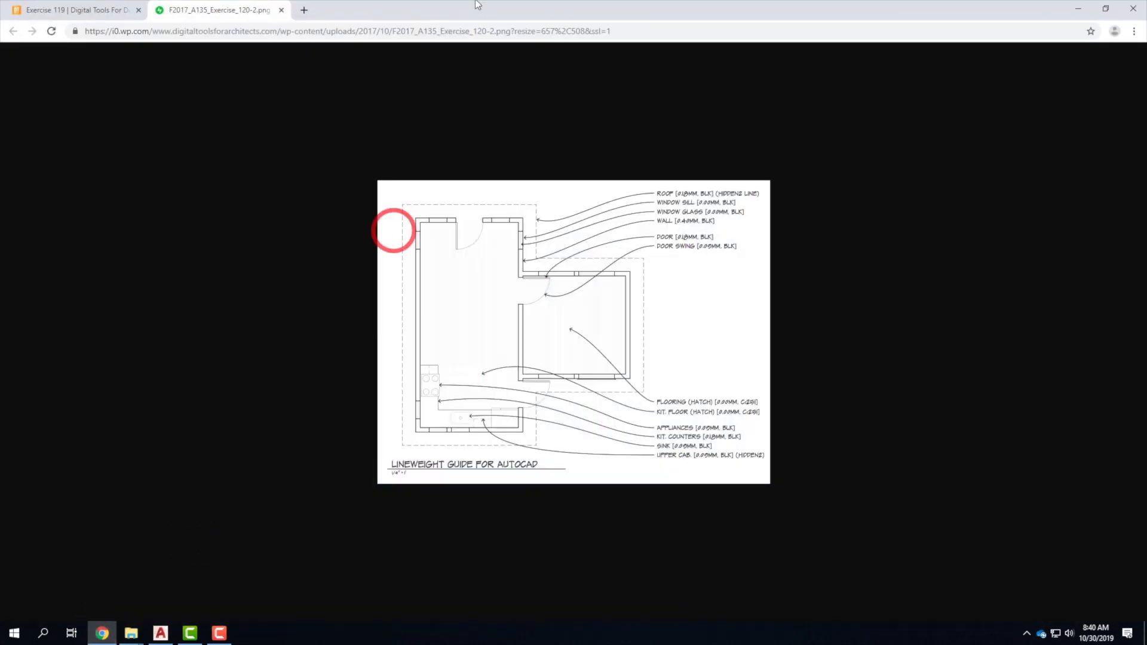
left_click(304, 11)
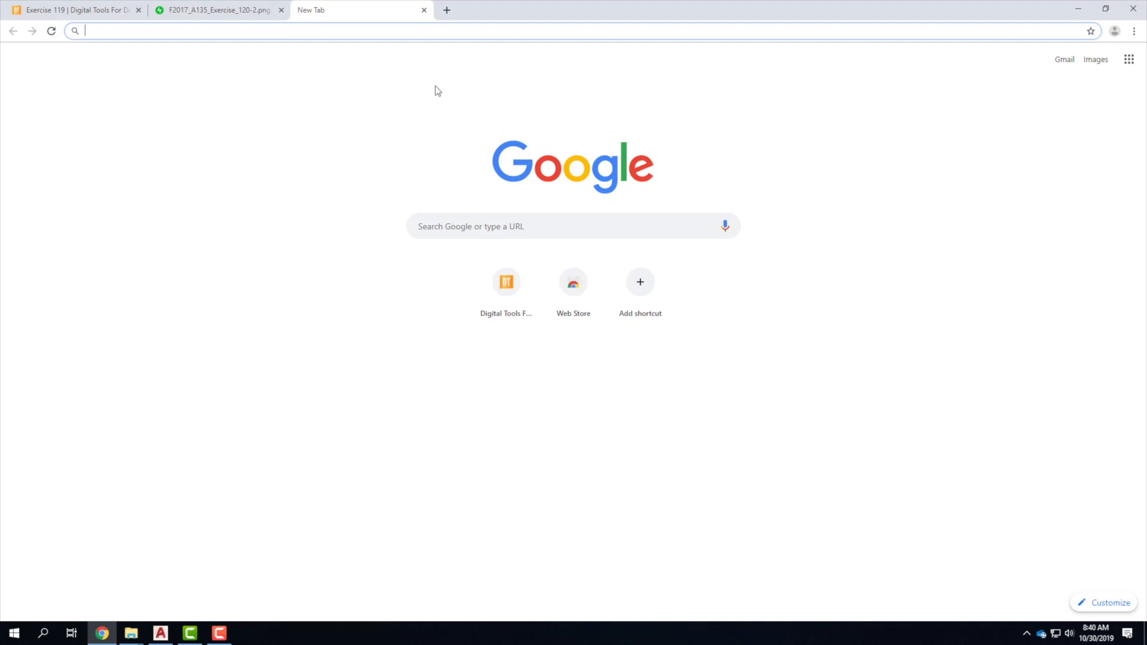
Go to kohler.com and open the Bathroom > Toilets page.
type("kohler.co")
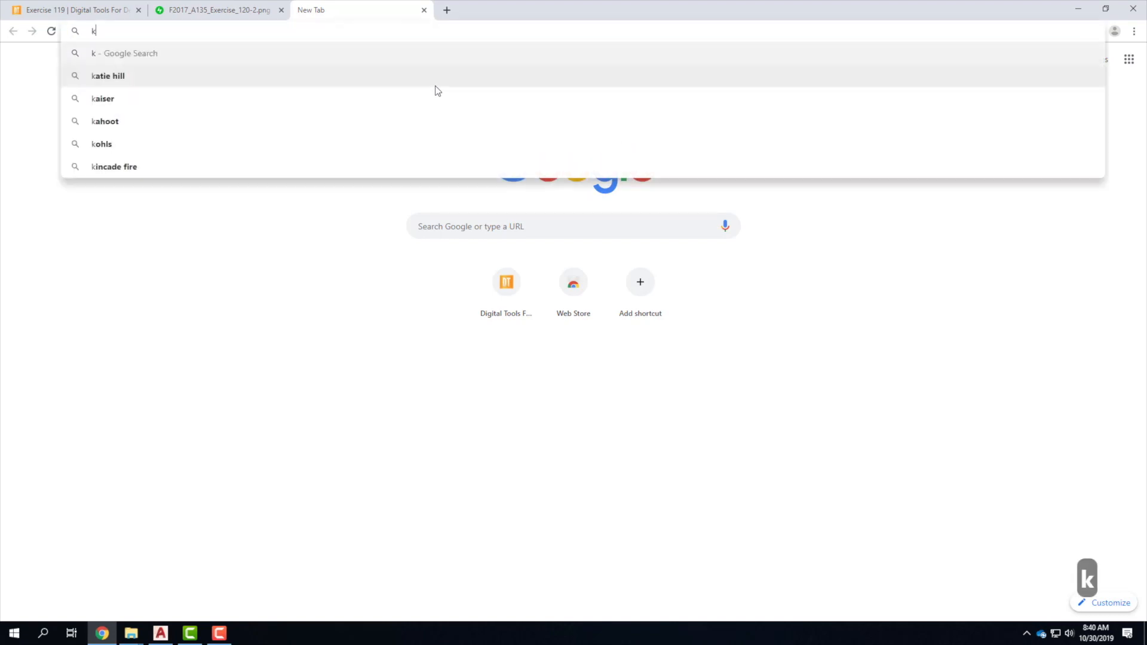
type("m")
key("Return")
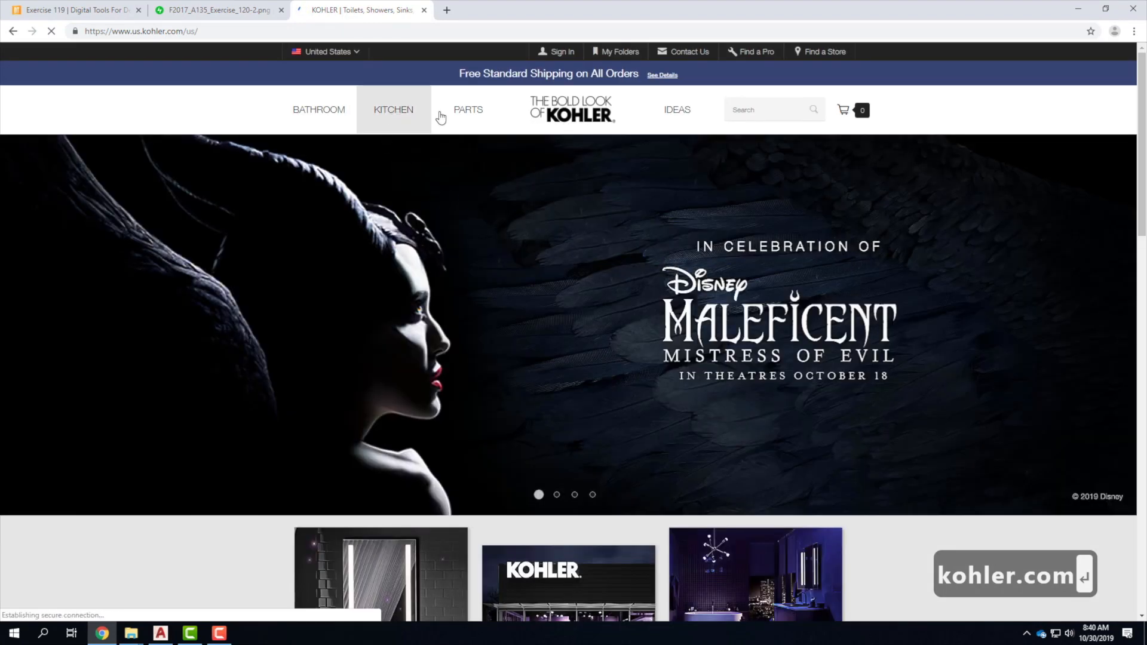
left_click(313, 112)
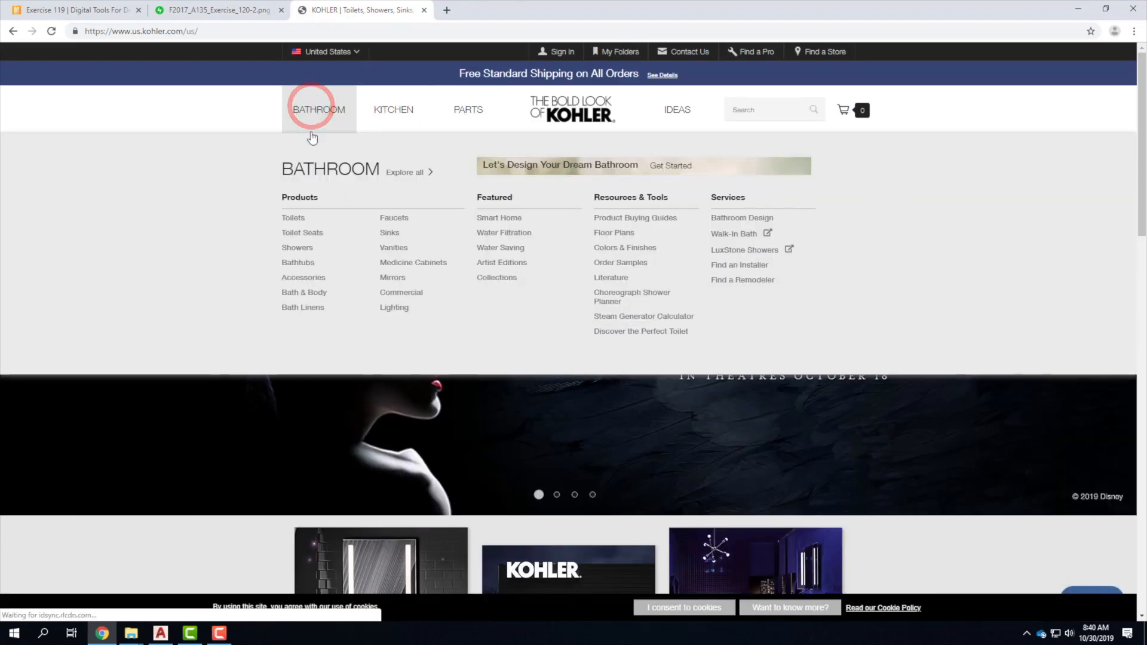
left_click(293, 217)
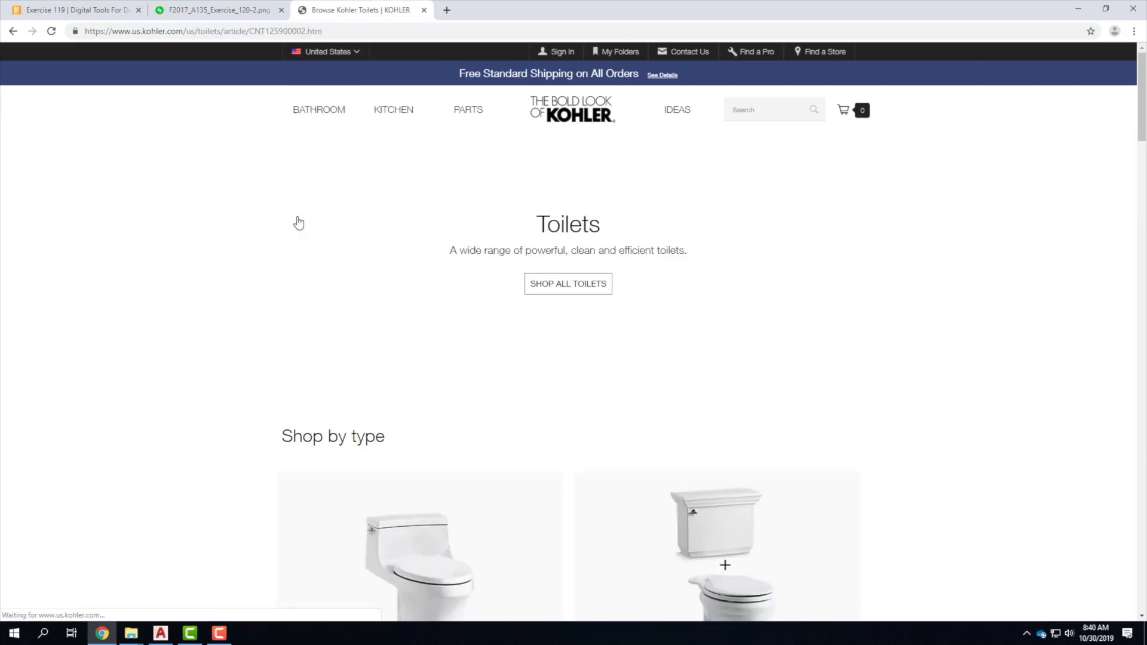
scroll(601, 305, "down", 1)
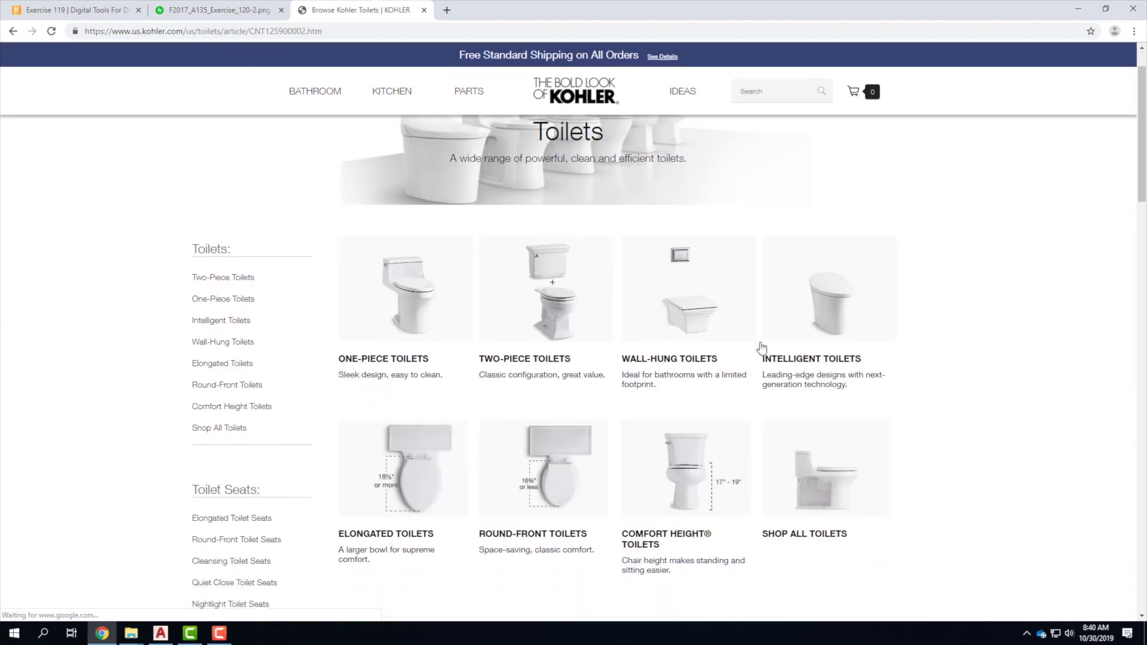
scroll(660, 370, "down", 2)
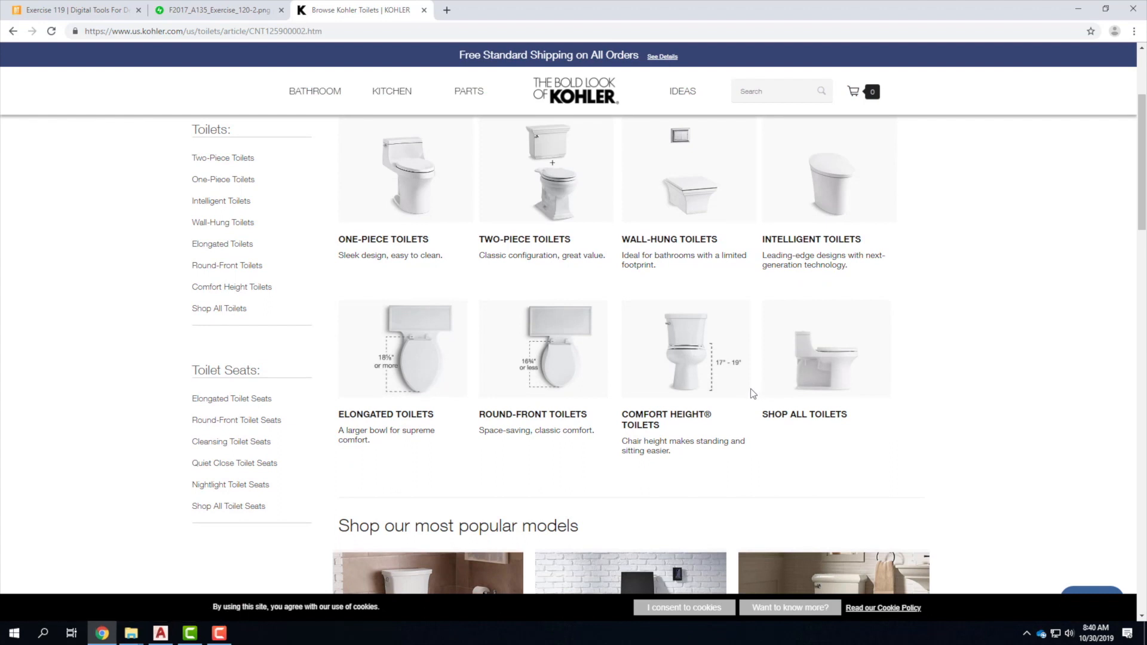
scroll(751, 389, "up", 1)
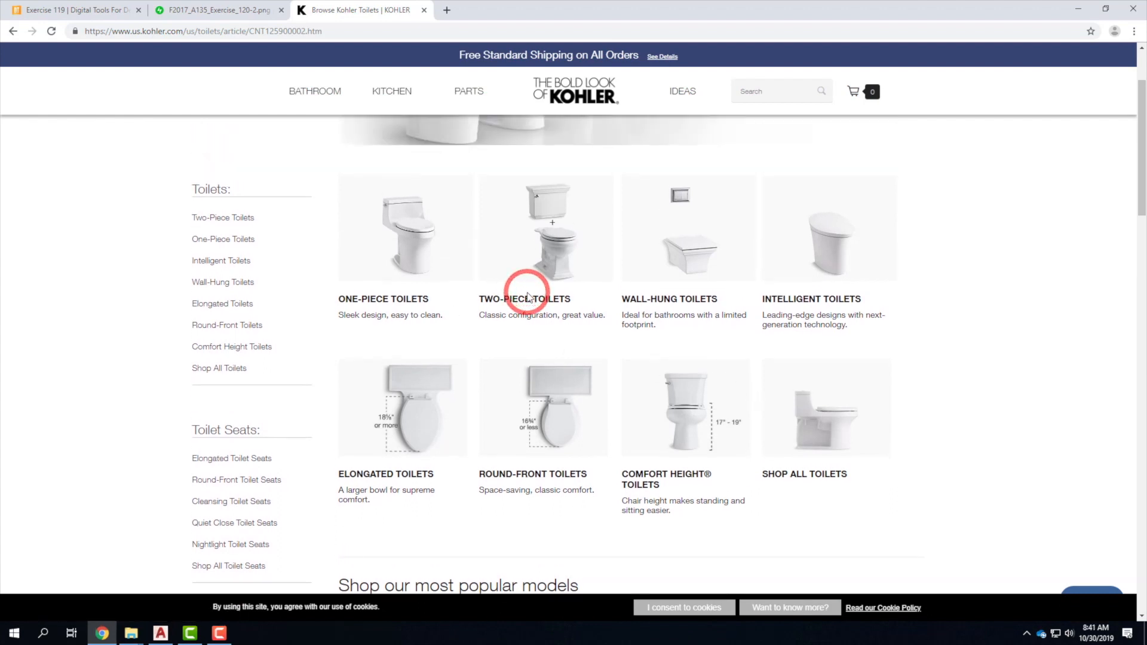
Open the Betello Comfort Height K-20197 two-piece toilet page, dismissing the survey popup.
left_click(541, 242)
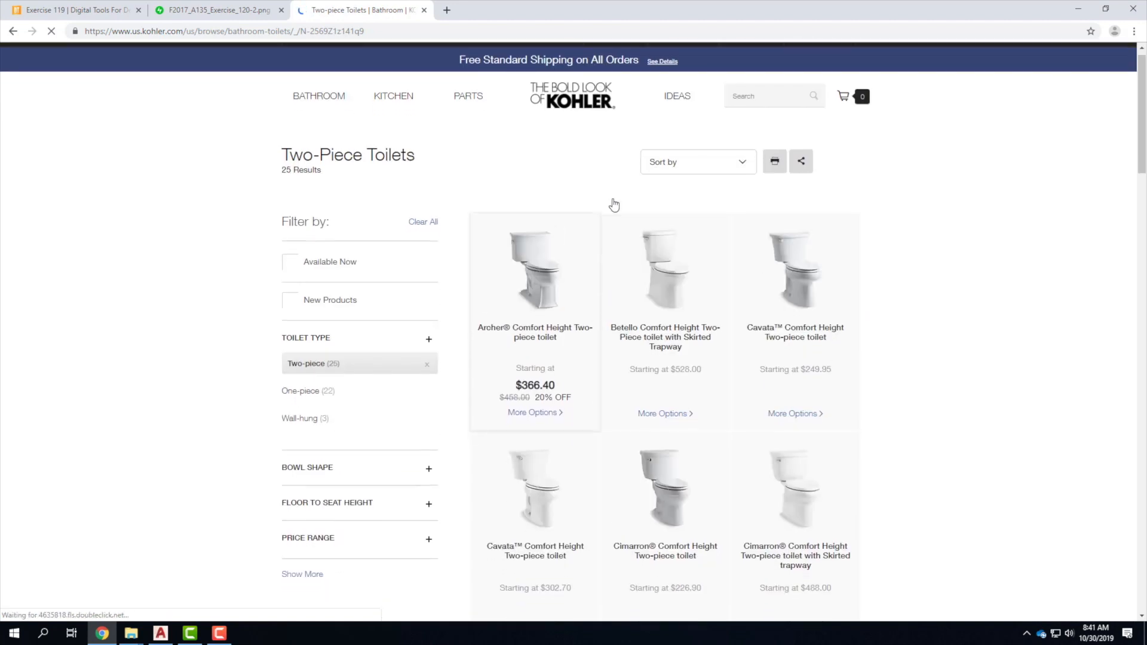
left_click(668, 261)
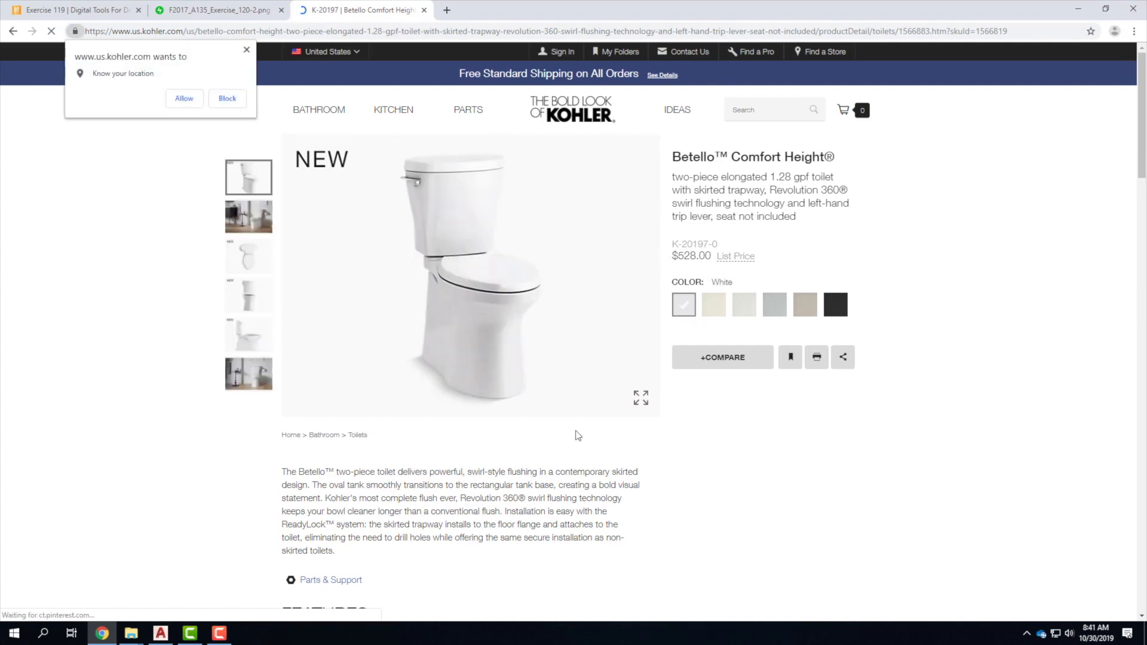
scroll(312, 301, "down", 2)
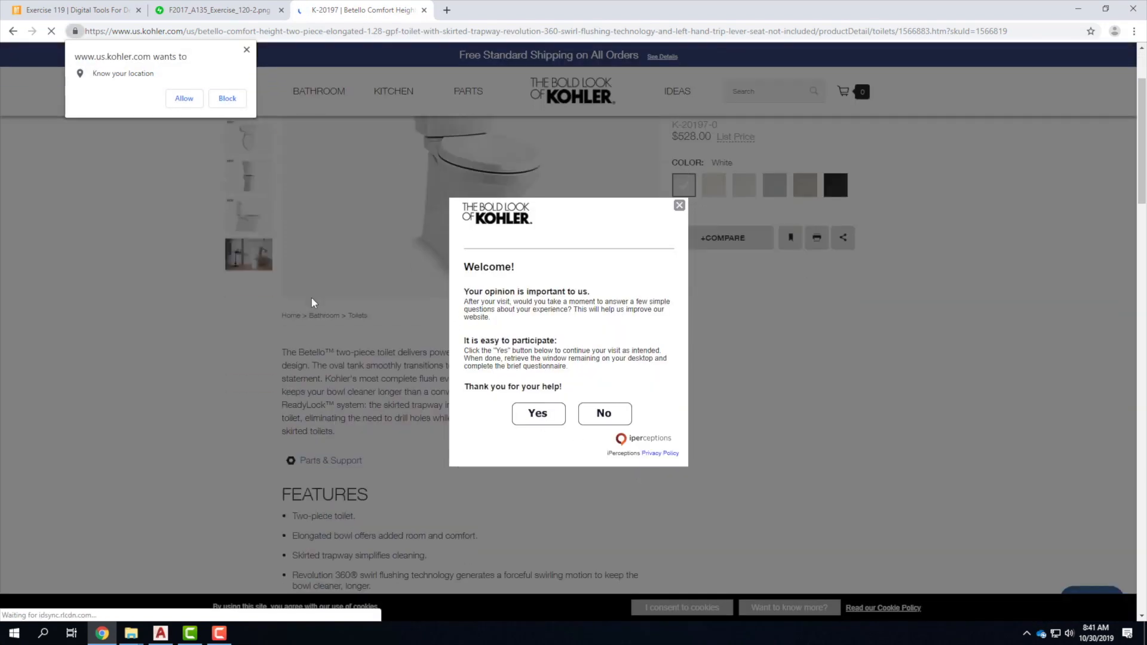
left_click(679, 205)
scroll(448, 233, "down", 8)
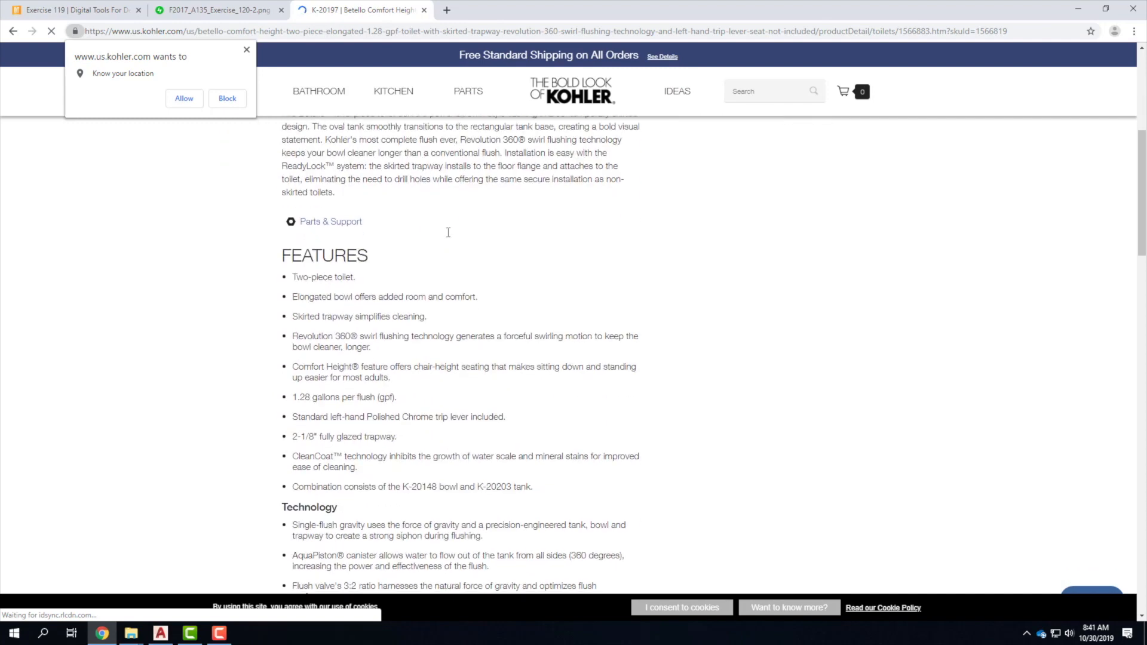
scroll(449, 238, "down", 10)
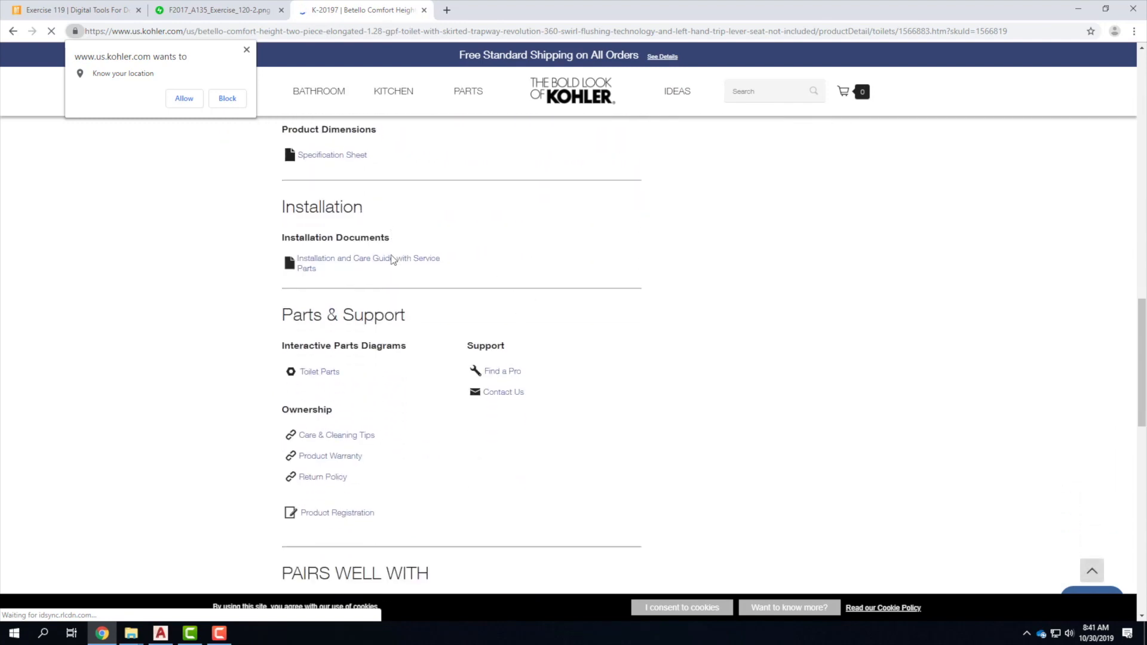
scroll(487, 392, "down", 12)
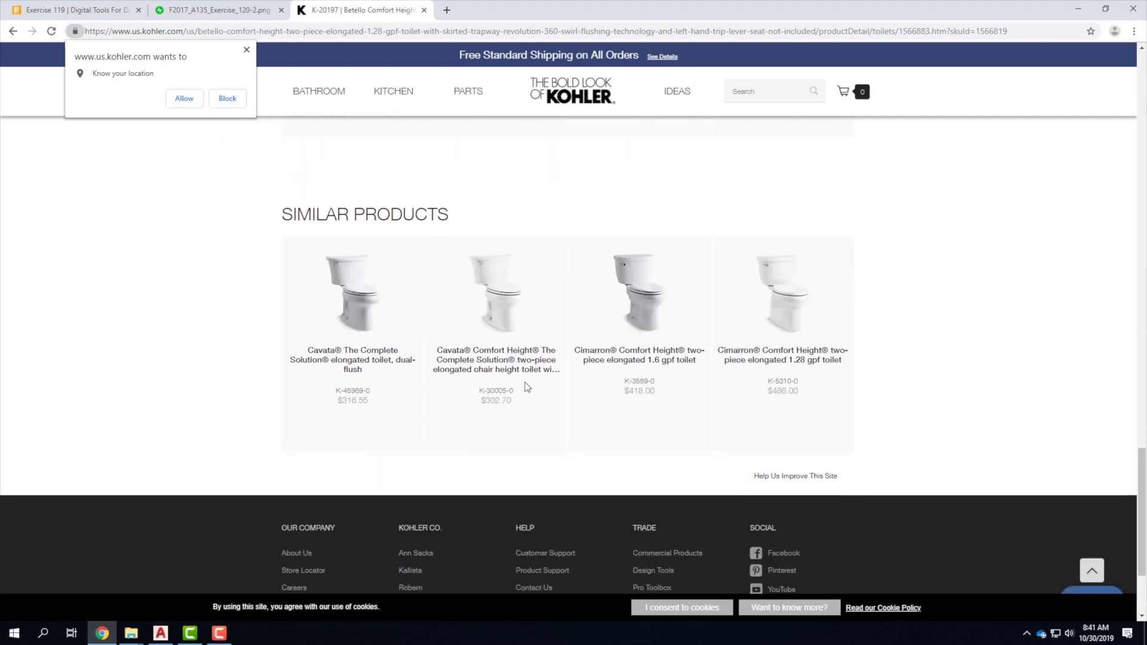
scroll(524, 386, "up", 10)
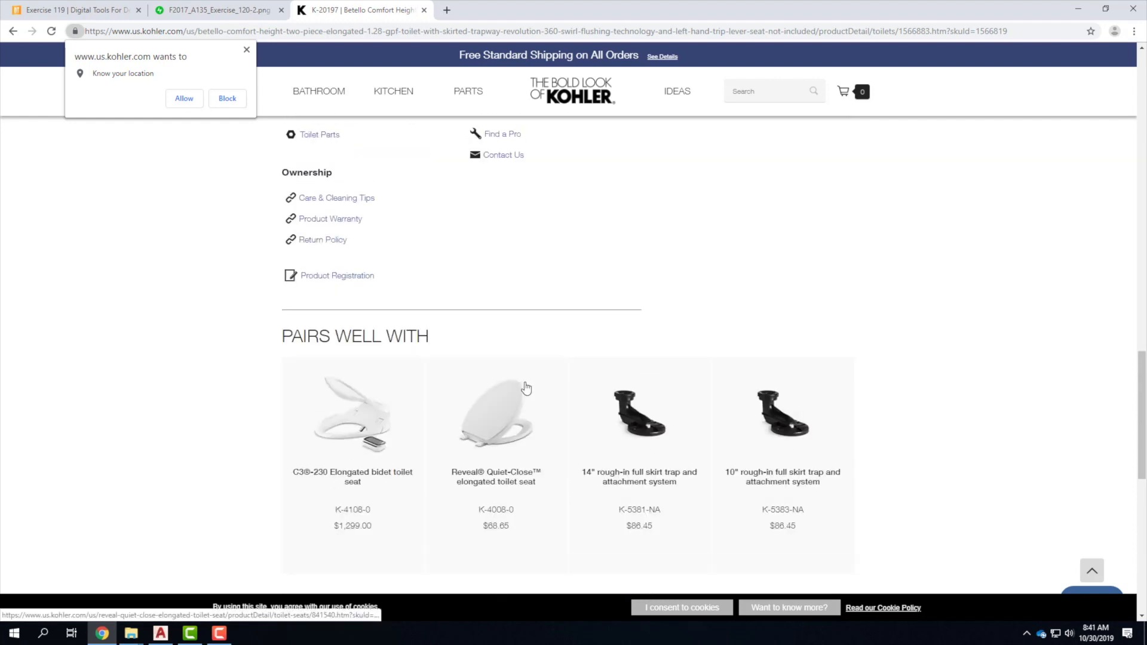
scroll(526, 388, "up", 2)
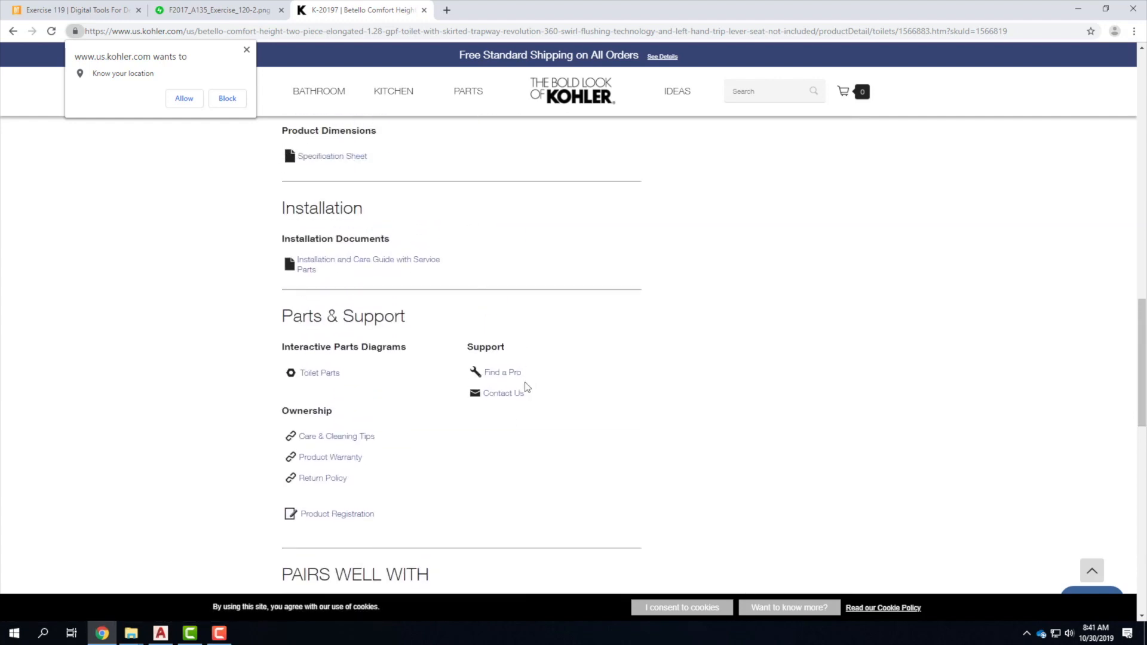
scroll(526, 388, "up", 2)
scroll(527, 387, "up", 15)
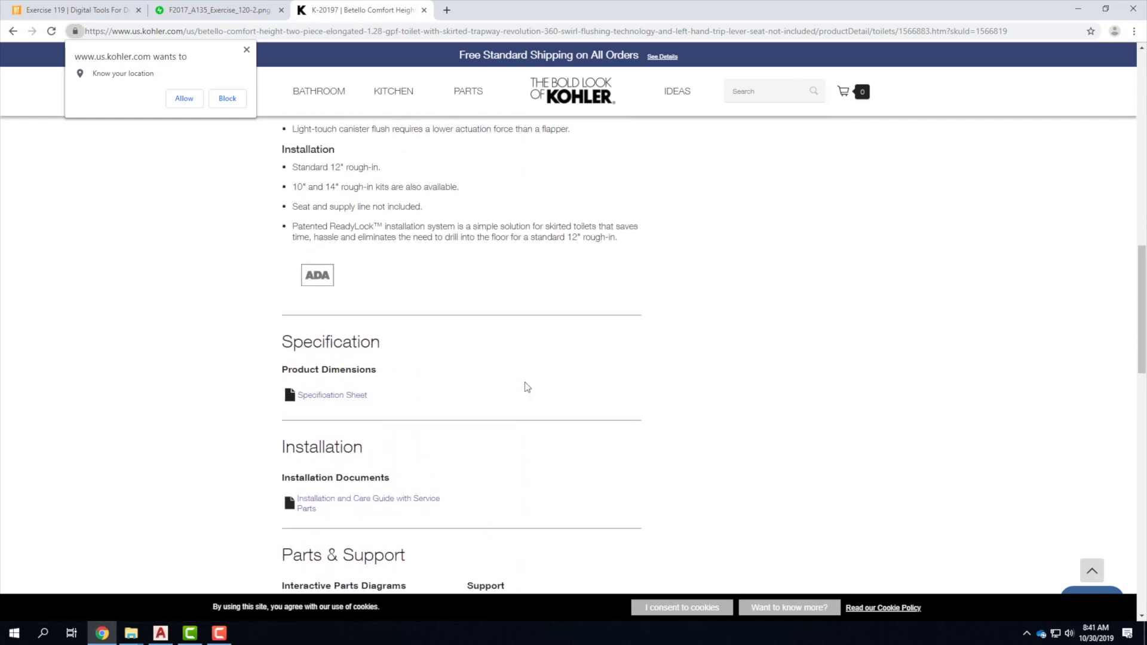
scroll(527, 387, "up", 4)
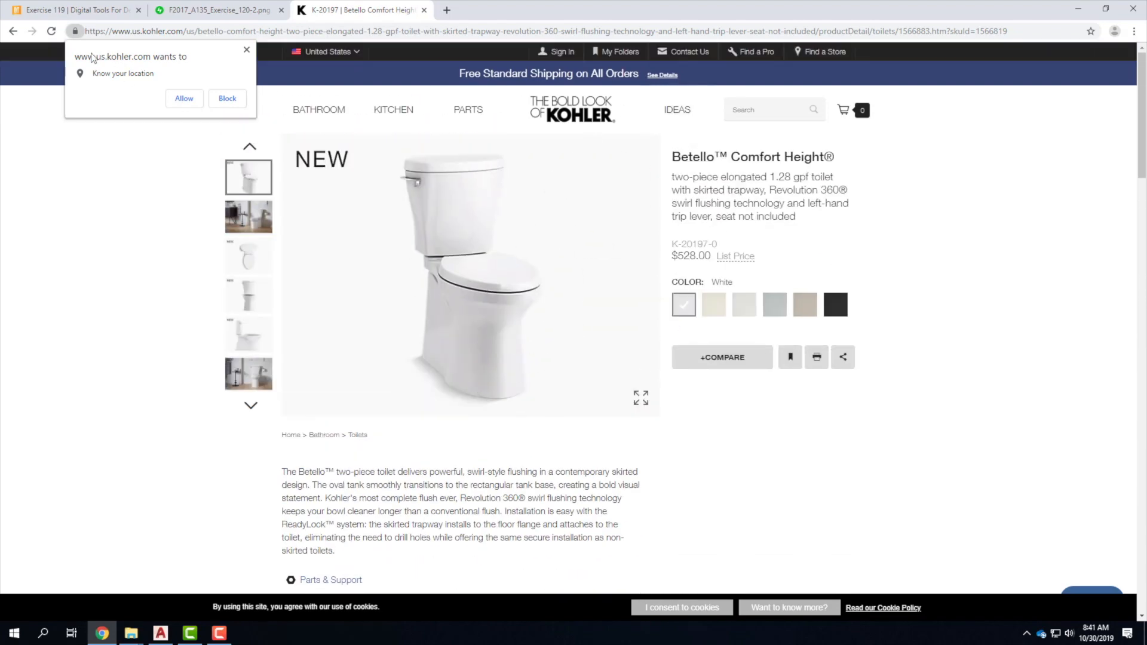
Return to the two-piece toilets listing and open the Cimarron K-3589 toilet page.
left_click(12, 31)
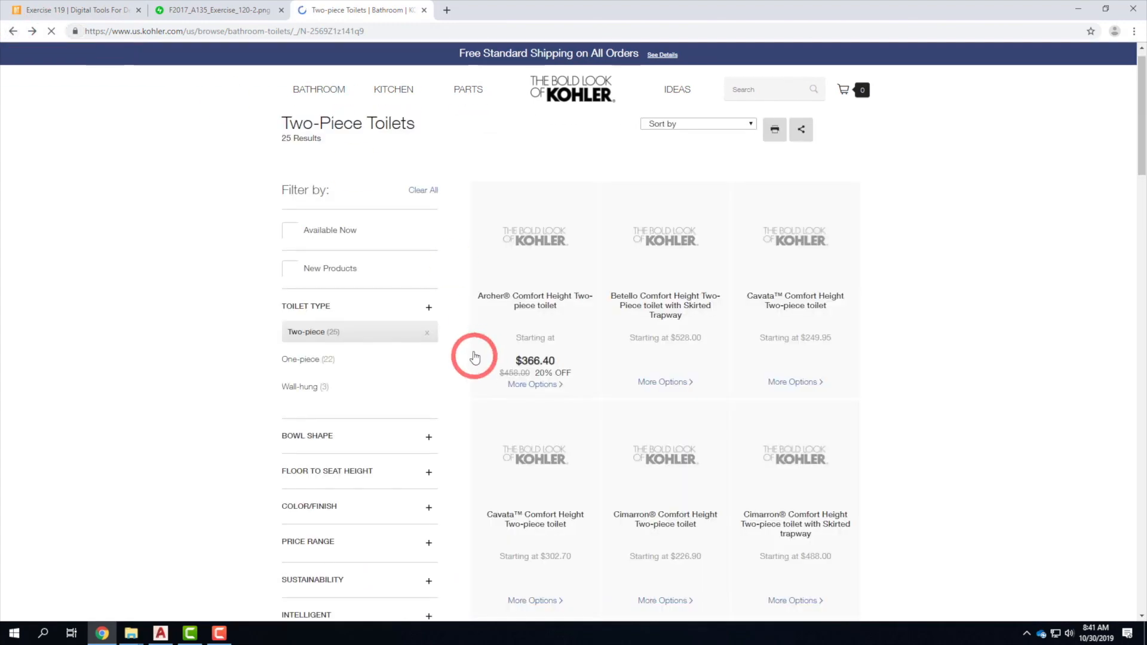
scroll(670, 460, "down", 4)
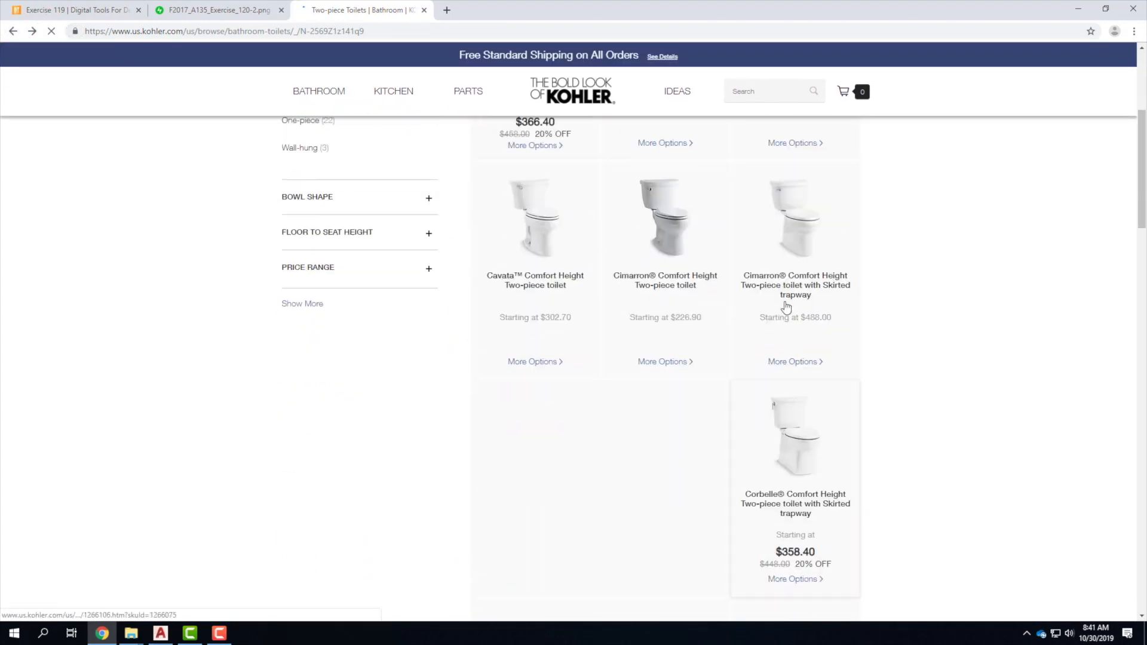
left_click(674, 236)
scroll(539, 352, "down", 1)
scroll(540, 352, "down", 12)
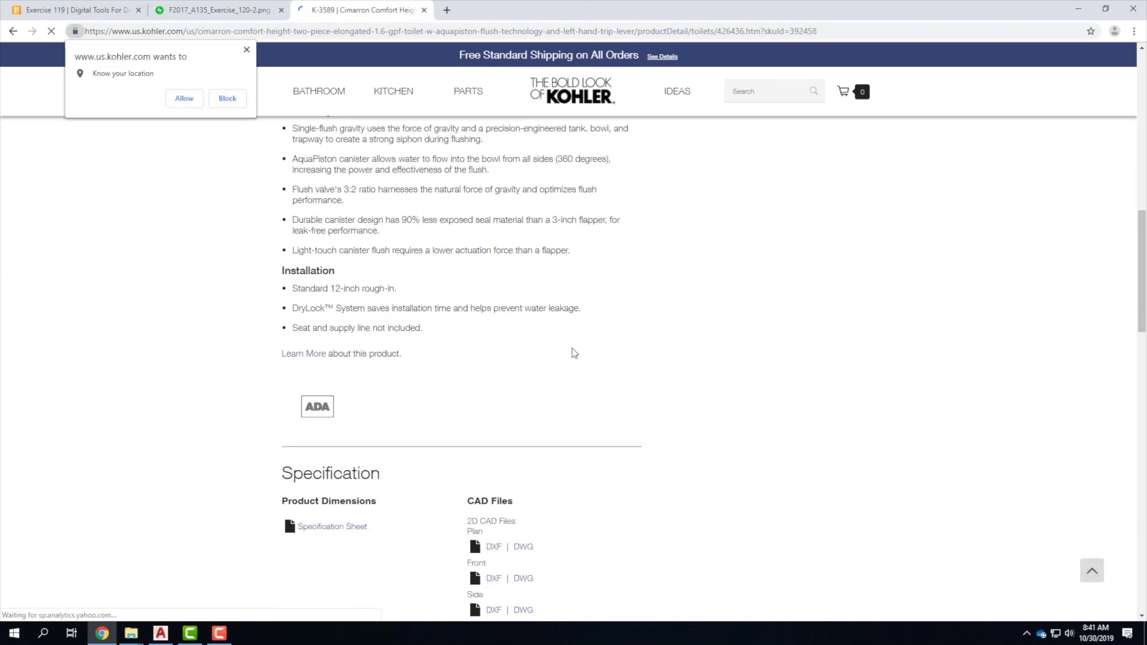
scroll(572, 352, "down", 2)
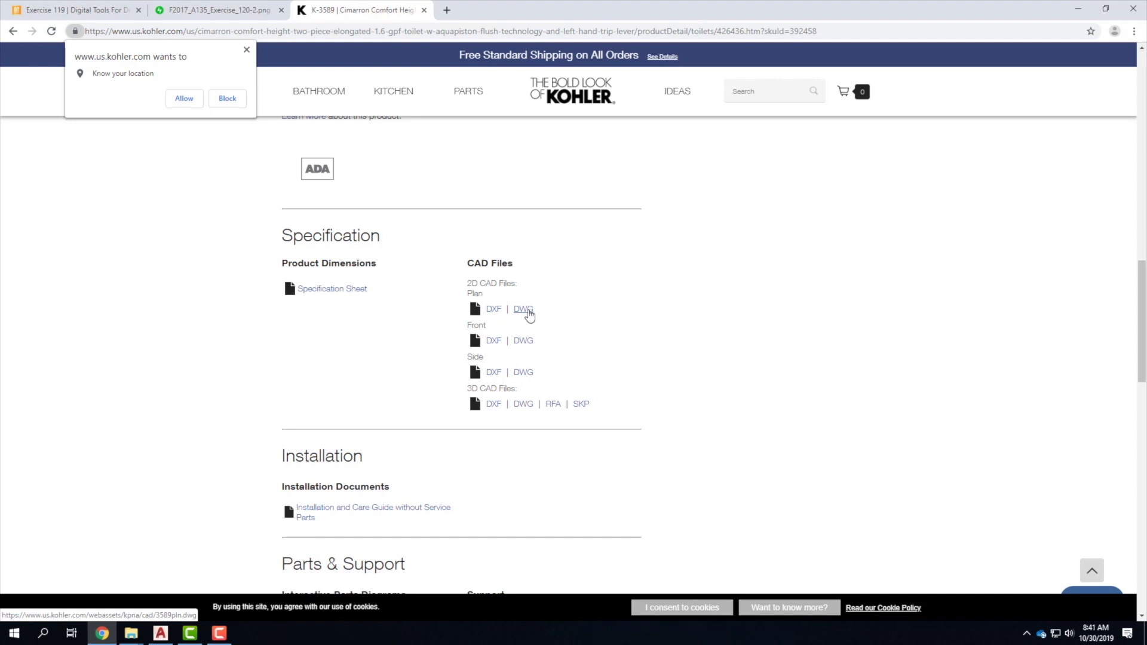
Download the plan DWG 3589pln.dwg and show it in its folder.
left_click(527, 309)
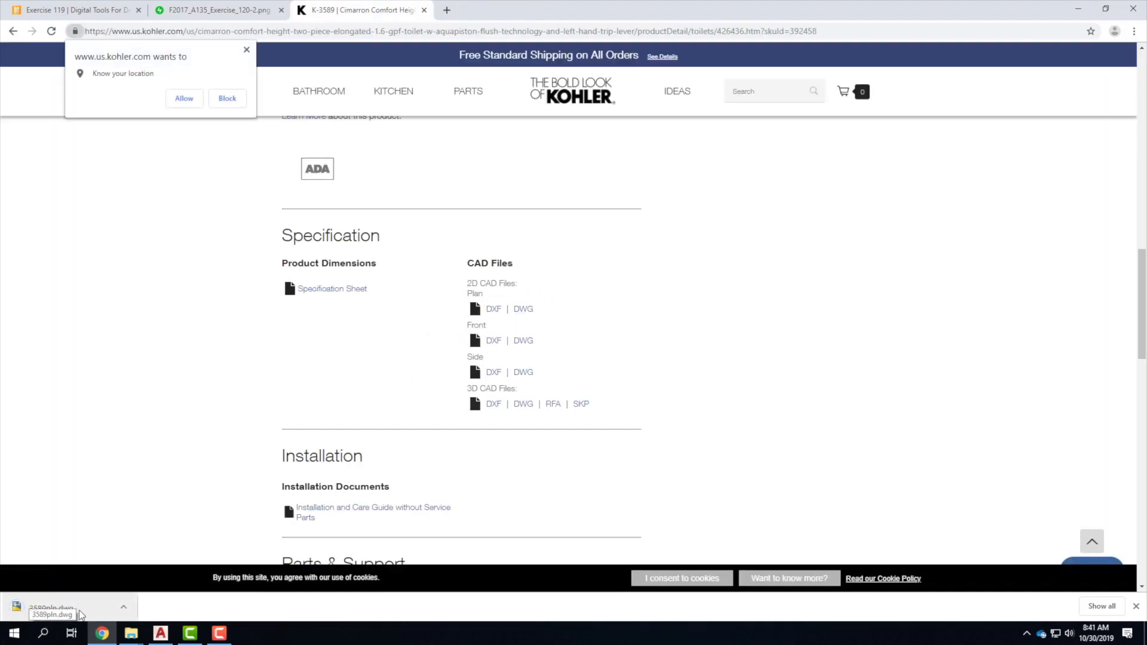
left_click(124, 608)
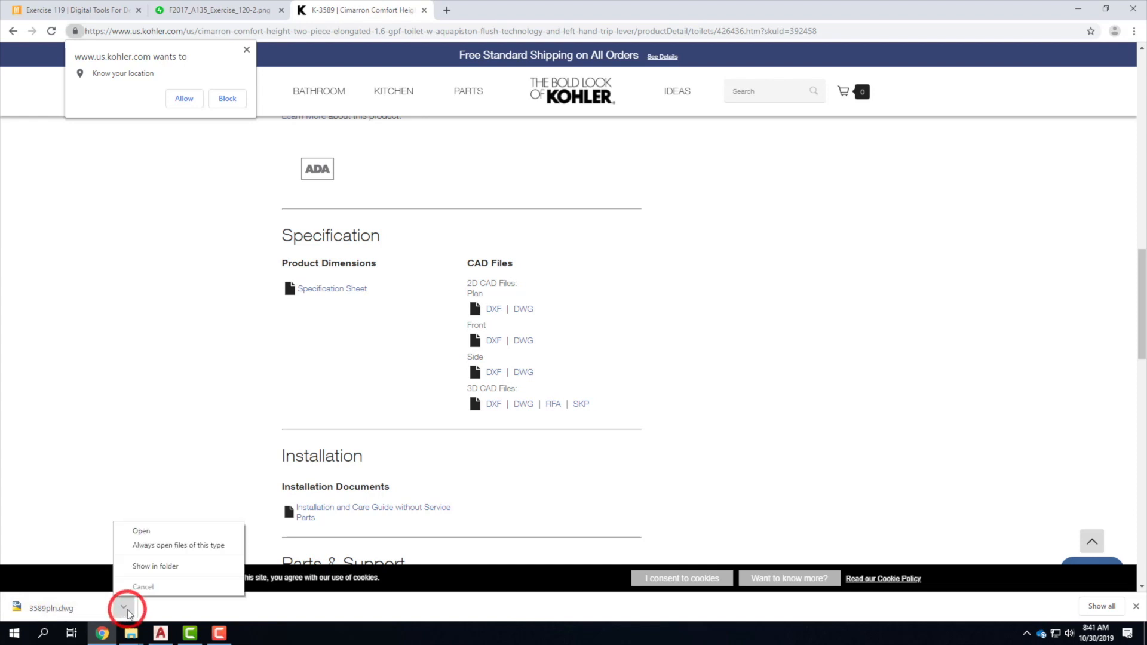
left_click(164, 574)
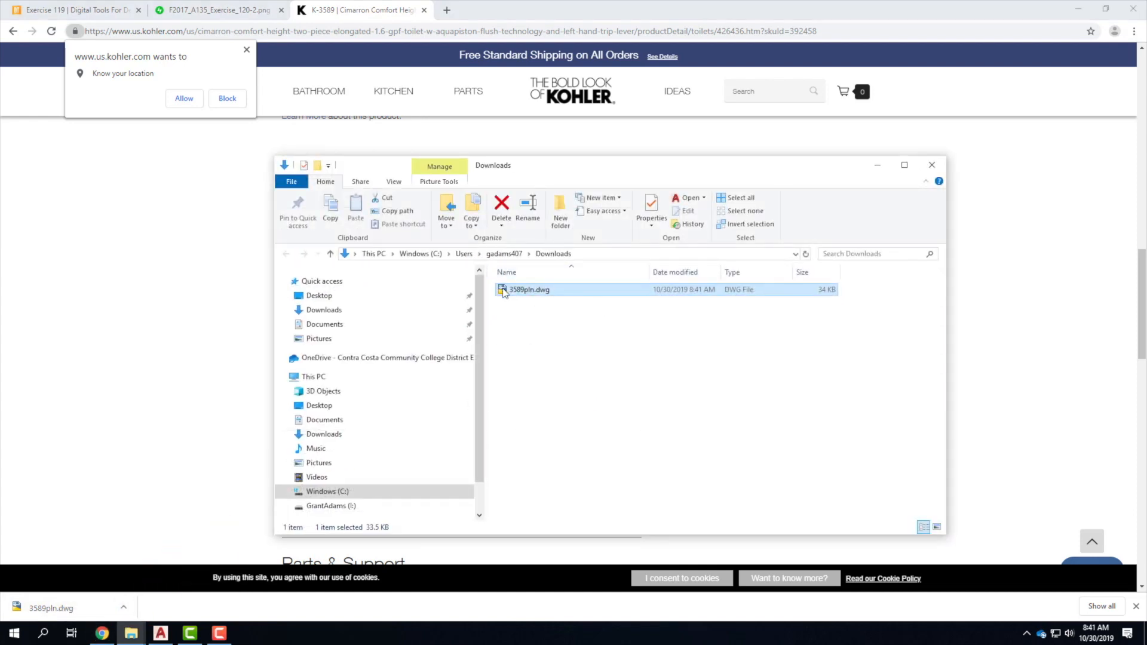
Copy 3589pln.dwg and browse to OneDrive > Resources > AutoCAD > Blocks.
right_click(519, 292)
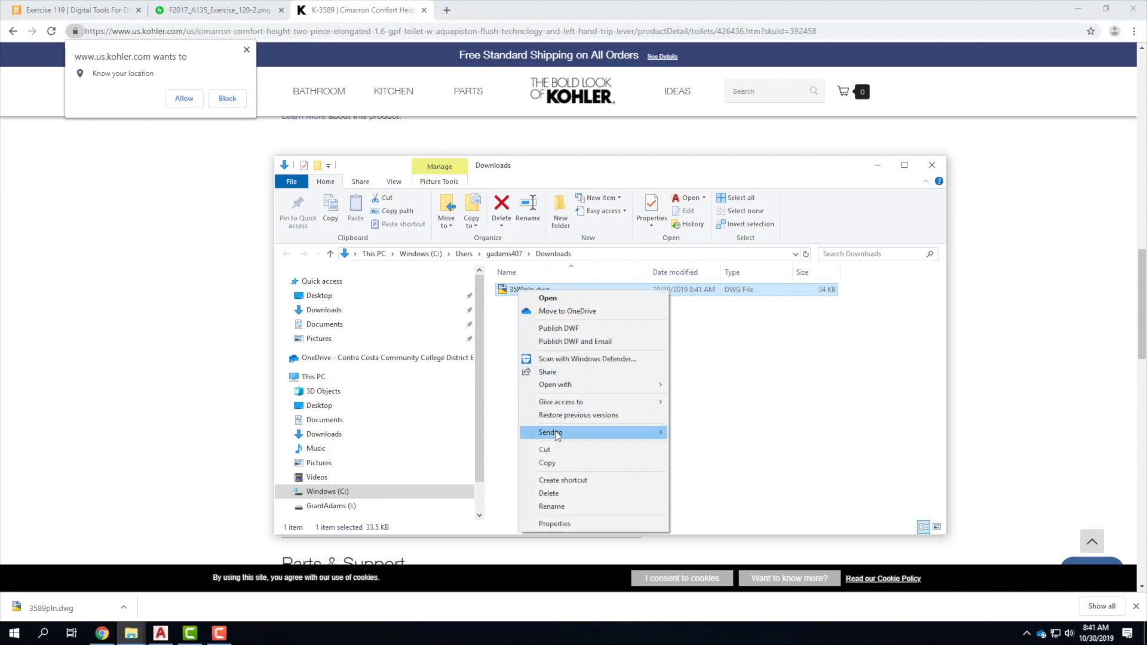
left_click(547, 464)
left_click(340, 357)
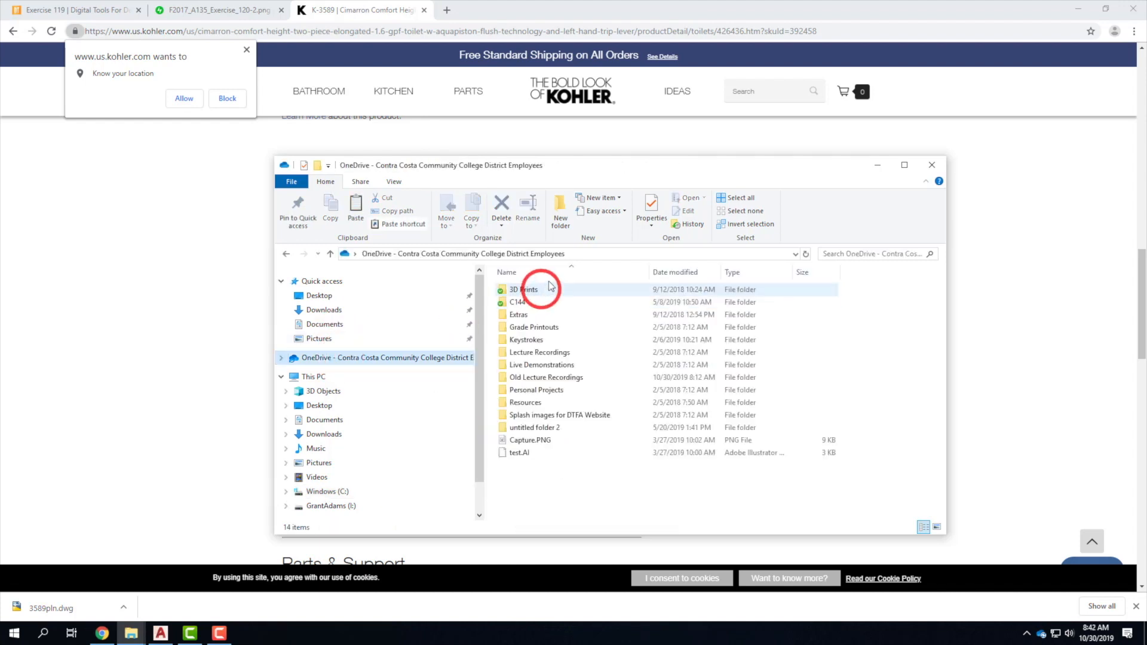
double_click(542, 364)
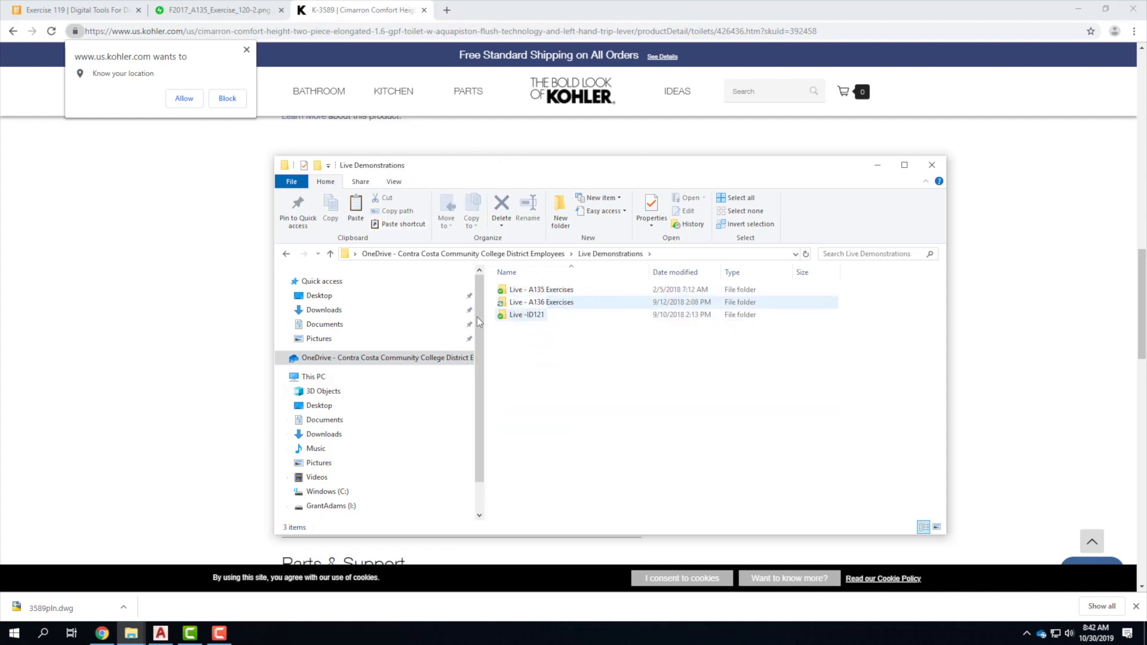
left_click(346, 363)
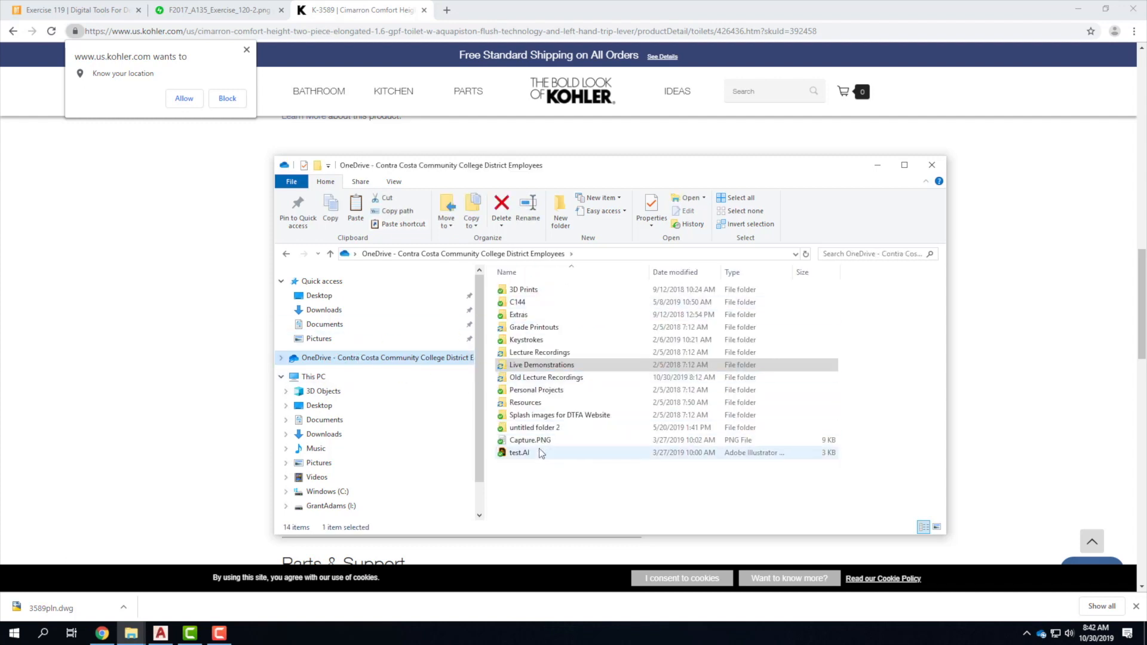
double_click(525, 403)
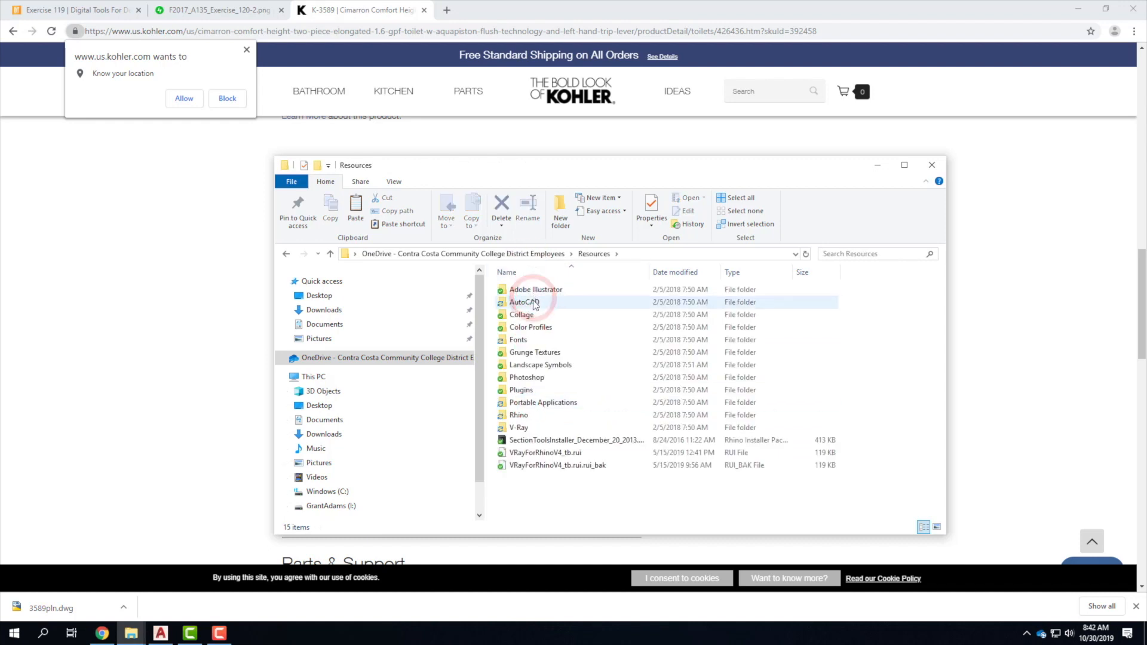
double_click(534, 302)
left_click(524, 289)
double_click(524, 290)
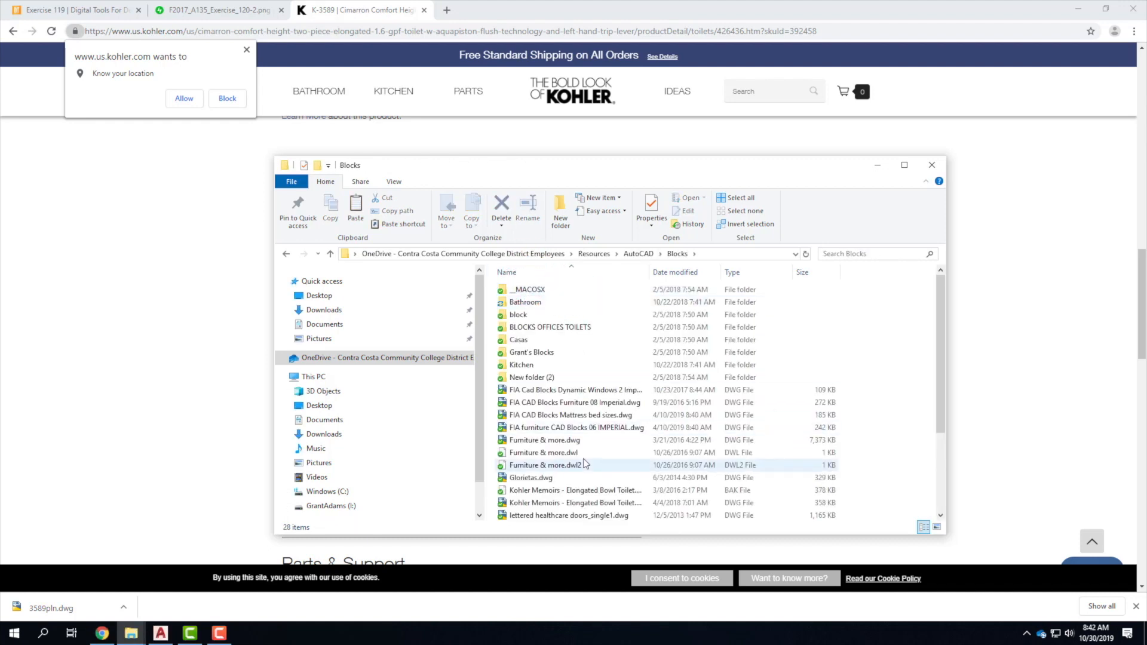
Paste 3589pln.dwg into the Bathroom > Kohler blocks folder.
scroll(596, 389, "down", 3)
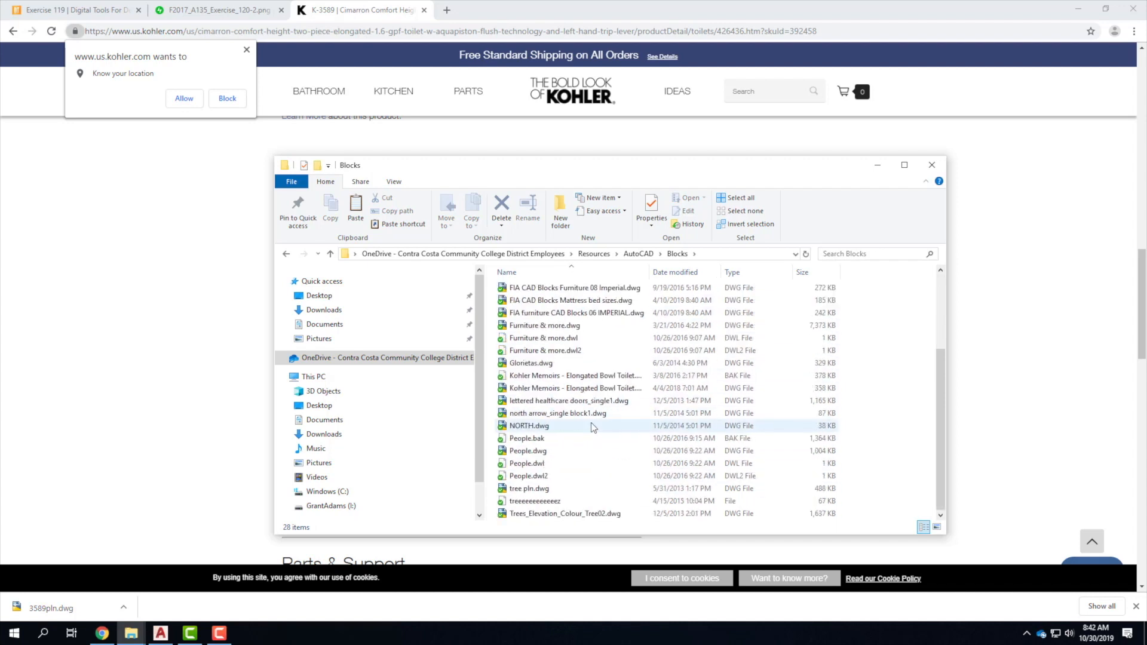
scroll(590, 422, "up", 3)
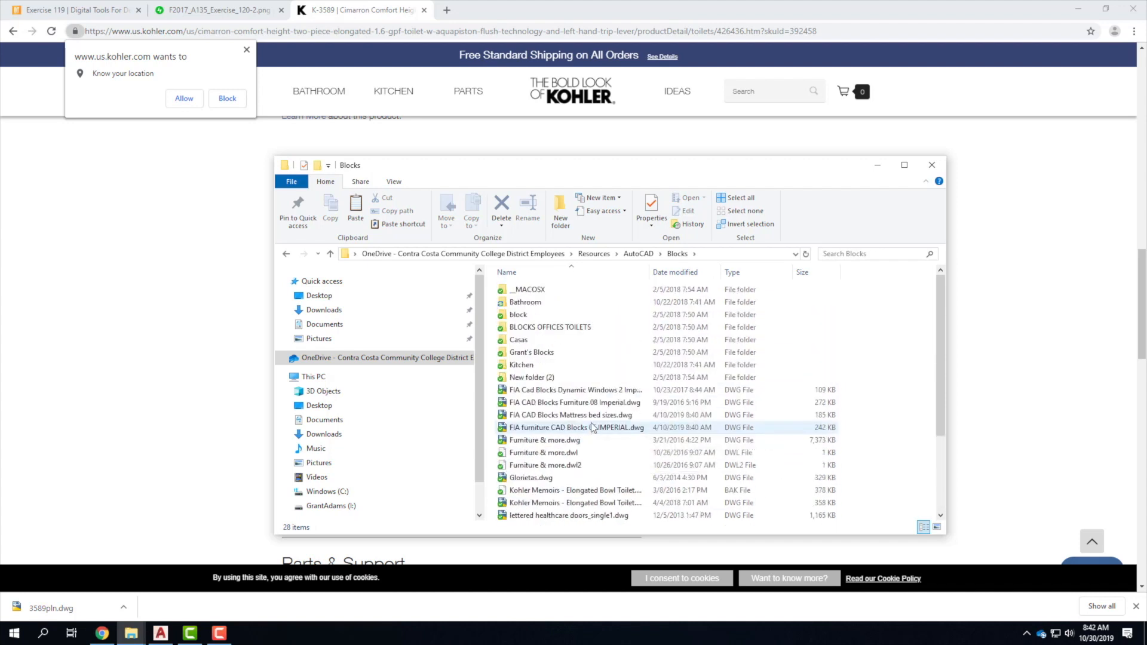
mouse_move(592, 420)
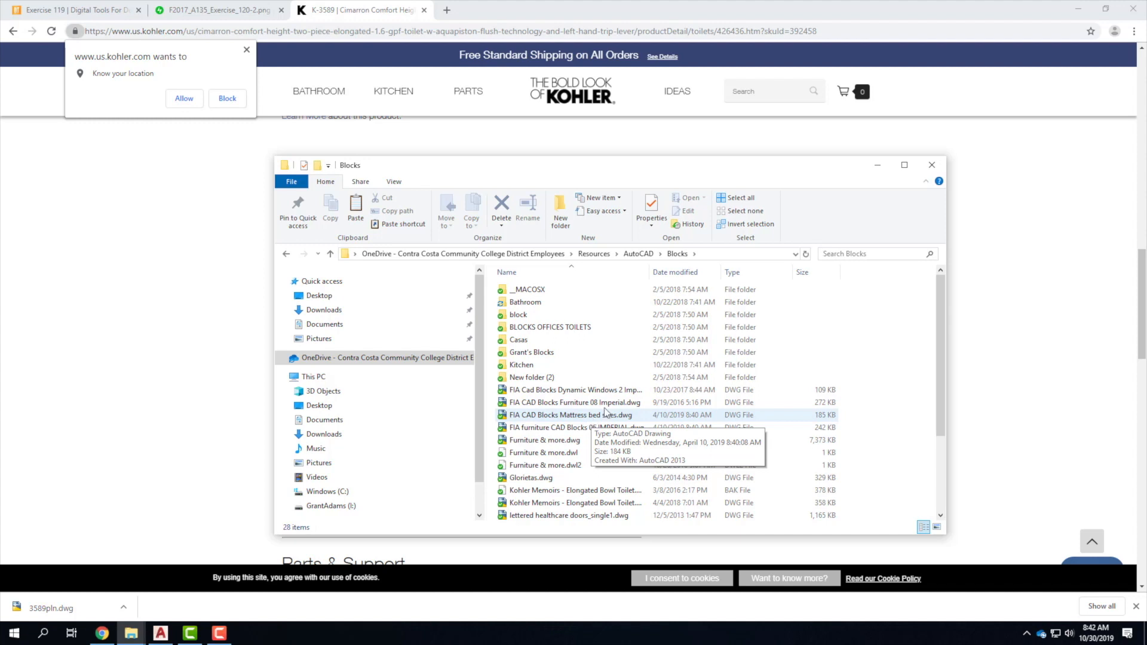
double_click(524, 301)
double_click(521, 291)
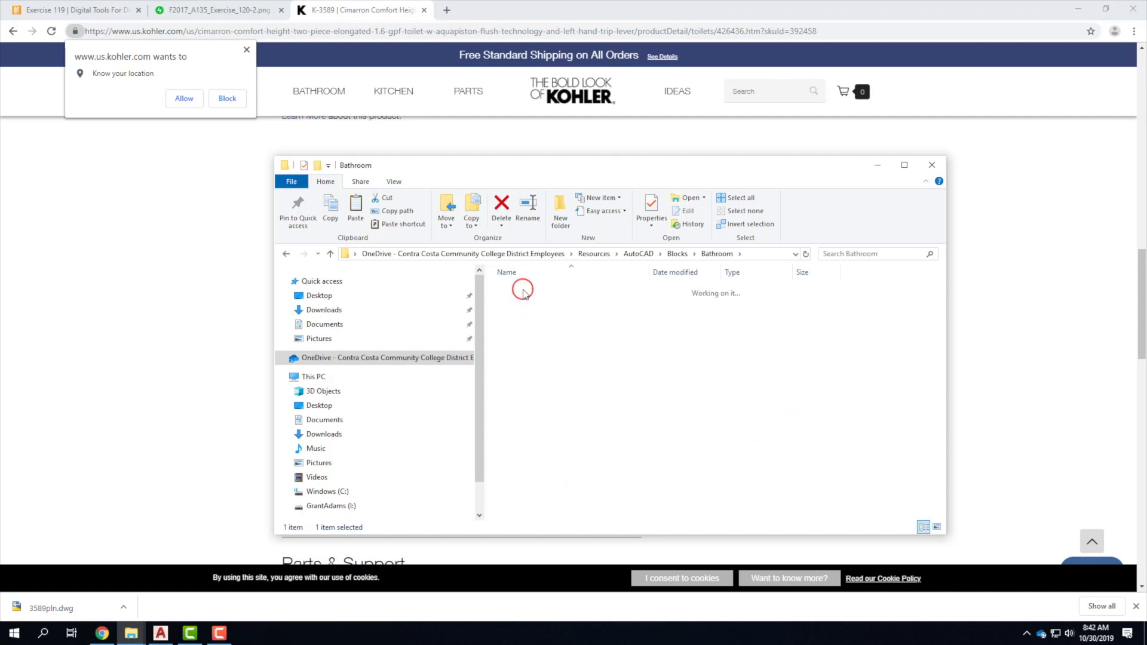
right_click(527, 358)
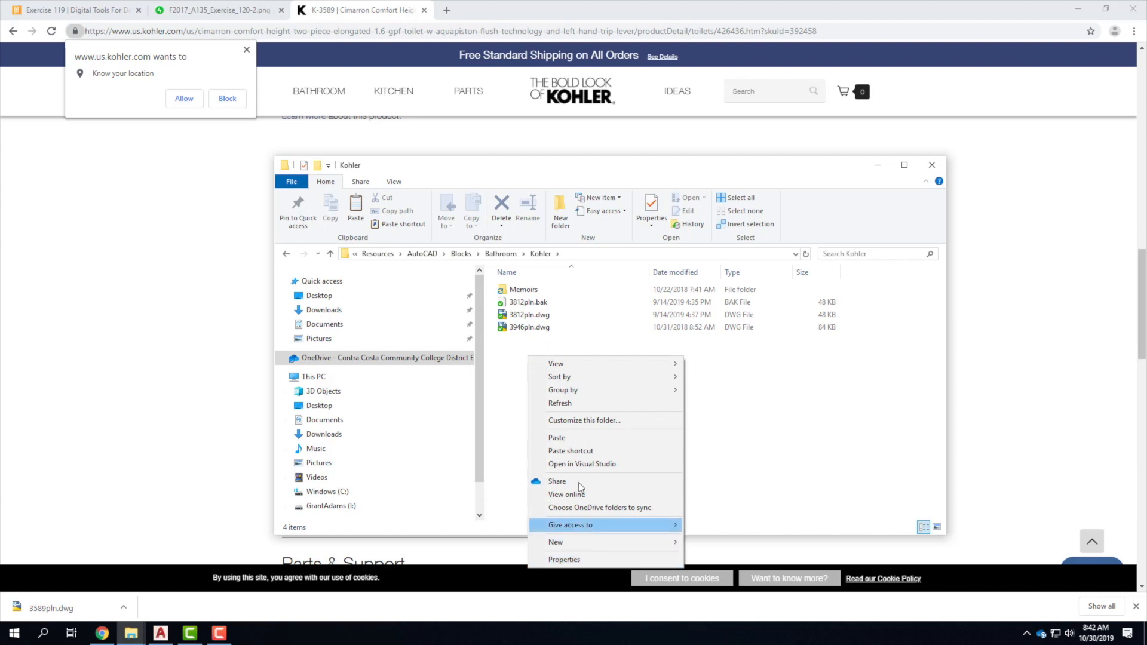
left_click(578, 438)
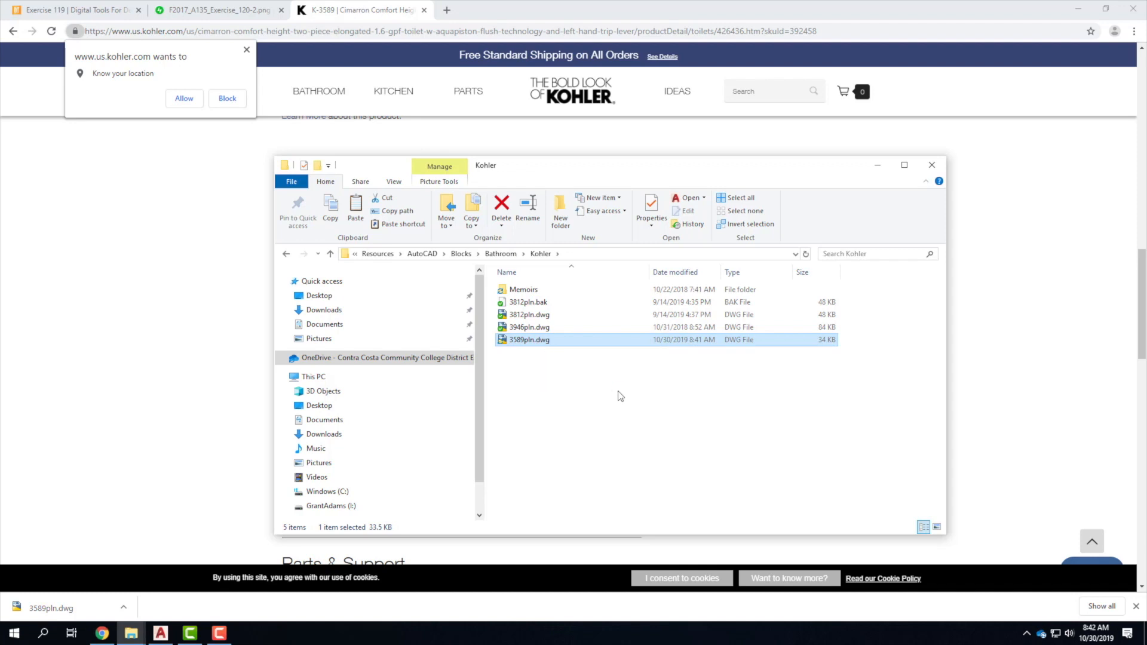
left_click(604, 382)
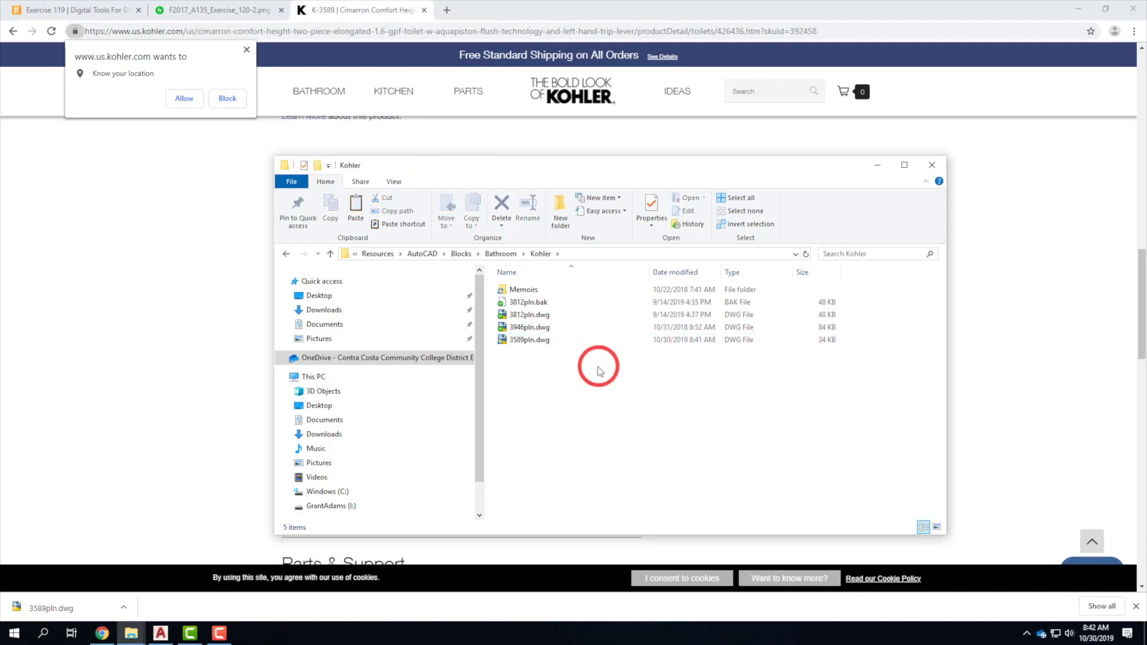
Open 3589pln.dwg in AutoCAD, continuing past the non-Autodesk file warning.
double_click(524, 340)
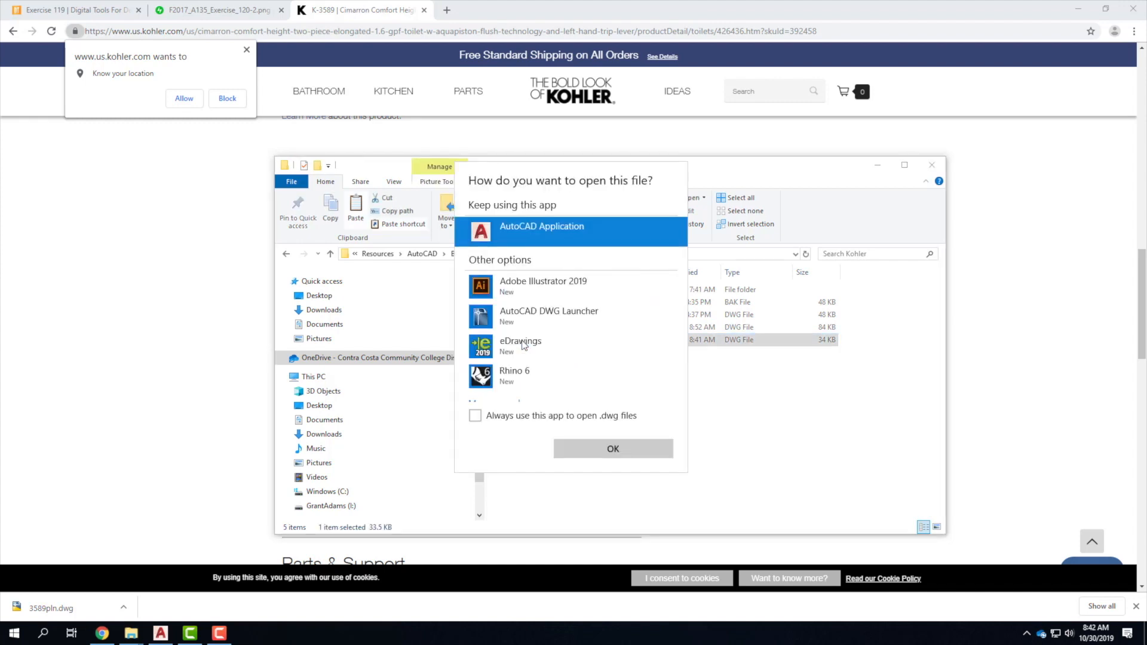
left_click(596, 448)
left_click(530, 289)
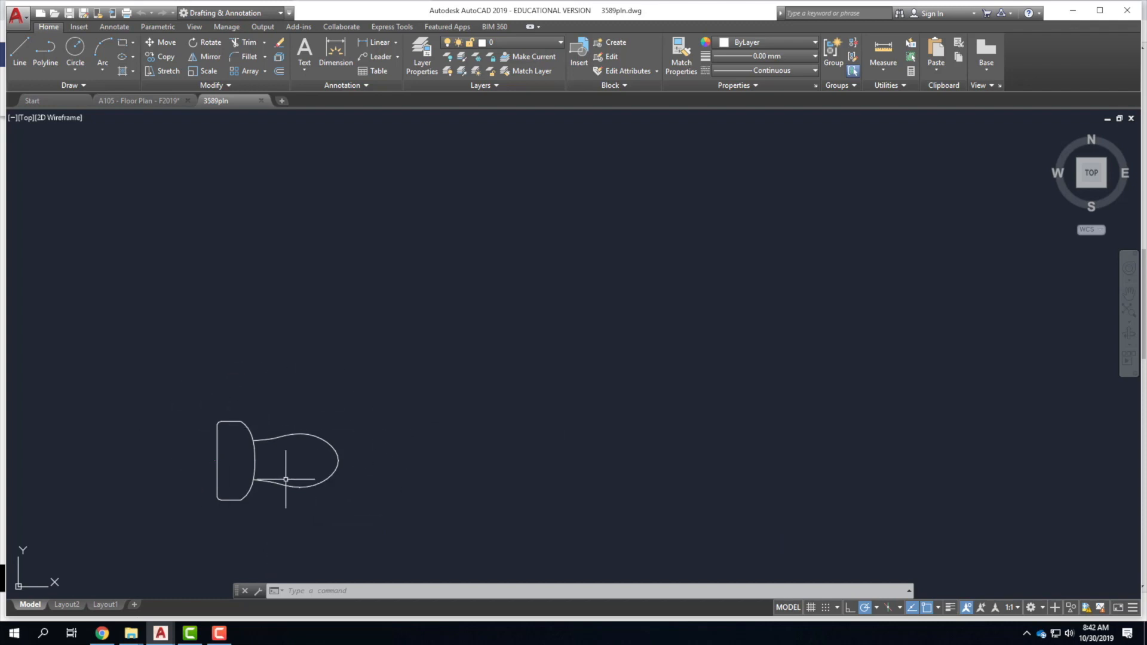
Close the 3589pln drawing and bring the A105 Floor Plan drawing back to front.
left_click(261, 101)
left_click(127, 102)
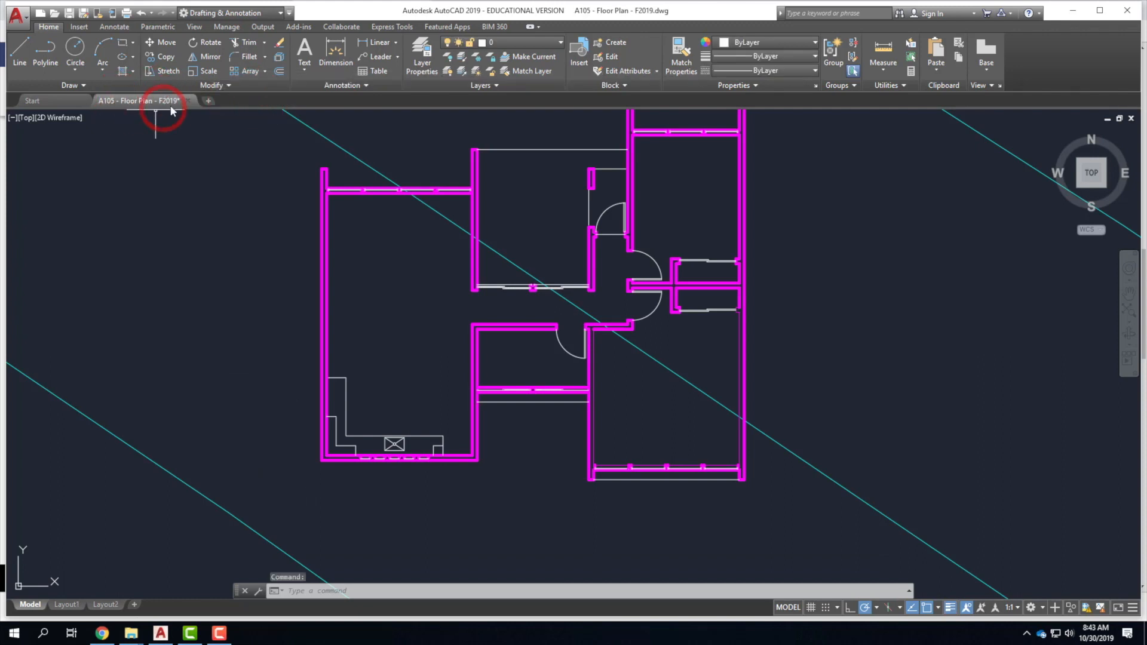
mouse_move(141, 106)
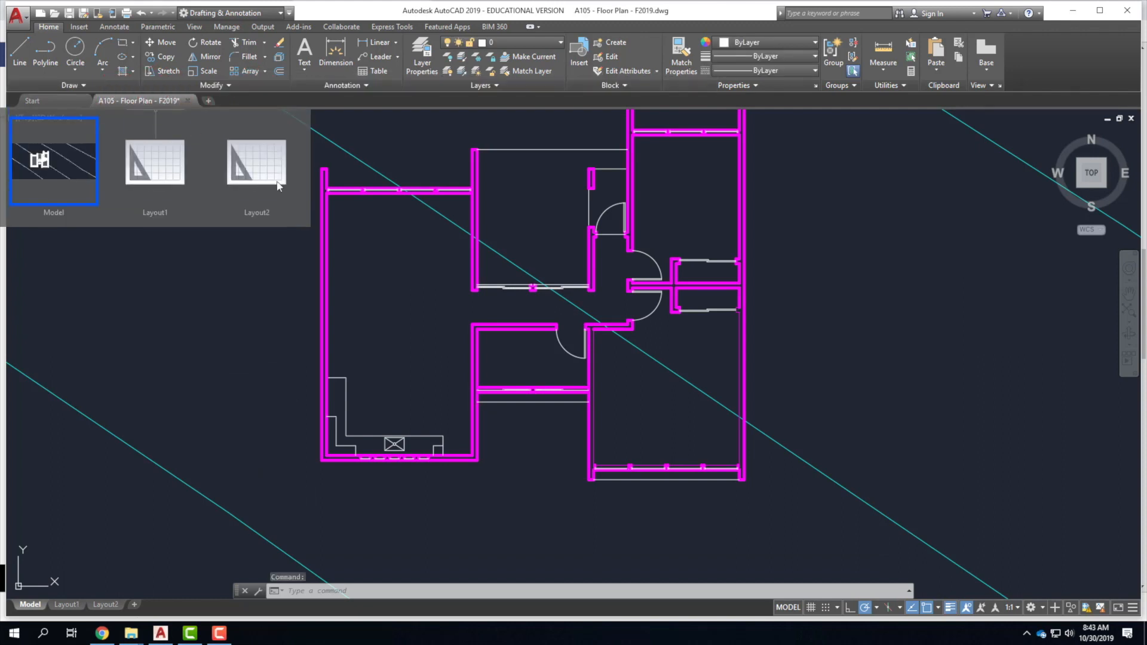
Make A_Fixture the current layer.
left_click(514, 43)
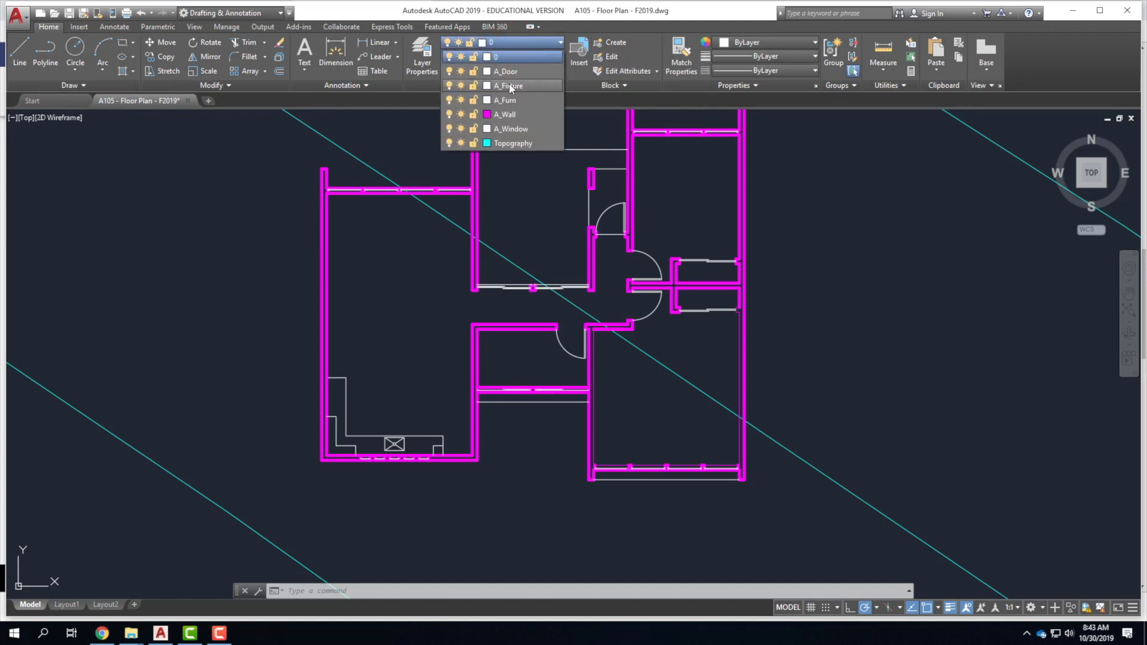
key("Escape")
key("Escape")
key("Escape")
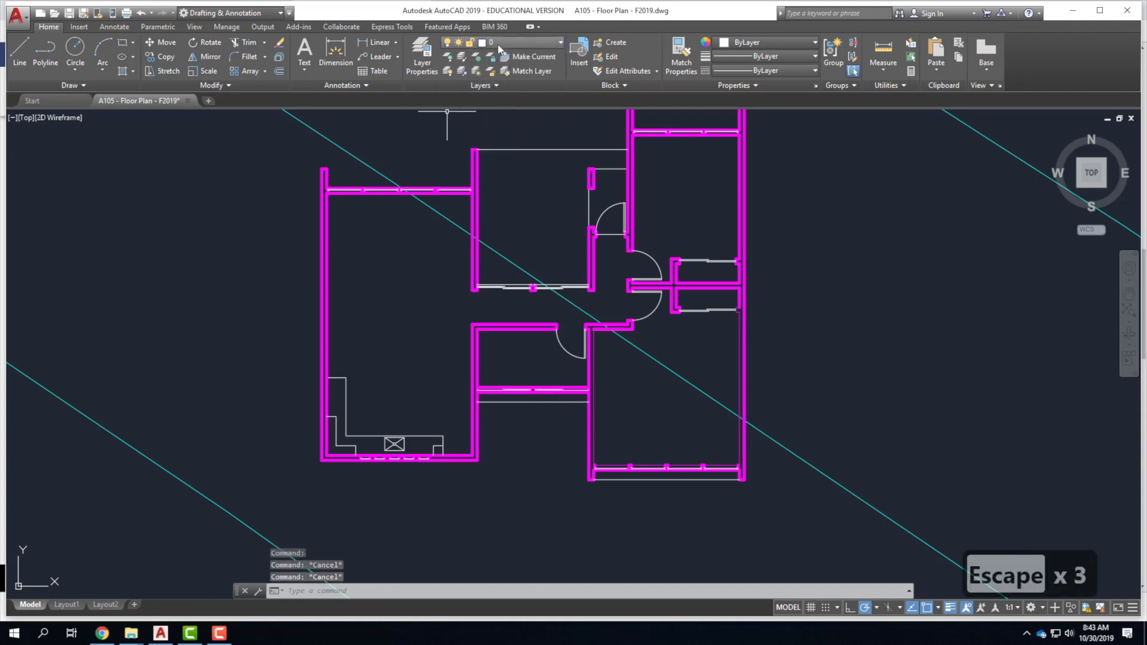
left_click(498, 43)
left_click(505, 85)
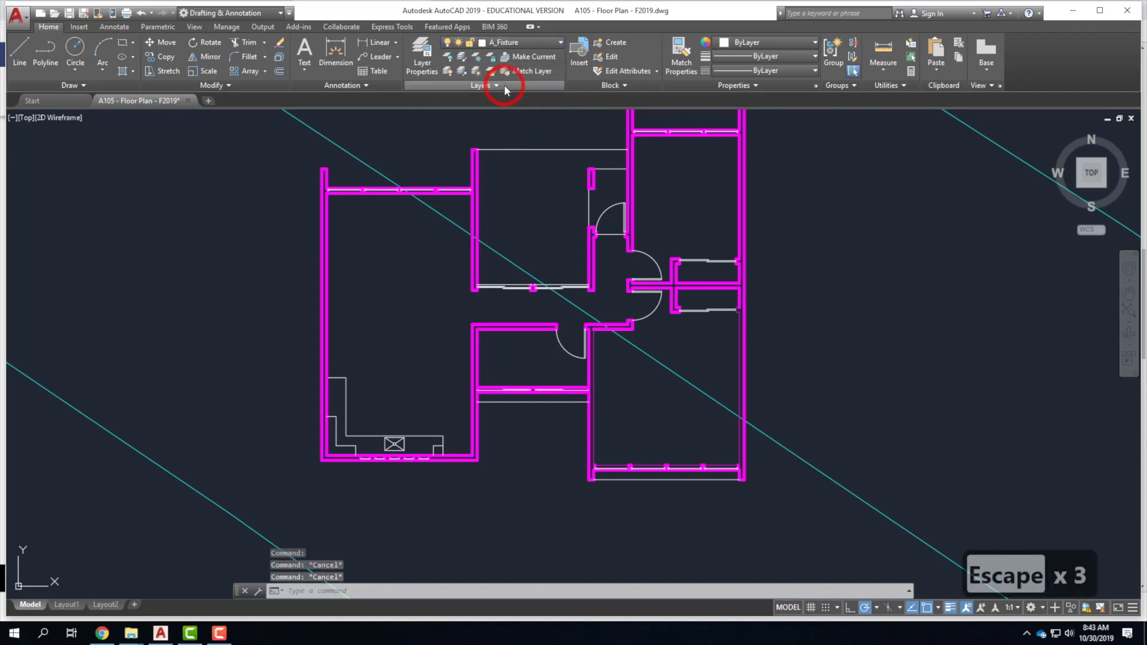
Start inserting a block and browse for a drawing file in OneDrive's Resources folder.
left_click(80, 29)
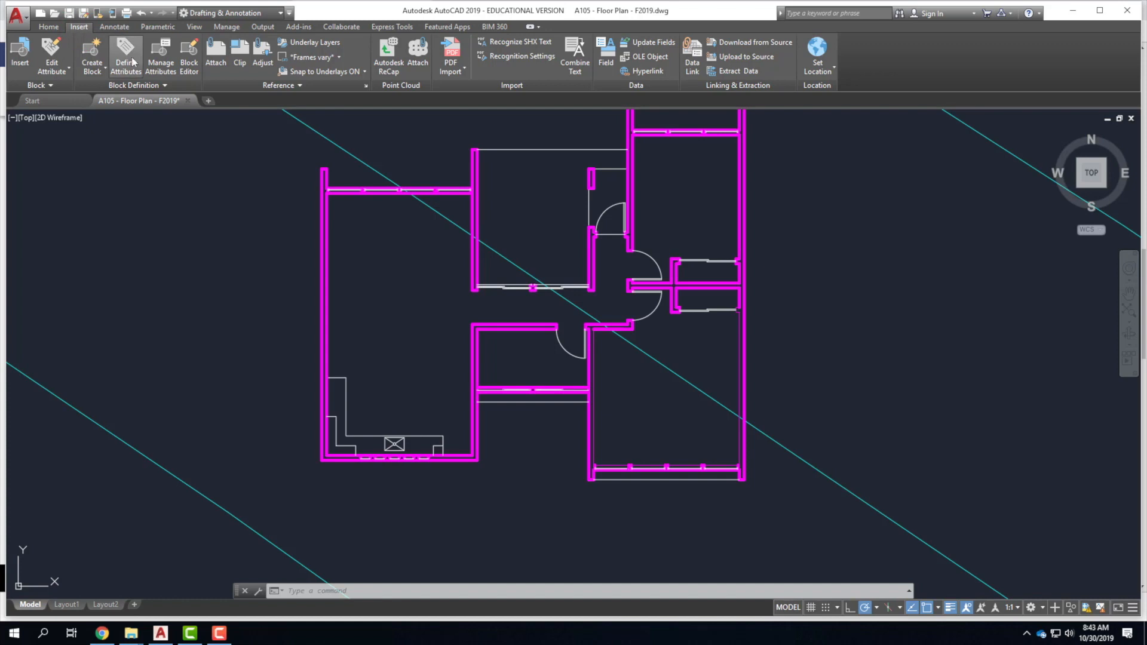
left_click(20, 54)
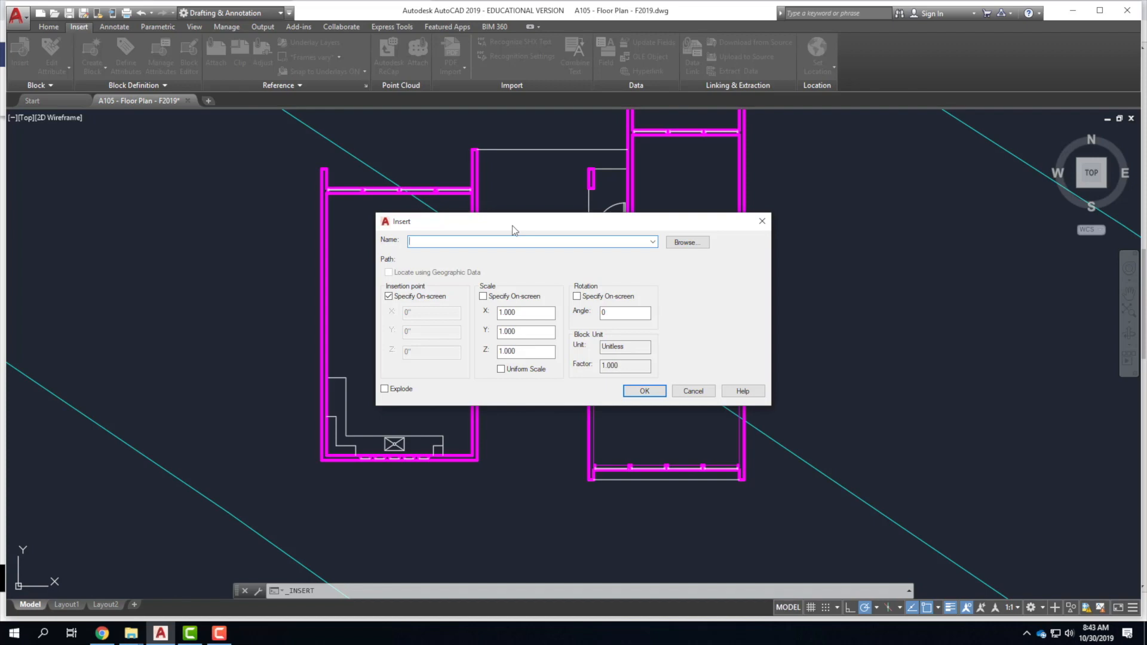
left_click(678, 245)
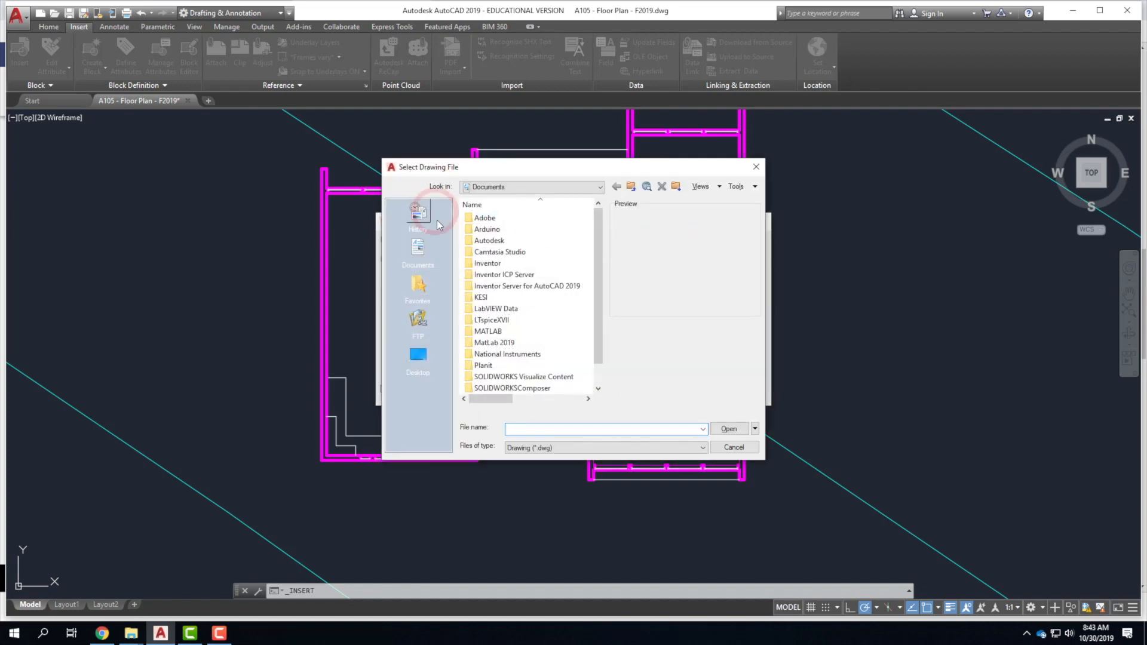
left_click(598, 370)
left_click(538, 185)
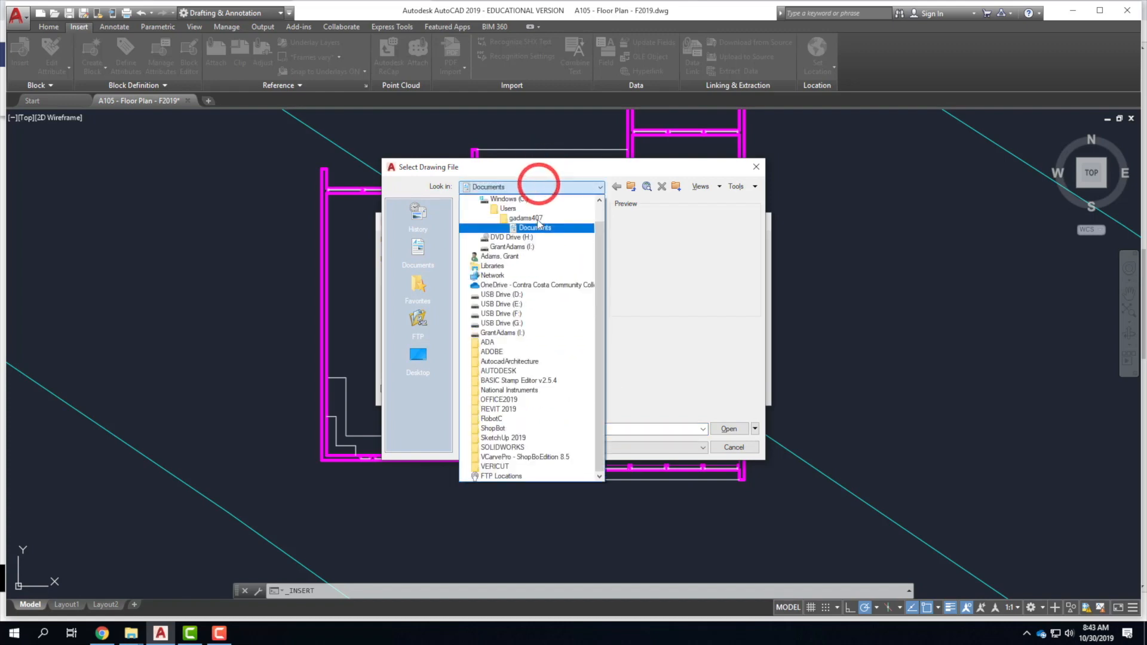
left_click(525, 285)
double_click(505, 287)
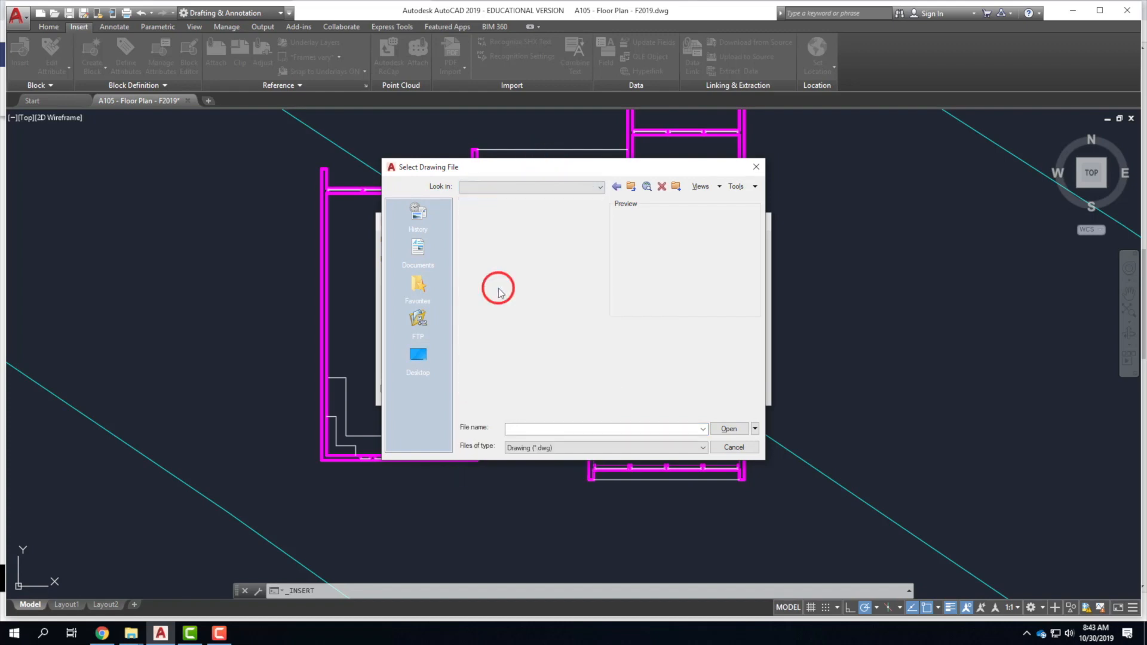
left_click(632, 188)
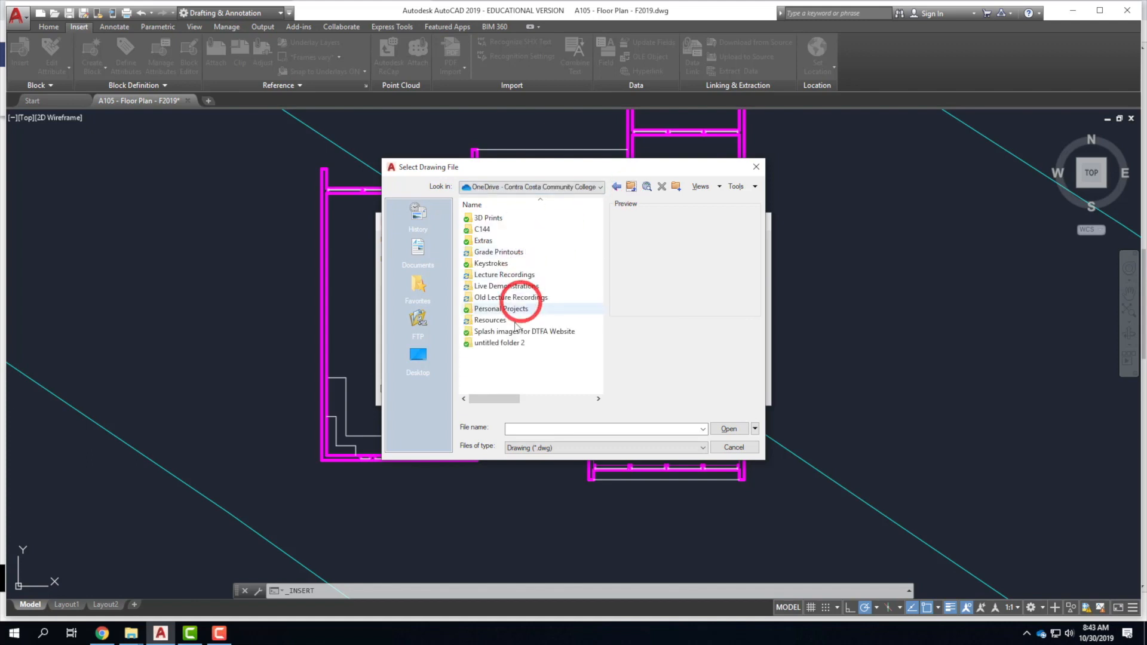
double_click(493, 311)
Go to AutoCAD > Blocks > Bathroom > Kohler and pick 3946pln.dwg as the block.
left_click(499, 233)
double_click(499, 233)
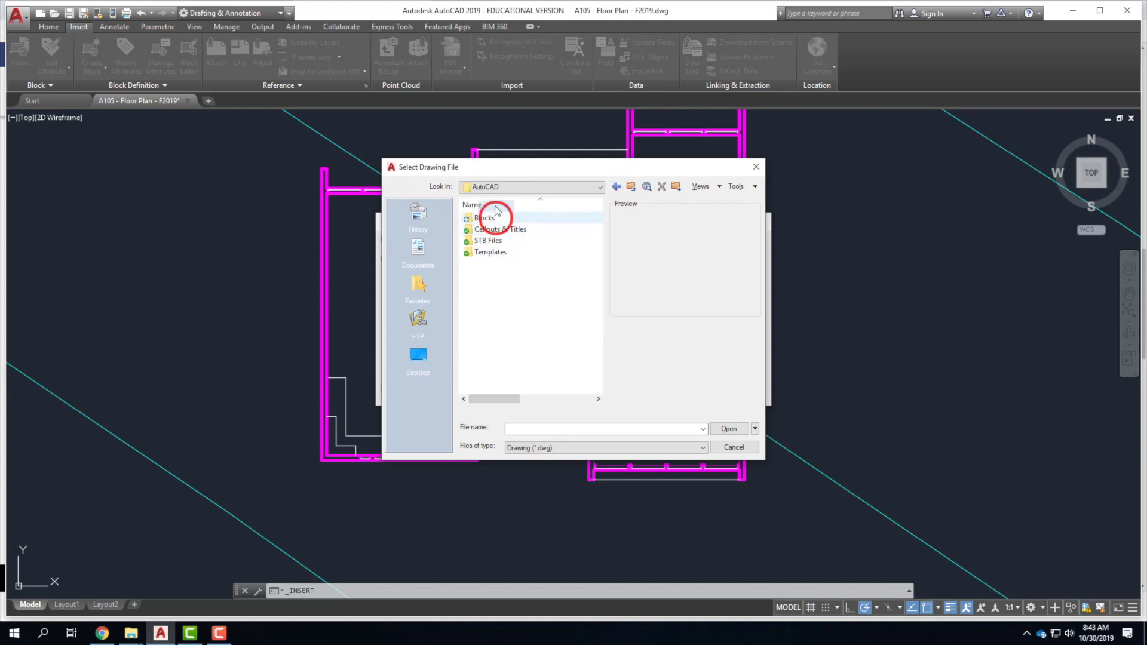
double_click(493, 231)
double_click(491, 230)
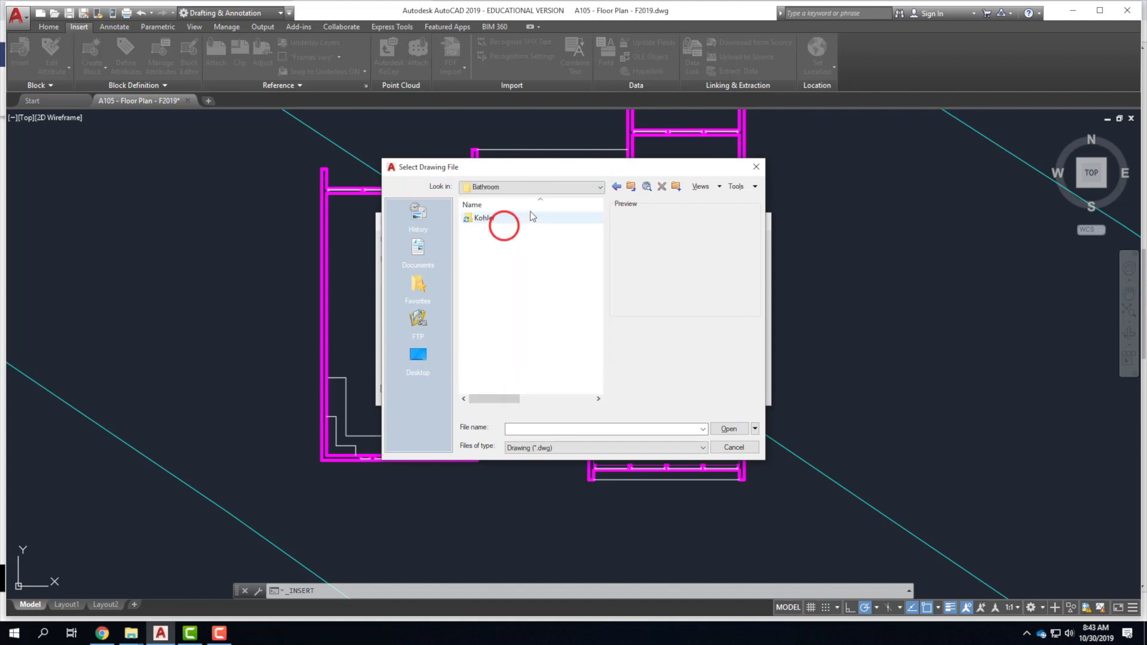
double_click(486, 217)
left_click(493, 230)
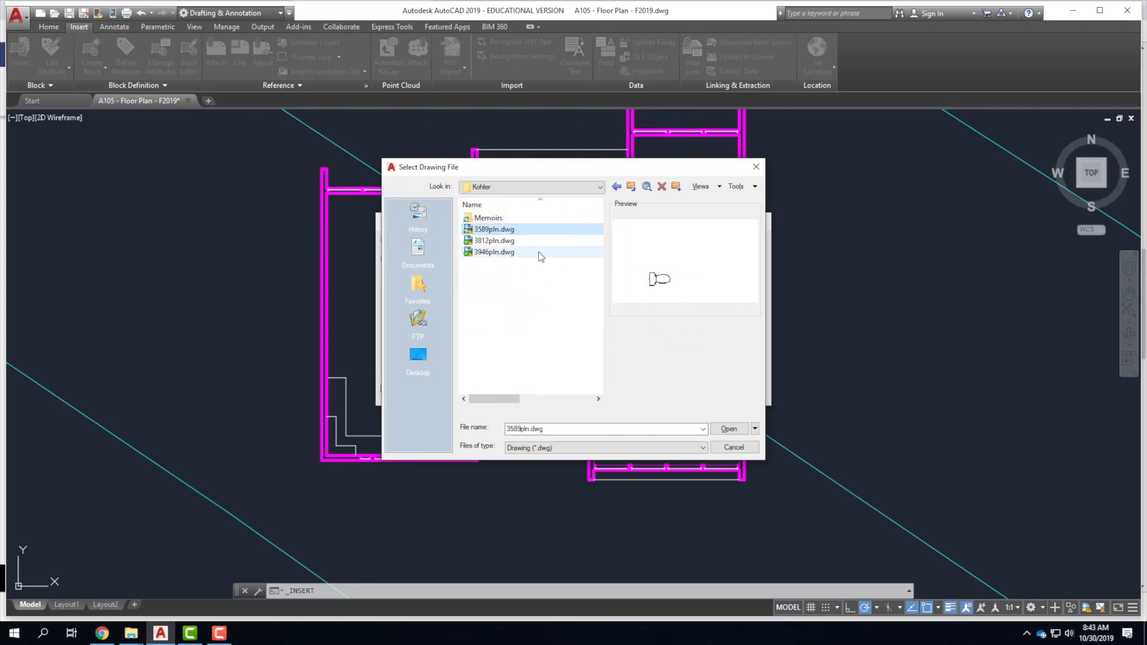
left_click(495, 242)
left_click(498, 253)
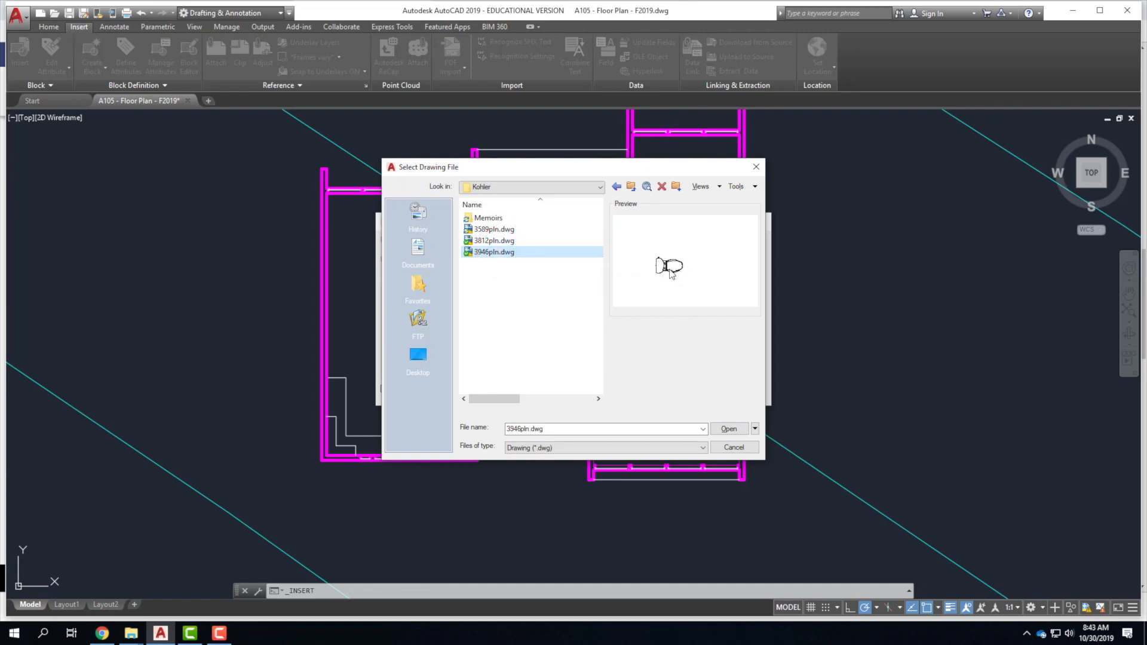
left_click(728, 429)
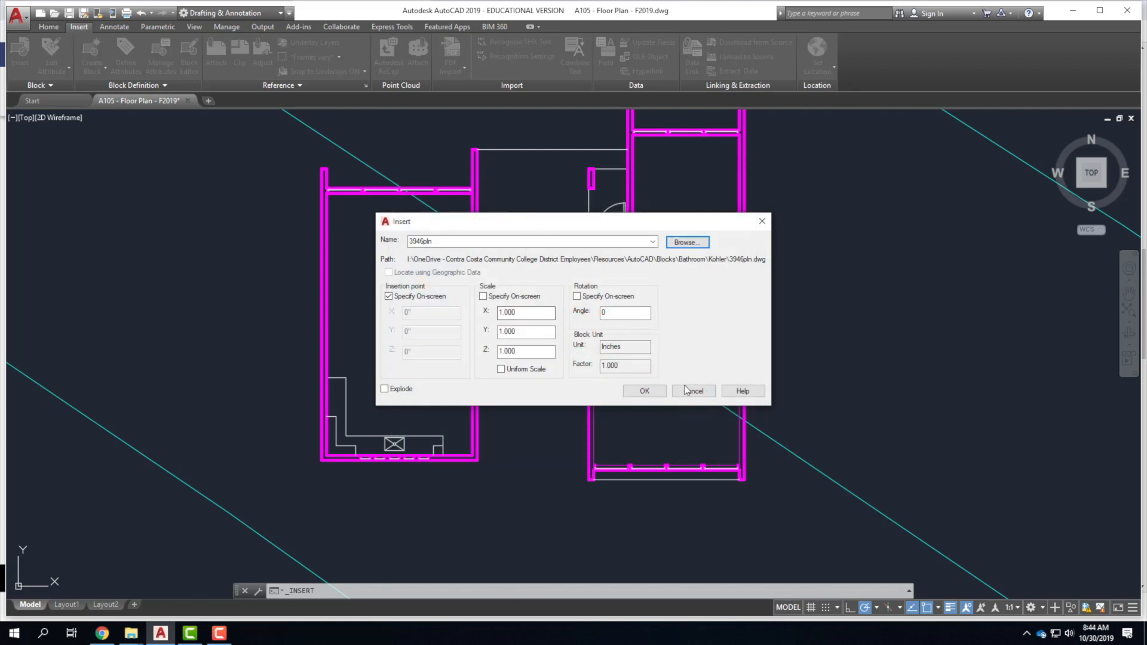
Place the 3946pln toilet block inside the small bathroom.
left_click(646, 391)
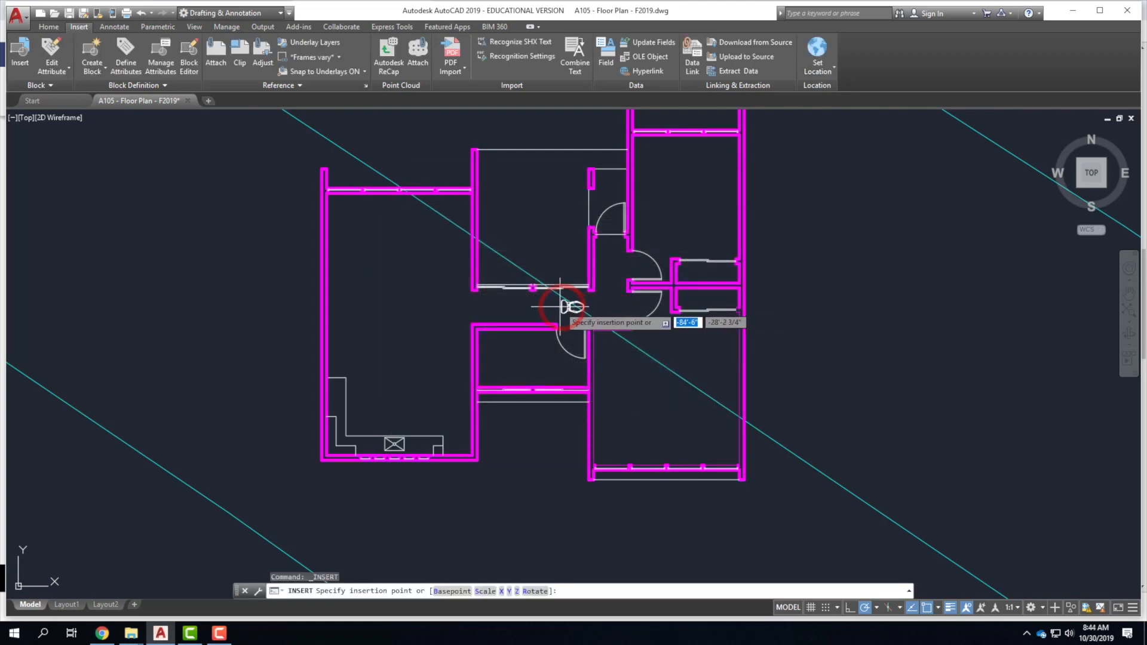
scroll(513, 378, "up", 4)
scroll(513, 381, "up", 2)
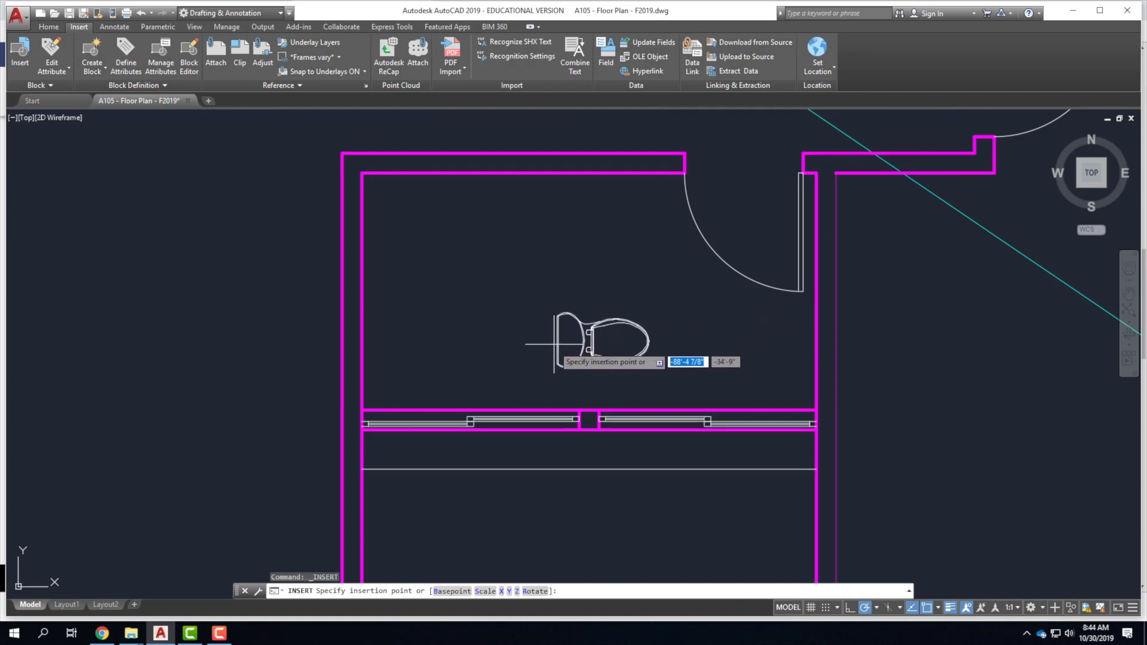
left_click(563, 360)
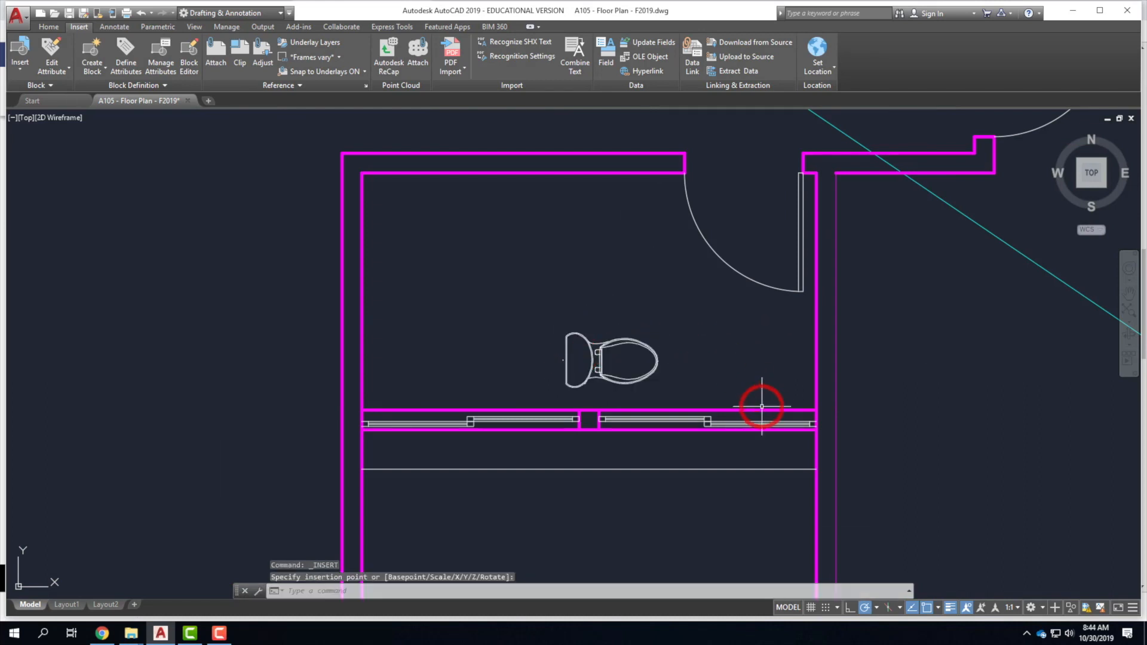
Rotate the toilet 90° about its left end so it stands upright.
left_click(671, 384)
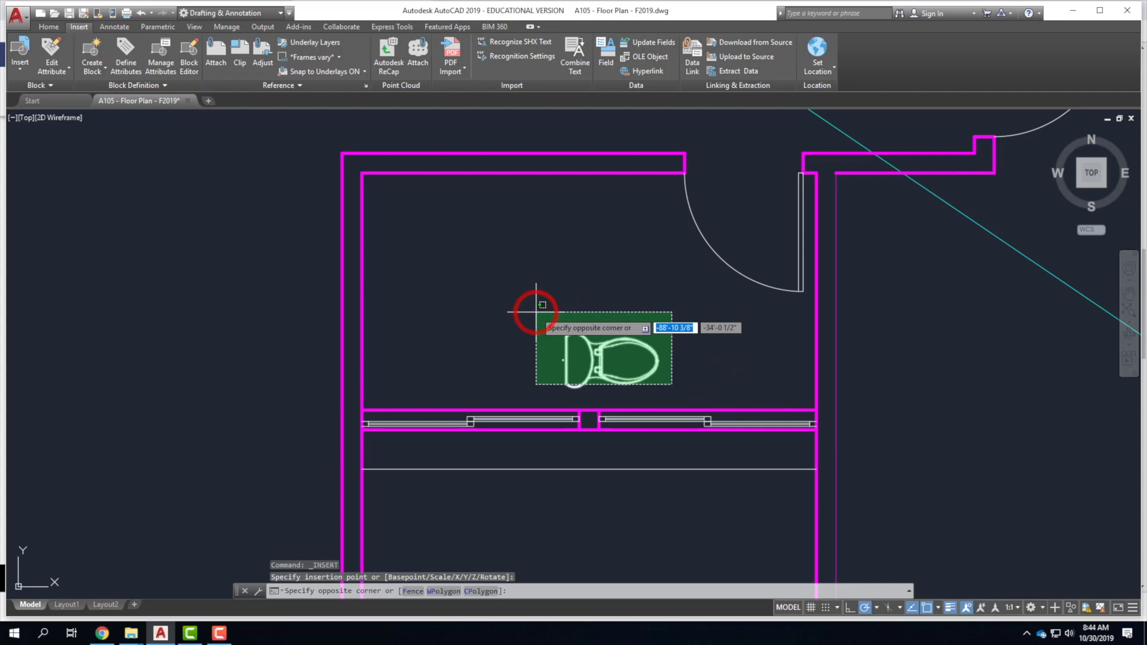
left_click(532, 307)
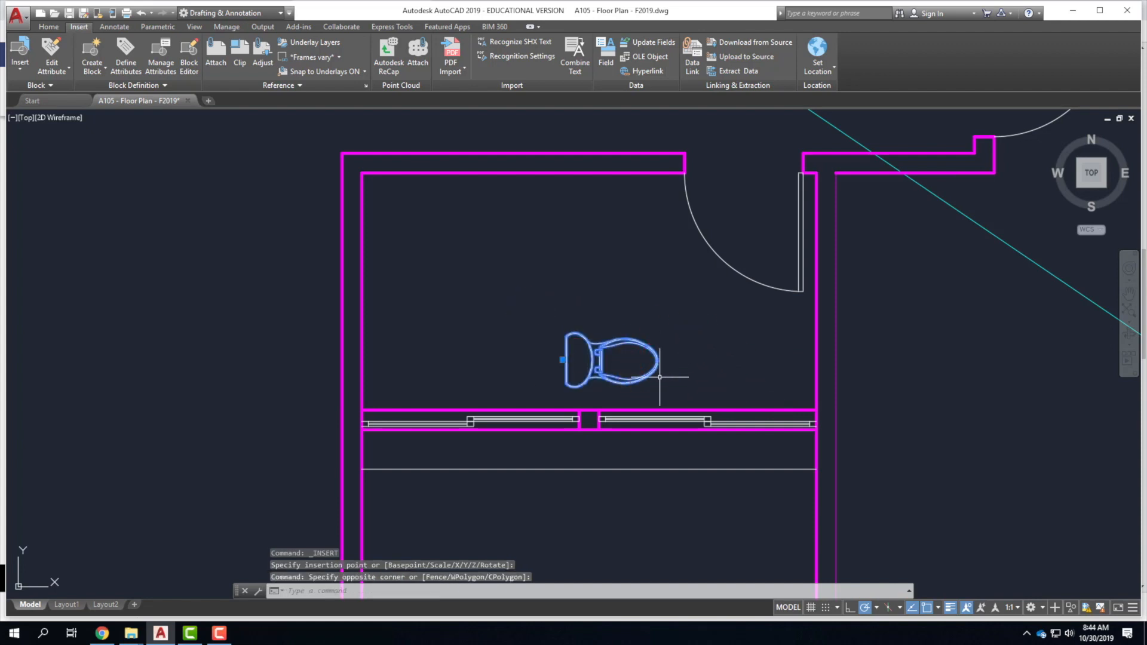
type("rotate")
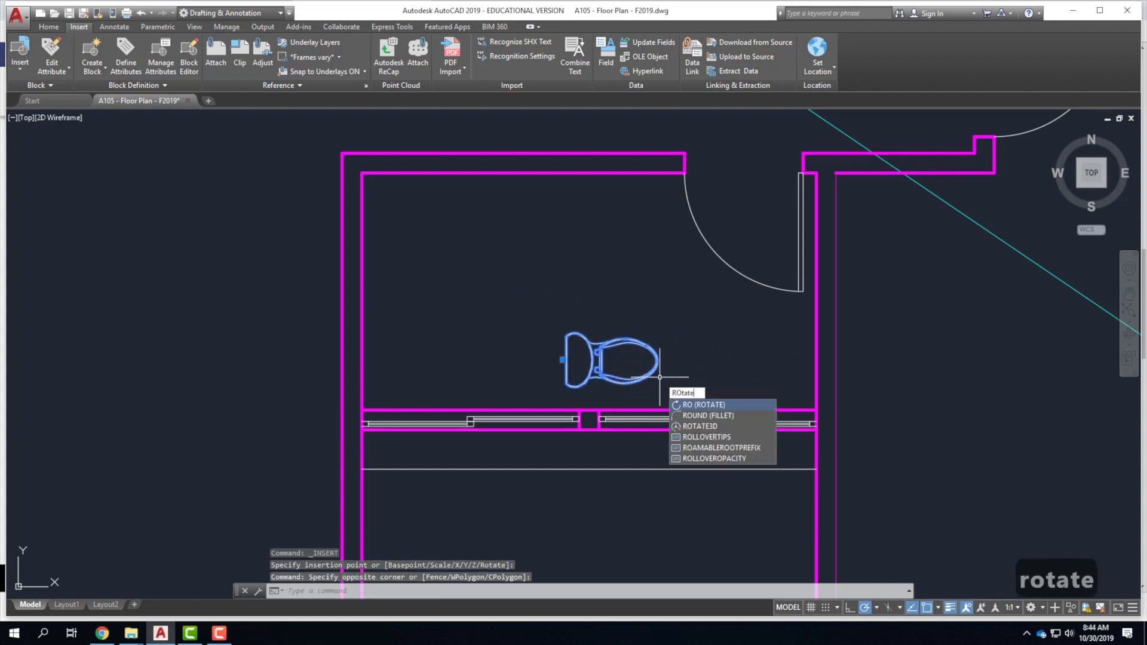
key("Return")
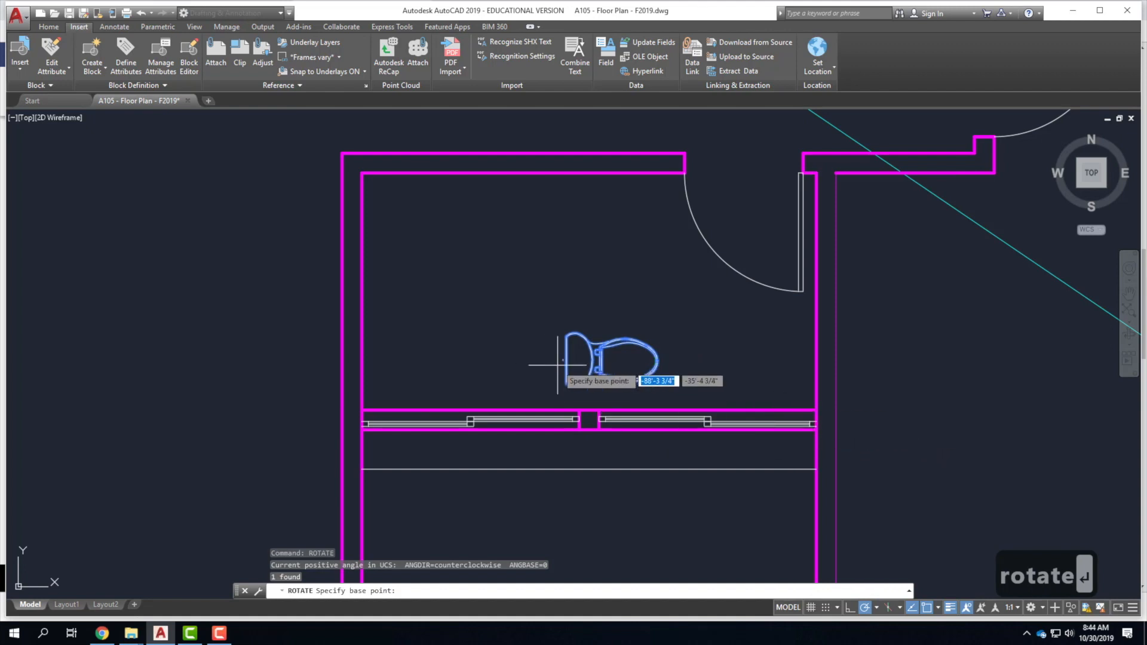
left_click(560, 337)
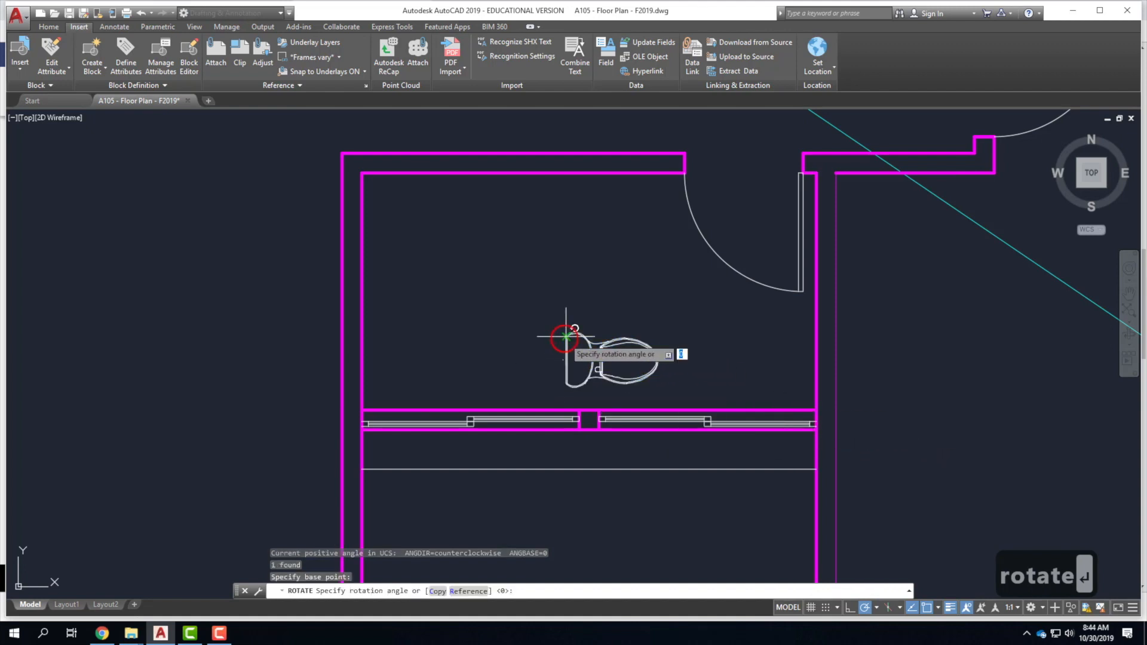
left_click(566, 242)
Move the toilet from its bottom midpoint so its tank end sits against the wall.
left_click(616, 347)
left_click(600, 337)
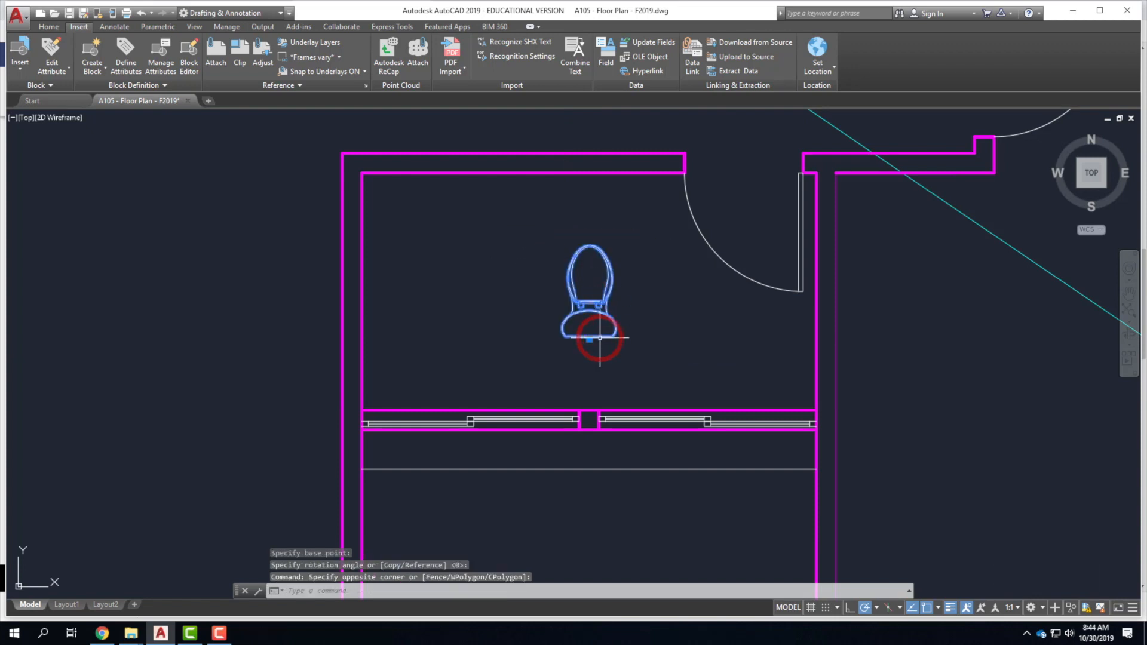
type("move")
key("Return")
scroll(597, 362, "up", 8)
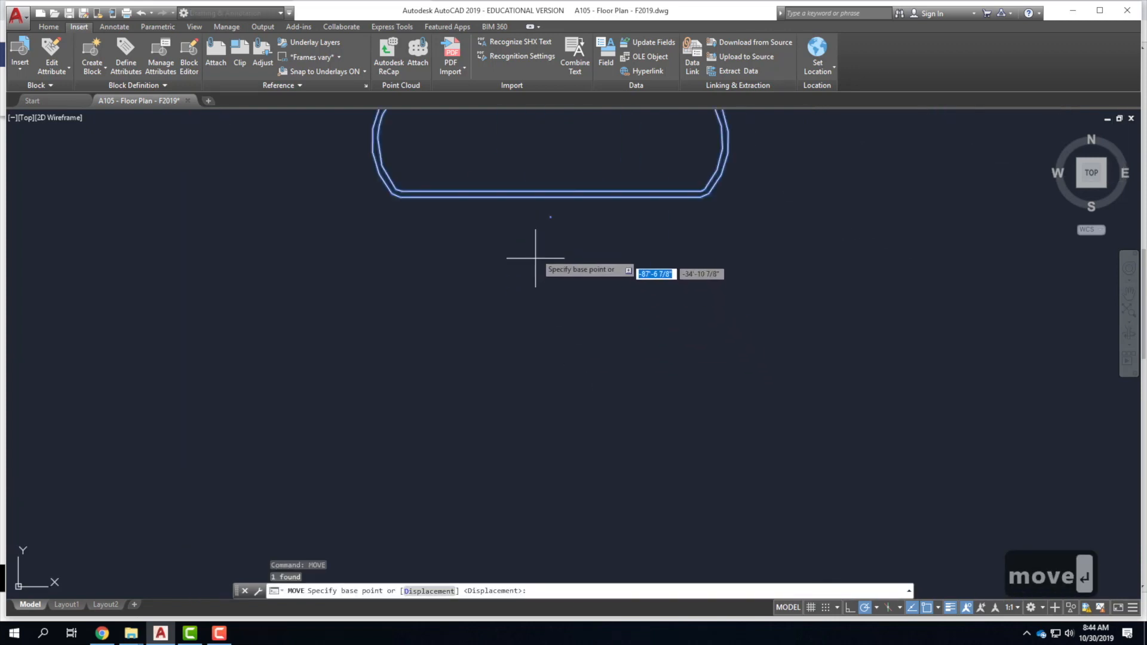
left_click(550, 197)
scroll(553, 263, "down", 4)
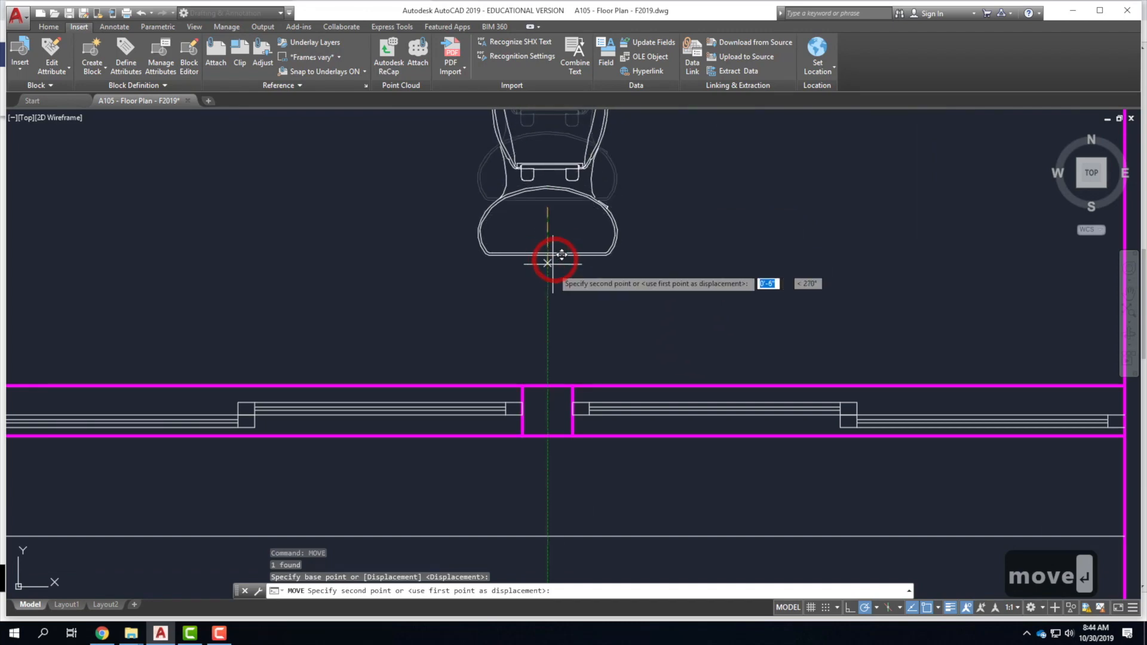
left_click(548, 386)
scroll(550, 384, "down", 8)
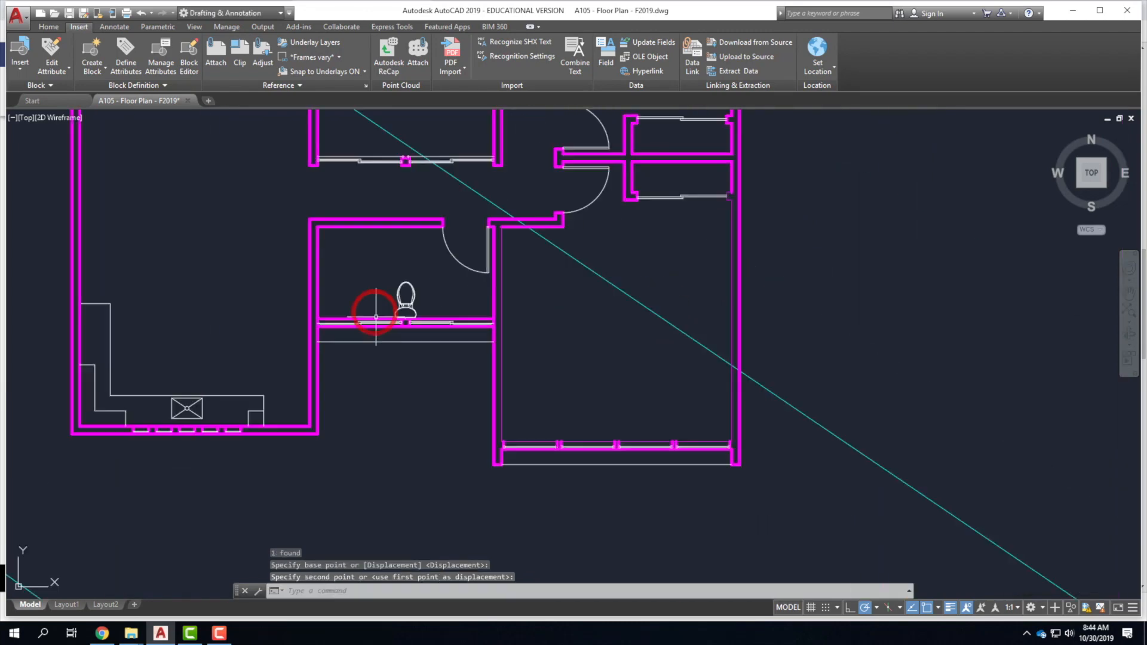
key("Escape")
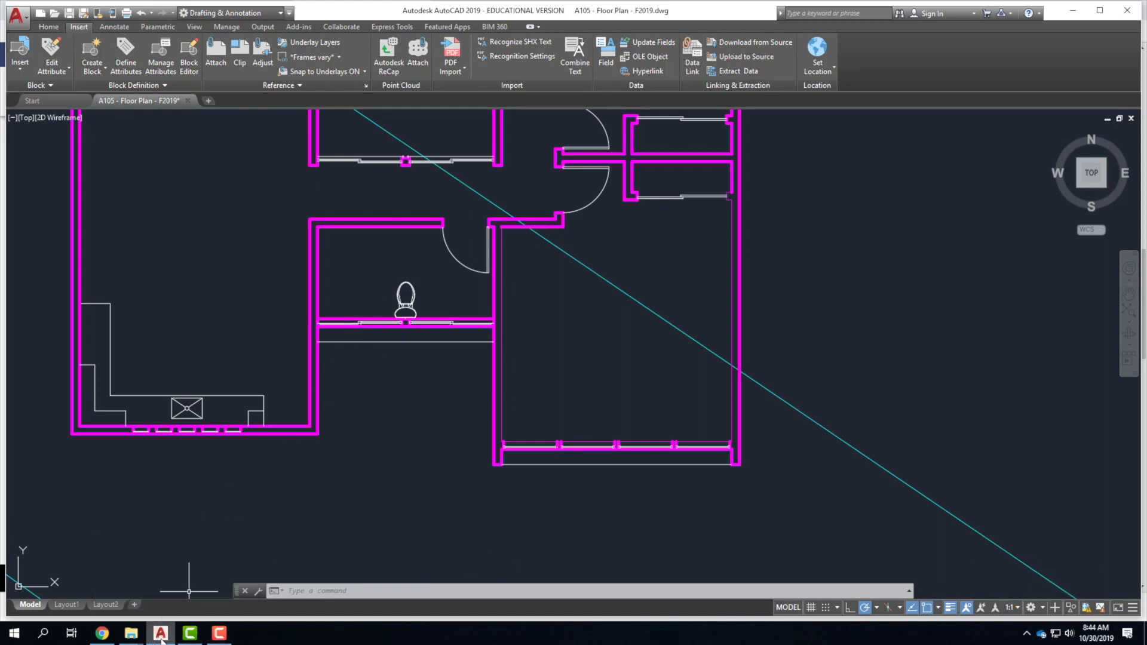
left_click(102, 633)
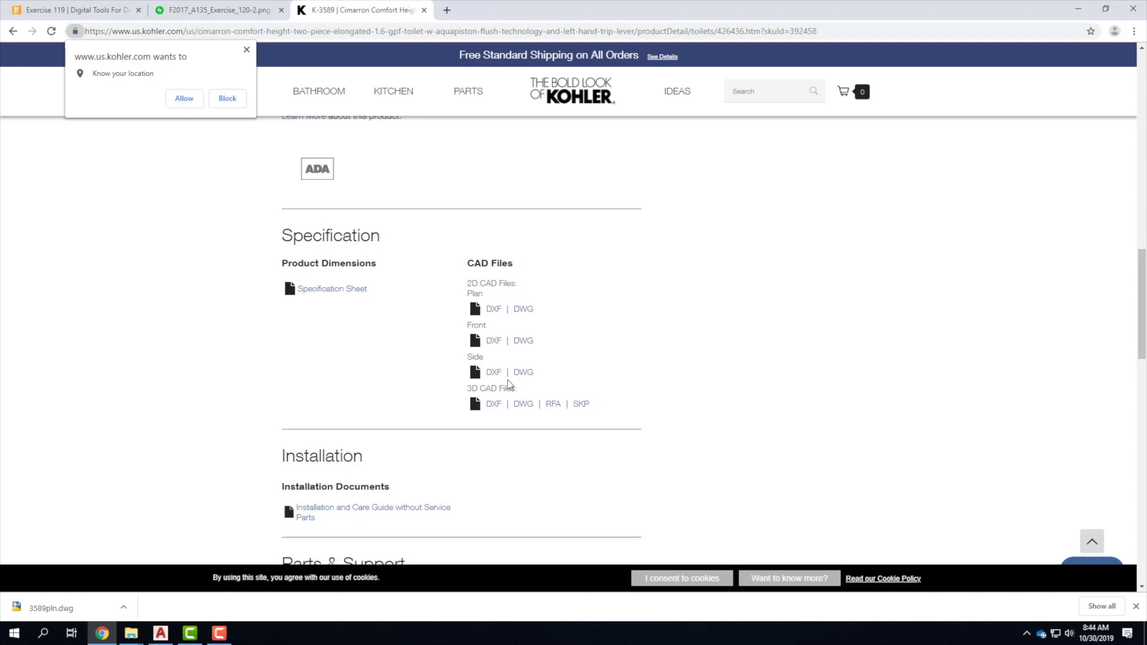
Search 'firstinarchi' in a new Chrome tab and open the First In Architecture site.
left_click(447, 11)
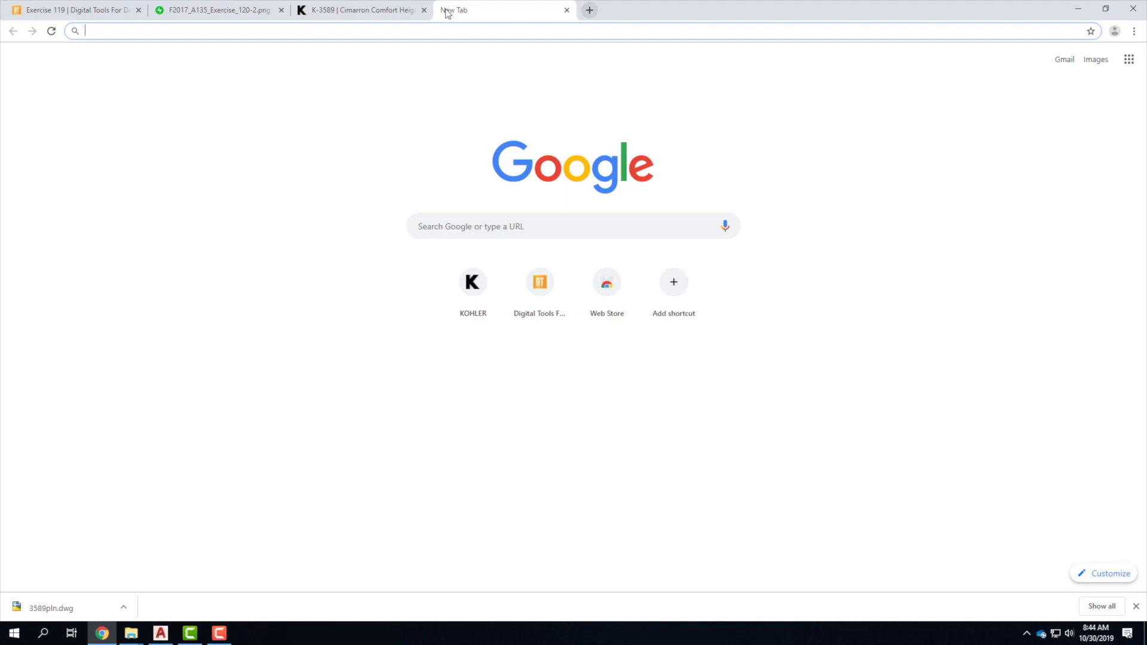
type("firs")
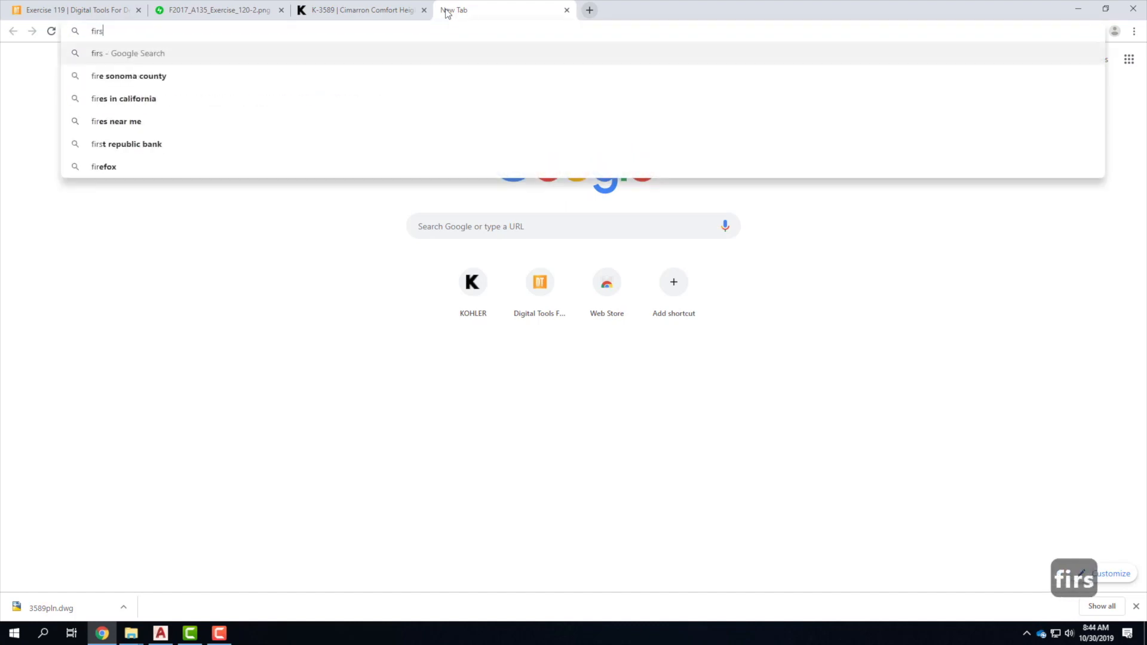
type("tinarchitecture")
key("Return")
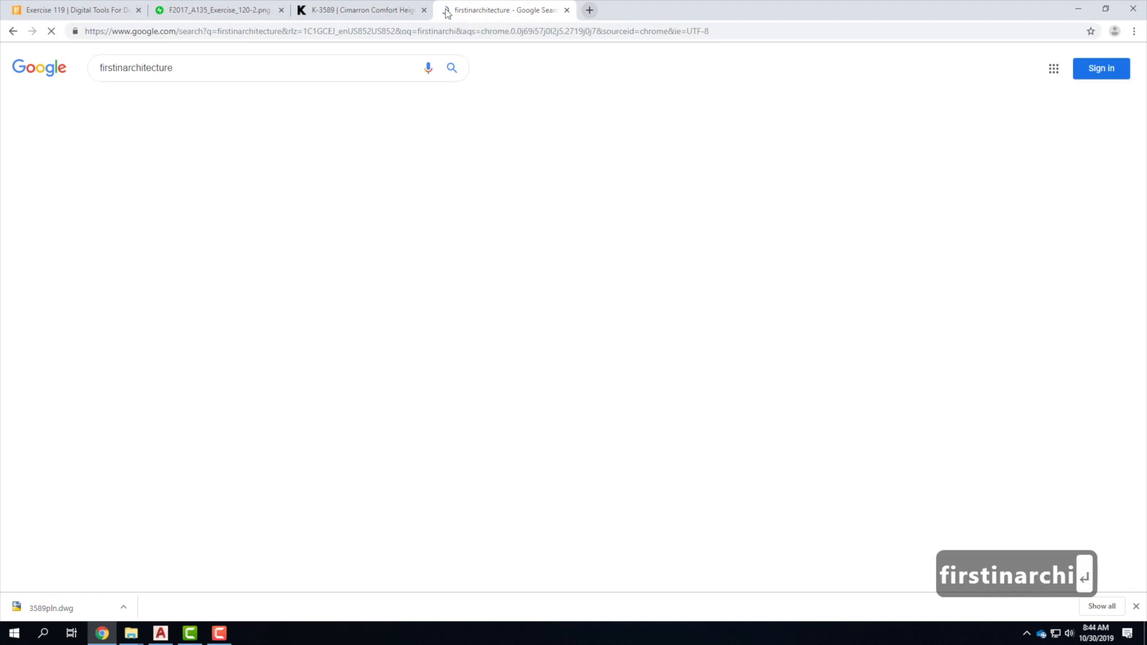
left_click(163, 157)
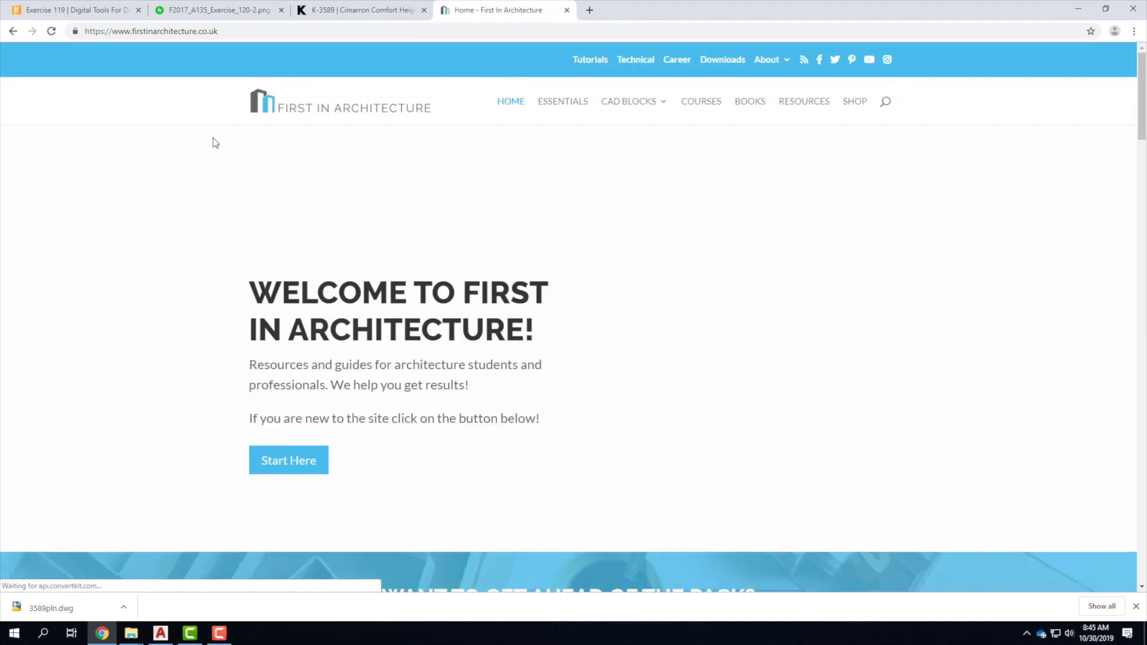
mouse_move(629, 102)
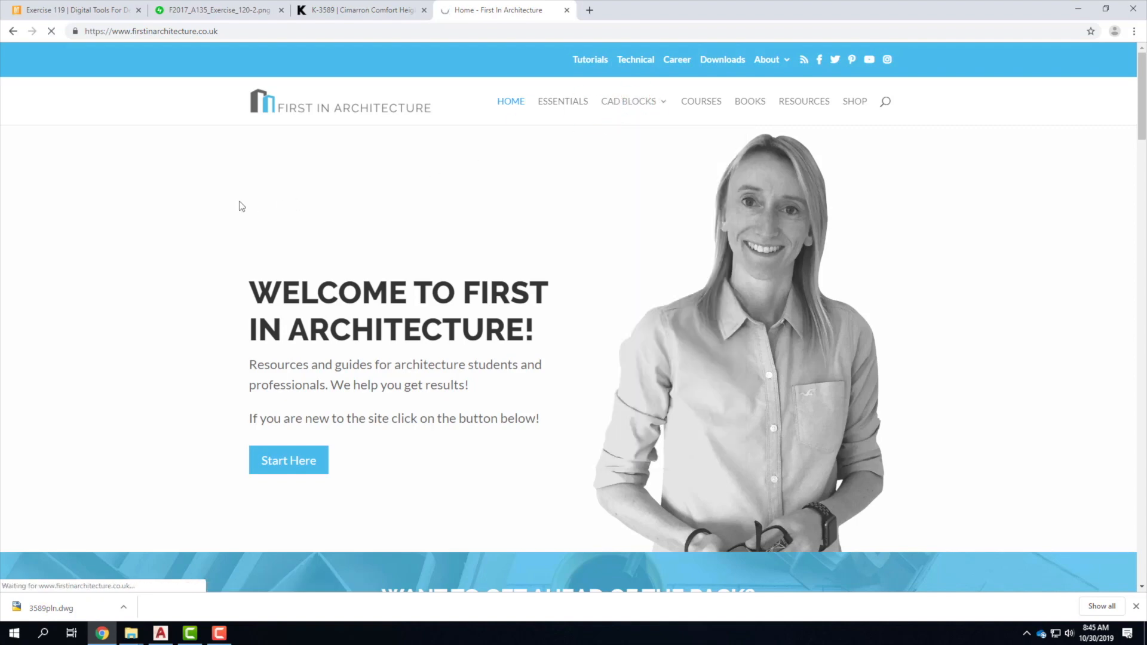
Scroll the CAD Blocks archive and go to page 3 of the listing.
scroll(194, 263, "down", 7)
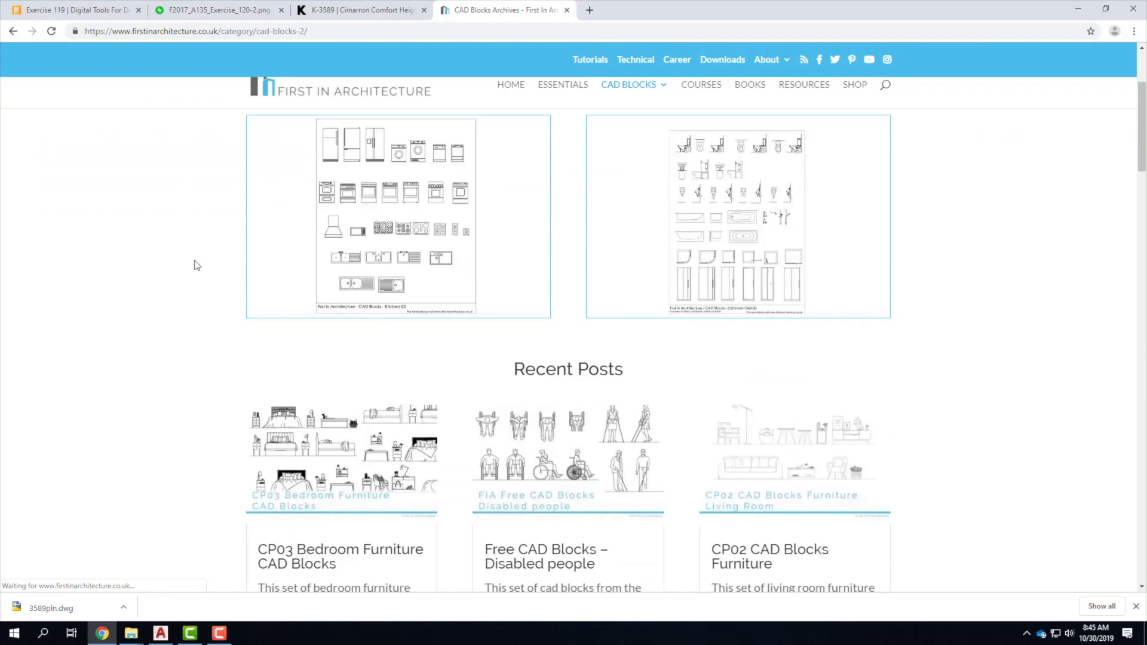
scroll(194, 263, "down", 3)
scroll(194, 263, "up", 2)
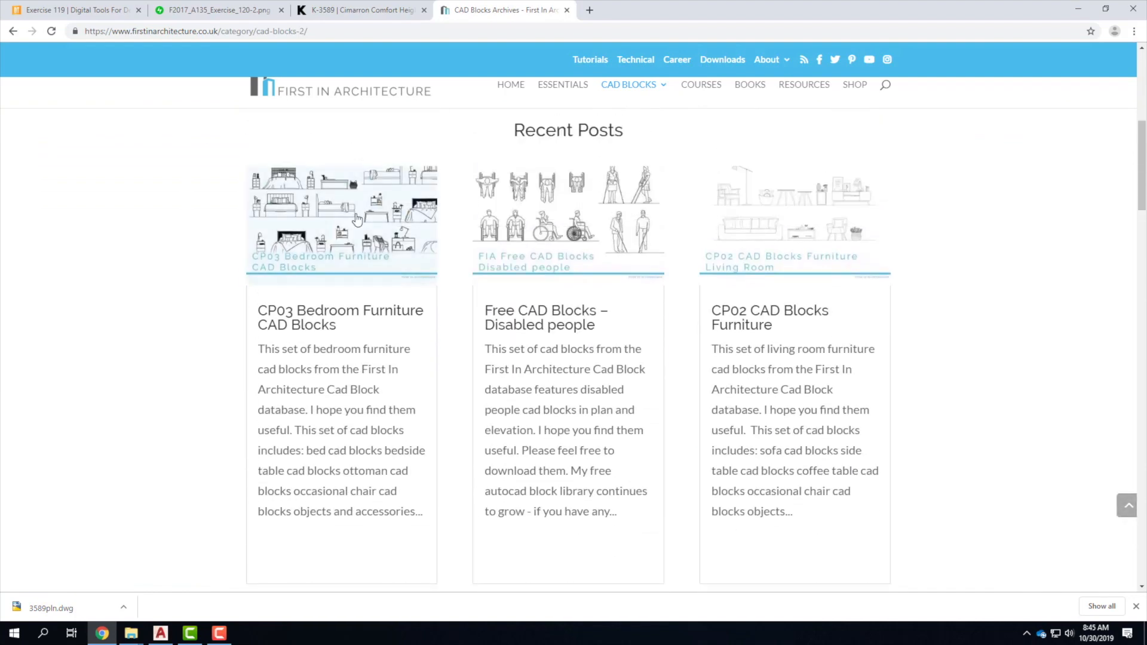
scroll(598, 291, "down", 6)
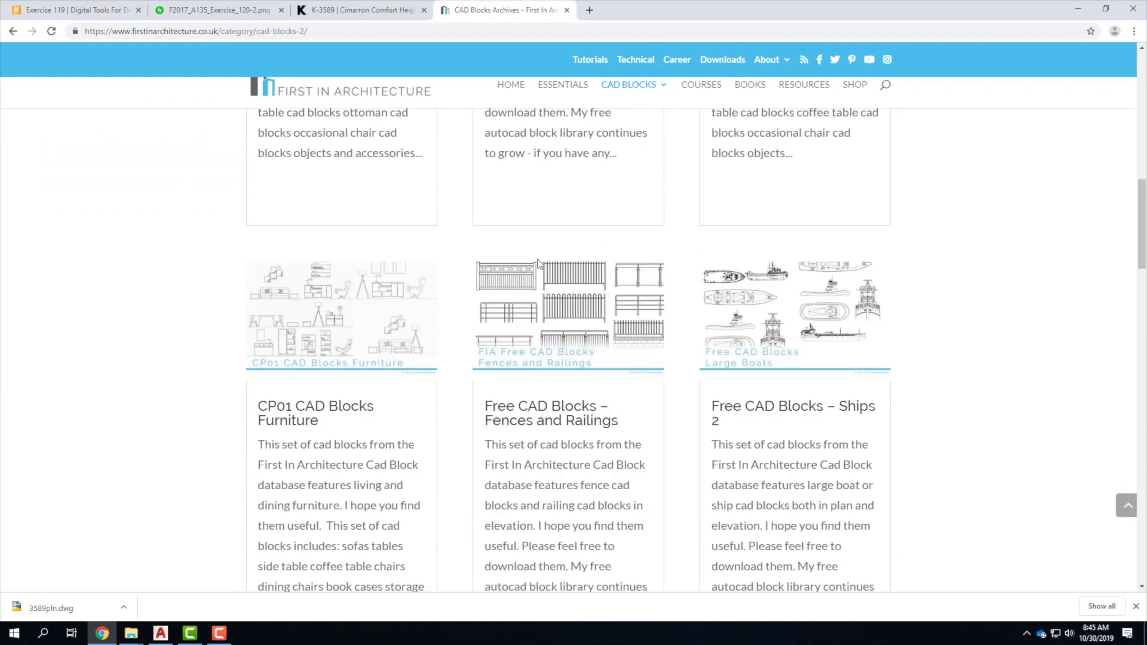
scroll(598, 292, "down", 4)
scroll(617, 296, "down", 3)
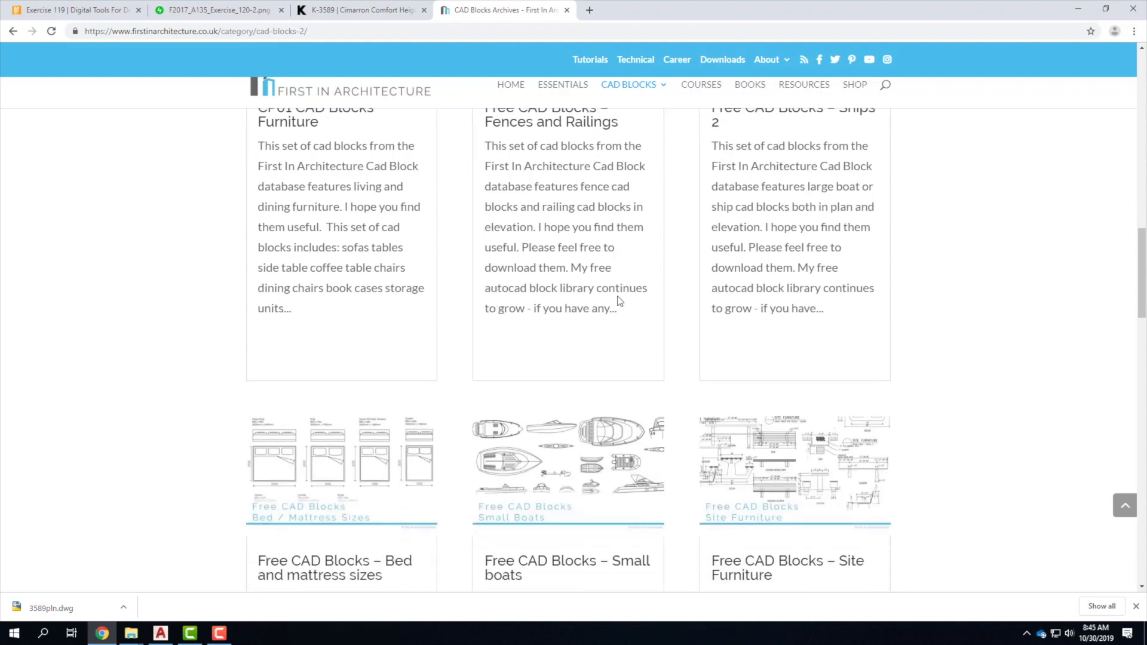
scroll(617, 296, "down", 2)
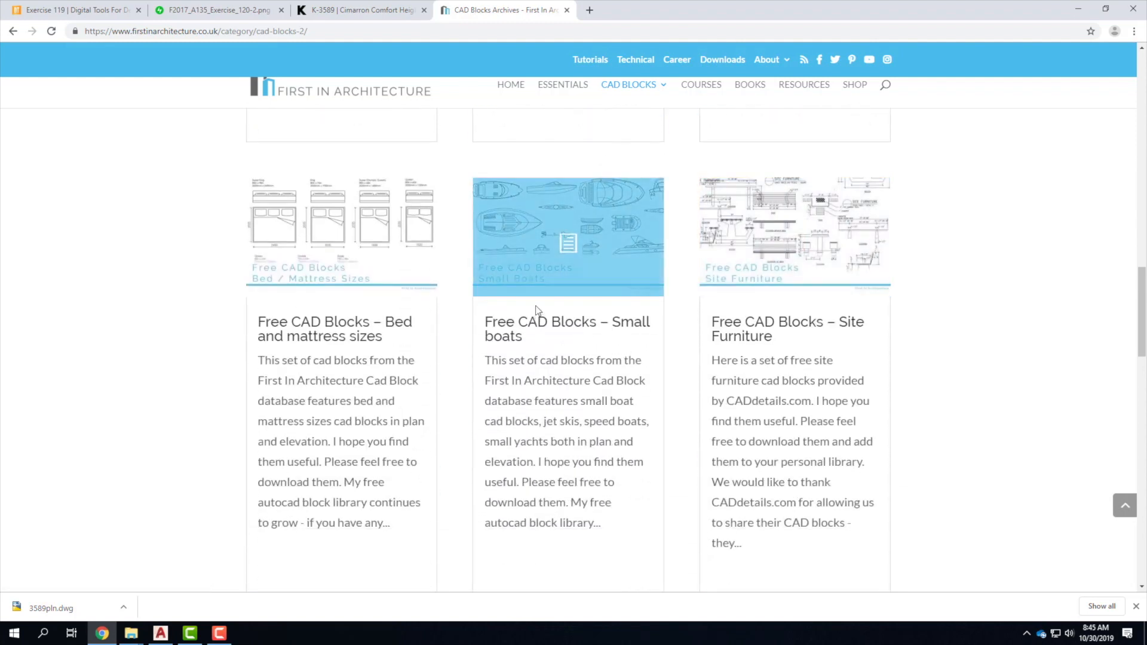
scroll(565, 295, "down", 1)
scroll(566, 296, "down", 6)
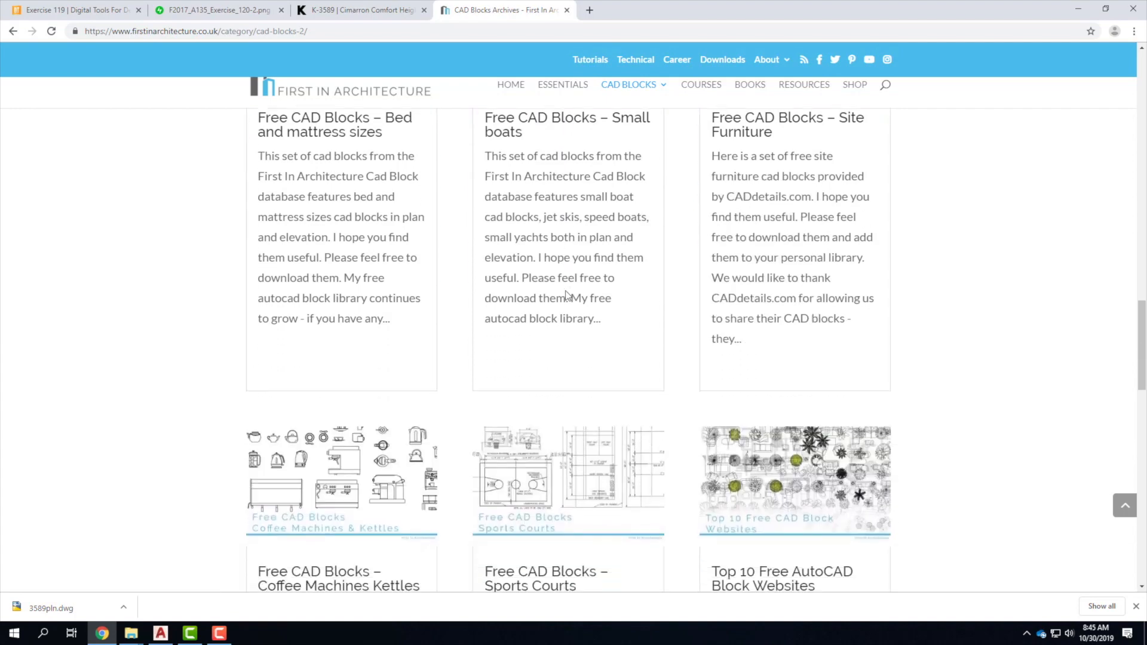
scroll(566, 291, "down", 1)
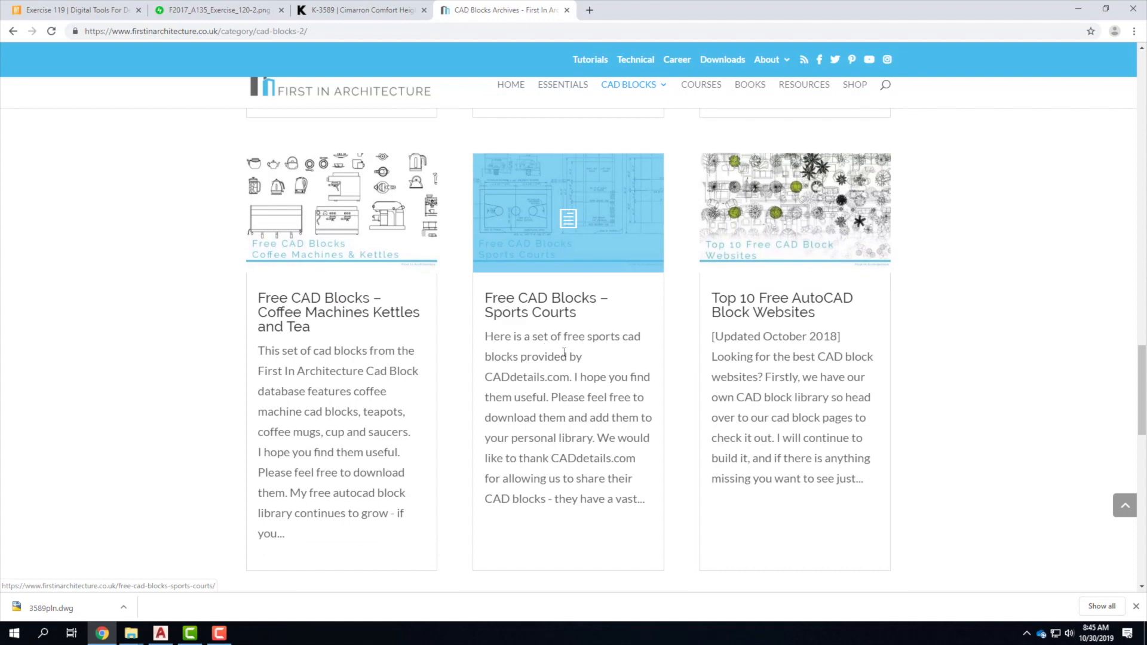
scroll(590, 290, "down", 1)
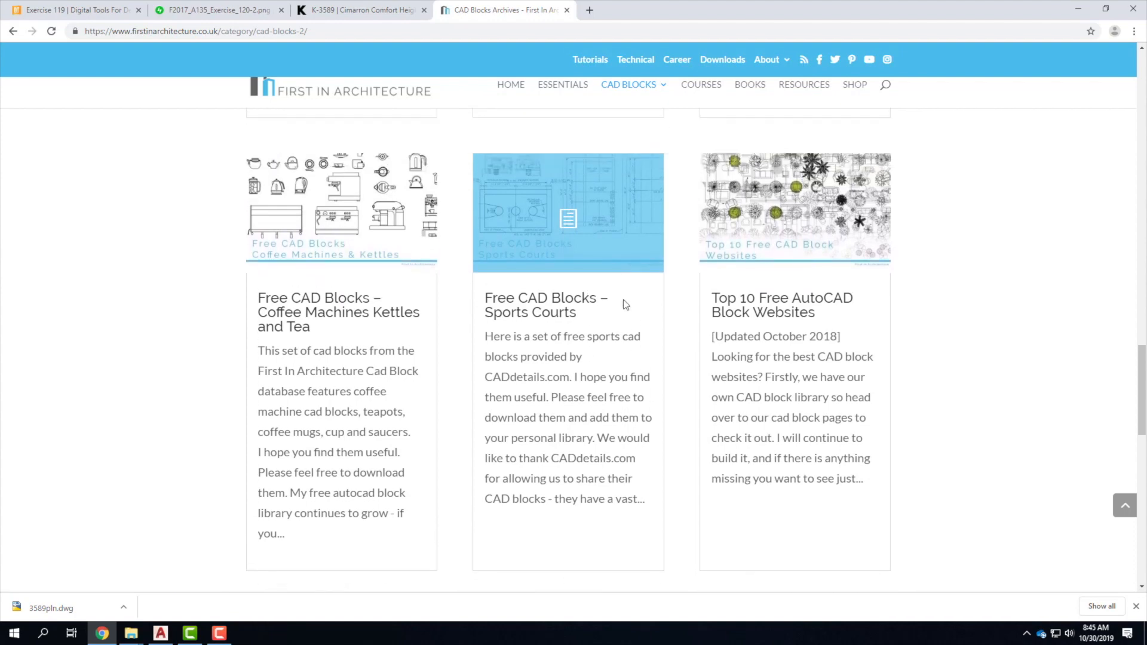
scroll(624, 302, "down", 3)
scroll(627, 299, "down", 6)
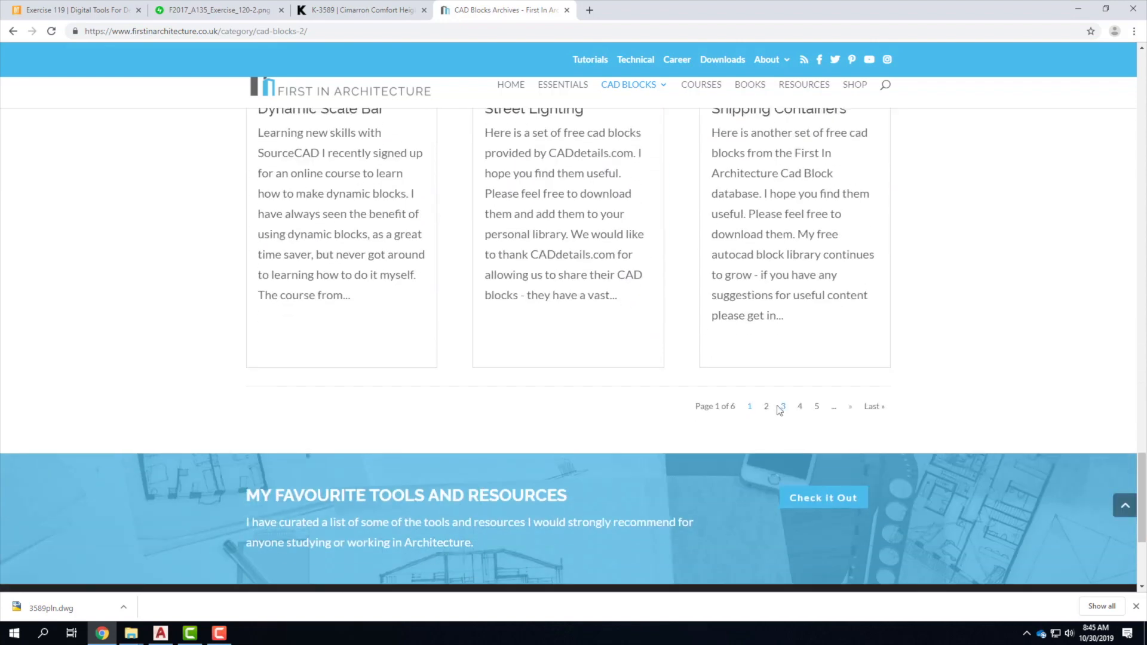
left_click(779, 408)
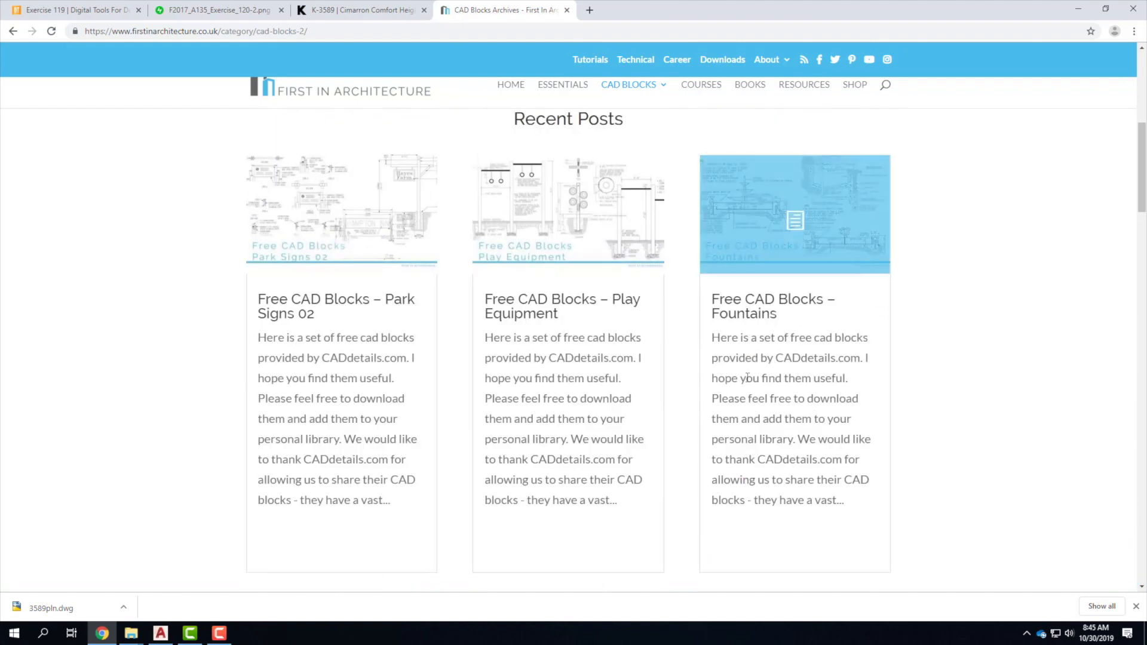
Scroll down page 3 to the Free CAD Blocks – Chairs post.
scroll(748, 378, "down", 4)
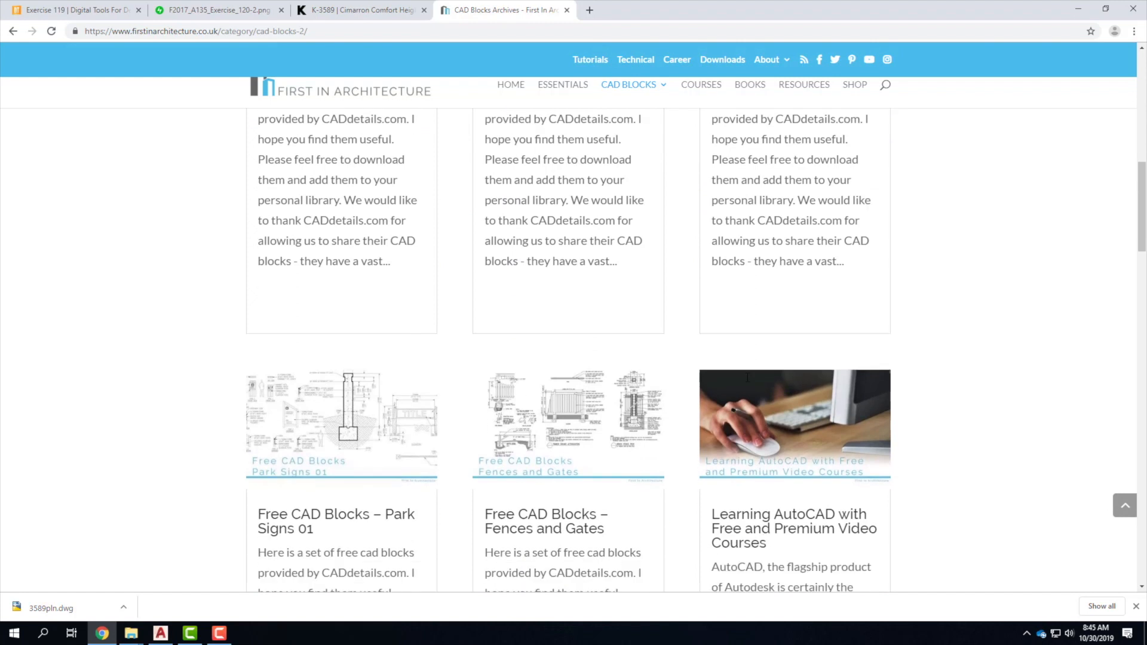
scroll(748, 383, "down", 6)
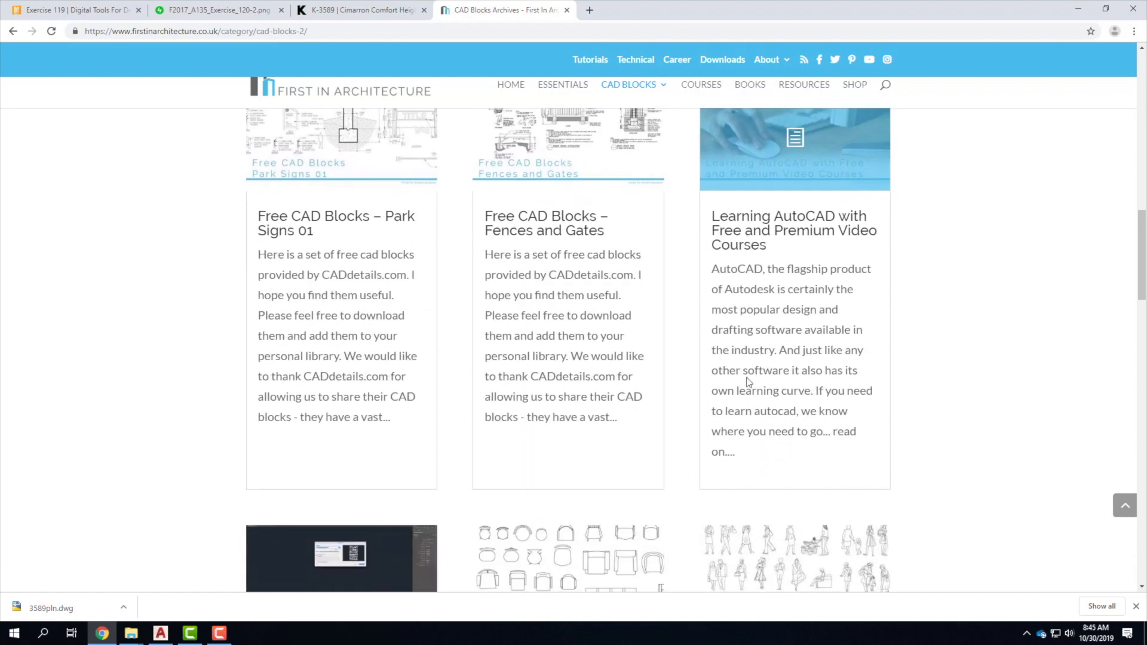
scroll(749, 382, "down", 5)
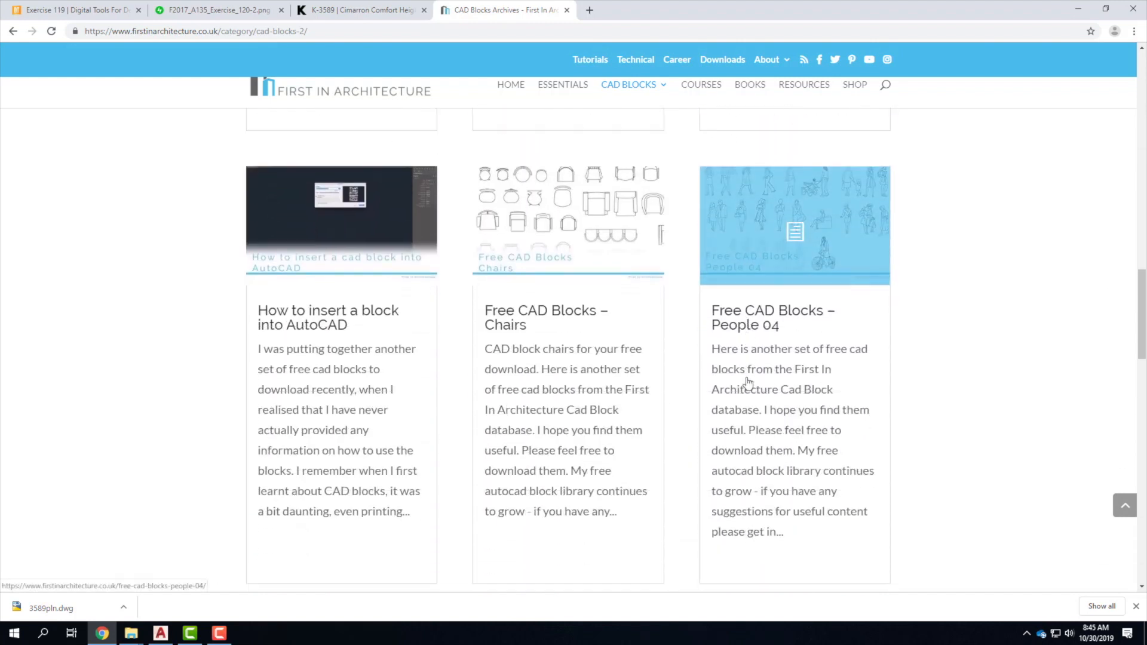
scroll(748, 383, "down", 1)
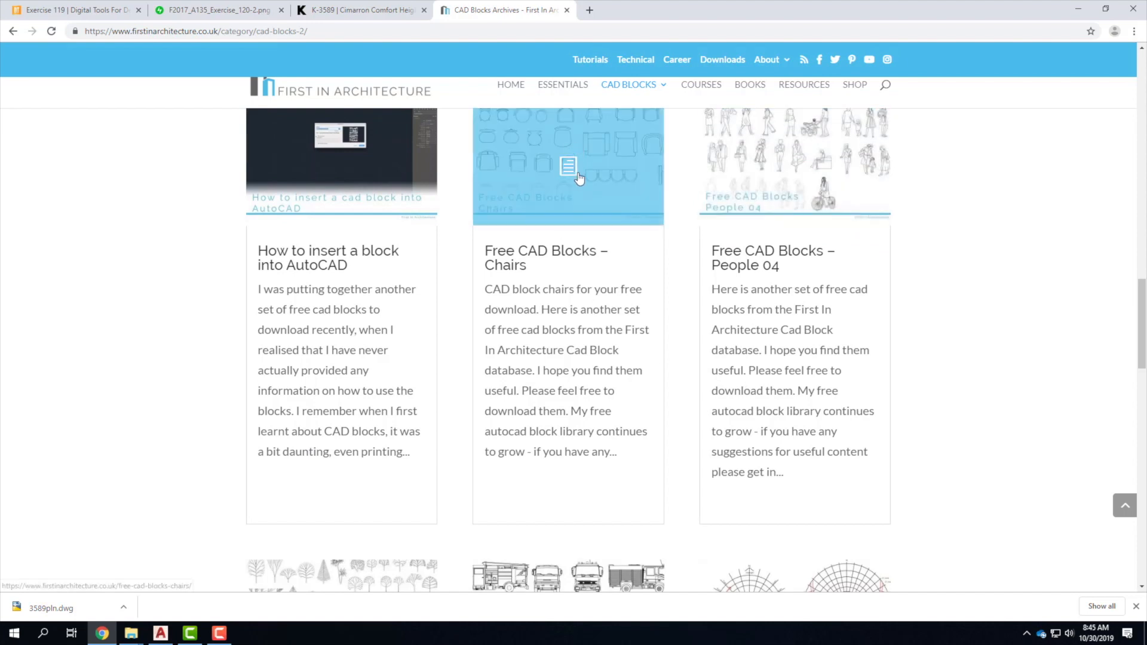
Open the Free CAD Blocks – Chairs post and scroll to its download links.
left_click(568, 250)
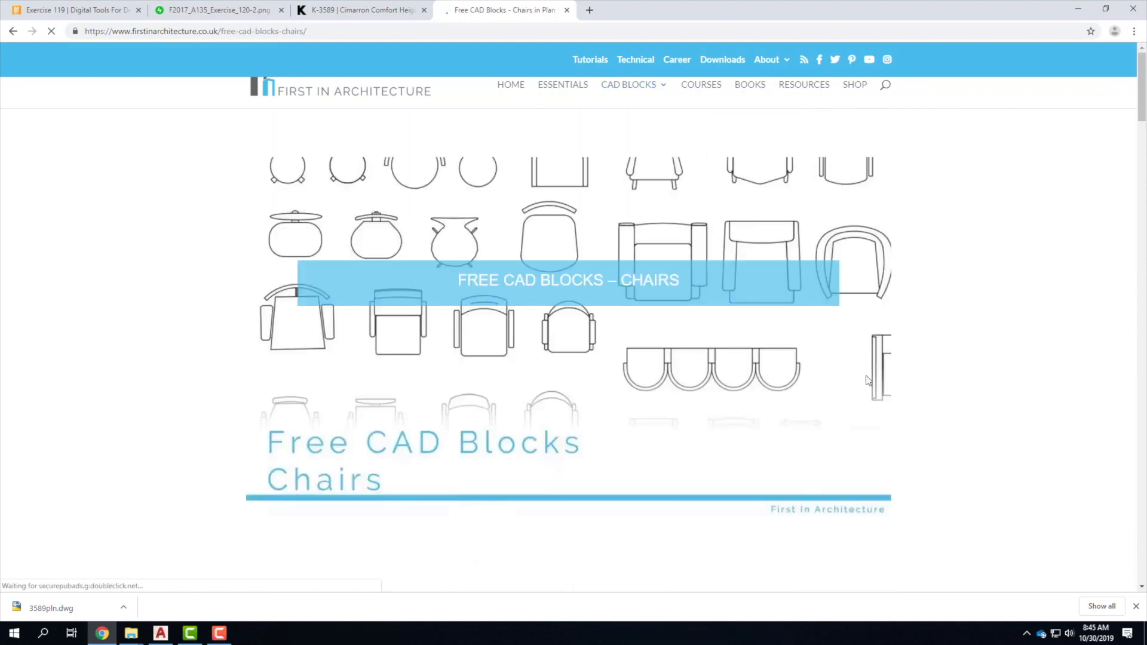
scroll(562, 319, "down", 10)
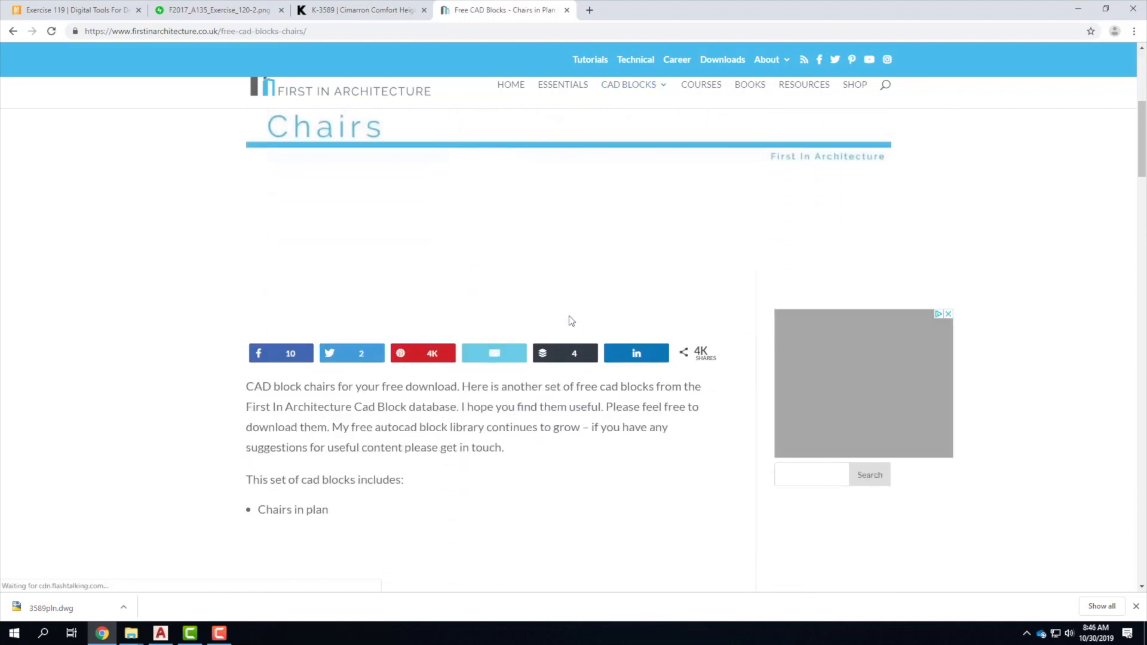
scroll(586, 342, "down", 7)
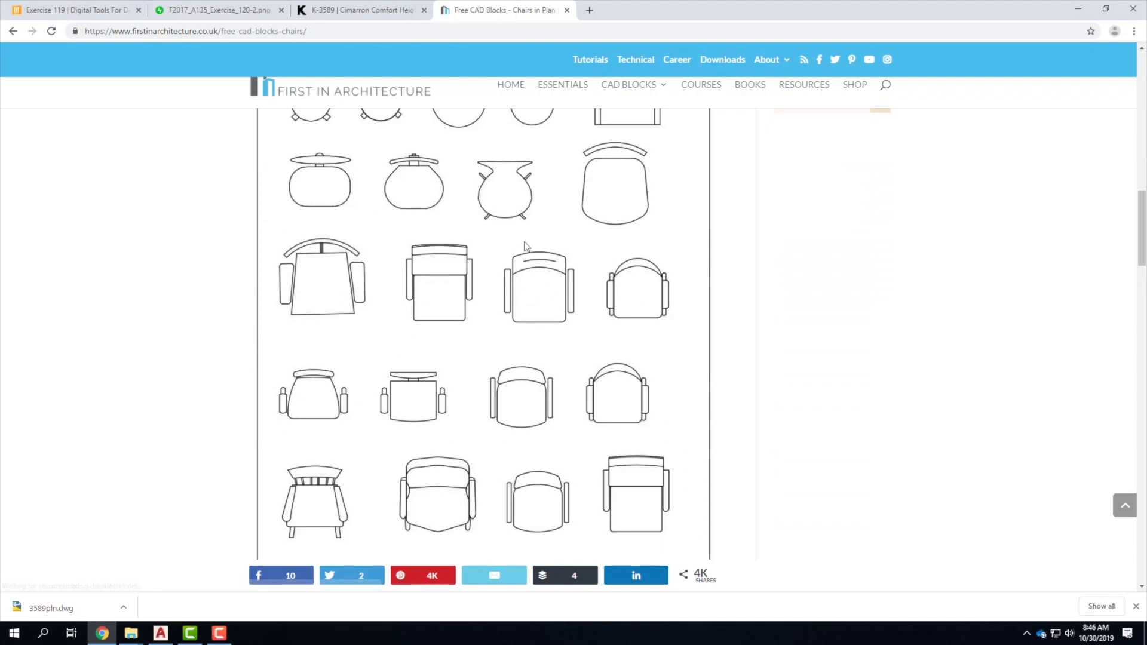
scroll(514, 389, "down", 8)
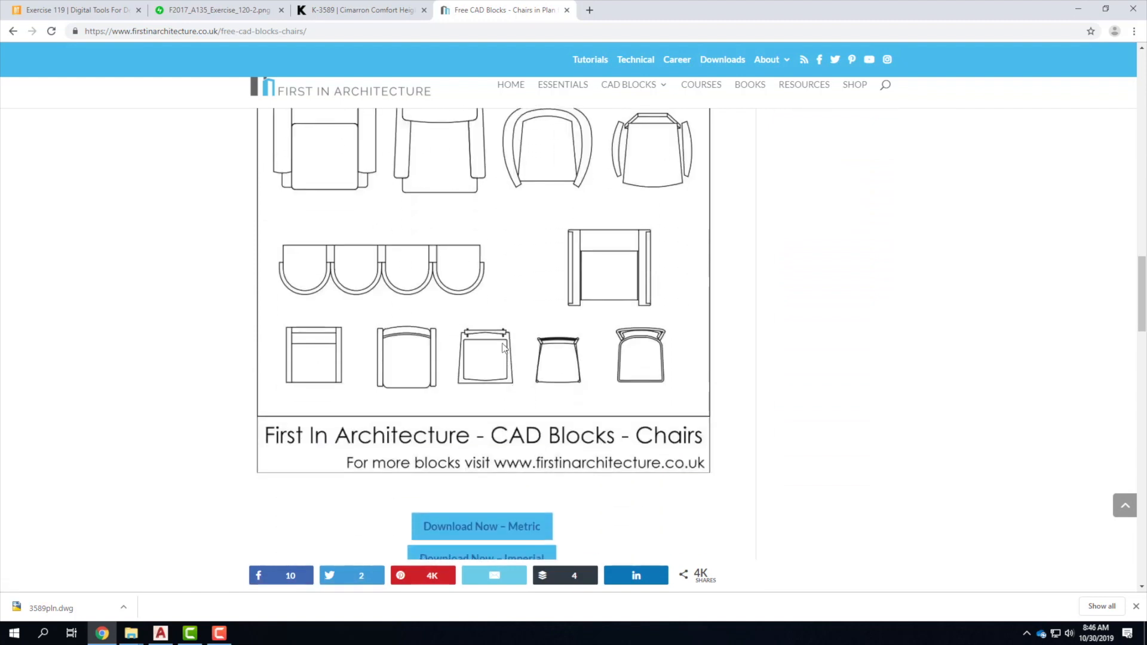
scroll(504, 336, "down", 4)
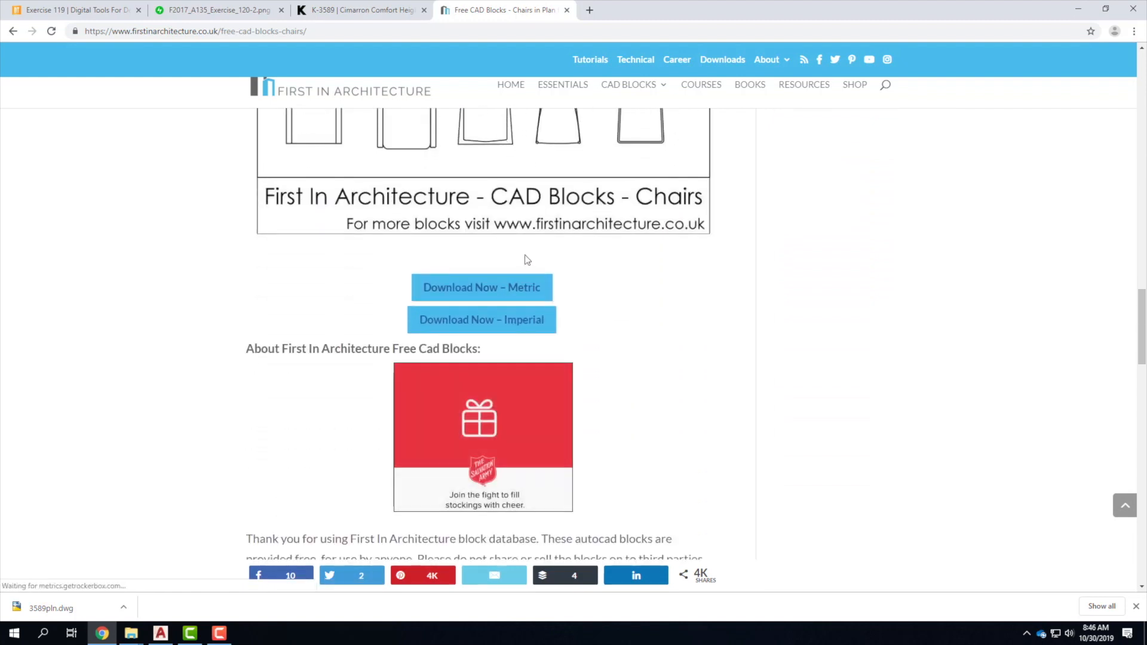
Download the Imperial chairs zip and show it in the Downloads folder.
left_click(495, 322)
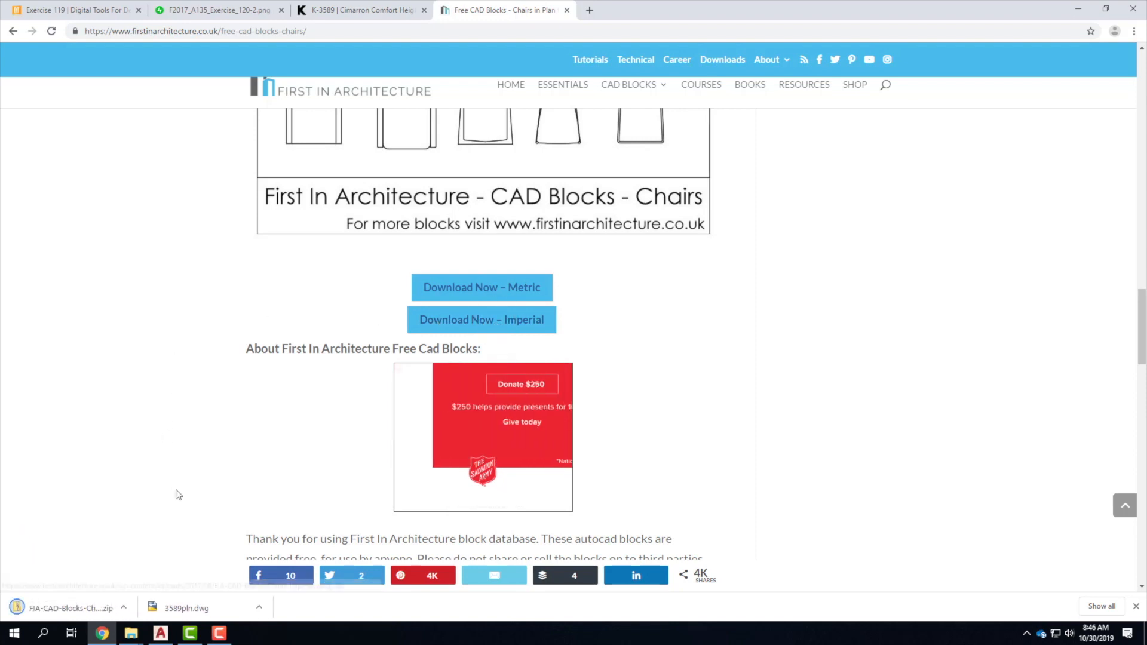
left_click(123, 609)
left_click(147, 565)
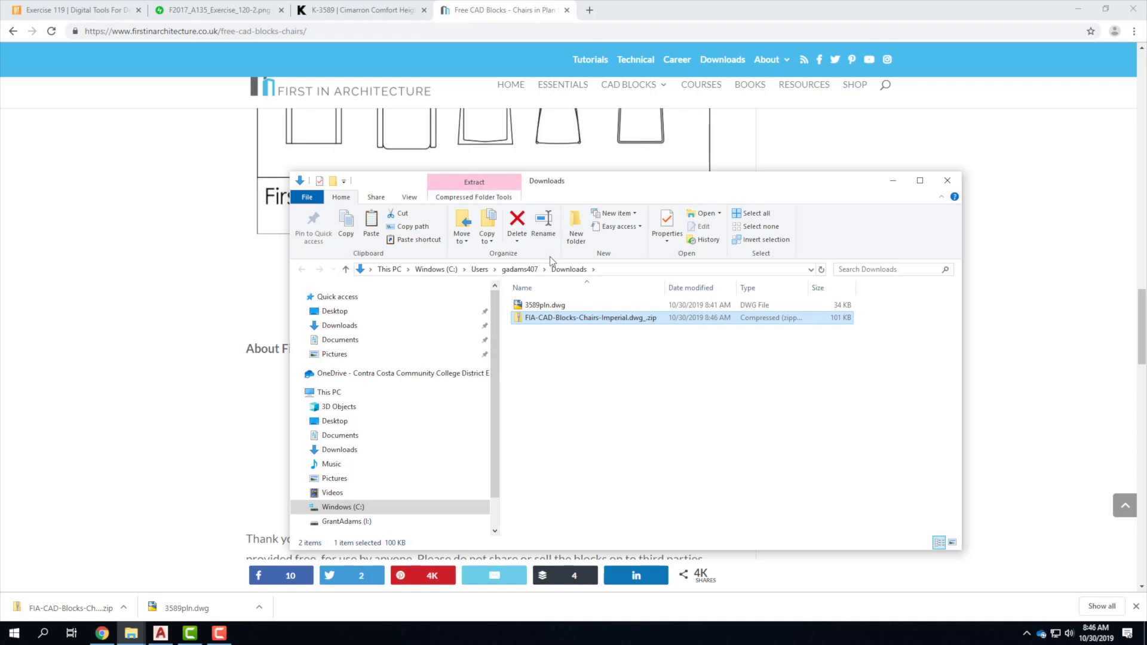
Extract all from the chairs zip, browsing the destination to Resources > AutoCAD > Blocks.
left_click(484, 182)
left_click(478, 224)
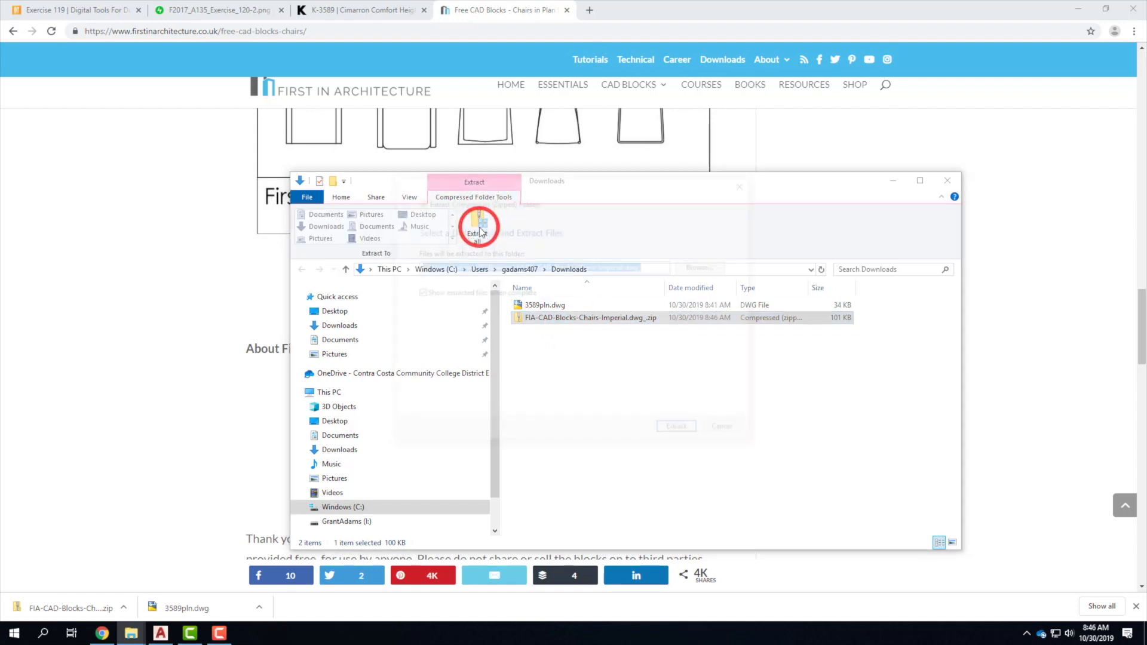
left_click(706, 267)
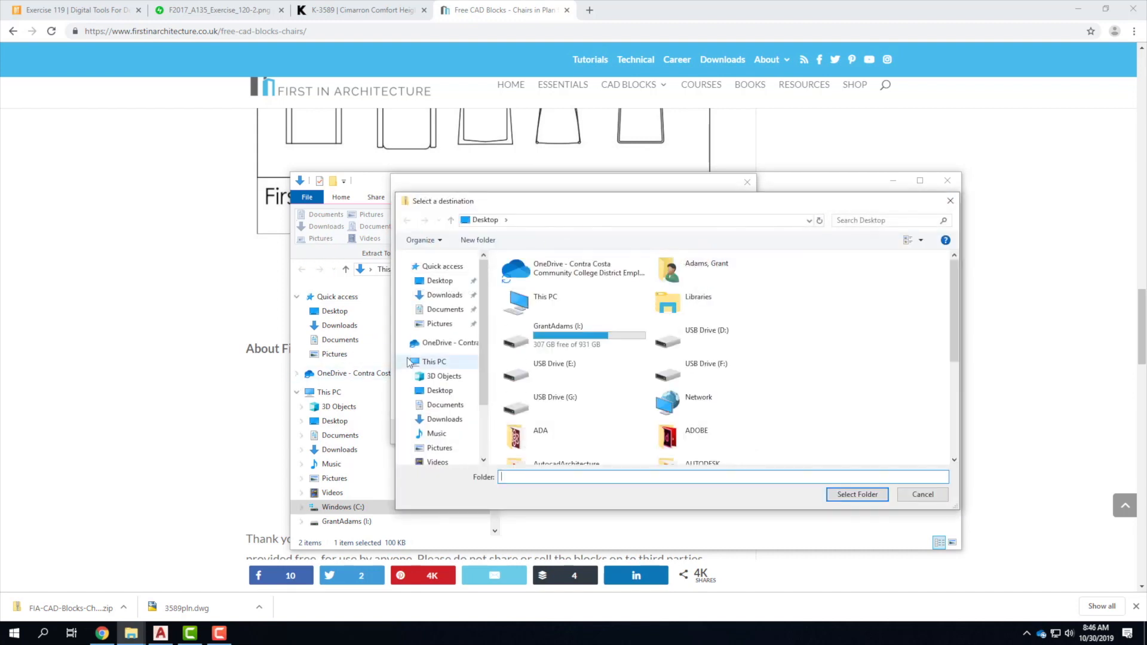
double_click(558, 281)
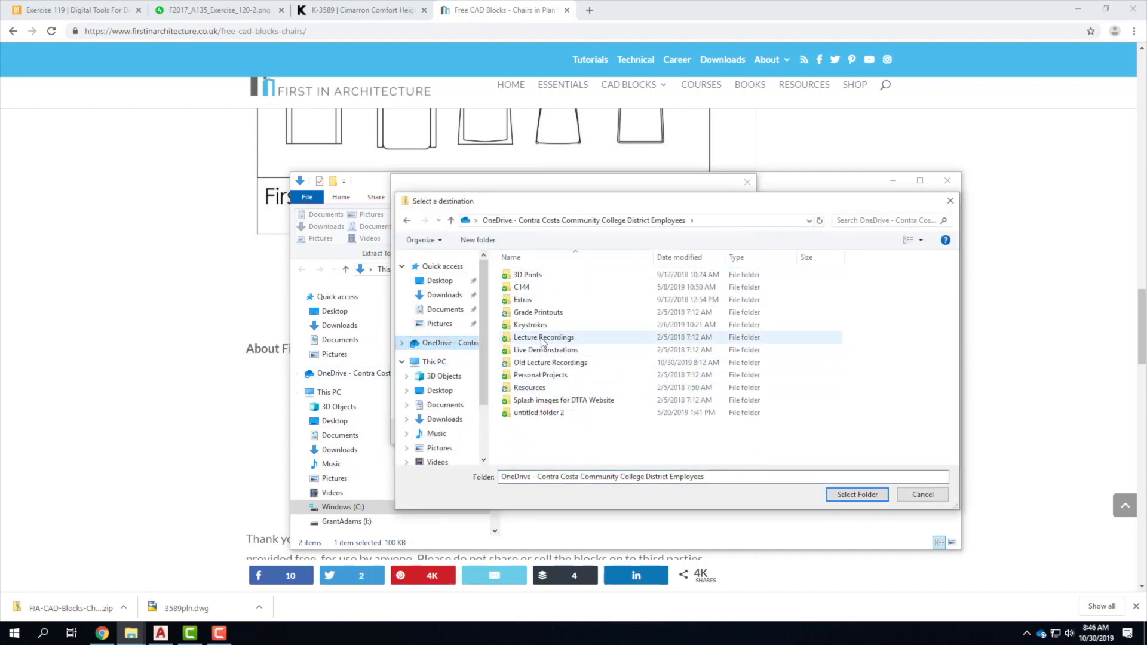
double_click(530, 387)
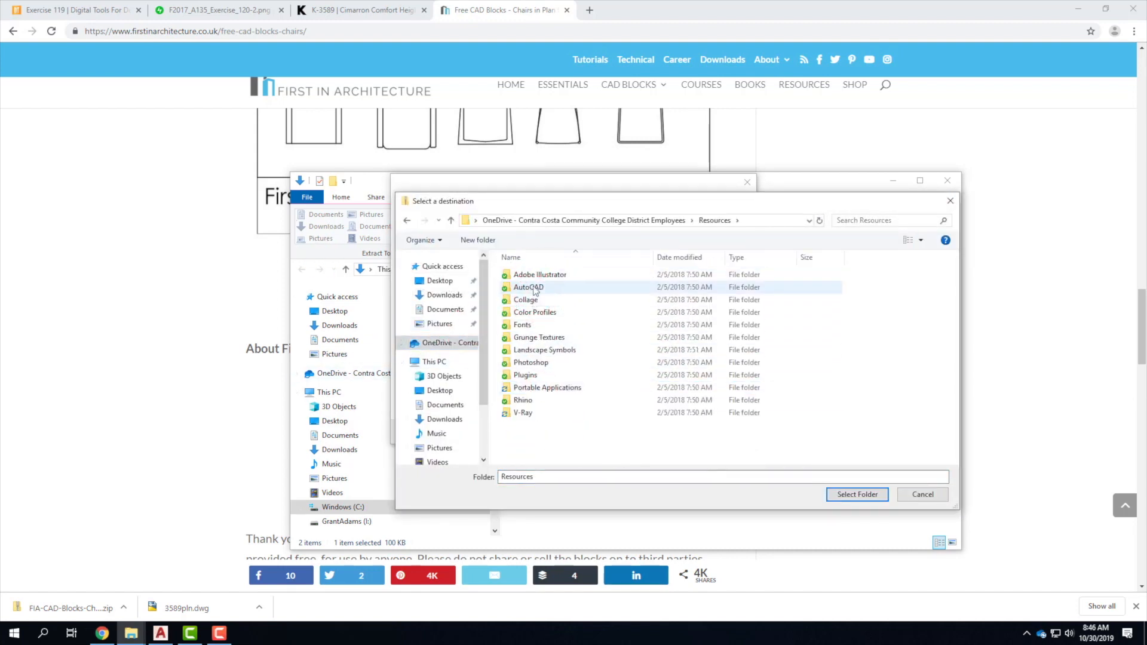
double_click(528, 288)
double_click(535, 277)
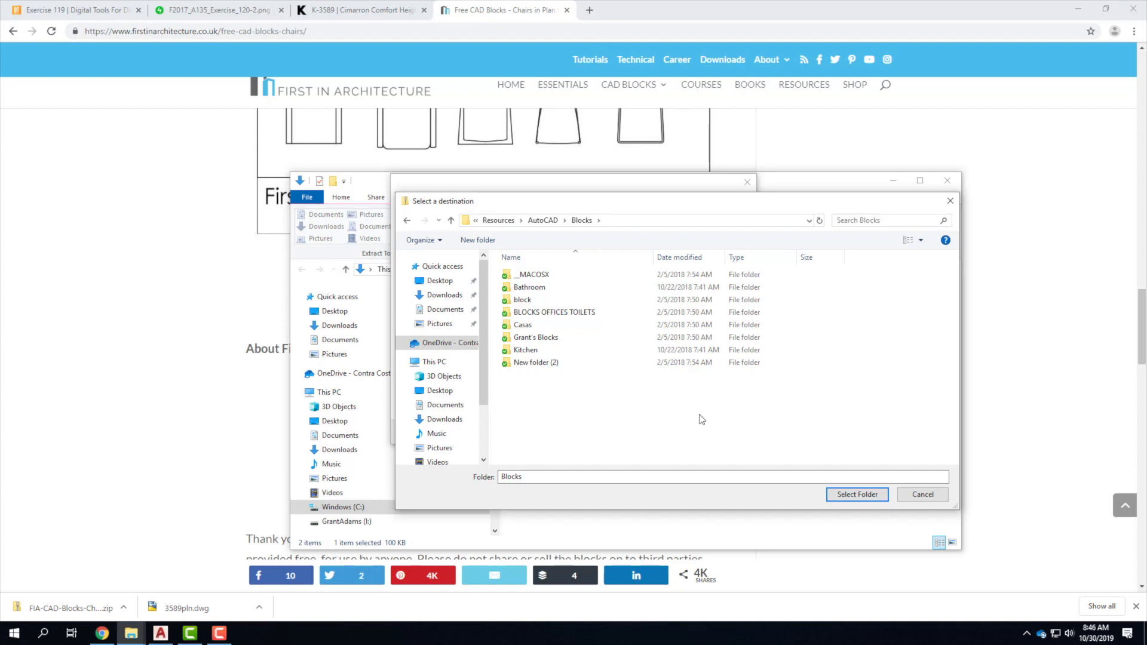
Create a Chairs folder under Blocks and extract the chair blocks drawing into it.
right_click(527, 392)
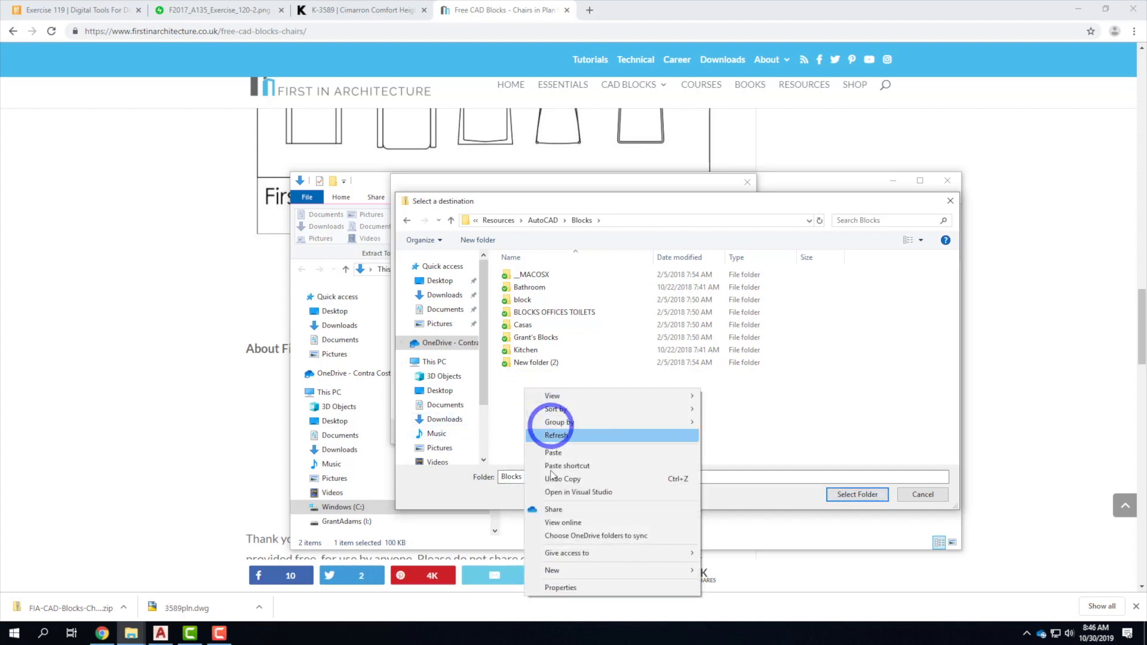
mouse_move(571, 571)
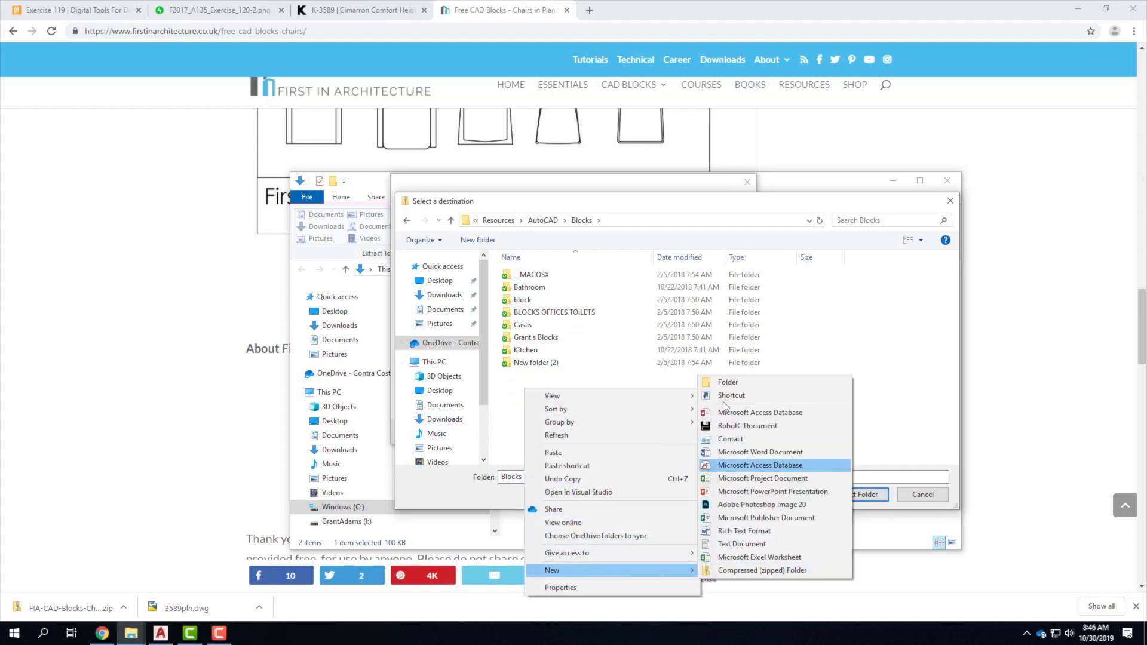
left_click(716, 381)
type("Chairs")
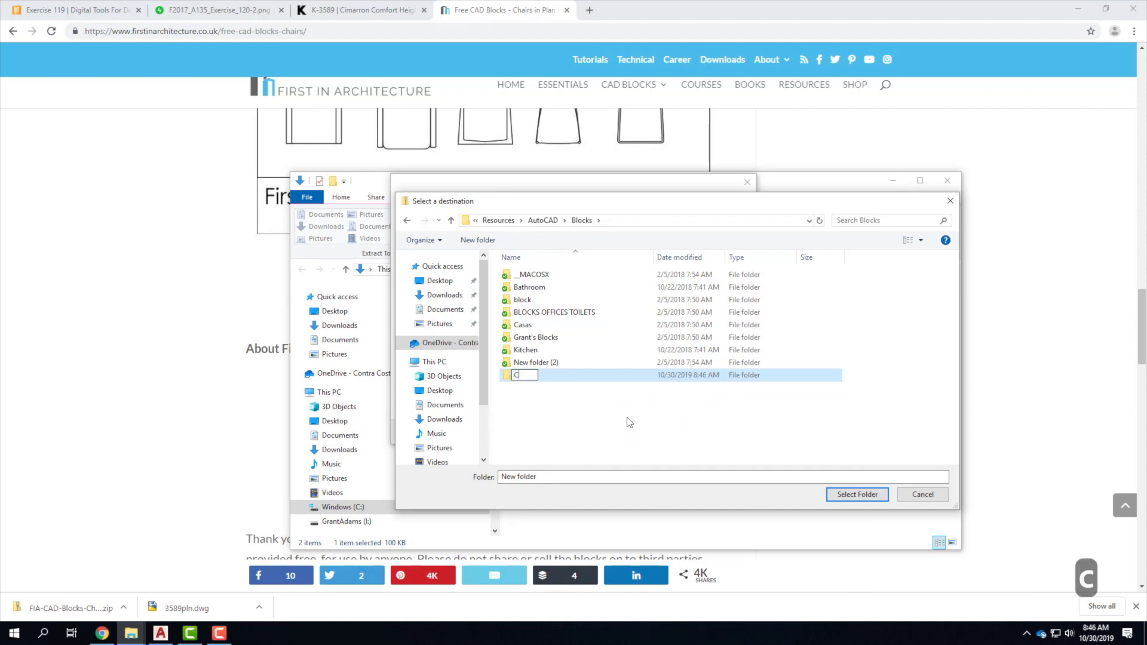
left_click(560, 377)
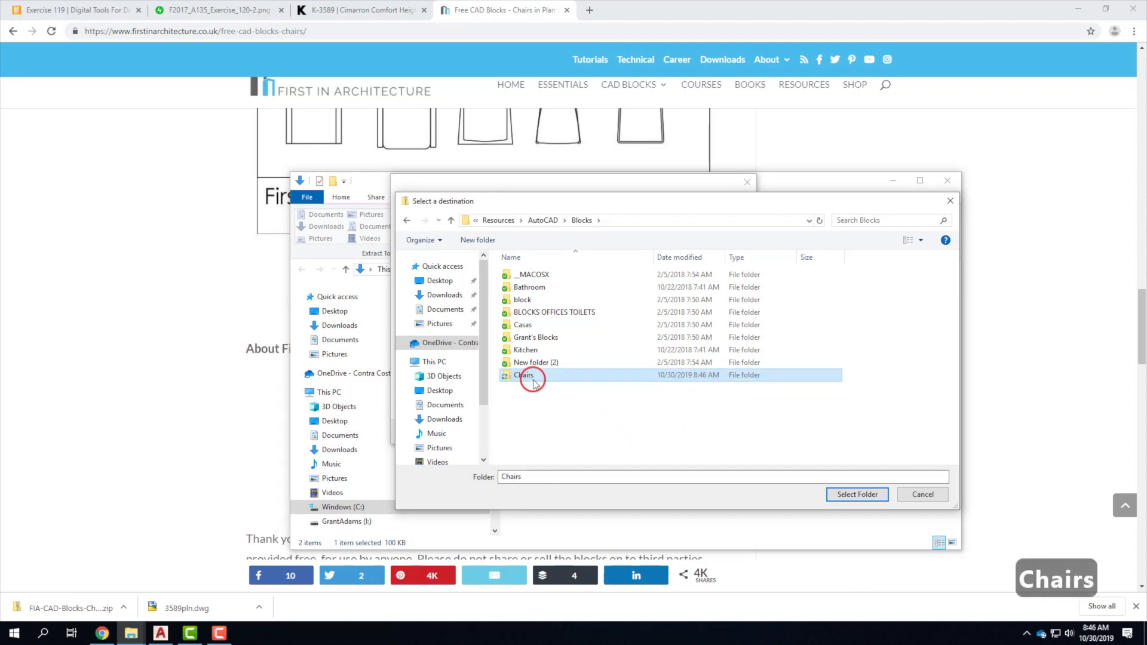
double_click(530, 374)
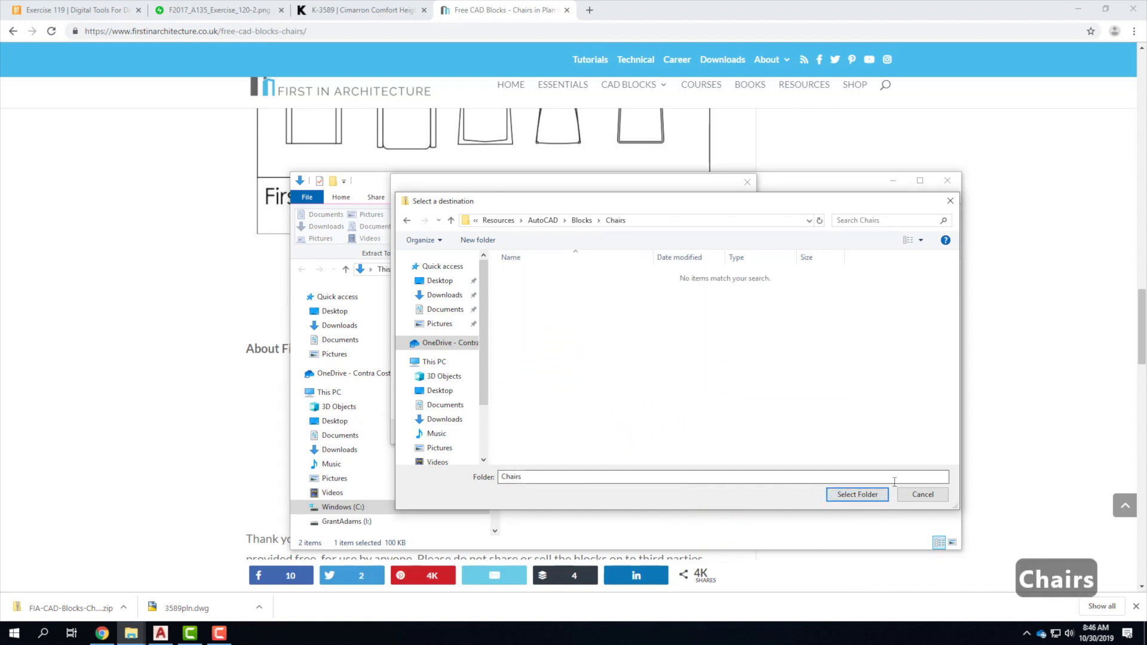
left_click(863, 494)
left_click(679, 433)
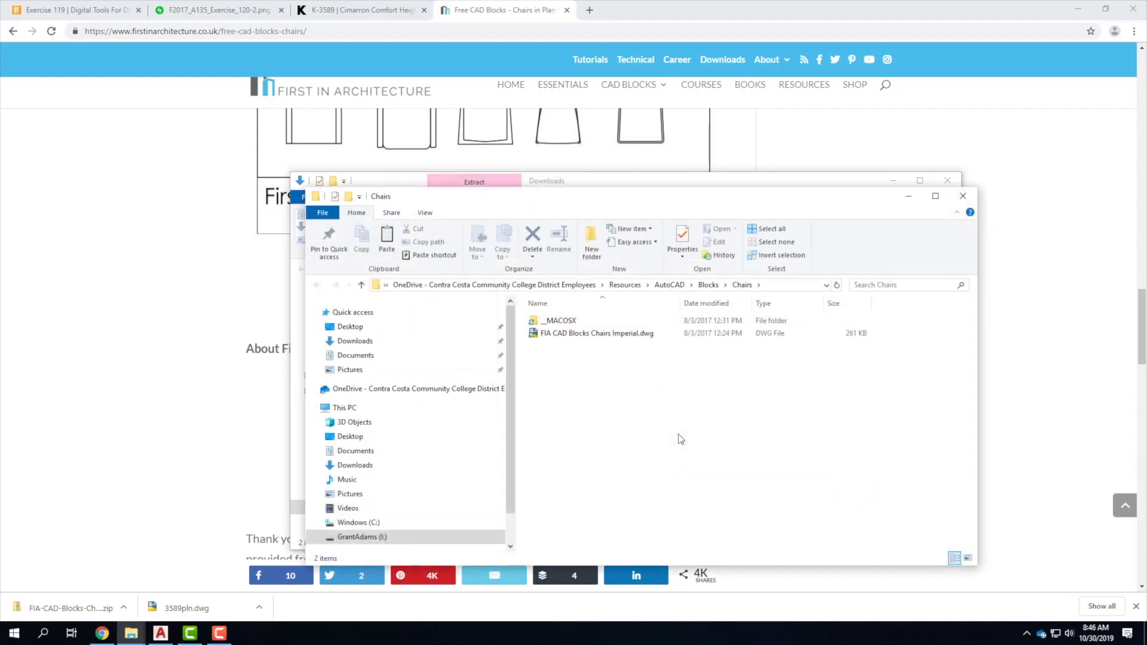
left_click(596, 336)
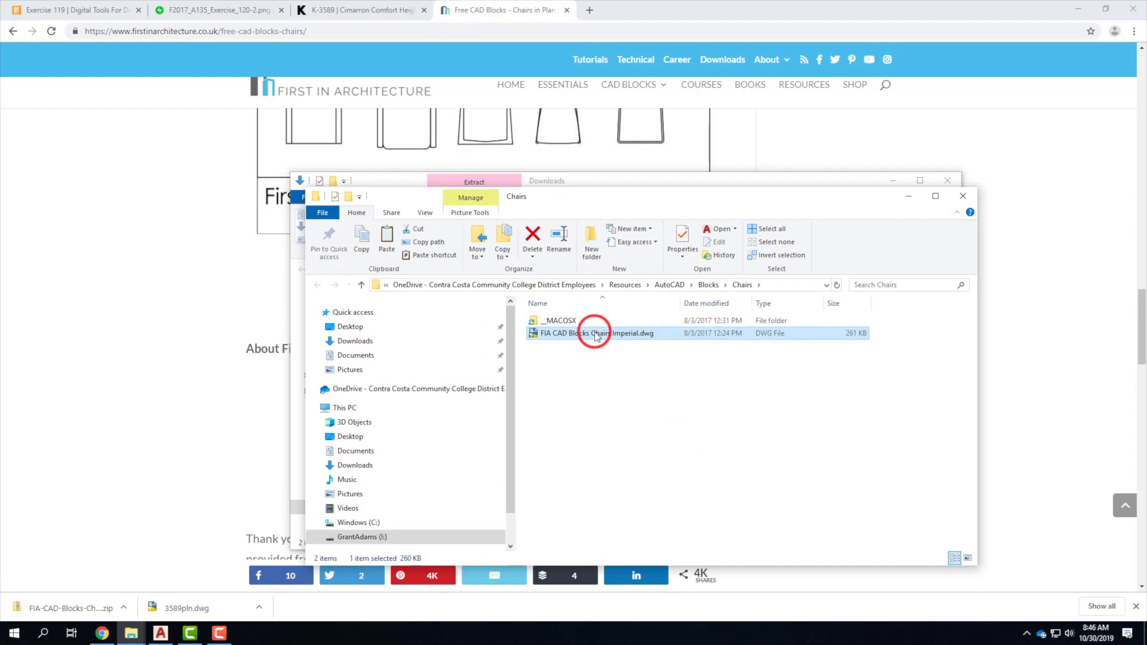
left_click(160, 633)
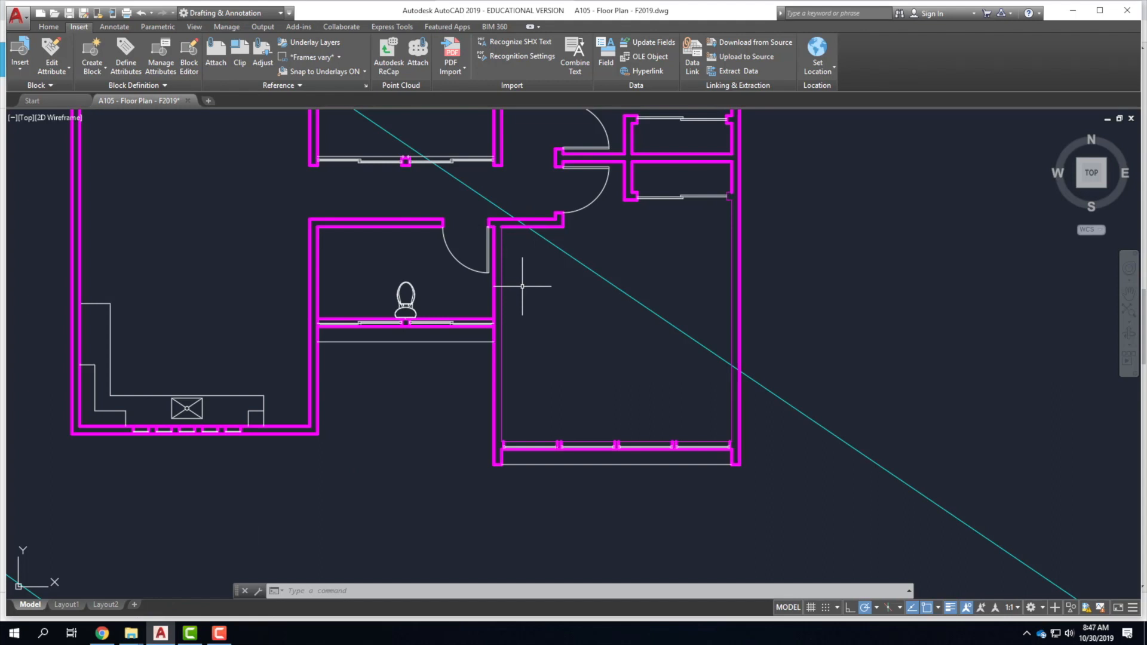
Open the full Insert dialog through the block gallery's More Options.
left_click(77, 28)
left_click(22, 55)
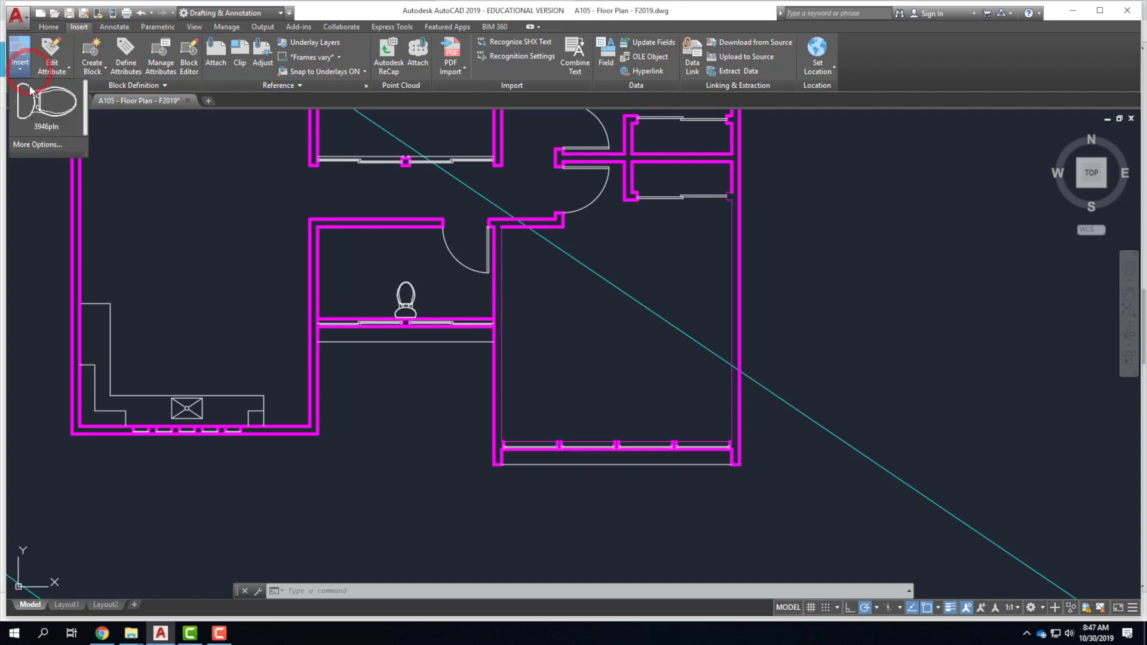
left_click(22, 56)
left_click(24, 72)
left_click(27, 144)
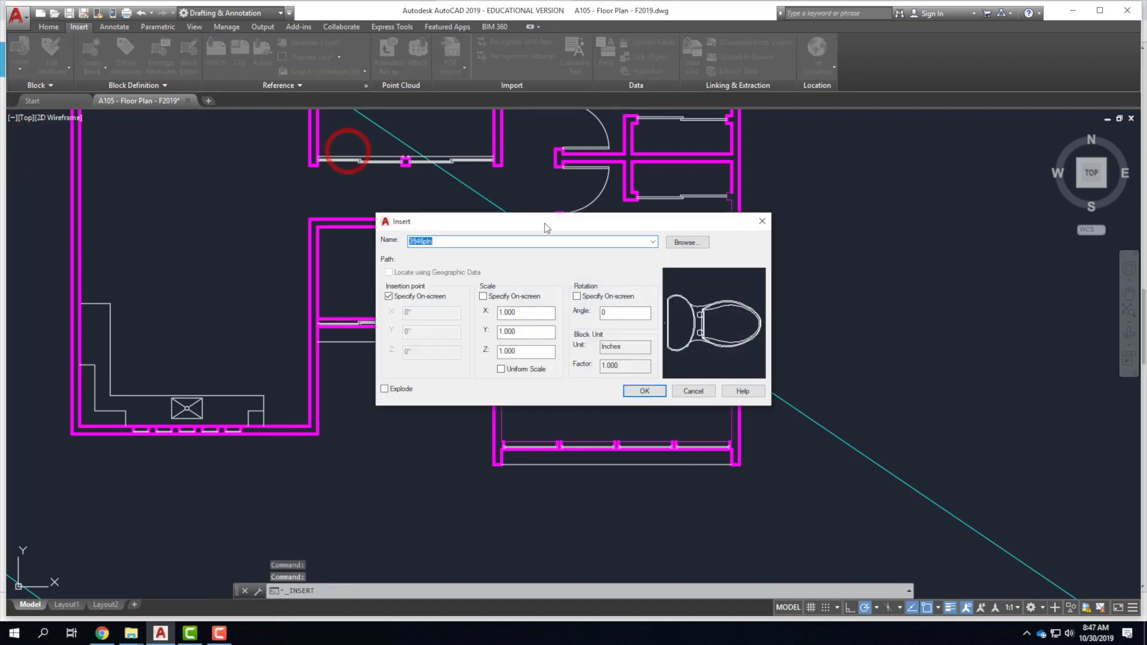
Browse to Blocks > Chairs, choose FIA CAD Blocks Chairs Imperial.dwg and accept the insert settings.
left_click(688, 243)
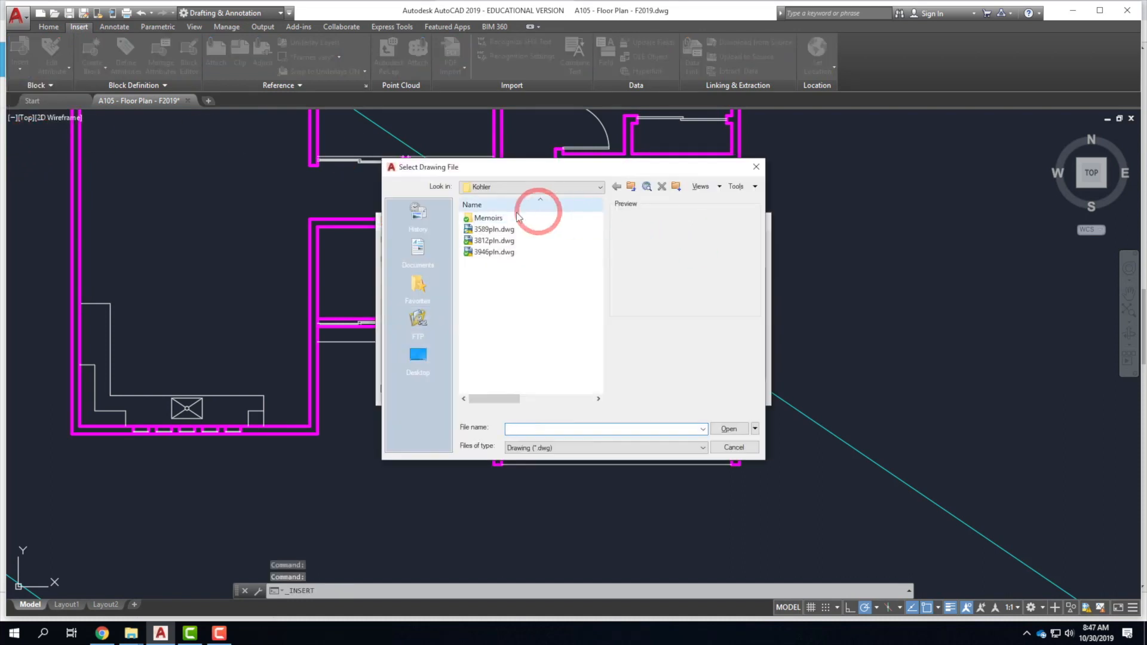
left_click(632, 187)
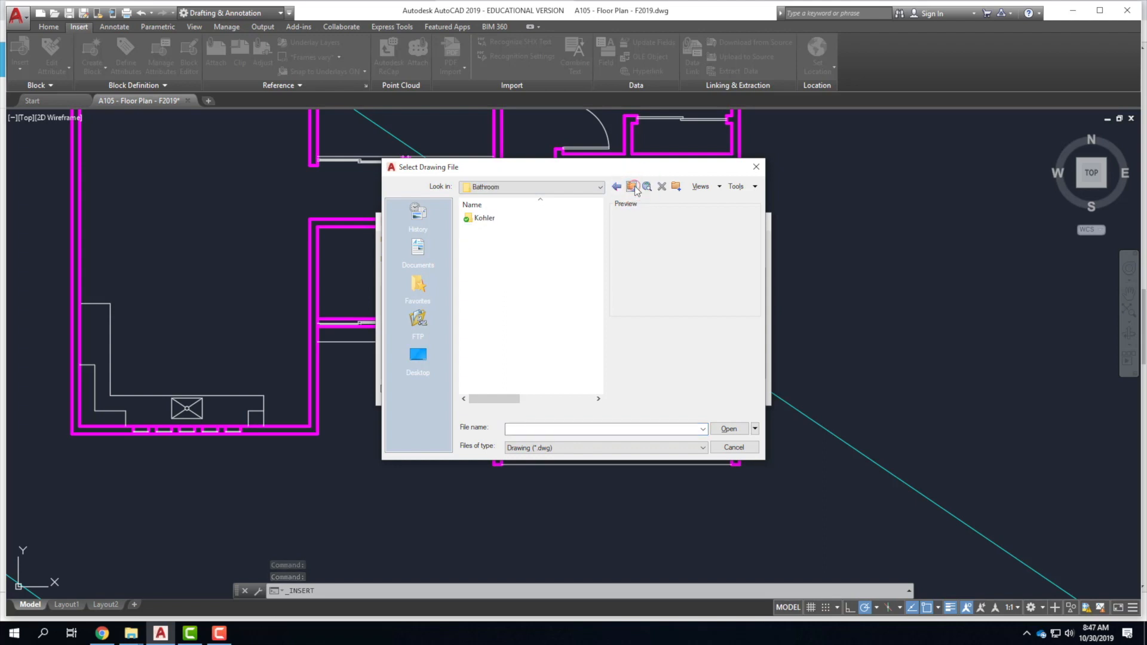
left_click(481, 275)
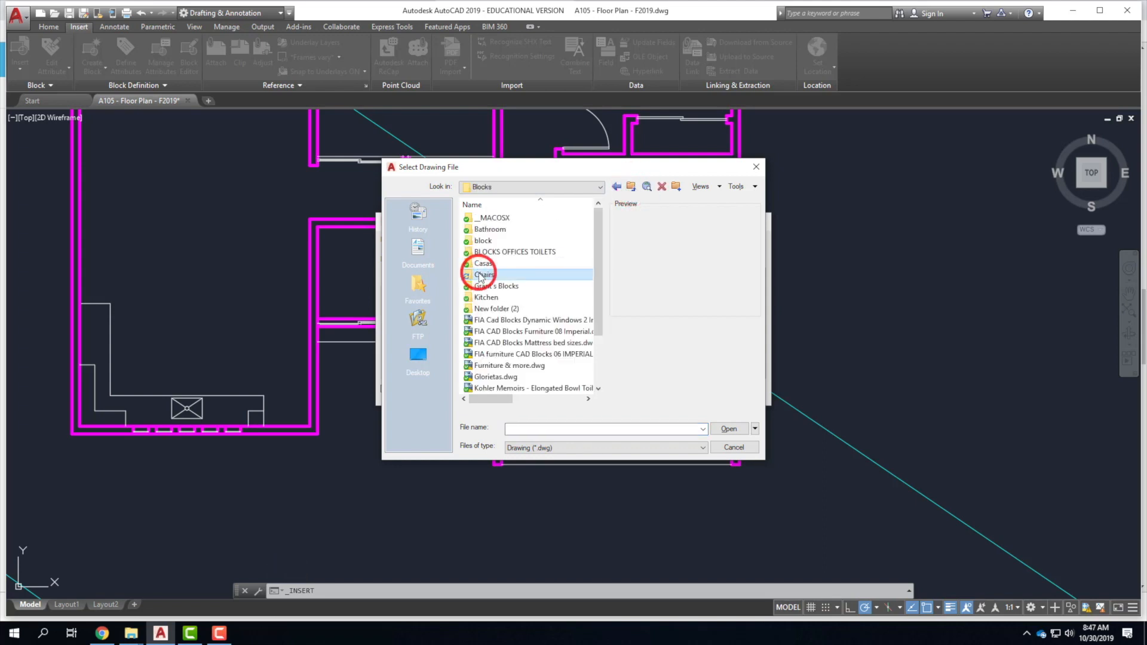
double_click(482, 275)
left_click(483, 230)
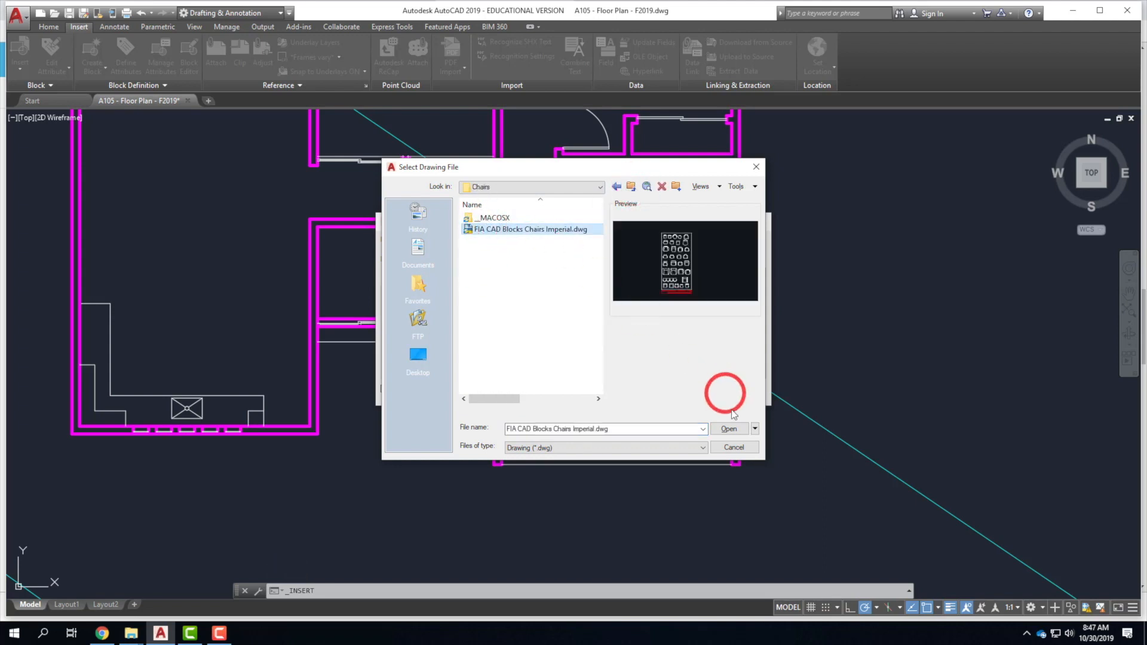
left_click(730, 429)
left_click(659, 366)
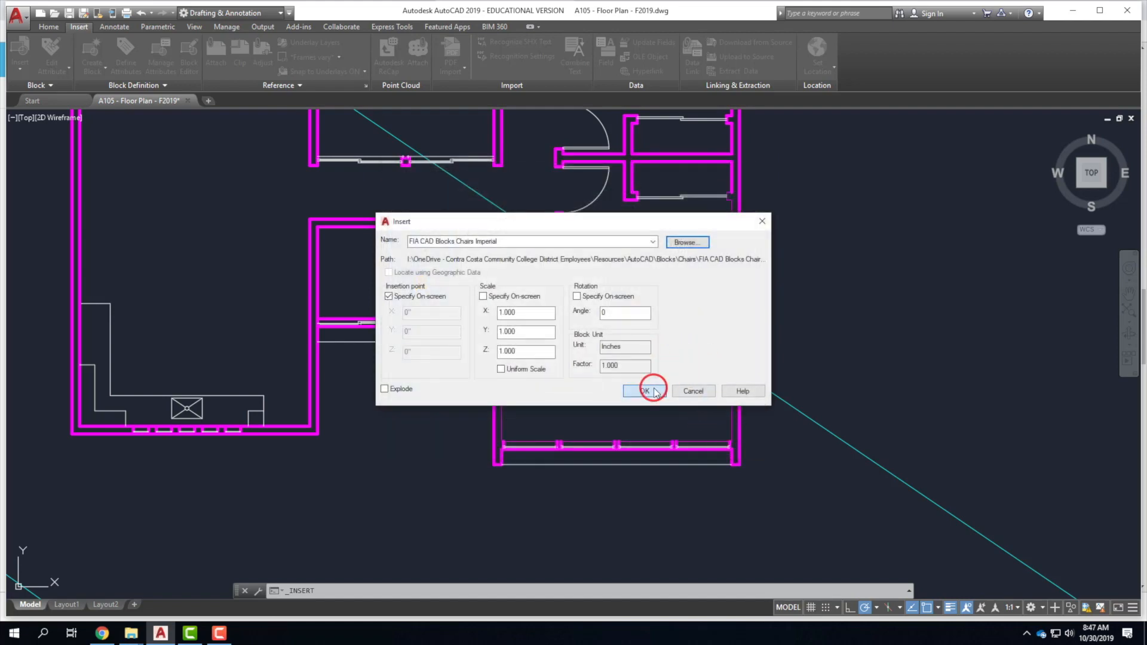
left_click(654, 392)
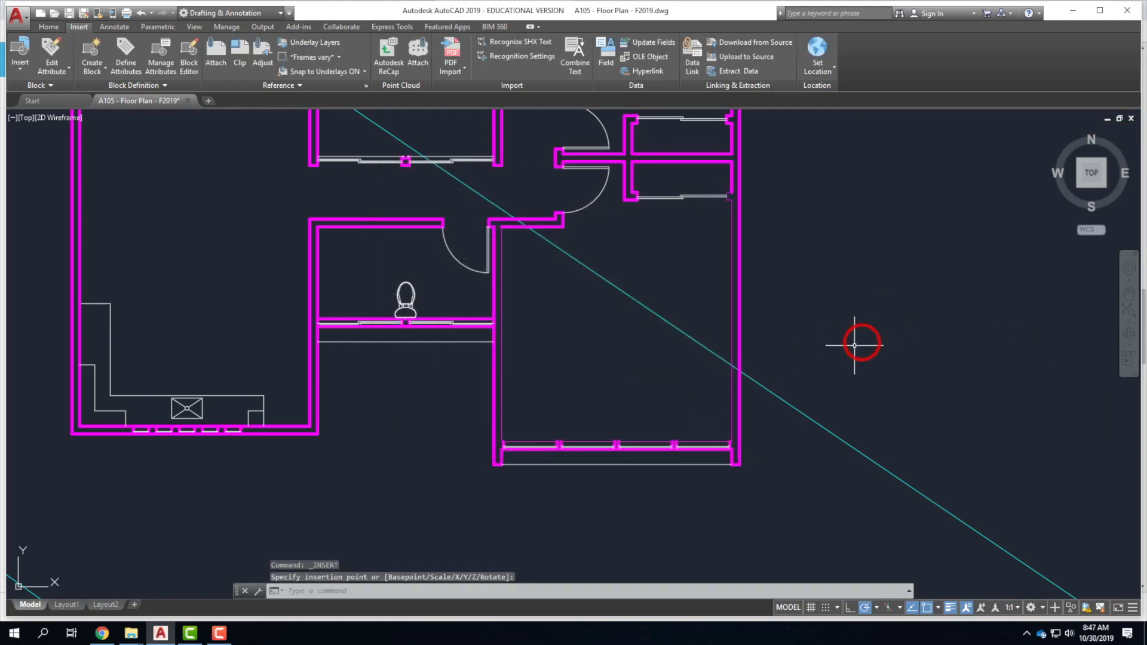
Place the FIA chairs sheet in the drawing, then window-select and delete it.
scroll(854, 345, "down", 5)
scroll(812, 269, "up", 6)
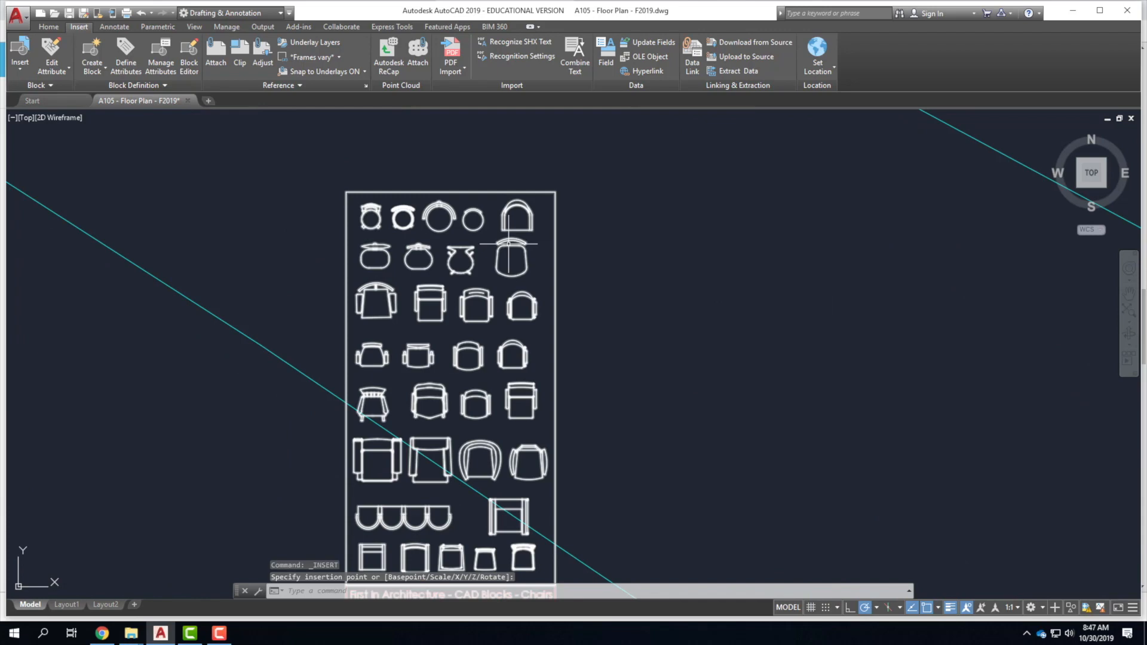
scroll(508, 263, "down", 4)
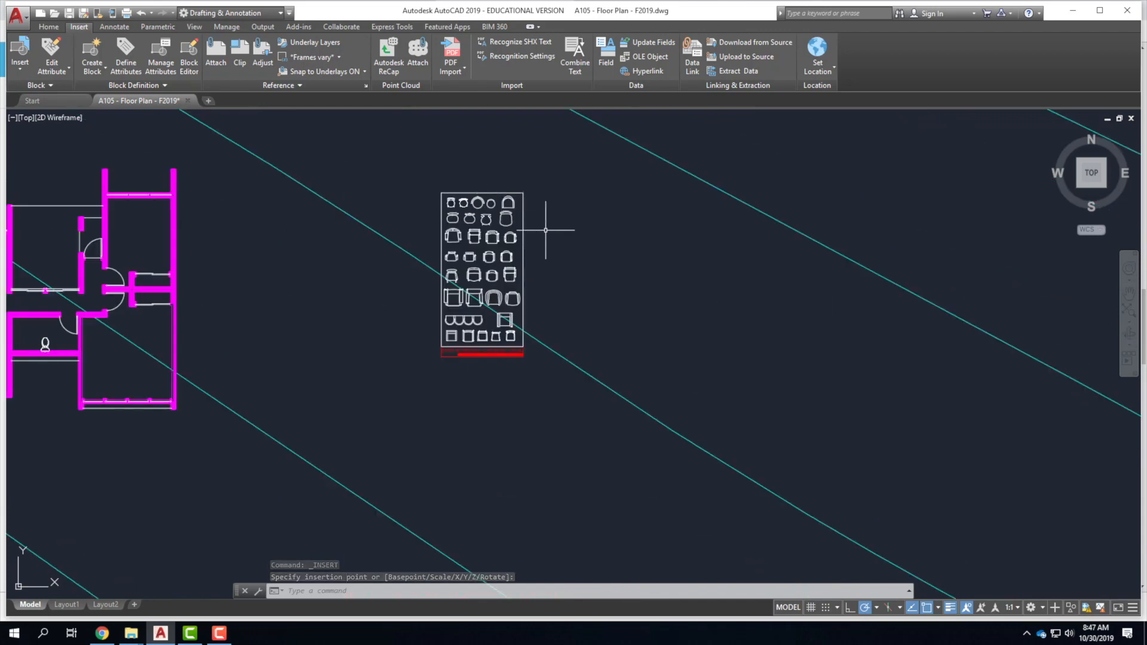
left_click(482, 274)
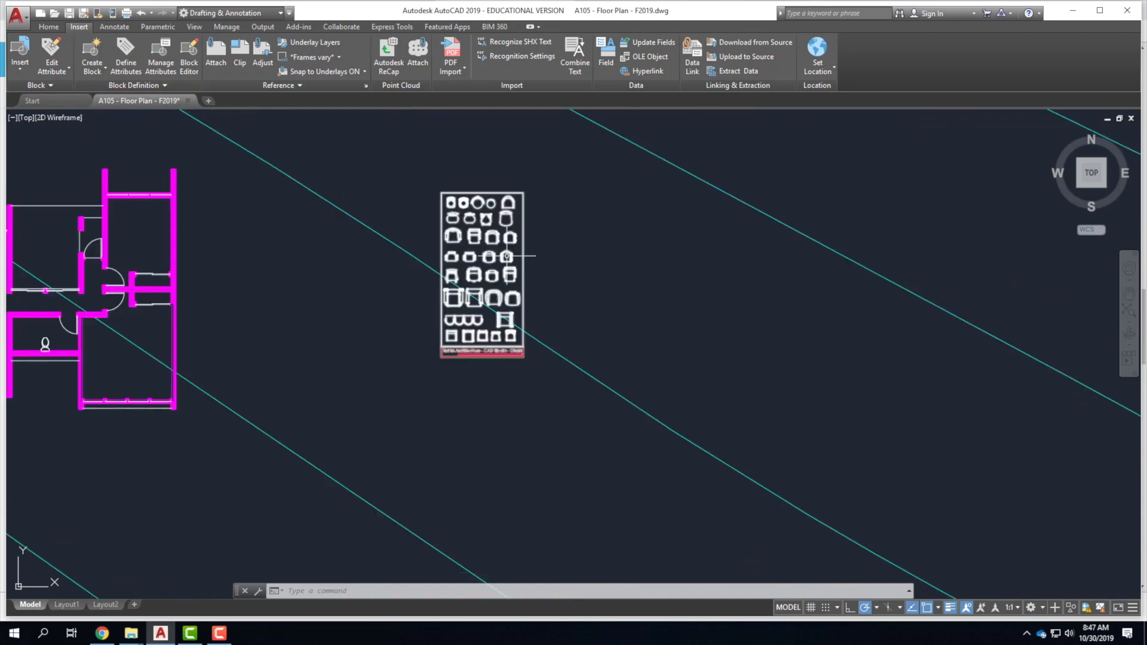
left_click(540, 224)
left_click(480, 165)
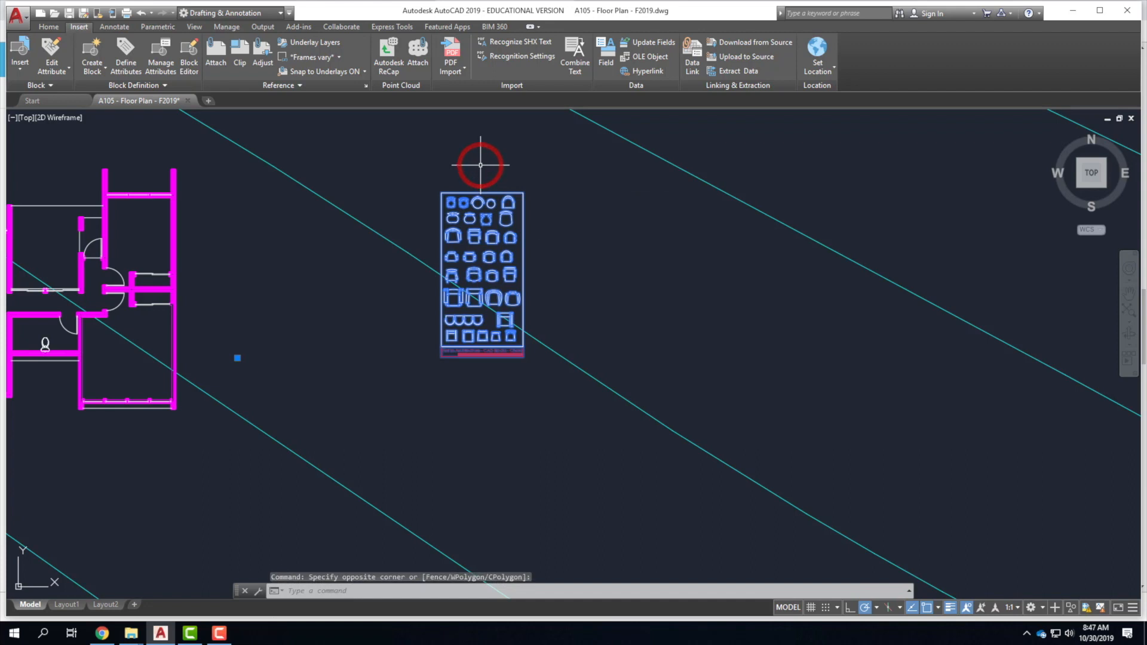
key("Delete")
Scroll the Insert gallery's chair list down to Chair 19–22.
left_click(21, 56)
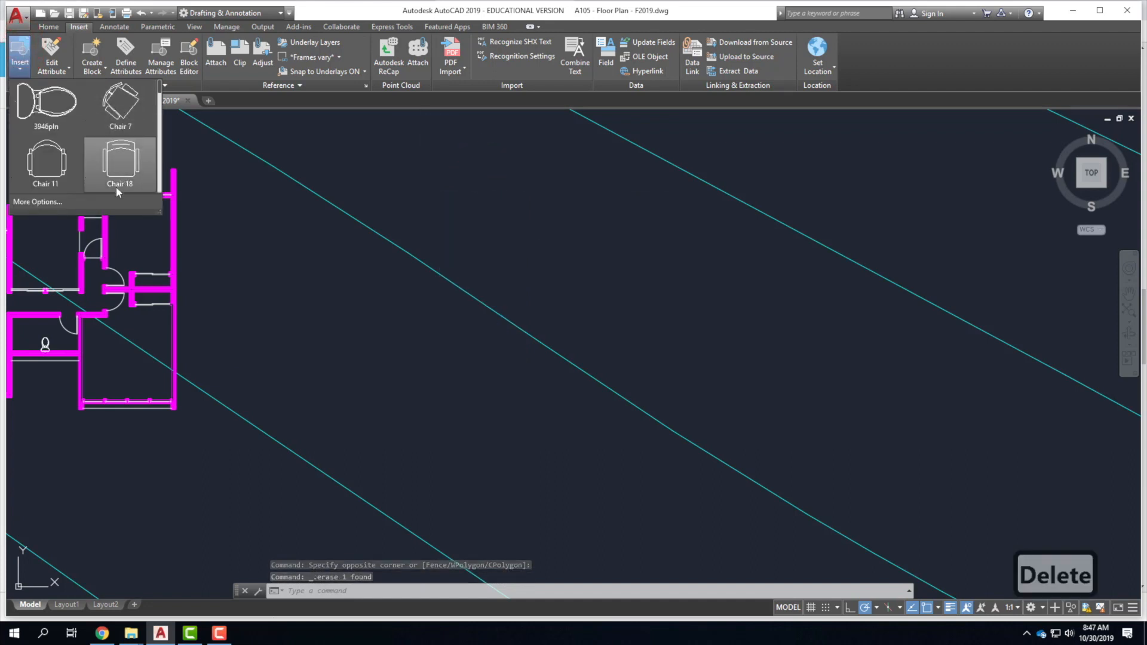
left_click(164, 103)
left_click_drag(164, 103, 164, 153)
Insert a chair block from the gallery at a point in the drawing.
left_click(120, 161)
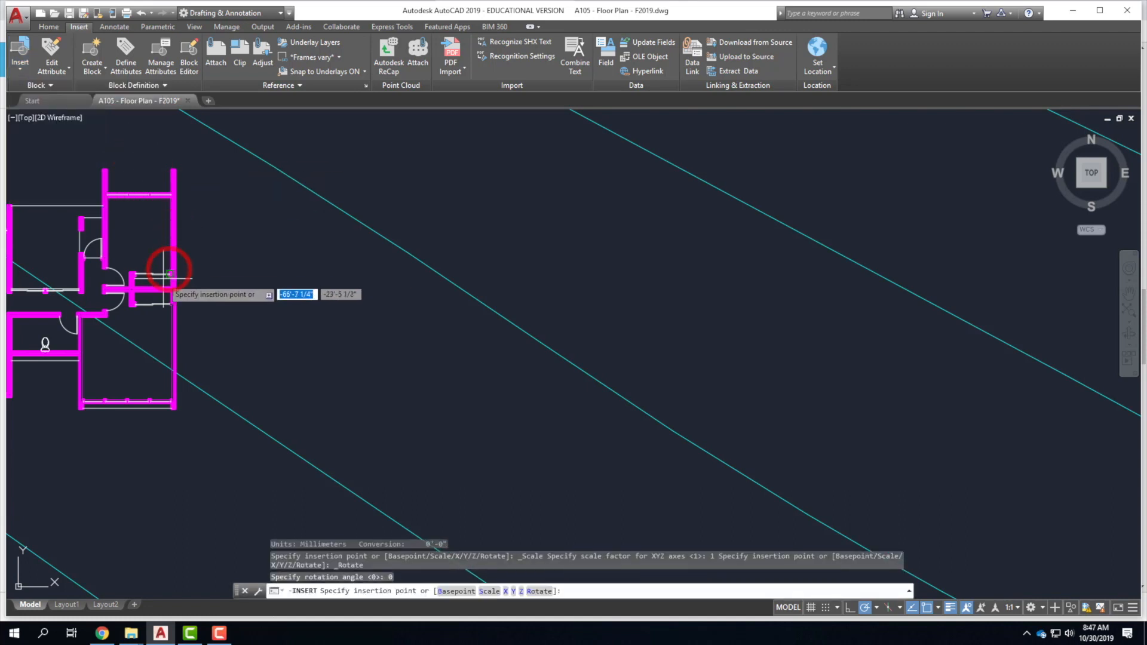
scroll(115, 321, "up", 6)
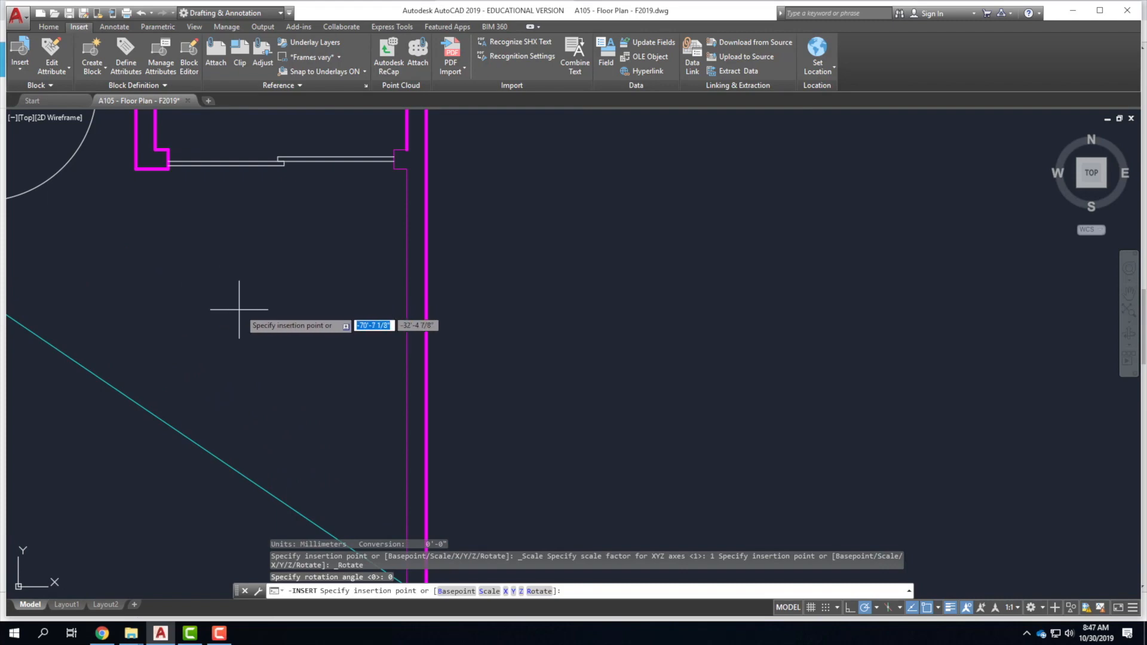
left_click(302, 289)
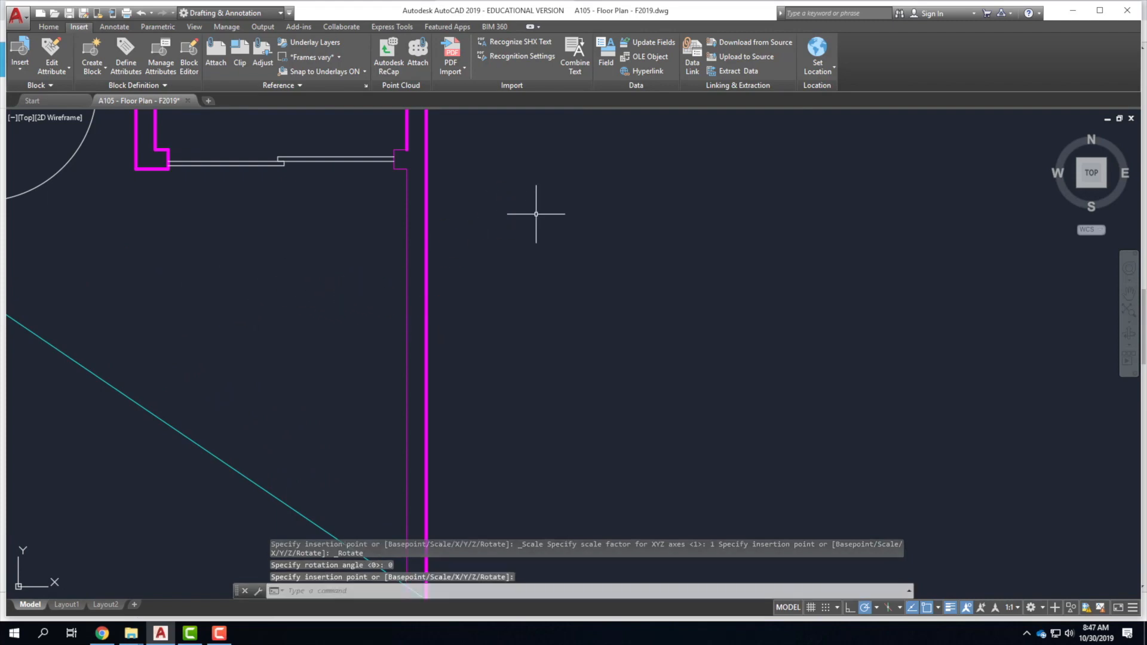
scroll(535, 213, "down", 10)
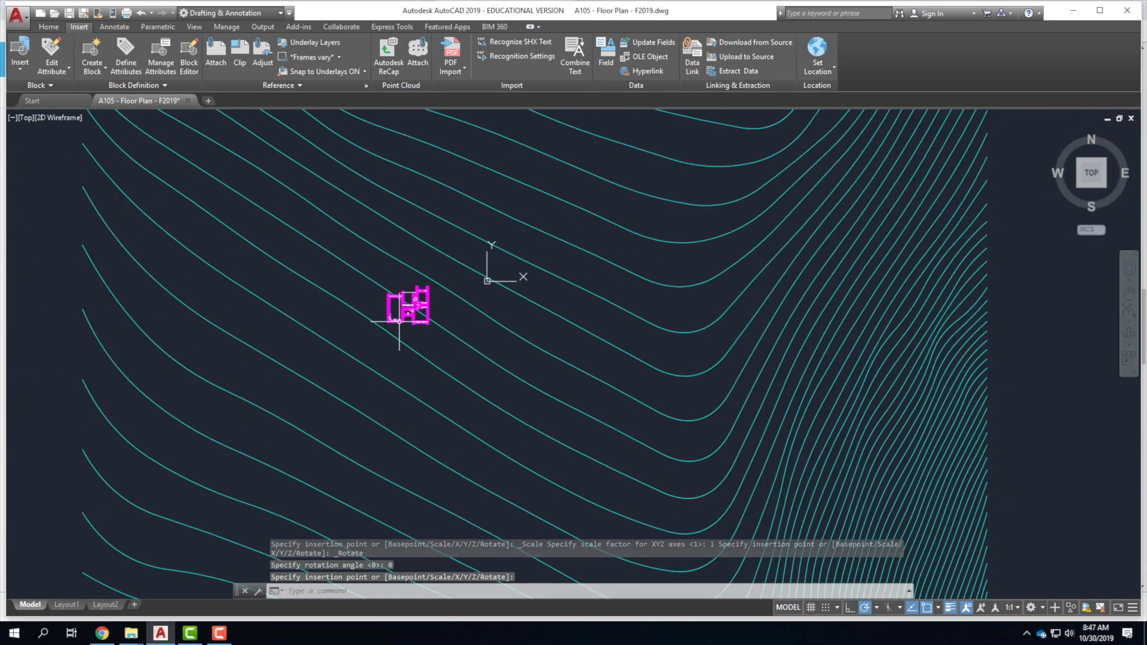
scroll(488, 292, "up", 6)
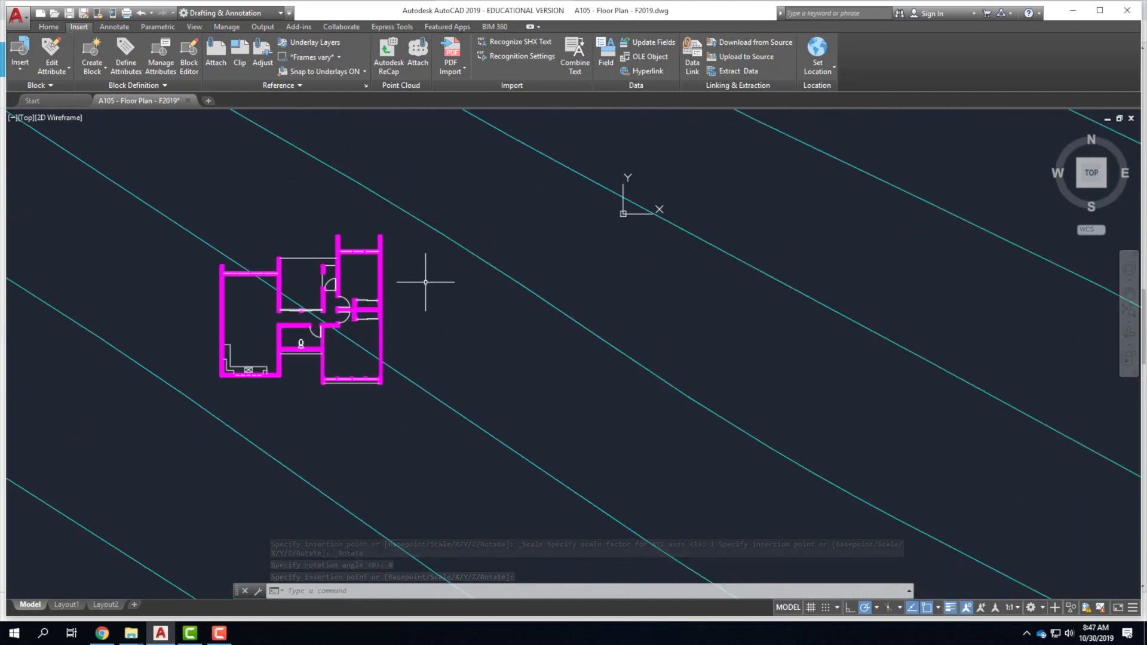
scroll(364, 336, "up", 5)
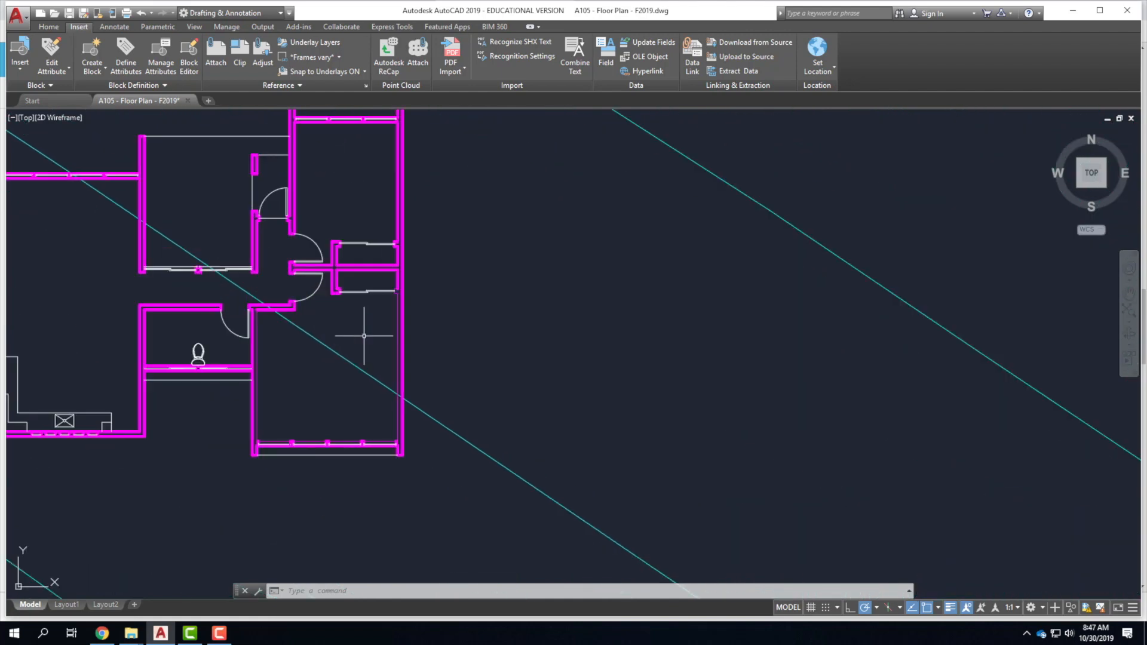
Insert Chair 24 from the gallery and zoom around to locate the placed chairs.
left_click(28, 64)
left_click(120, 103)
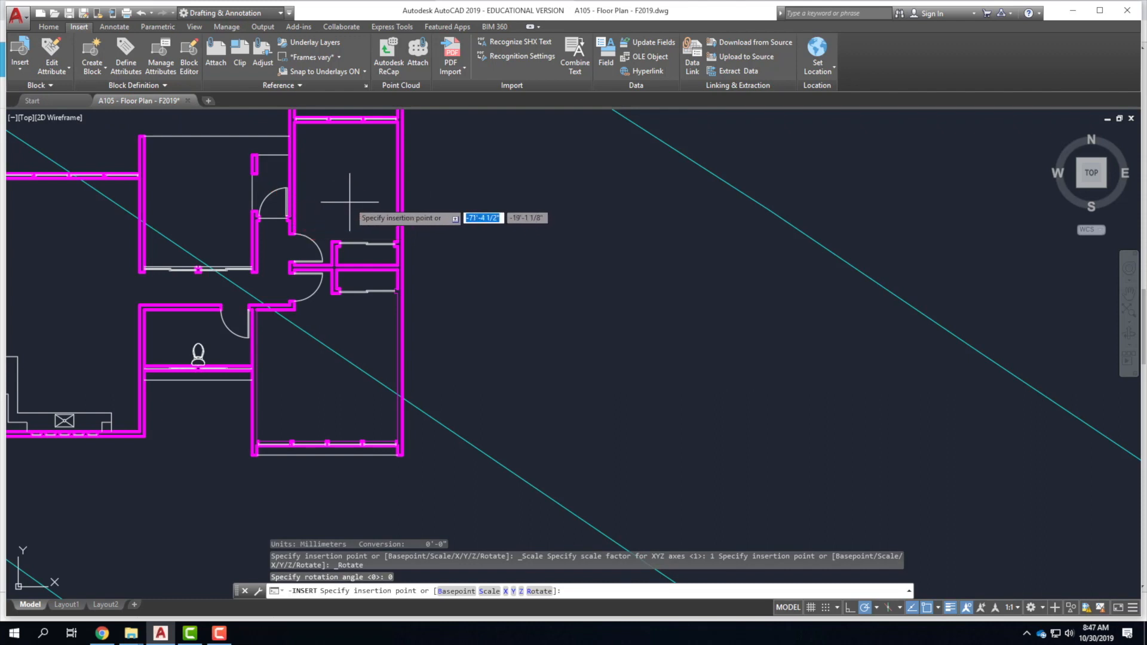
left_click(350, 202)
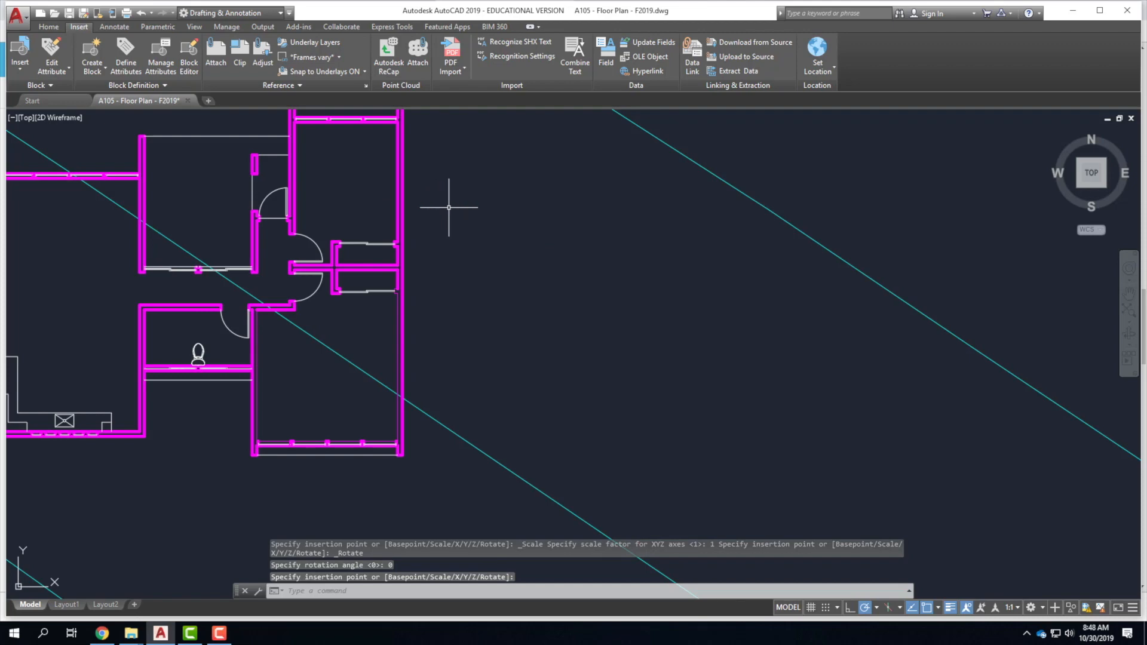
scroll(472, 190, "down", 3)
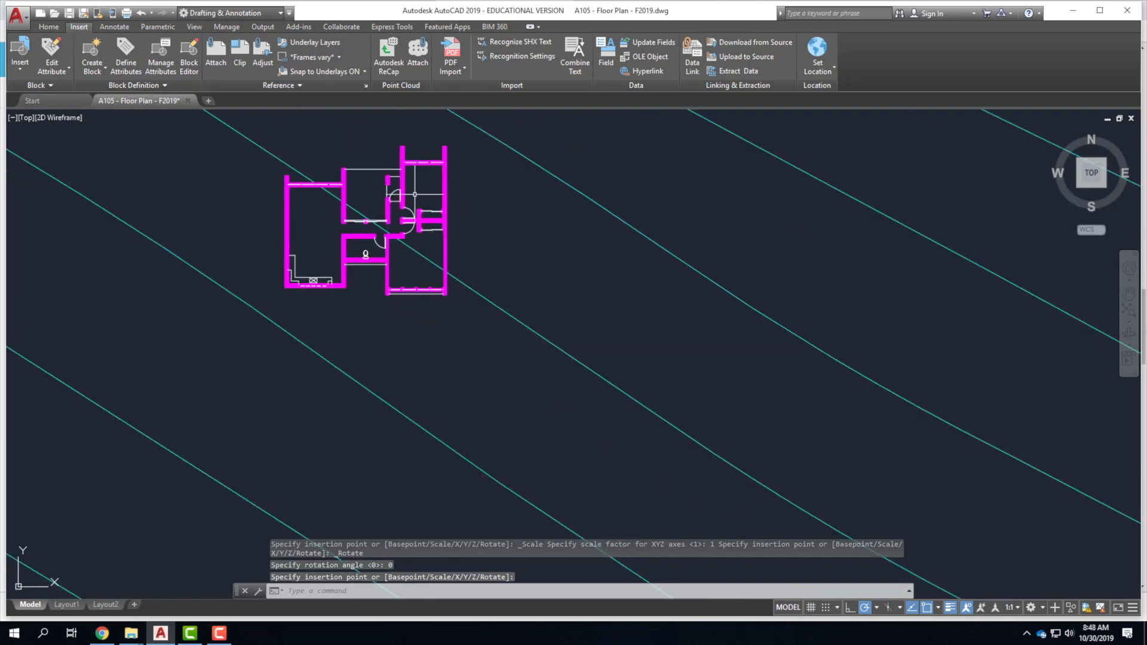
scroll(414, 194, "up", 2)
scroll(415, 192, "down", 10)
scroll(512, 230, "up", 12)
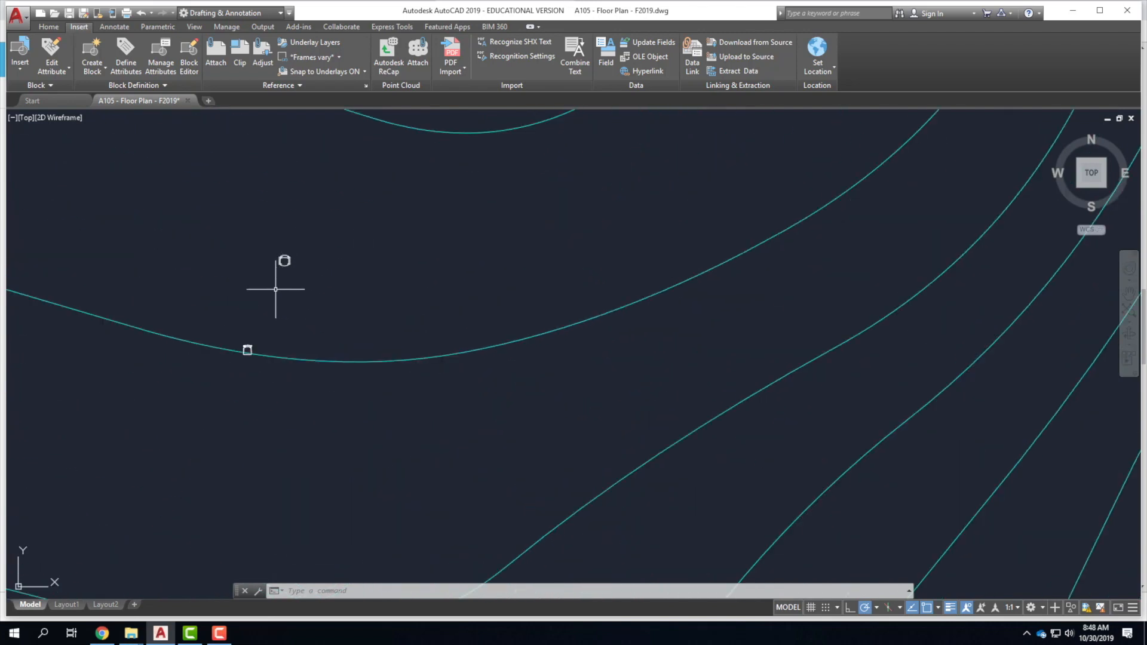
scroll(264, 319, "up", 4)
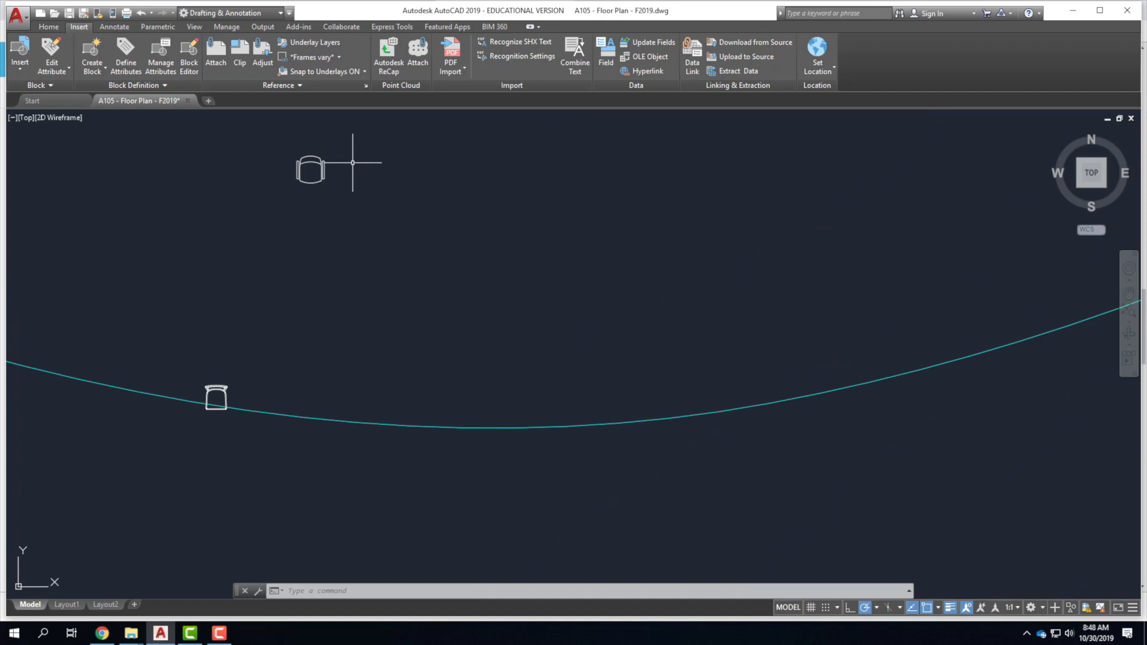
Move the upper and lower chairs together into the floor plan.
left_click(318, 178)
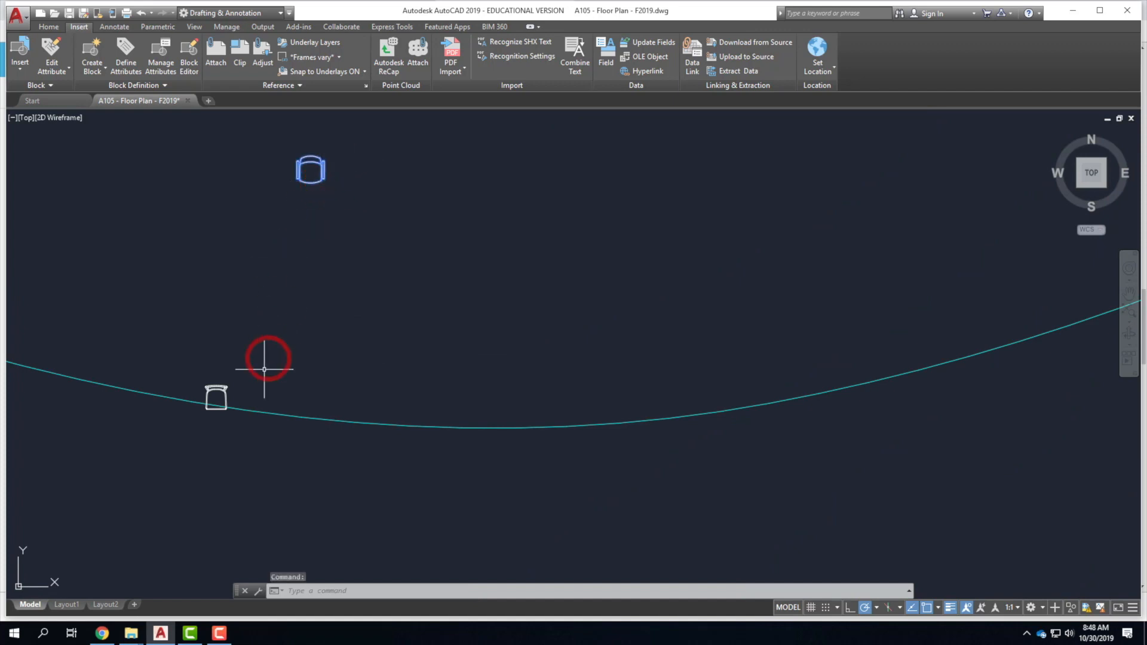
left_click(219, 385)
type("move")
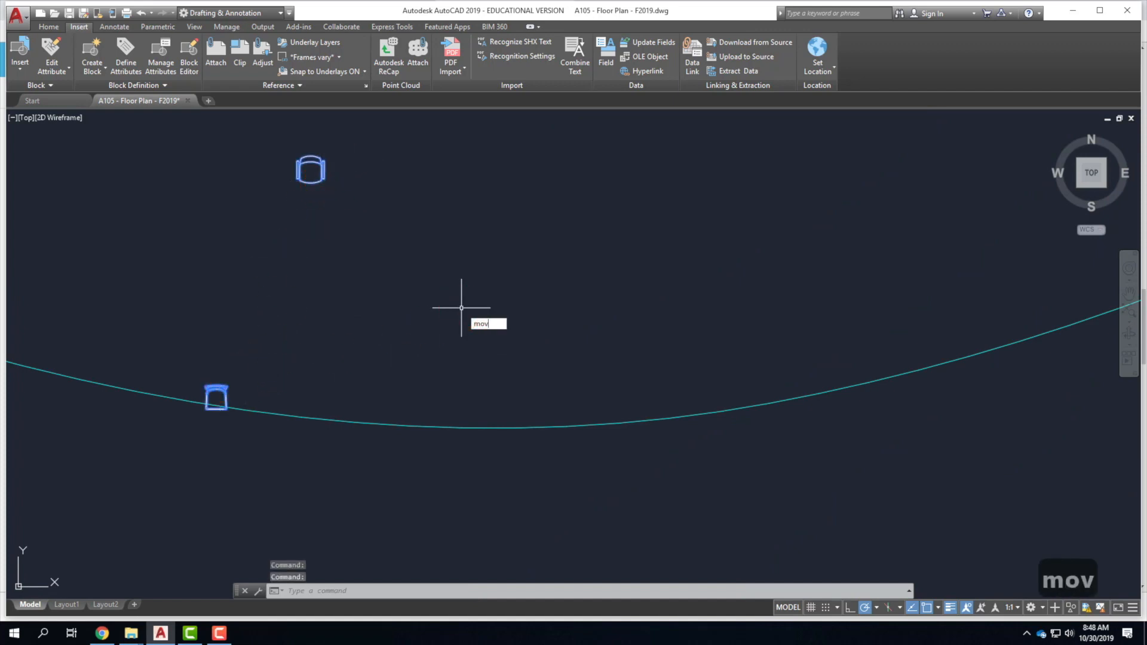
key("Return")
left_click(451, 298)
scroll(574, 228, "down", 7)
scroll(486, 337, "up", 4)
scroll(347, 316, "up", 3)
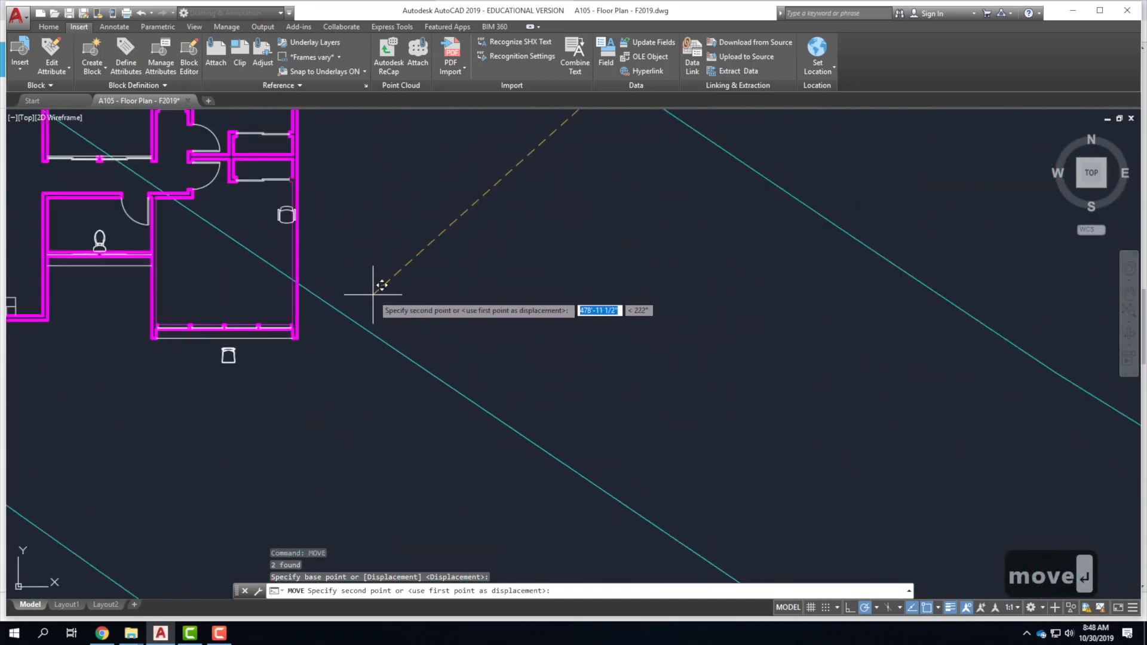
left_click(341, 295)
scroll(204, 335, "up", 5)
scroll(308, 438, "down", 7)
key("Escape")
scroll(344, 314, "up", 5)
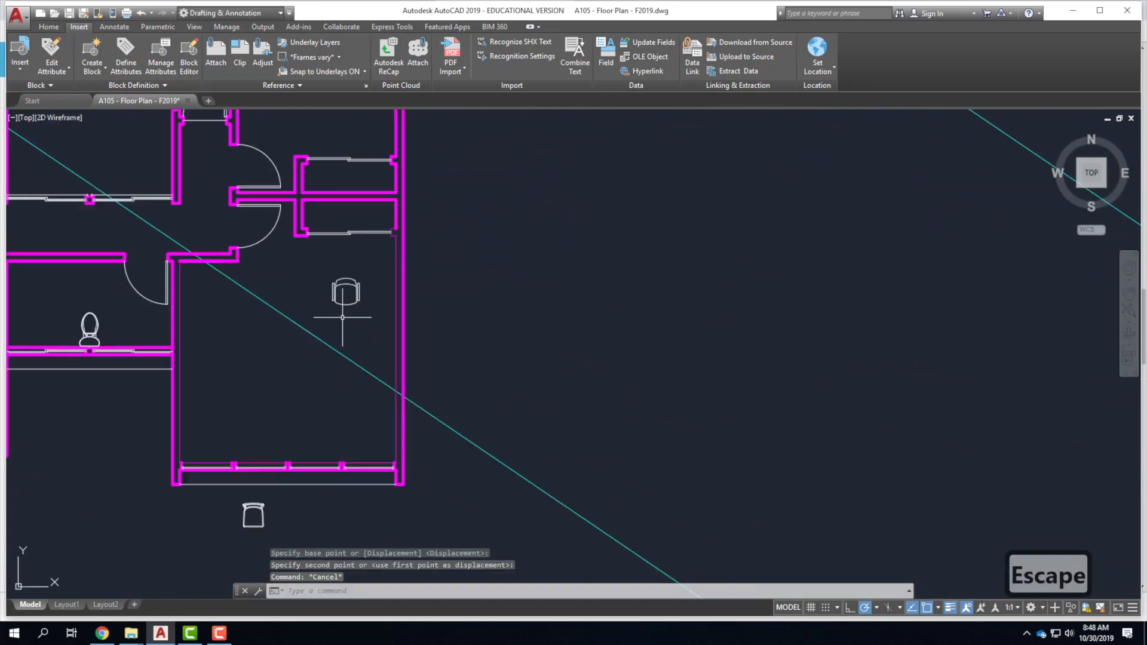
Window-select the armchair and move it into the upper room.
left_click(391, 302)
left_click(314, 235)
type("move")
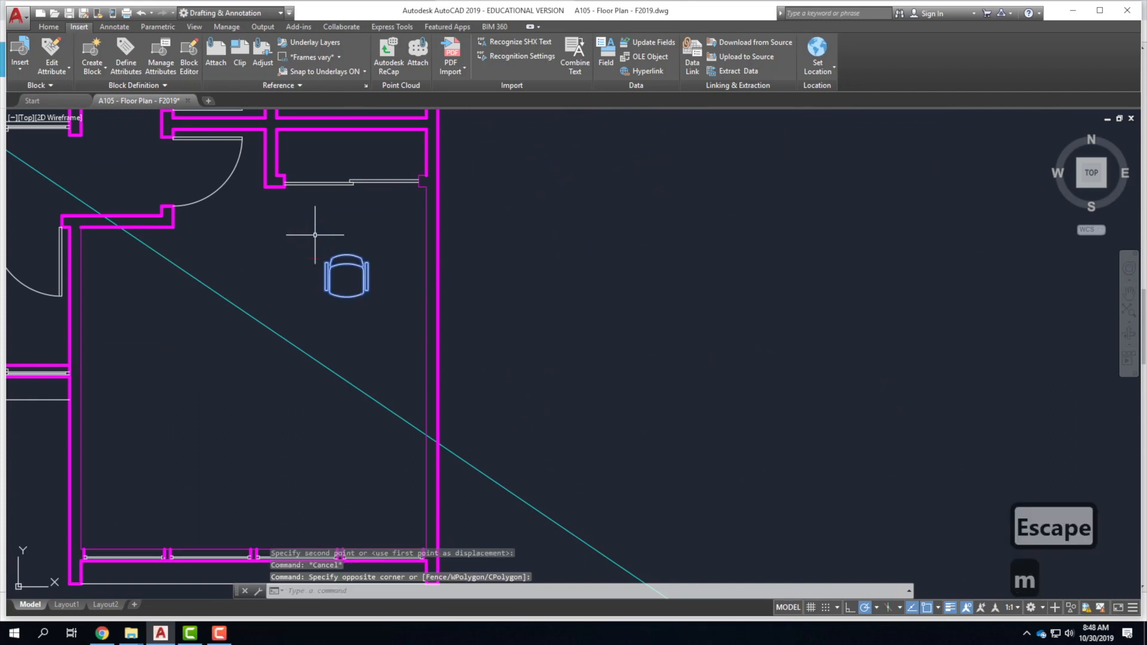
key("Return")
left_click(352, 282)
scroll(340, 360, "down", 4)
scroll(378, 230, "up", 8)
scroll(314, 355, "down", 6)
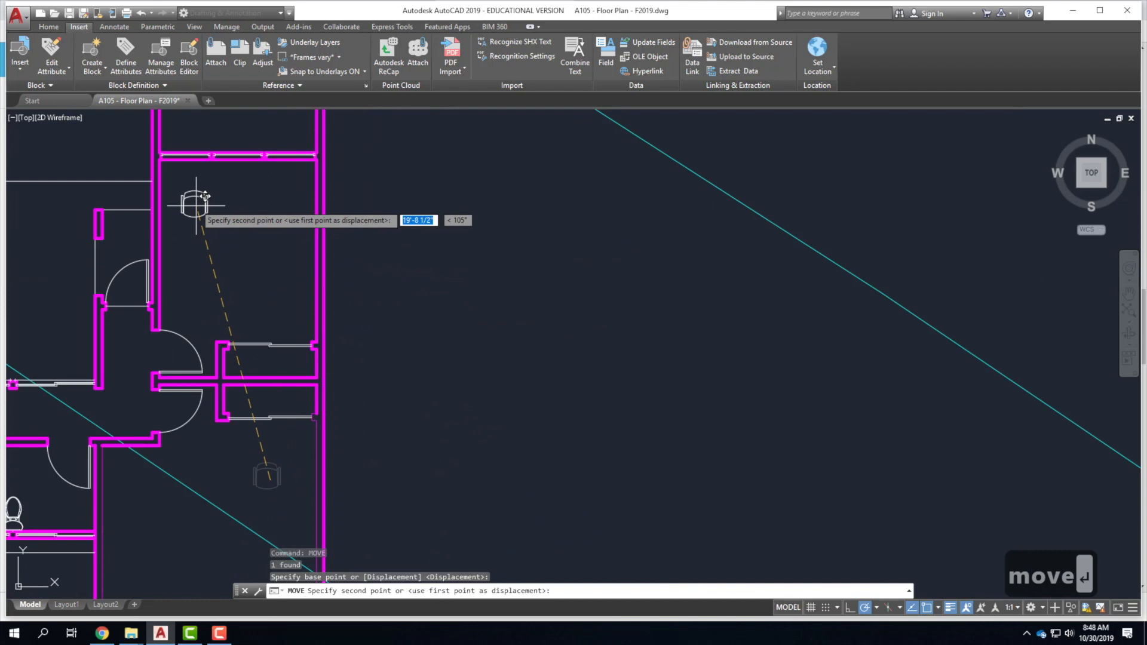
left_click(183, 186)
Rotate the armchair to a new angle around a chosen pivot point.
left_click(181, 184)
type("rotate")
key("Return")
scroll(184, 186, "up", 6)
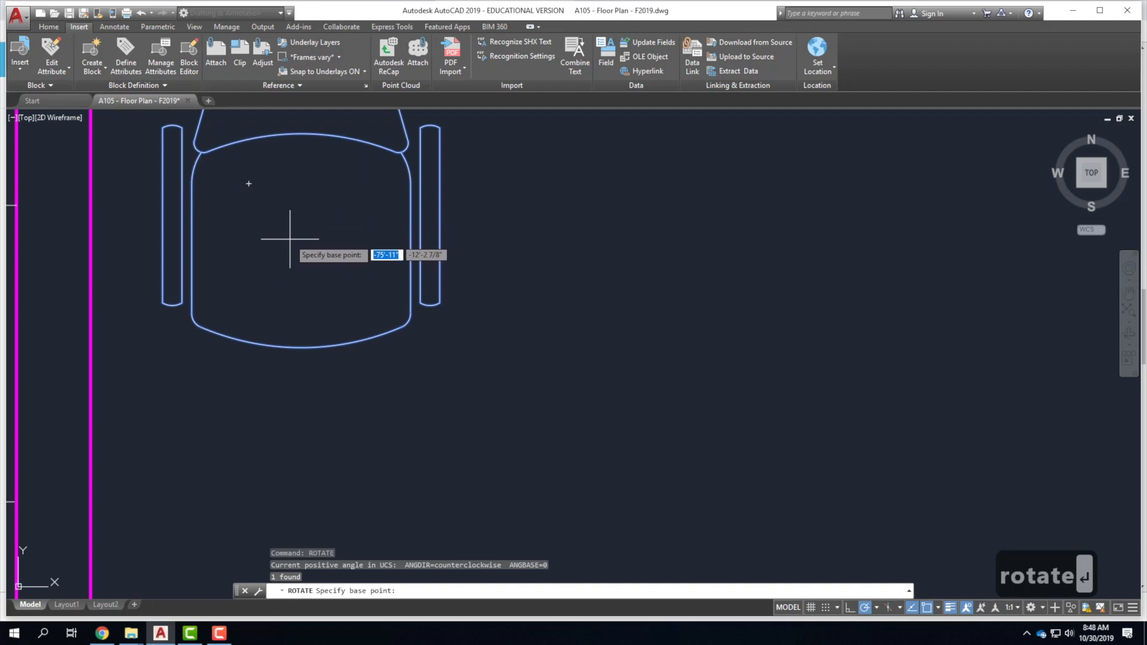
left_click(296, 242)
scroll(307, 371, "down", 8)
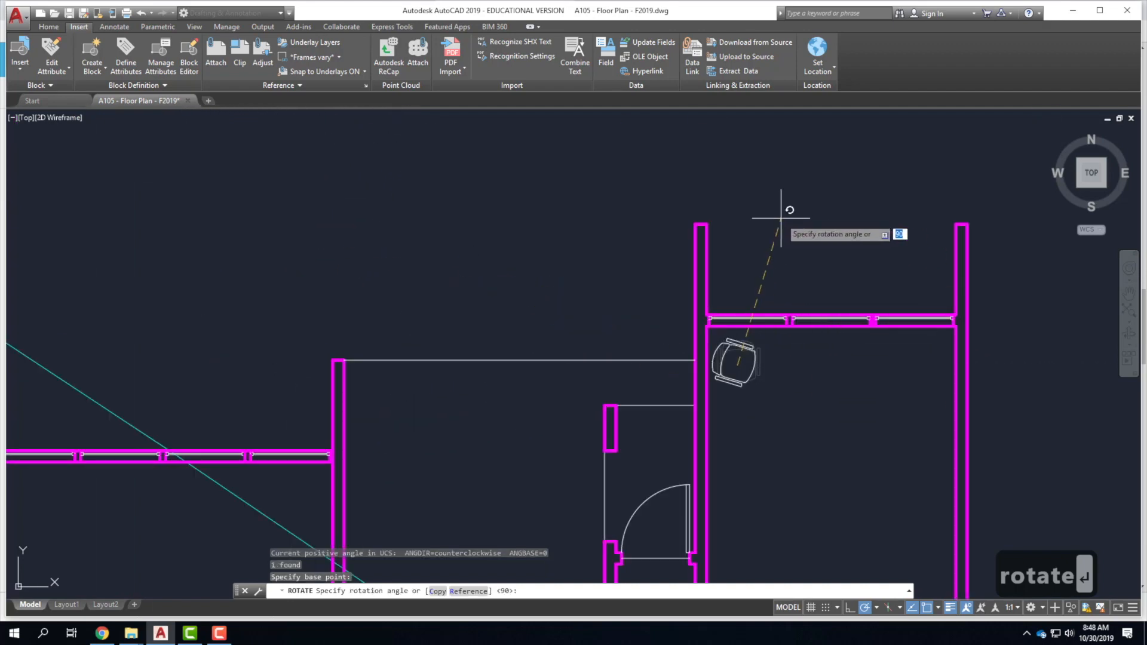
left_click(638, 217)
scroll(638, 218, "down", 8)
scroll(661, 384, "down", 2)
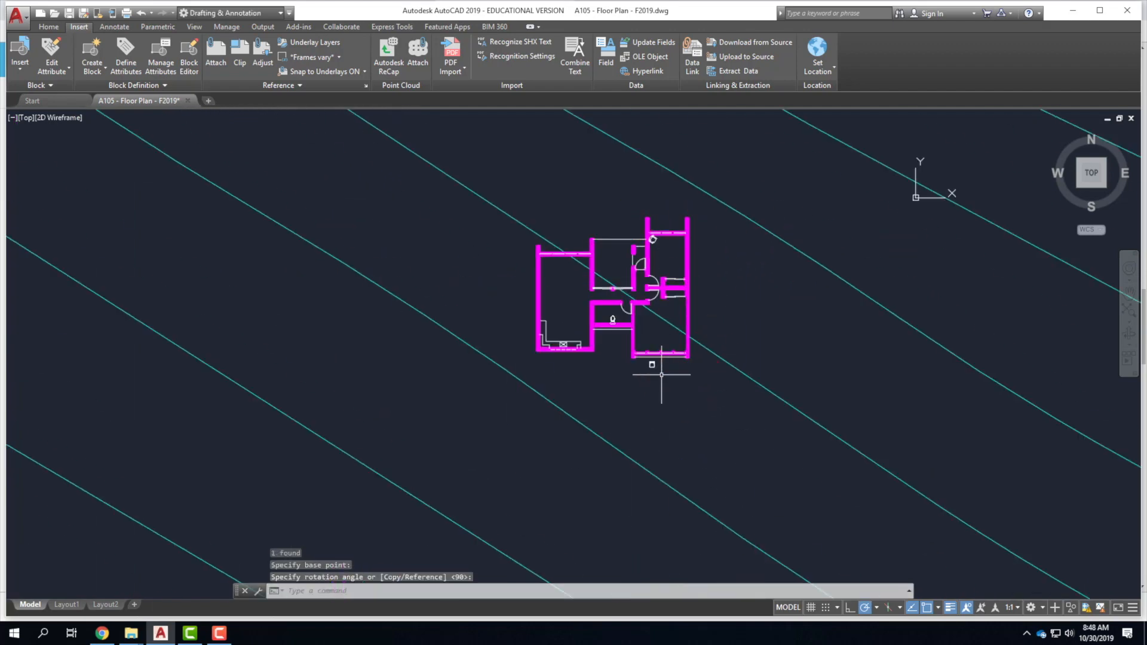
scroll(639, 371, "up", 6)
Move the loose chair inside the room above it.
left_click(564, 306)
type("move")
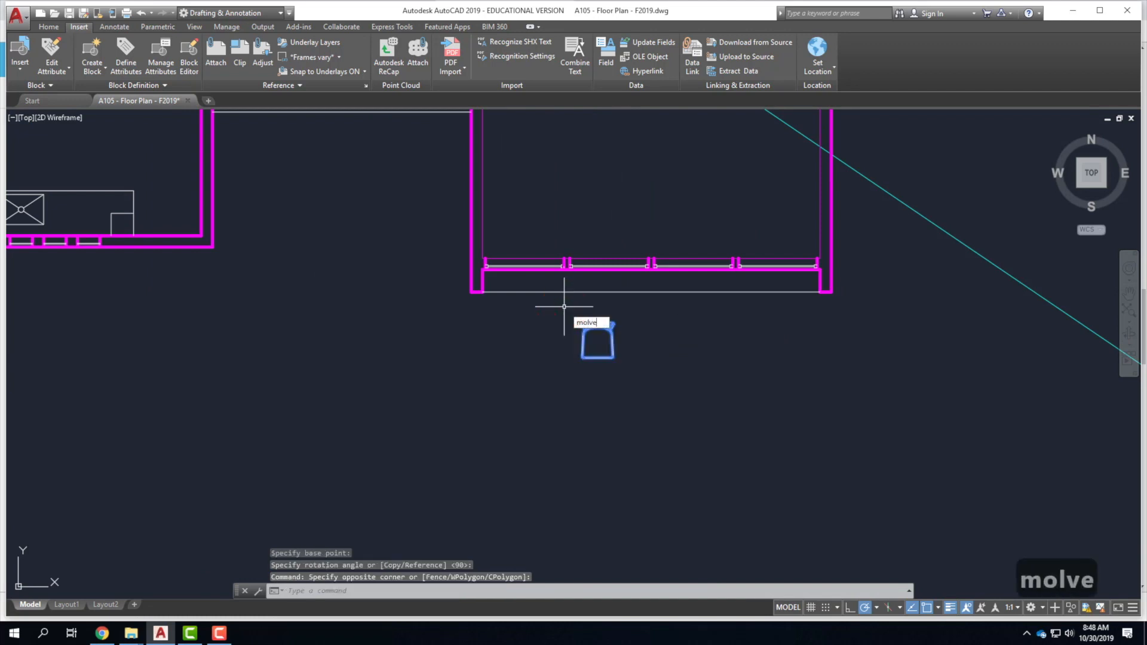
key("Return")
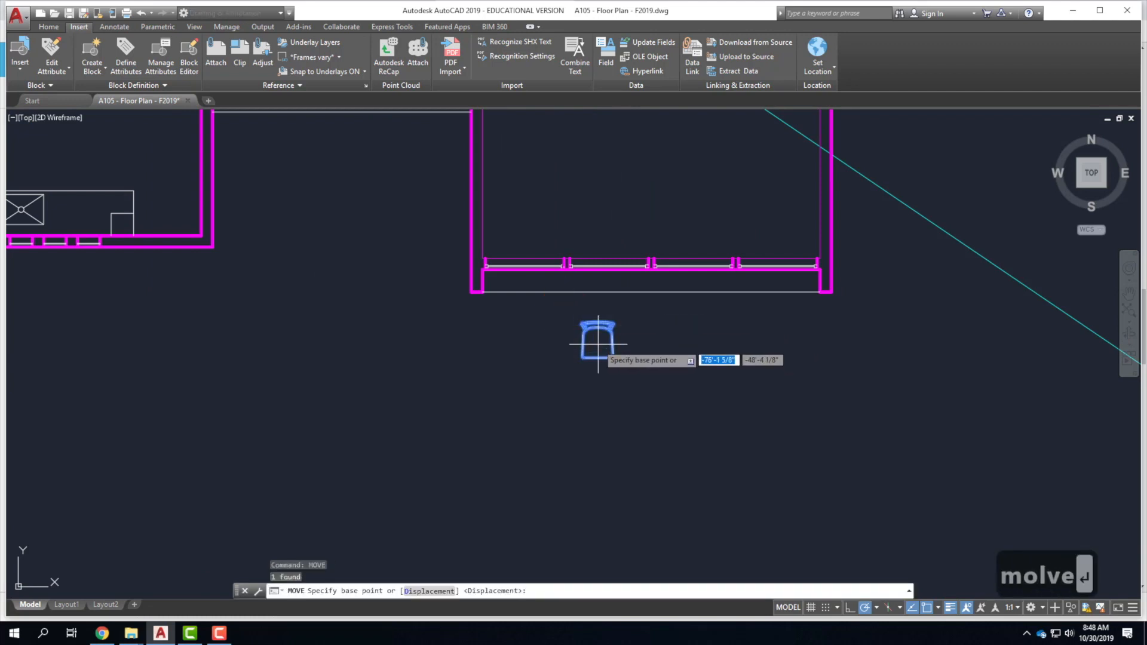
left_click(597, 342)
left_click(508, 227)
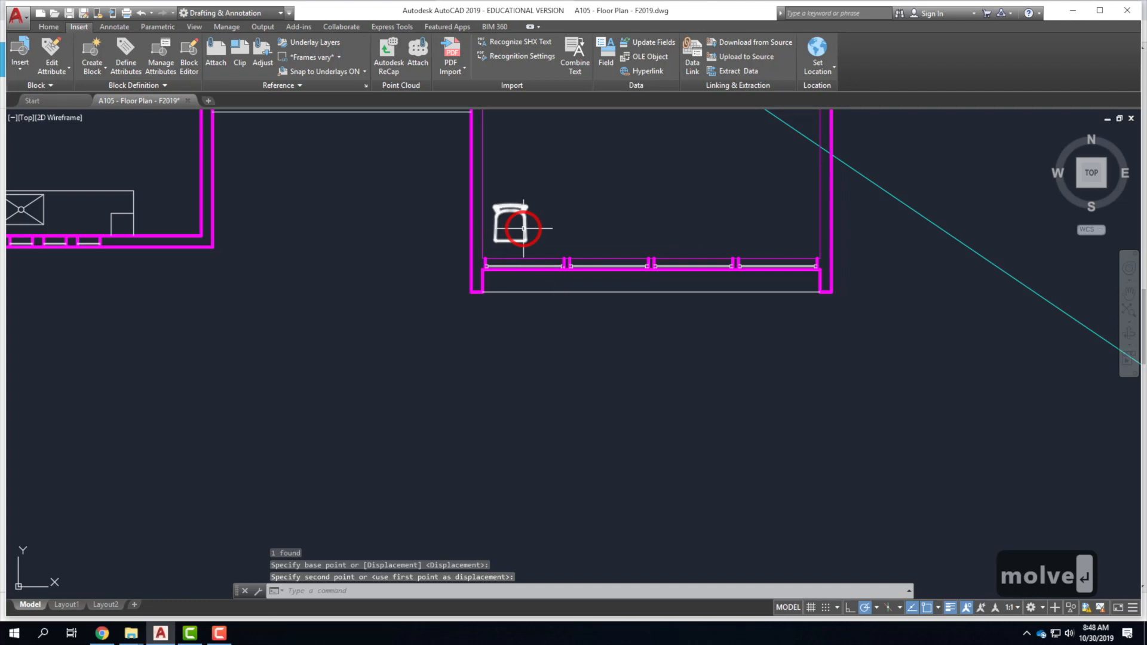
Run ROTATE on the chair around its centre, leaving it unrotated.
left_click(514, 226)
left_click(509, 227)
type("rotate")
key("Return")
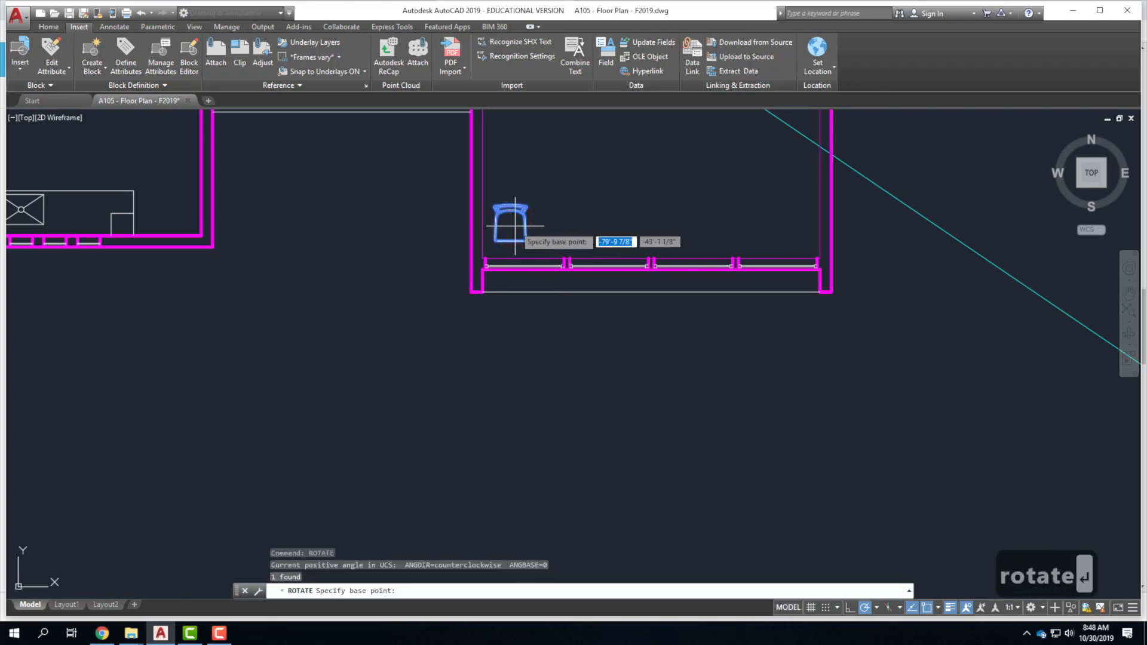
left_click(511, 225)
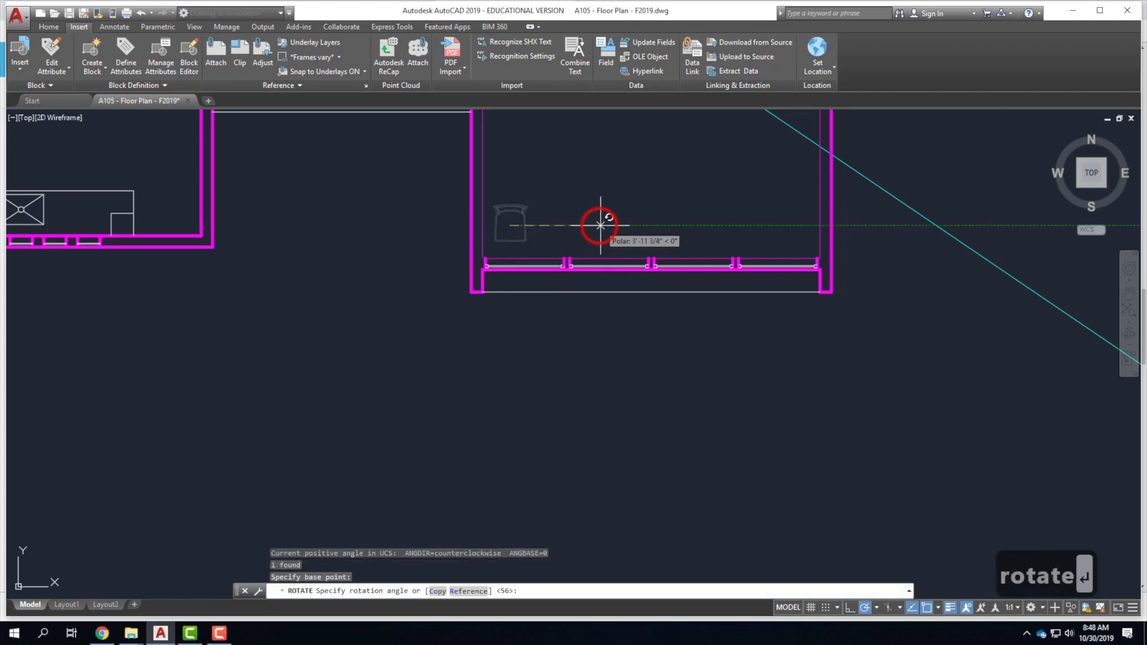
left_click(599, 221)
Repeat the rotation to turn the chair to a diagonal angle, then bring the browser forward.
right_click(500, 206)
left_click(536, 221)
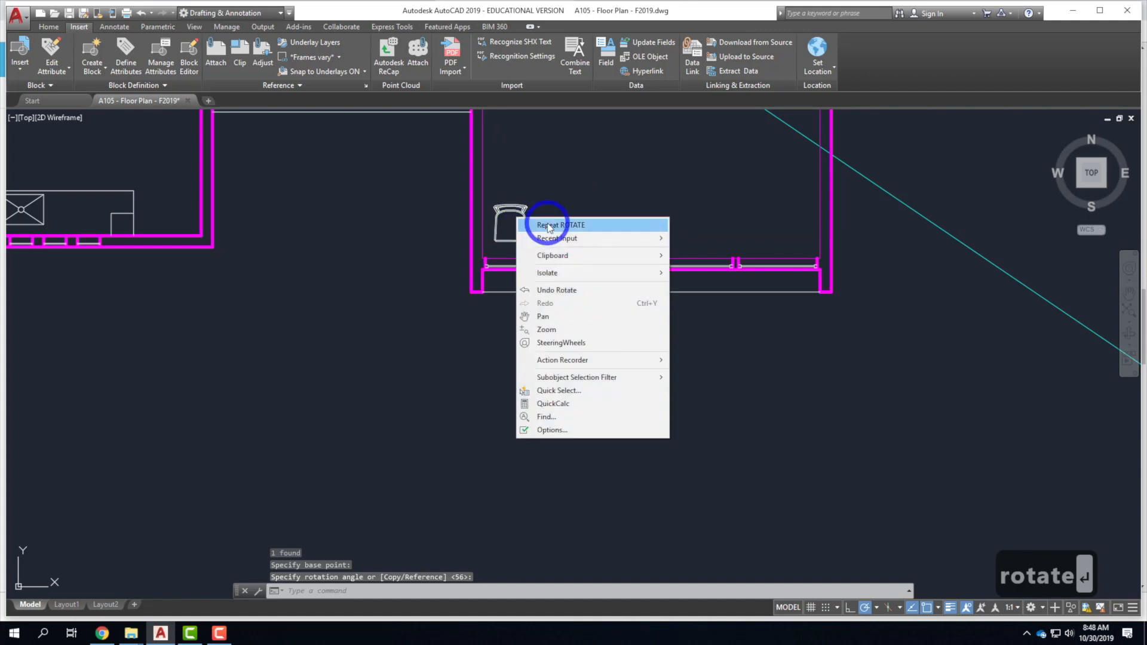
left_click(526, 226)
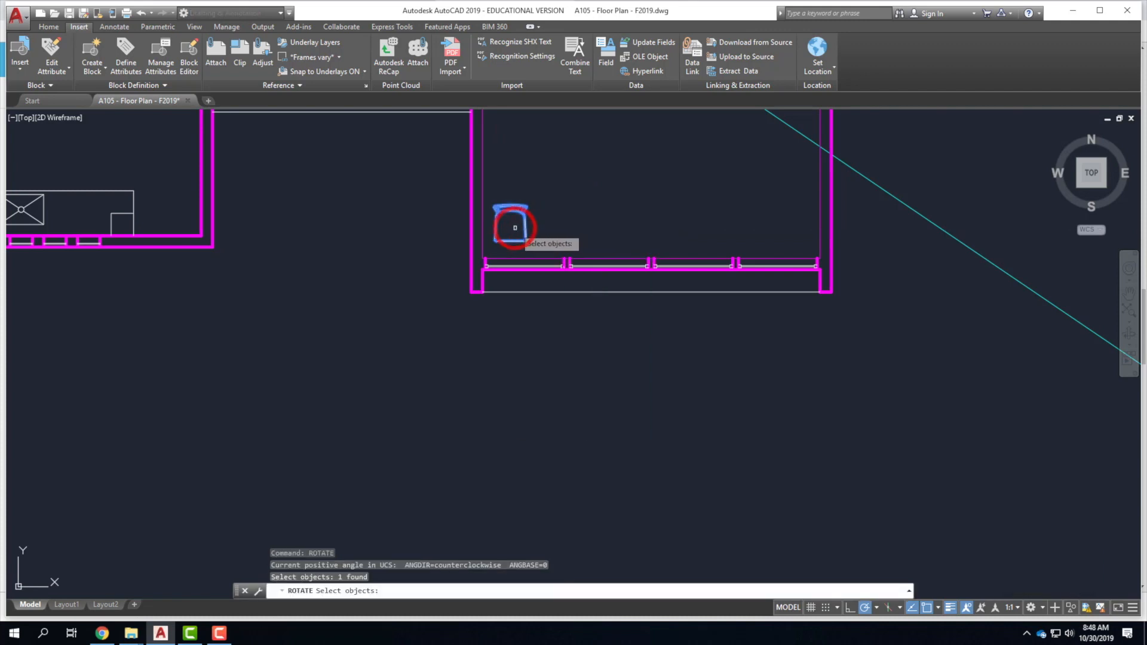
key("Return")
left_click(511, 225)
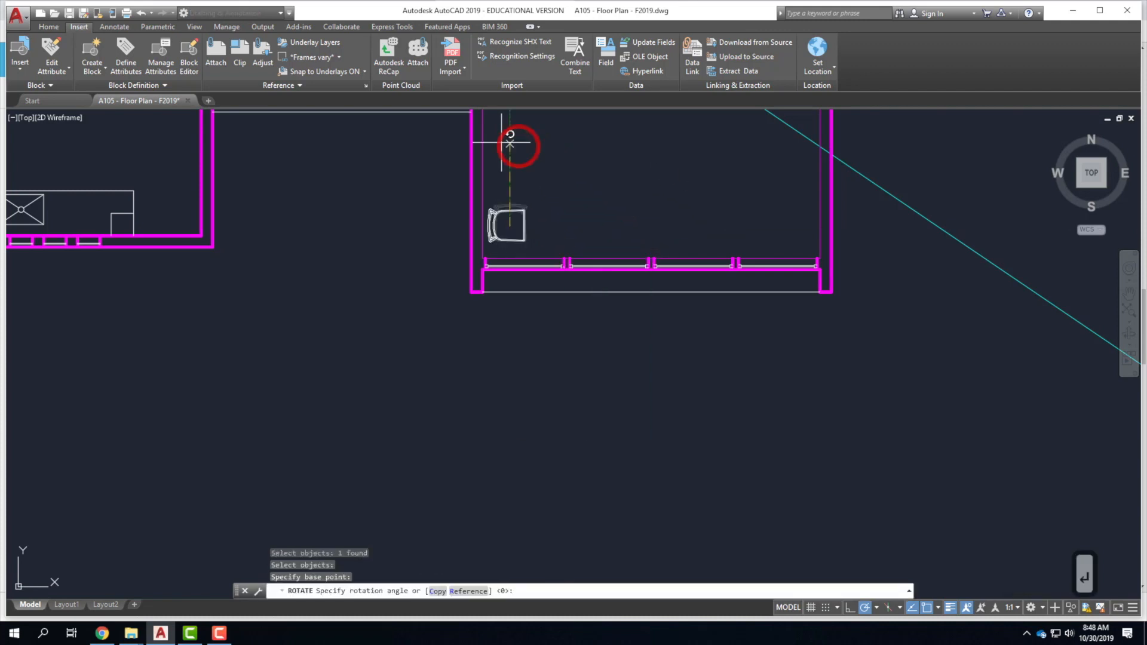
left_click(440, 146)
scroll(434, 353, "down", 5)
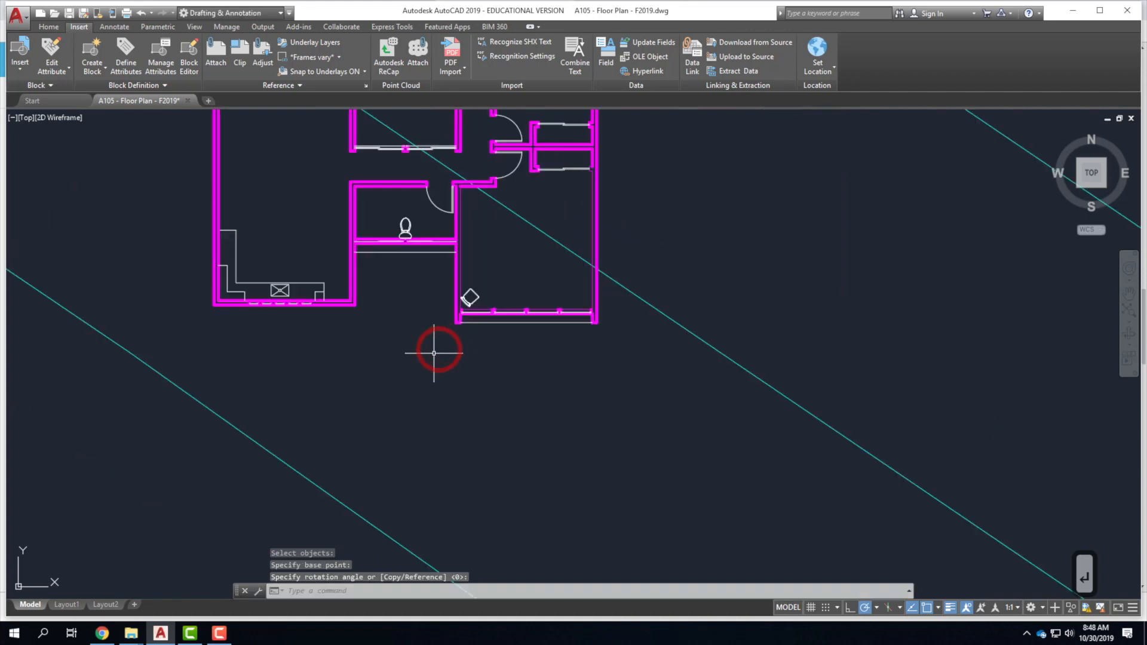
scroll(433, 353, "down", 2)
key("Escape")
scroll(477, 230, "up", 8)
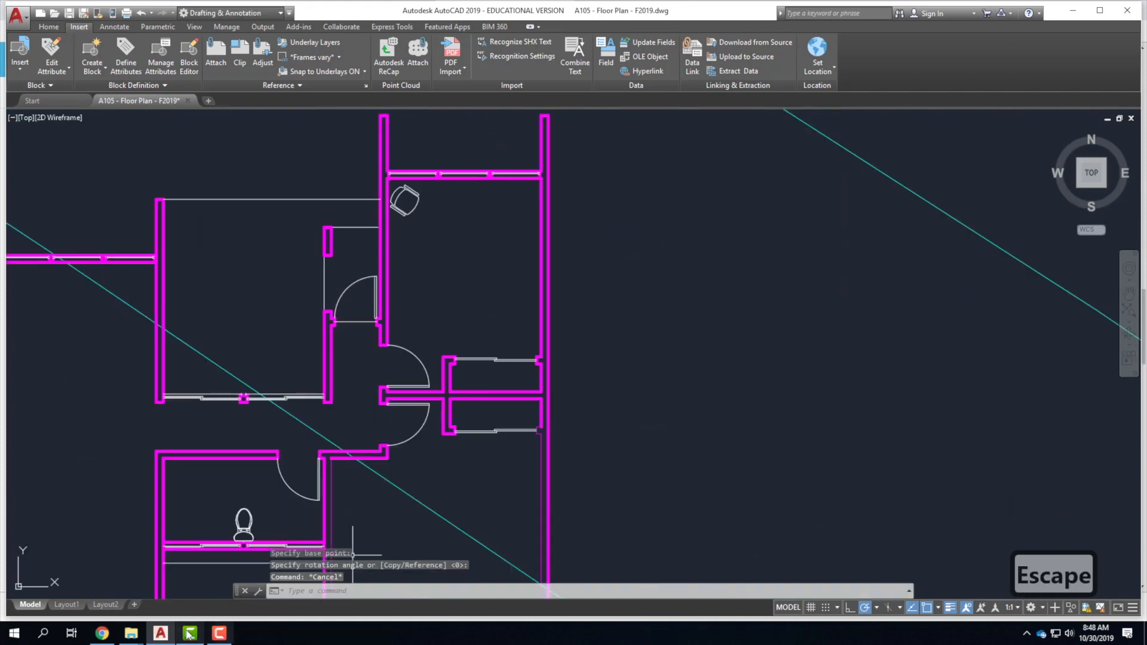
left_click(101, 634)
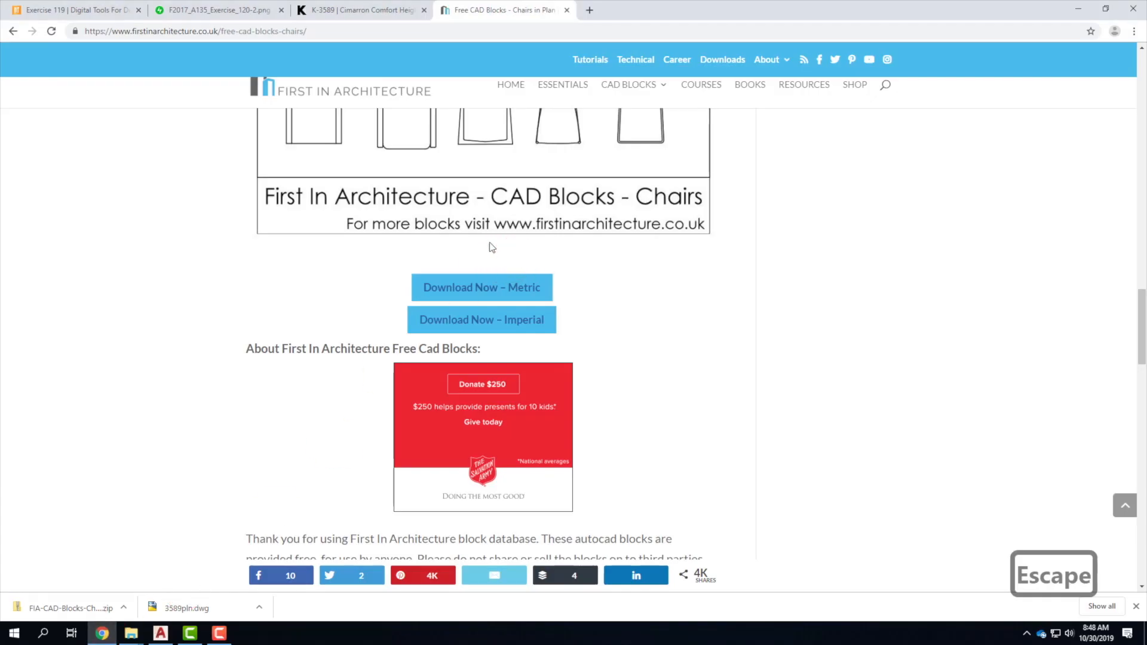
Return to the CAD Blocks listing and go to its page 3.
left_click(13, 31)
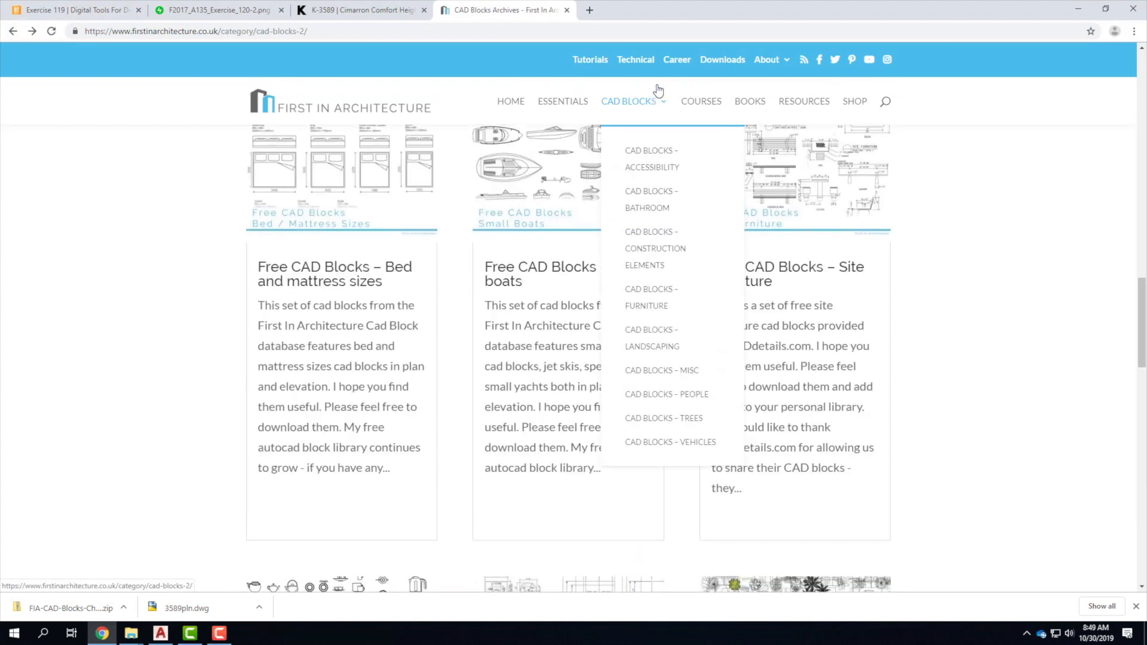
mouse_move(640, 107)
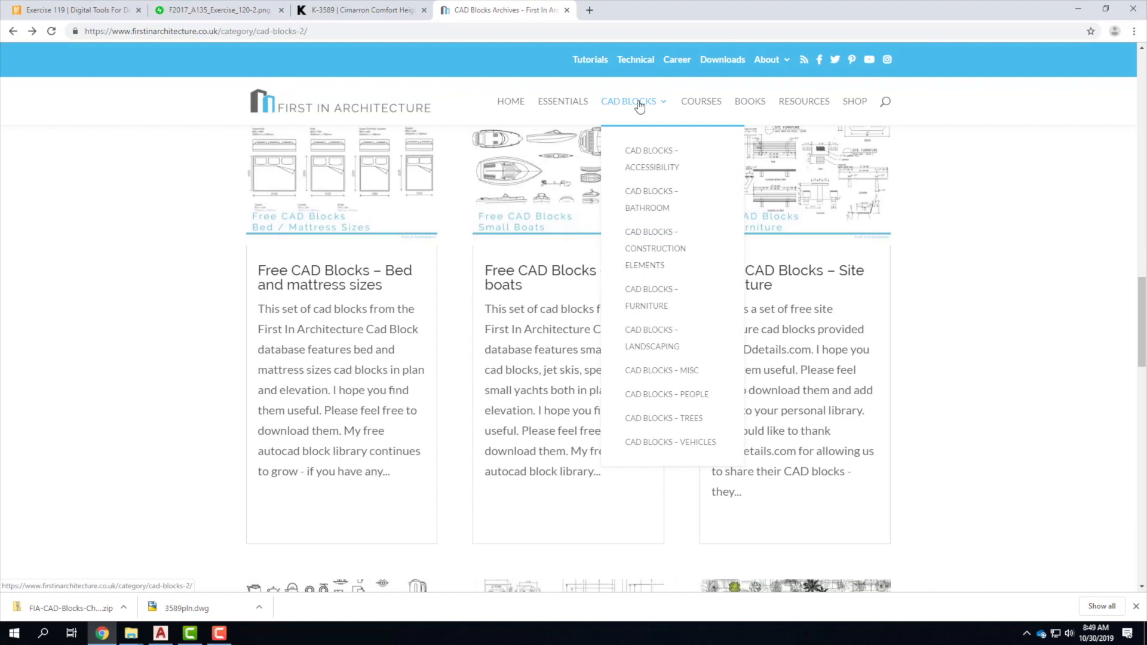
left_click(980, 364)
scroll(983, 363, "down", 8)
scroll(986, 362, "down", 12)
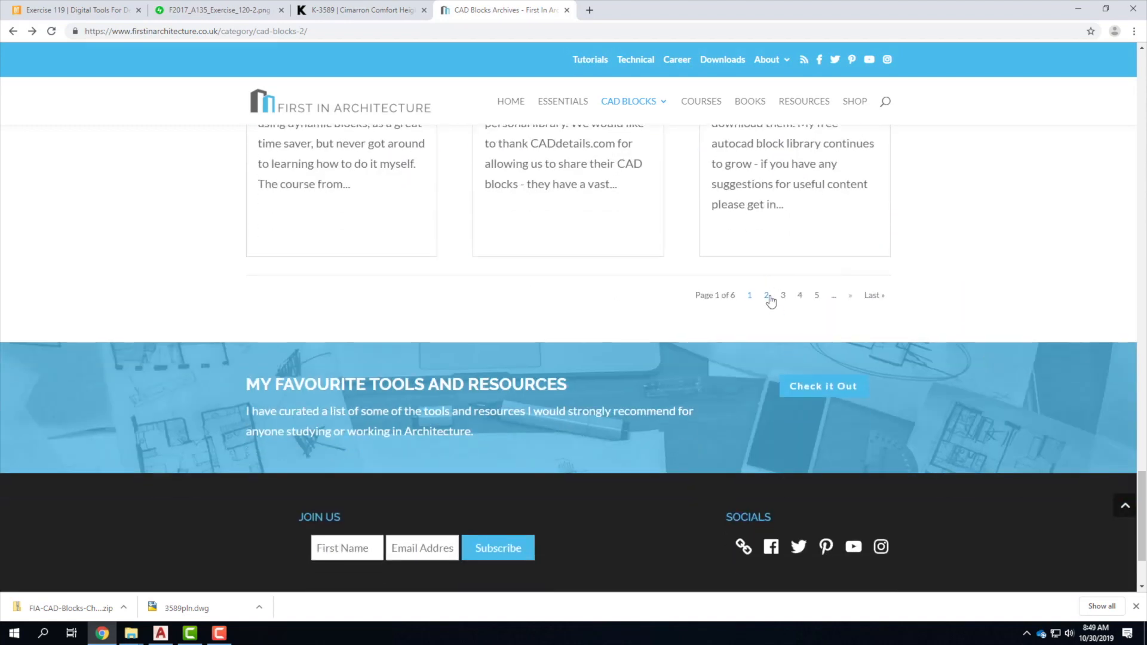
left_click(783, 295)
Open 'Free CAD Blocks – Beds and Wardrobes' and minimize Chrome.
left_click(920, 265)
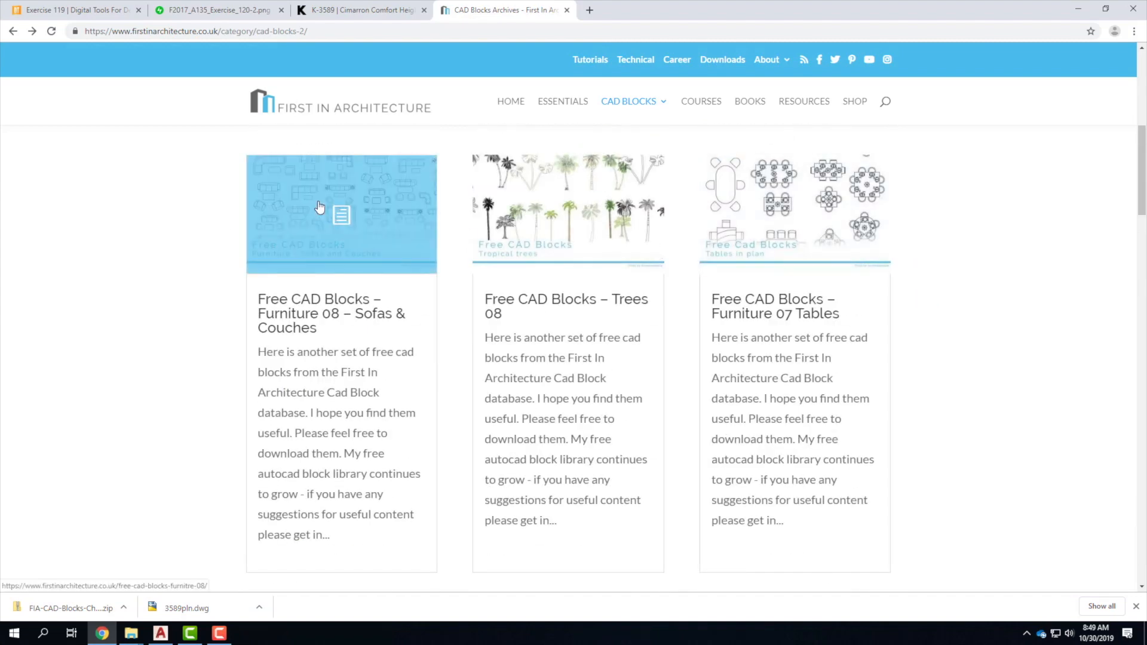
scroll(305, 270, "down", 6)
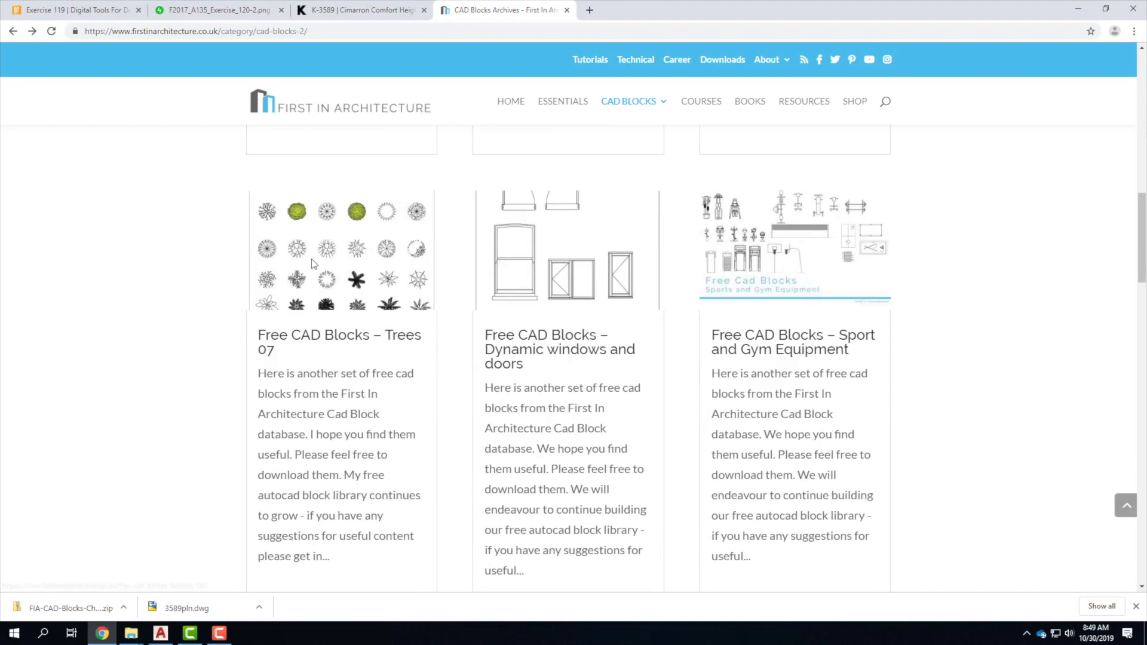
scroll(811, 371, "down", 9)
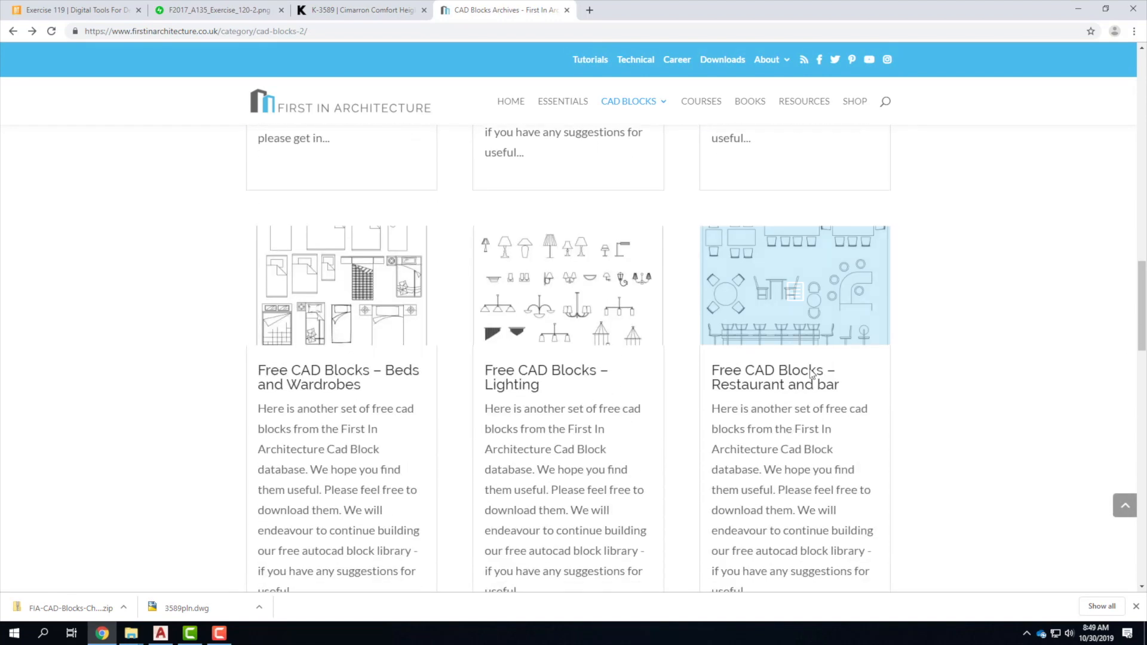
scroll(345, 227, "up", 2)
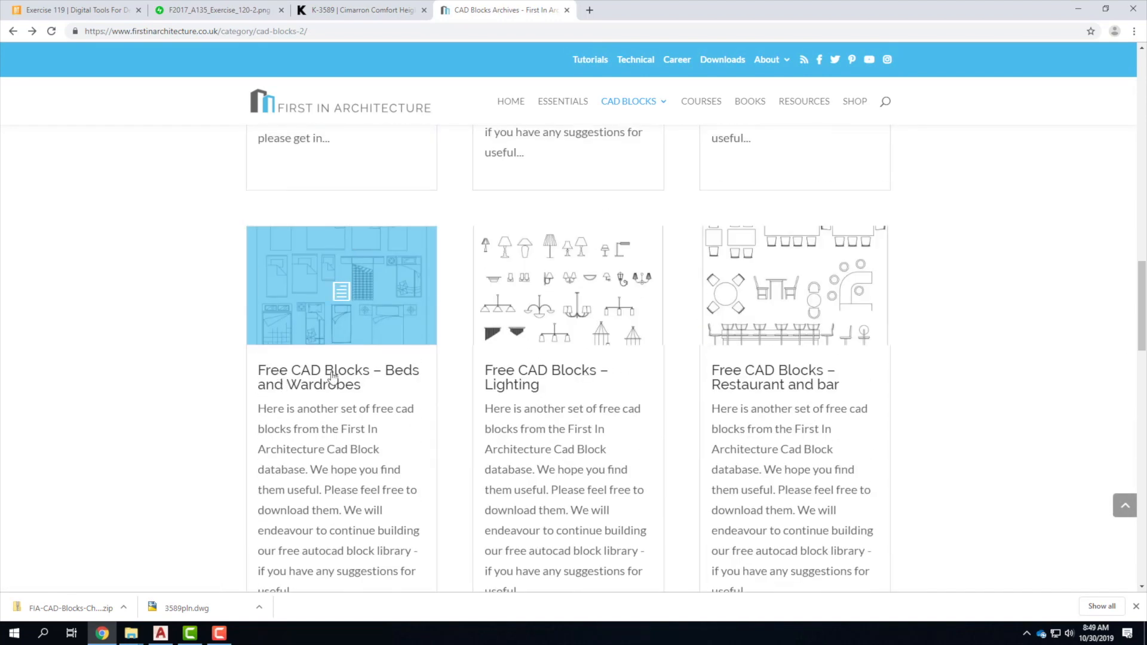
left_click(350, 367)
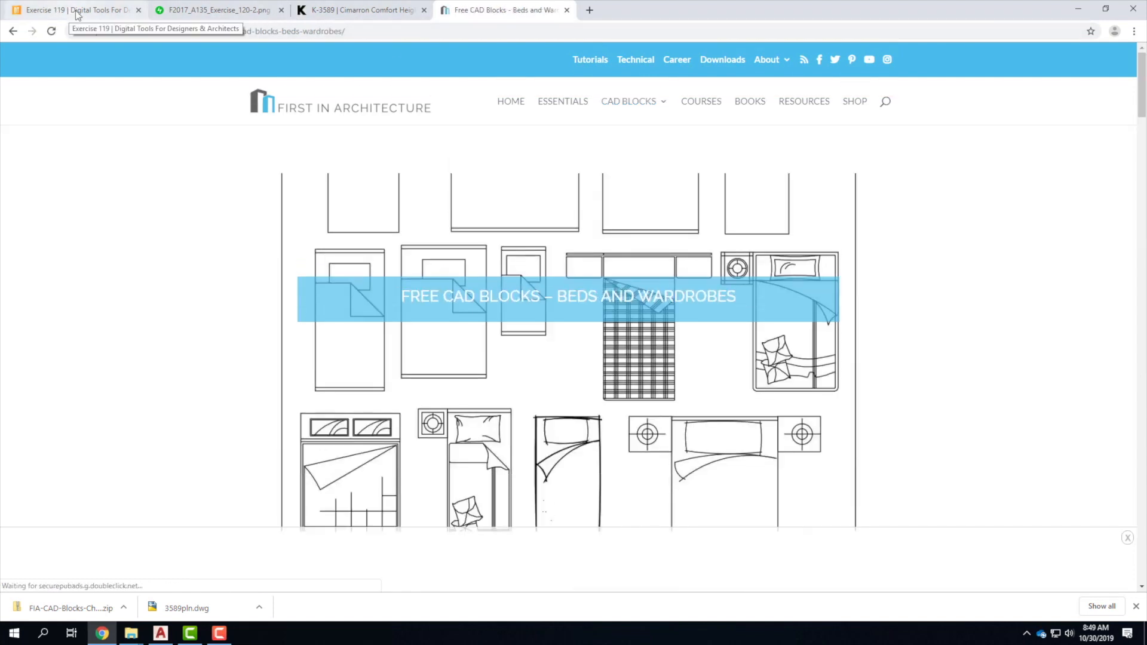
left_click(1071, 14)
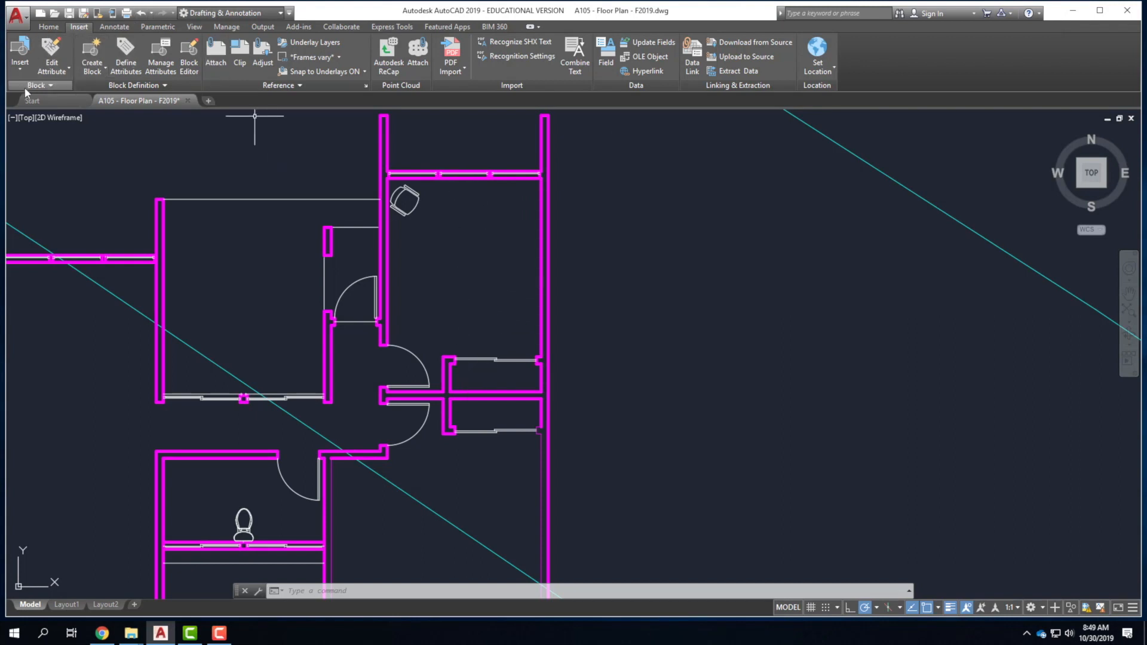
In the Insert dialog, browse up to the personal blocks folder and choose Bed.dwg.
left_click(24, 70)
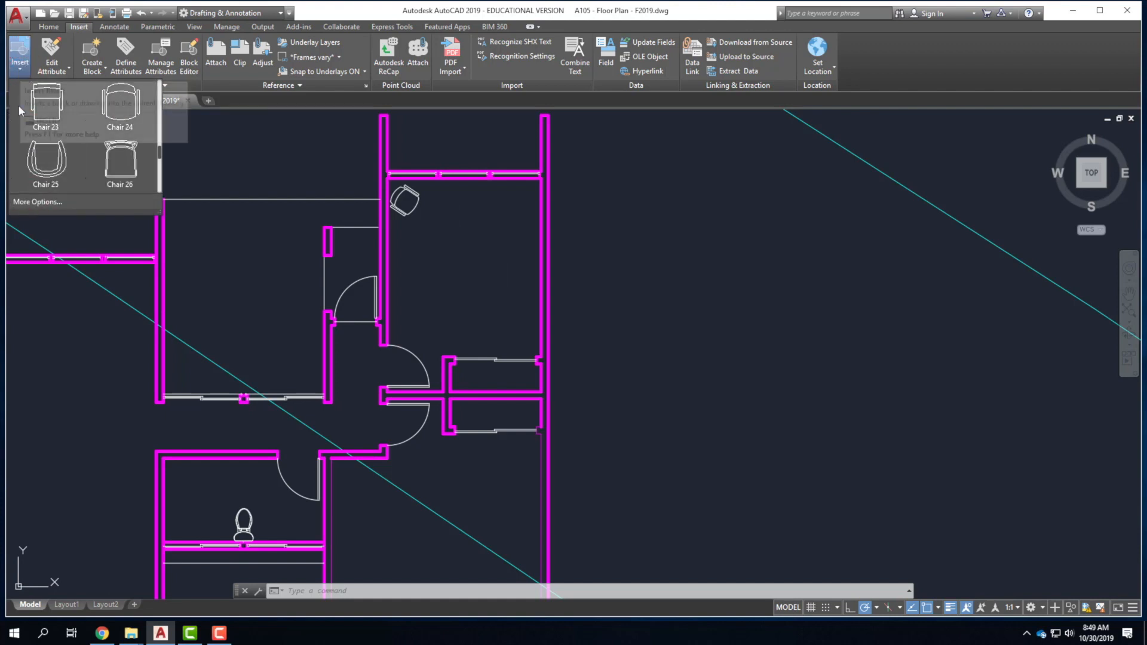
left_click(30, 203)
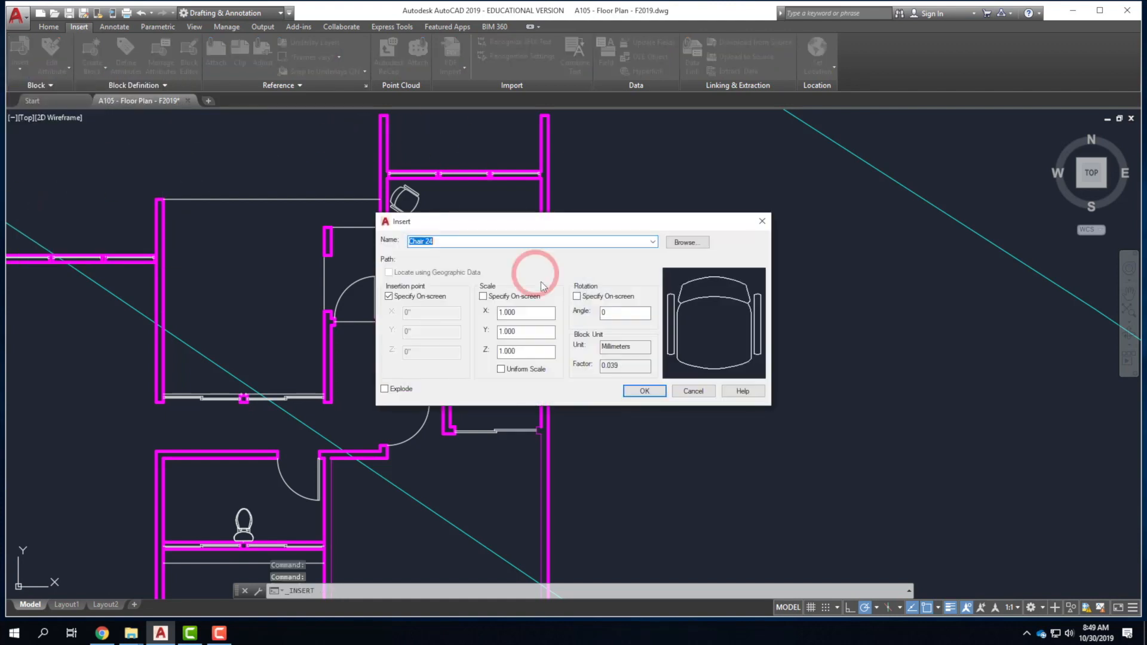
left_click(687, 242)
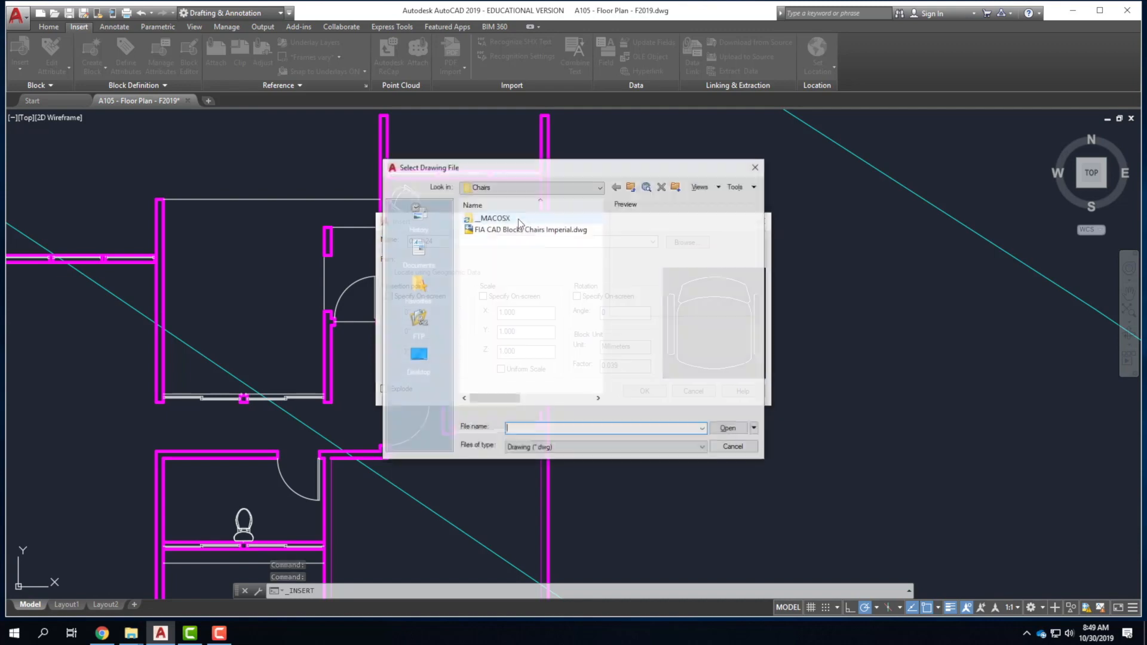
left_click(632, 189)
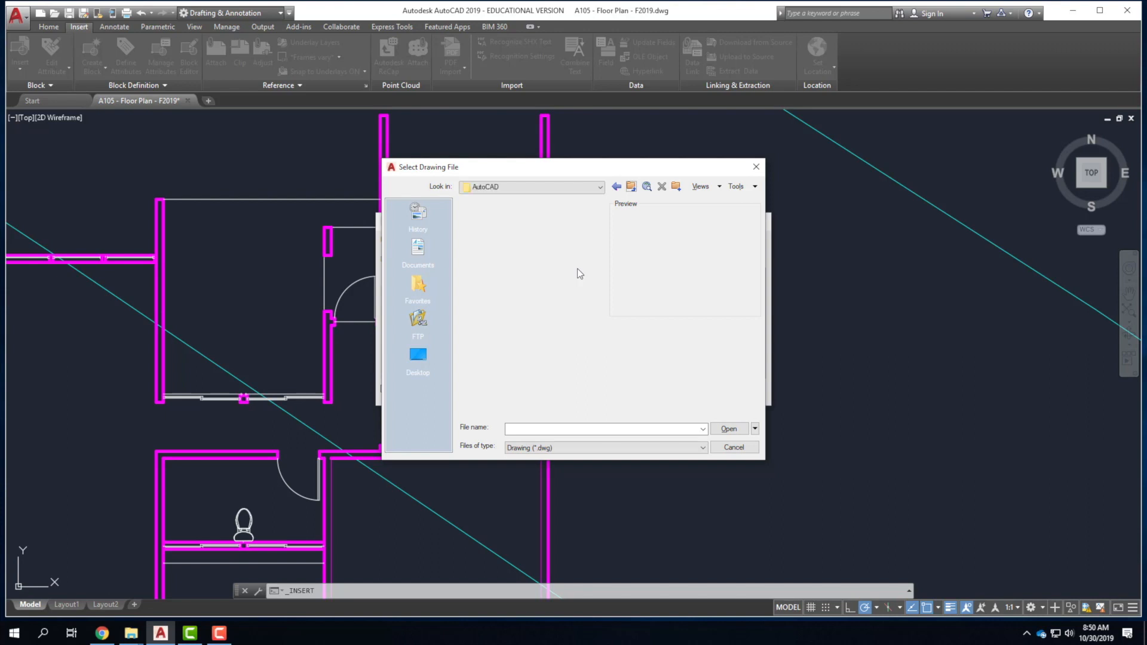
double_click(484, 218)
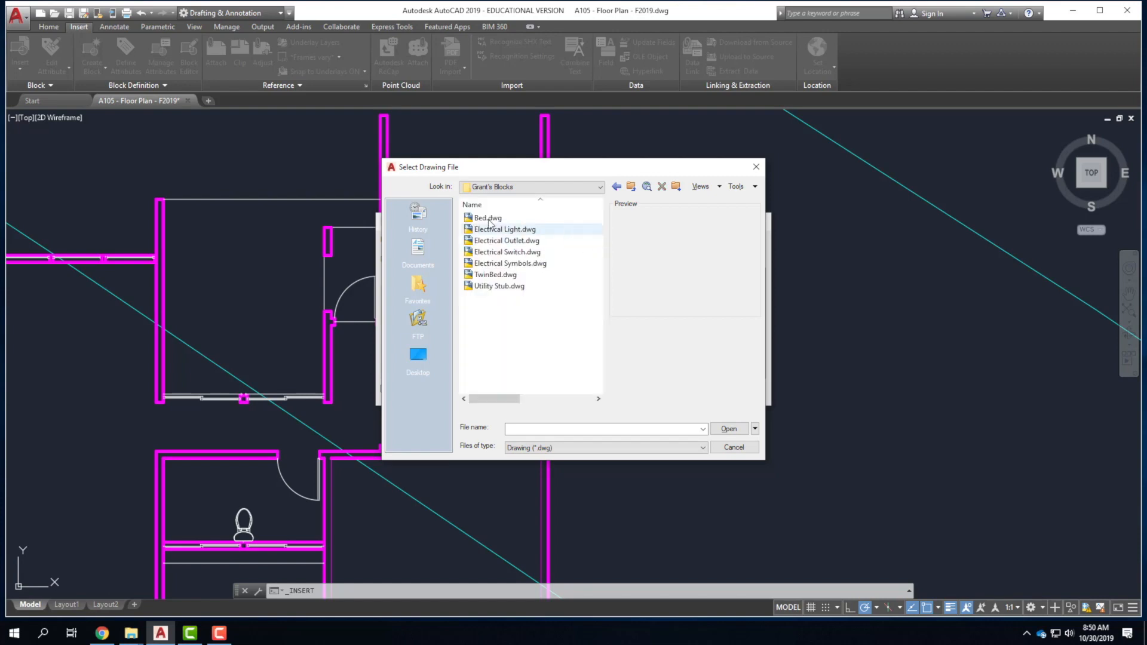
left_click(488, 220)
left_click(635, 285)
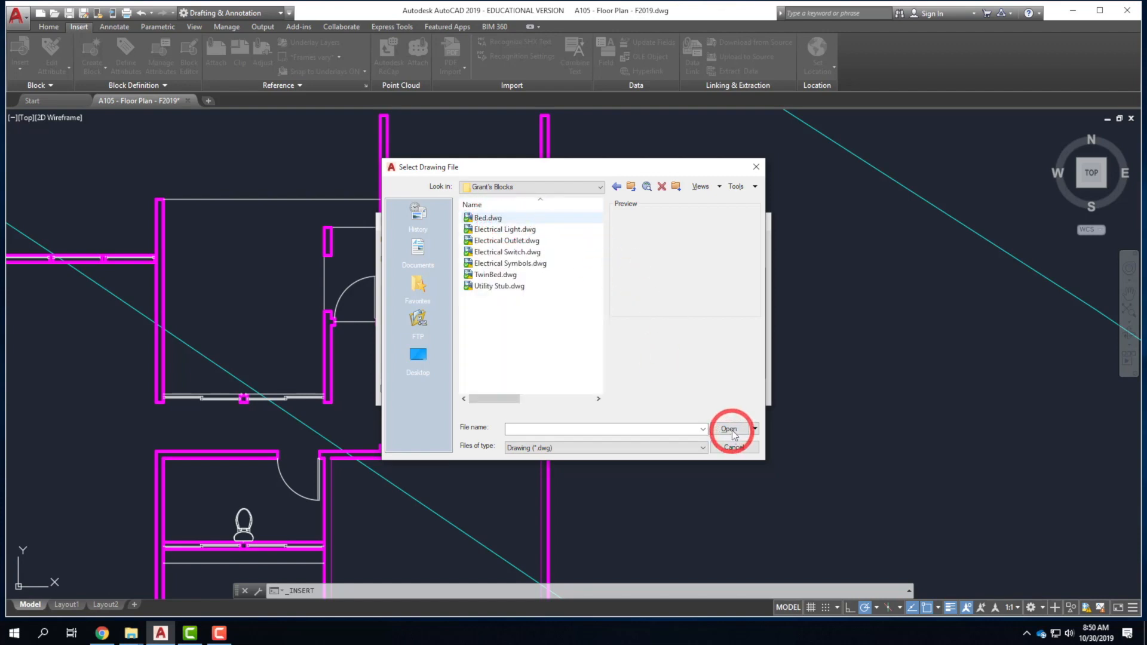
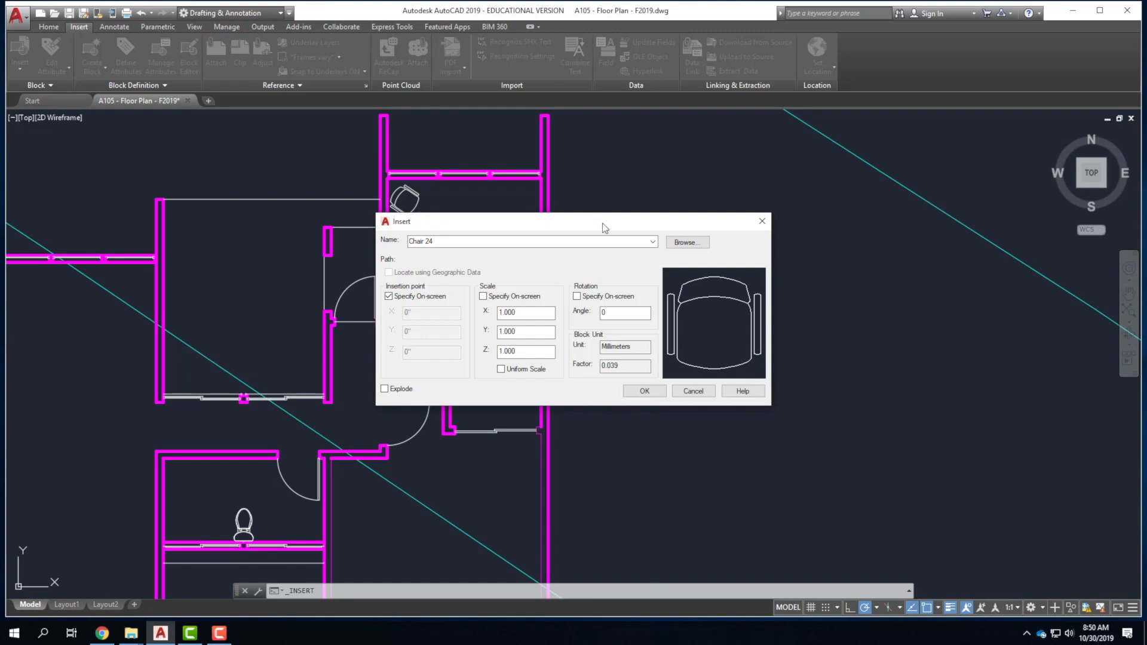
Insert the Bed block into the upper-right bedroom and select it.
left_click(548, 224)
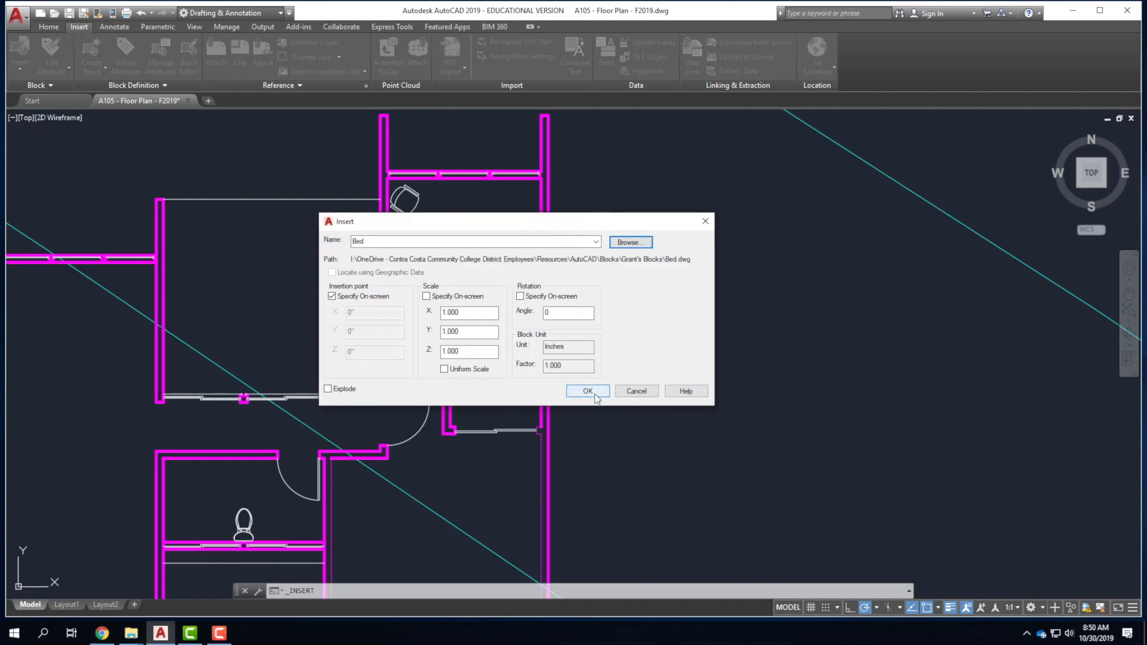
left_click(594, 393)
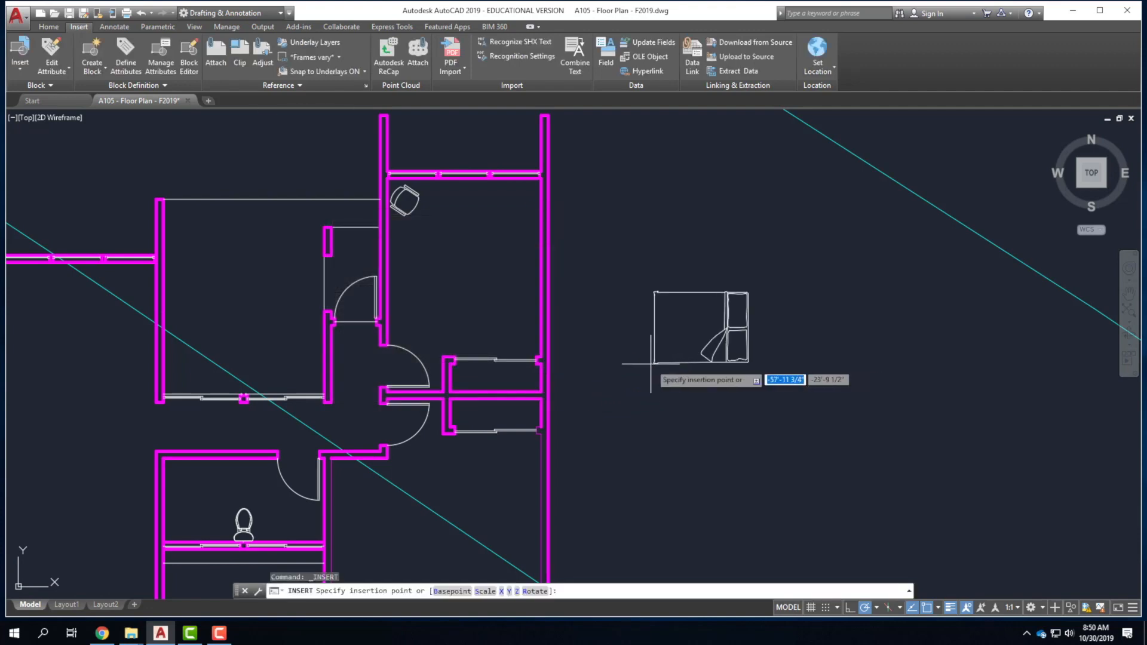
left_click(442, 303)
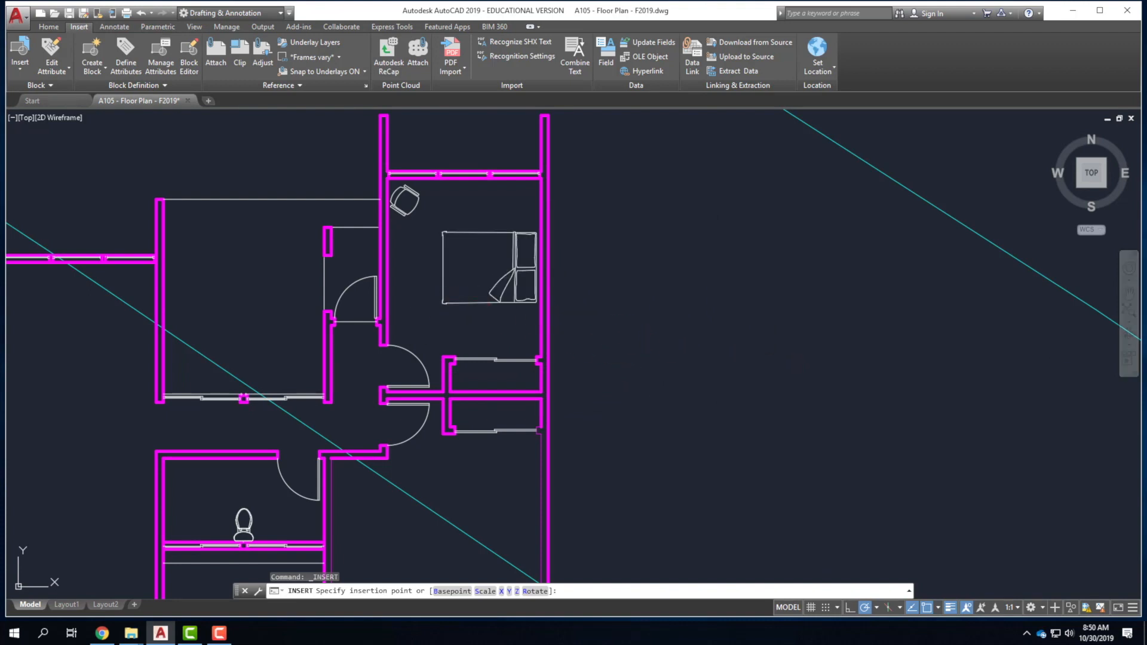
left_click(460, 303)
Copy the bed from the upper-right bedroom into the lower-right bedroom with COPY.
type("copy")
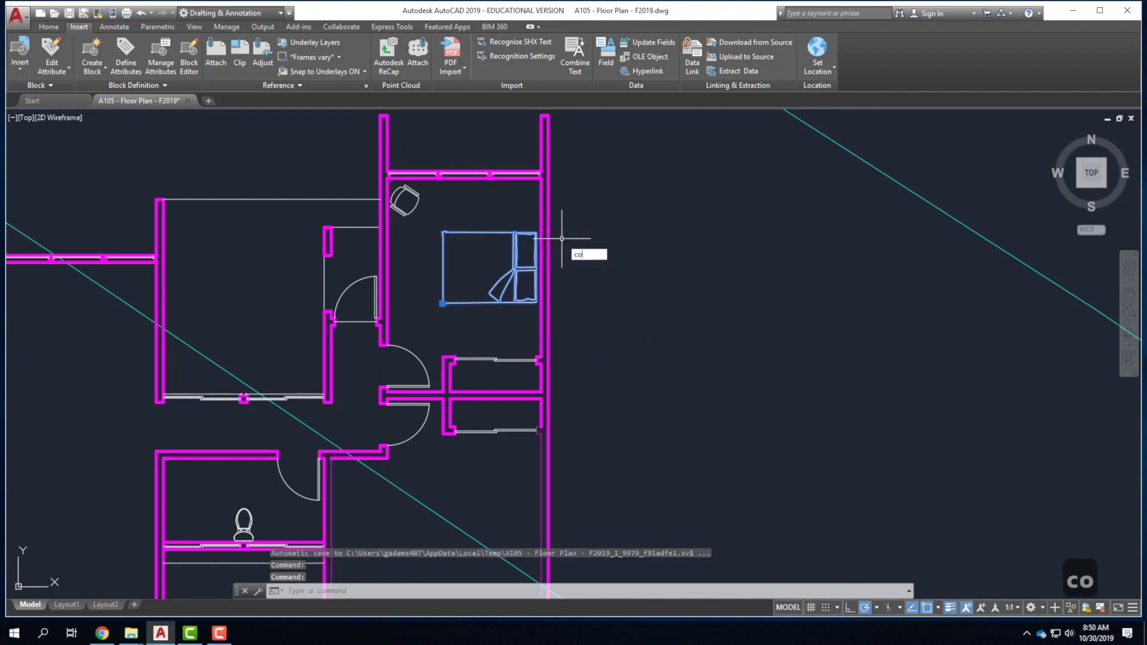
key("Return")
left_click(481, 263)
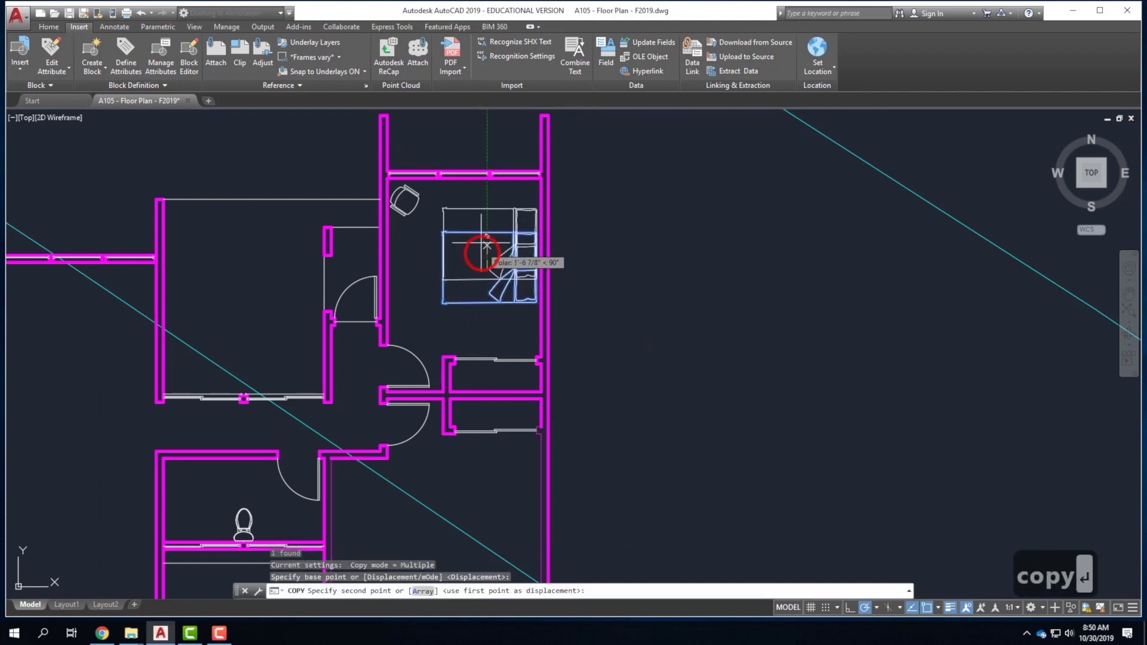
scroll(478, 262, "down", 5)
scroll(478, 302, "up", 3)
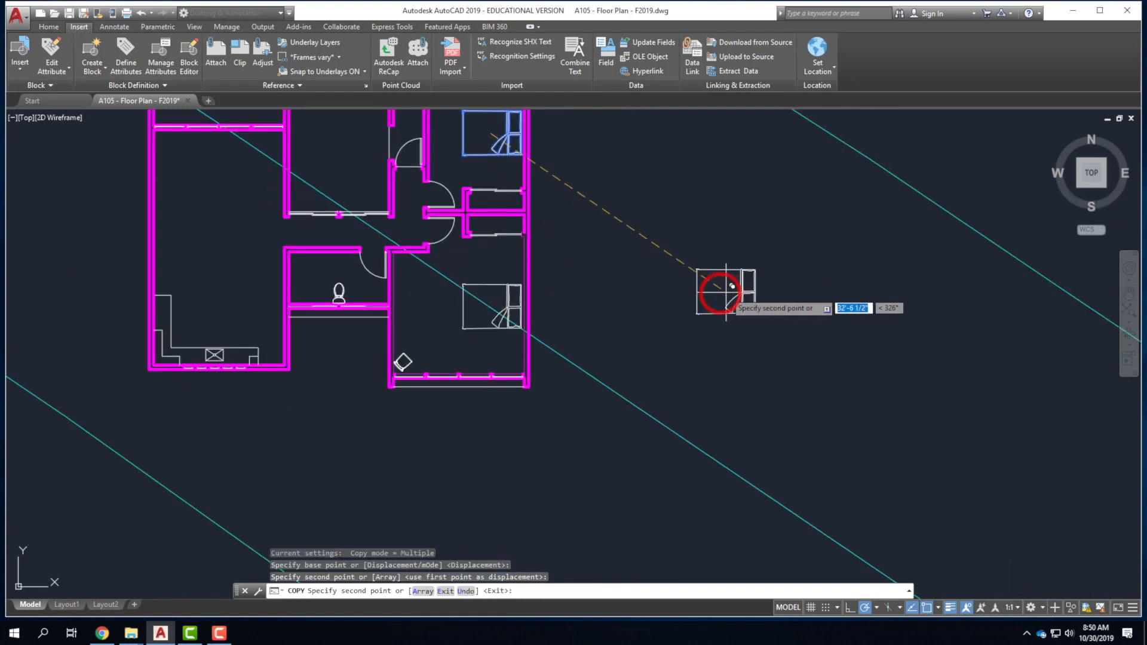
key("Escape")
left_click(519, 286)
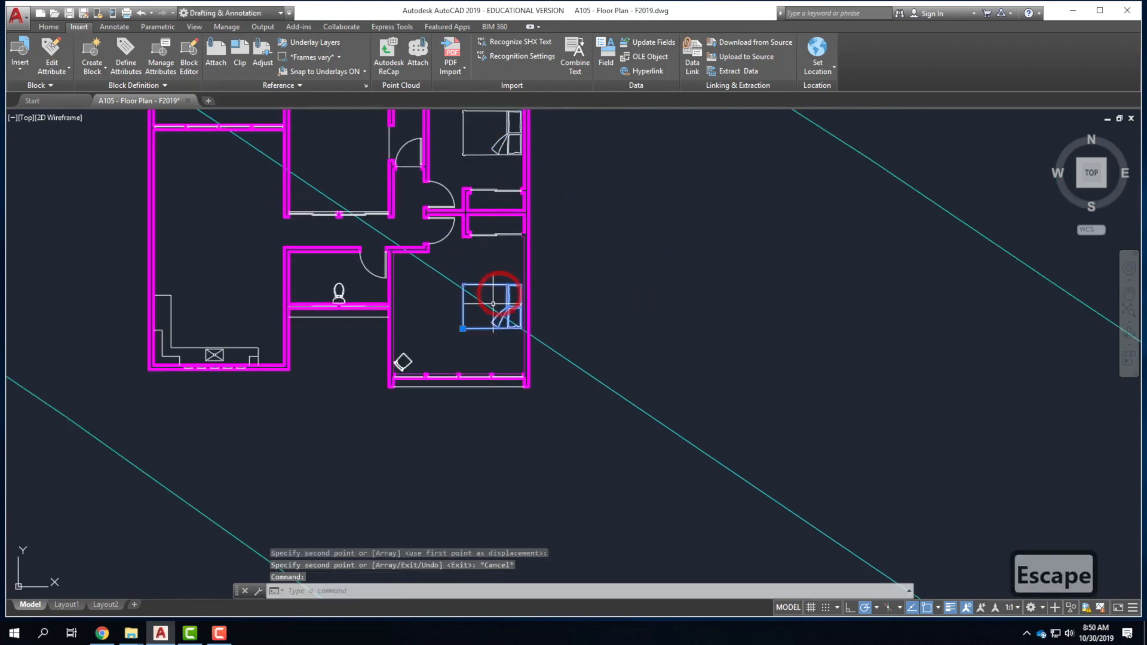
scroll(520, 327, "up", 4)
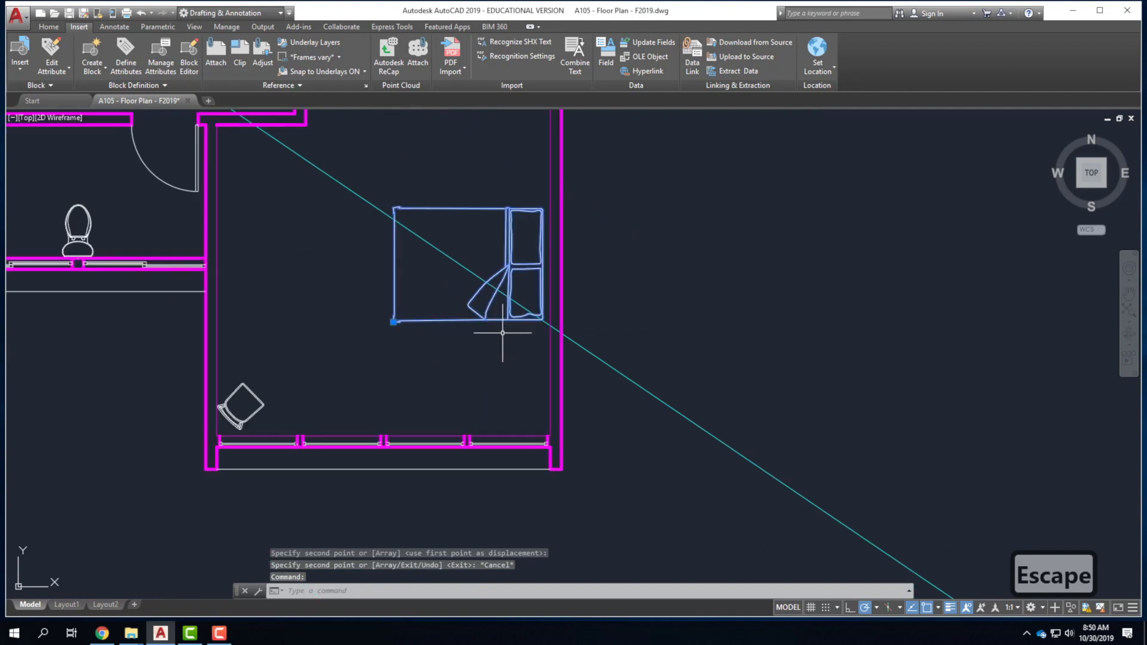
left_click(393, 321)
key("Escape")
key("Escape")
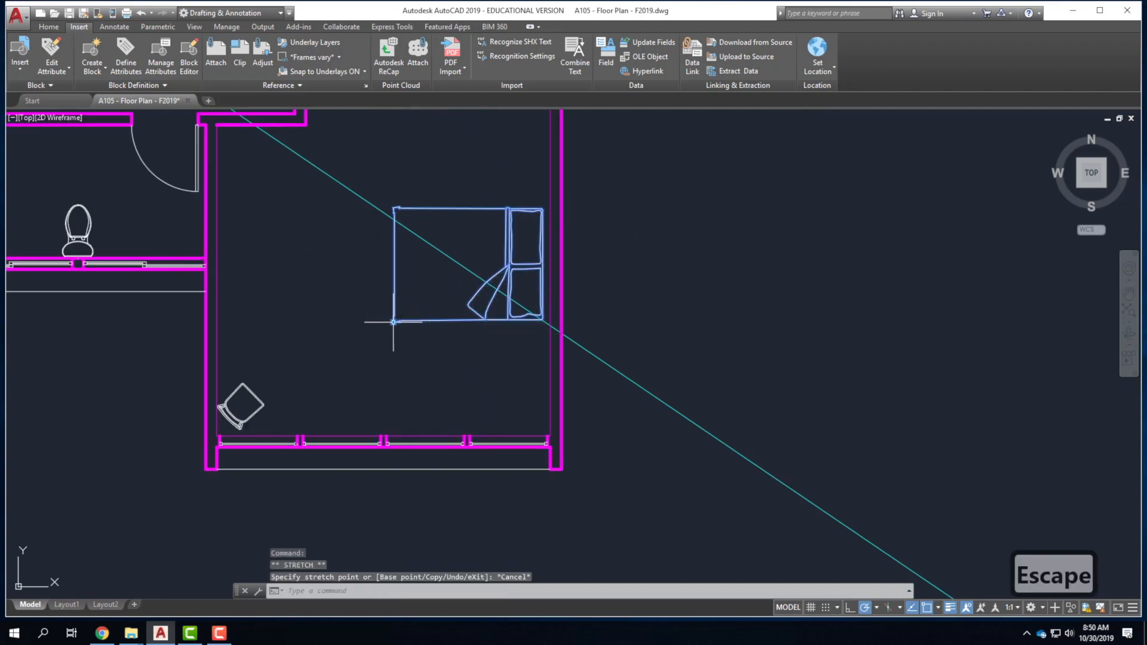
scroll(705, 328, "down", 4)
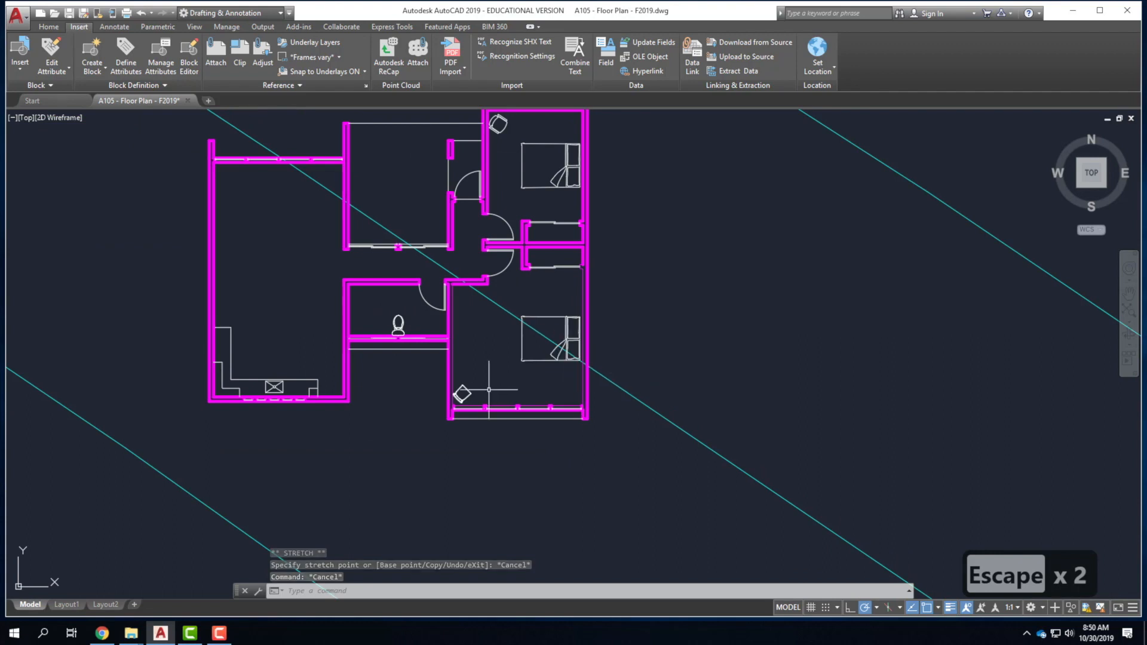
Zoom around the floor plan and bring up the Home ribbon tools.
scroll(463, 404, "down", 2)
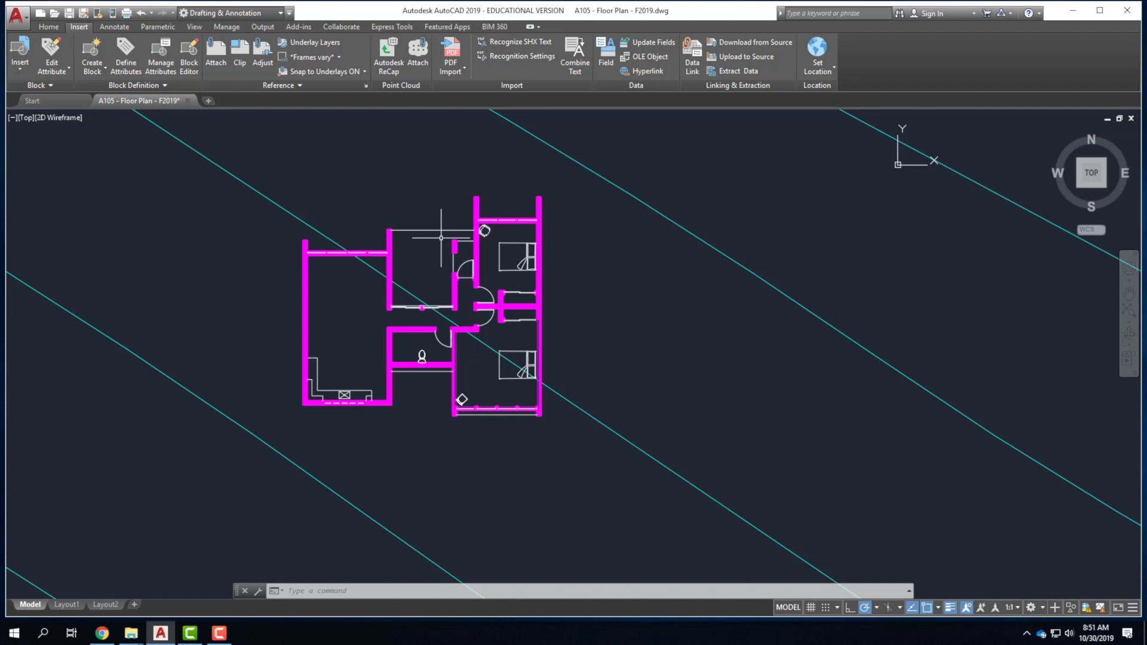
scroll(505, 240, "up", 5)
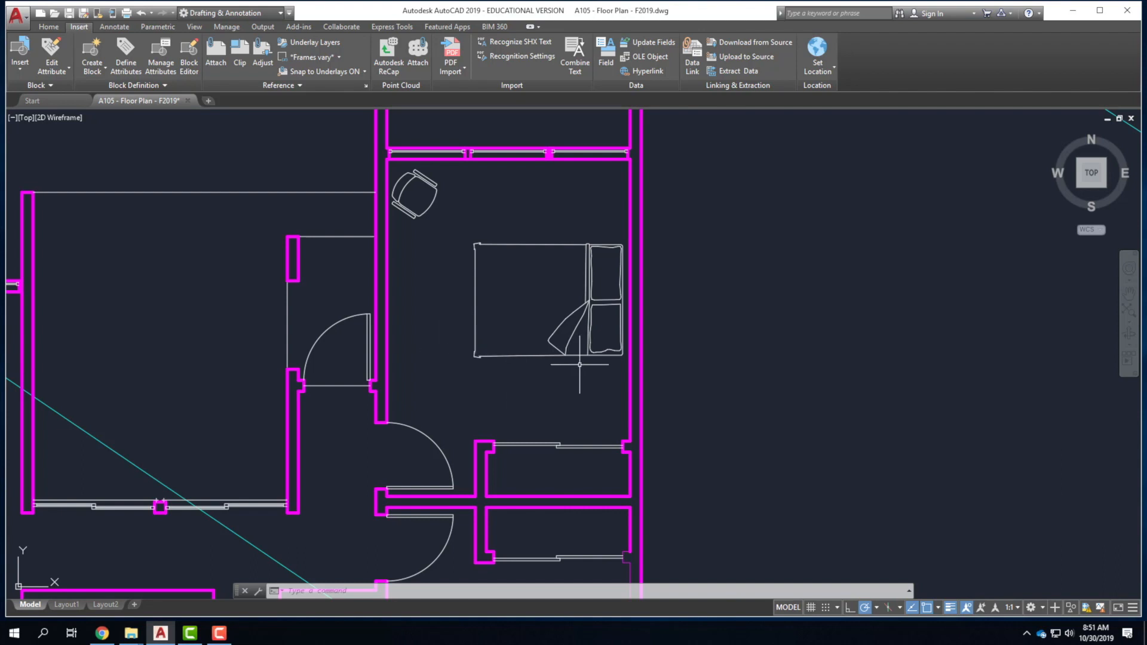
scroll(603, 379, "down", 2)
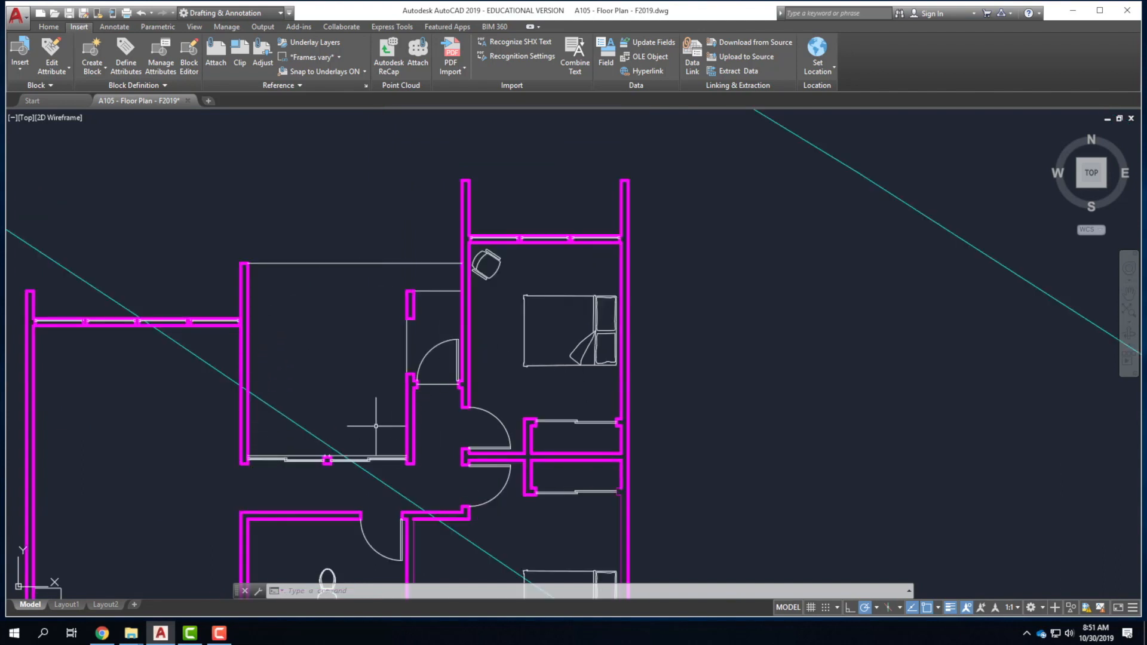
left_click(49, 27)
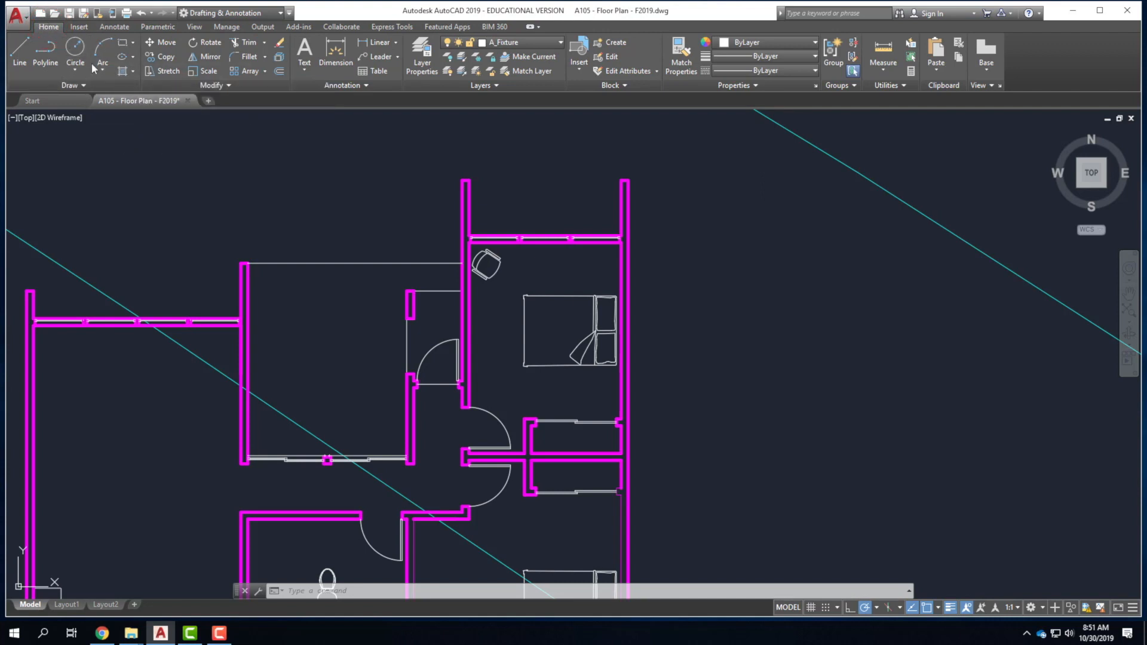
Start a hatch and pick the AR-B816 brick pattern from the pattern gallery.
left_click(122, 73)
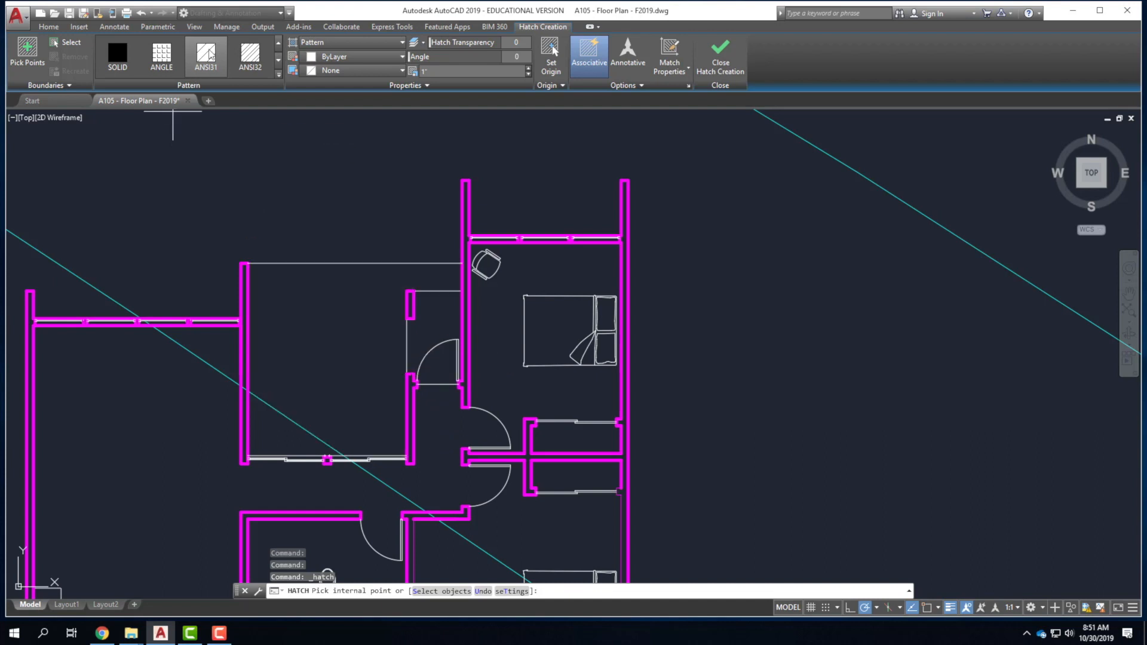
left_click(278, 73)
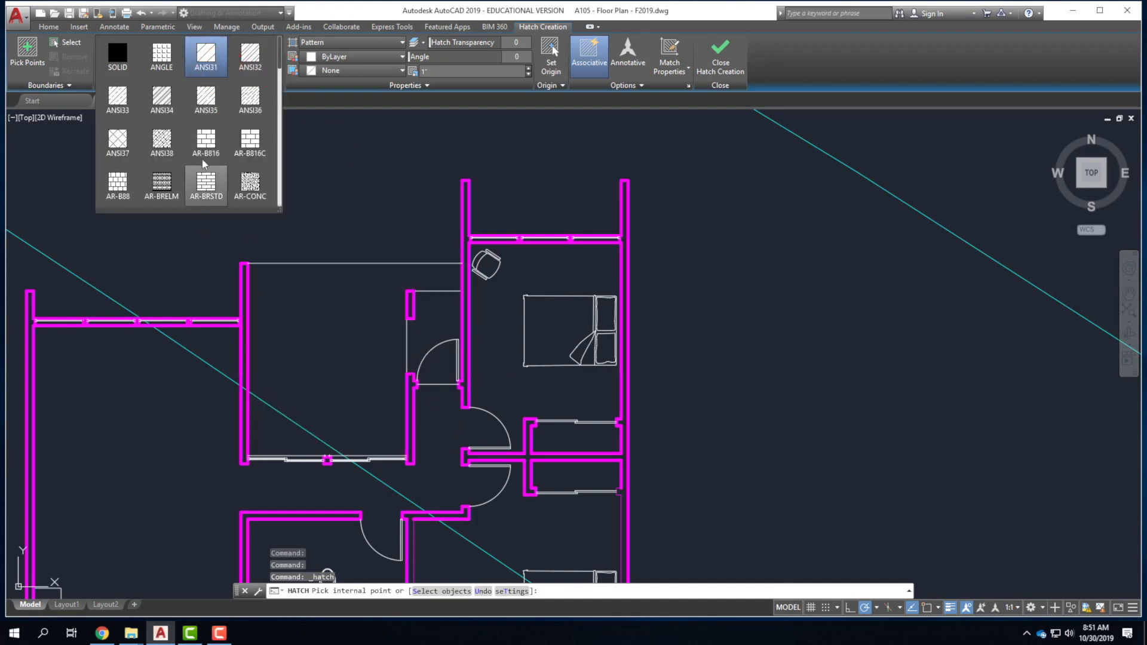
scroll(206, 143, "down", 2)
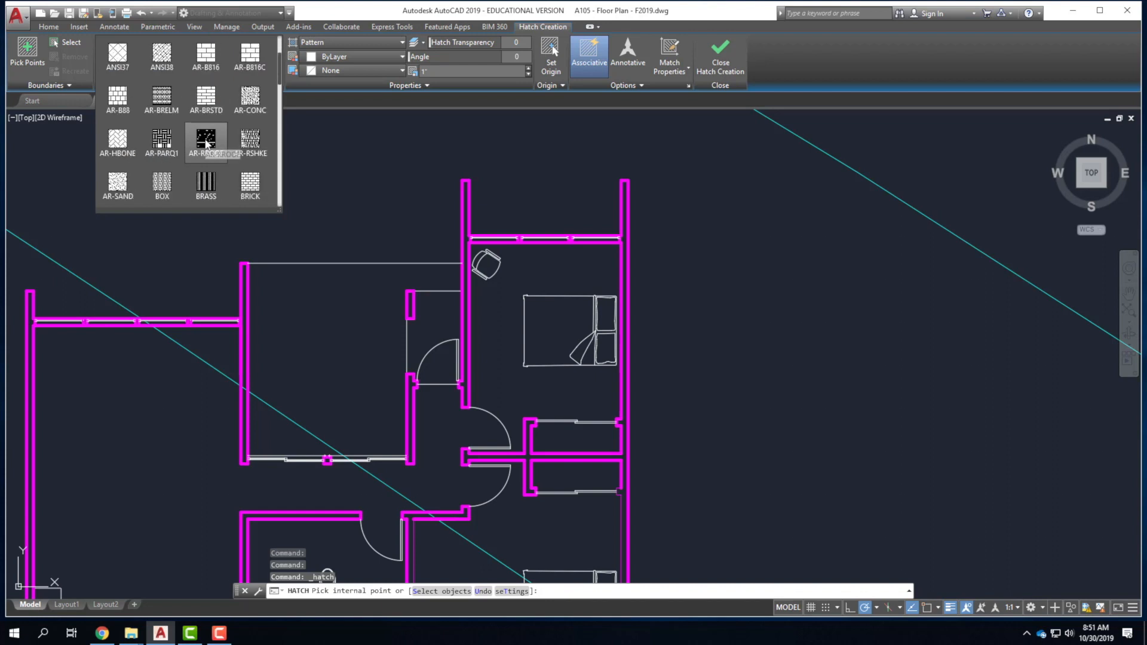
scroll(206, 144, "up", 1)
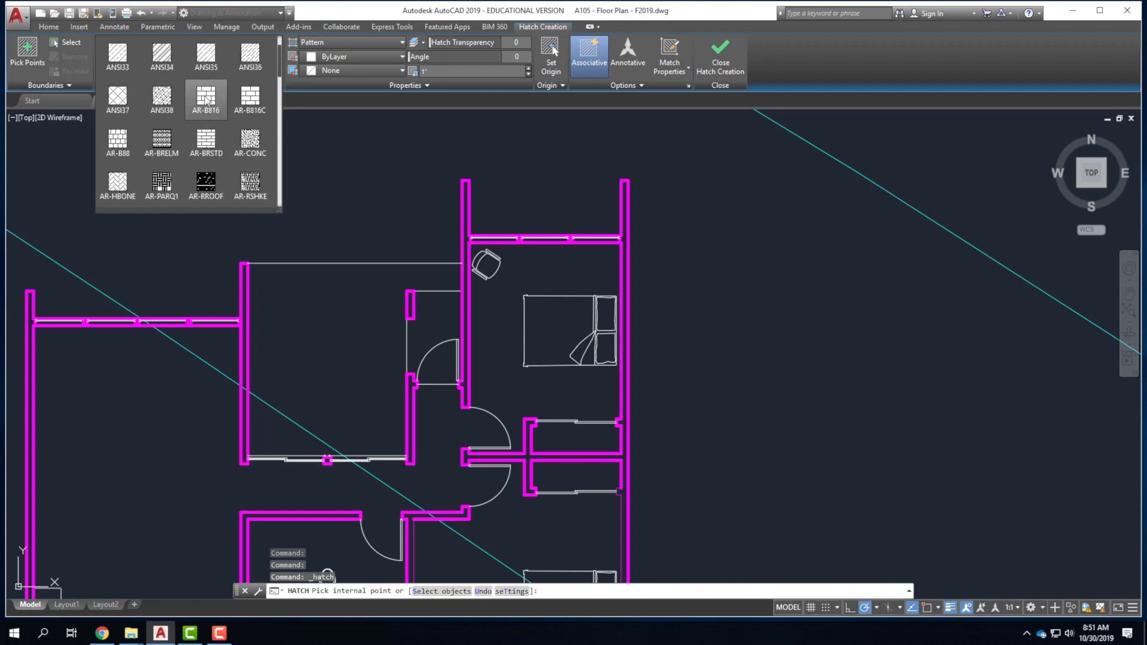
left_click(207, 101)
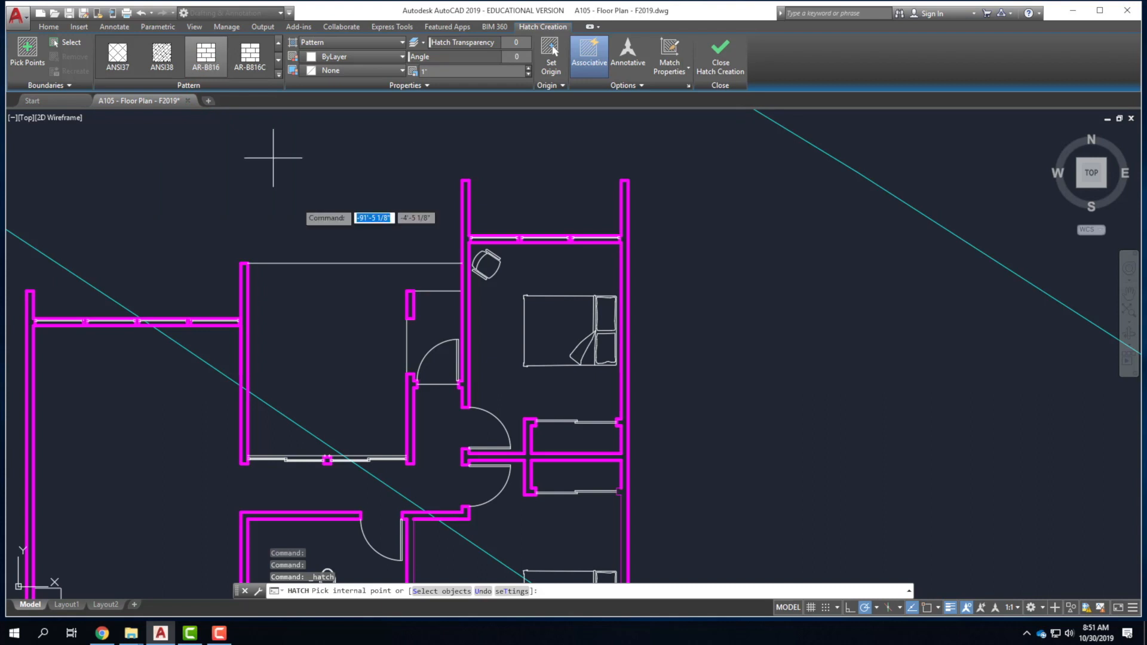
Pick the room, the small adjacent area and the door swing, then switch to ANSI37.
left_click(342, 380)
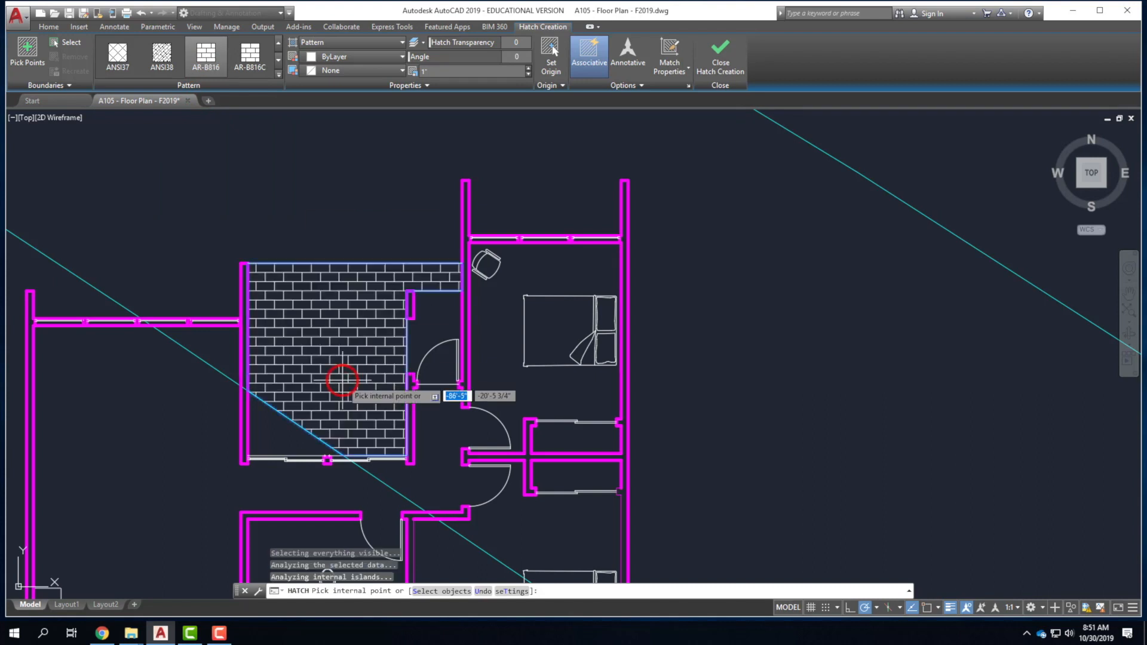
left_click(439, 310)
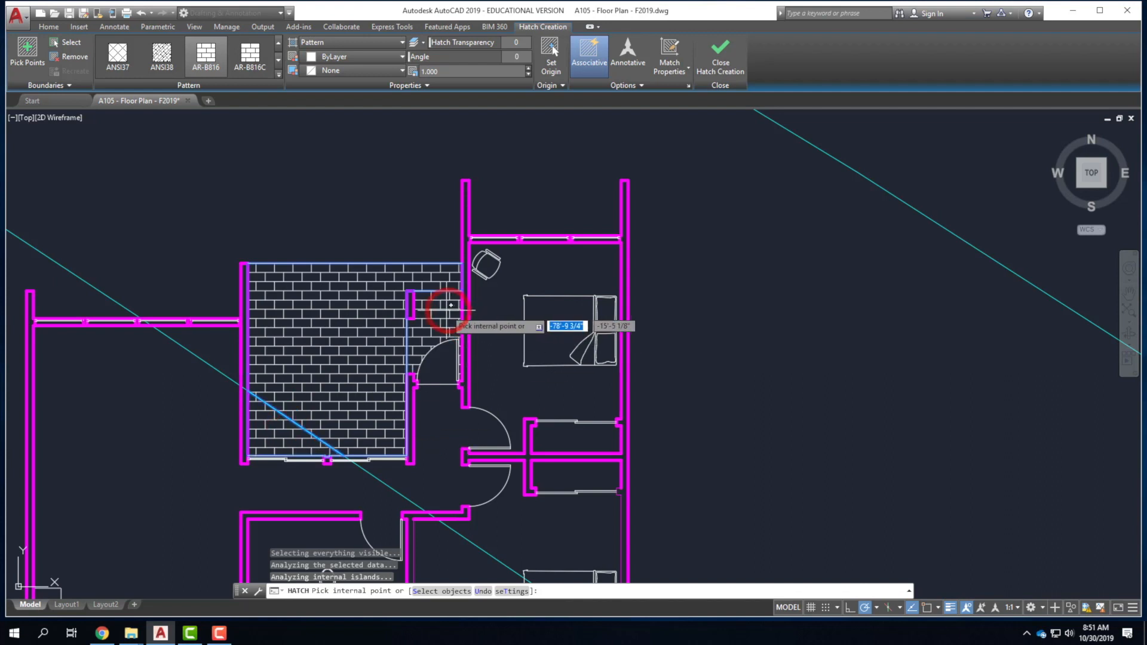
left_click(451, 359)
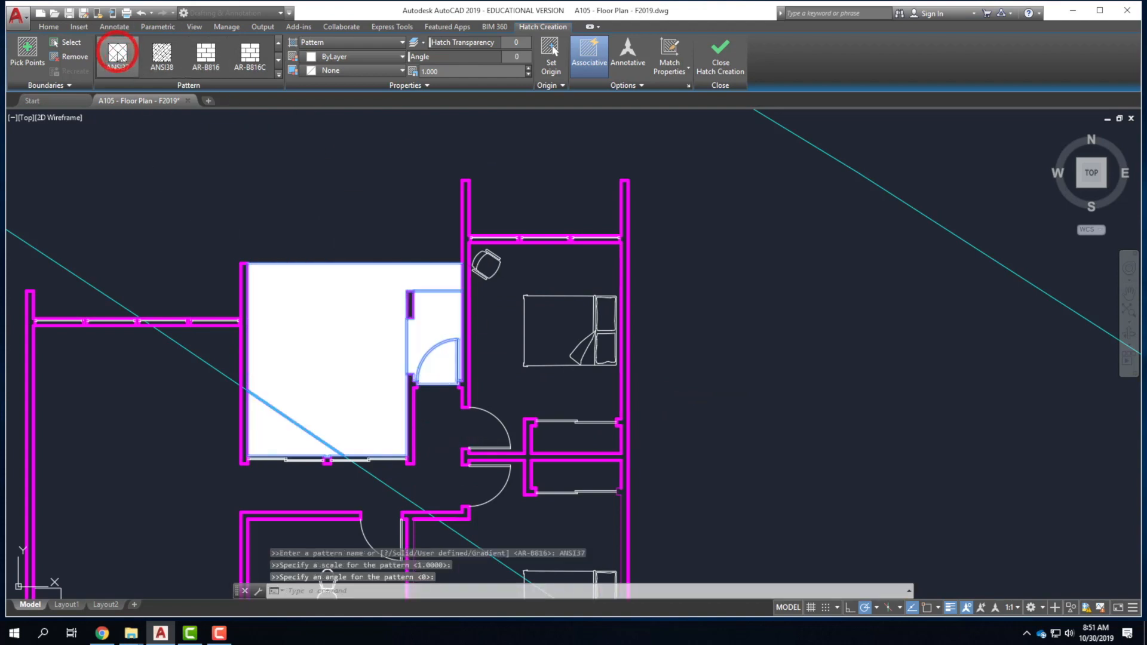
left_click(118, 67)
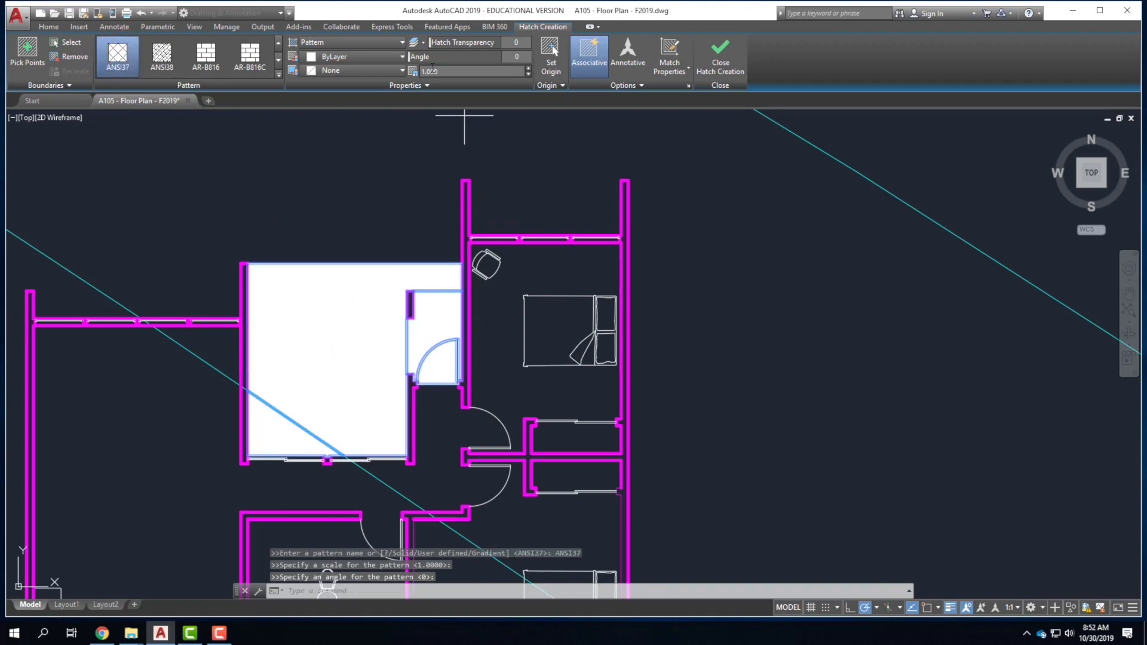
Try hatch scales of 5 and then 10 on the ANSI37 fill.
left_click_drag(445, 73, 392, 71)
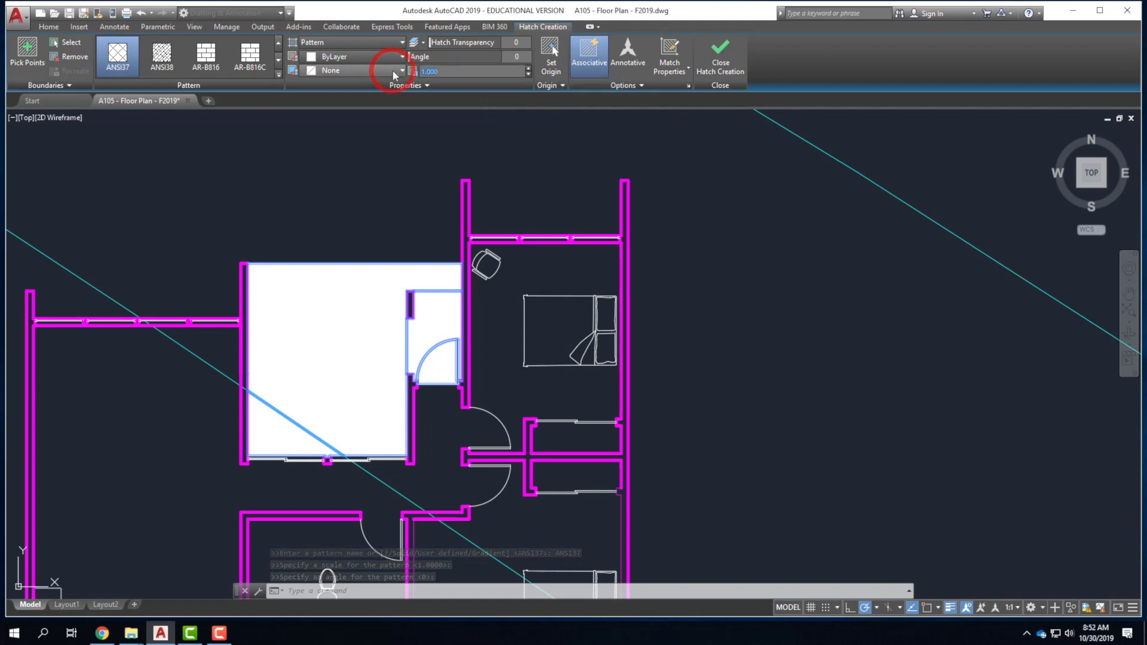
type("5.")
key("Tab")
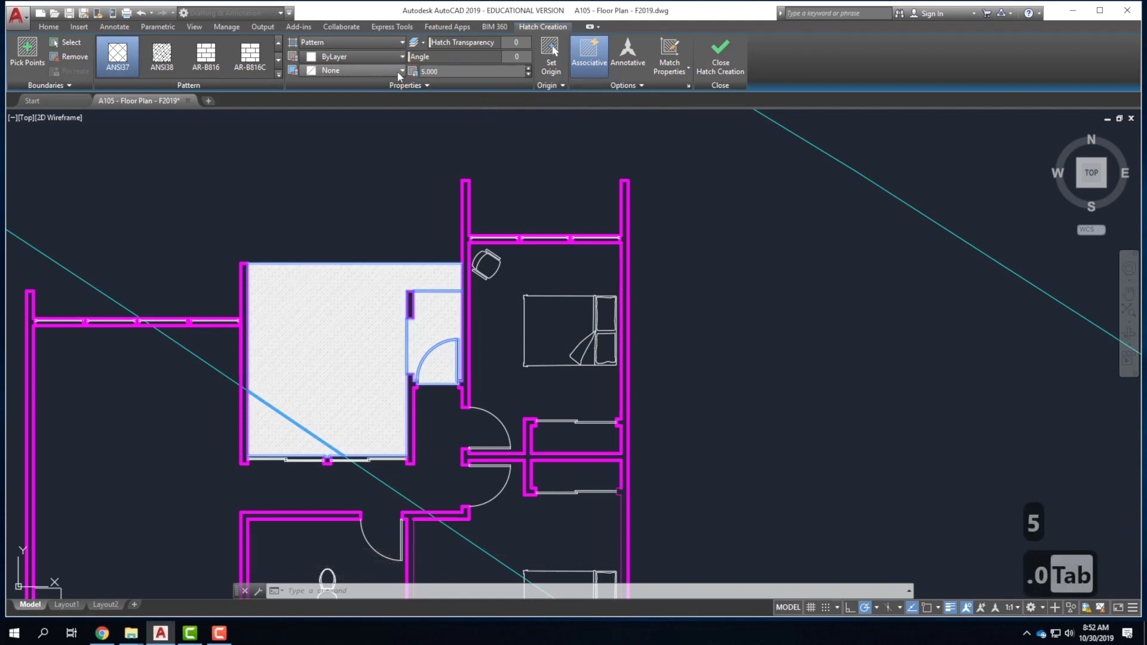
type("1.")
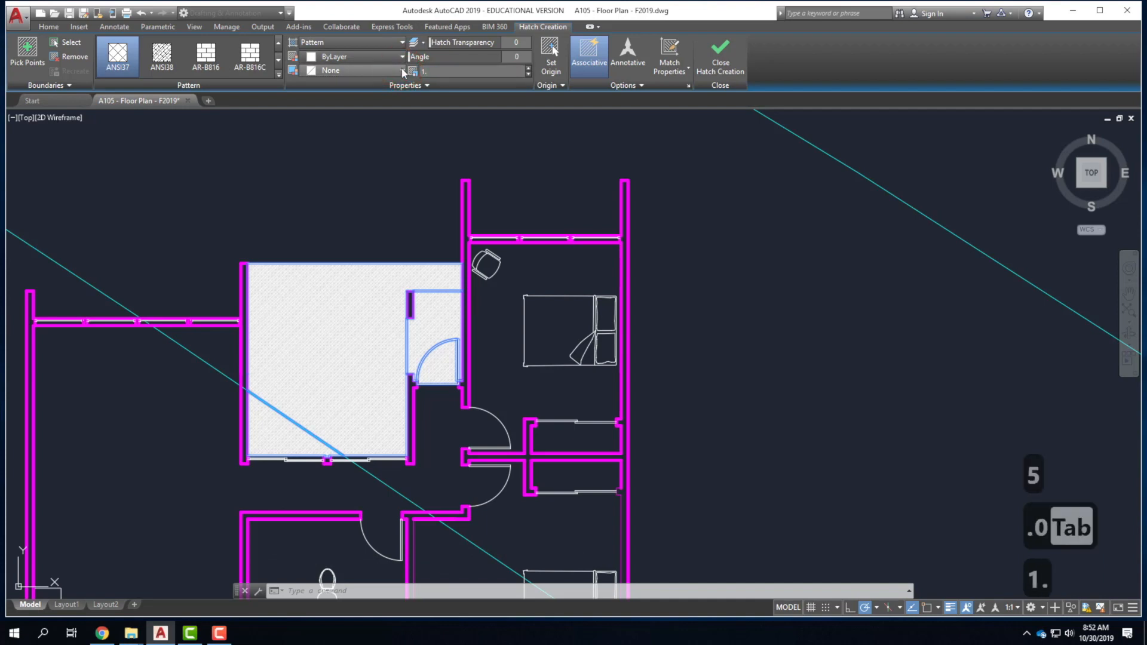
key("BackSpace")
type("0.0")
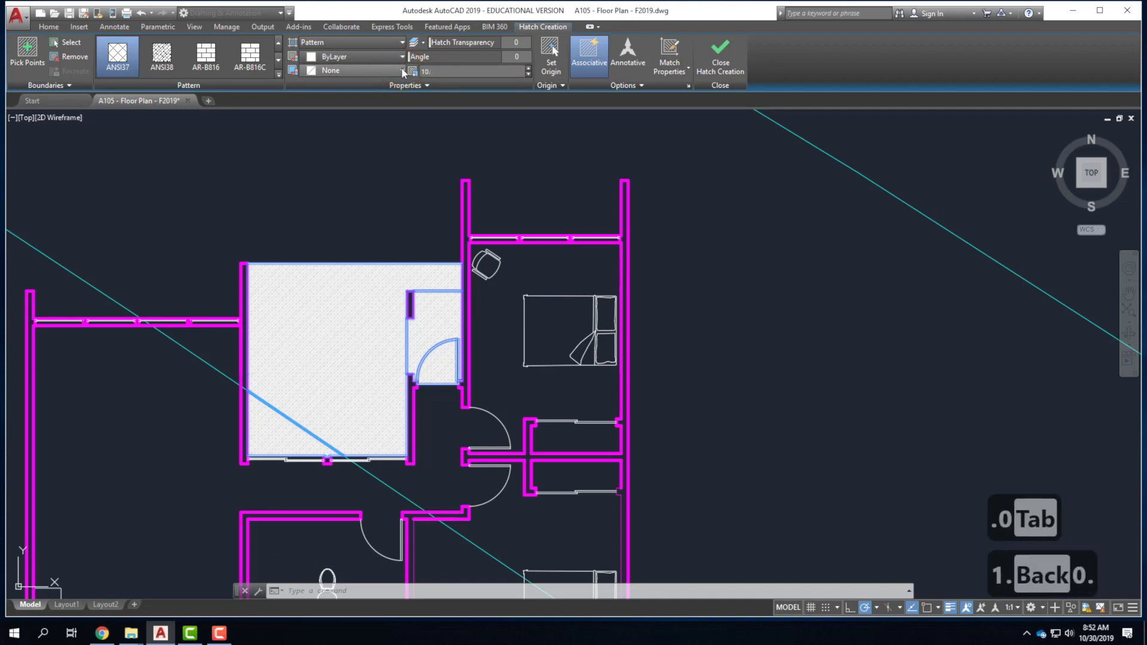
key("Tab")
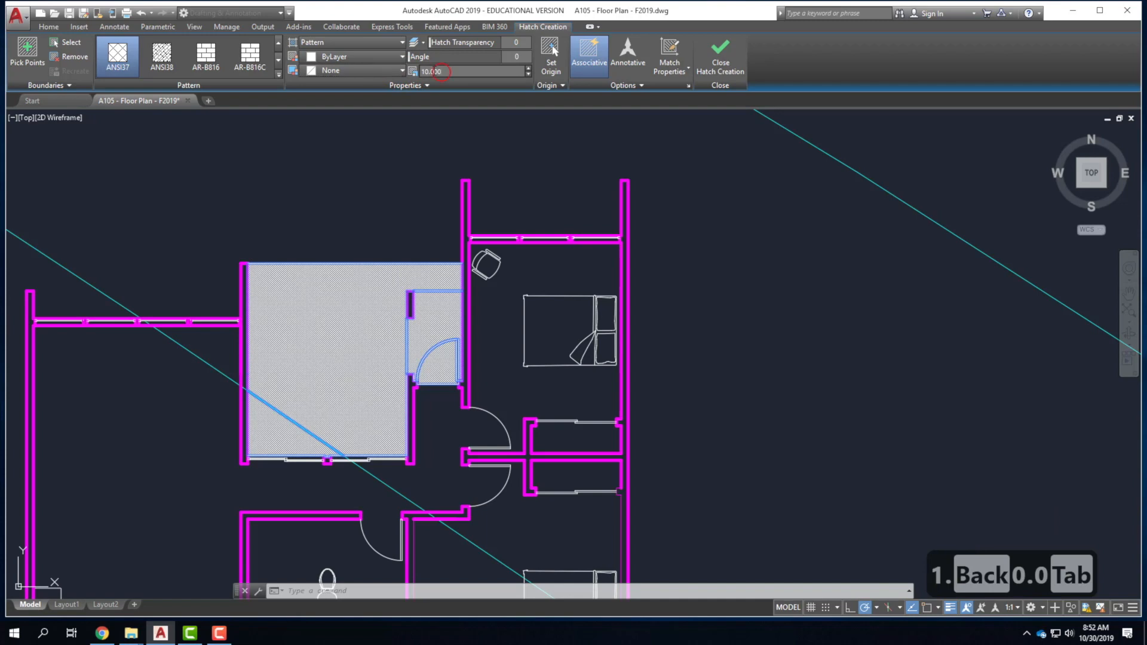
Raise the hatch scale through 20 and 40 to a final 50.
double_click(441, 71)
type("20")
key("Tab")
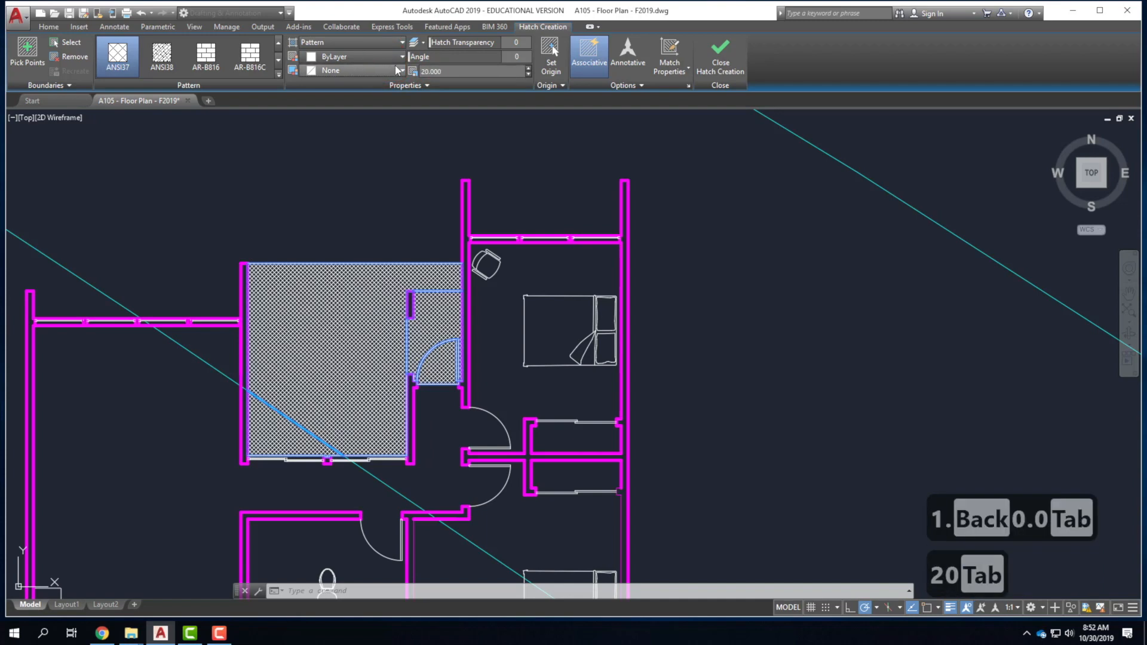
type("40")
key("Tab")
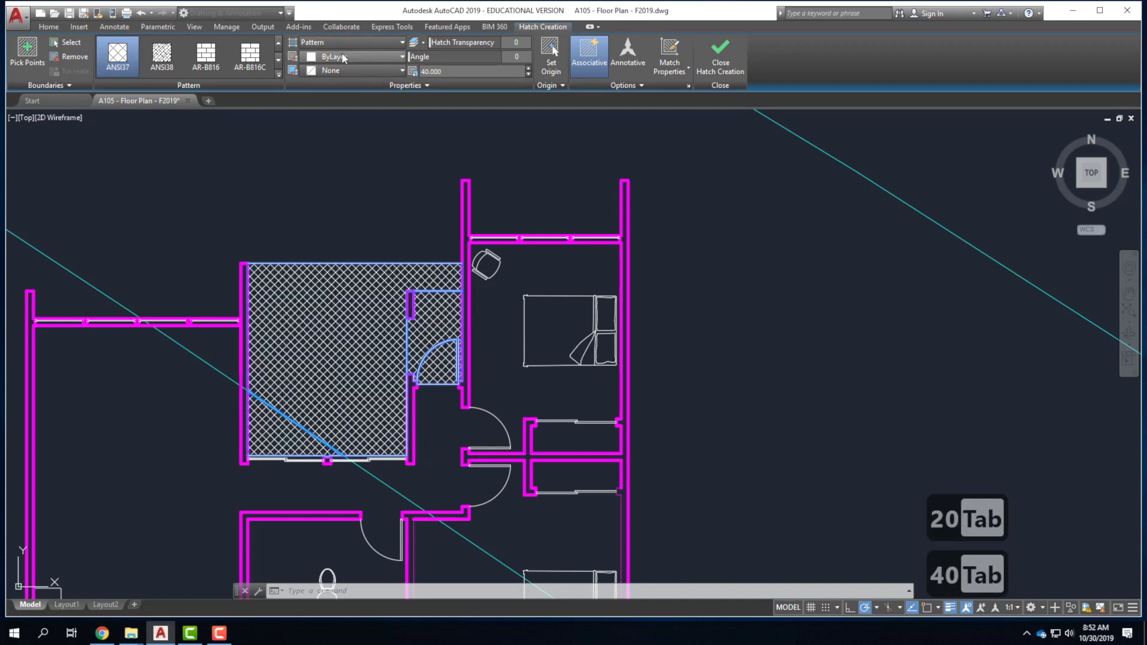
left_click(350, 67)
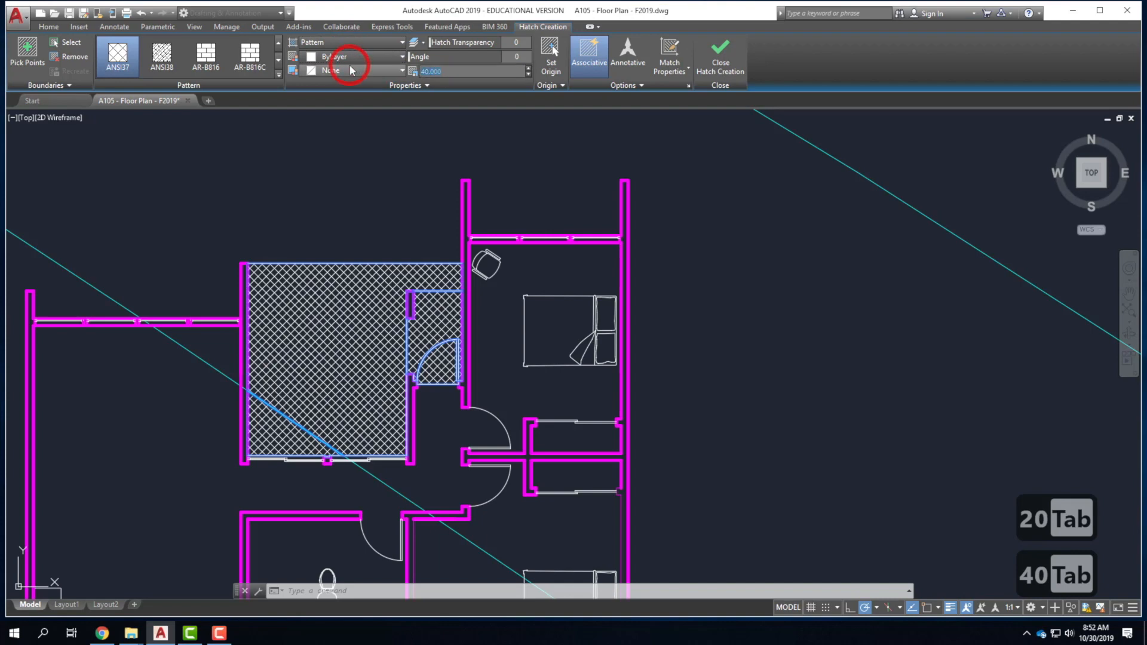
type("50")
key("Tab")
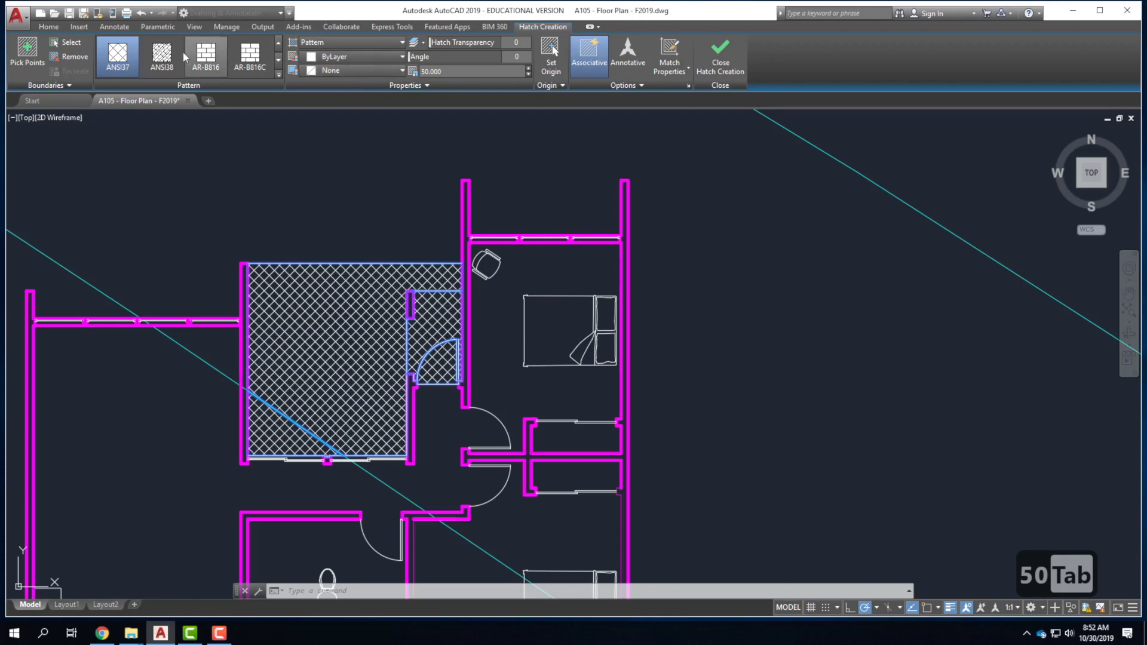
Preview the AR-RROOF, CORK and EARTH patterns, then settle on ANSI31.
left_click(279, 74)
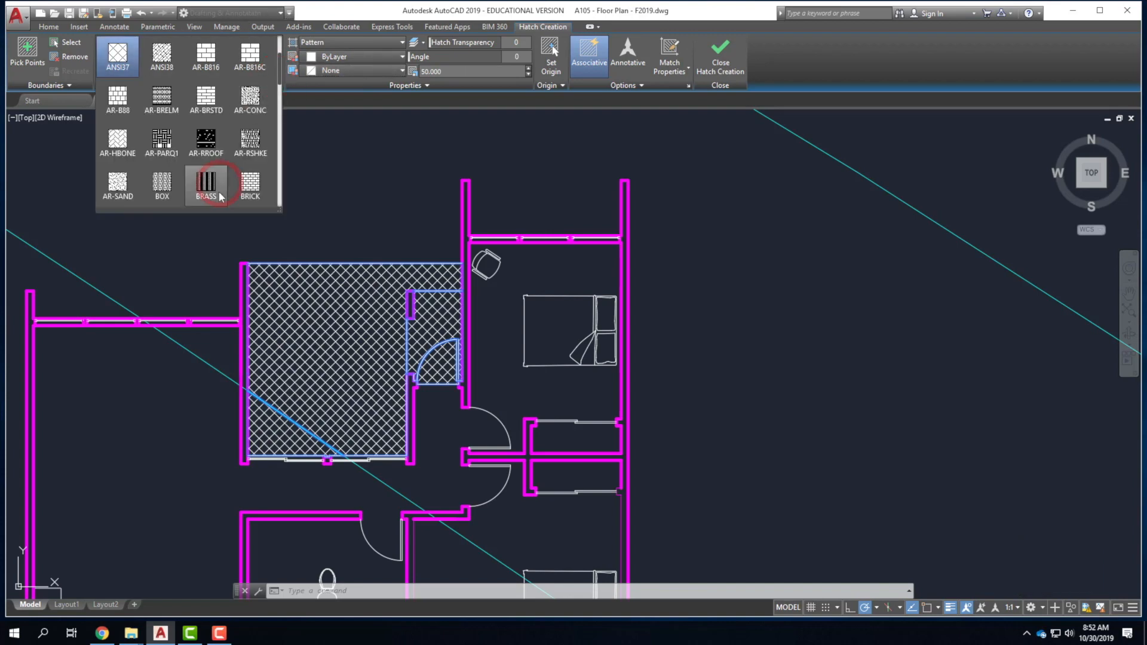
left_click(206, 141)
scroll(205, 132, "down", 1)
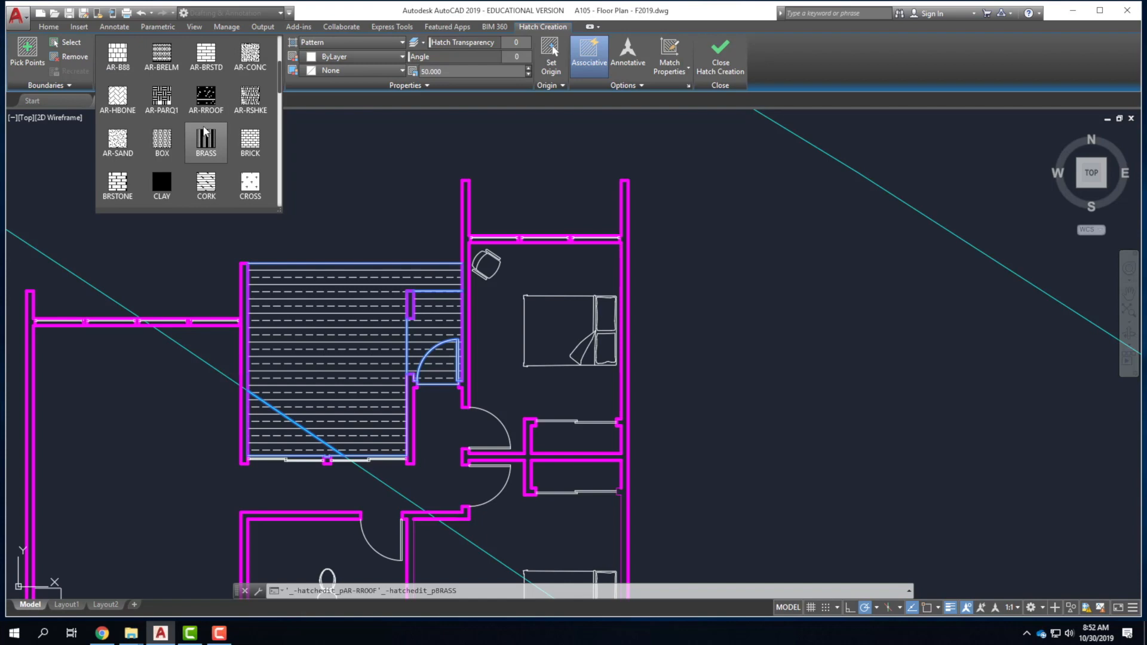
scroll(204, 131, "down", 1)
left_click(204, 131)
left_click(260, 188)
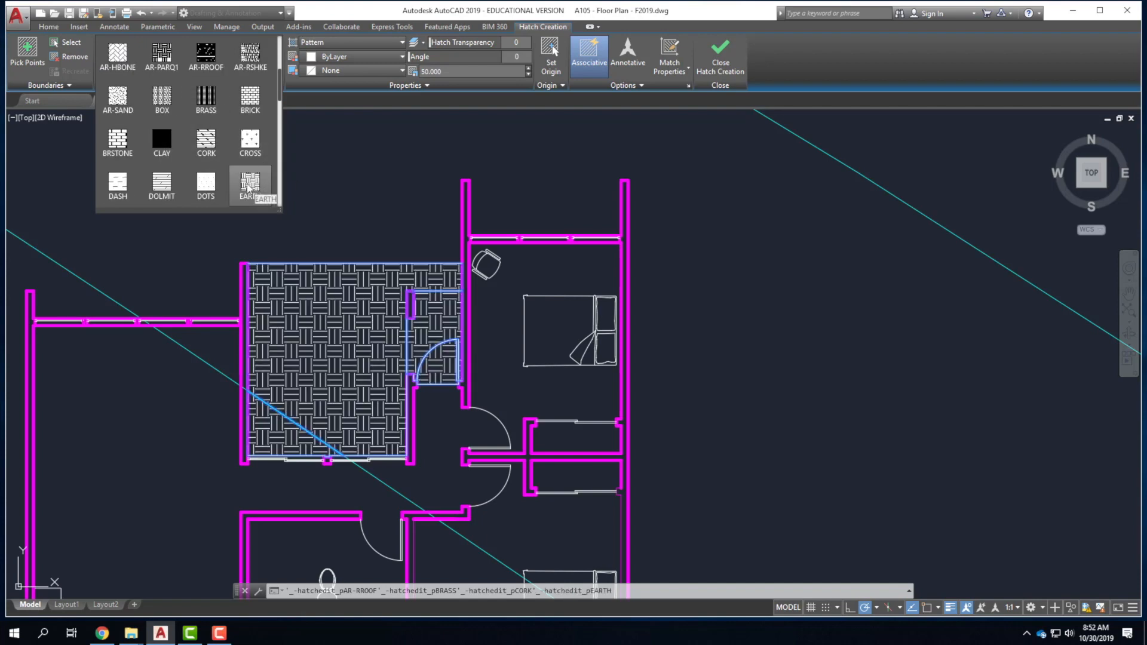
scroll(206, 140, "up", 4)
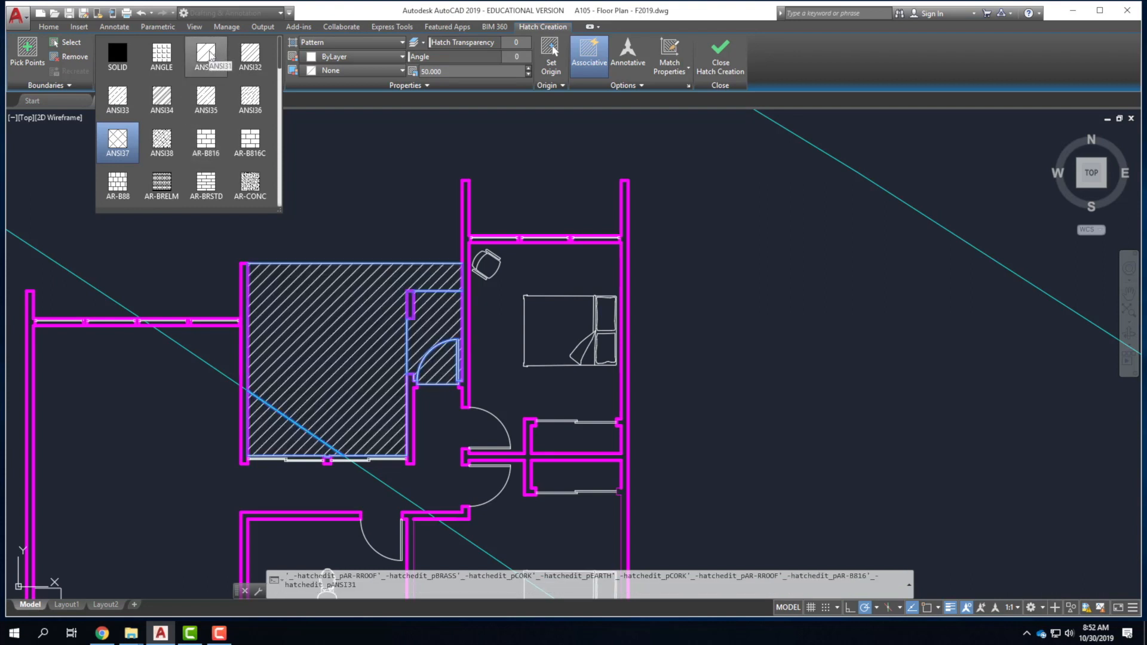
left_click(208, 53)
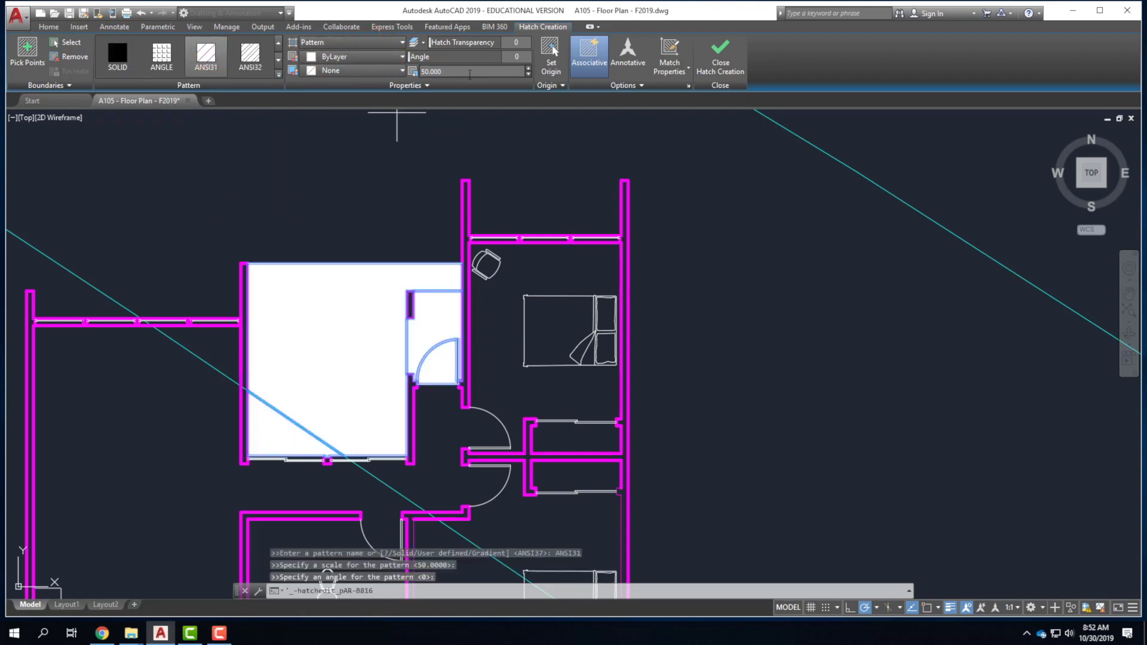
Try hatch scales of 1 and then 100 on the ANSI31 fill.
left_click(471, 72)
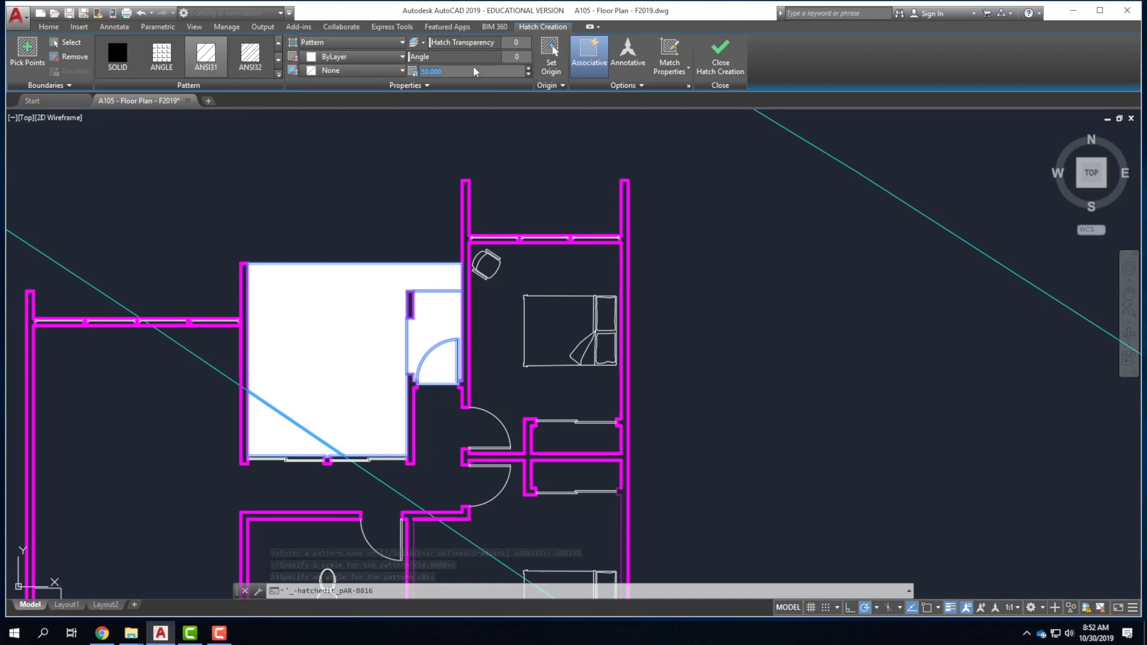
left_click_drag(466, 71, 413, 70)
type("1.0")
key("Tab")
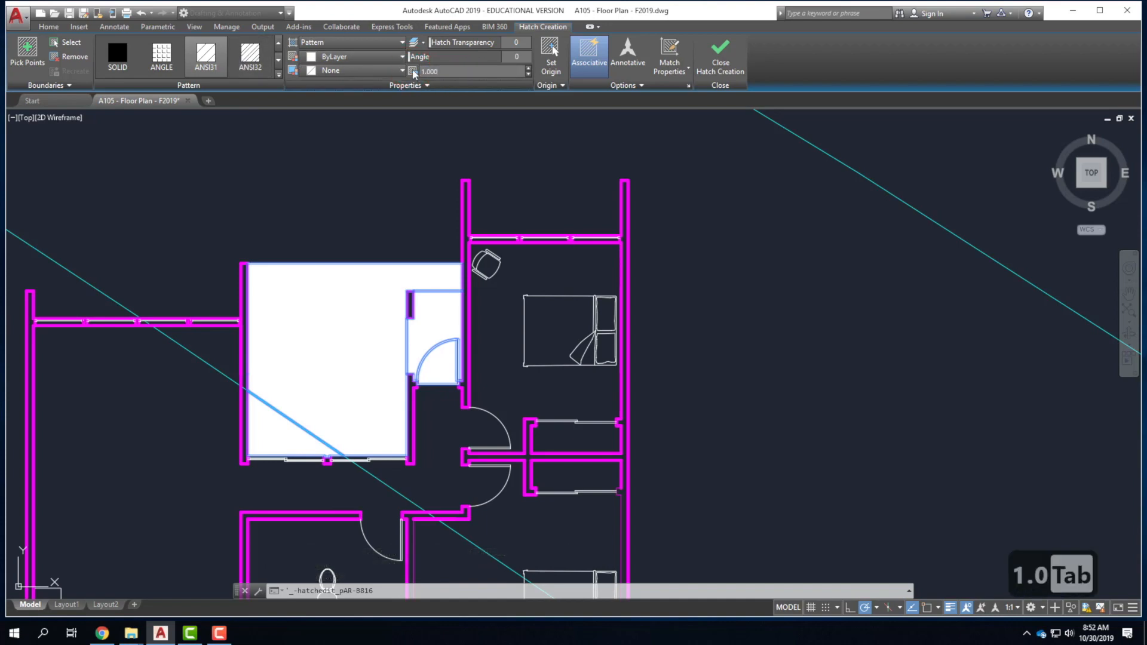
scroll(385, 315, "up", 8)
scroll(385, 315, "down", 2)
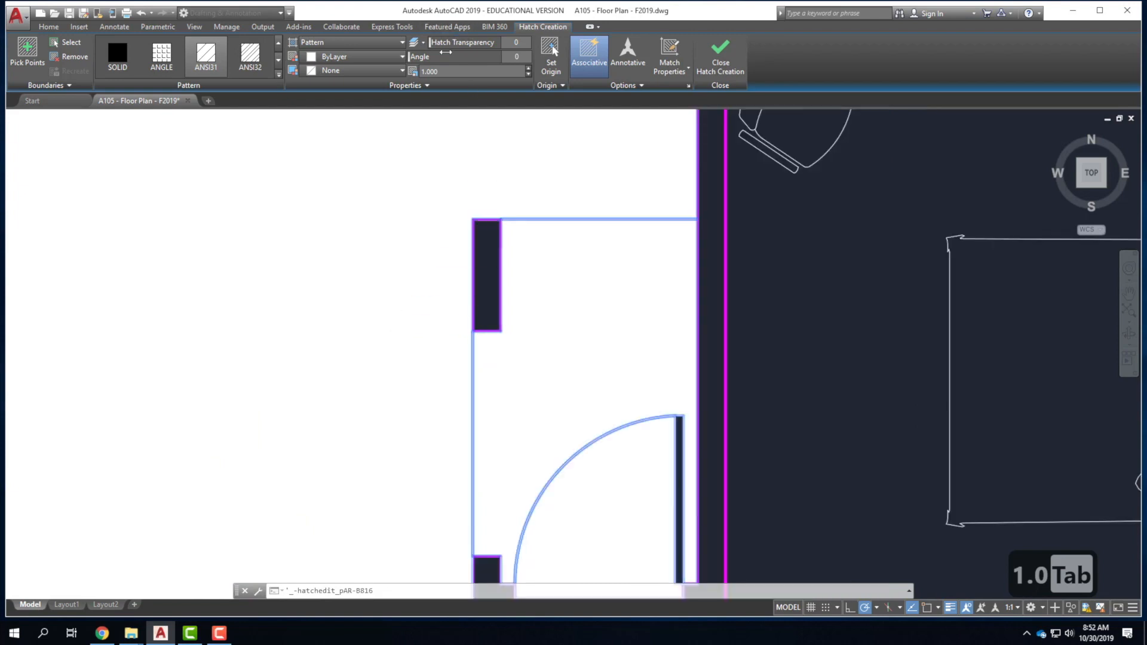
left_click_drag(454, 71, 412, 71)
type("100")
key("Tab")
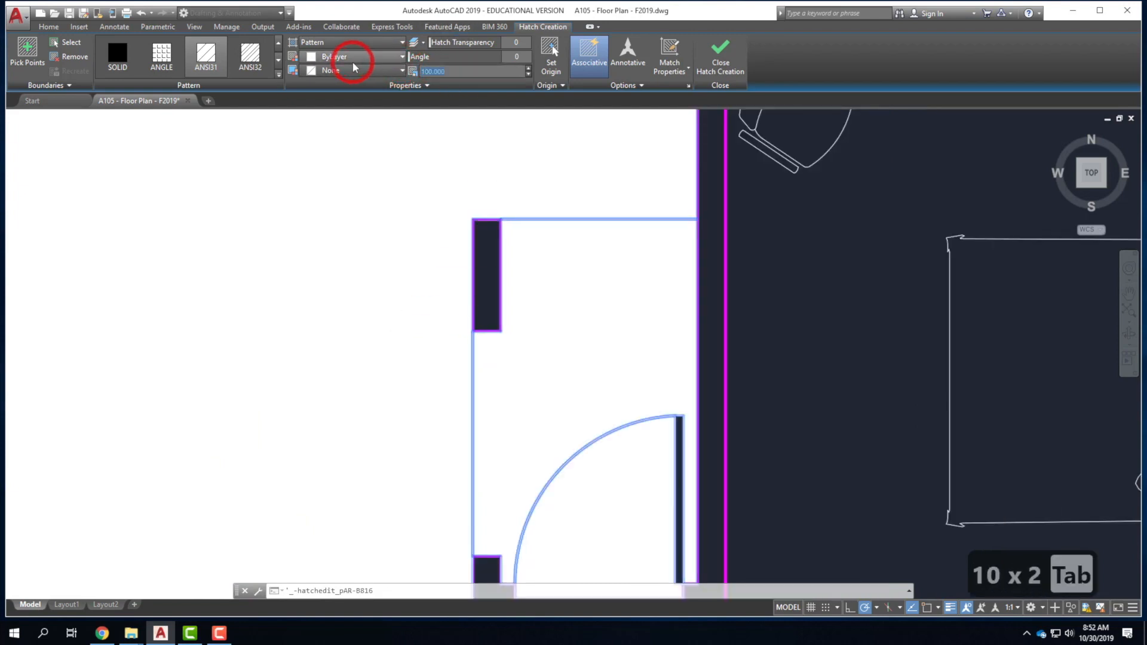
Try hatch scales of 0.5 and 20, then clear the scale value again.
type(".5")
key("Tab")
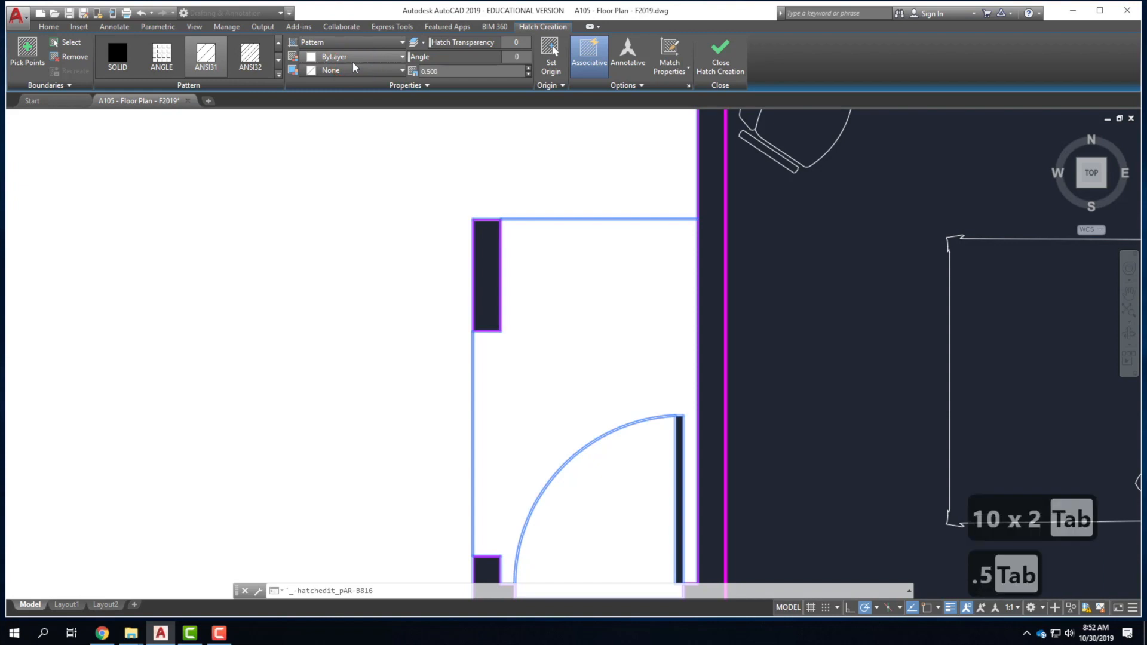
left_click(389, 69)
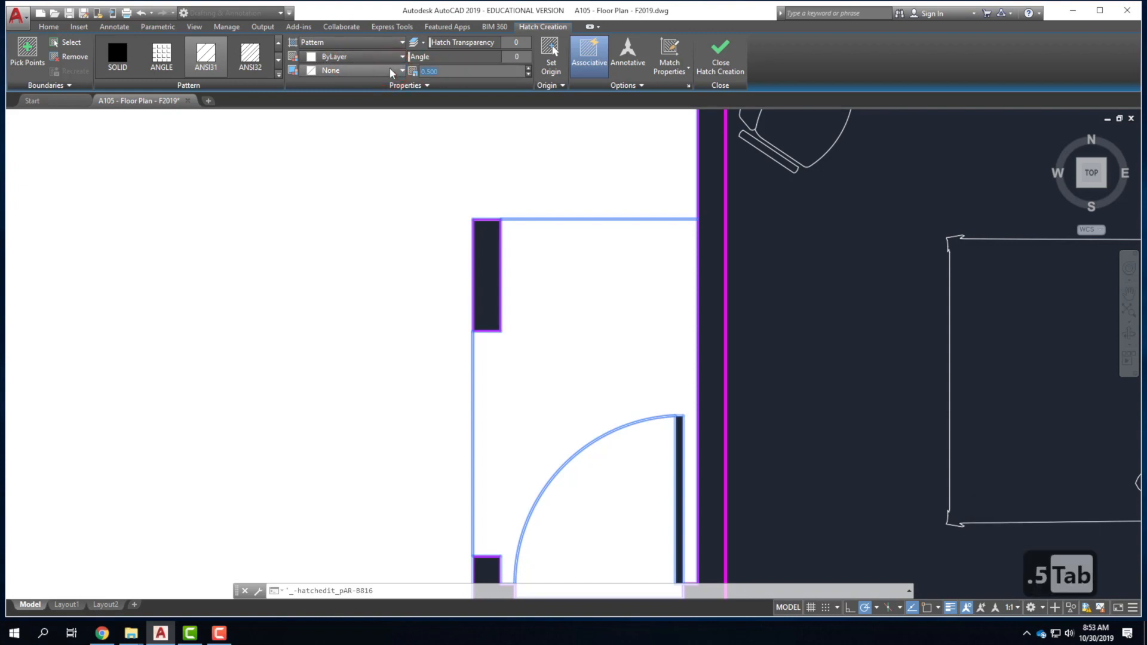
type("20")
key("Tab")
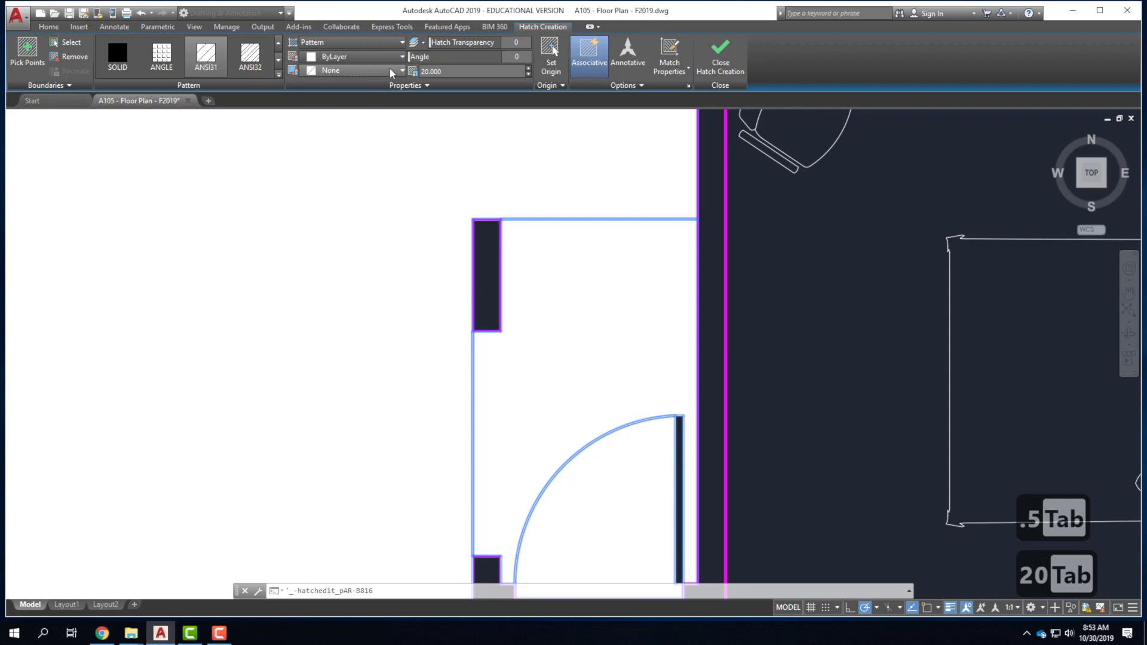
left_click(401, 69)
key("BackSpace")
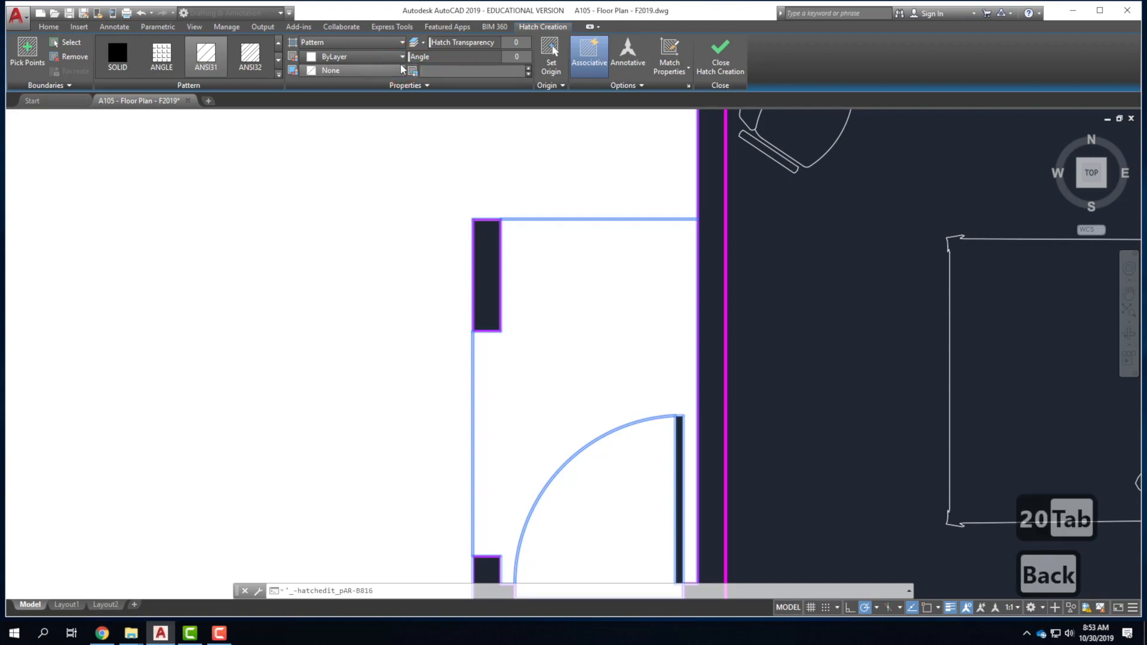
Briefly try ANSI36 and neighbouring patterns, then return the room hatch to ANSI31.
left_click(247, 60)
scroll(246, 66, "down", 1)
left_click(245, 72)
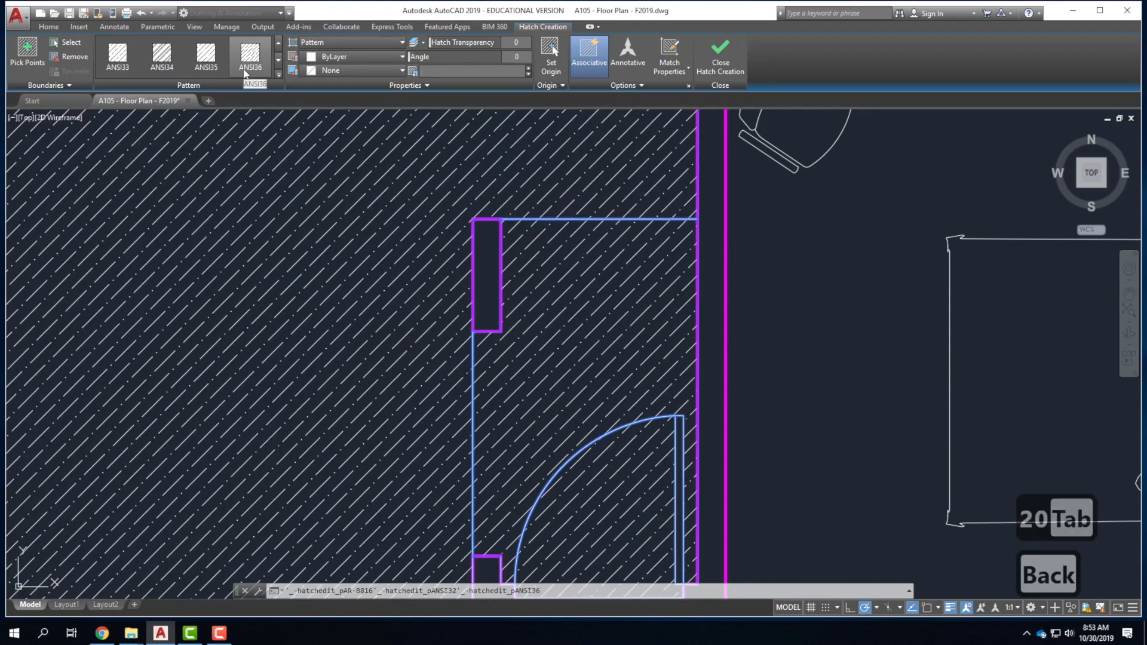
left_click(249, 54)
left_click(281, 141)
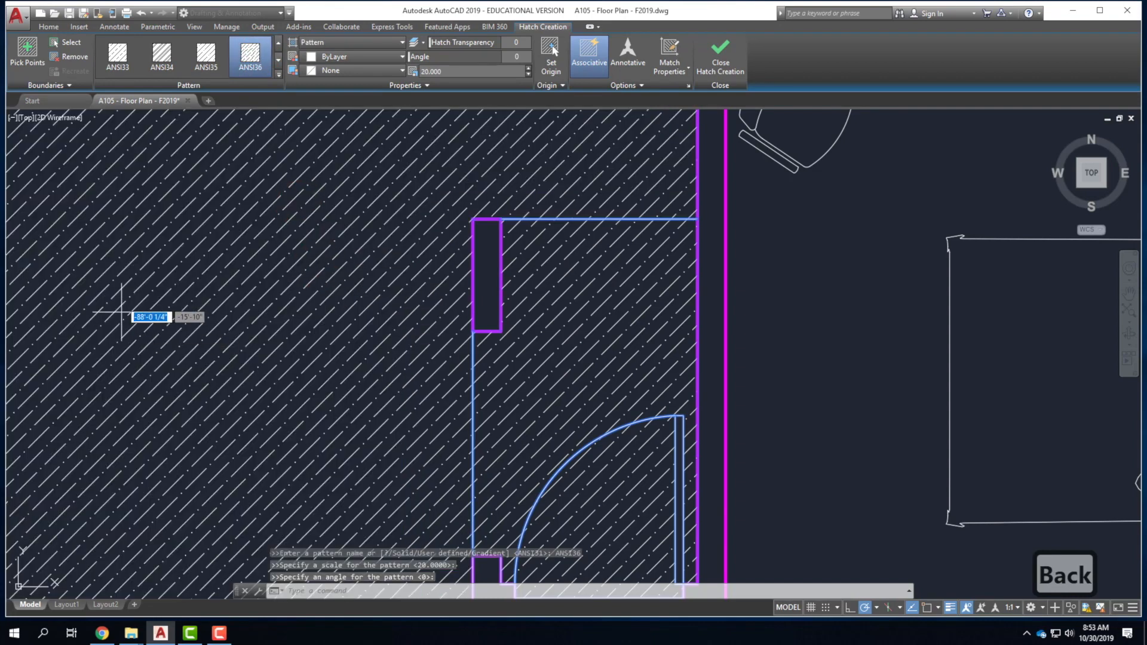
scroll(625, 274, "down", 2)
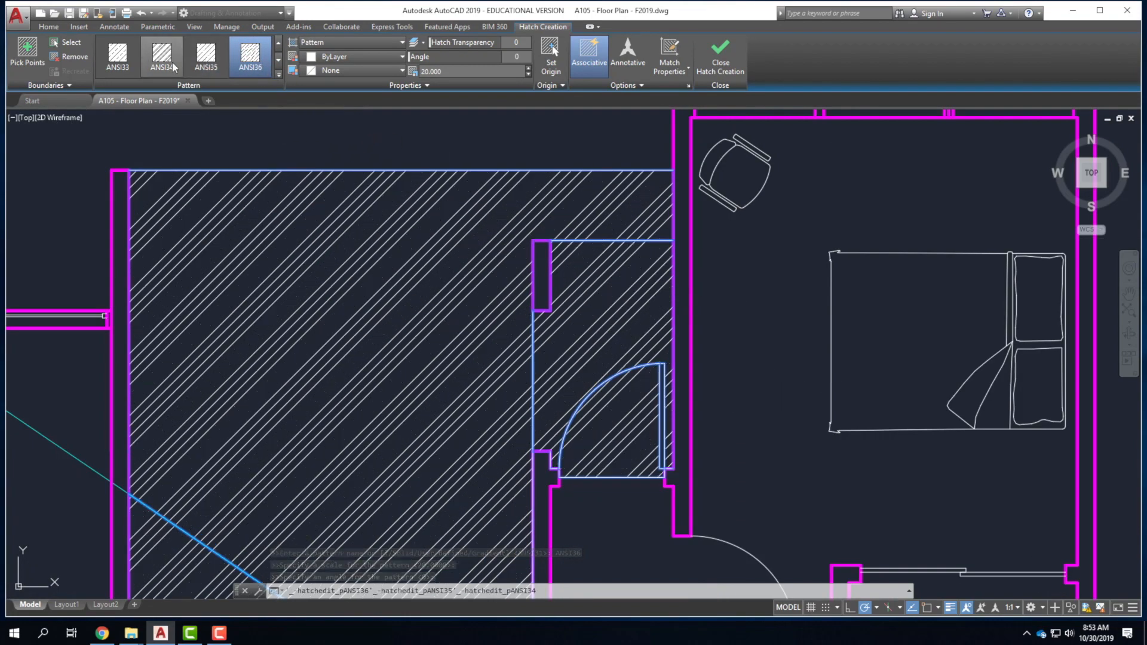
left_click(278, 74)
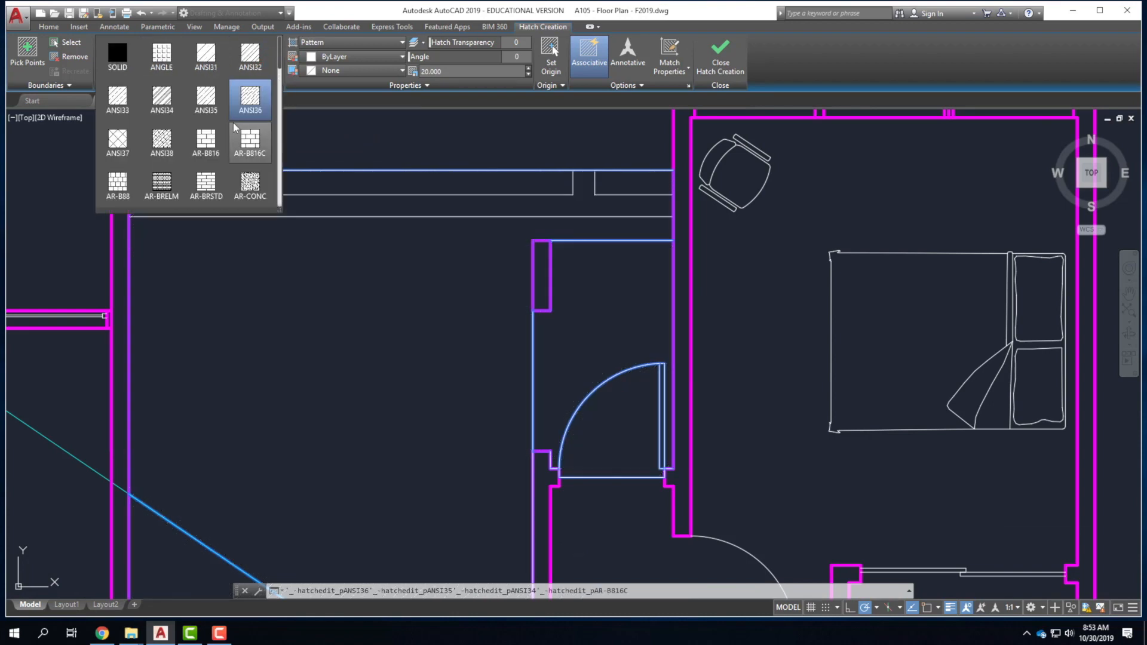
left_click(208, 58)
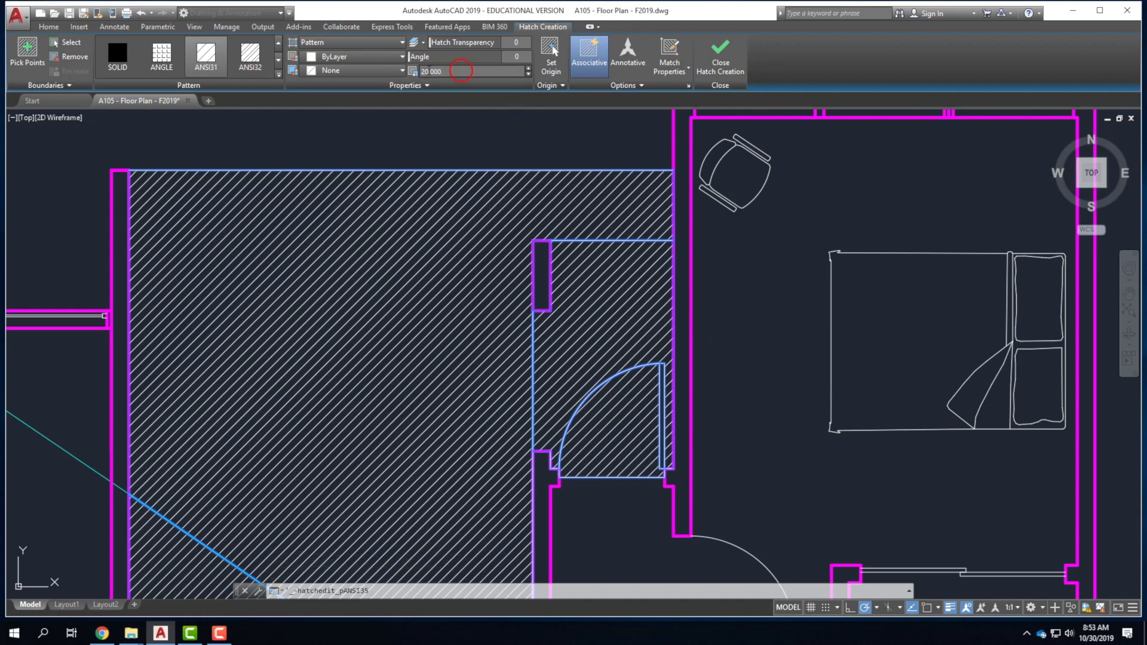
Set the ANSI31 hatch scale to 30 and try an angle of 45.
left_click(406, 70)
type("30")
key("Tab")
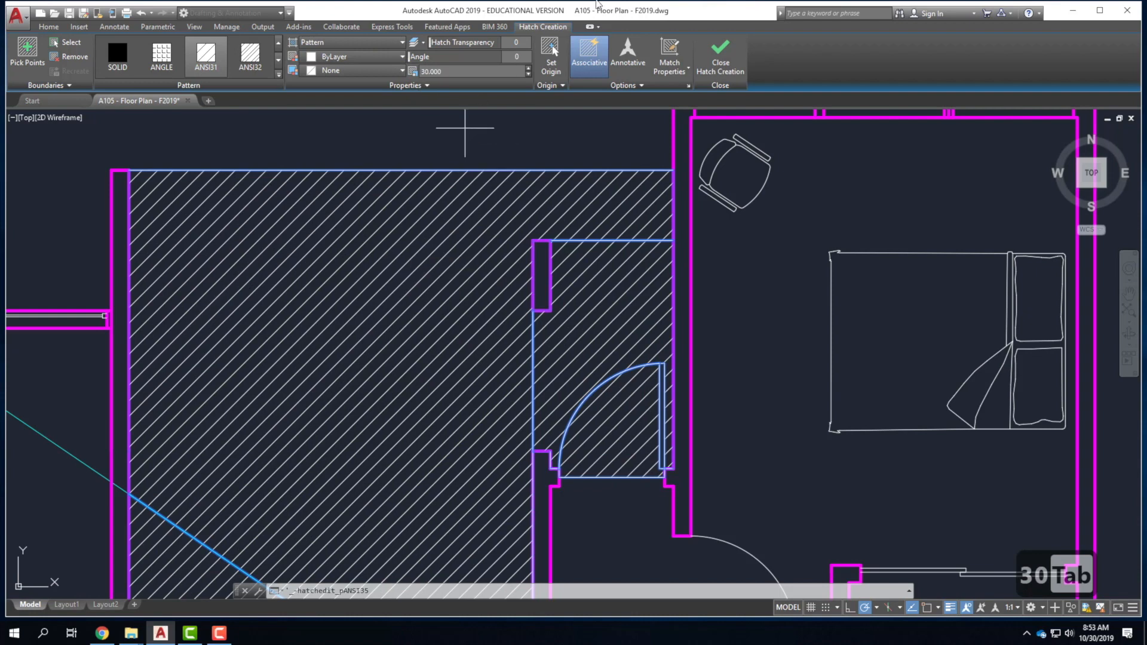
left_click(512, 56)
type("45")
key("Tab")
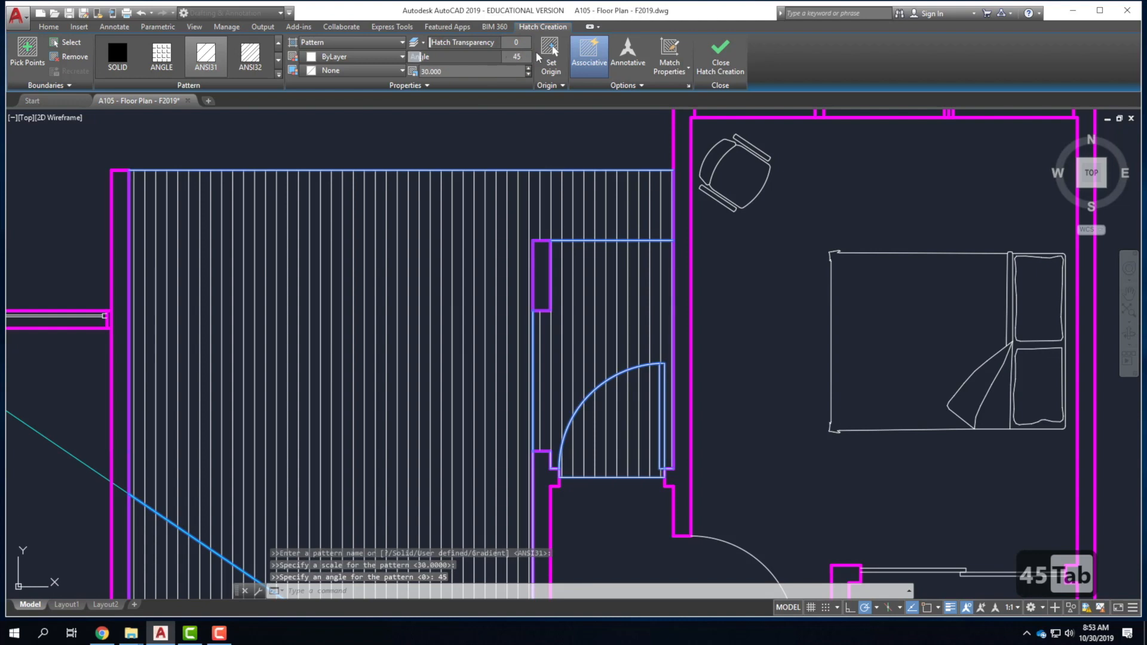
Change the hatch angle to 135 so the lines run horizontally.
left_click_drag(529, 54, 484, 55)
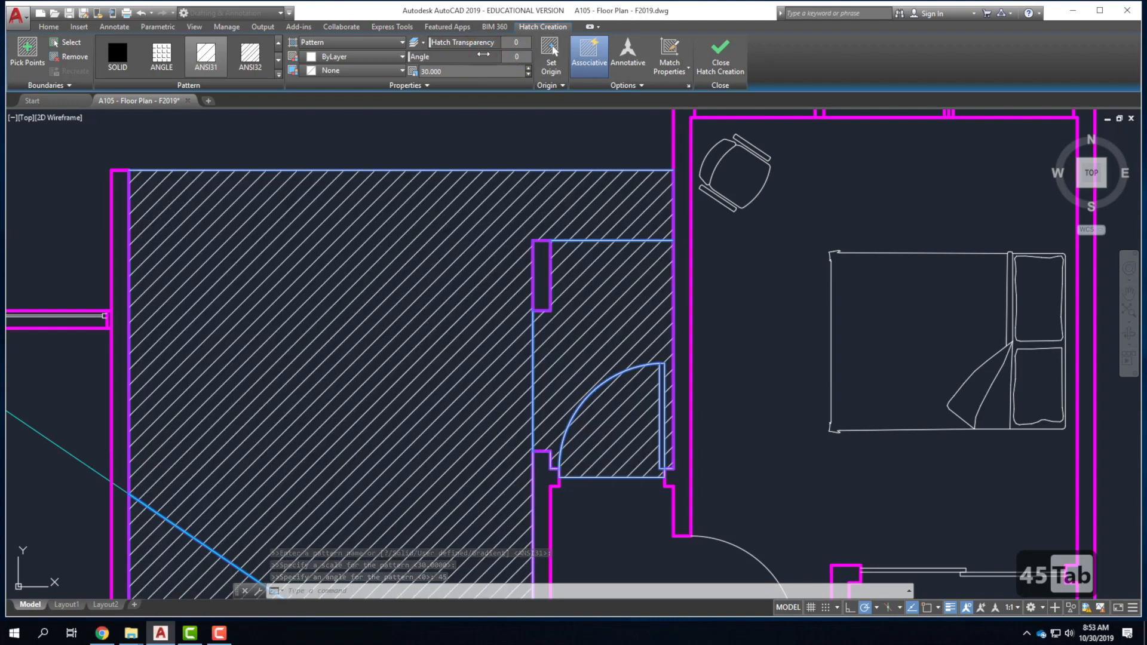
key("minus")
left_click(551, 53)
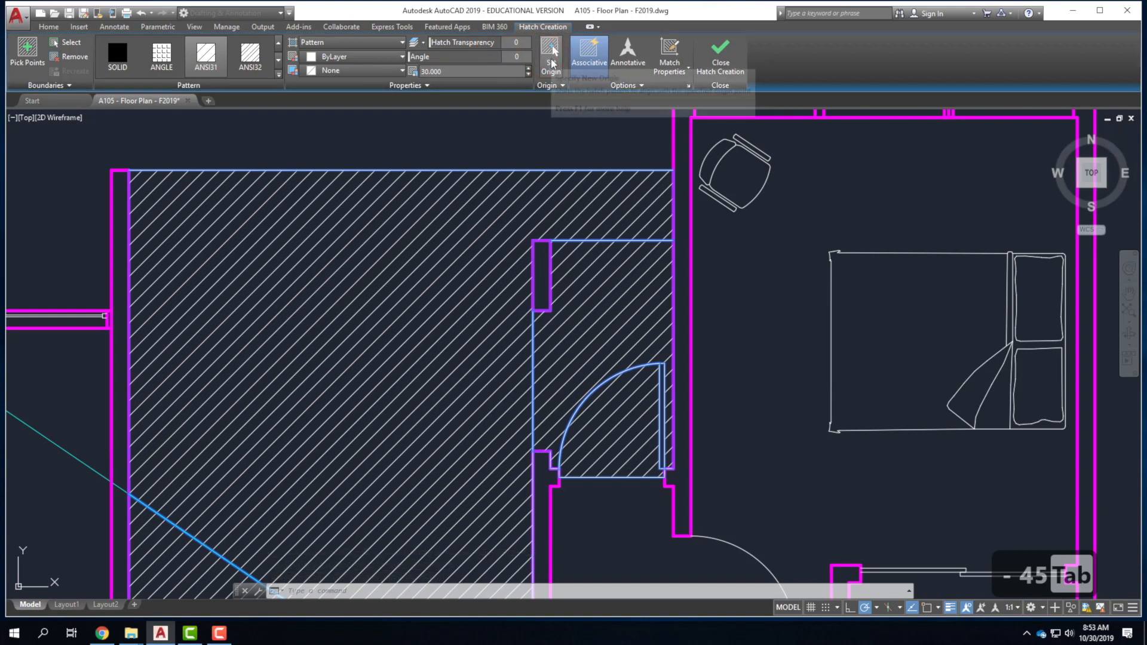
type("135")
key("Tab")
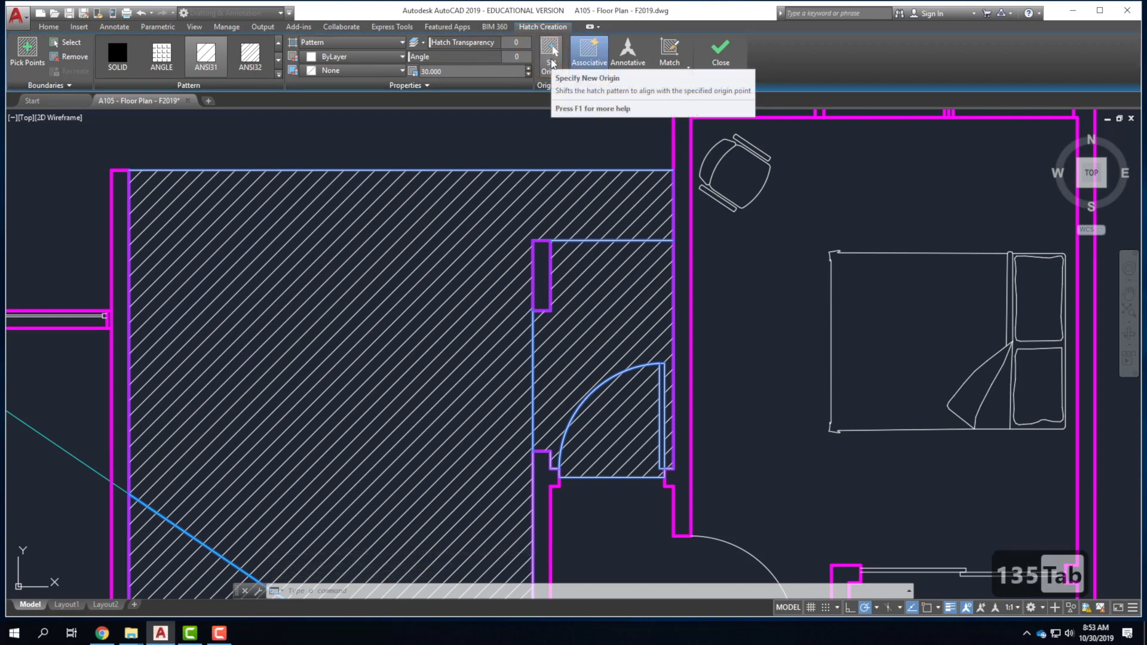
type("135")
key("Tab")
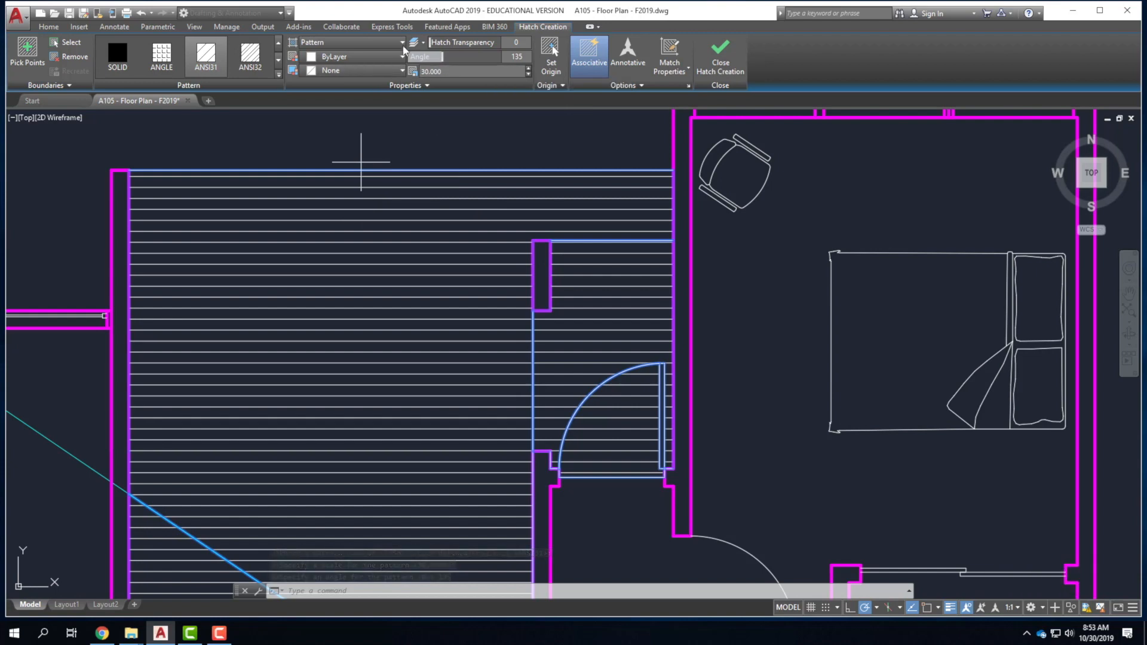
Switch the hatch to AR-B816 brick at scale 1, angle 0, and close hatch creation.
left_click(278, 74)
left_click(239, 109)
left_click(206, 141)
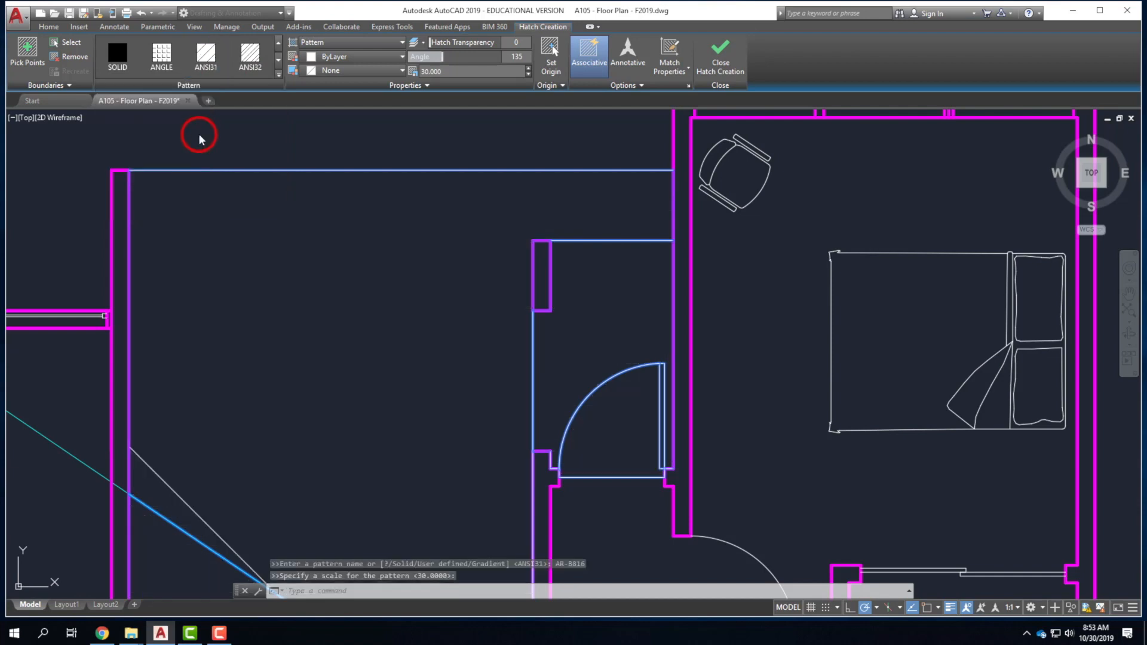
left_click(454, 74)
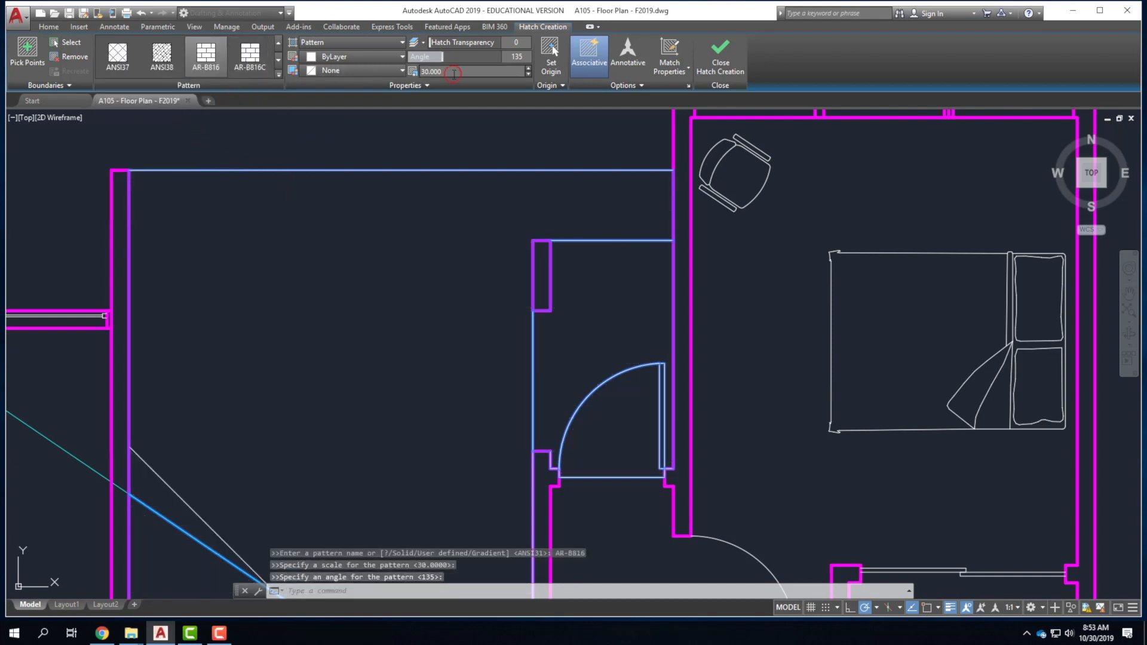
type("1.0")
key("Tab")
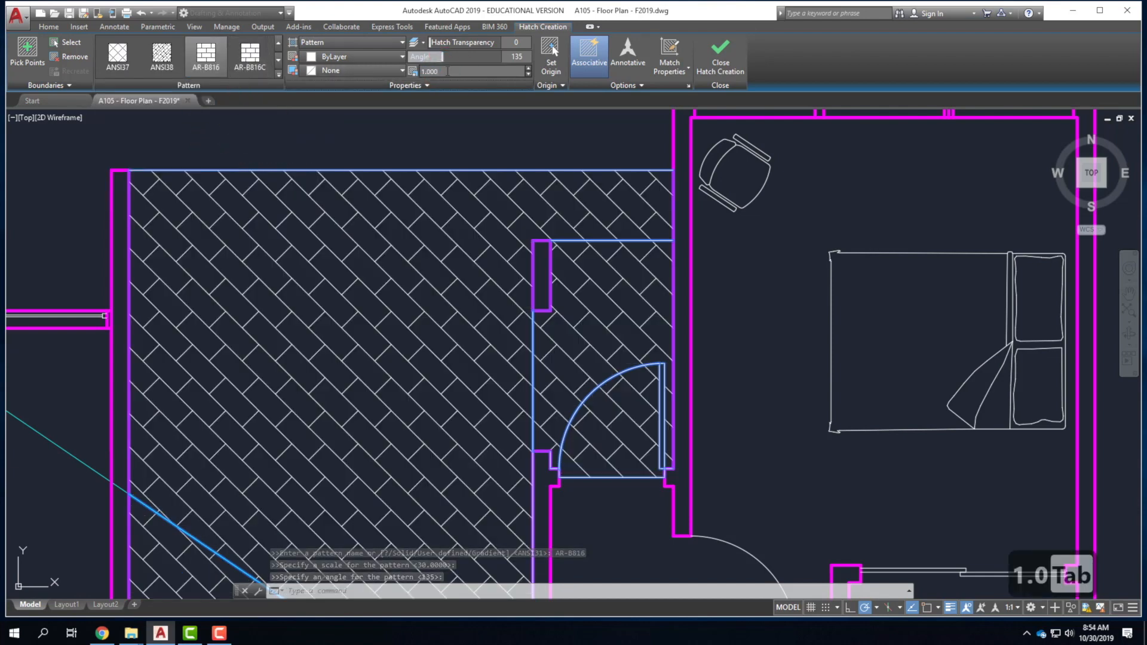
left_click(520, 57)
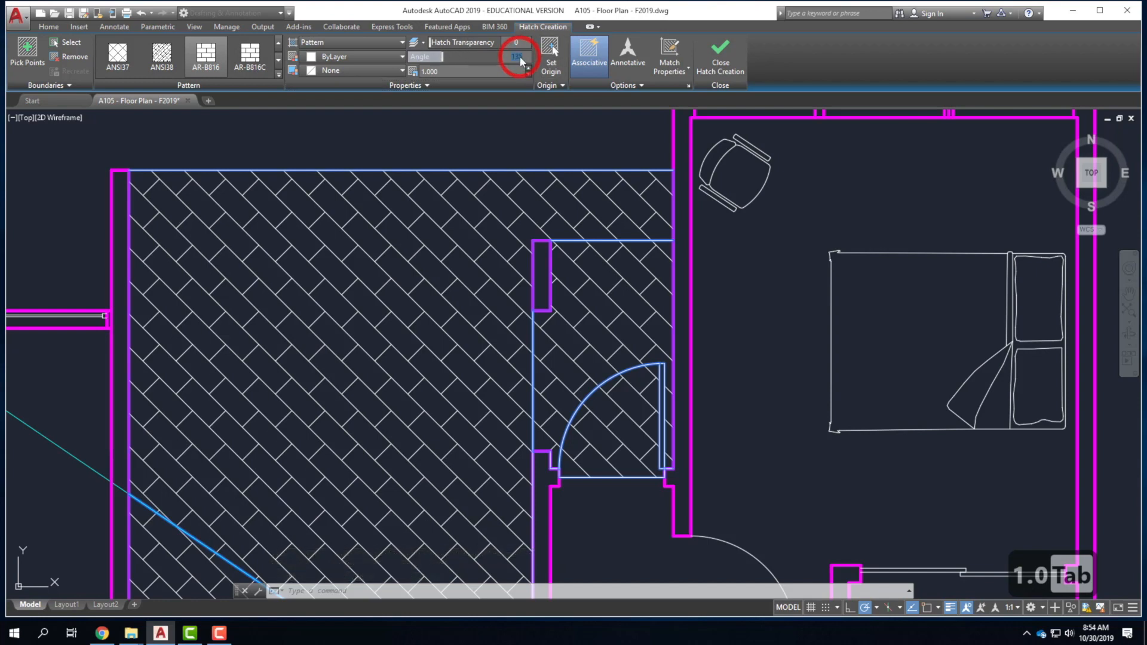
type("0")
key("Tab")
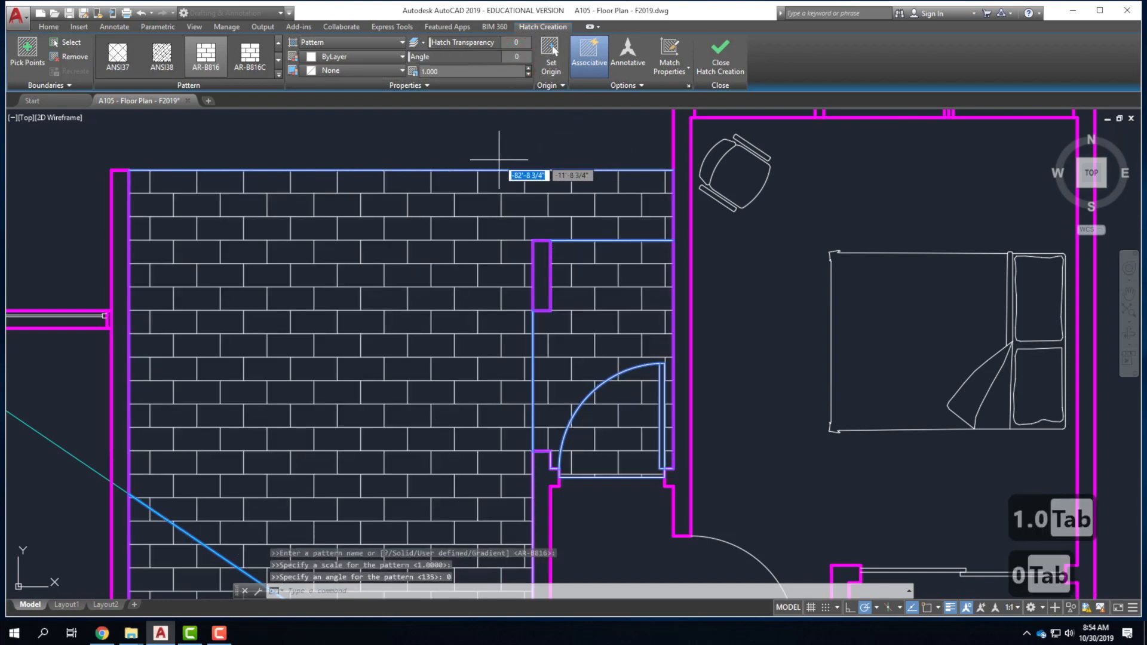
left_click(726, 55)
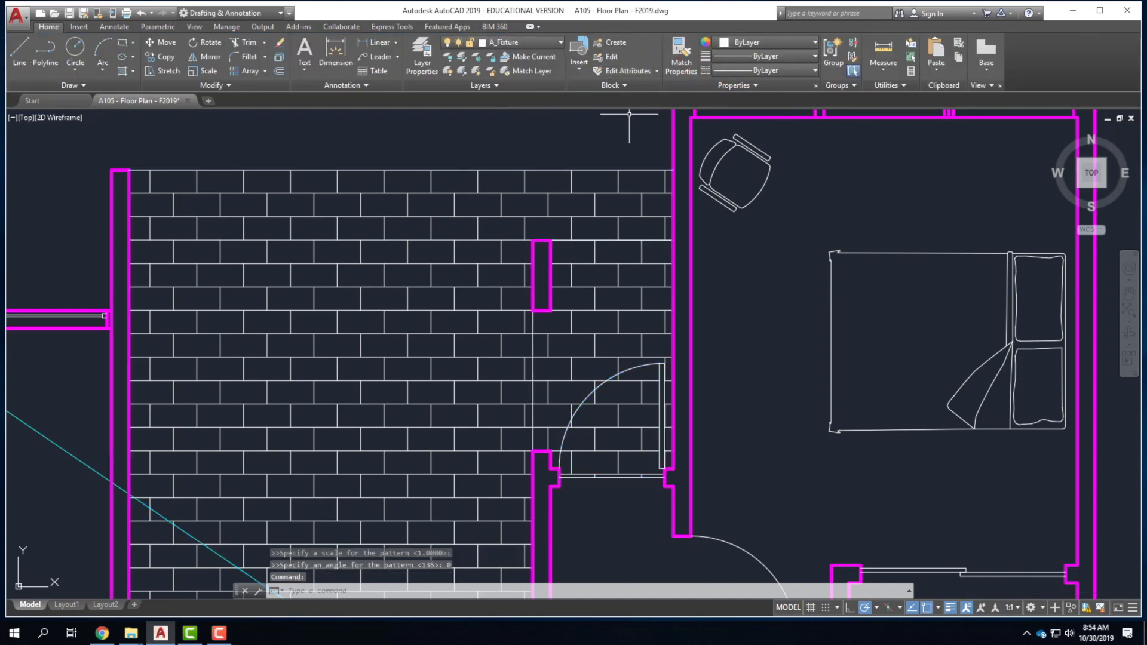
Move the small room's brick hatch onto the A_Furniture layer.
left_click(464, 239)
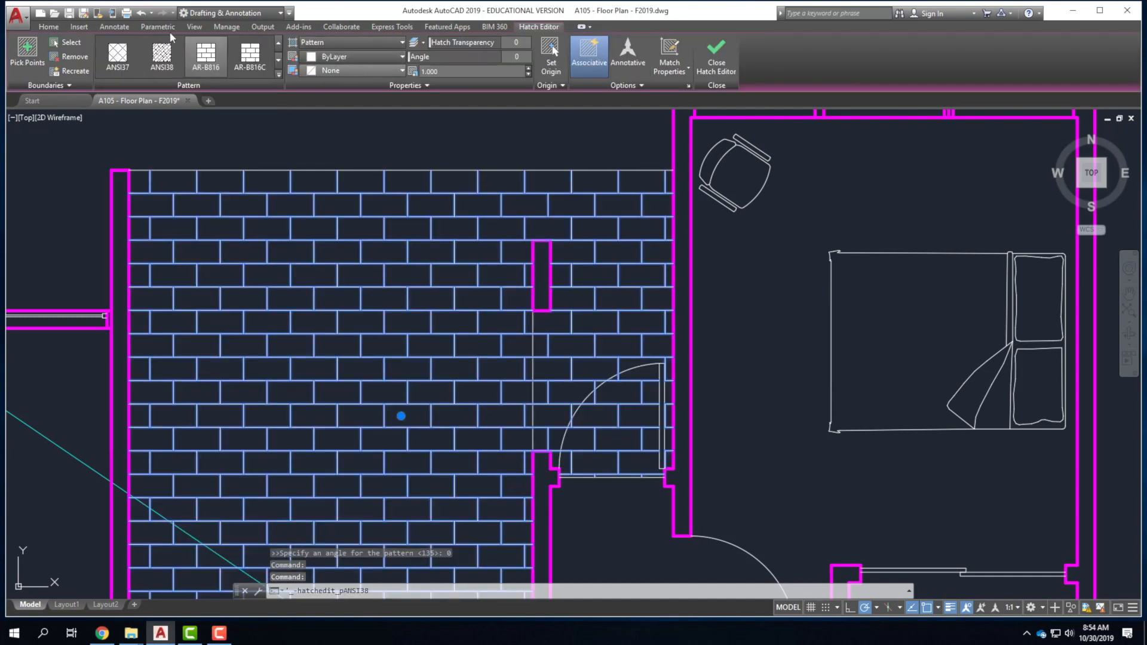
left_click(45, 27)
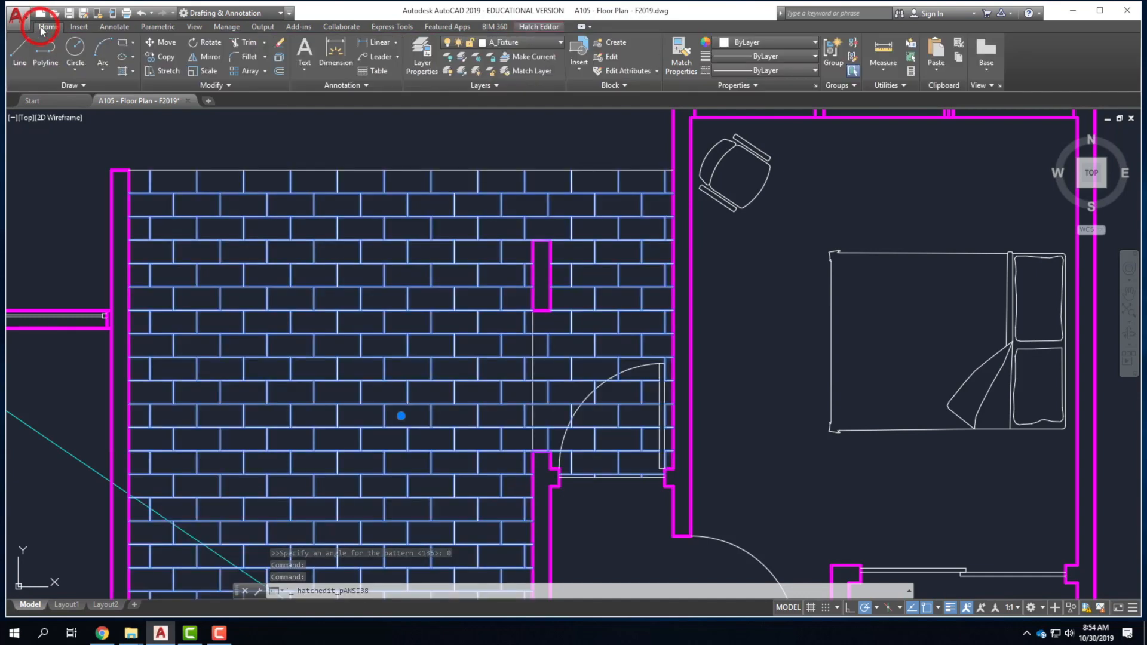
left_click(524, 43)
left_click(524, 100)
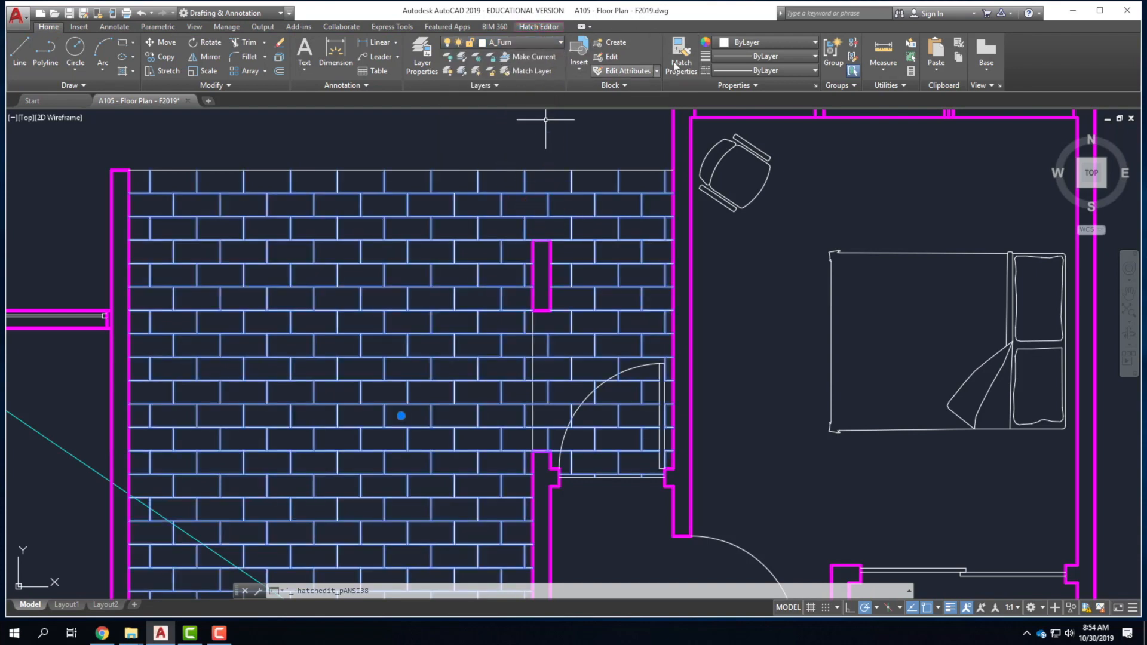
left_click(750, 43)
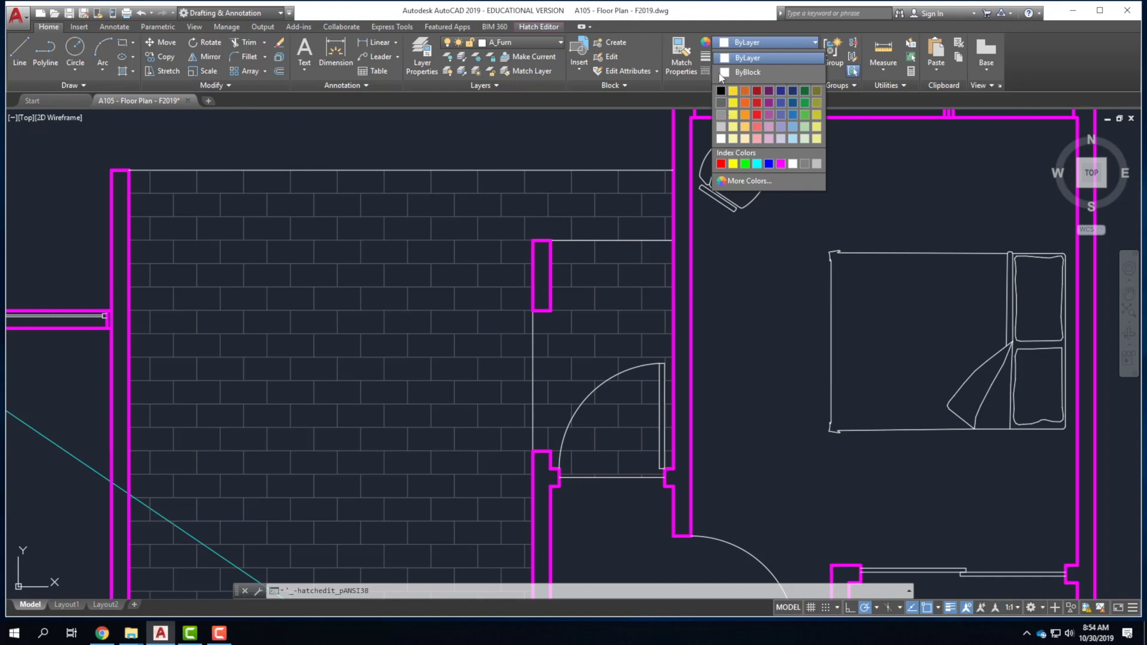
Colour the brick hatch dark grey, index colour 251, and deselect it.
left_click(706, 43)
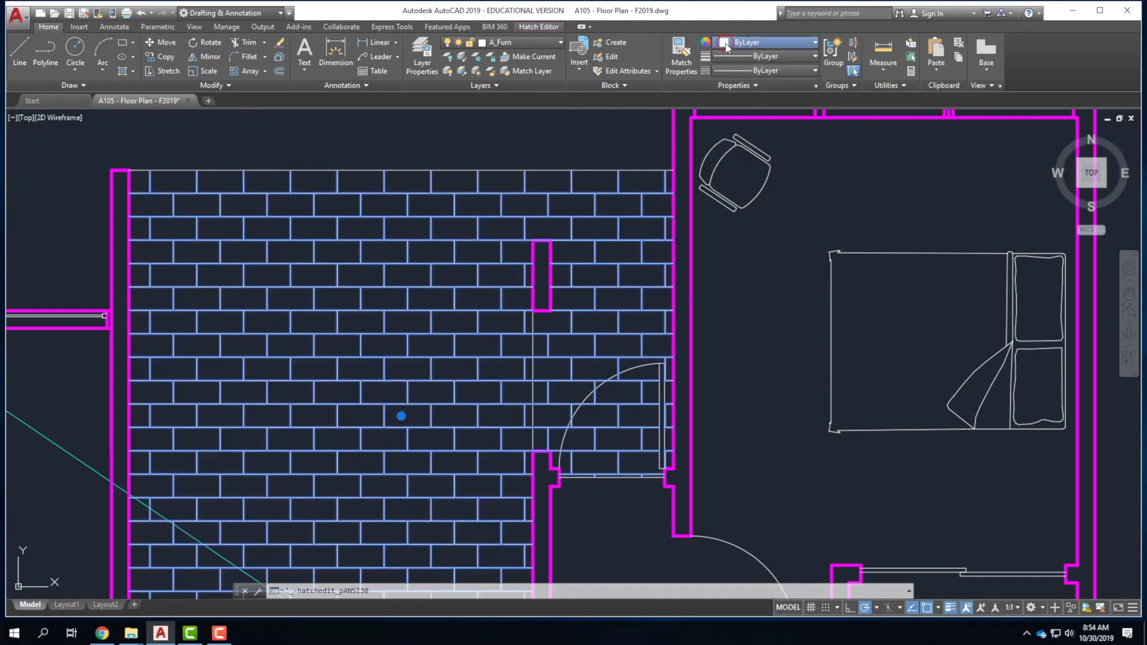
left_click(732, 43)
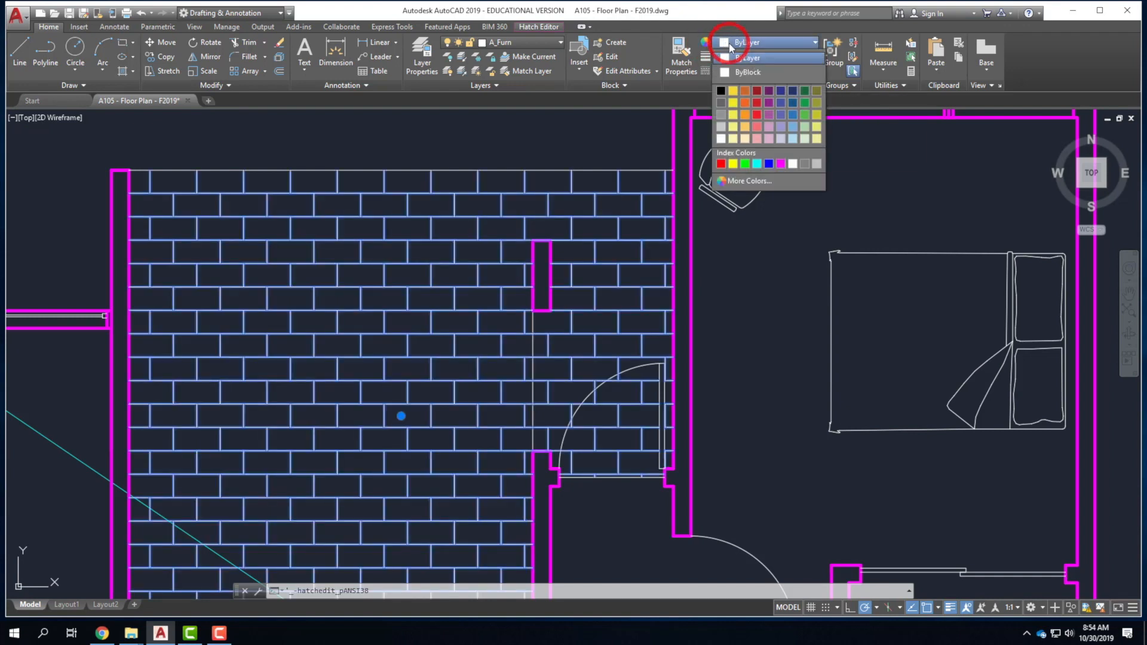
left_click(747, 180)
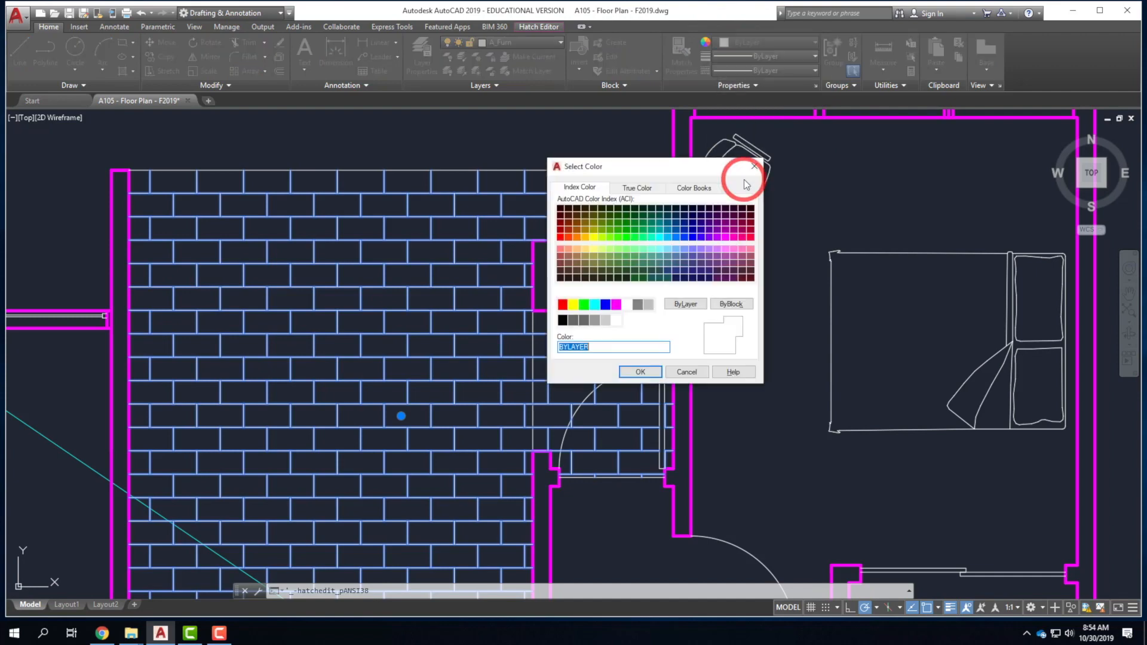
left_click(573, 321)
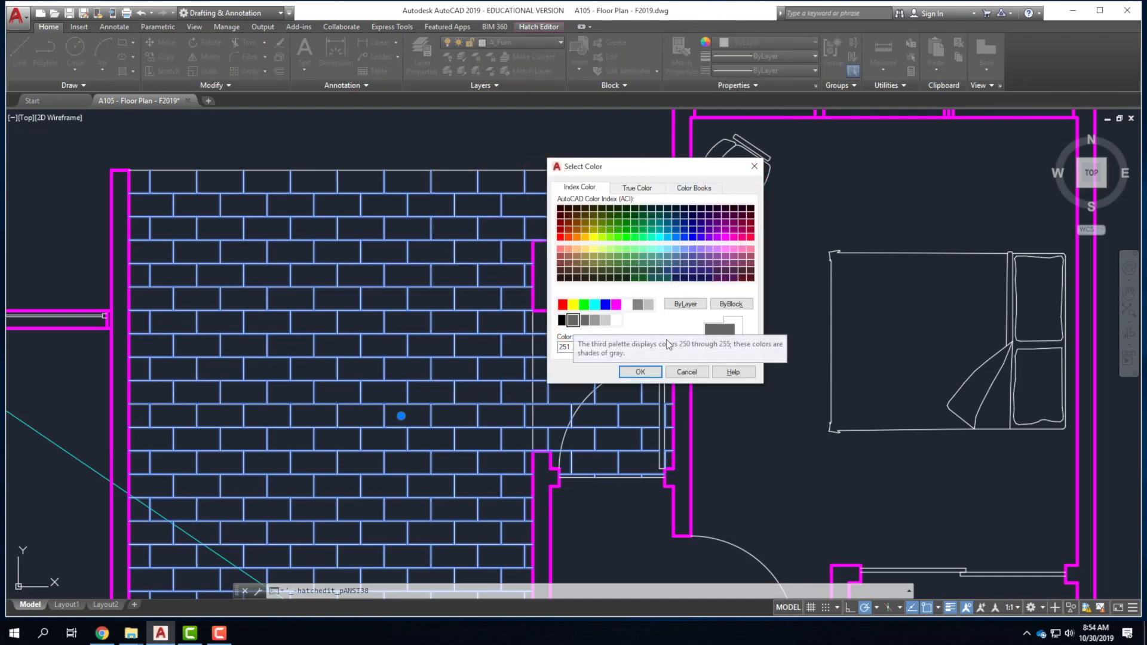
left_click(640, 372)
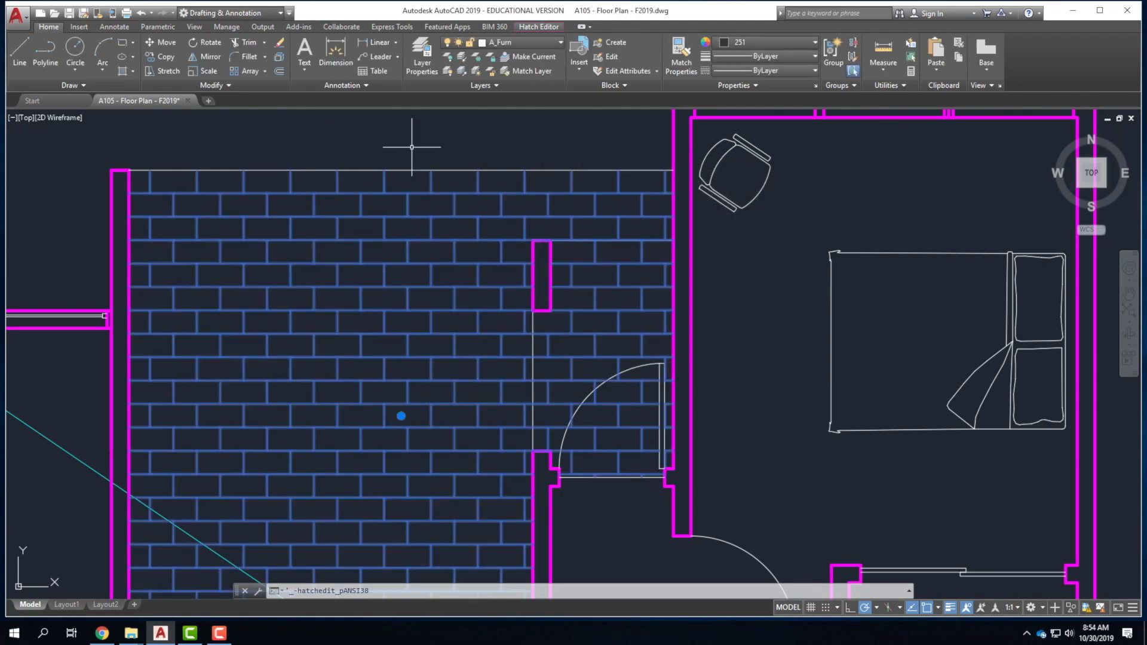
key("Escape")
Zoom out over the floor plan and start a new hatch.
scroll(308, 246, "down", 2)
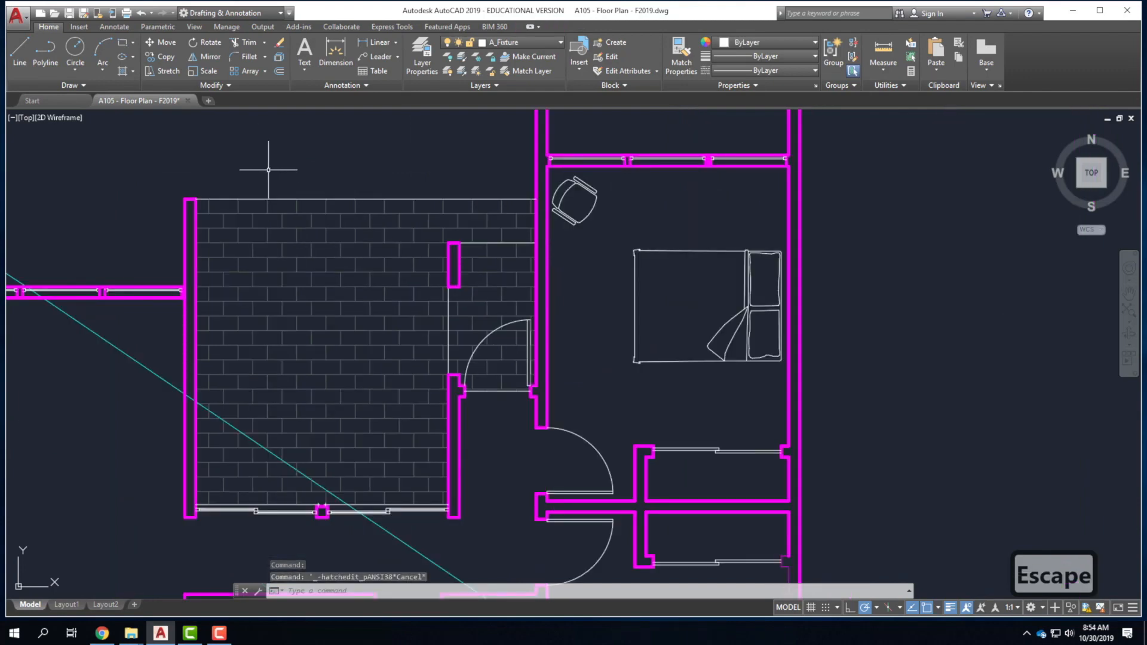
scroll(361, 190, "down", 2)
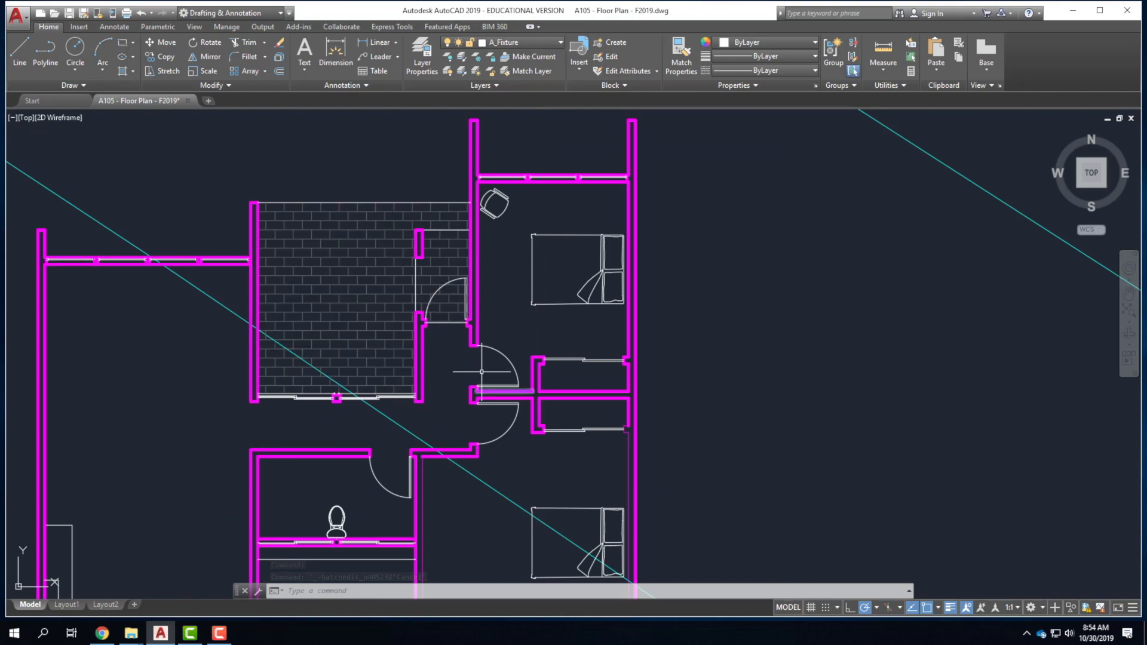
scroll(569, 334, "down", 2)
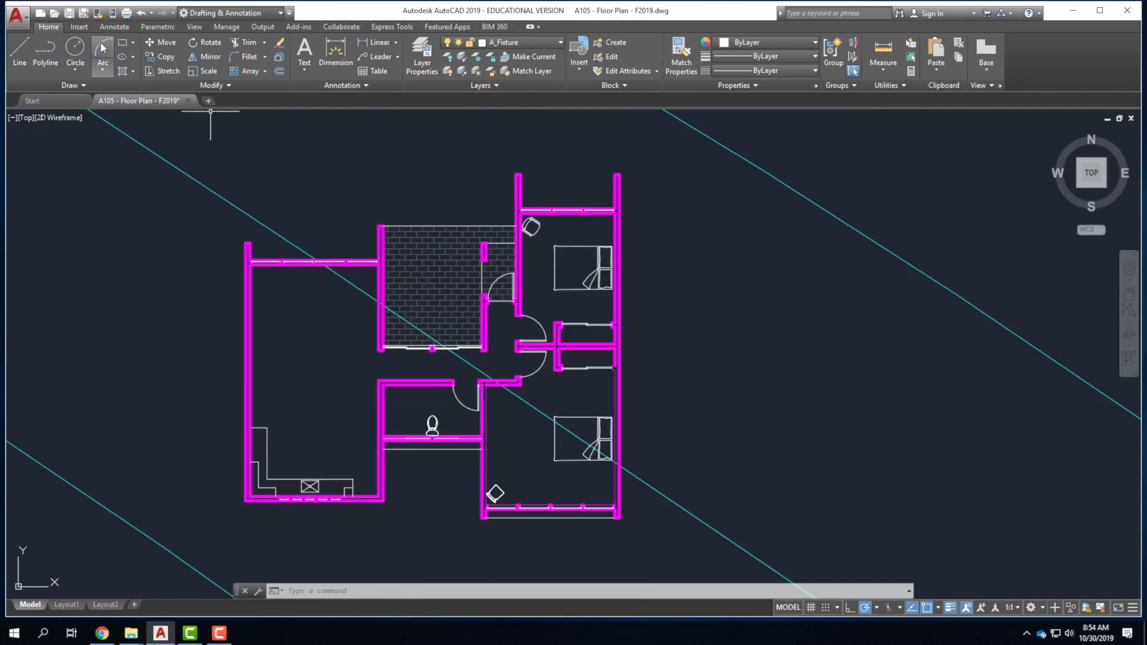
left_click(122, 73)
Pick the living area, corner area, hallway, closet and both bedrooms as hatch areas.
left_click(303, 379)
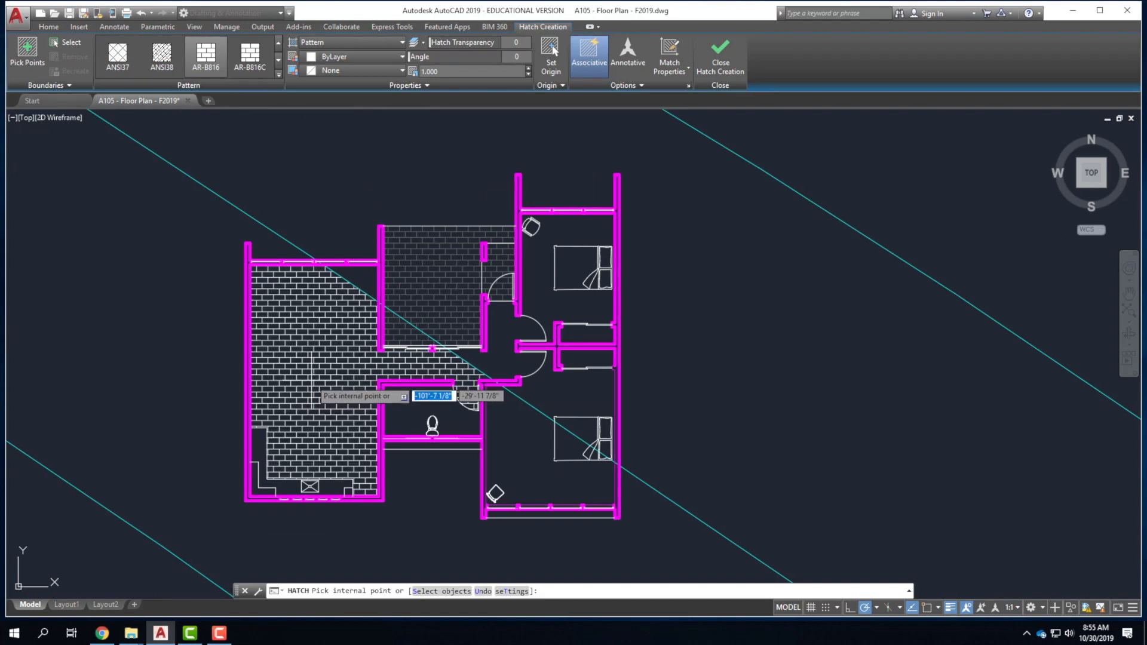
left_click(328, 379)
left_click(369, 281)
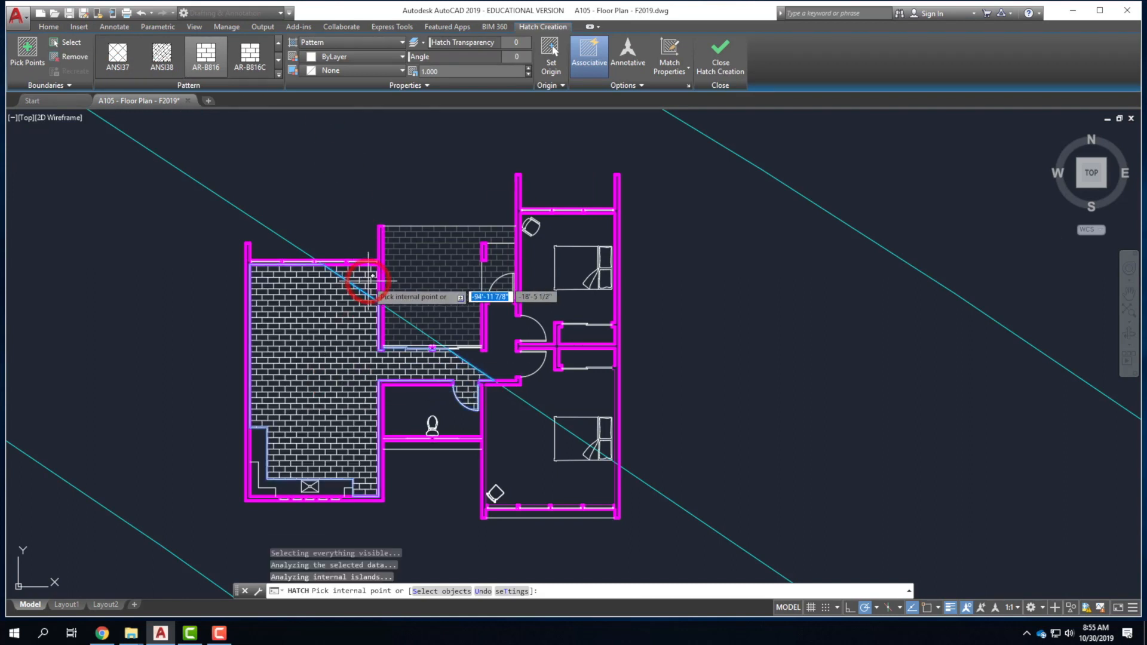
left_click(505, 359)
left_click(524, 431)
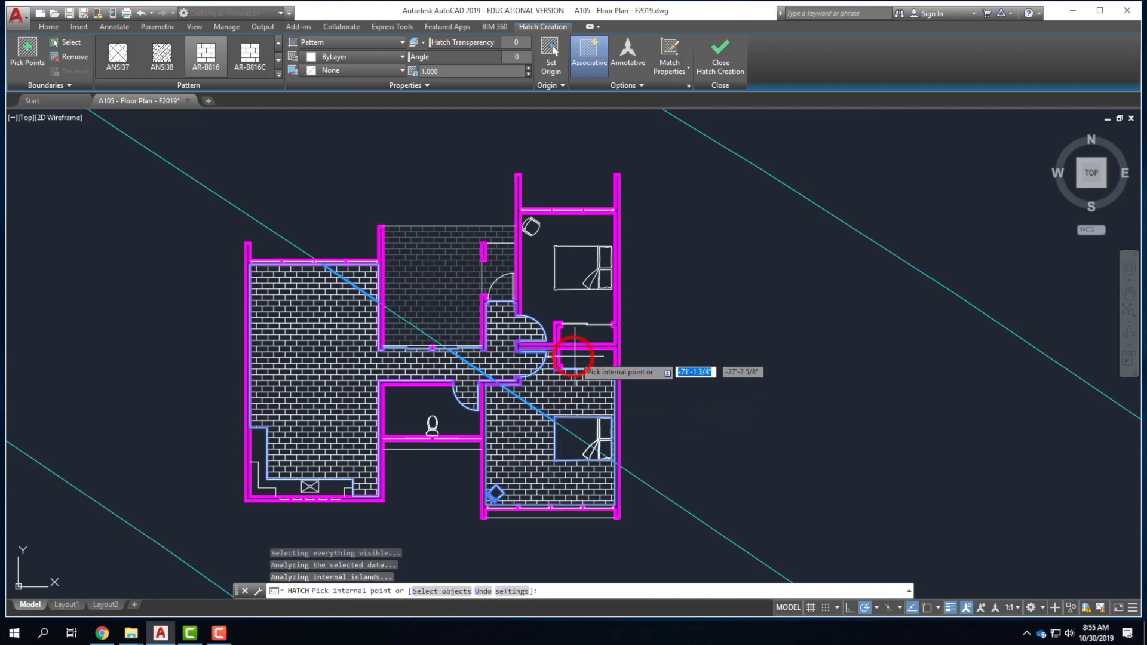
left_click(574, 331)
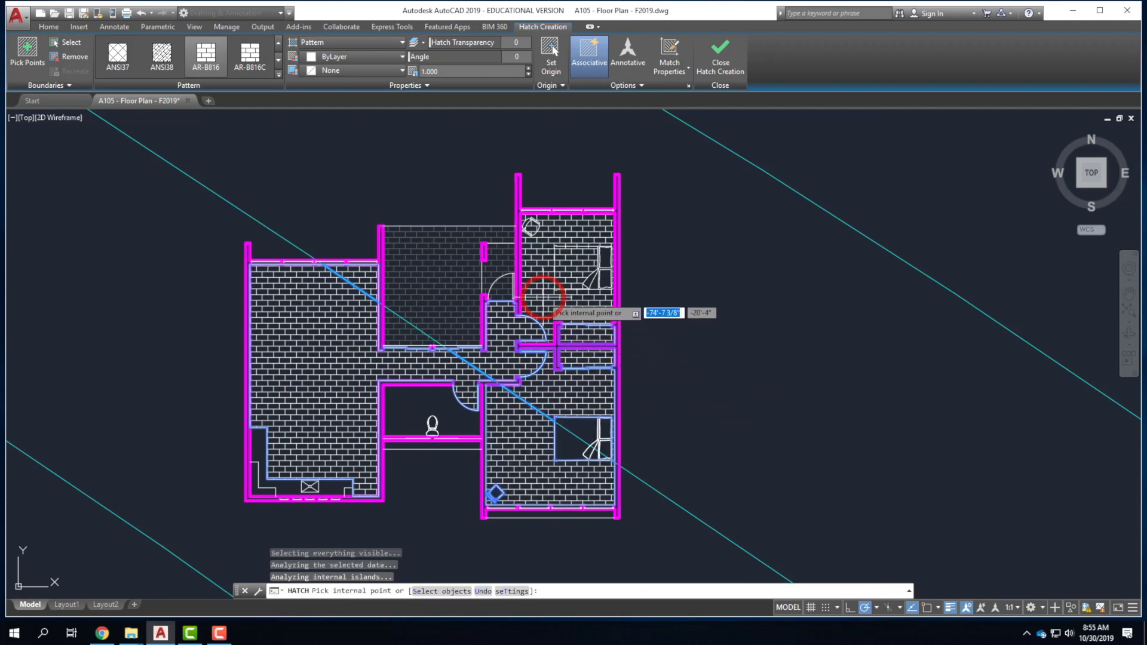
left_click(562, 302)
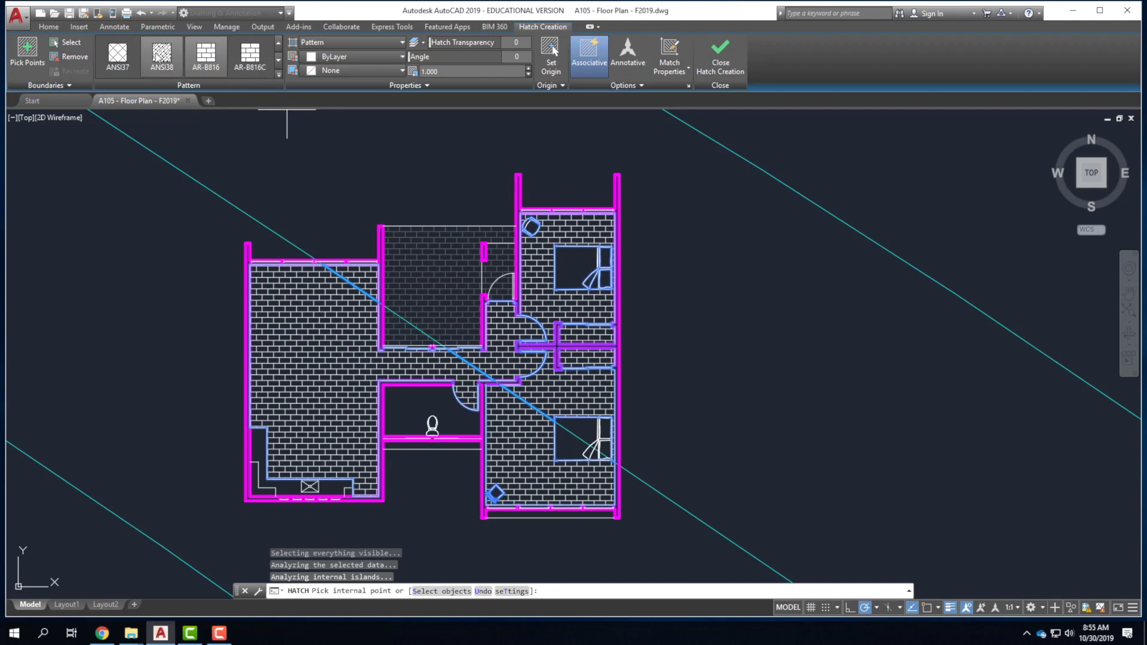
Use the ANSI31 pattern with scale 40 and angle 135.
left_click(161, 57)
left_click(279, 74)
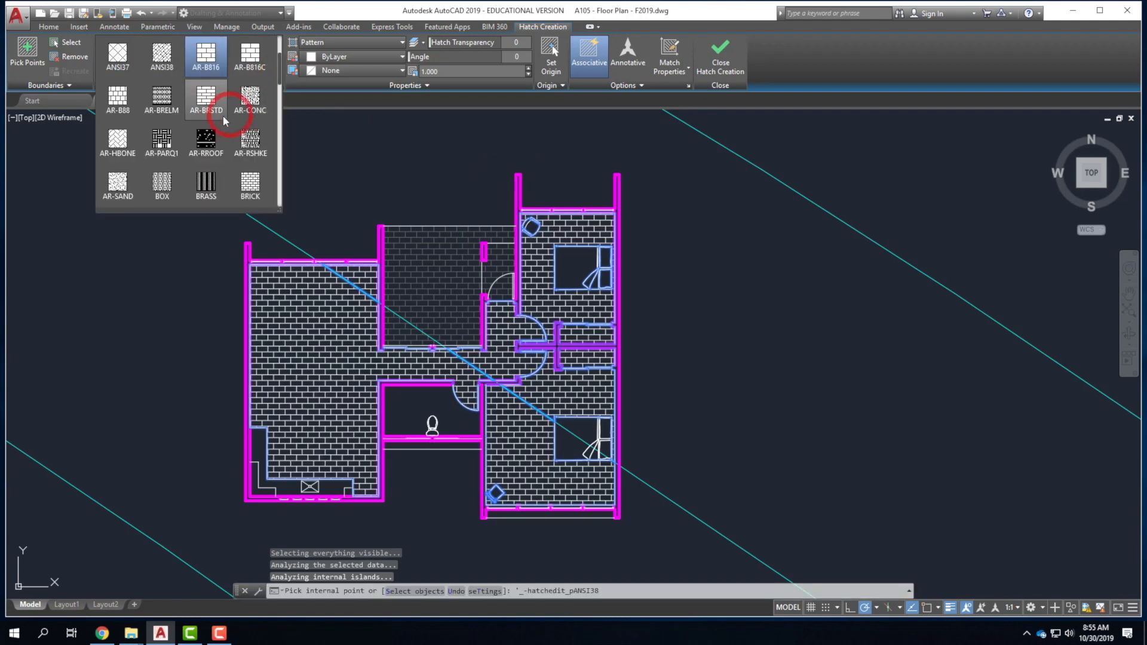
left_click(206, 54)
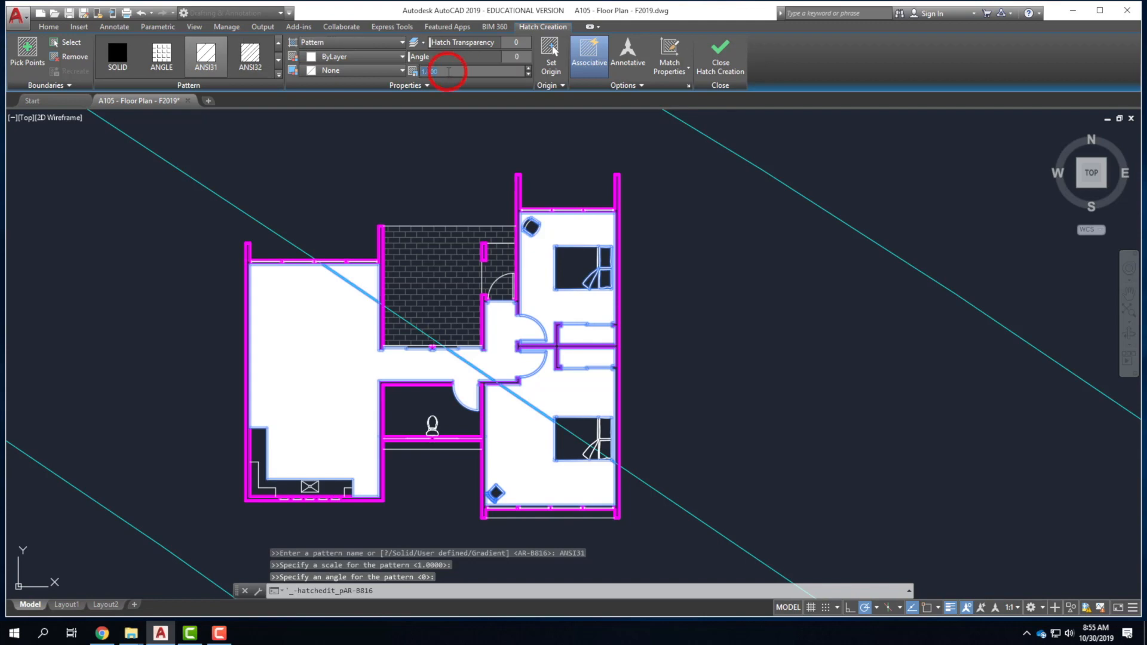
type("30")
key("Return")
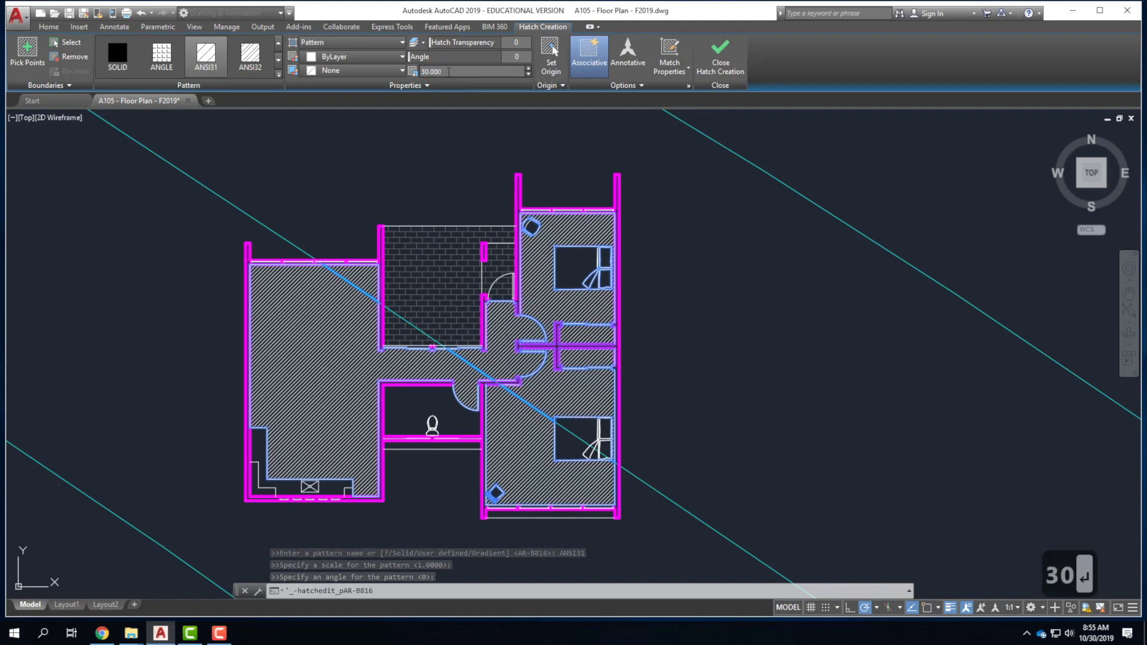
left_click_drag(445, 70, 402, 67)
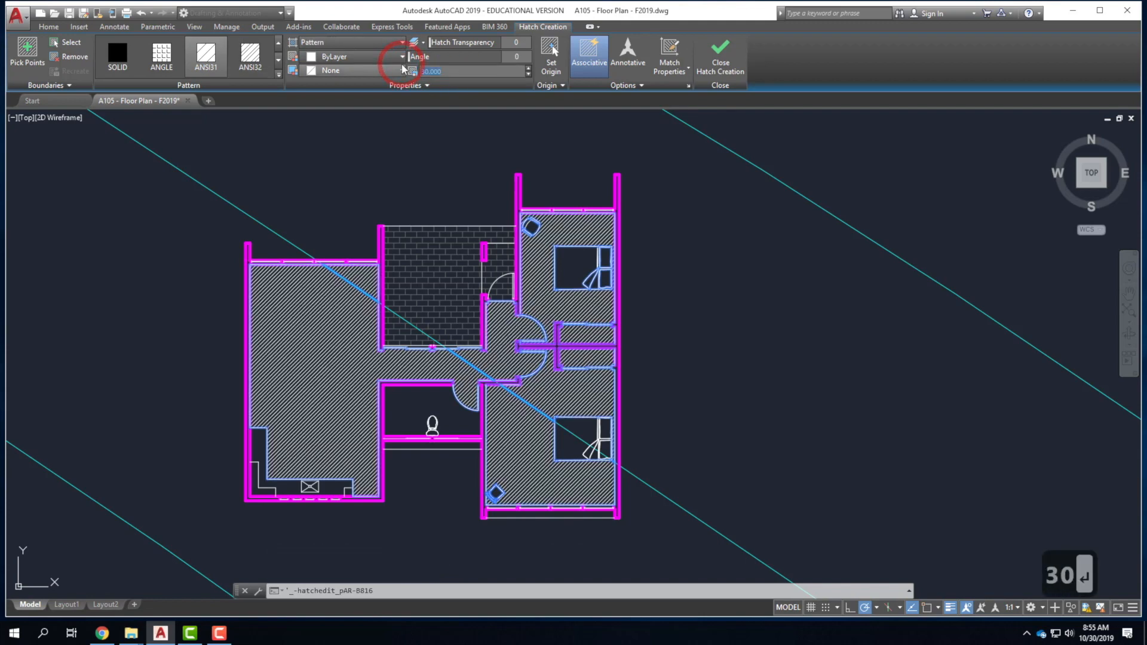
type("40")
key("Tab")
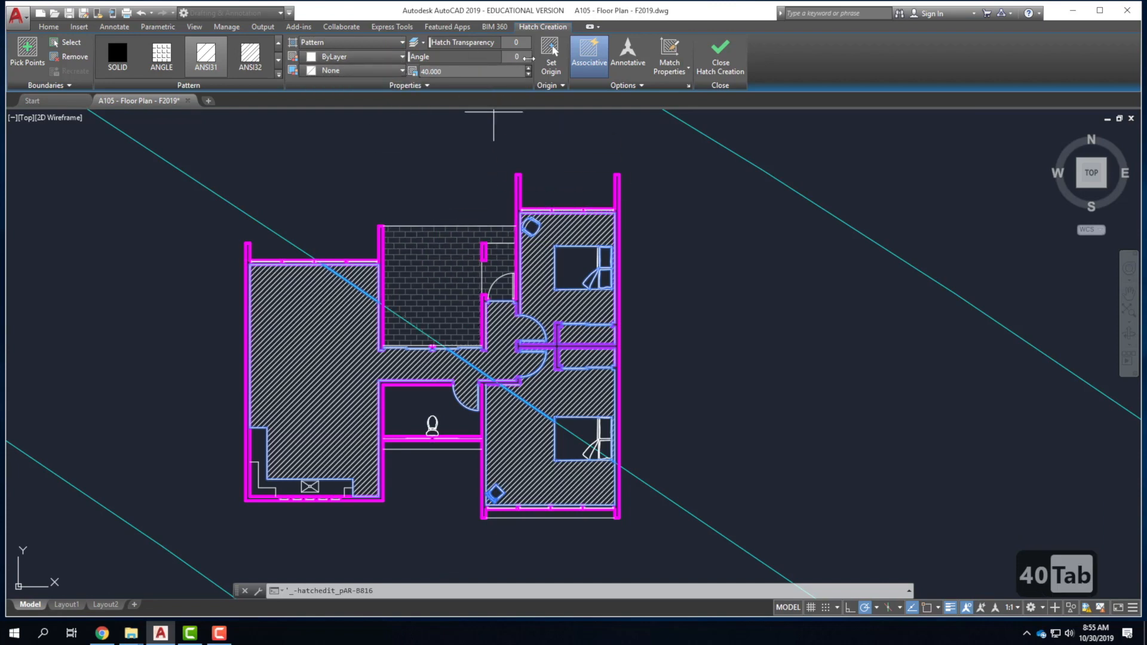
type("135")
key("Tab")
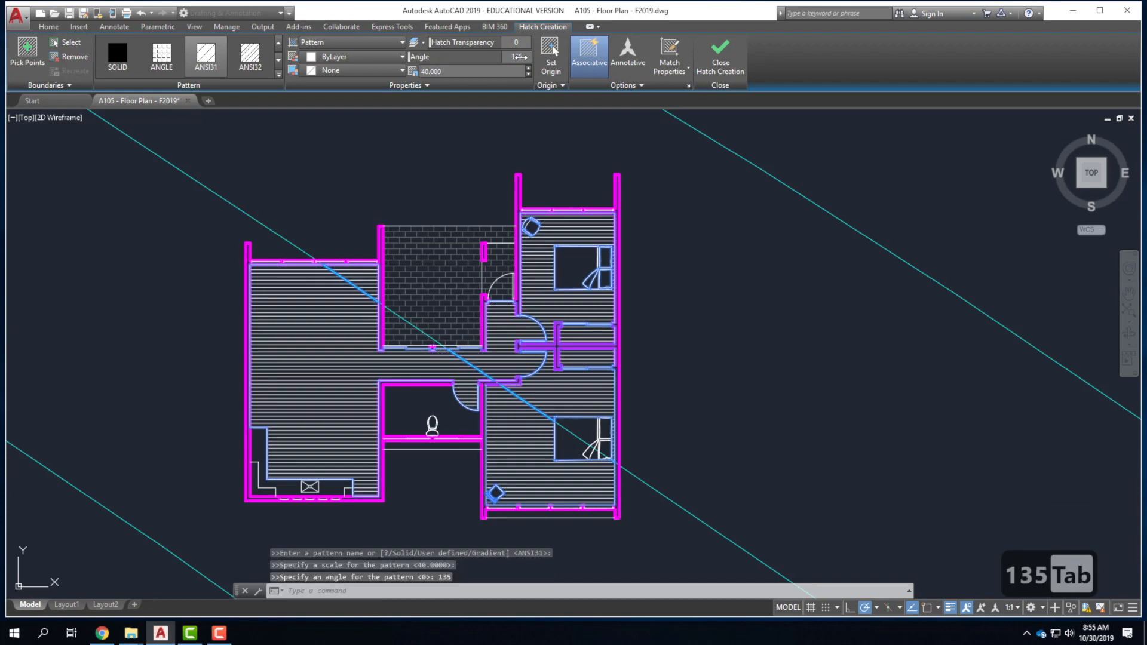
Finish the ANSI31 line hatch and colour it dark grey, colour 251.
left_click(712, 64)
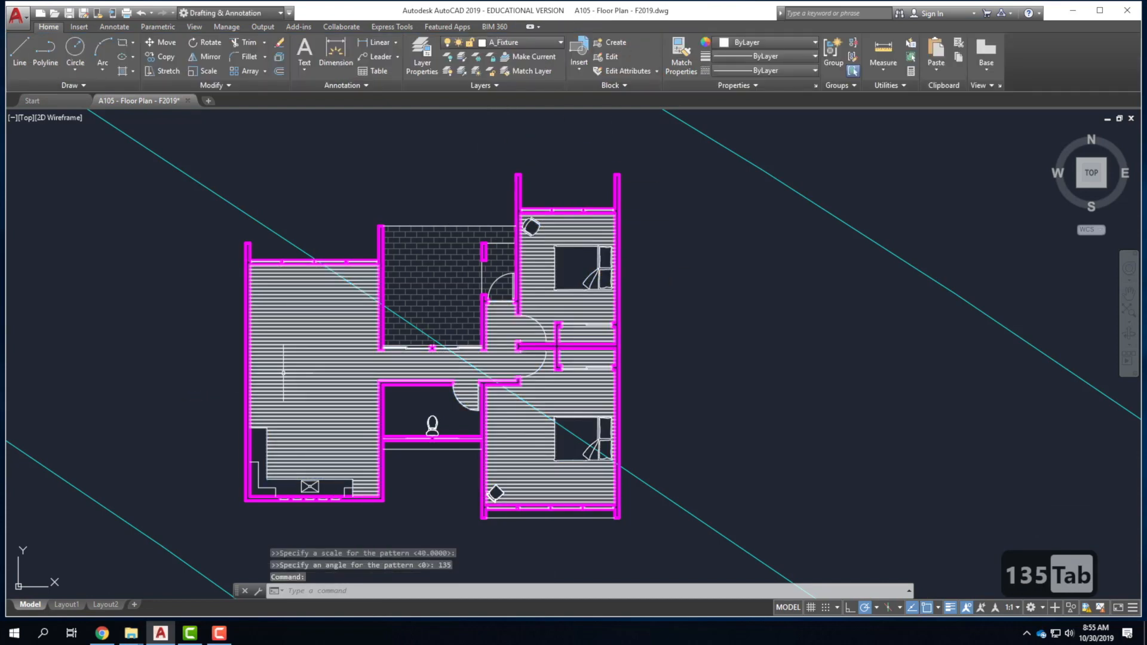
left_click(290, 369)
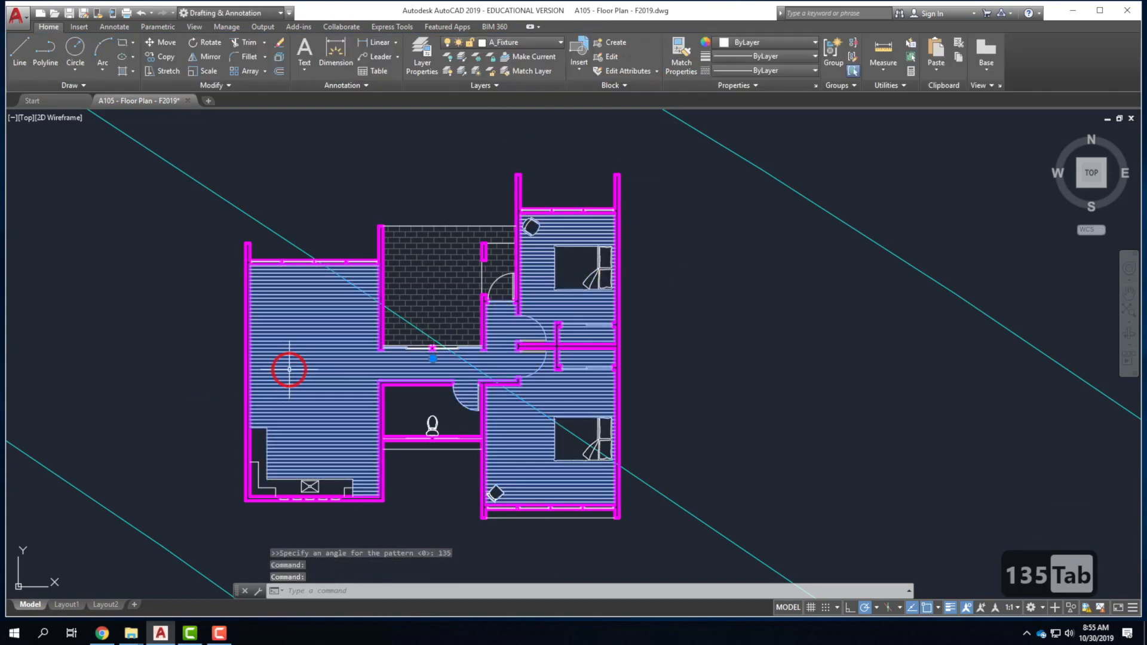
left_click(50, 27)
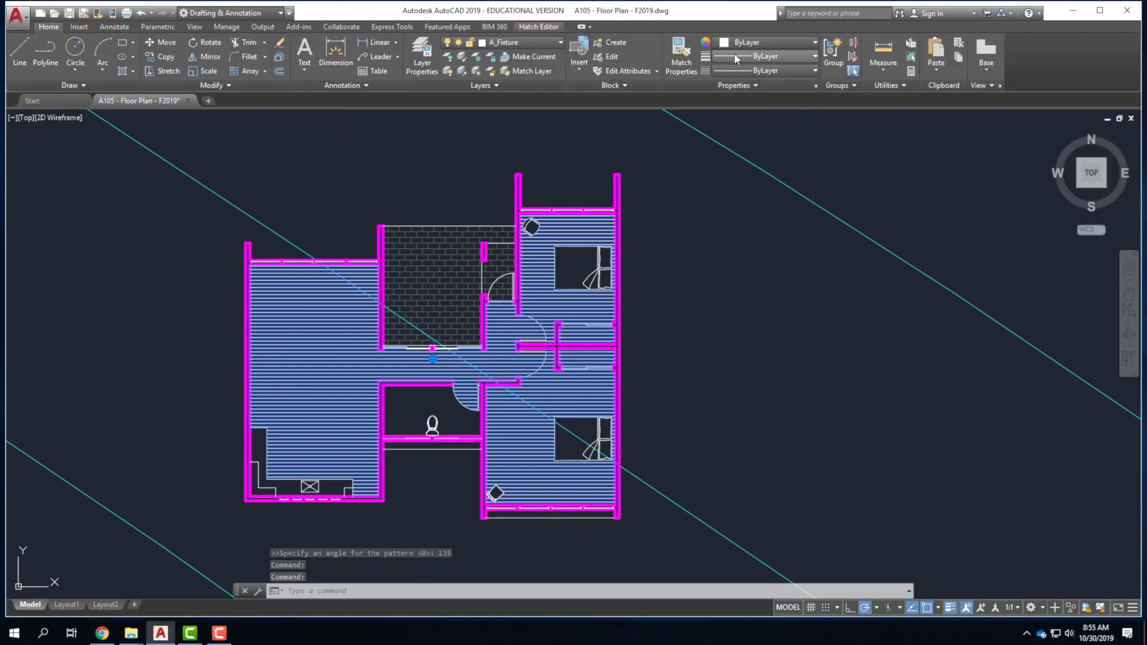
left_click(752, 44)
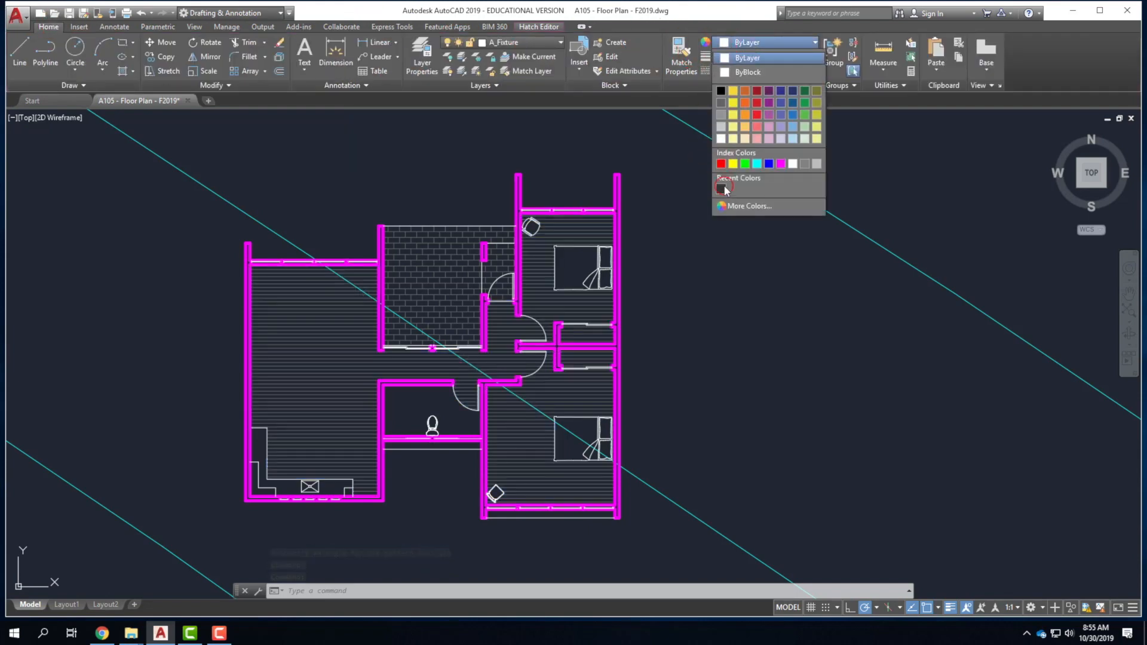
left_click(726, 165)
key("Escape")
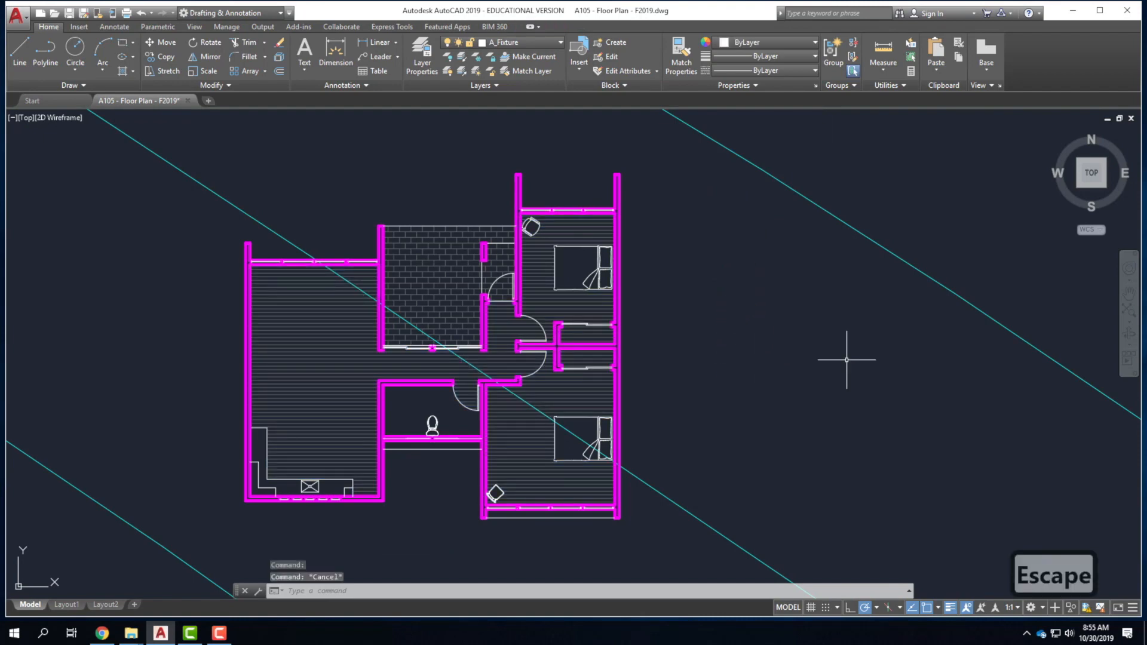
scroll(611, 274, "up", 5)
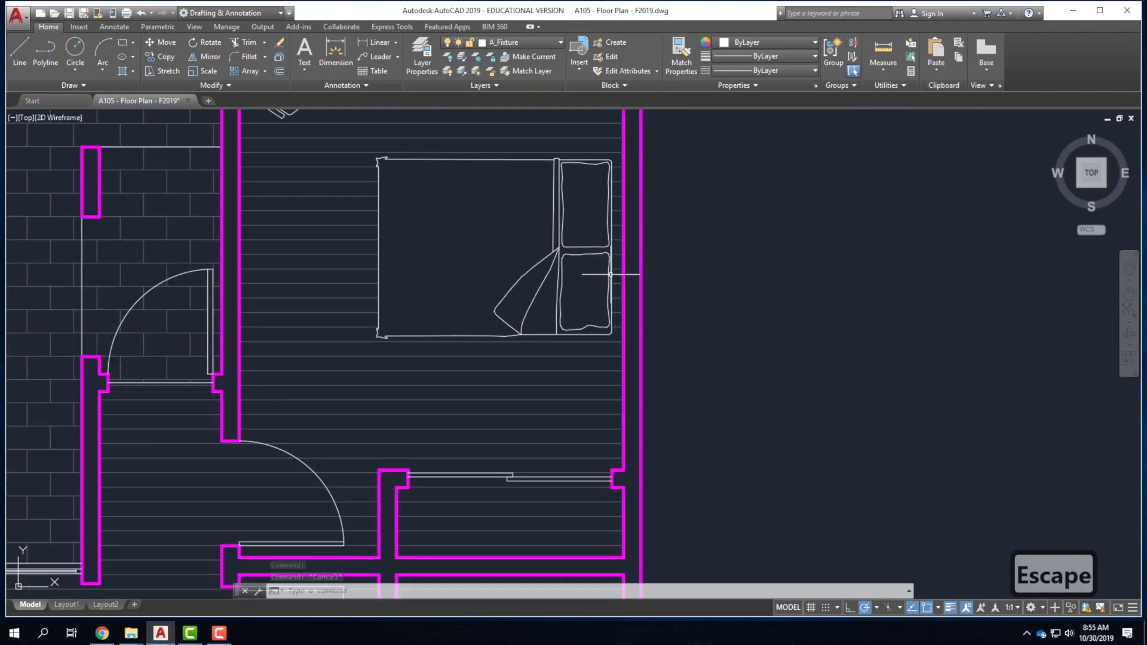
scroll(530, 362, "down", 3)
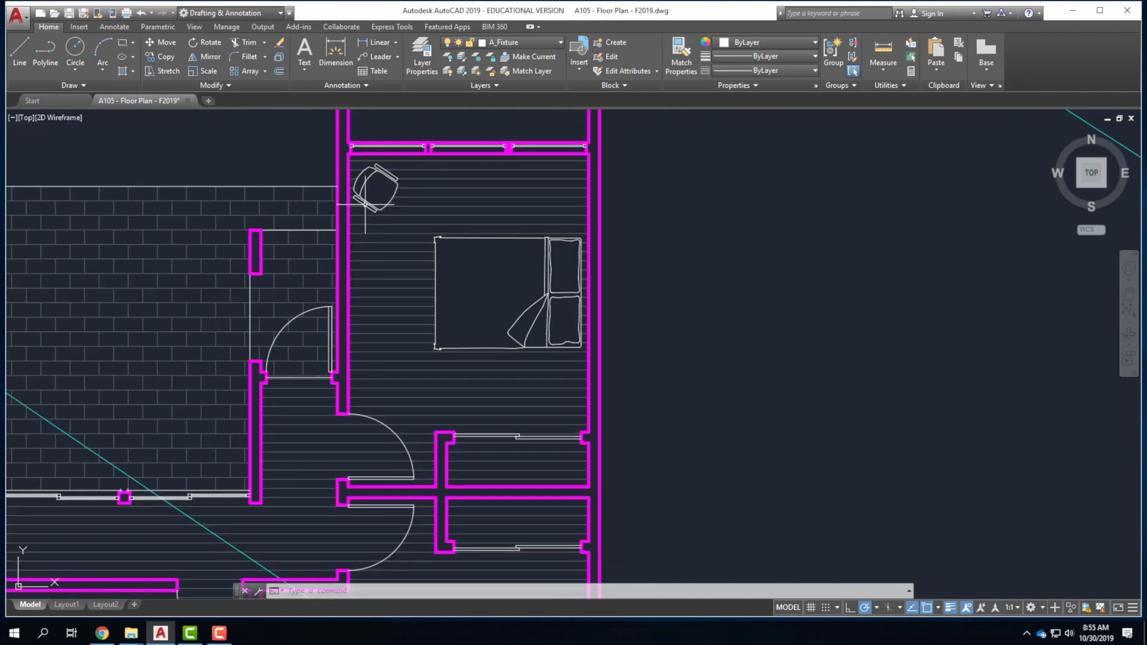
scroll(359, 191, "up", 6)
scroll(499, 292, "down", 5)
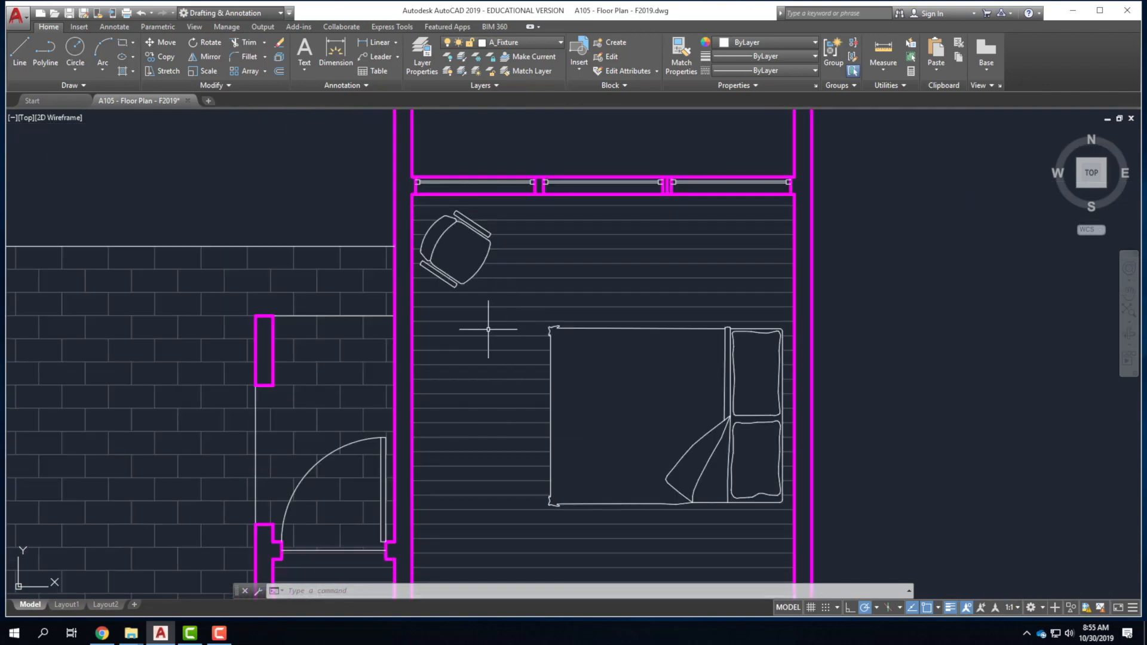
scroll(546, 197, "down", 5)
scroll(625, 402, "down", 5)
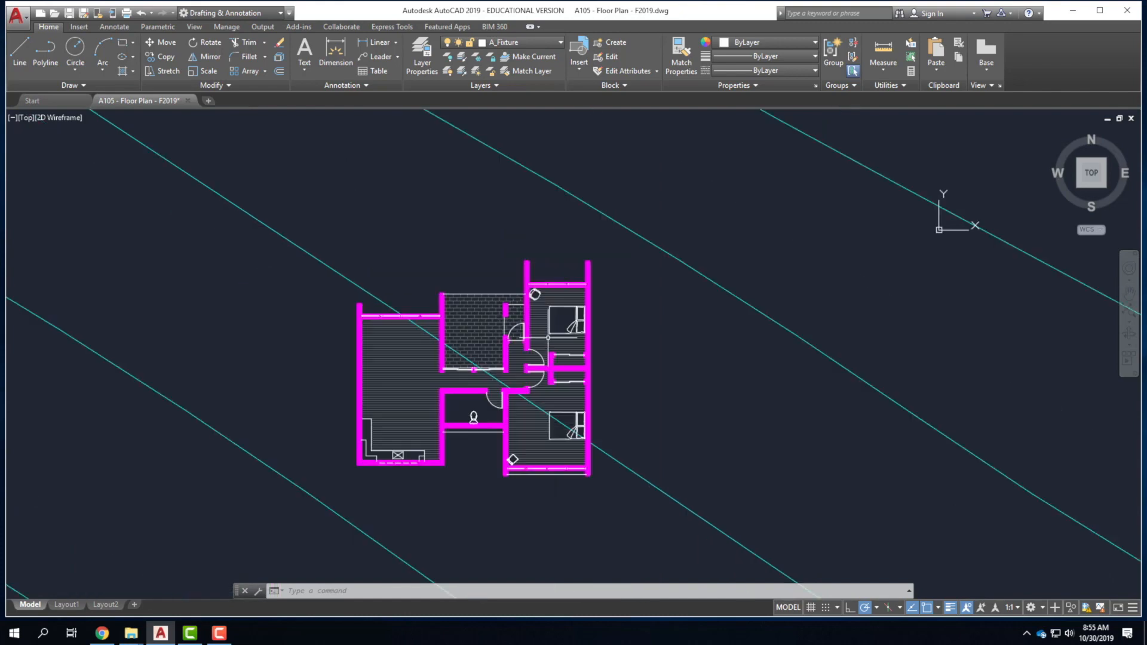
scroll(557, 398, "up", 5)
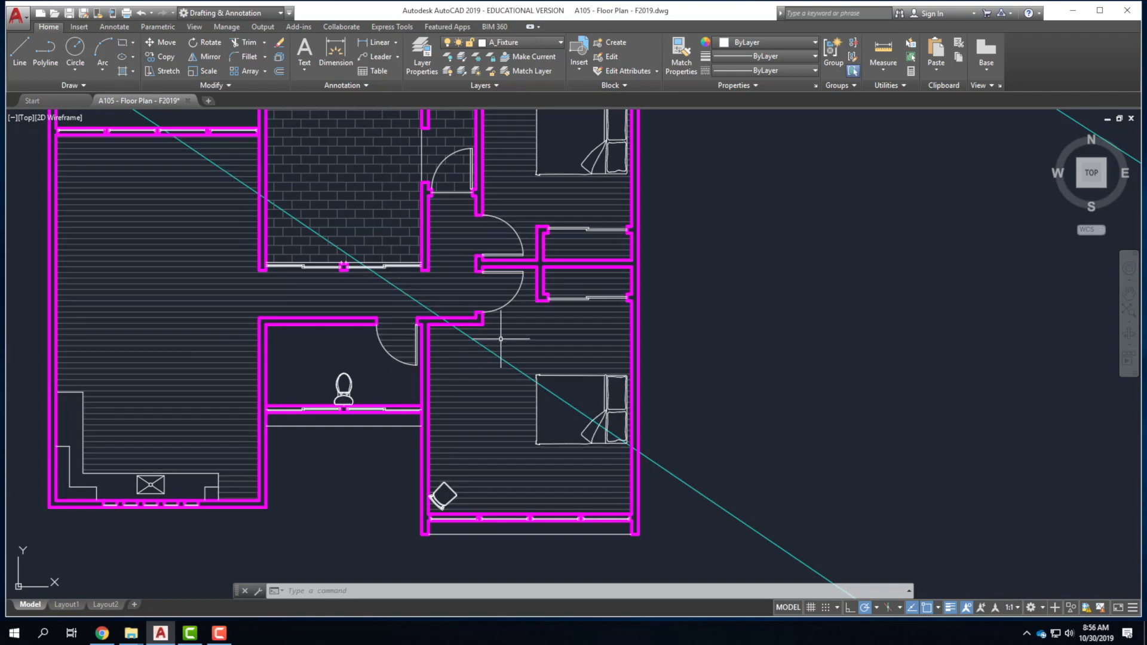
scroll(540, 455, "down", 2)
scroll(540, 278, "up", 2)
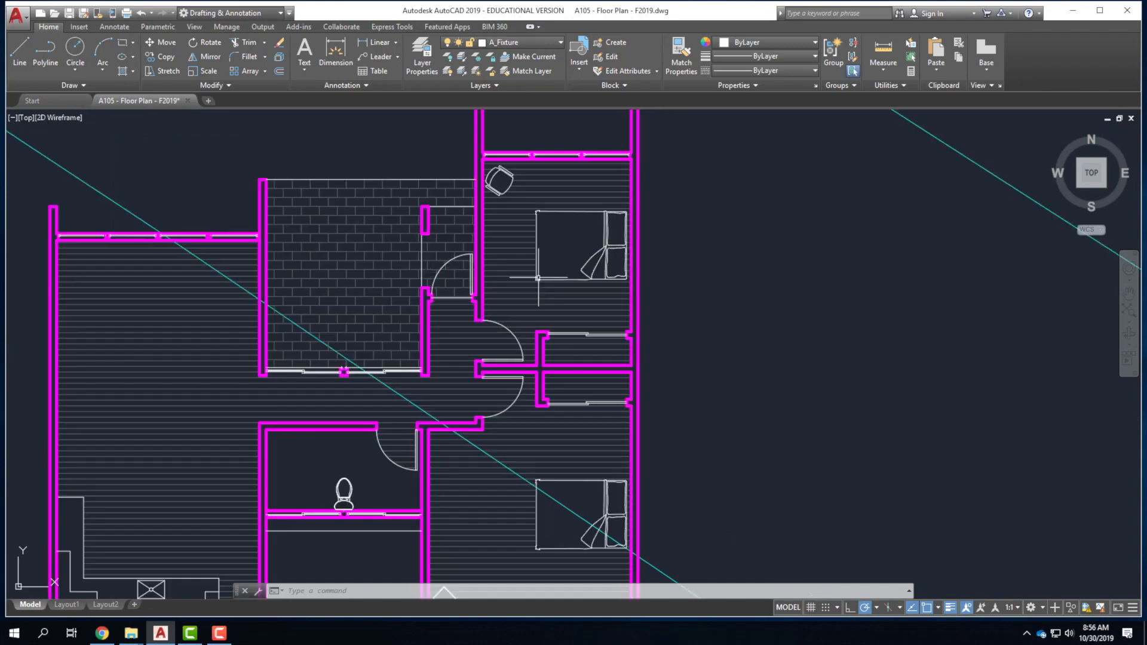
scroll(209, 341, "down", 2)
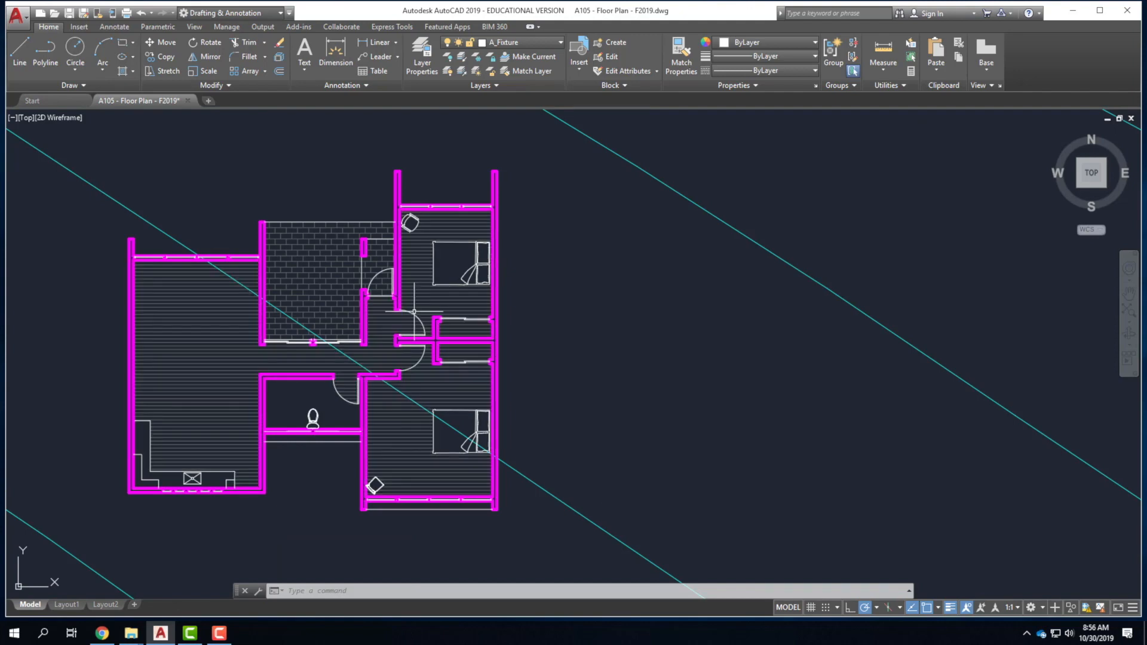
scroll(412, 399, "up", 2)
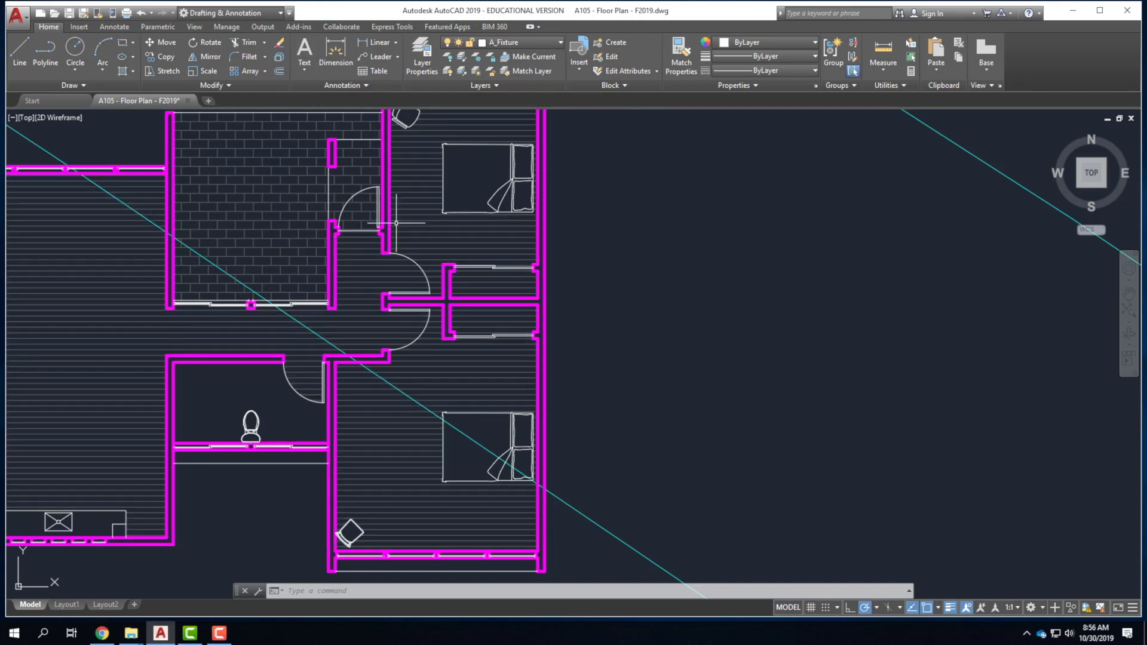
scroll(556, 236, "down", 2)
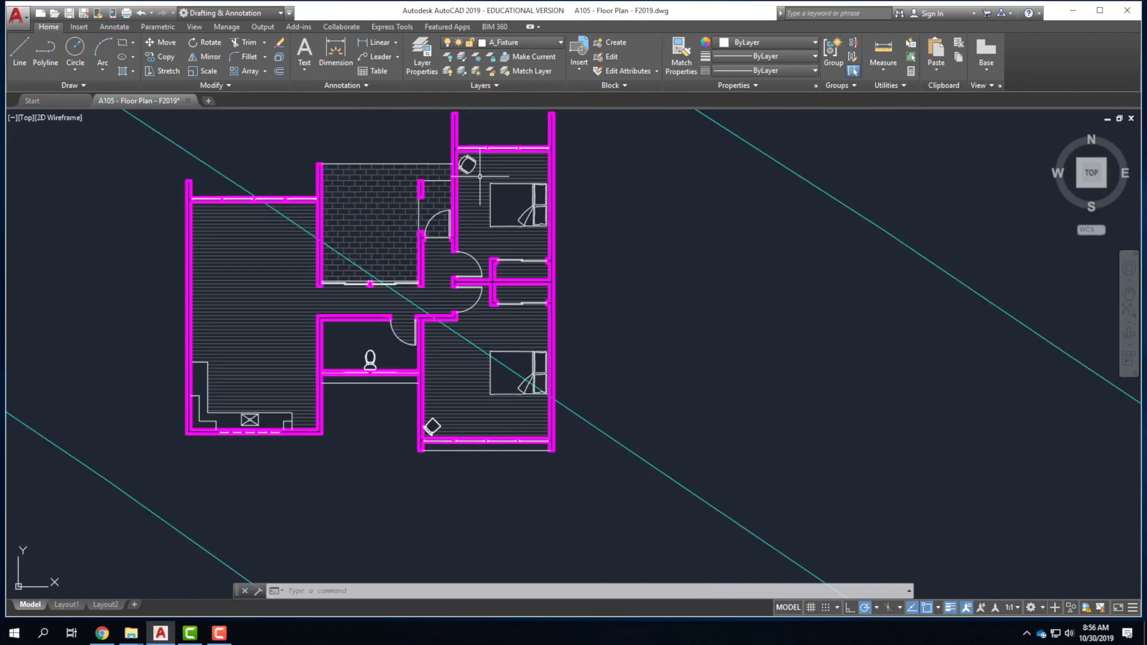
In Layer Properties, change the A_Wall layer colour from magenta to white.
left_click(533, 42)
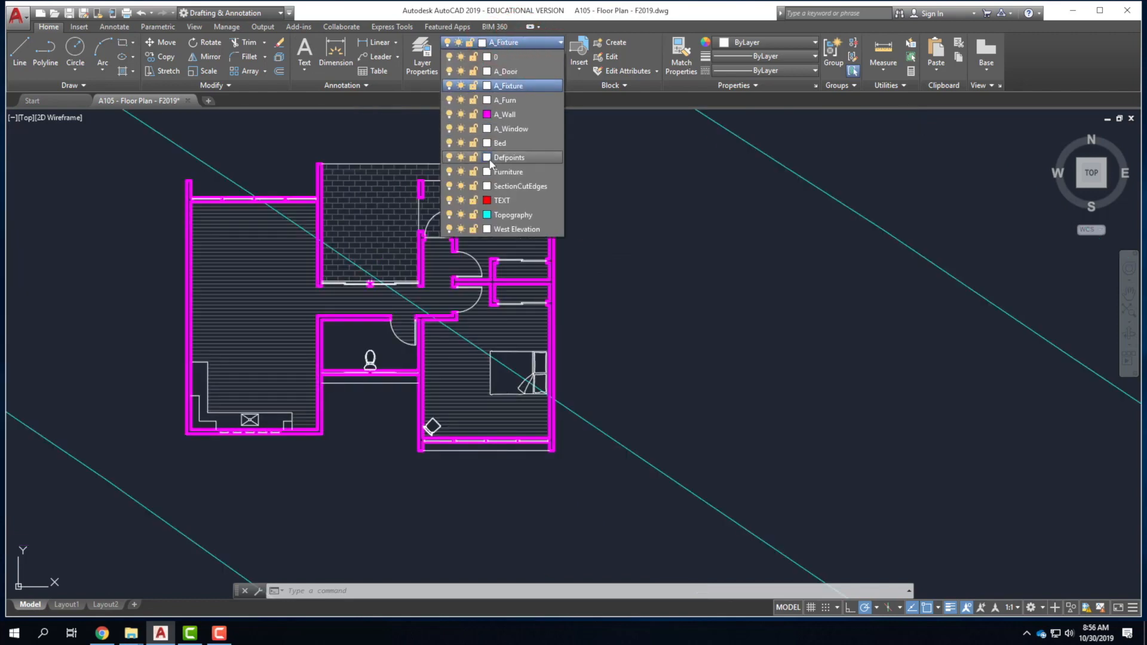
left_click(424, 53)
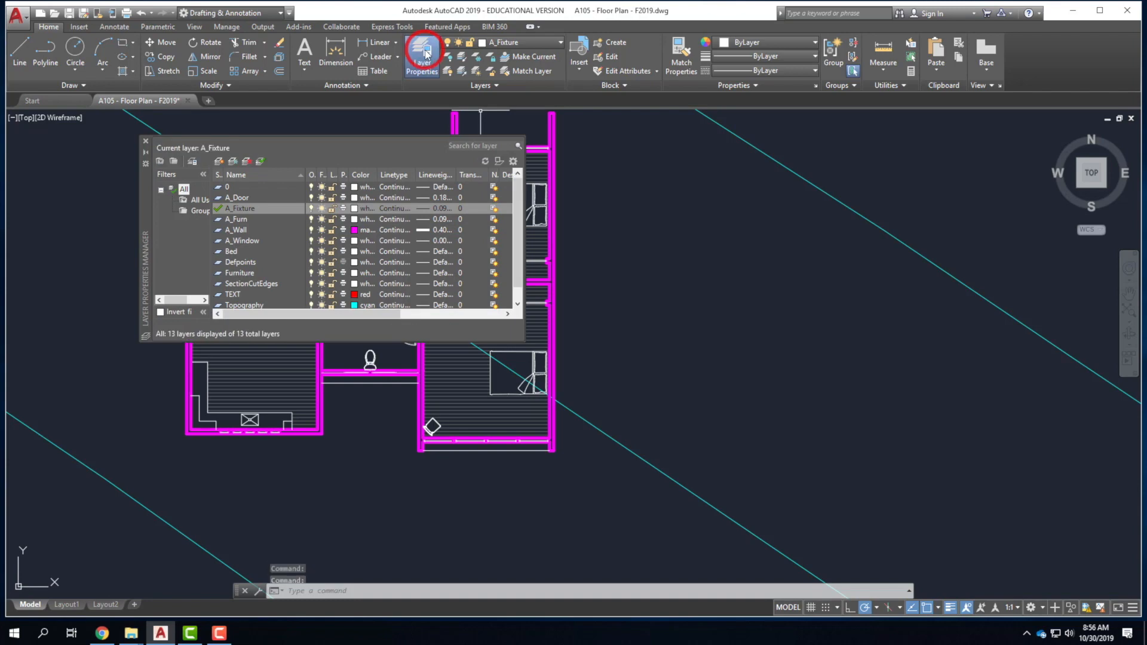
left_click(359, 230)
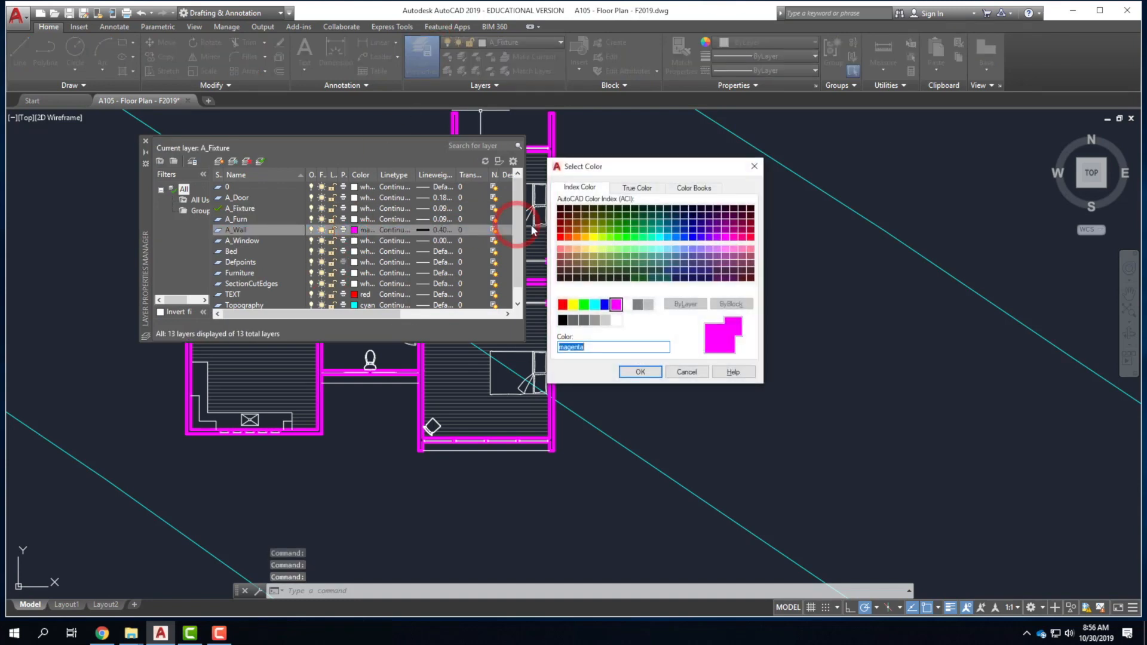
left_click(625, 308)
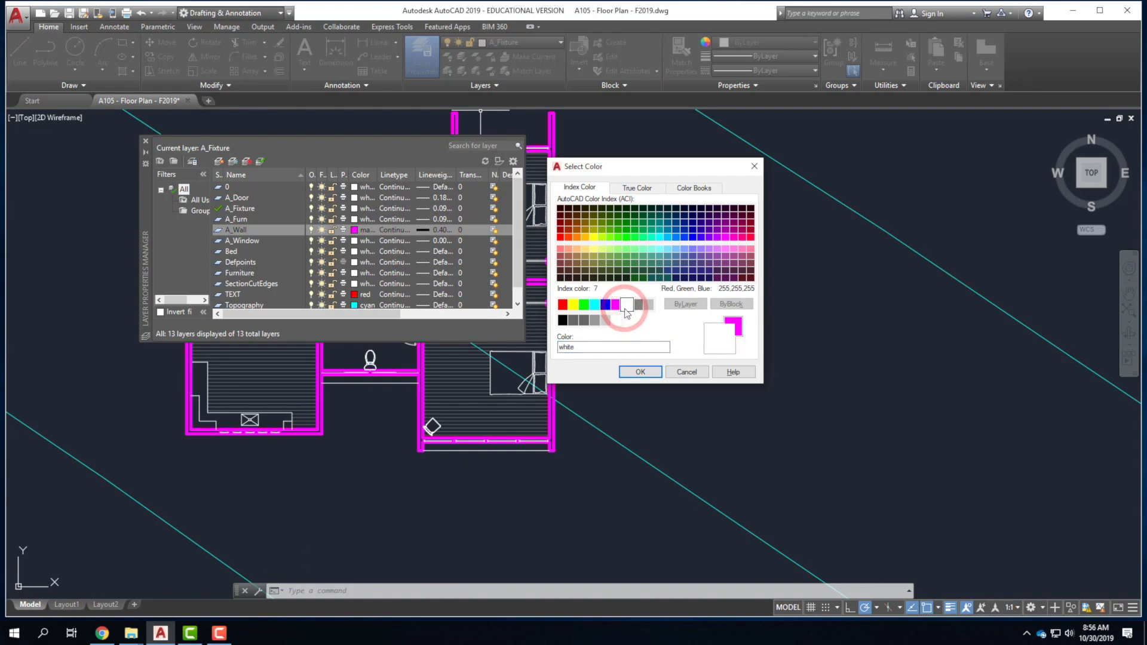
left_click(640, 372)
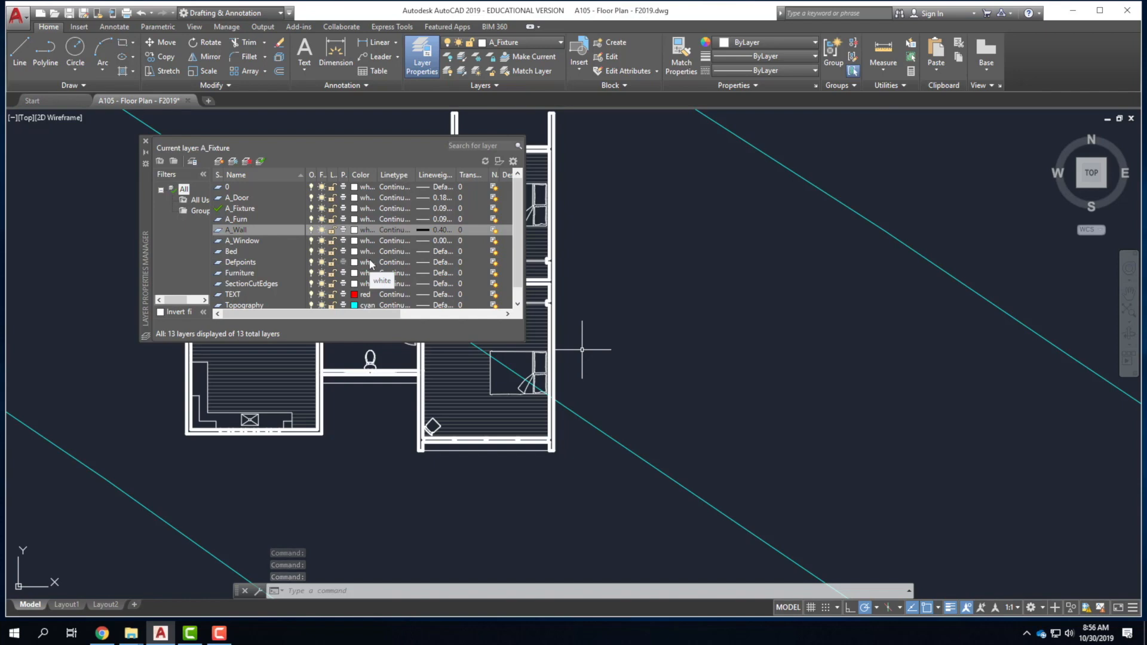
Keep A_Wall white and change the Topography layer colour from cyan to white.
left_click(355, 231)
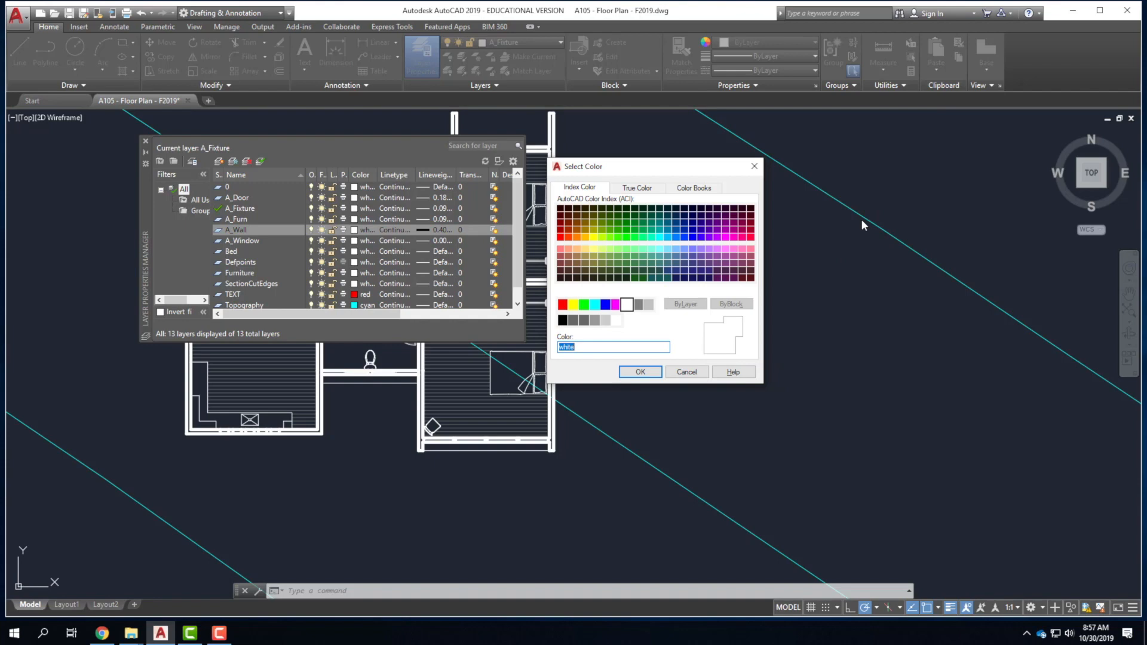
left_click(640, 371)
left_click(354, 305)
left_click(355, 305)
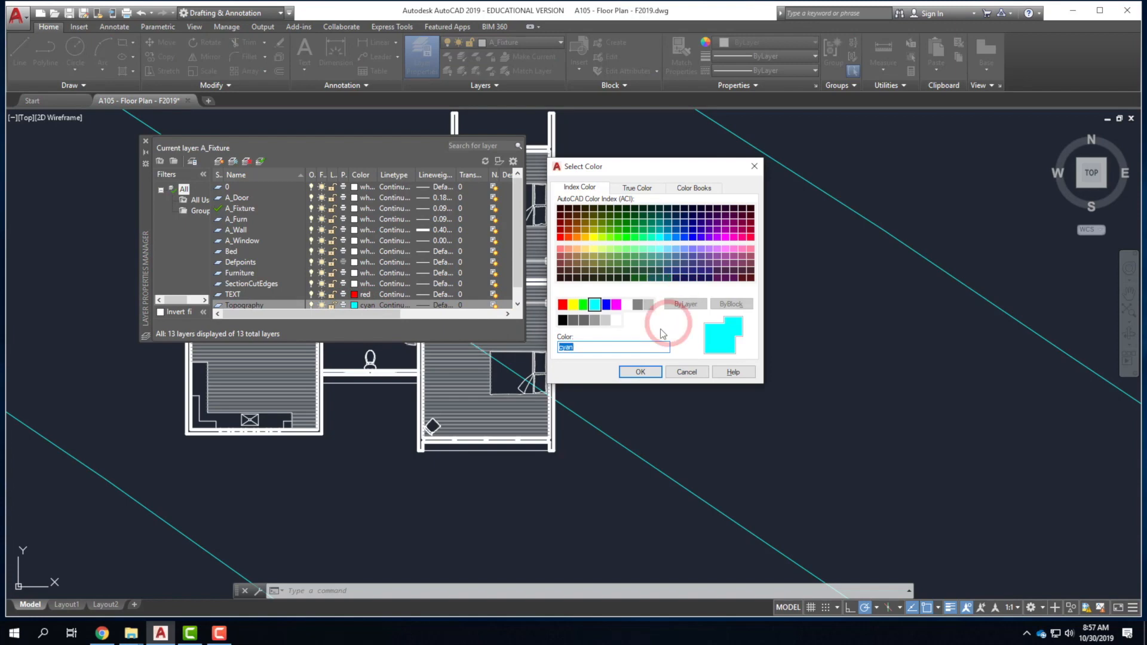
left_click(627, 305)
left_click(640, 372)
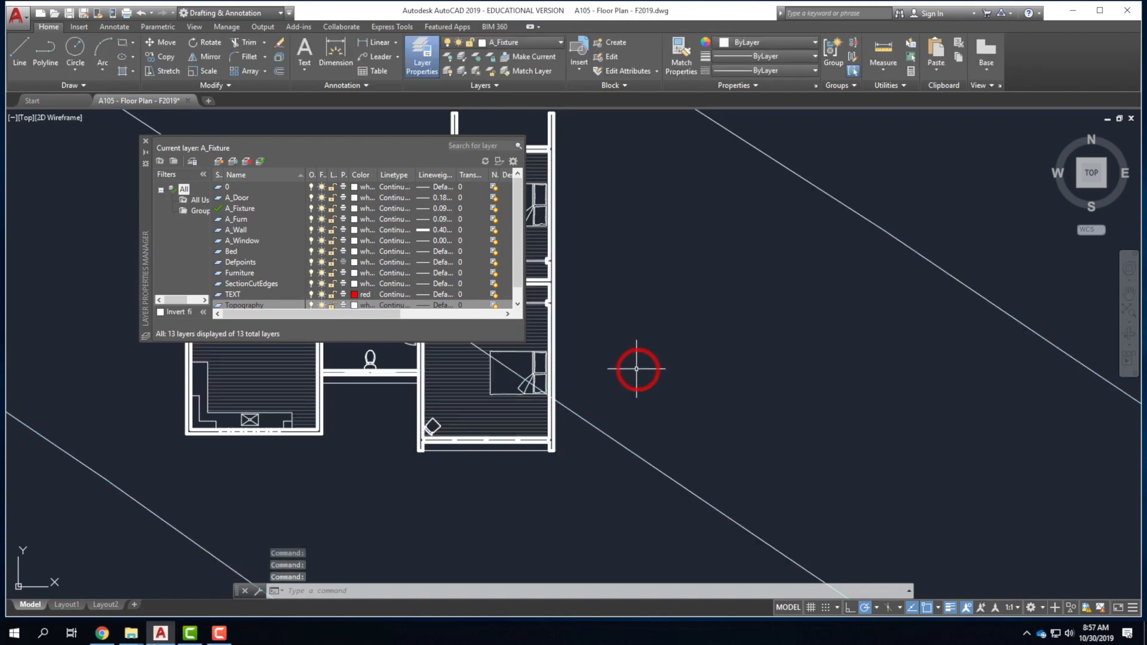
Close the layer palette and check the diagonal Topography line.
left_click(145, 142)
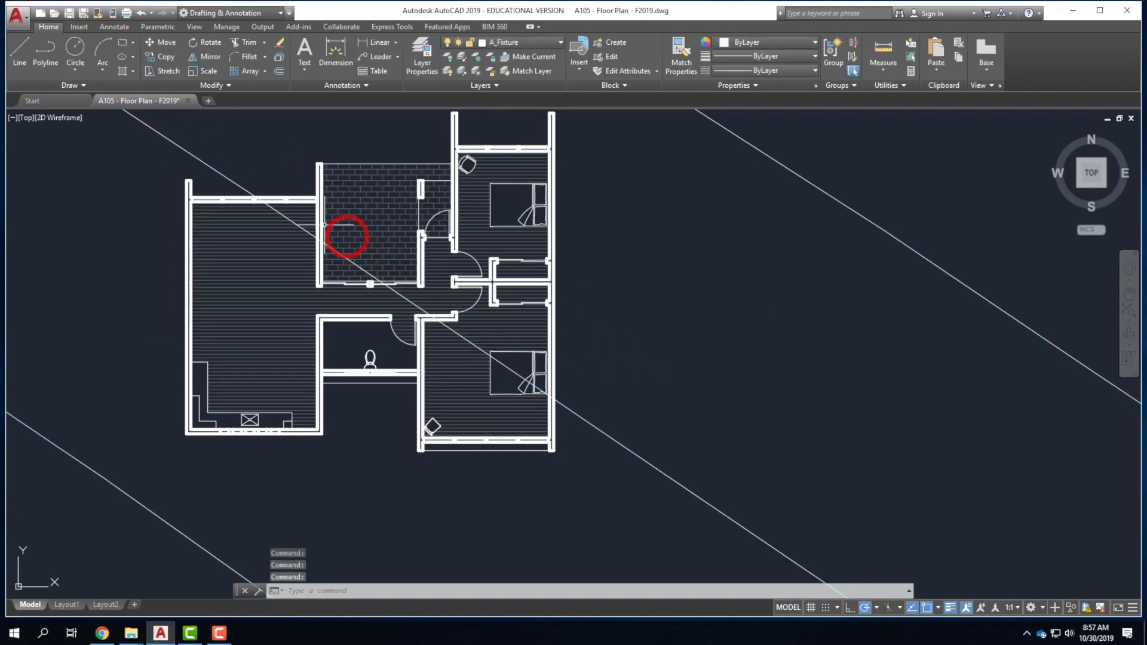
left_click(231, 181)
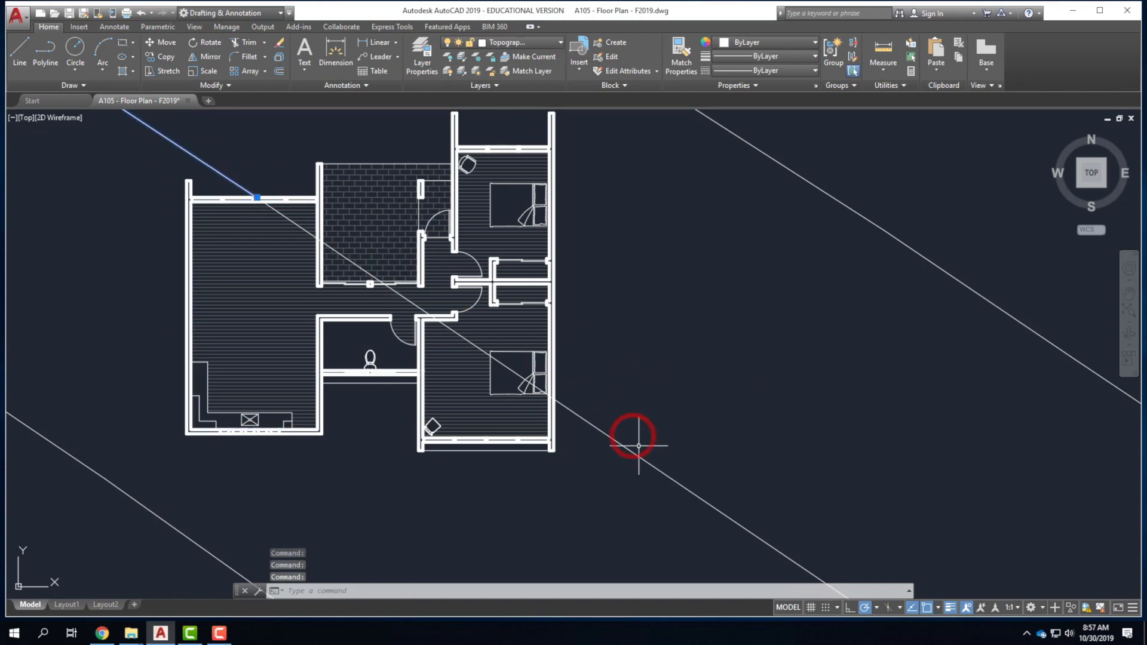
key("Escape")
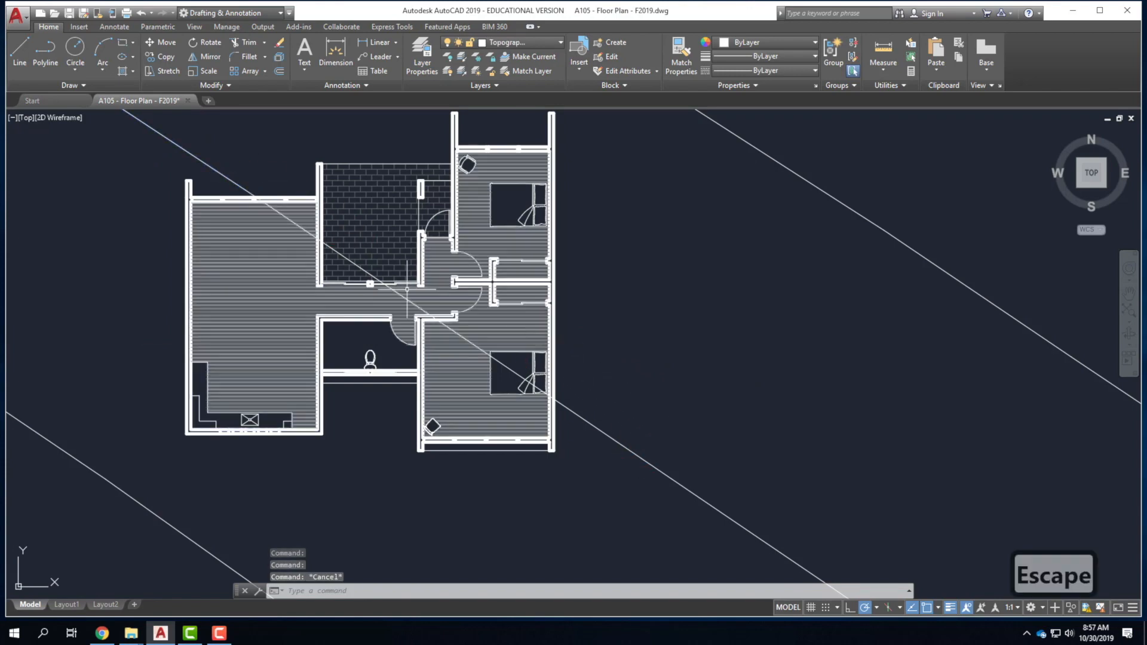
scroll(259, 204, "up", 5)
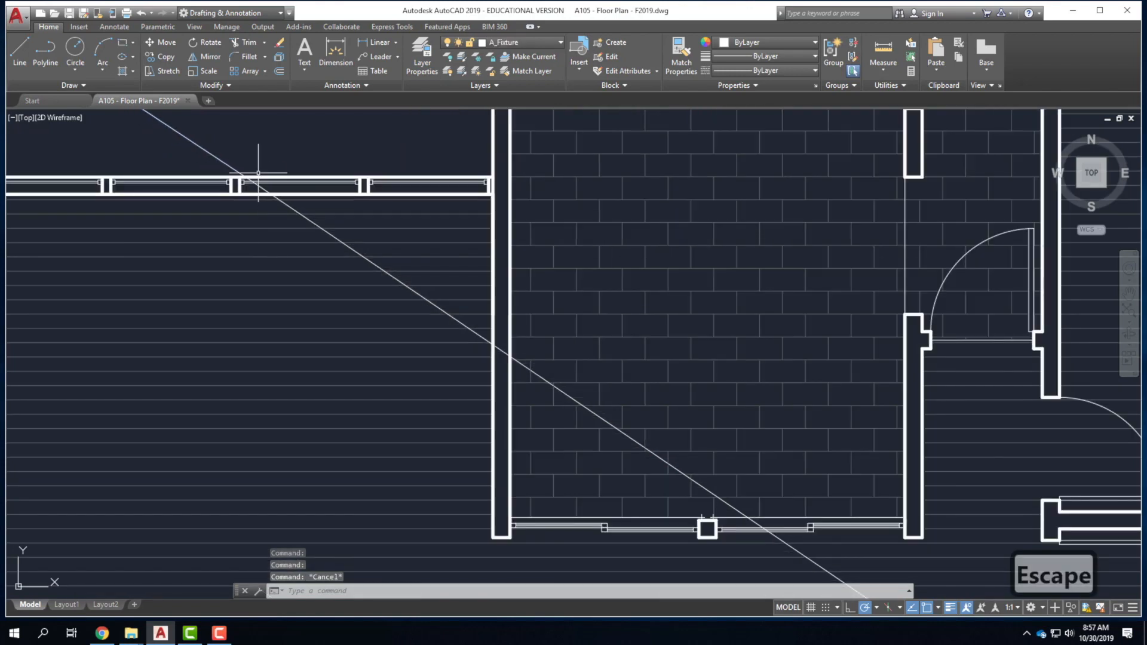
Select the plan's top wall and right outer wall as cutting edges.
left_click(308, 176)
scroll(472, 275, "down", 6)
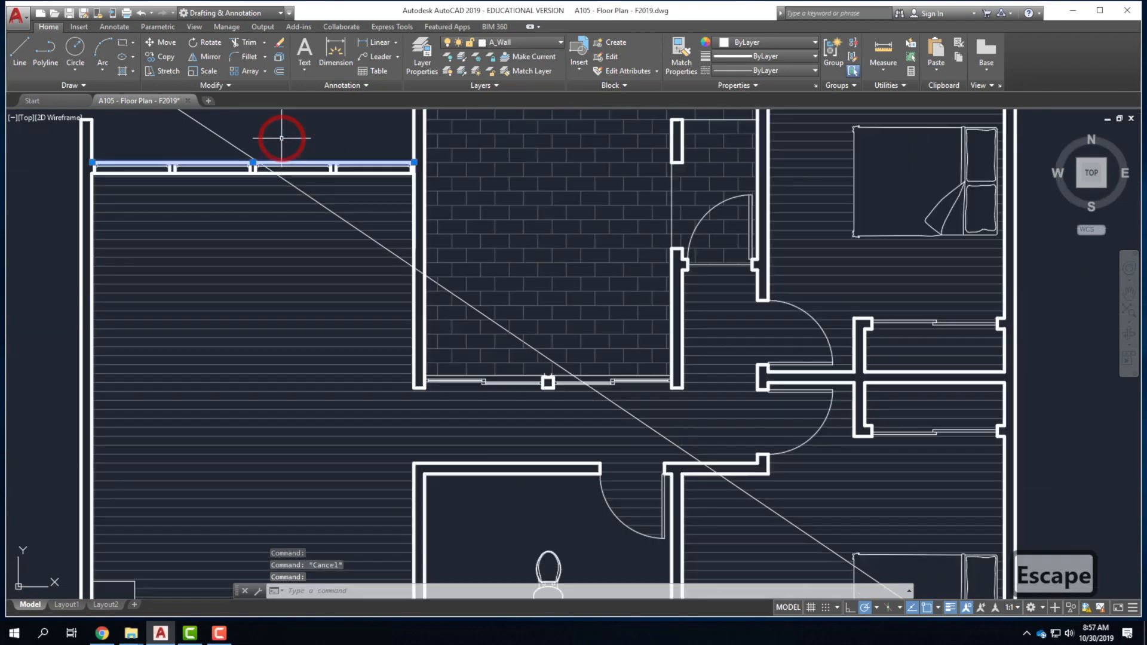
scroll(721, 483, "up", 2)
scroll(722, 483, "up", 3)
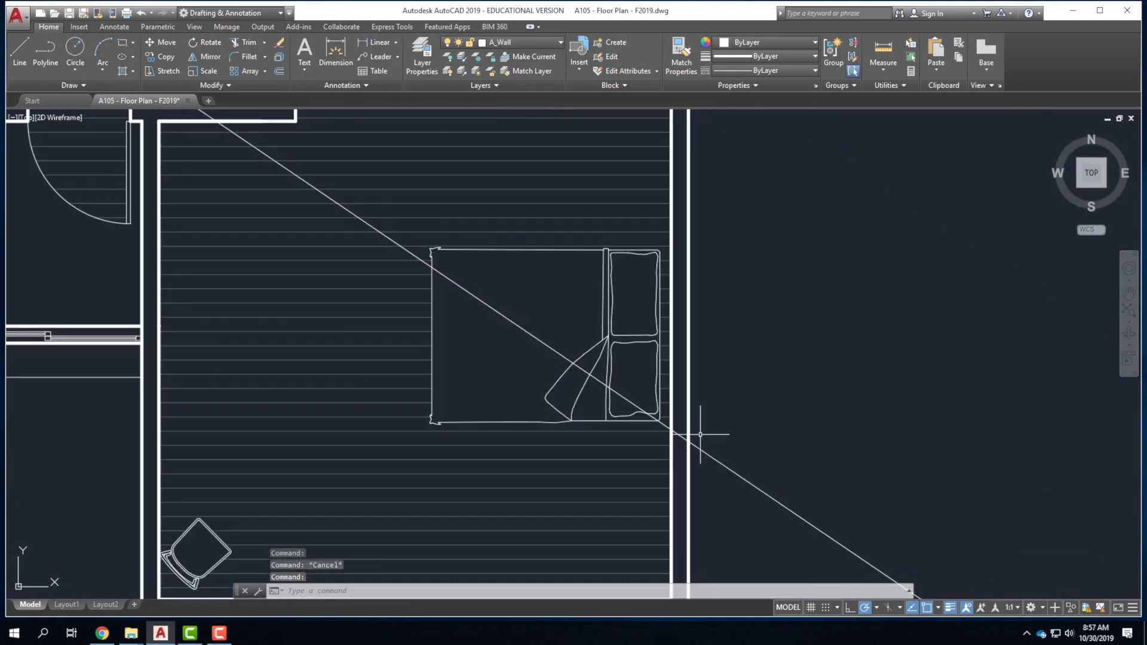
left_click(687, 422)
left_click(796, 425)
scroll(796, 426, "down", 5)
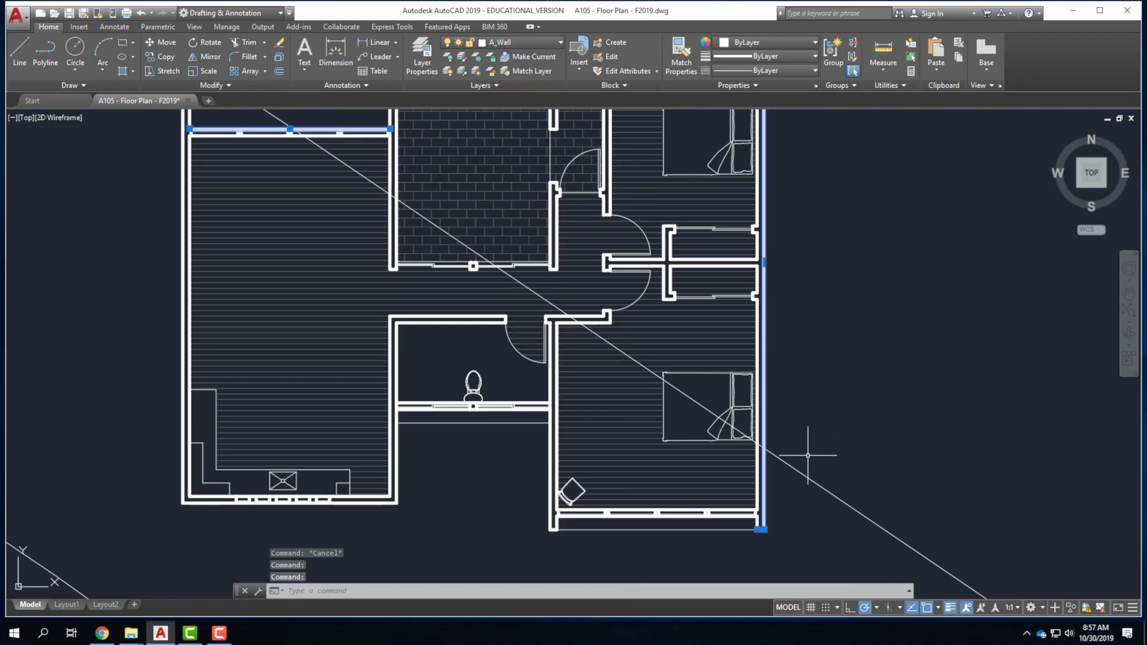
scroll(721, 421, "up", 2)
Trim away the diagonal Topography line pieces inside the floor plan.
type("trim")
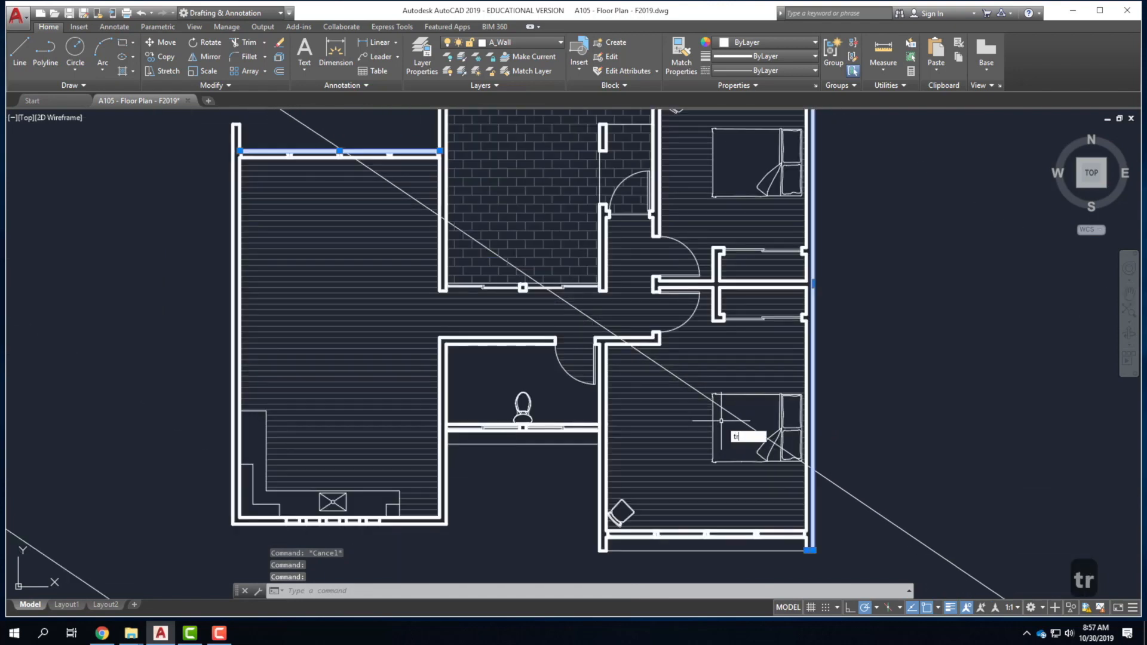
key("Return")
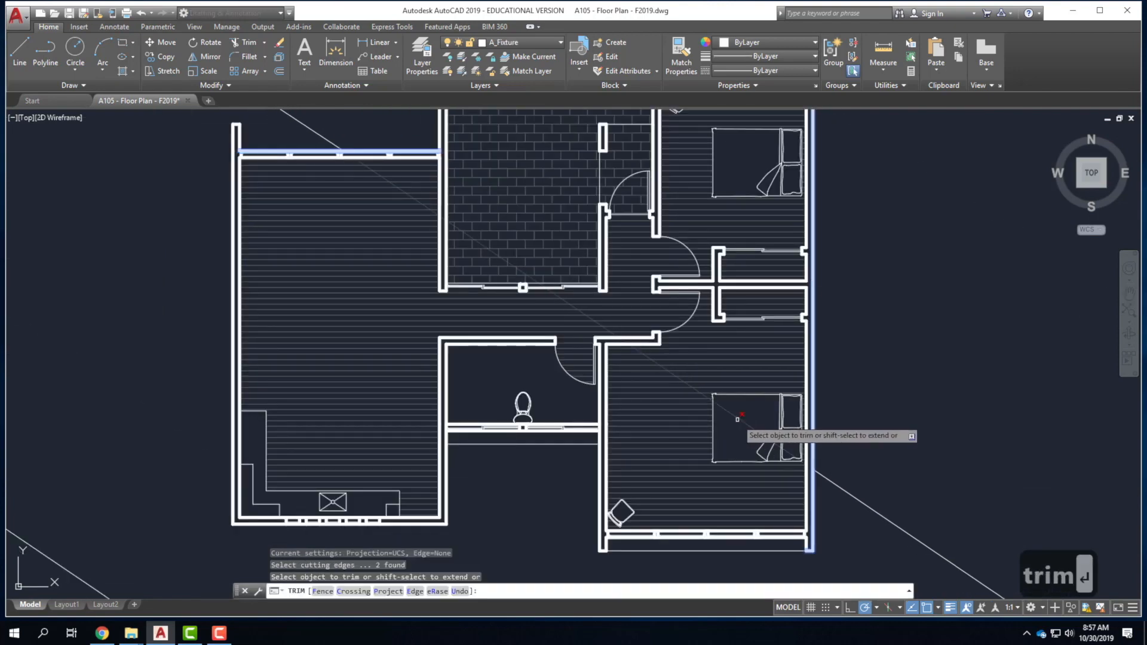
left_click(737, 420)
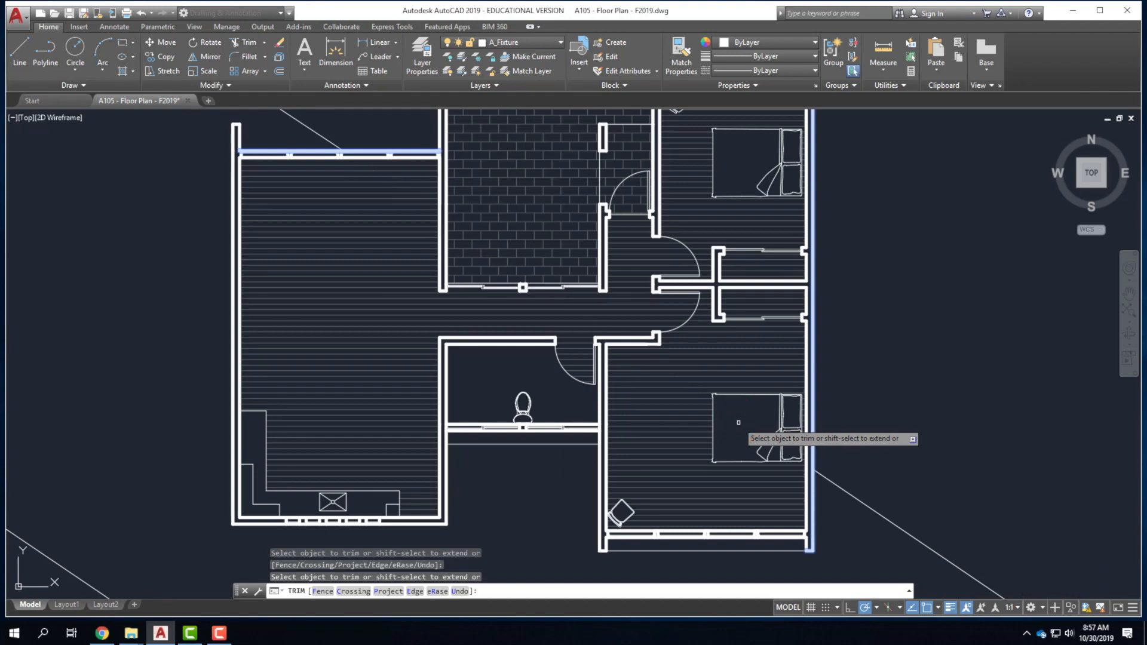
scroll(422, 476, "down", 2)
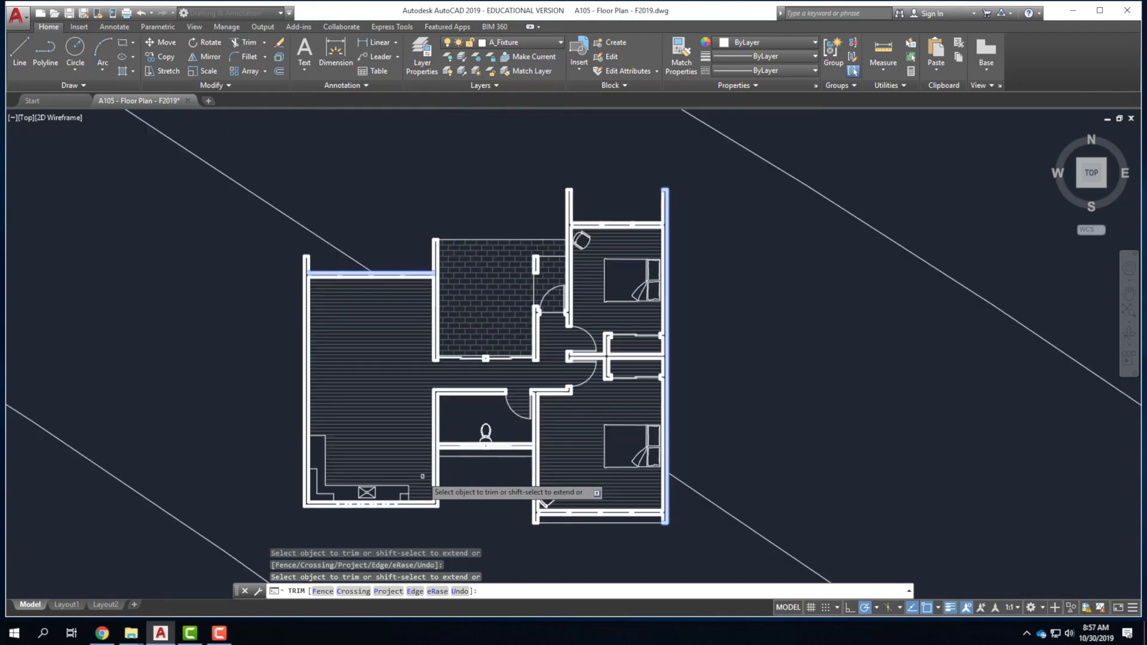
left_click(422, 476)
key("Return")
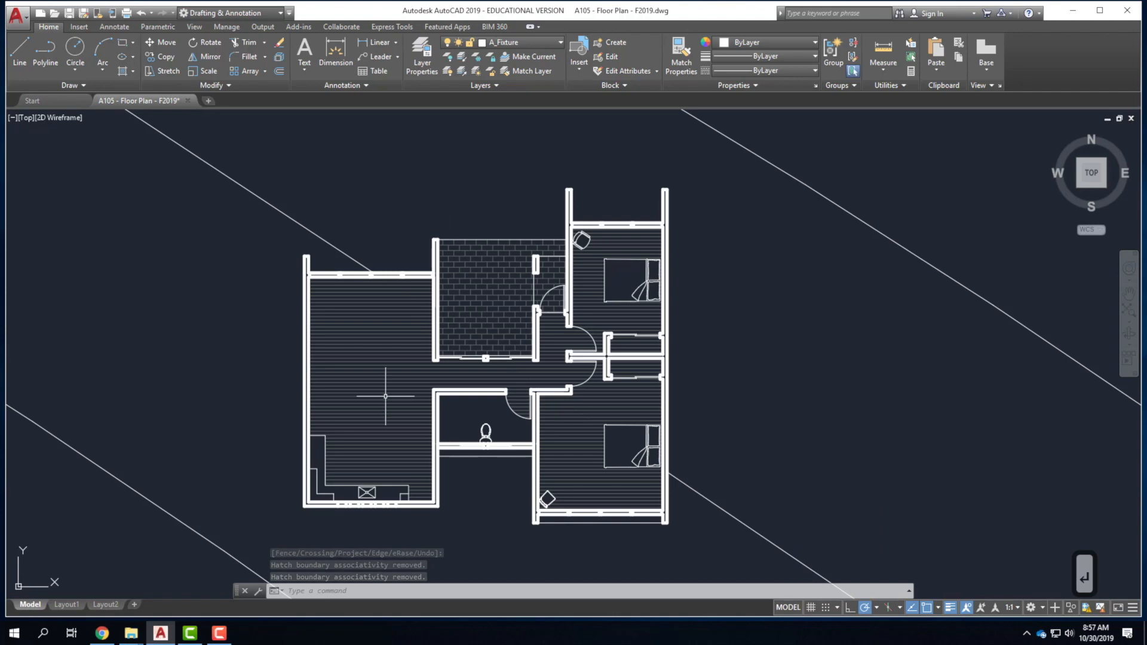
scroll(525, 299, "down", 2)
scroll(427, 358, "up", 2)
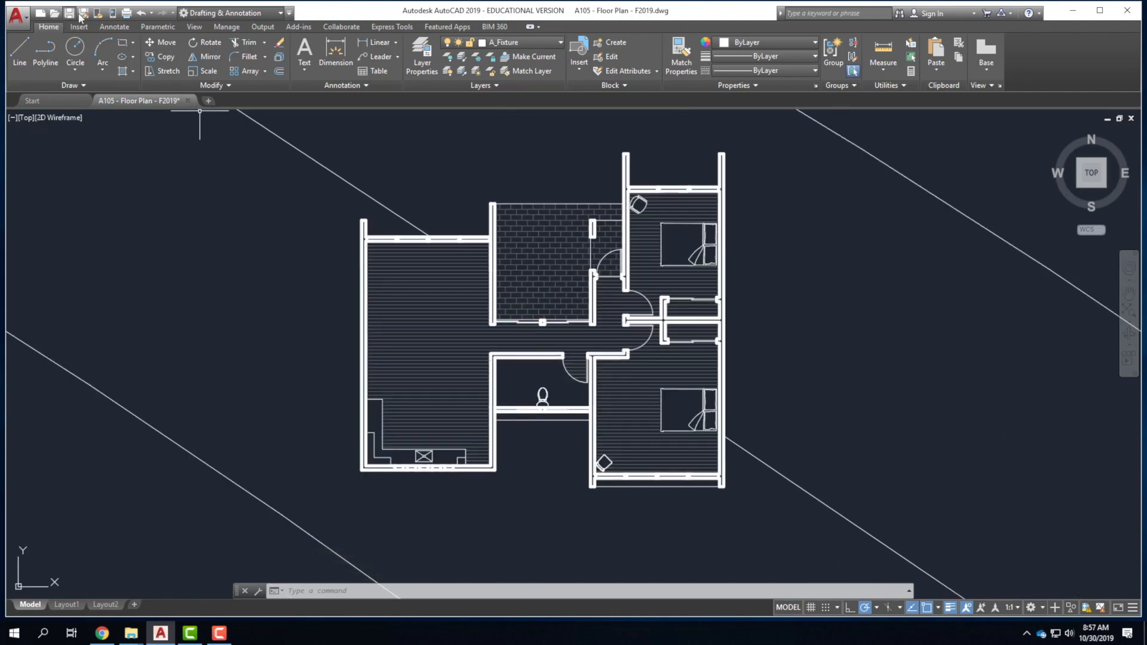
Plot to PublishToWeb JPG.pc3 with Sun Hi-Res 1600 x 1280 pixels paper size.
left_click(126, 12)
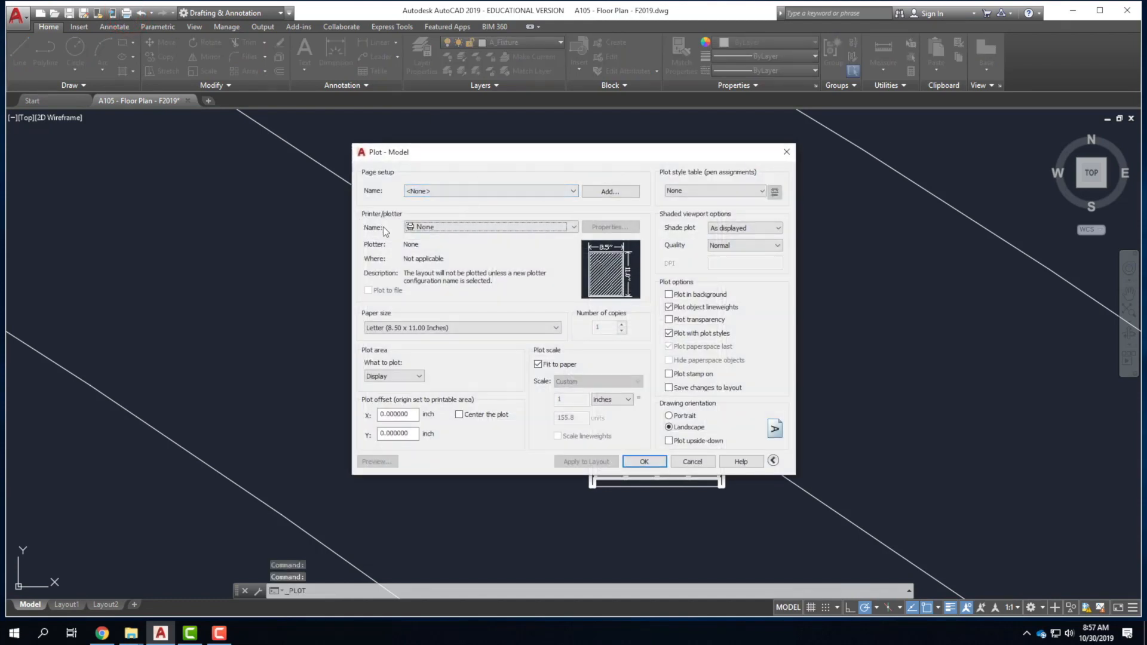
left_click(433, 228)
scroll(448, 373, "down", 1)
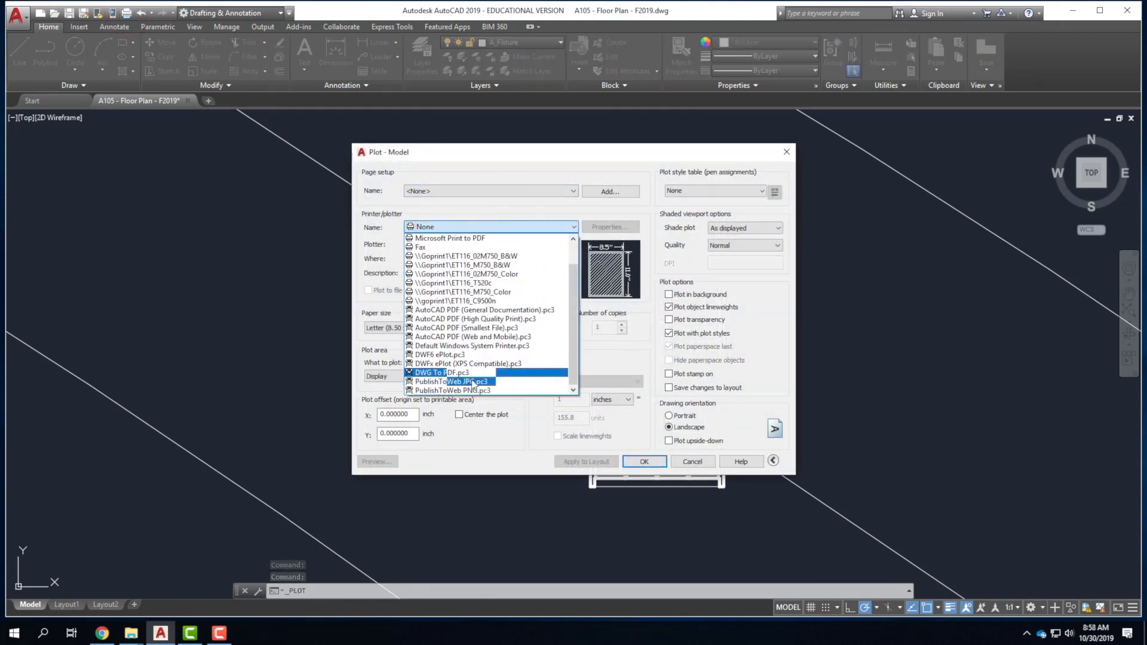
left_click(447, 384)
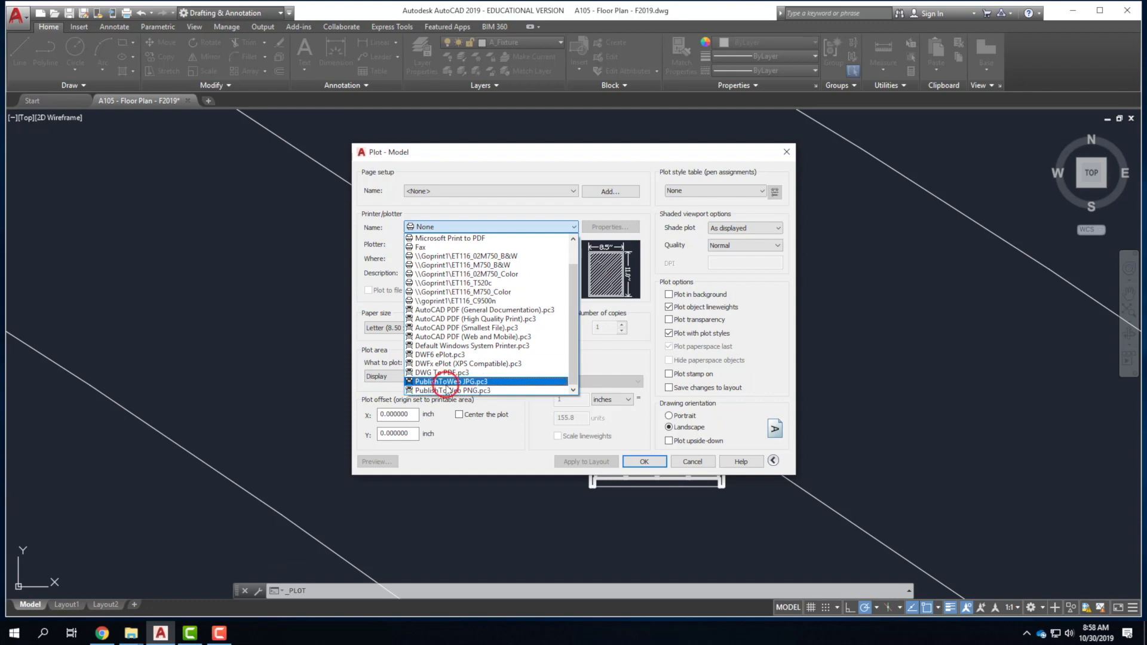
left_click(509, 272)
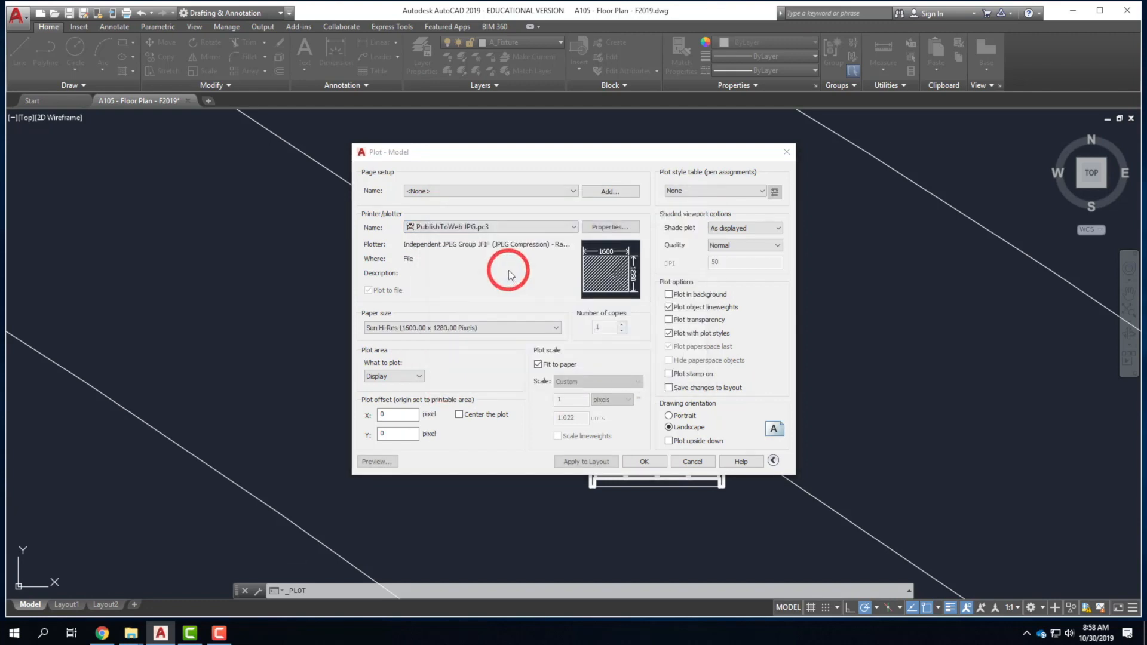
Set the plot area to a window around the whole floor plan.
left_click(391, 376)
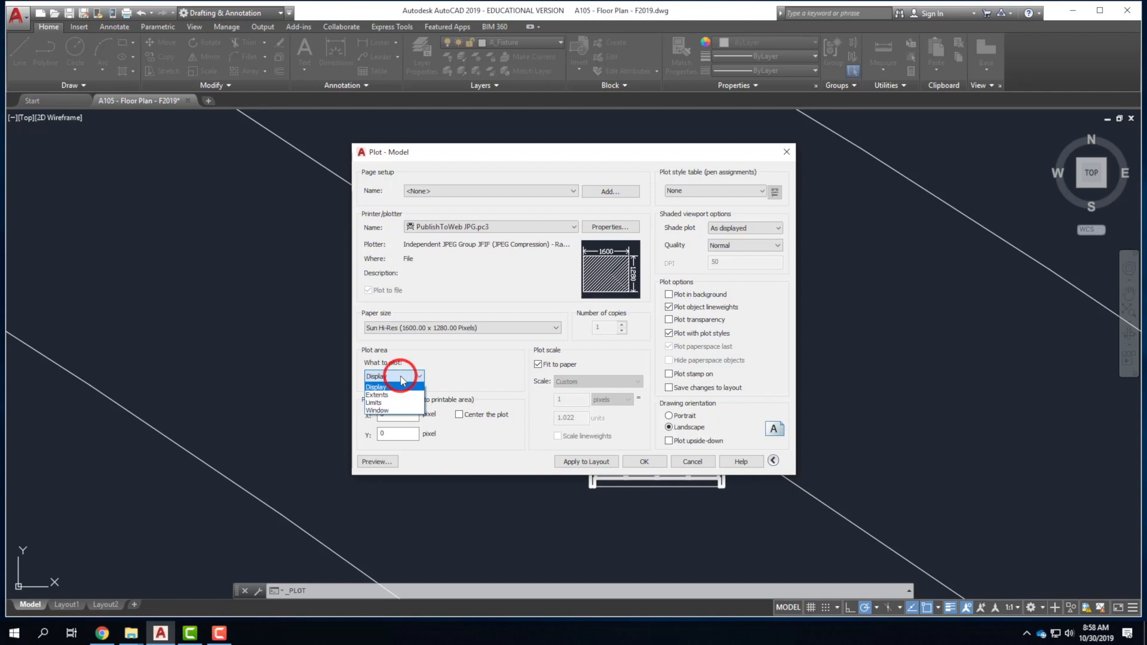
left_click(392, 410)
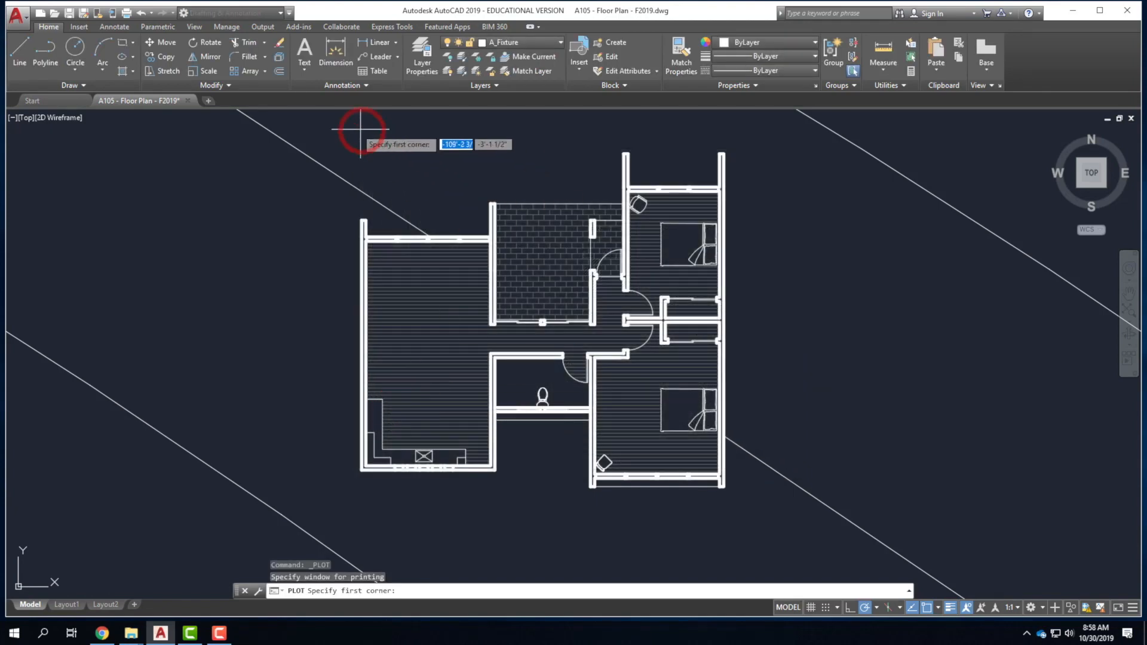
left_click(328, 127)
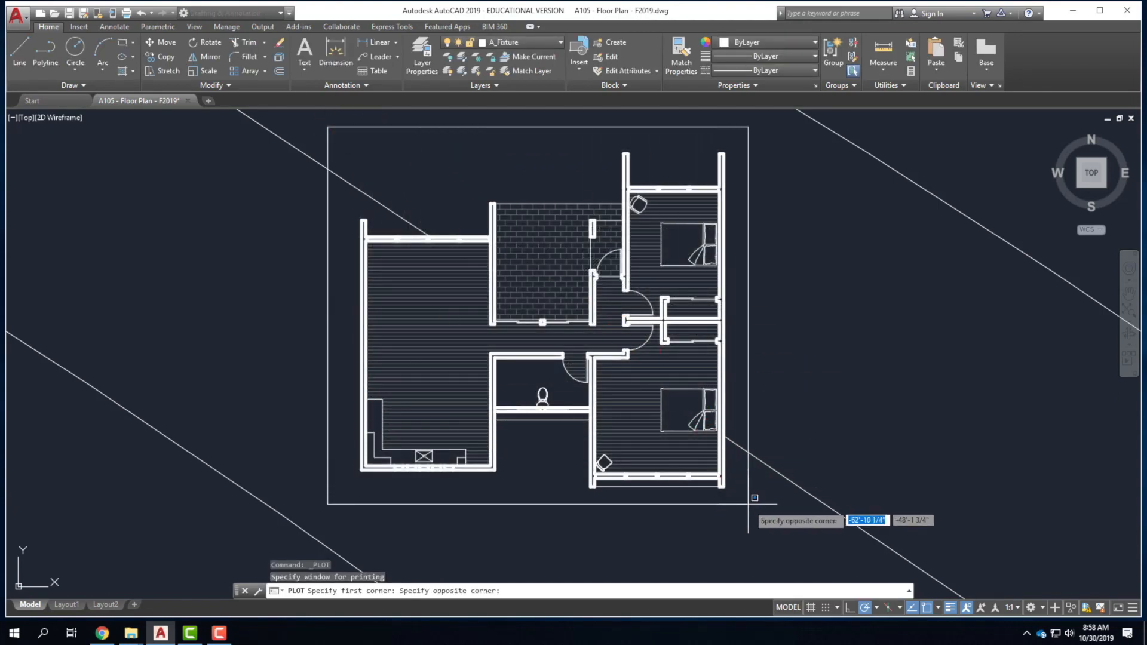
left_click(738, 493)
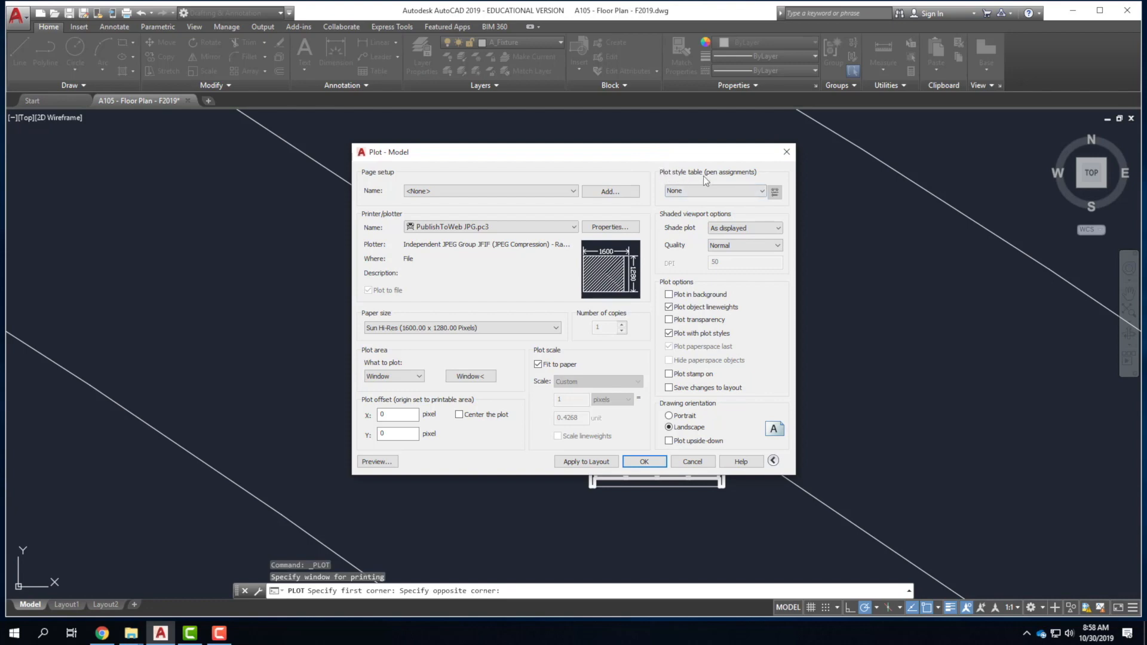
left_click(696, 192)
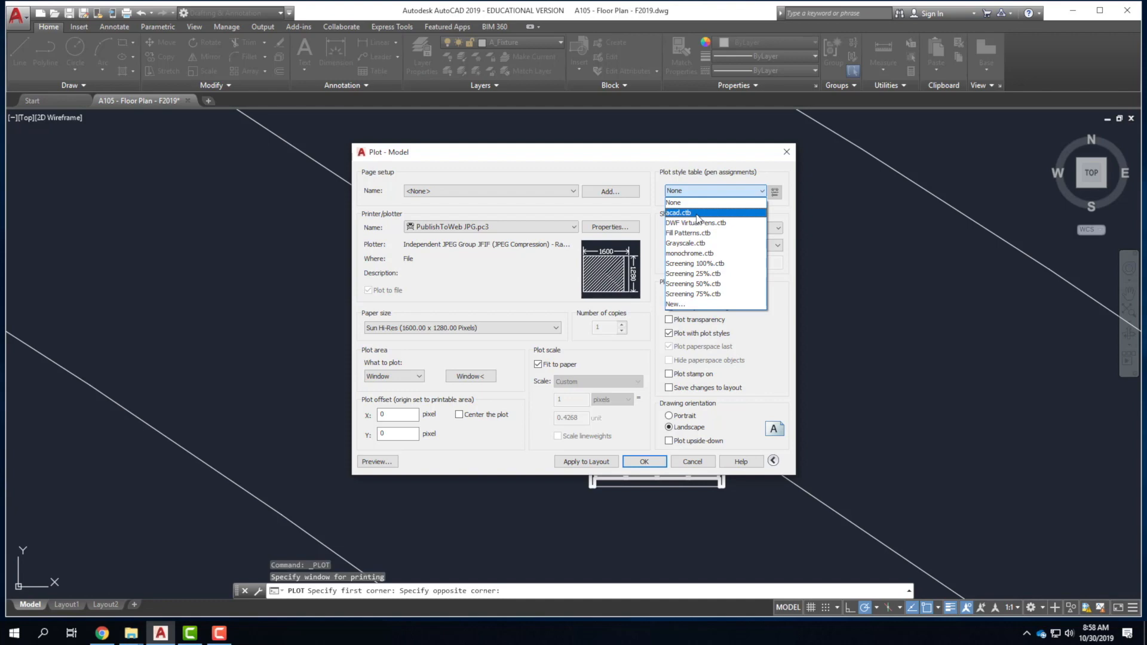
Use the acad.ctb plot style table and assign it to all layouts.
left_click(697, 215)
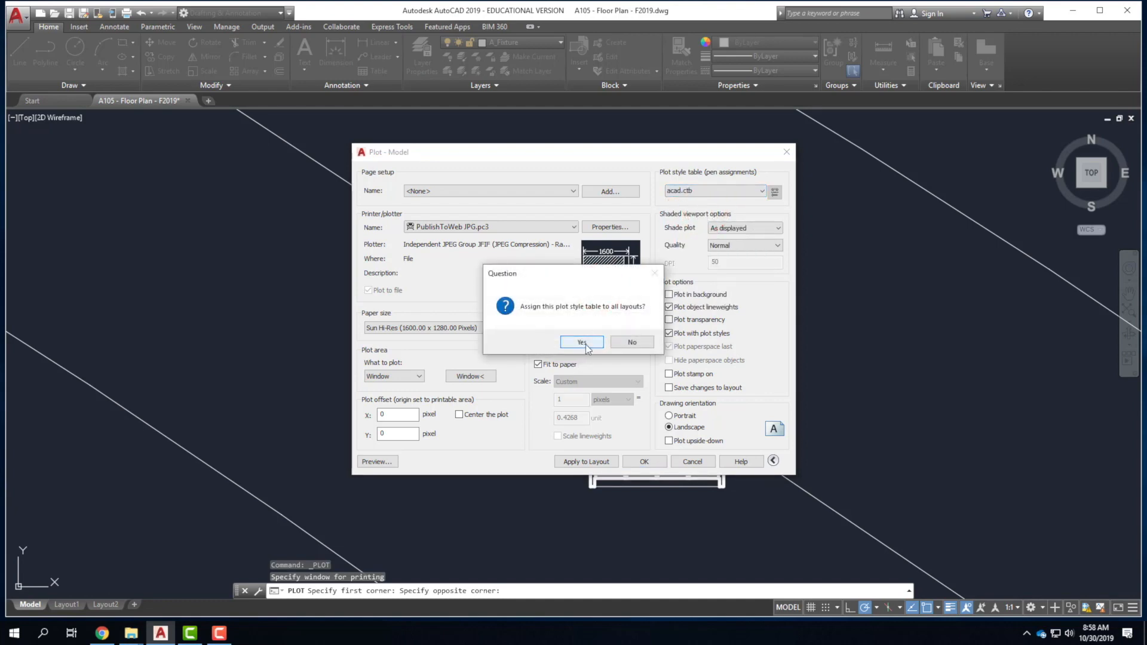
left_click(582, 343)
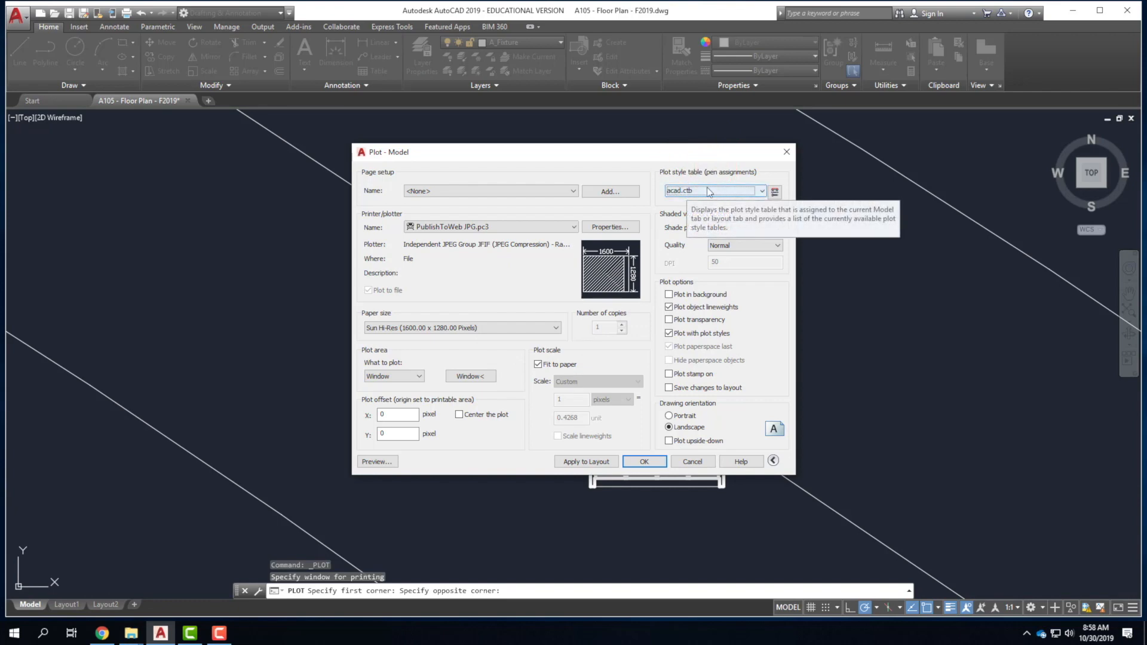
Save the plot as A105 - Floor Plan - F2019-Model.jpg in the Ex119 - Blocks Hatches and Line-Weights folder.
left_click(644, 461)
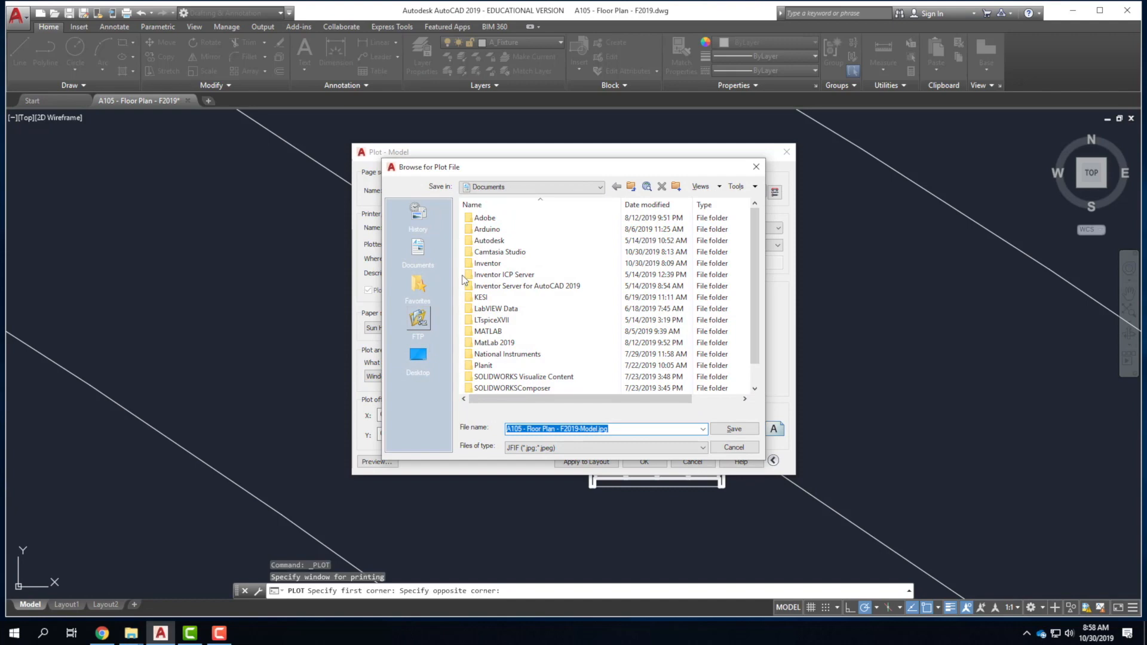
left_click(511, 187)
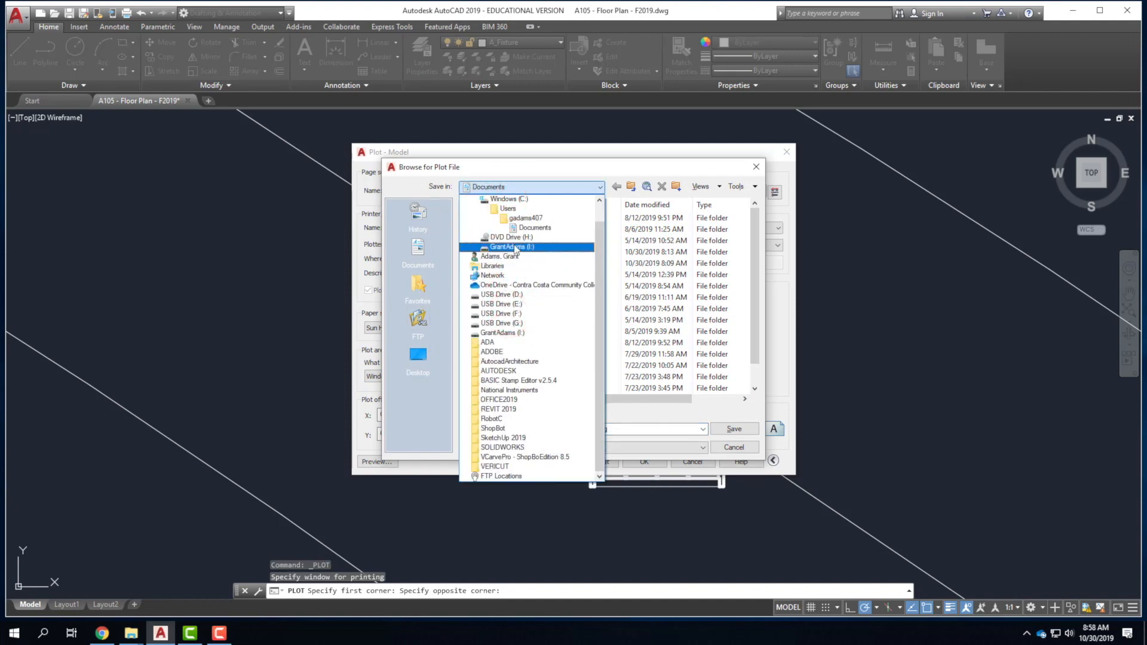
left_click(512, 285)
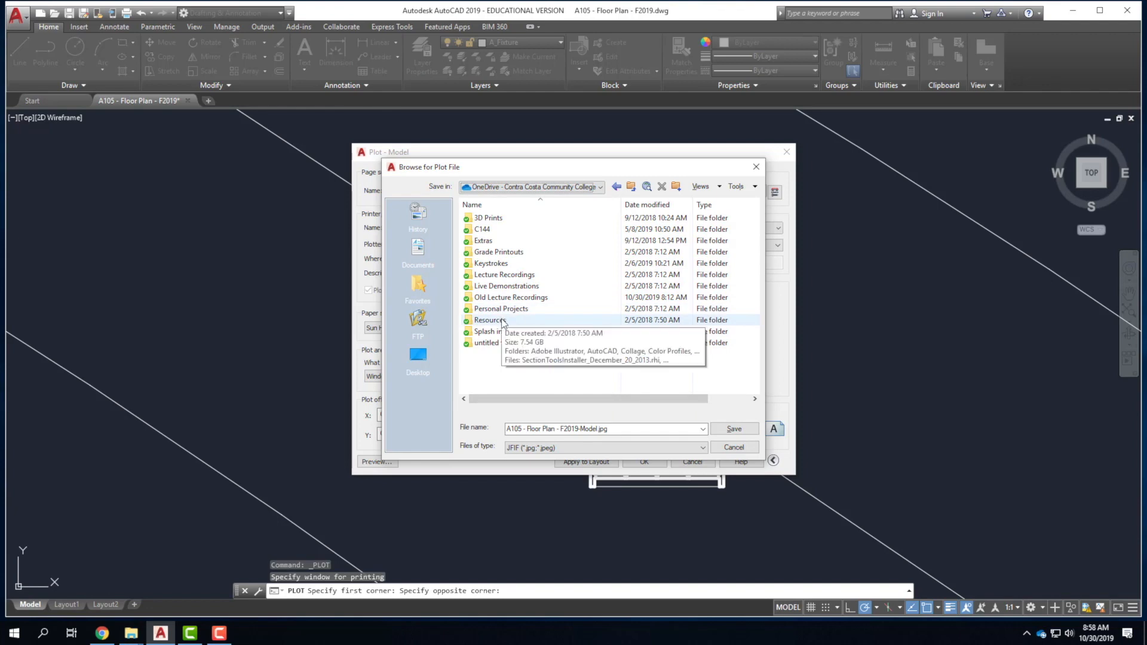
double_click(478, 286)
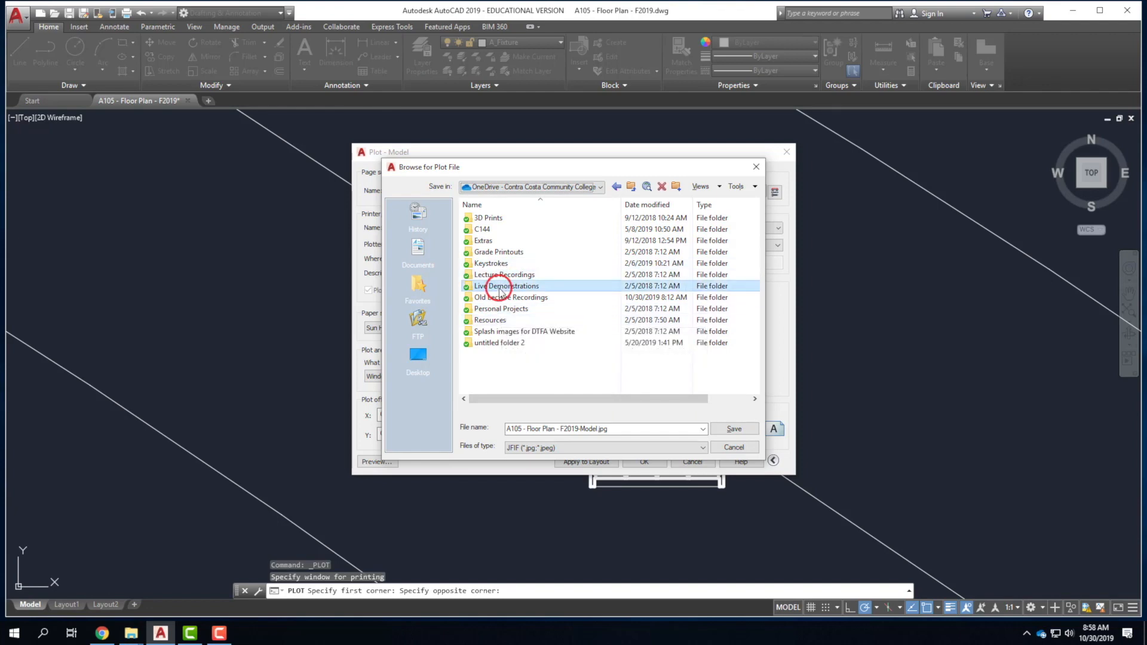
double_click(501, 218)
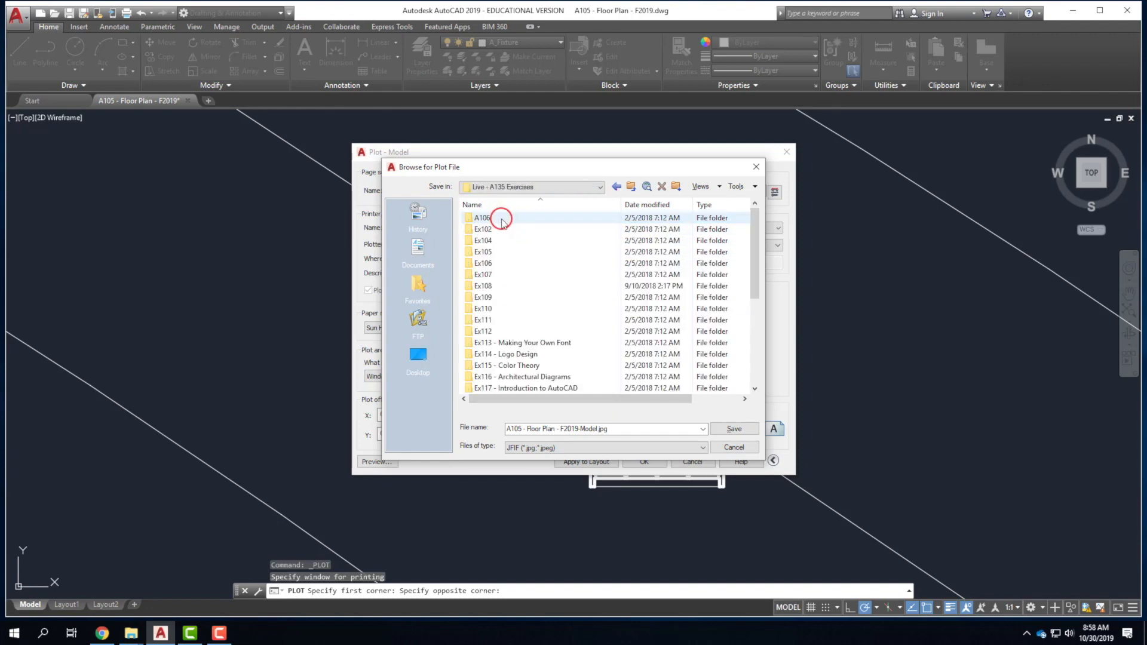
scroll(512, 347, "down", 4)
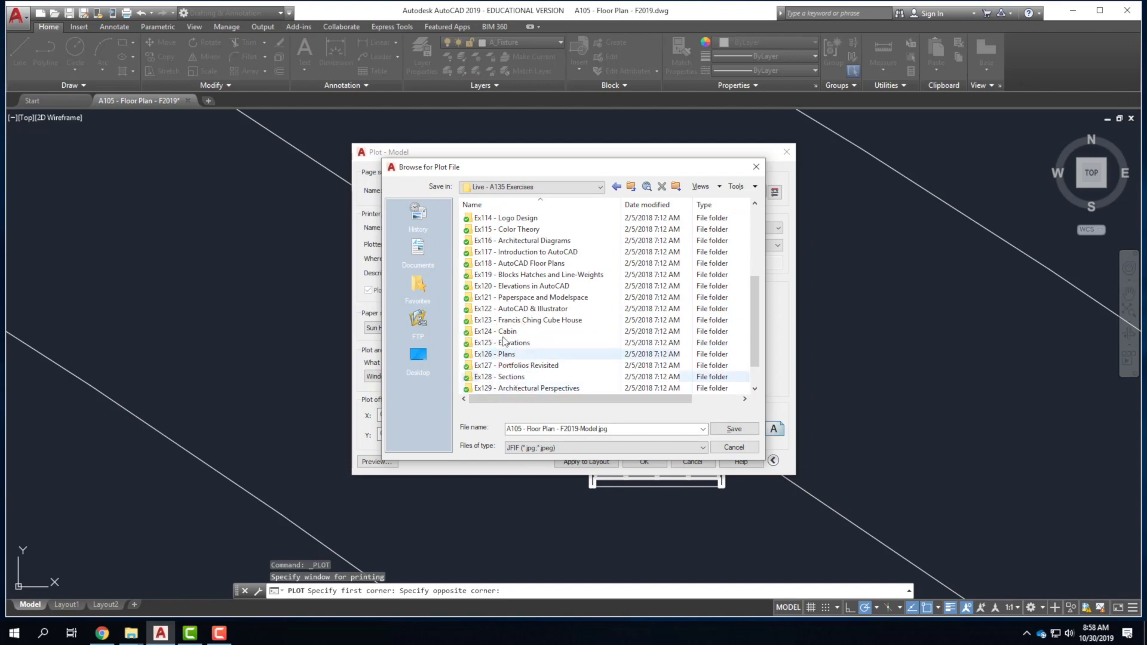
double_click(511, 277)
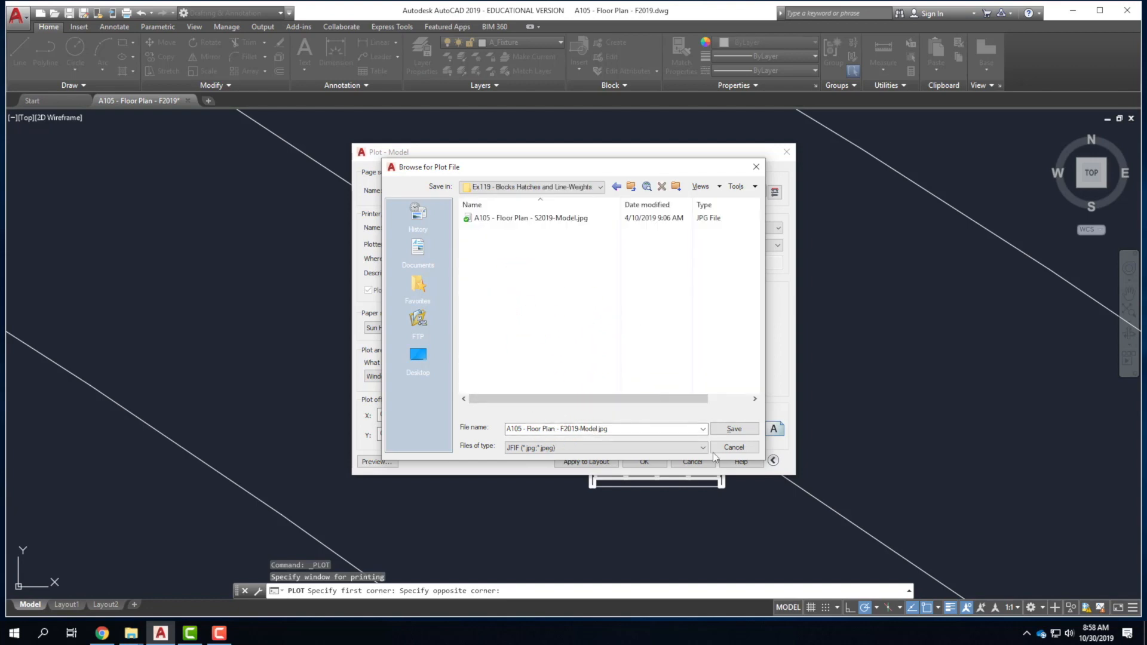
left_click(736, 429)
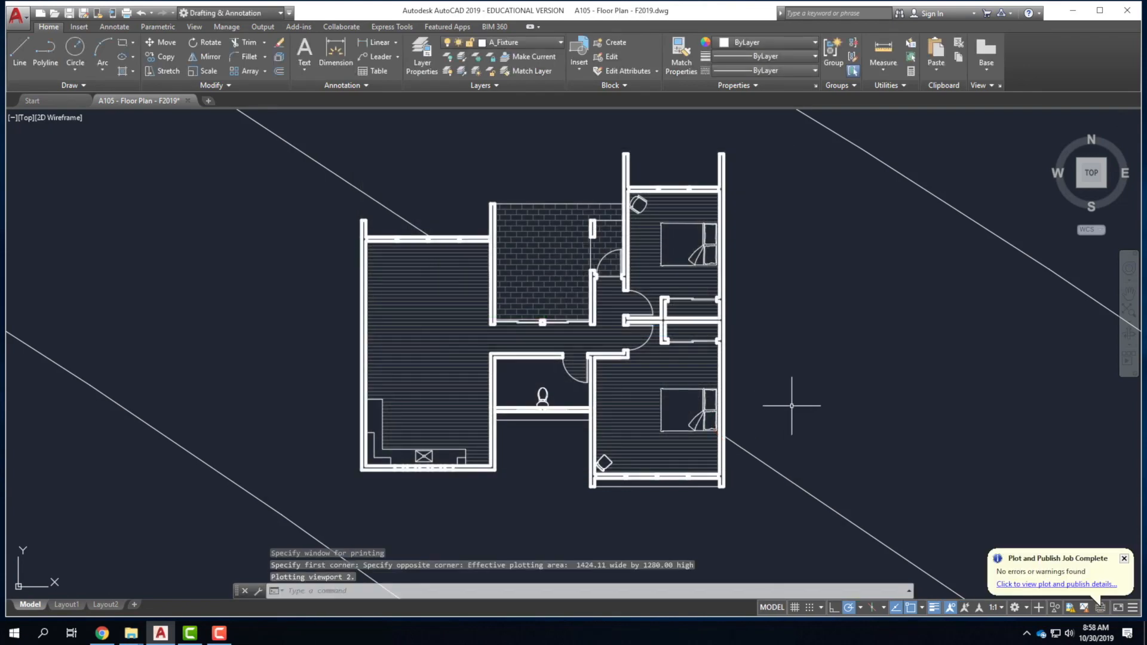
Bring up the Ex119 folder window and select A105 - Floor Plan - F2019-Model.jpg.
left_click(131, 635)
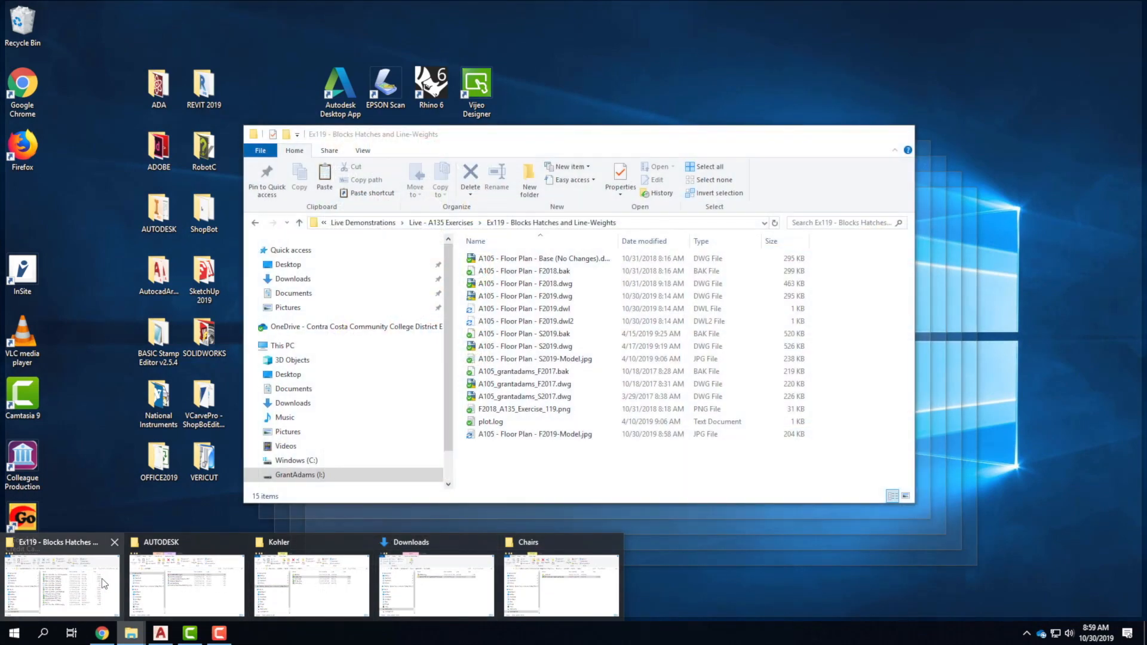
left_click(102, 583)
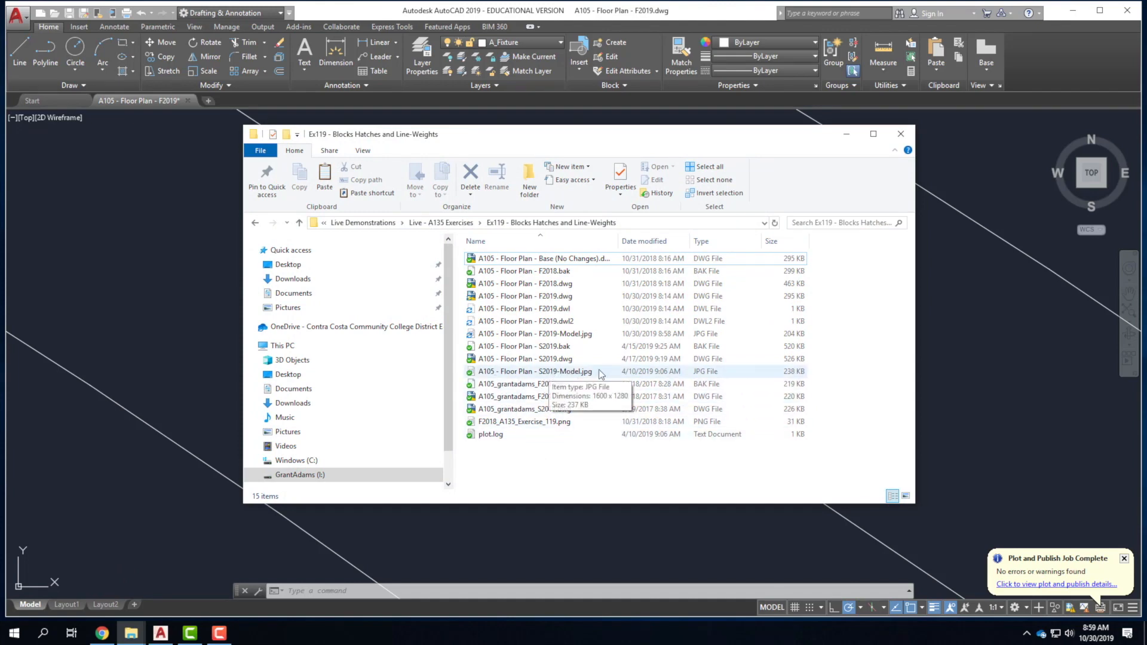
left_click(560, 335)
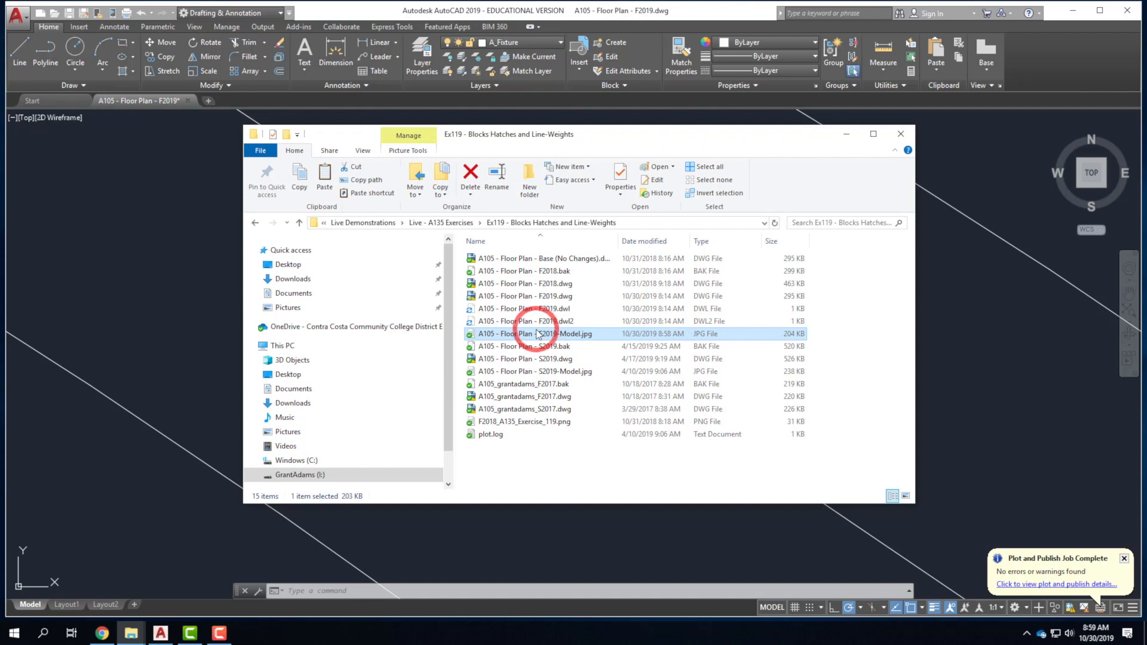
Open A105 - Floor Plan - F2019-Model.jpg in Paint and scroll through the plotted floor plan.
double_click(537, 334)
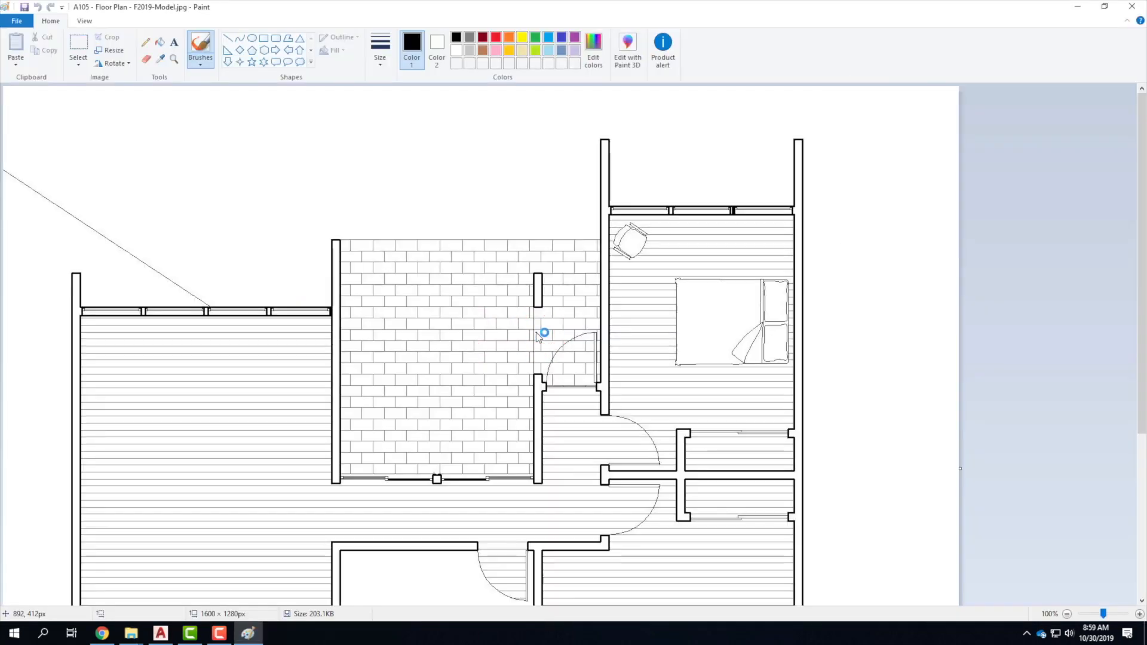
scroll(770, 314, "down", 3)
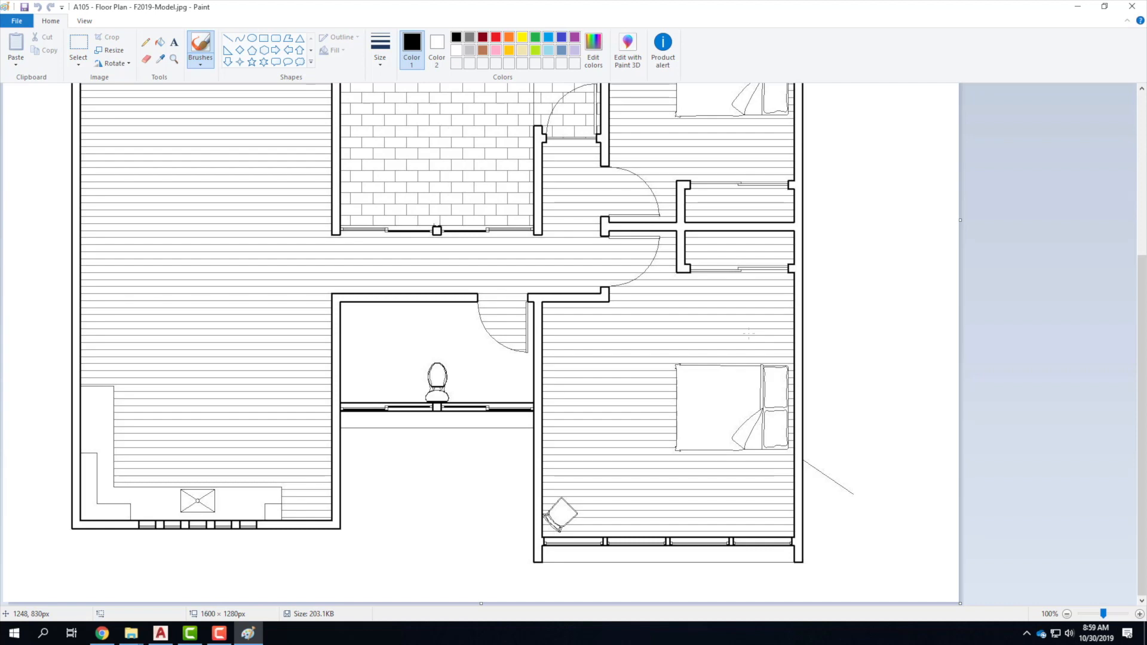
scroll(748, 334, "up", 2)
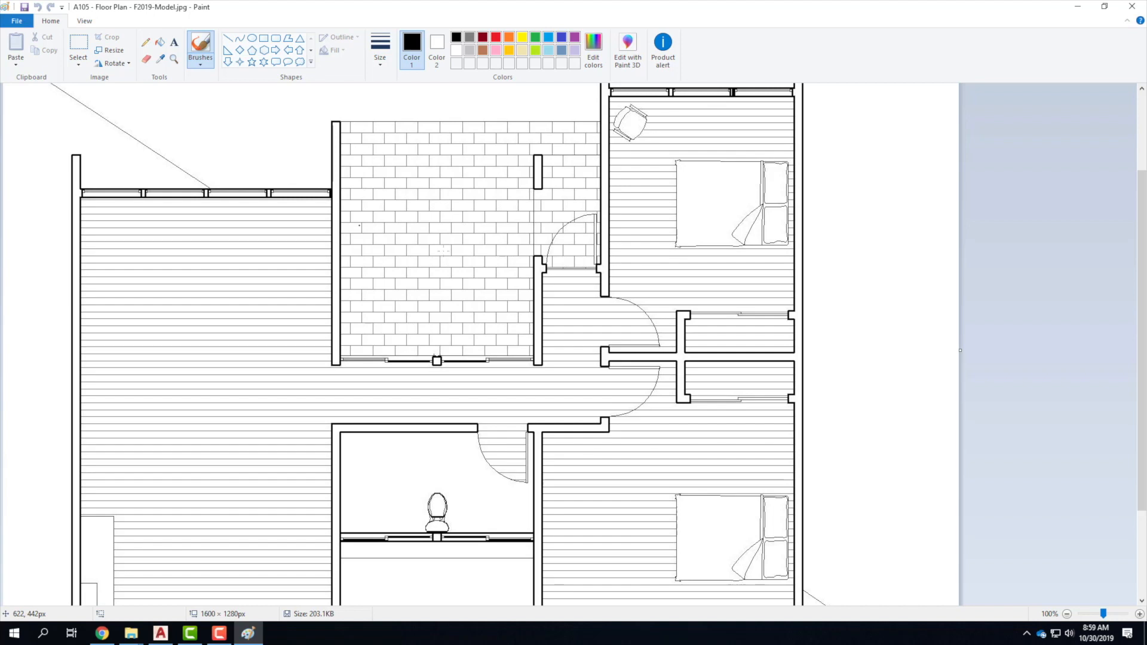
scroll(562, 441, "down", 3)
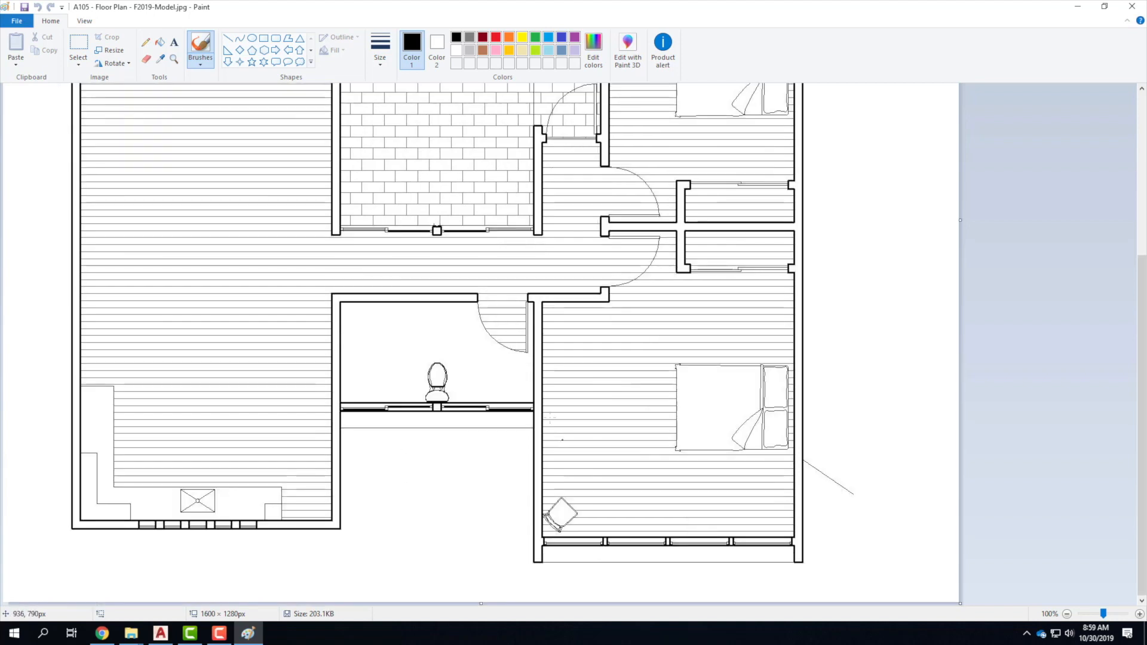